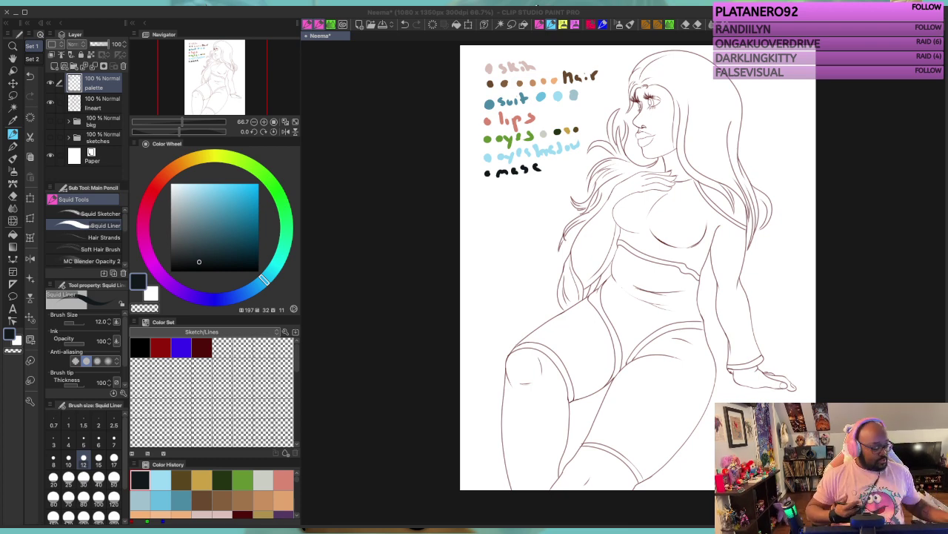
{"action": "left_click", "coordinate": [84, 421]}
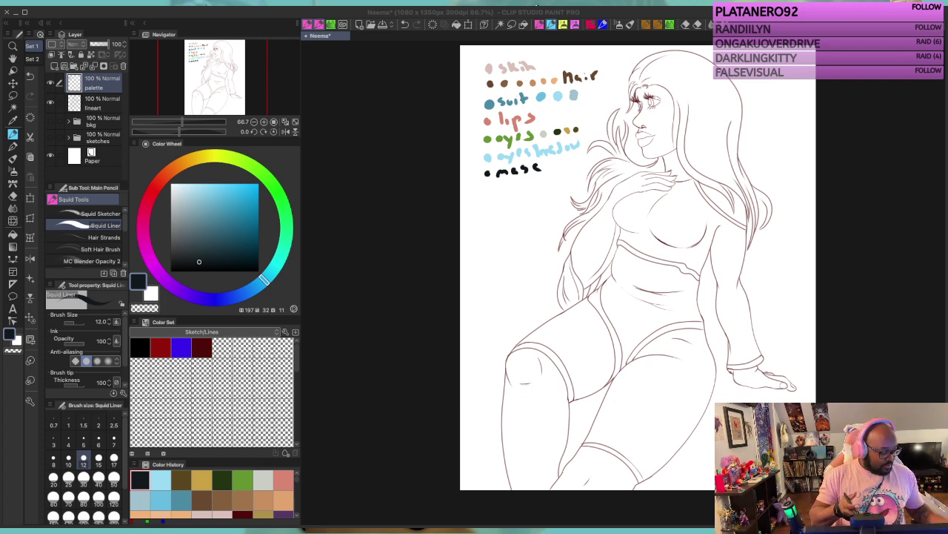
{"action": "left_click", "coordinate": [84, 421]}
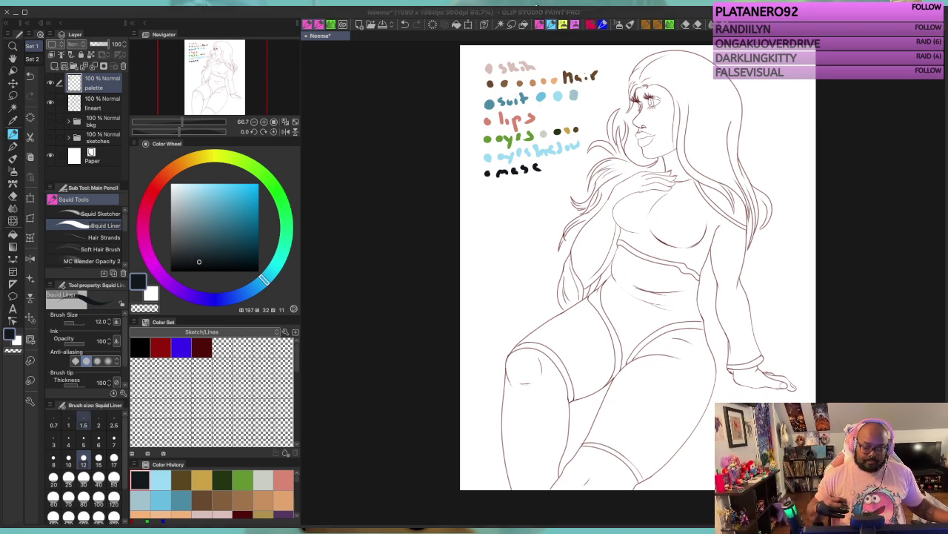
{"action": "key", "text": "super+Tab"}
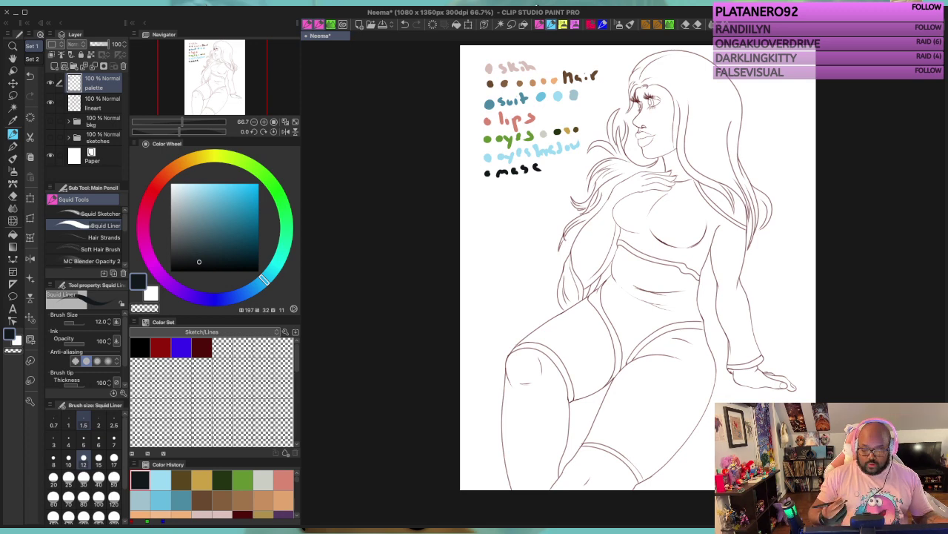
Step: Switch to the Hair Strands brush and show the sketches folder with the line art over the face
{"action": "key", "text": "super+plus"}
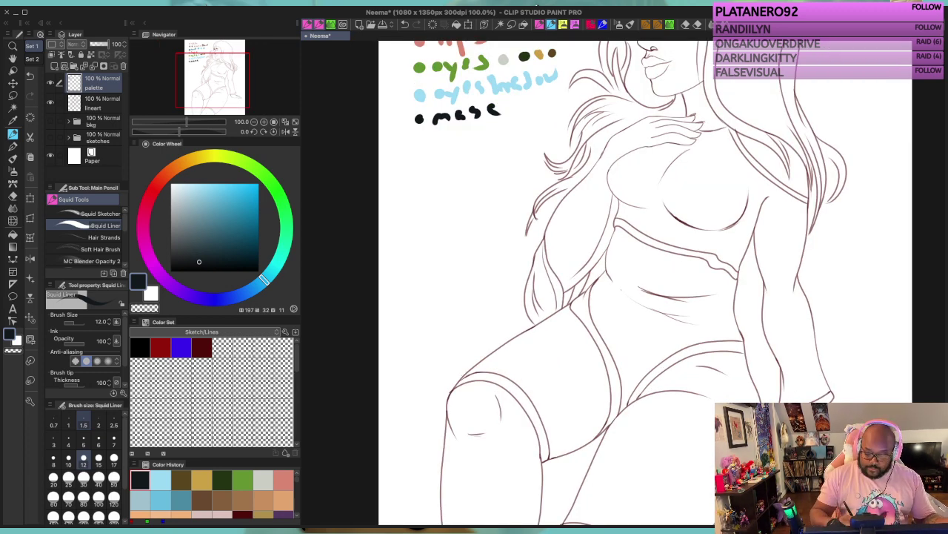
{"action": "left_click_drag", "start_coordinate": [760, 230], "coordinate": [706, 366]}
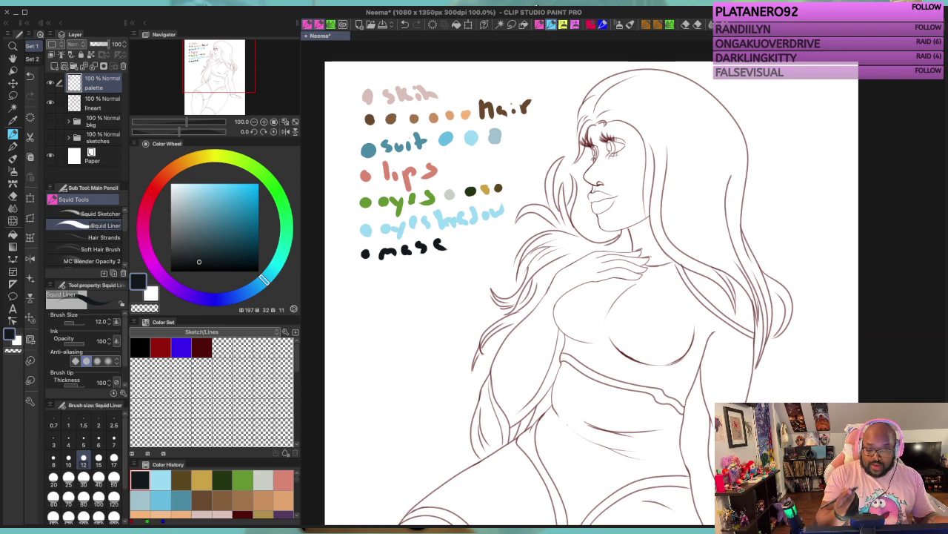
{"action": "left_click", "coordinate": [602, 24]}
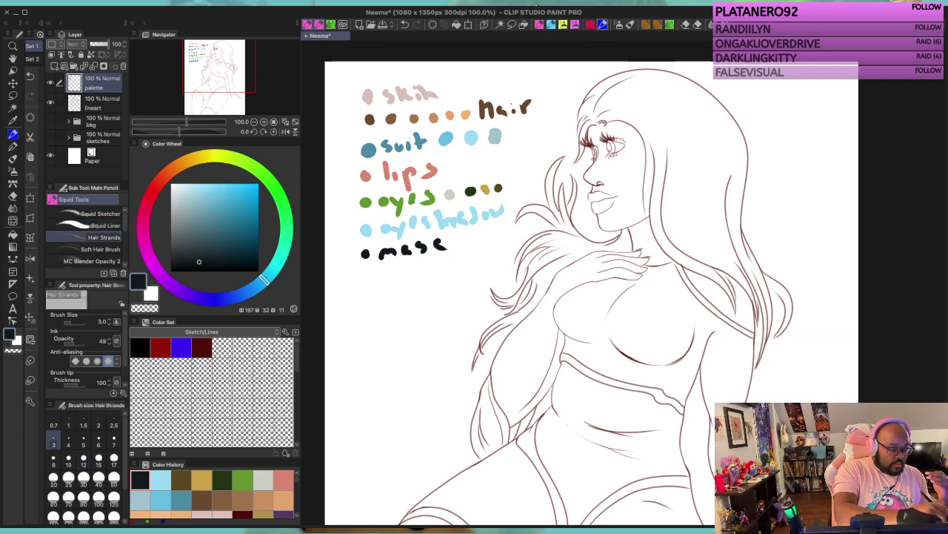
{"action": "left_click", "coordinate": [50, 138]}
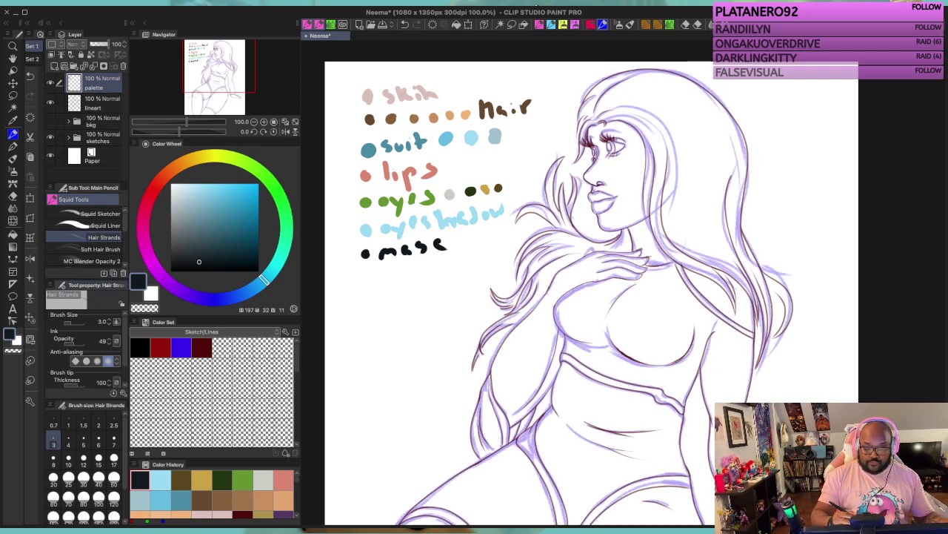
{"action": "key", "text": "ctrl+plus"}
{"action": "key", "text": "ctrl+plus"}
{"action": "left_click_drag", "start_coordinate": [662, 143], "coordinate": [695, 342]}
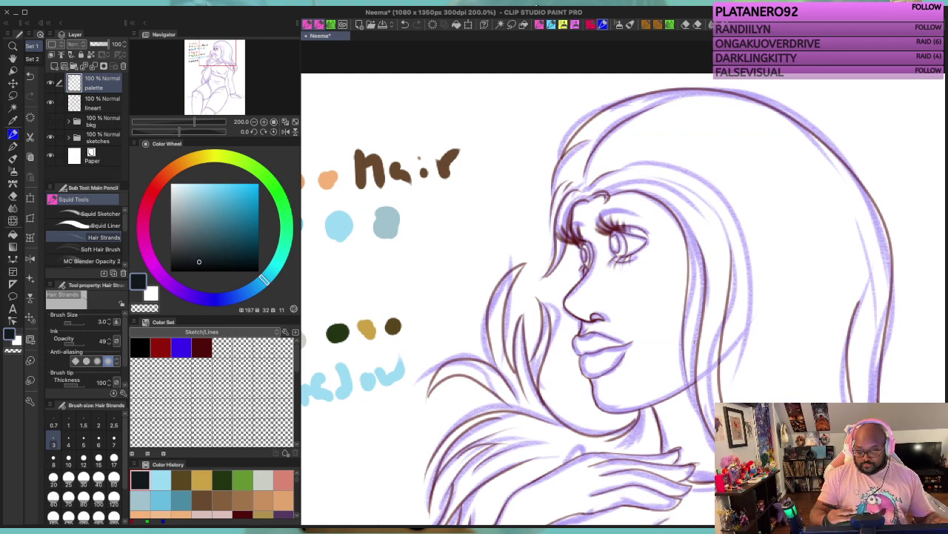
{"action": "scroll", "coordinate": [695, 341], "scroll_direction": "up", "scroll_amount": 2}
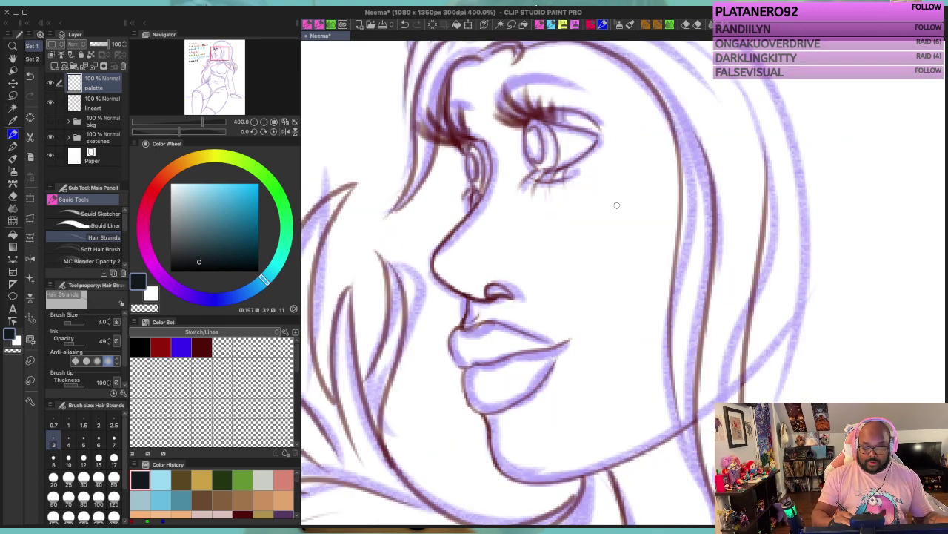
{"action": "scroll", "coordinate": [638, 206], "scroll_direction": "down", "scroll_amount": 2}
{"action": "mouse_move", "coordinate": [644, 205]}
{"action": "left_mouse_down"}
{"action": "mouse_move", "coordinate": [620, 239]}
{"action": "mouse_move", "coordinate": [619, 265]}
{"action": "left_mouse_up"}
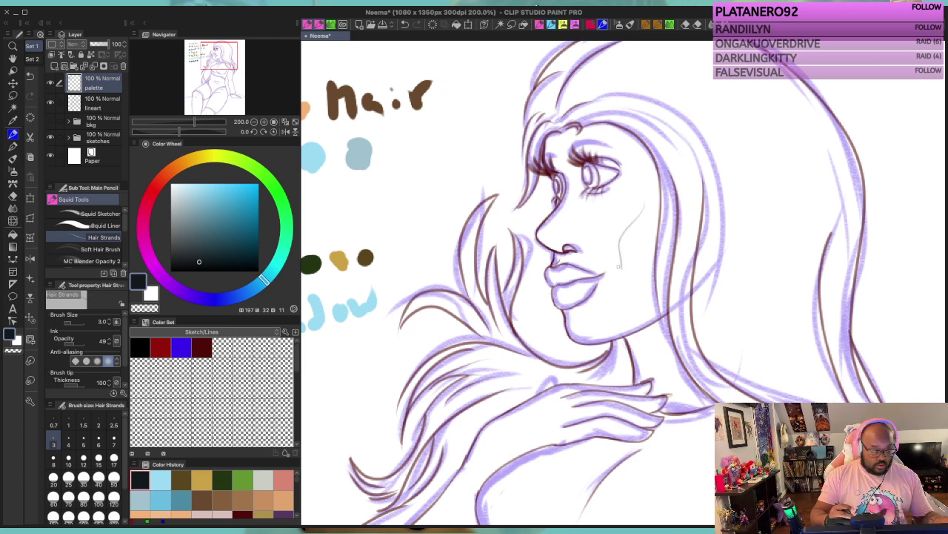
{"action": "key", "text": "ctrl+z"}
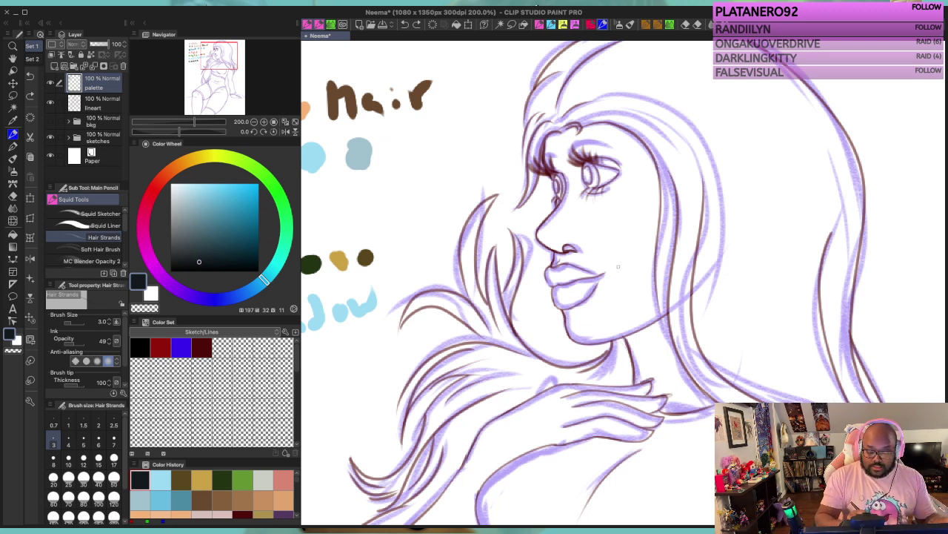
{"action": "left_click_drag", "start_coordinate": [582, 154], "coordinate": [572, 143]}
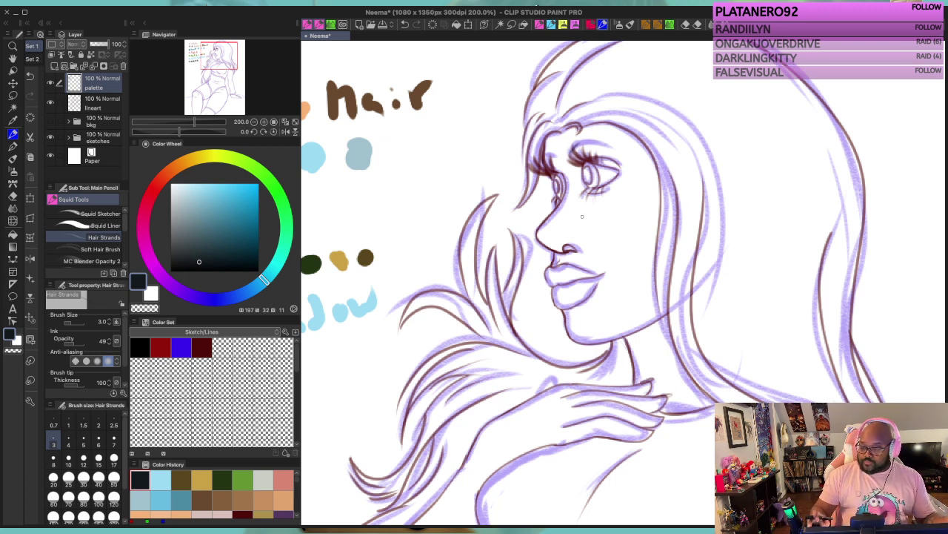
{"action": "key", "text": "ctrl+z"}
{"action": "key", "text": "ctrl+z"}
{"action": "key", "text": "ctrl+z"}
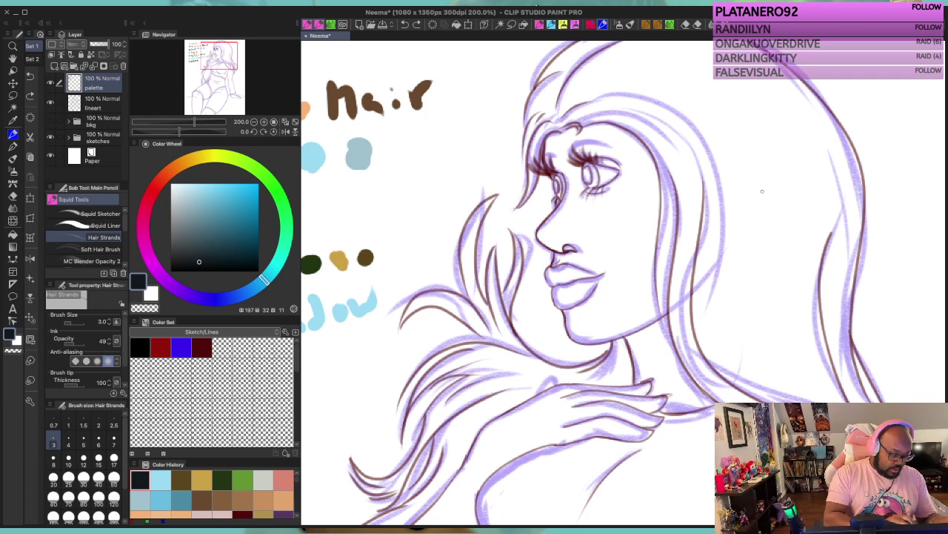
Step: Choose the dark maroon colour from the Sketch/Lines colour set and draw the eyebrows above both eyes
{"action": "left_click", "coordinate": [202, 348]}
{"action": "mouse_move", "coordinate": [580, 158]}
{"action": "left_mouse_down"}
{"action": "mouse_move", "coordinate": [573, 143]}
{"action": "mouse_move", "coordinate": [611, 147]}
{"action": "left_mouse_up"}
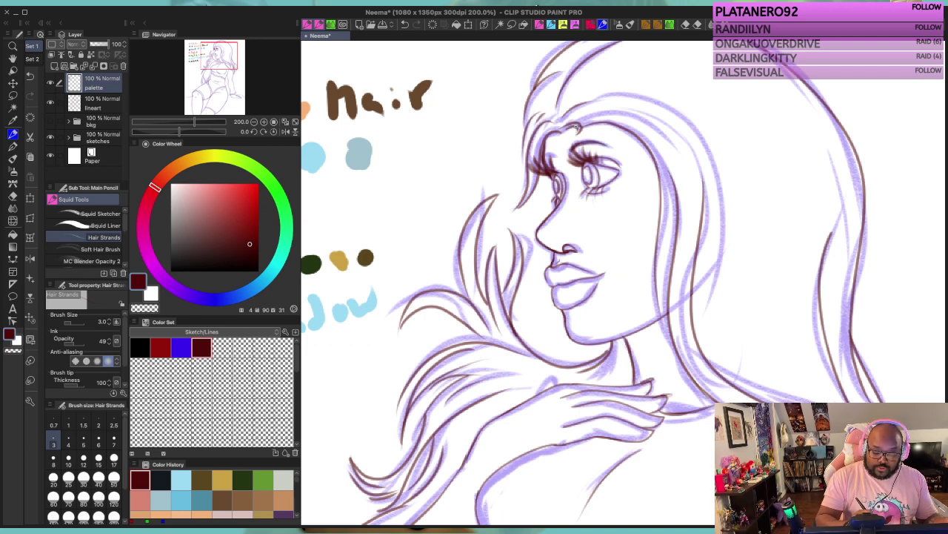
{"action": "mouse_move", "coordinate": [557, 158]}
{"action": "left_mouse_down"}
{"action": "mouse_move", "coordinate": [546, 155]}
{"action": "mouse_move", "coordinate": [568, 152]}
{"action": "left_mouse_up"}
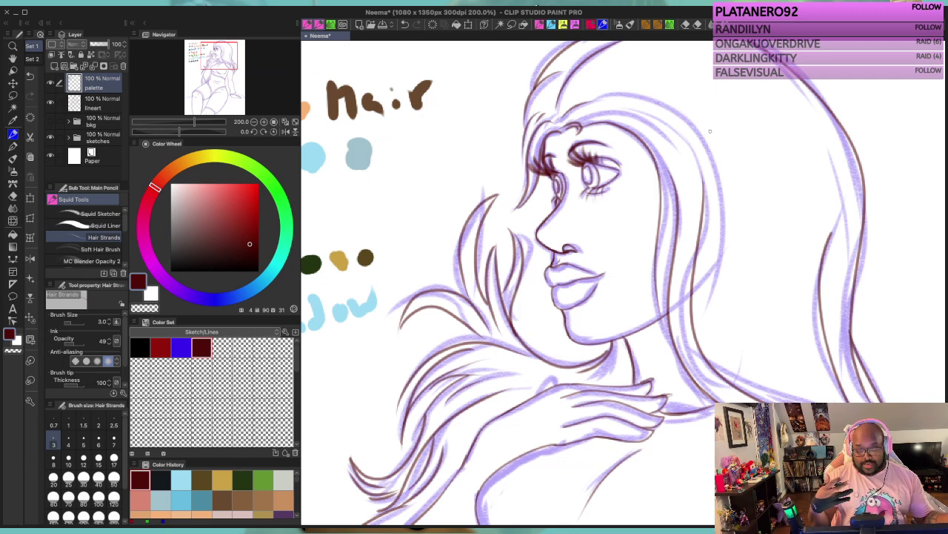
Step: Draw an inner hair strand curving from above the forehead toward the side of the face
{"action": "scroll", "coordinate": [710, 131], "scroll_direction": "up", "scroll_amount": 8}
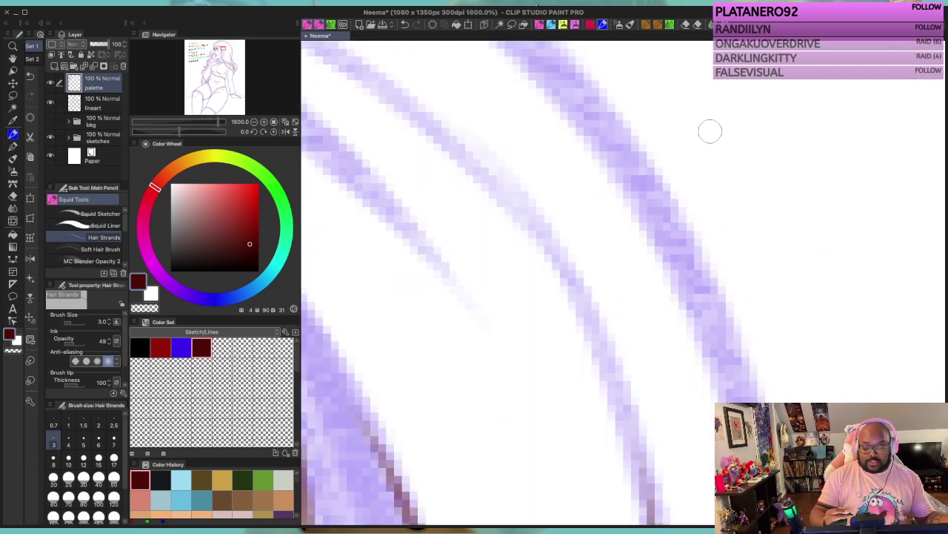
{"action": "scroll", "coordinate": [710, 131], "scroll_direction": "down", "scroll_amount": 8}
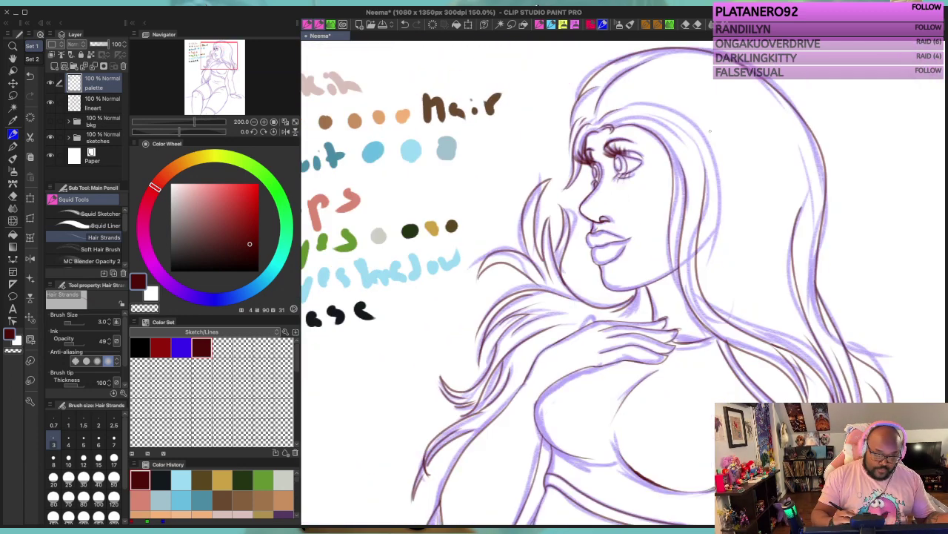
{"action": "scroll", "coordinate": [710, 131], "scroll_direction": "down", "scroll_amount": 1}
{"action": "left_click_drag", "start_coordinate": [647, 200], "coordinate": [608, 236]}
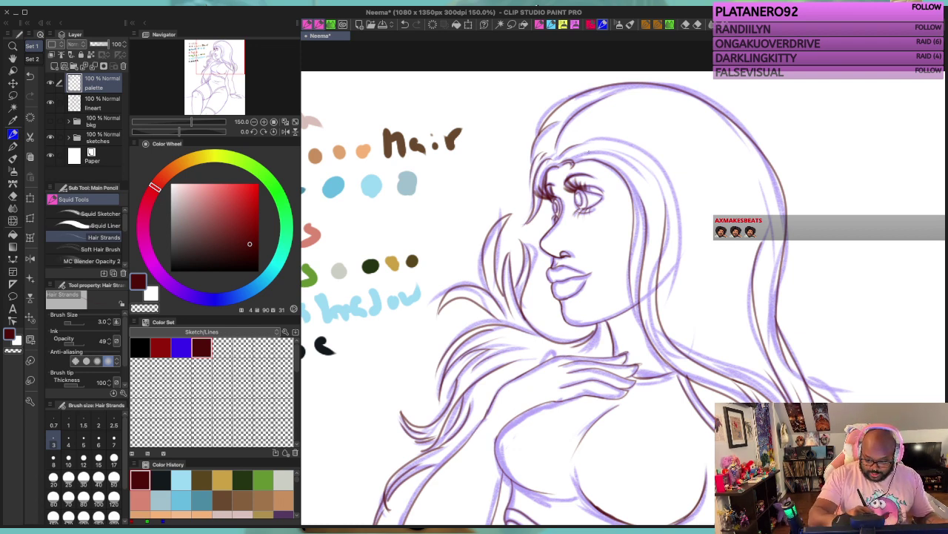
{"action": "mouse_move", "coordinate": [589, 153]}
{"action": "left_mouse_down"}
{"action": "mouse_move", "coordinate": [617, 153]}
{"action": "mouse_move", "coordinate": [649, 185]}
{"action": "left_mouse_up"}
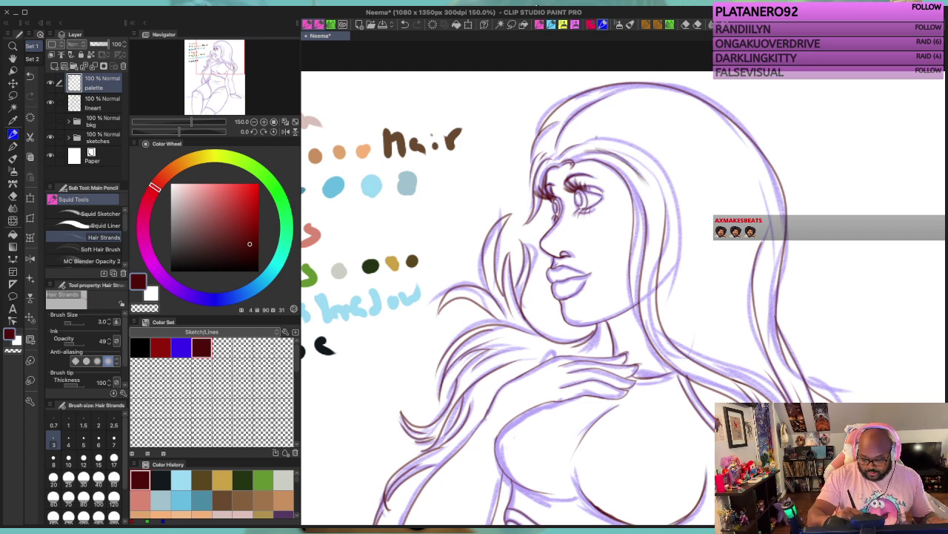
{"action": "mouse_move", "coordinate": [596, 137]}
{"action": "left_mouse_down"}
{"action": "mouse_move", "coordinate": [676, 219]}
{"action": "mouse_move", "coordinate": [677, 270]}
{"action": "left_mouse_up"}
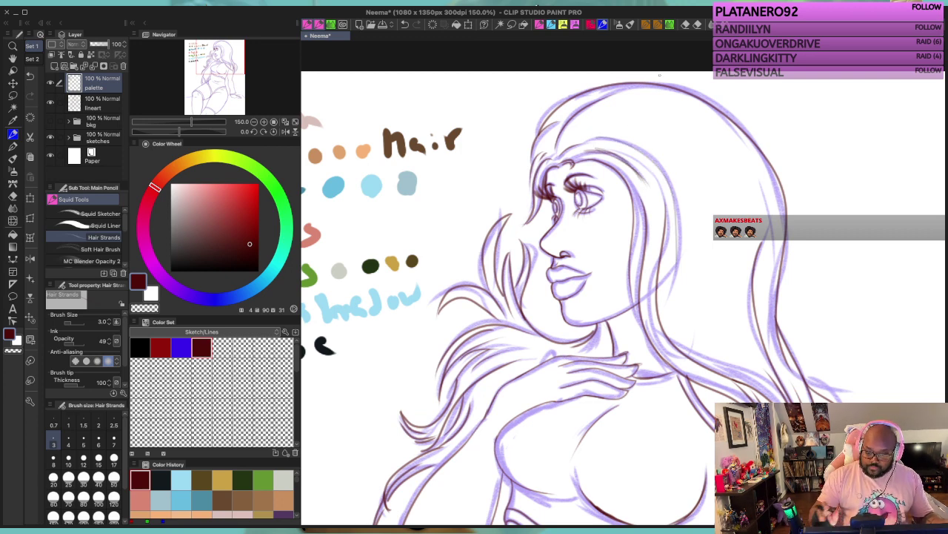
{"action": "key", "text": "ctrl+z"}
{"action": "mouse_move", "coordinate": [597, 138]}
{"action": "left_mouse_down"}
{"action": "mouse_move", "coordinate": [637, 148]}
{"action": "mouse_move", "coordinate": [676, 280]}
{"action": "left_mouse_up"}
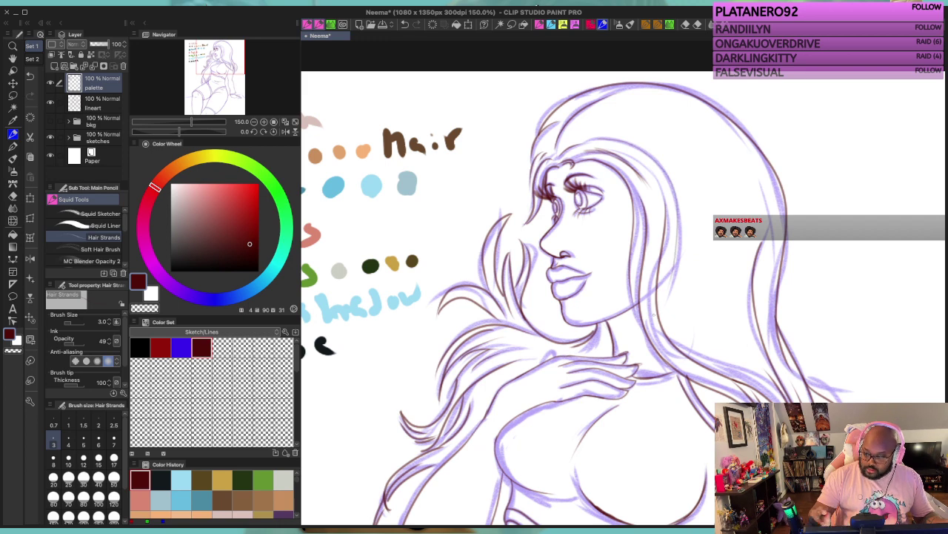
{"action": "key", "text": "ctrl+z"}
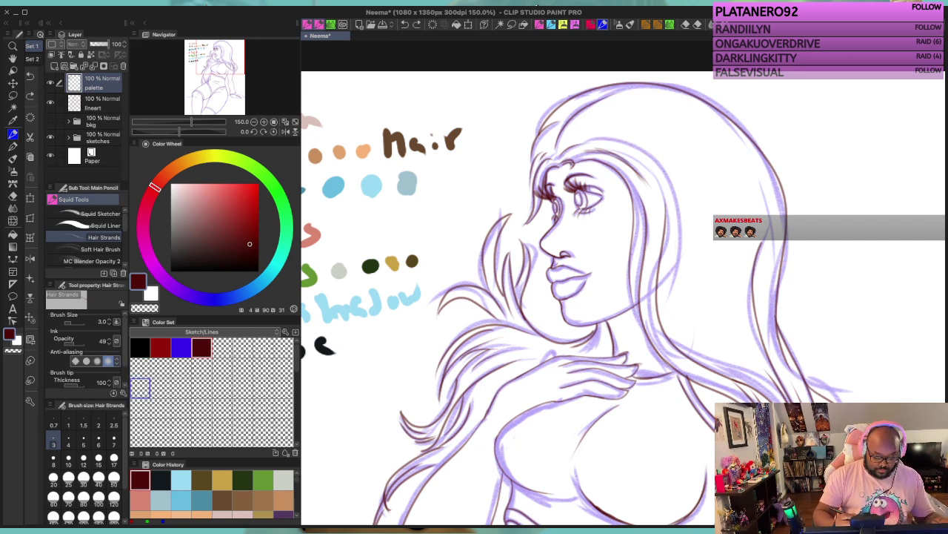
Step: Set the brush size to 6 and trace the sketched hair strands beside the face and down the back of the head
{"action": "key", "text": "bracketright"}
{"action": "key", "text": "bracketright"}
{"action": "key", "text": "bracketright"}
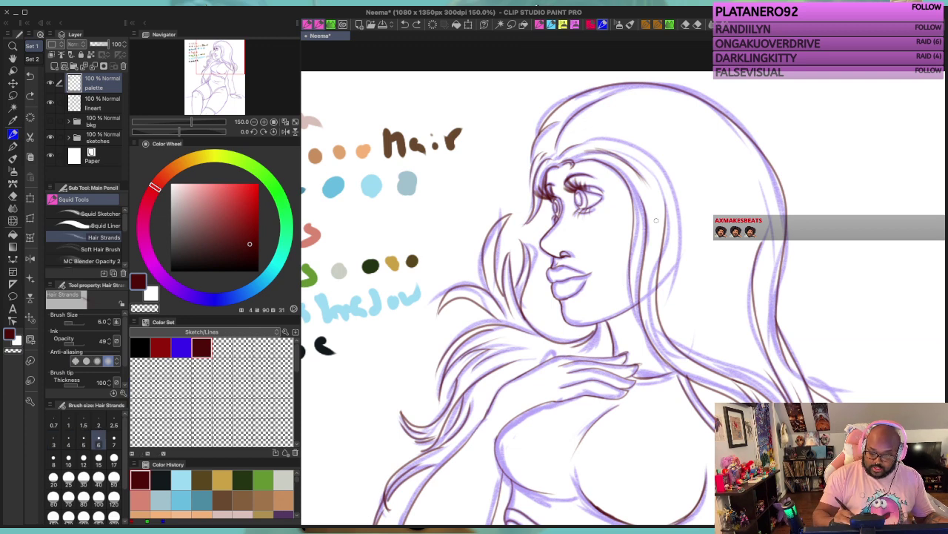
{"action": "mouse_move", "coordinate": [609, 136]}
{"action": "left_mouse_down"}
{"action": "mouse_move", "coordinate": [674, 235]}
{"action": "mouse_move", "coordinate": [676, 281]}
{"action": "left_mouse_up"}
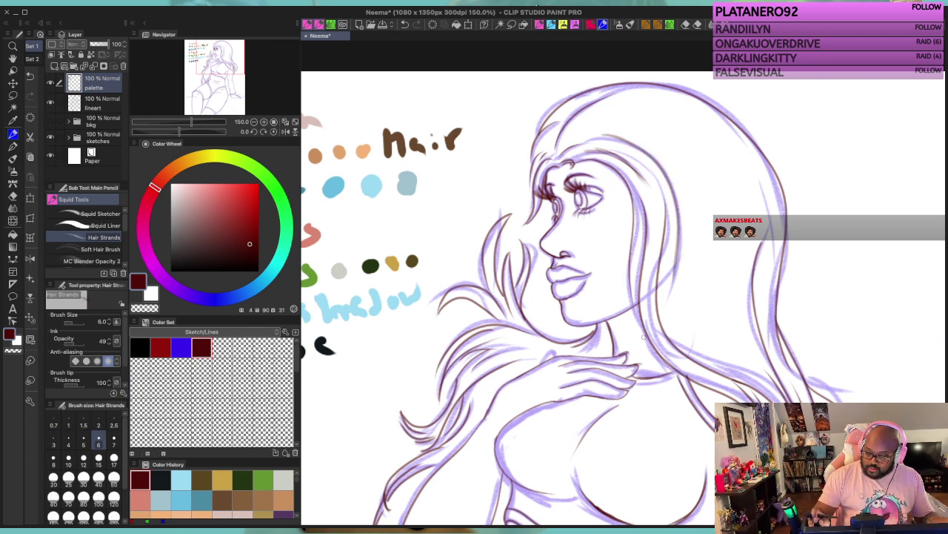
{"action": "key", "text": "ctrl+z"}
{"action": "mouse_move", "coordinate": [607, 139]}
{"action": "left_mouse_down"}
{"action": "mouse_move", "coordinate": [633, 142]}
{"action": "mouse_move", "coordinate": [677, 204]}
{"action": "mouse_move", "coordinate": [658, 306]}
{"action": "left_mouse_up"}
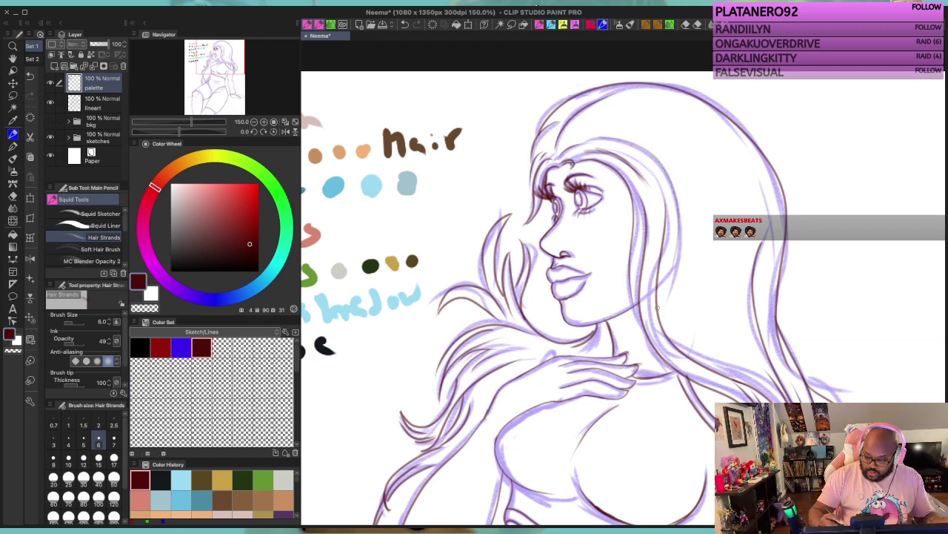
{"action": "left_click_drag", "start_coordinate": [761, 189], "coordinate": [766, 284]}
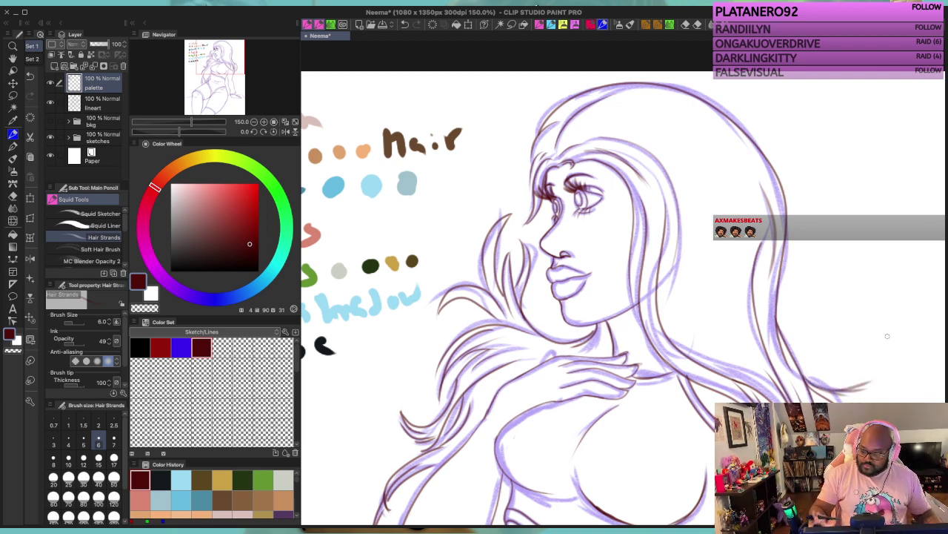
{"action": "key", "text": "ctrl+z"}
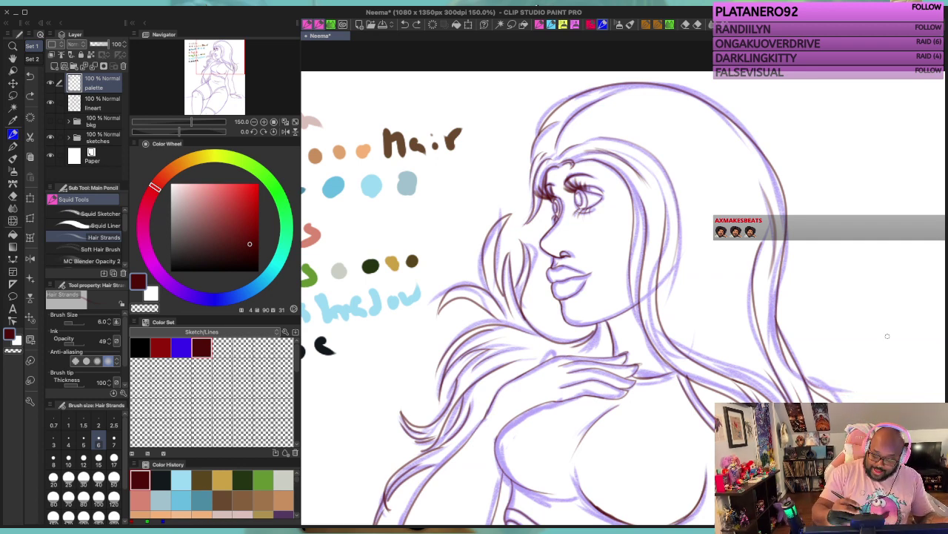
Step: Set the brush size to 4 and draw the flicked hair tips sticking out behind the shoulder
{"action": "key", "text": "bracketleft"}
{"action": "key", "text": "bracketleft"}
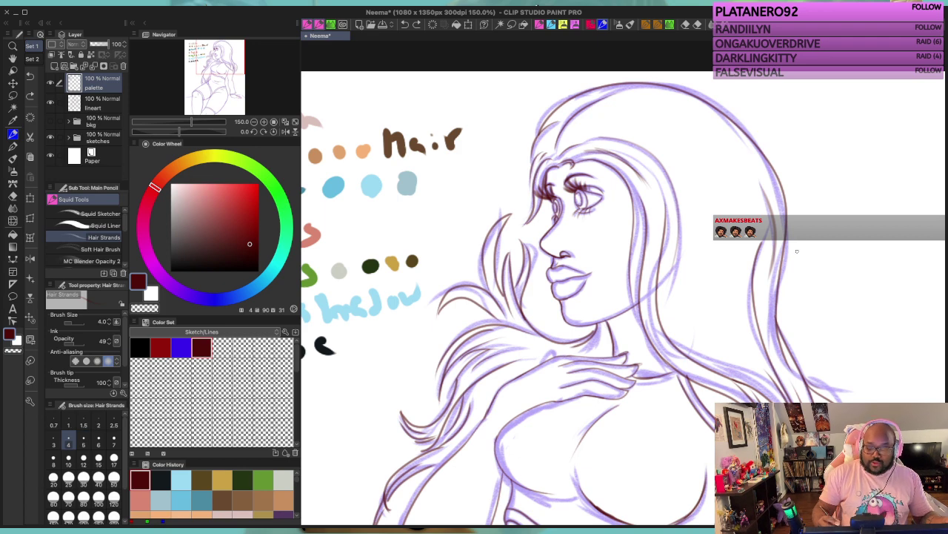
{"action": "left_click_drag", "start_coordinate": [807, 378], "coordinate": [826, 401]}
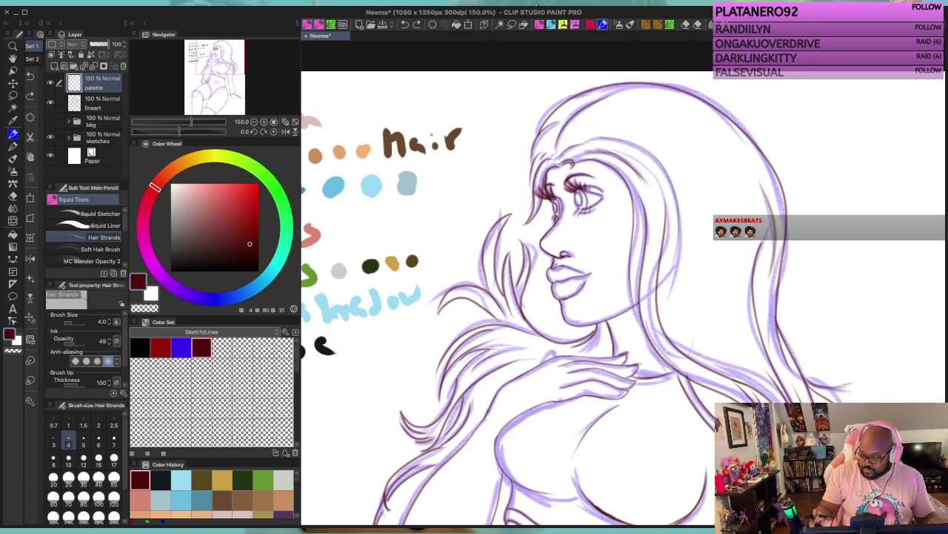
{"action": "mouse_move", "coordinate": [807, 378]}
{"action": "left_mouse_down"}
{"action": "mouse_move", "coordinate": [830, 386]}
{"action": "mouse_move", "coordinate": [849, 370]}
{"action": "left_mouse_up"}
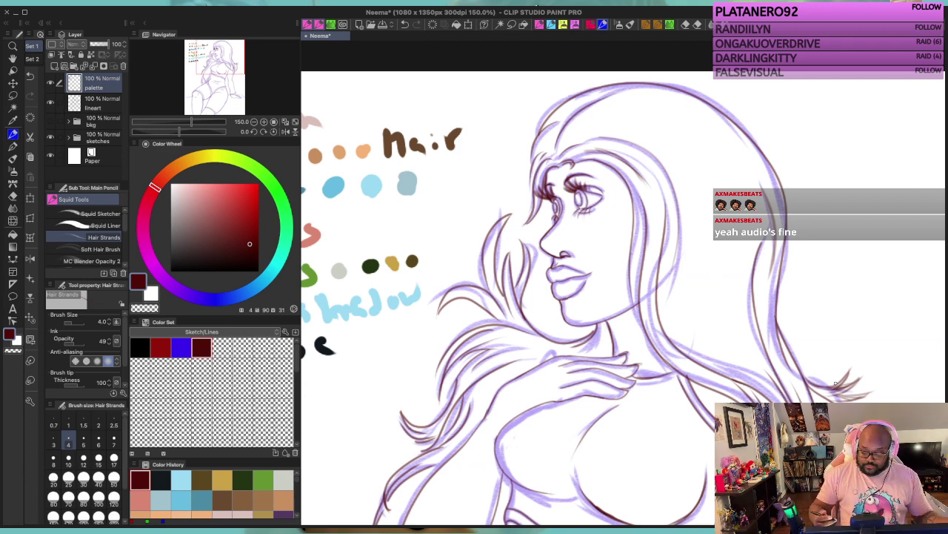
Step: Set the Hair Strands brush size to 5
{"action": "key", "text": "bracketleft"}
{"action": "key", "text": "bracketleft"}
{"action": "key", "text": "bracketleft"}
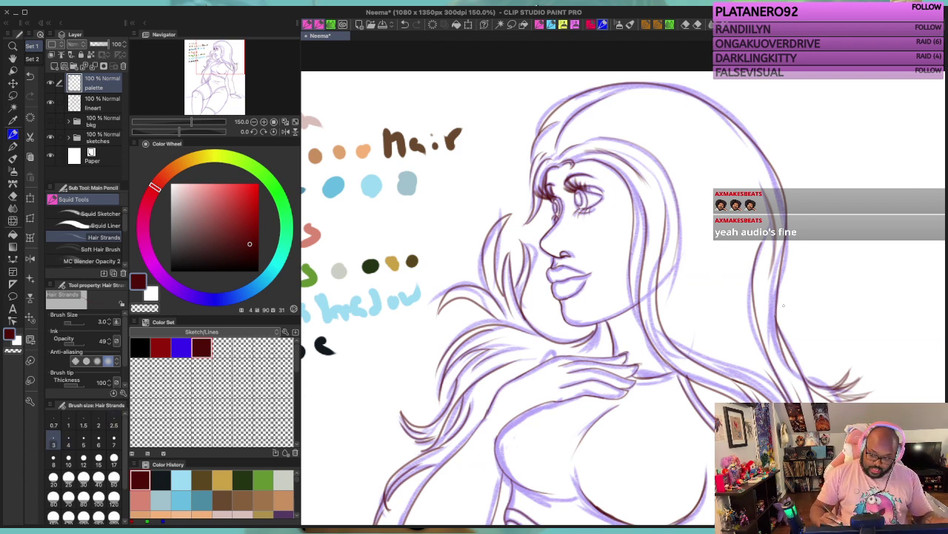
{"action": "key", "text": "bracketright"}
{"action": "key", "text": "bracketright"}
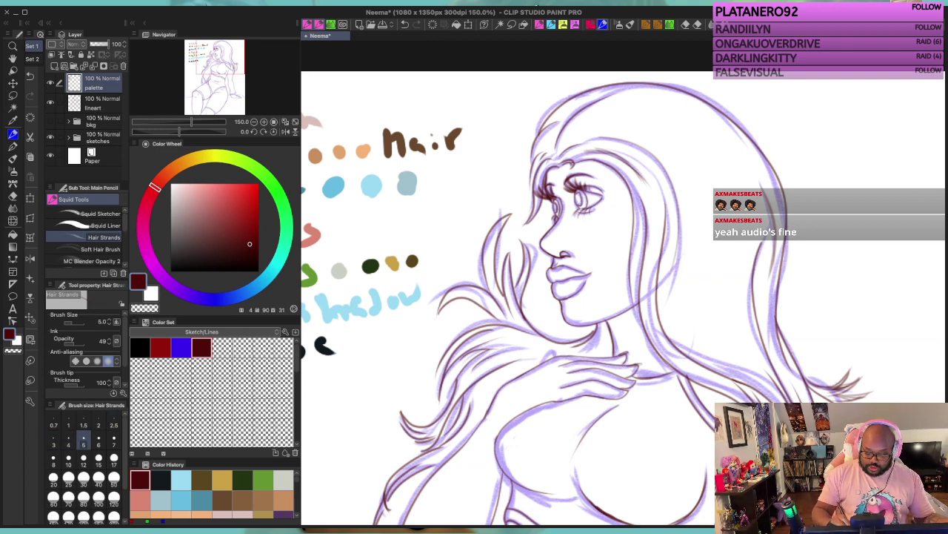
{"action": "left_click_drag", "start_coordinate": [592, 415], "coordinate": [588, 294]}
{"action": "scroll", "coordinate": [508, 281], "scroll_direction": "down", "scroll_amount": 3}
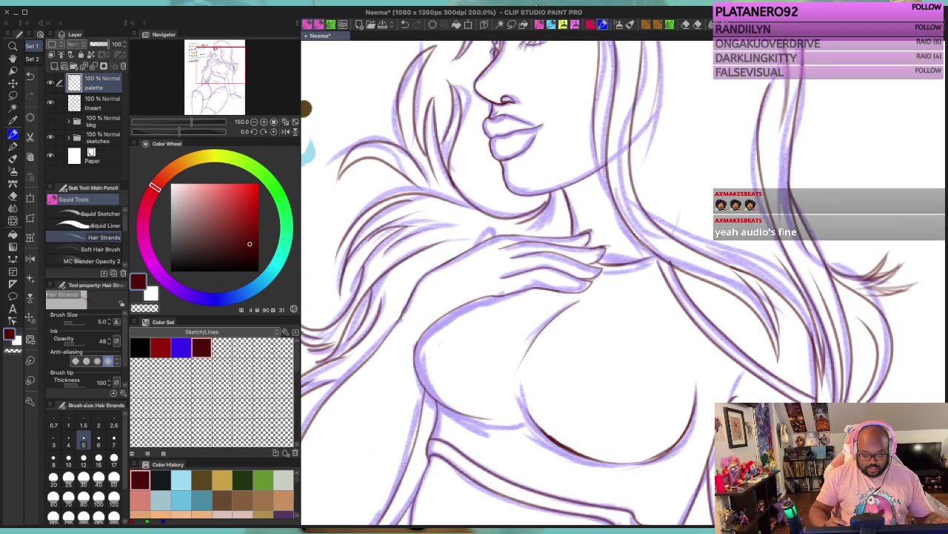
{"action": "scroll", "coordinate": [508, 281], "scroll_direction": "up", "scroll_amount": 2}
{"action": "scroll", "coordinate": [507, 281], "scroll_direction": "down", "scroll_amount": 5}
{"action": "scroll", "coordinate": [718, 237], "scroll_direction": "up", "scroll_amount": 1}
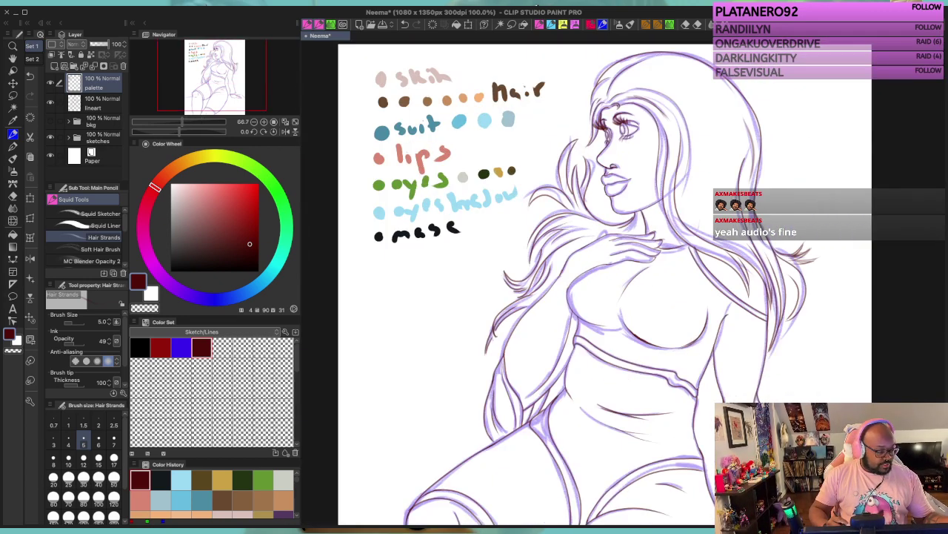
{"action": "scroll", "coordinate": [718, 237], "scroll_direction": "down", "scroll_amount": 1}
{"action": "key", "text": "m"}
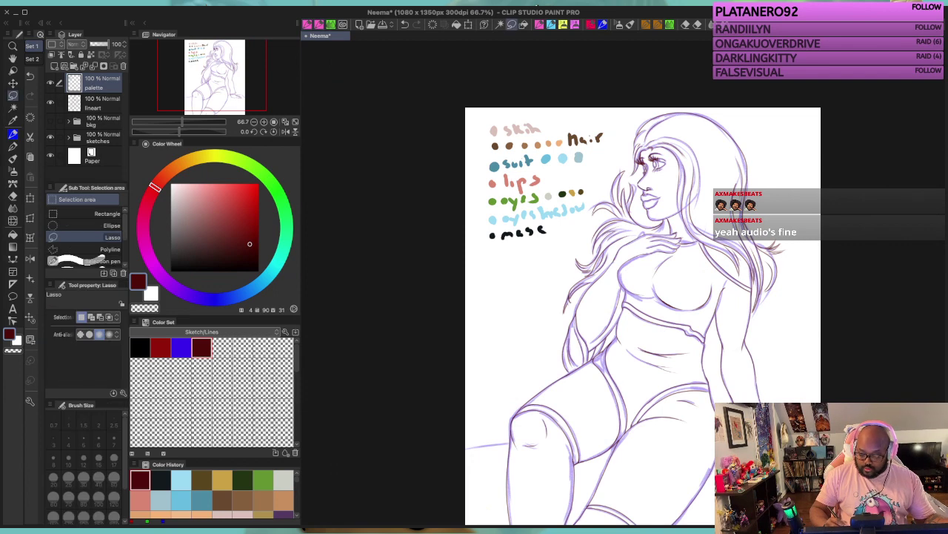
{"action": "key", "text": "p"}
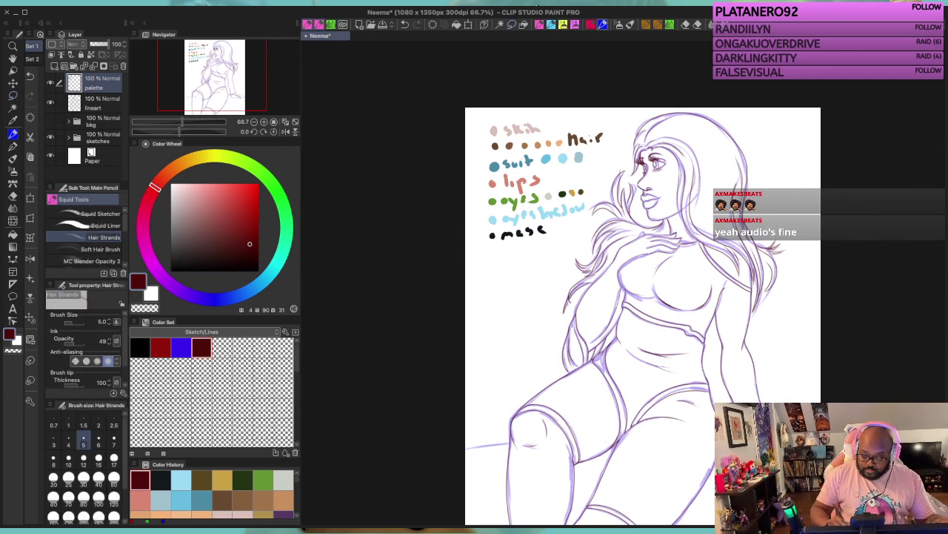
{"action": "left_click_drag", "start_coordinate": [747, 317], "coordinate": [701, 259]}
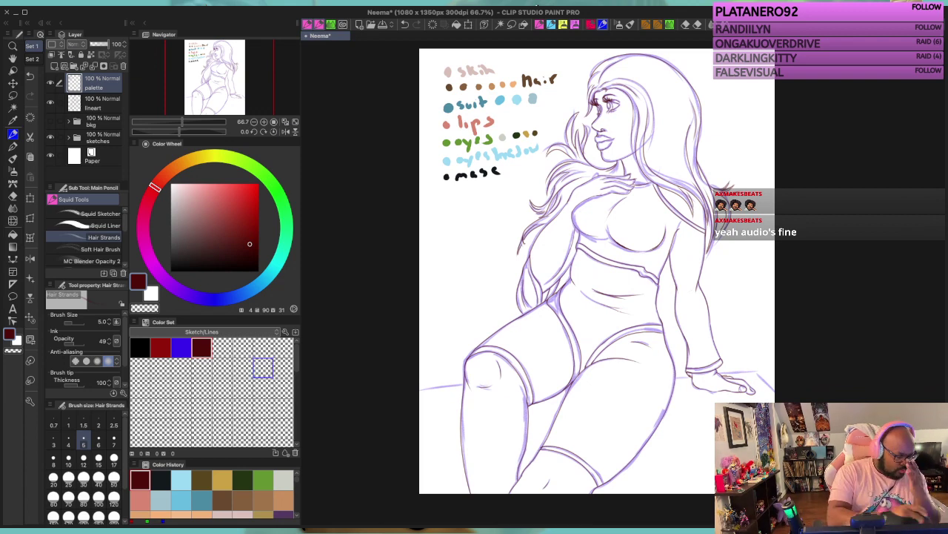
Step: Show the bkg folder, hide the lineart layer, and erase the stray eyebrow, lip and hair strokes from the palette layer
{"action": "left_click", "coordinate": [51, 121]}
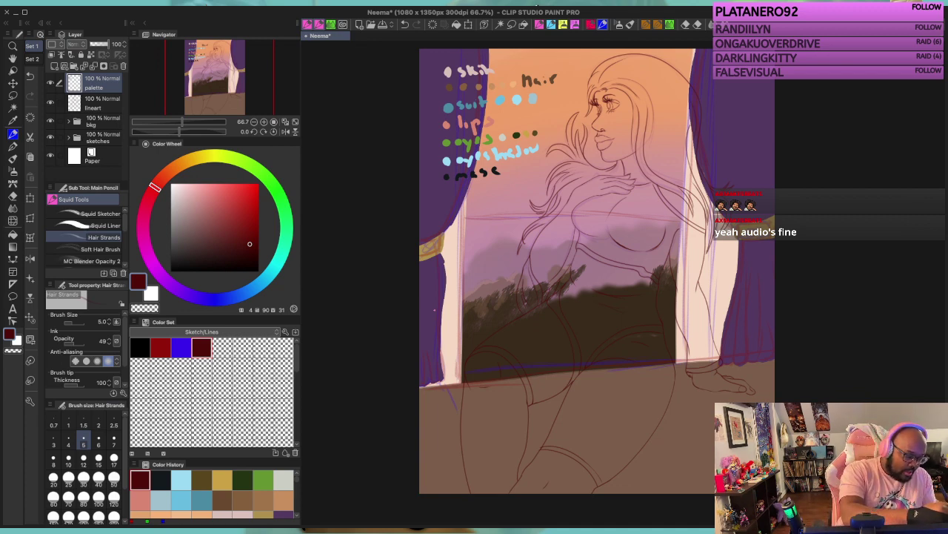
{"action": "left_click", "coordinate": [50, 137]}
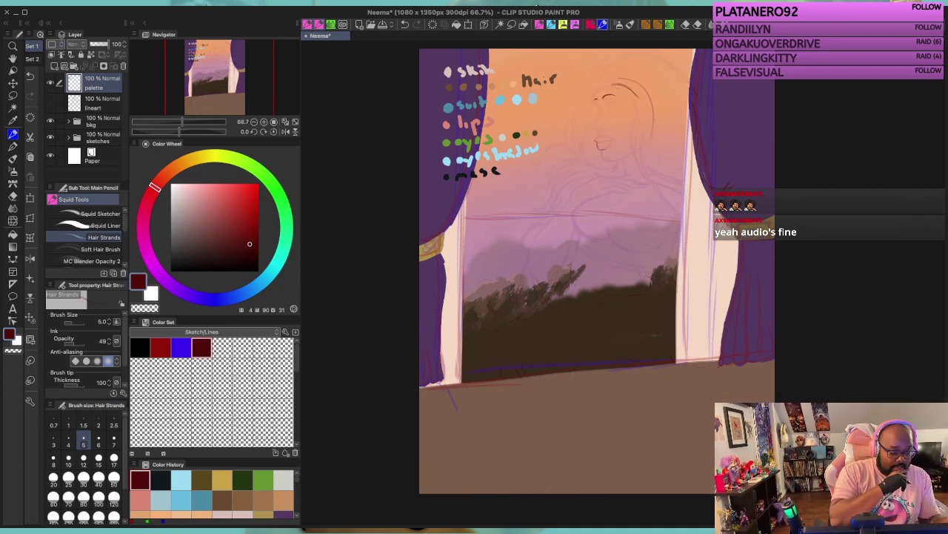
{"action": "left_click", "coordinate": [100, 104]}
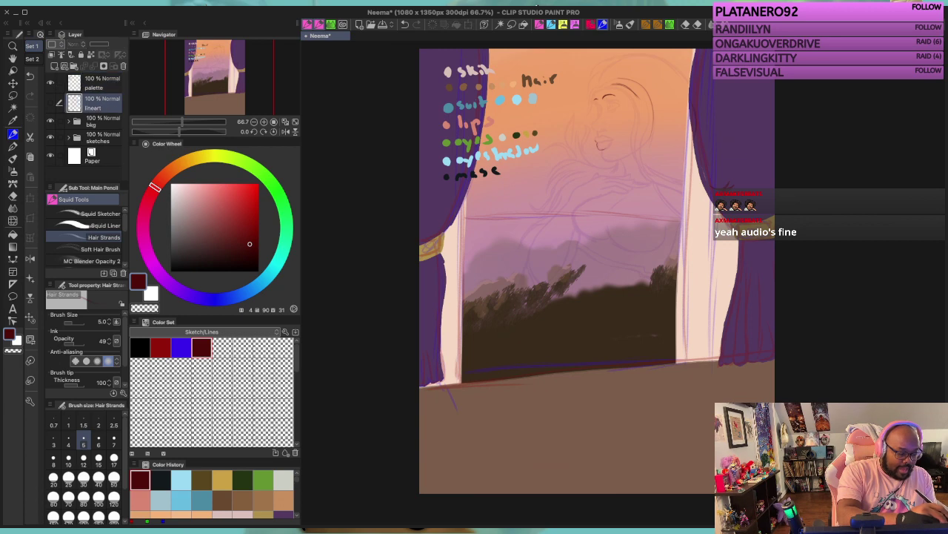
{"action": "left_click", "coordinate": [101, 83]}
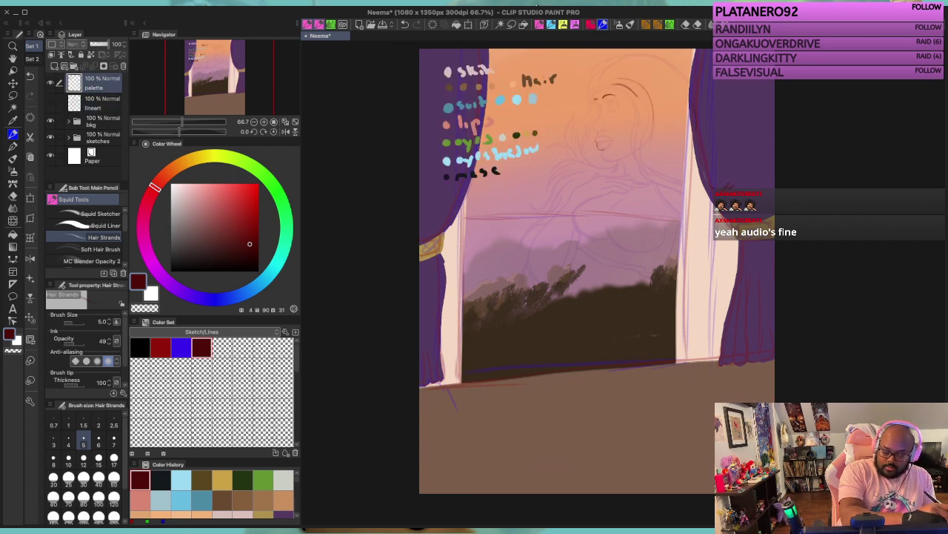
{"action": "key", "text": "e"}
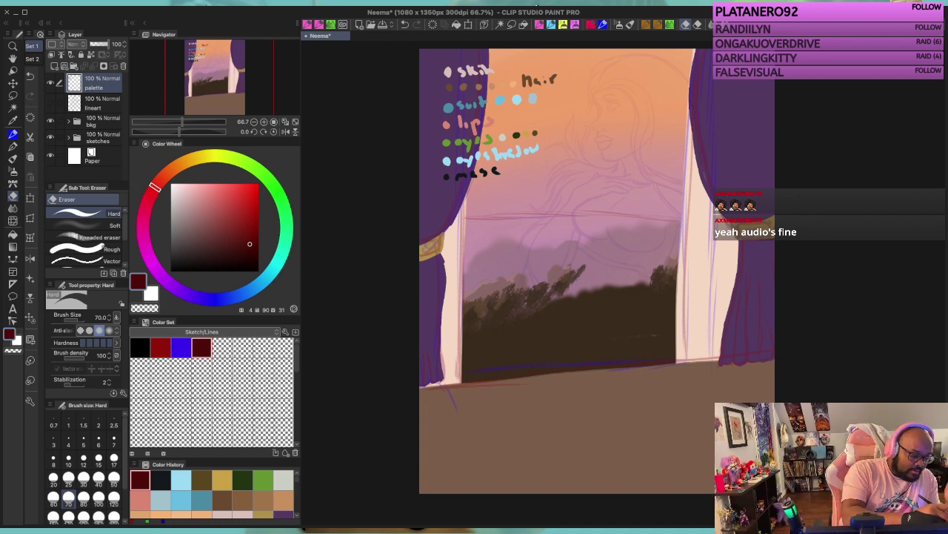
Step: Show and activate the lineart layer, and hide the palette layer and the bkg folder
{"action": "left_click", "coordinate": [50, 103]}
{"action": "left_click", "coordinate": [51, 83]}
{"action": "left_click", "coordinate": [97, 103]}
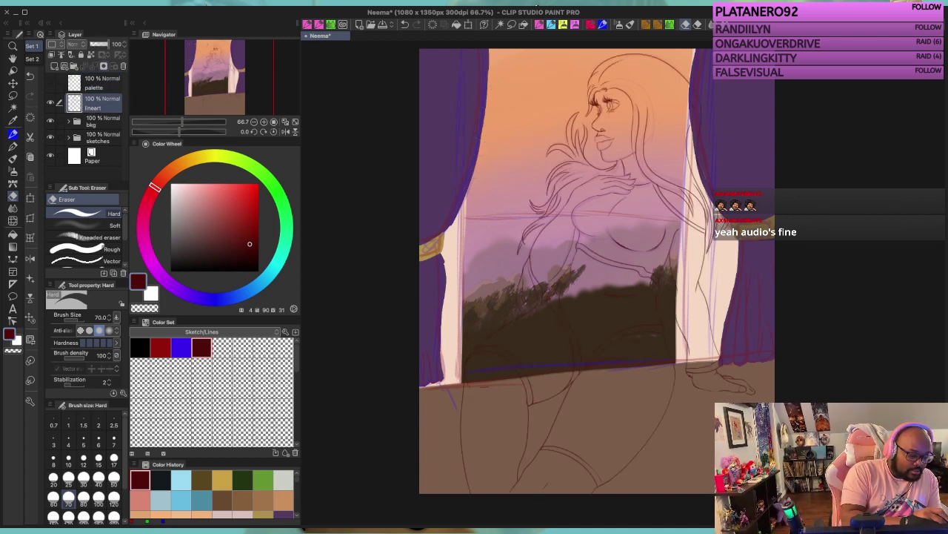
{"action": "left_click", "coordinate": [51, 121]}
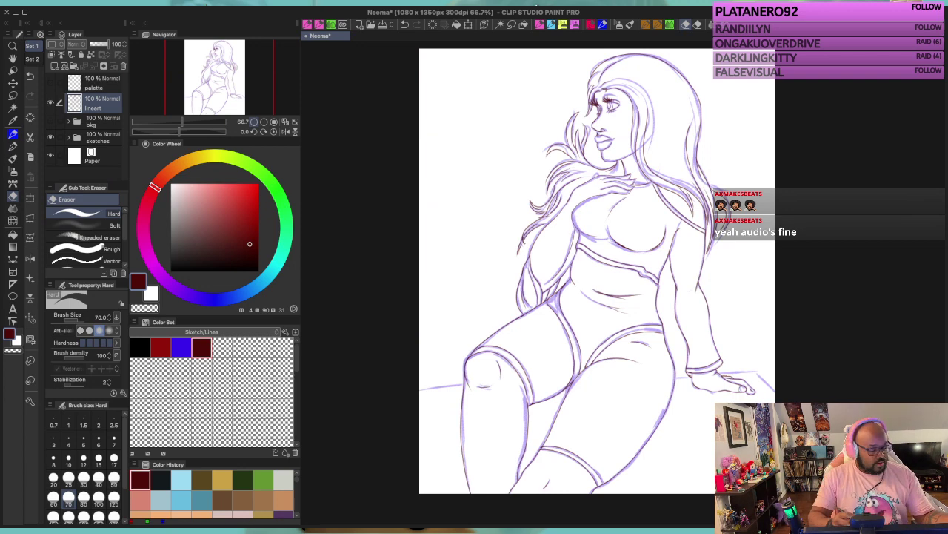
Step: Redraw the eyebrows above both eyes on the lineart layer with the Hair Strands pencil
{"action": "key", "text": "p"}
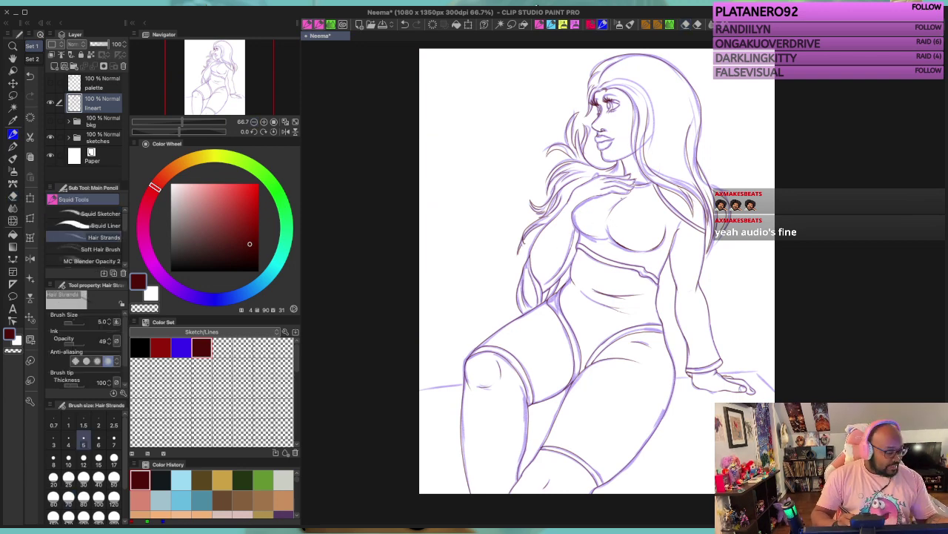
{"action": "scroll", "coordinate": [641, 174], "scroll_direction": "up", "scroll_amount": 4}
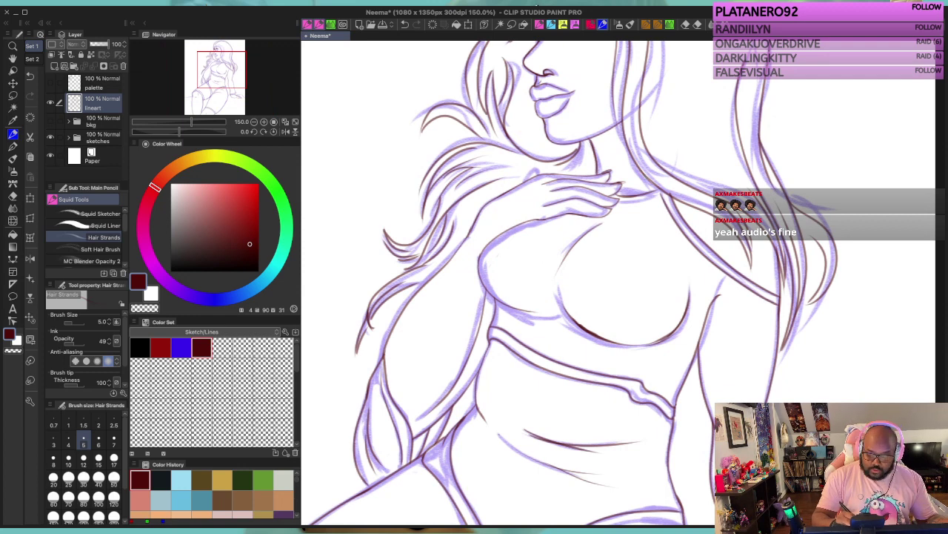
{"action": "scroll", "coordinate": [606, 166], "scroll_direction": "up", "scroll_amount": 4}
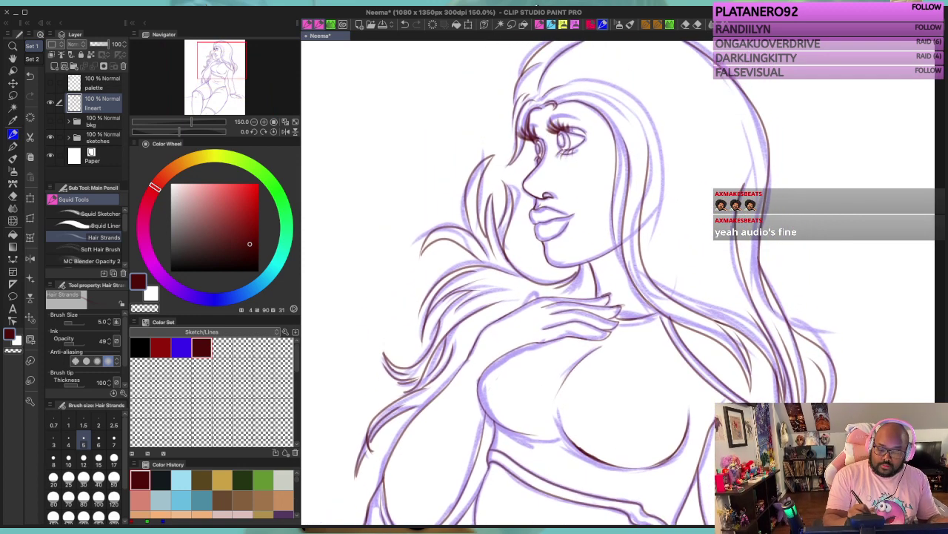
{"action": "mouse_move", "coordinate": [555, 125]}
{"action": "left_mouse_down"}
{"action": "mouse_move", "coordinate": [547, 116]}
{"action": "mouse_move", "coordinate": [584, 117]}
{"action": "mouse_move", "coordinate": [528, 125]}
{"action": "left_mouse_up"}
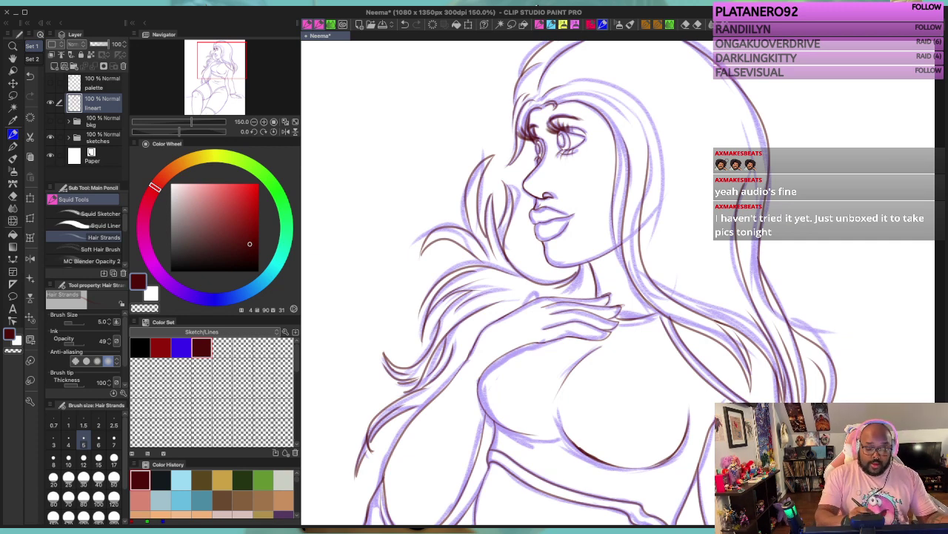
Step: Switch to the Squid Liner pencil, rotate the canvas to -25 degrees, and set the brush size to 4
{"action": "left_click", "coordinate": [540, 24]}
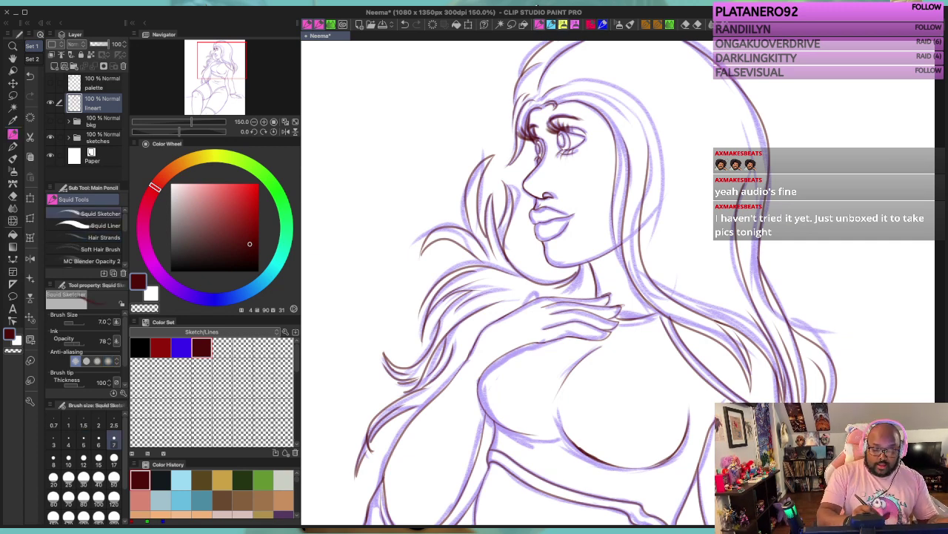
{"action": "left_click", "coordinate": [95, 225]}
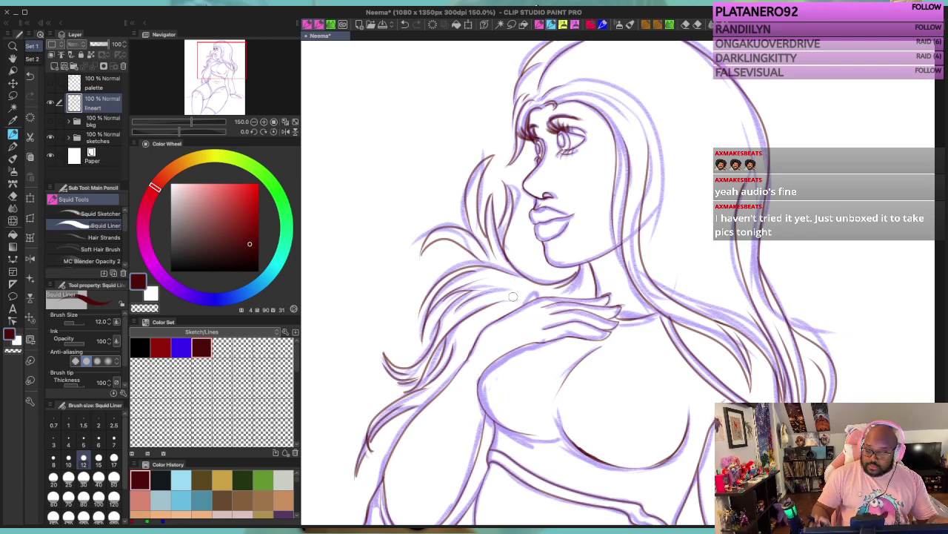
{"action": "key", "text": "minus"}
{"action": "key", "text": "minus"}
{"action": "key", "text": "minus"}
{"action": "key", "text": "minus"}
{"action": "key", "text": "minus"}
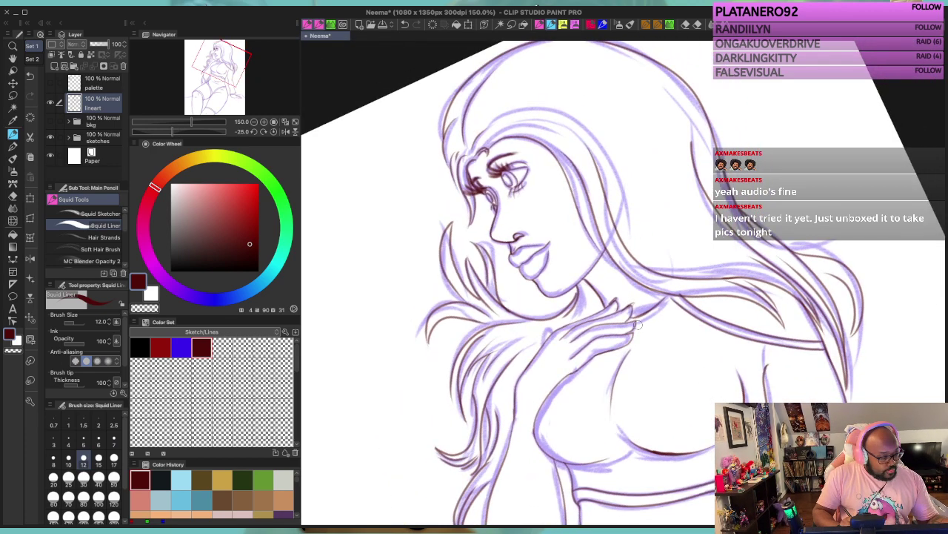
{"action": "scroll", "coordinate": [640, 321], "scroll_direction": "up", "scroll_amount": 2}
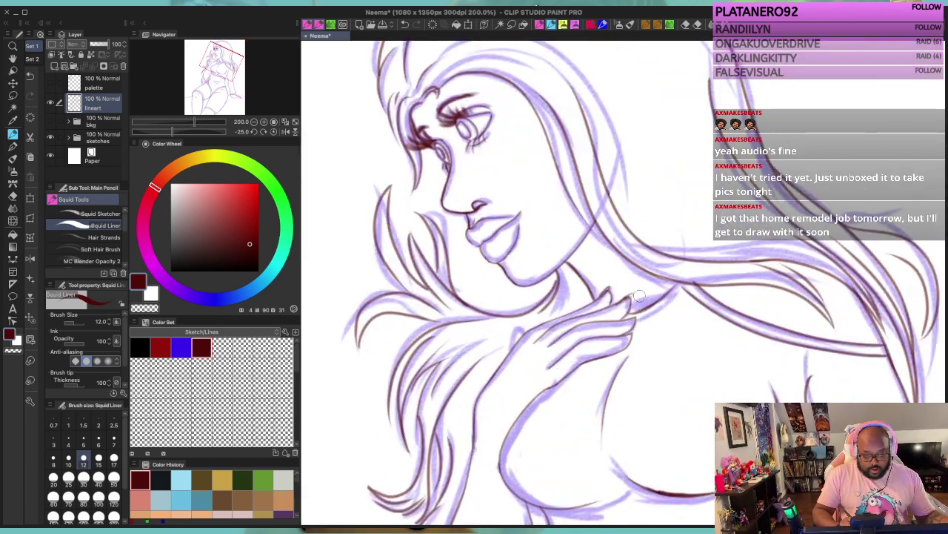
{"action": "key", "text": "bracketleft"}
{"action": "key", "text": "bracketleft"}
{"action": "key", "text": "bracketleft"}
{"action": "key", "text": "bracketleft"}
{"action": "key", "text": "bracketleft"}
{"action": "key", "text": "bracketleft"}
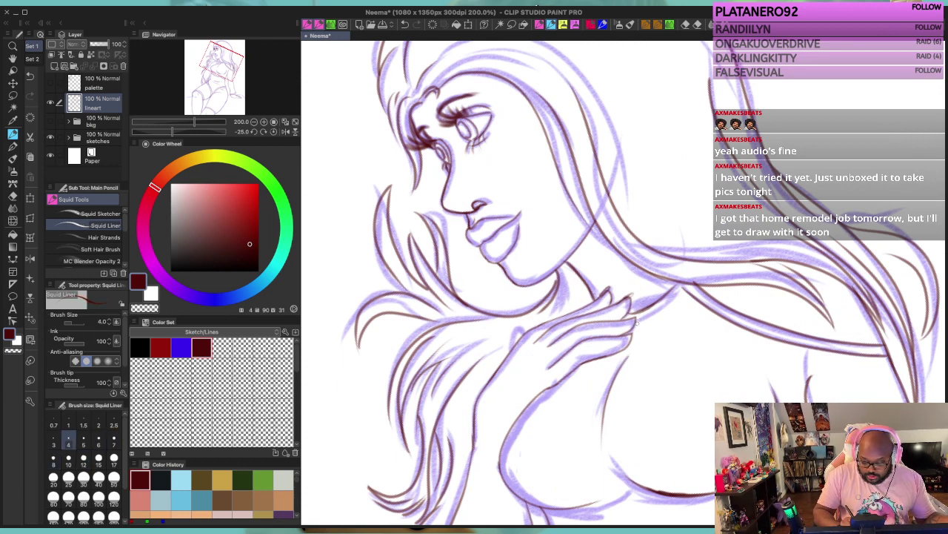
Step: Try tracing the neckline beside the fingertips with the Squid Liner at full opacity, and undo the stroke
{"action": "left_click_drag", "start_coordinate": [637, 320], "coordinate": [656, 312]}
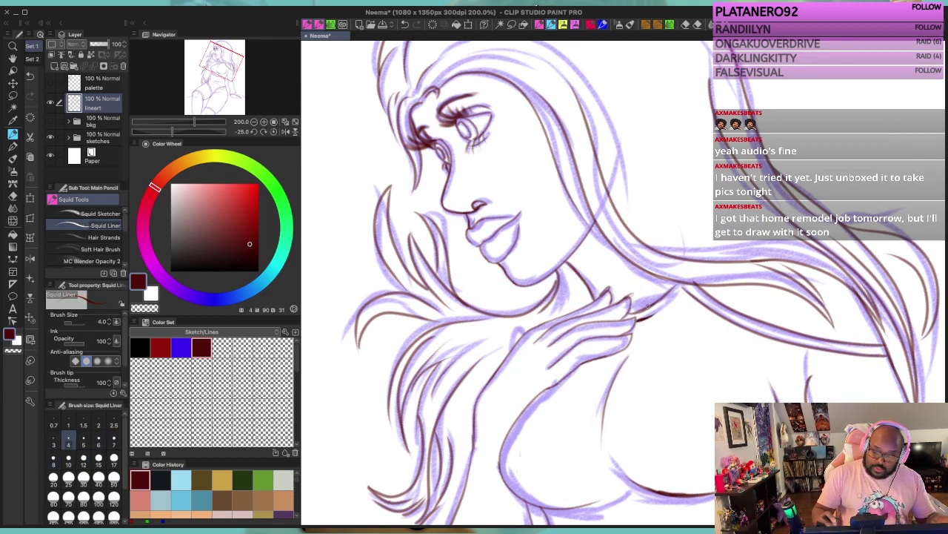
{"action": "key", "text": "ctrl+z"}
{"action": "key", "text": "ctrl+z"}
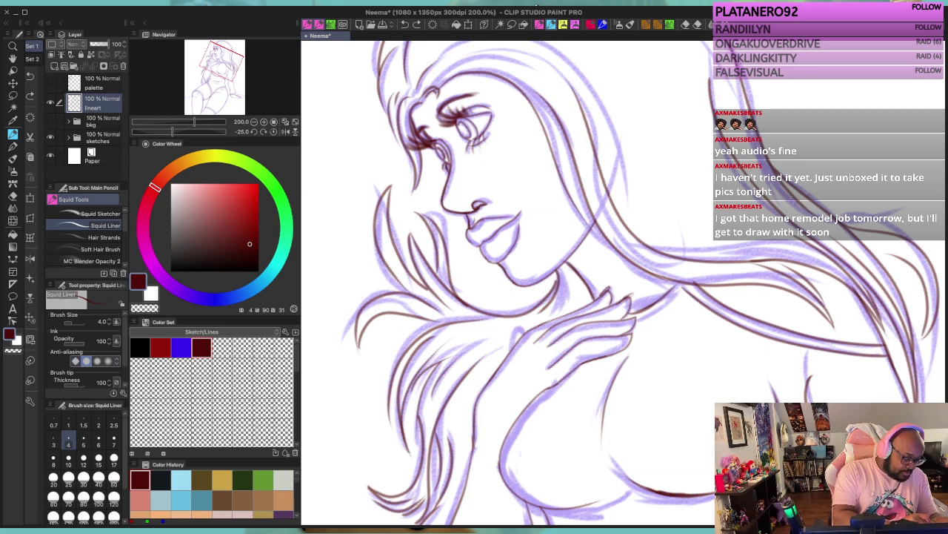
Step: Set the Squid Liner opacity to 71 and retrace the neckline from the fingertips to the shoulder, undoing unwanted strokes
{"action": "left_click_drag", "start_coordinate": [85, 342], "coordinate": [78, 342]}
{"action": "left_click_drag", "start_coordinate": [632, 314], "coordinate": [669, 293]}
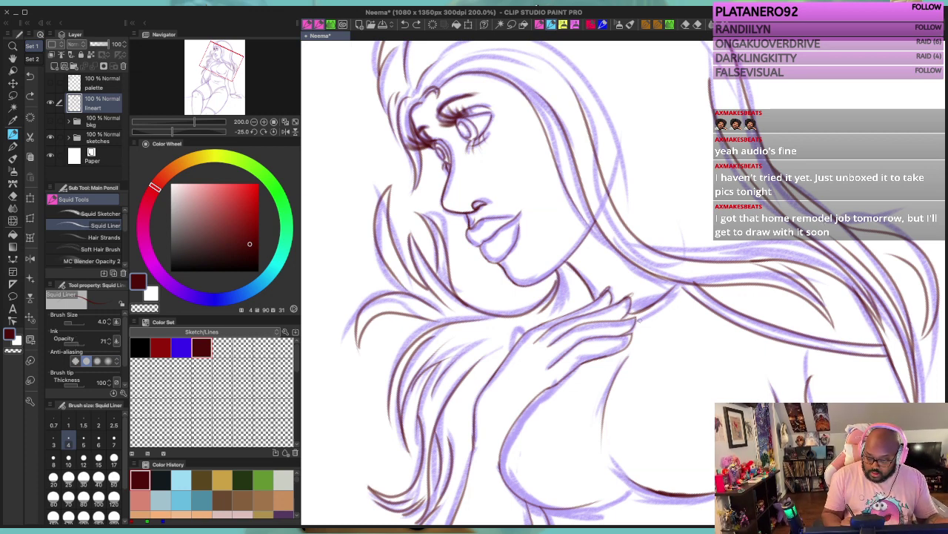
{"action": "mouse_move", "coordinate": [636, 320]}
{"action": "left_mouse_down"}
{"action": "mouse_move", "coordinate": [681, 284]}
{"action": "mouse_move", "coordinate": [637, 316]}
{"action": "left_mouse_up"}
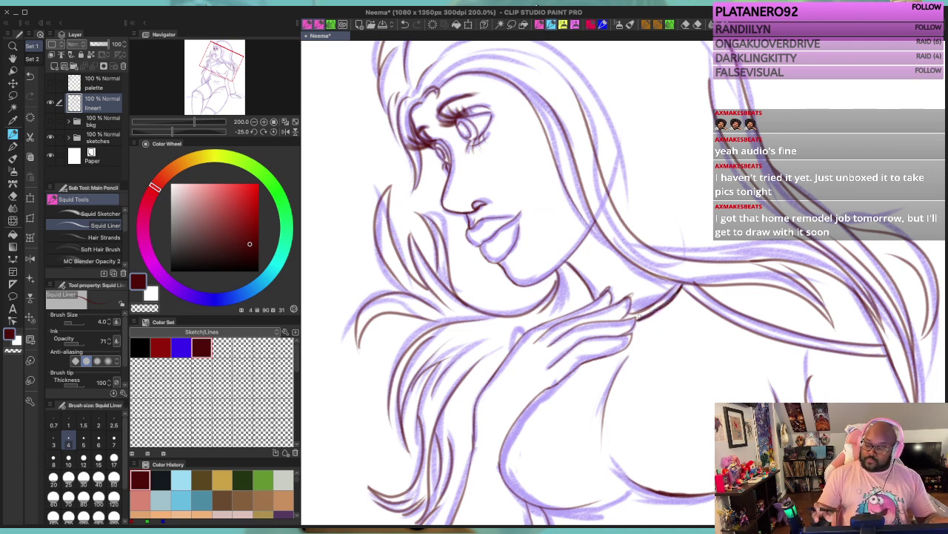
{"action": "key", "text": "ctrl+z"}
{"action": "key", "text": "ctrl+z"}
{"action": "key", "text": "ctrl+z"}
{"action": "key", "text": "ctrl+z"}
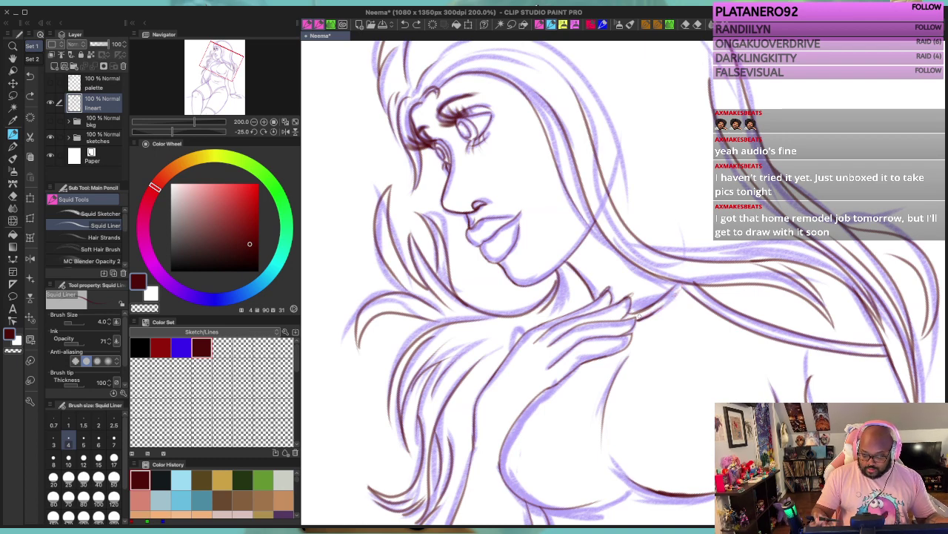
{"action": "mouse_move", "coordinate": [652, 319]}
{"action": "left_mouse_down"}
{"action": "mouse_move", "coordinate": [589, 261]}
{"action": "mouse_move", "coordinate": [621, 229]}
{"action": "left_mouse_up"}
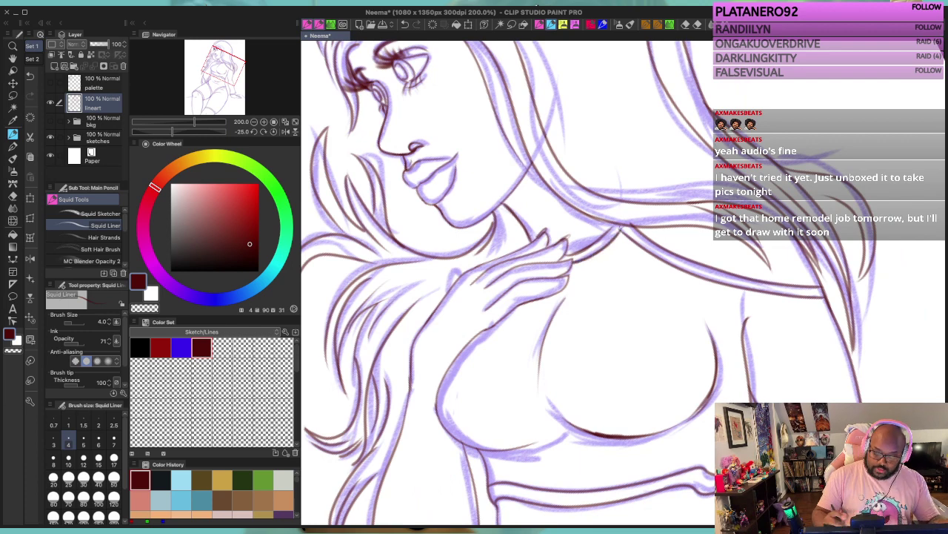
{"action": "key", "text": "asciicircum"}
{"action": "key", "text": "asciicircum"}
{"action": "key", "text": "asciicircum"}
{"action": "key", "text": "asciicircum"}
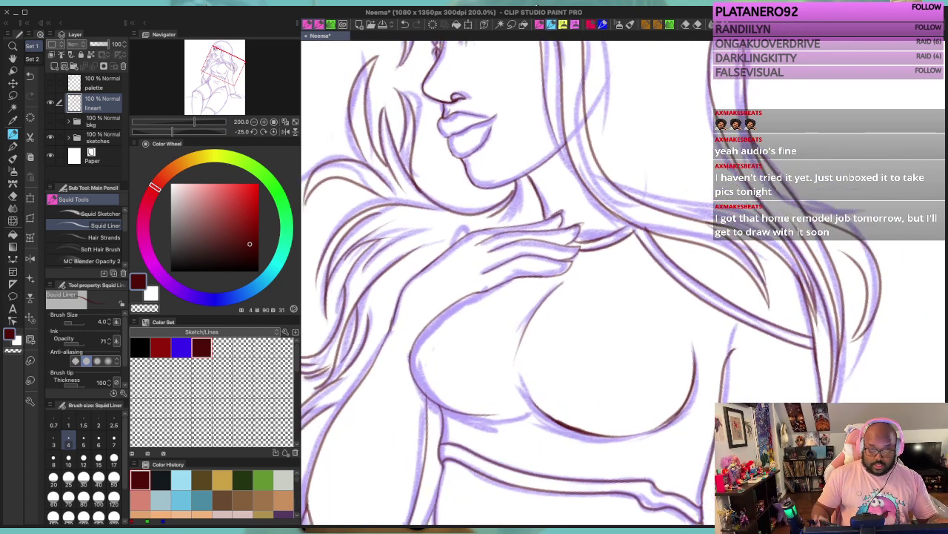
{"action": "key", "text": "minus"}
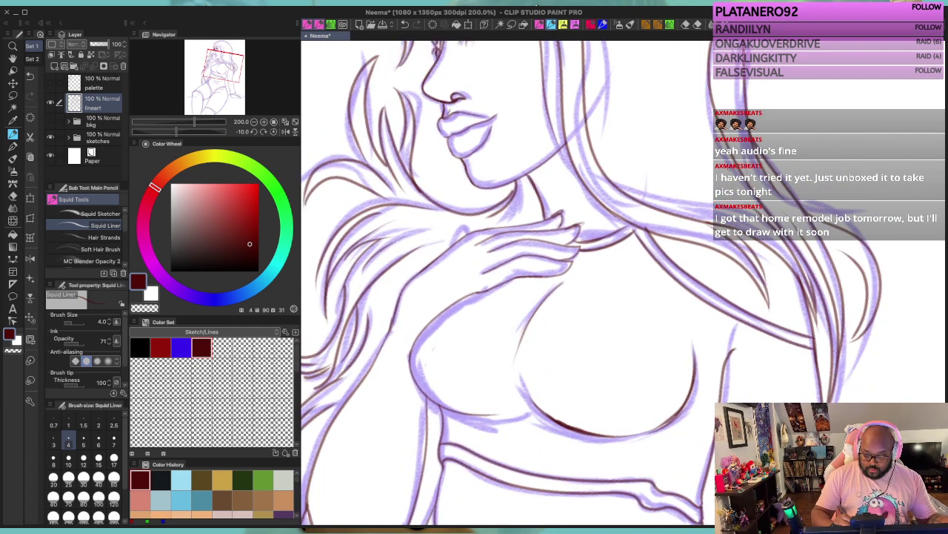
{"action": "key", "text": "bracketleft"}
{"action": "key", "text": "bracketleft"}
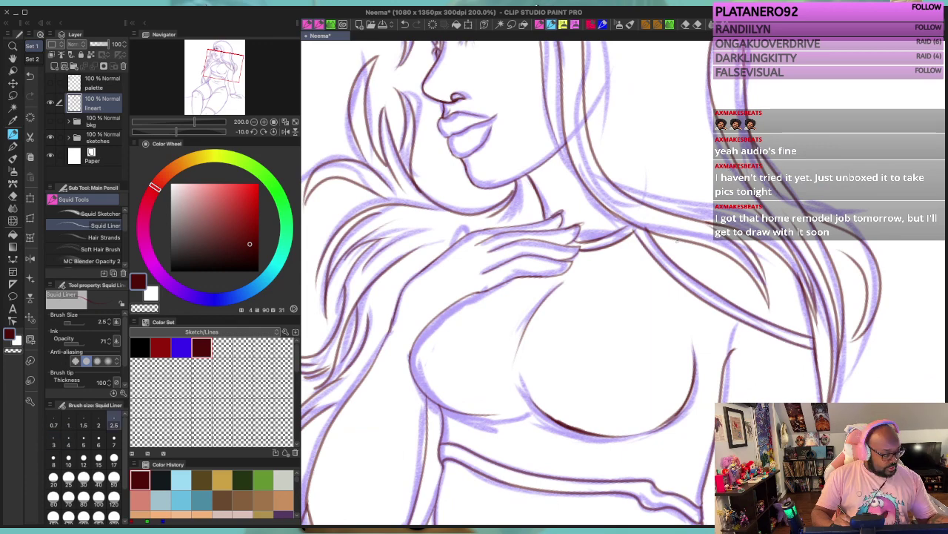
{"action": "key", "text": "bracketright"}
{"action": "key", "text": "bracketright"}
Step: Straighten the canvas rotation and hide the sketches folder to leave only the line art on the page
{"action": "scroll", "coordinate": [676, 243], "scroll_direction": "down", "scroll_amount": 2}
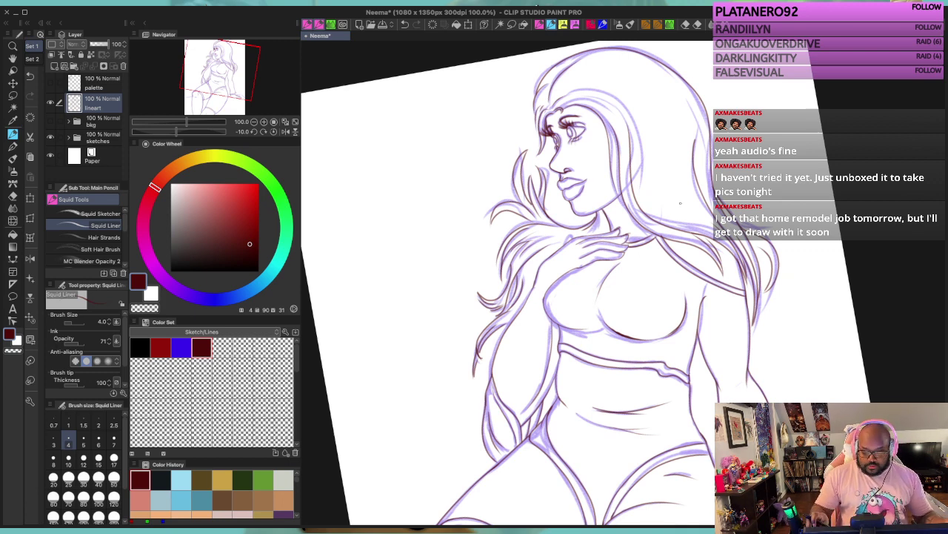
{"action": "key", "text": "^"}
{"action": "key", "text": "^"}
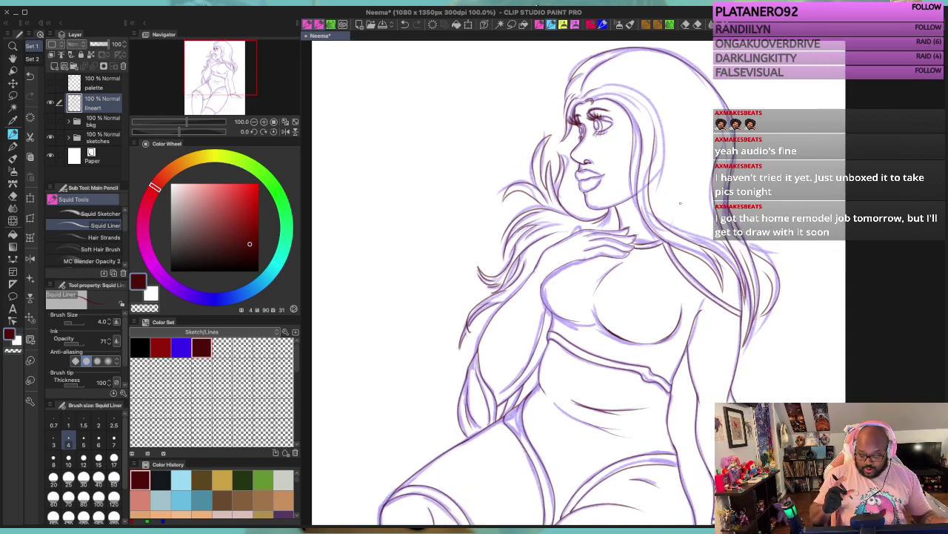
{"action": "scroll", "coordinate": [667, 244], "scroll_direction": "down", "scroll_amount": 3}
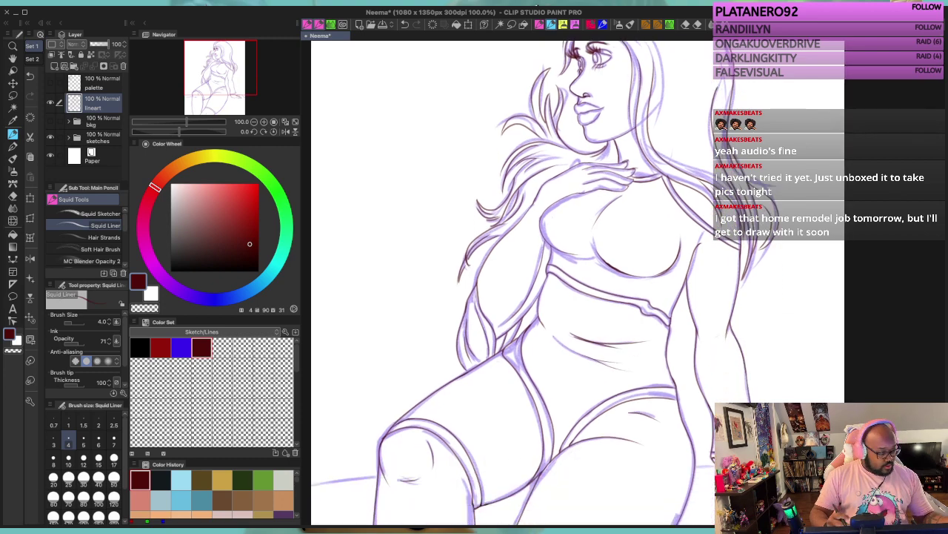
{"action": "scroll", "coordinate": [656, 291], "scroll_direction": "down", "scroll_amount": 2}
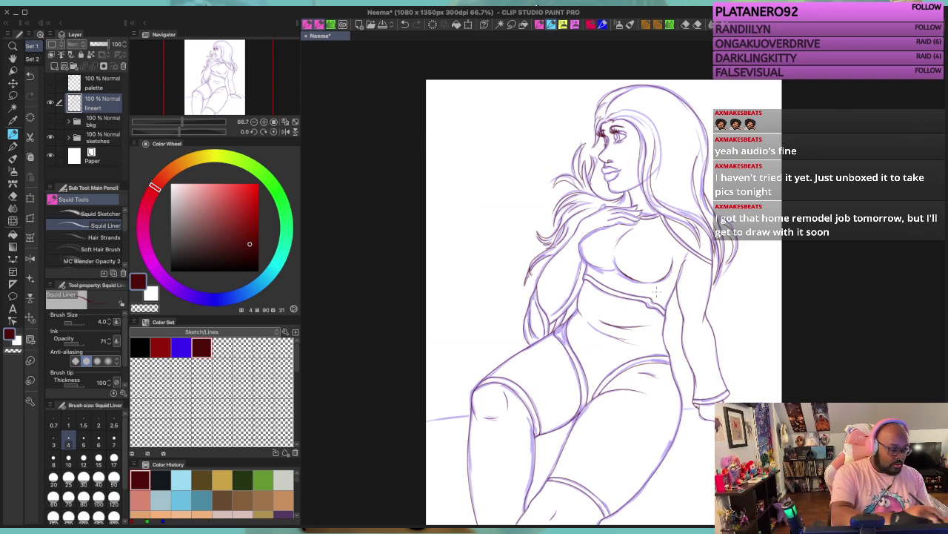
{"action": "left_click", "coordinate": [51, 138]}
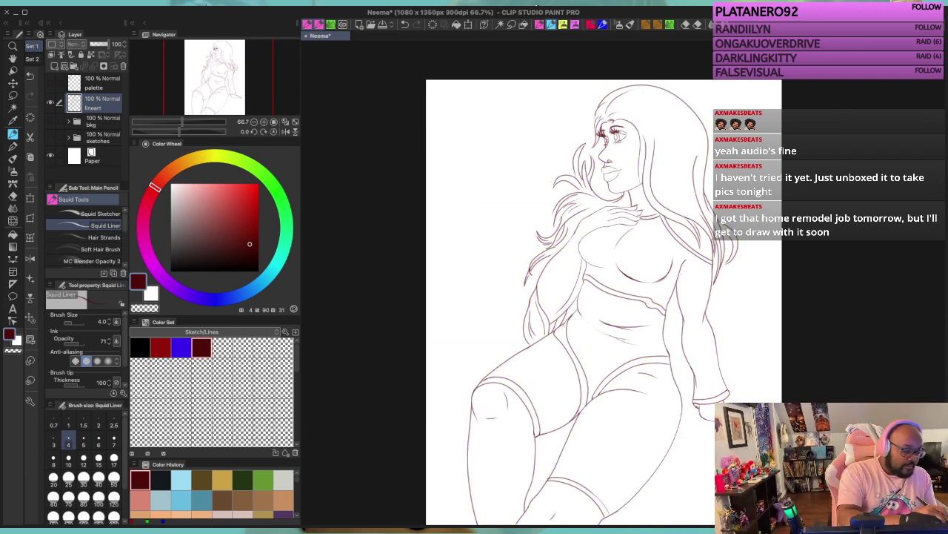
Step: Preview the bkg folder behind the line art, hide it again, and show the palette layer with its colour notes
{"action": "left_click", "coordinate": [51, 121]}
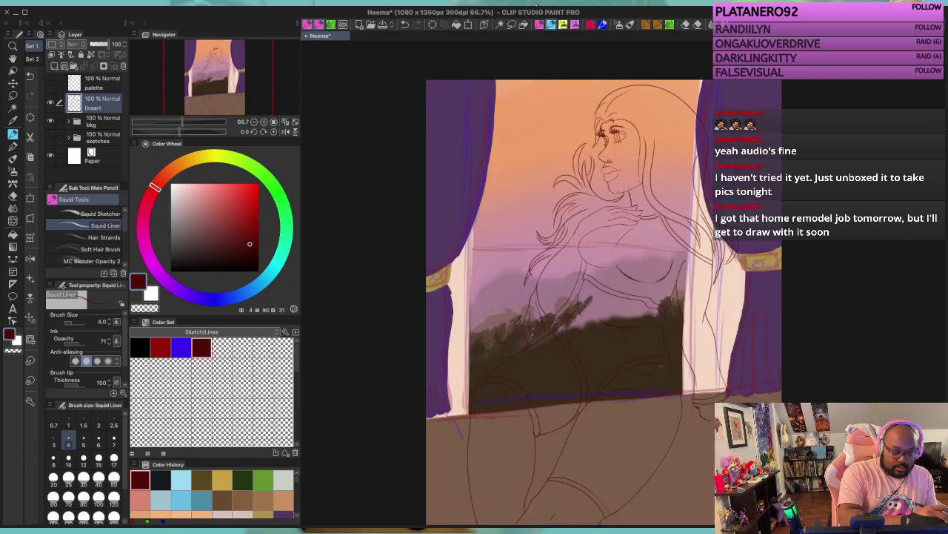
{"action": "left_click", "coordinate": [50, 120]}
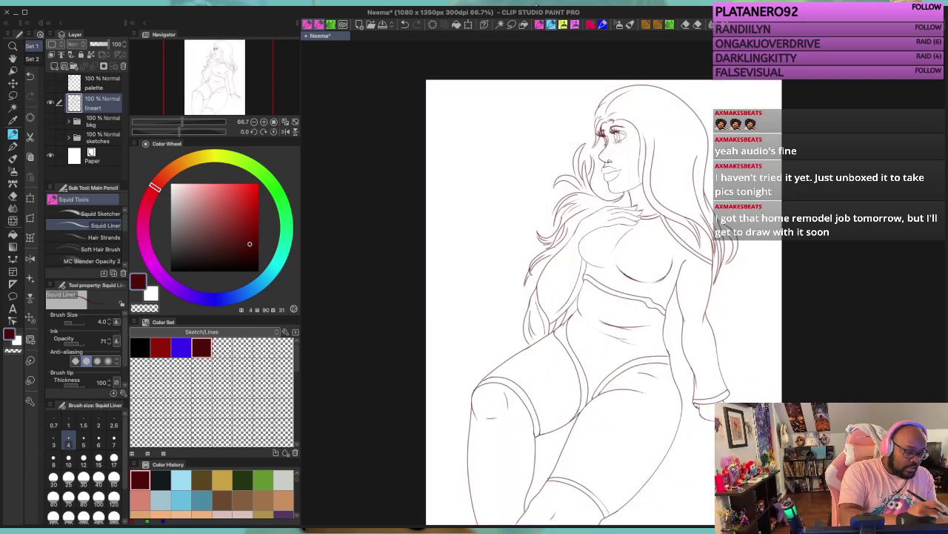
{"action": "left_click", "coordinate": [50, 83]}
Step: Add a new layer between the lineart layer and the bkg folder and name it skin
{"action": "left_click", "coordinate": [102, 121]}
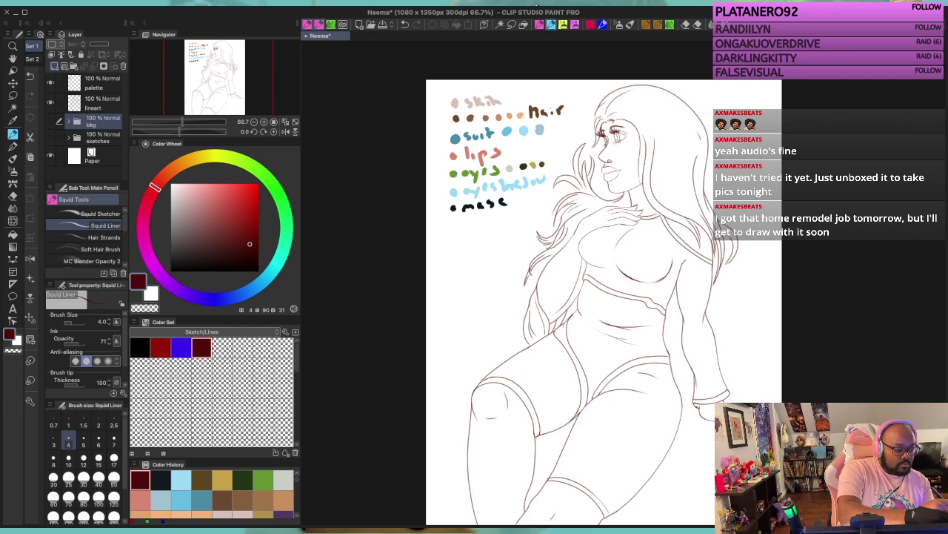
{"action": "key", "text": "ctrl+shift+n"}
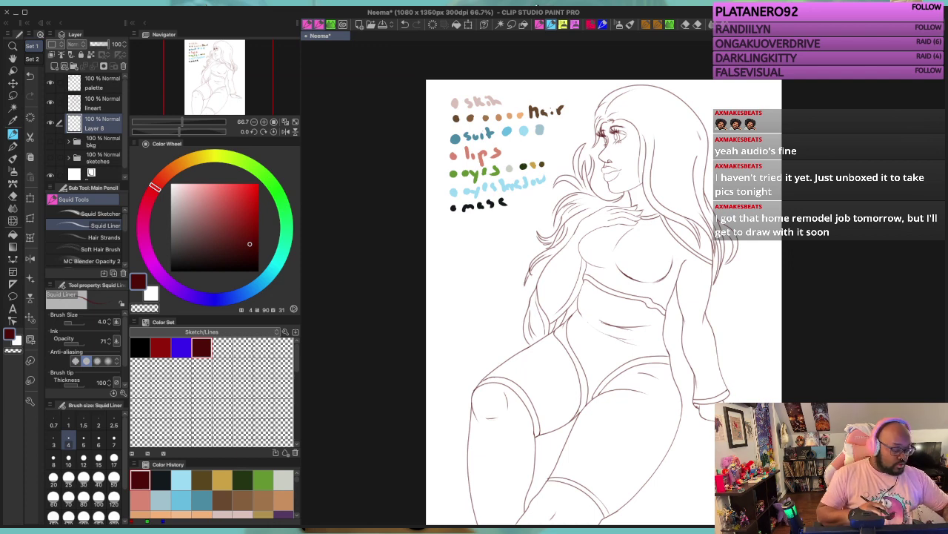
{"action": "type", "text": "skin"}
{"action": "key", "text": "Return"}
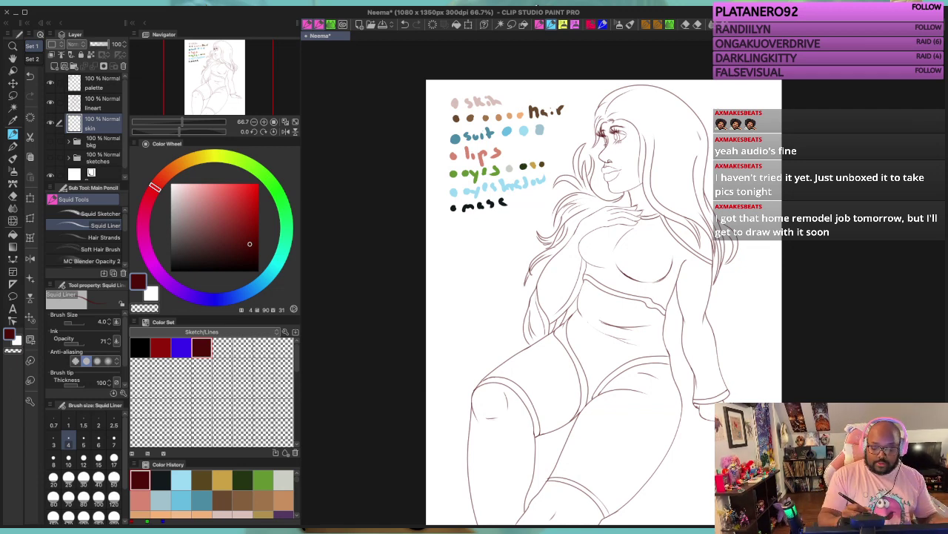
Step: Sample the palette's pink skin swatch as the drawing colour and return to the Squid Liner pencil
{"action": "key", "text": "i"}
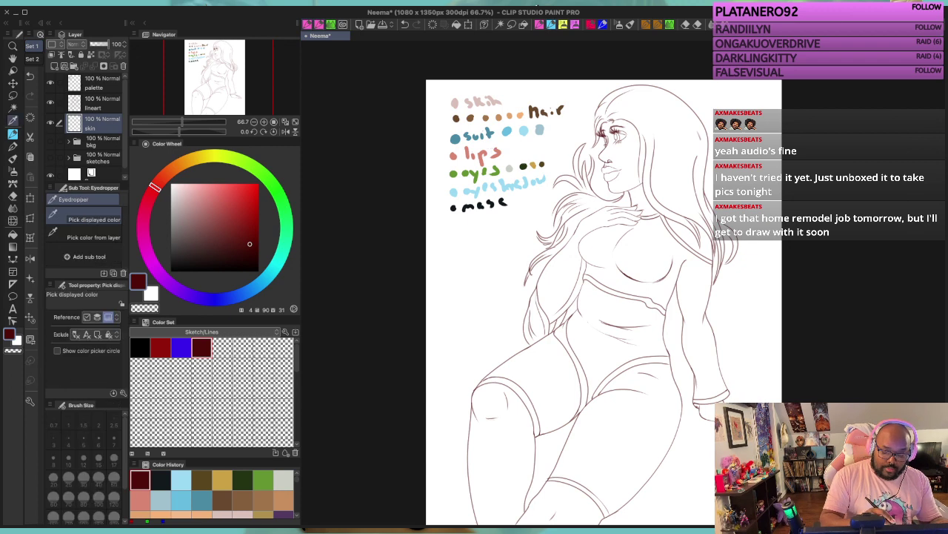
{"action": "left_click", "coordinate": [455, 103]}
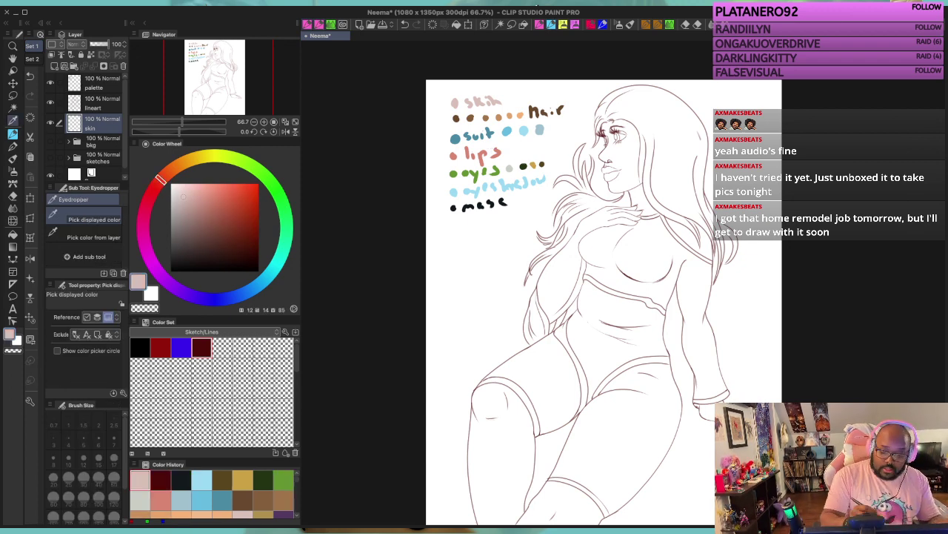
{"action": "key", "text": "p"}
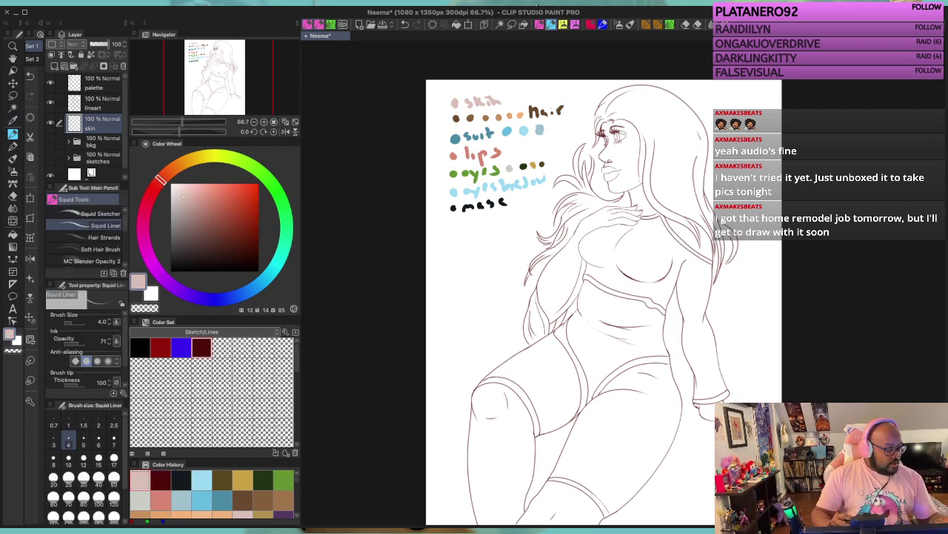
Step: Lower the lineart layer's opacity to 47% and make the skin layer active for colouring the face
{"action": "key", "text": "super+plus"}
{"action": "key", "text": "super+minus"}
{"action": "key", "text": "super+plus"}
{"action": "key", "text": "super+plus"}
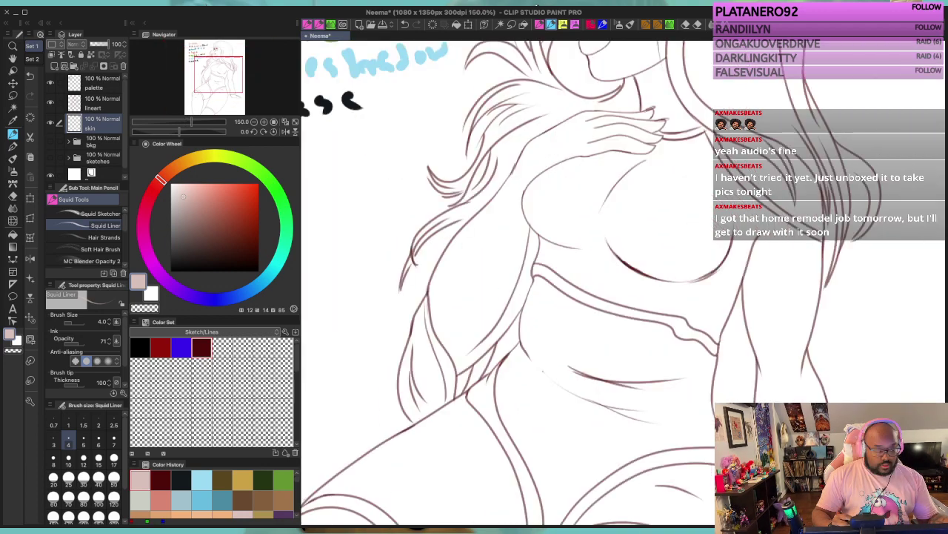
{"action": "left_click_drag", "start_coordinate": [669, 143], "coordinate": [606, 377]}
{"action": "key", "text": "ctrl+plus"}
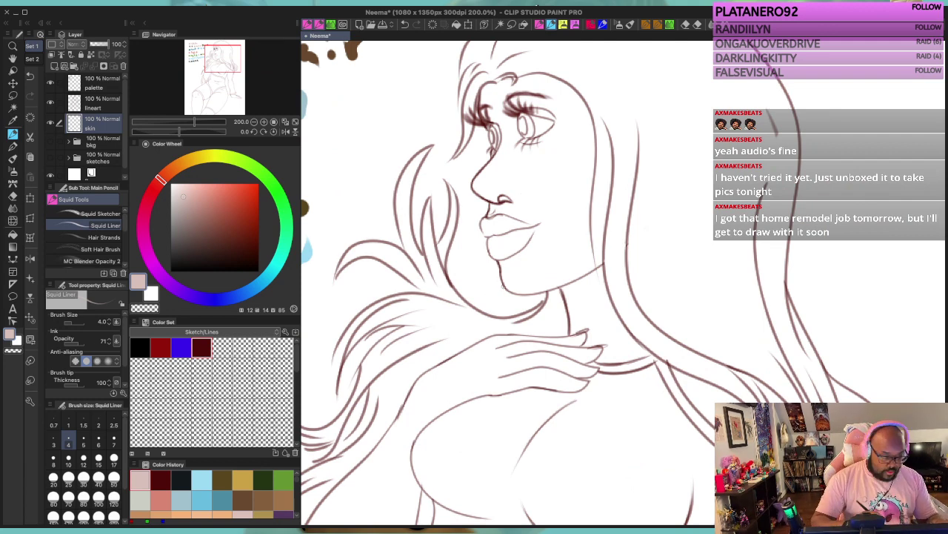
{"action": "left_click", "coordinate": [100, 103]}
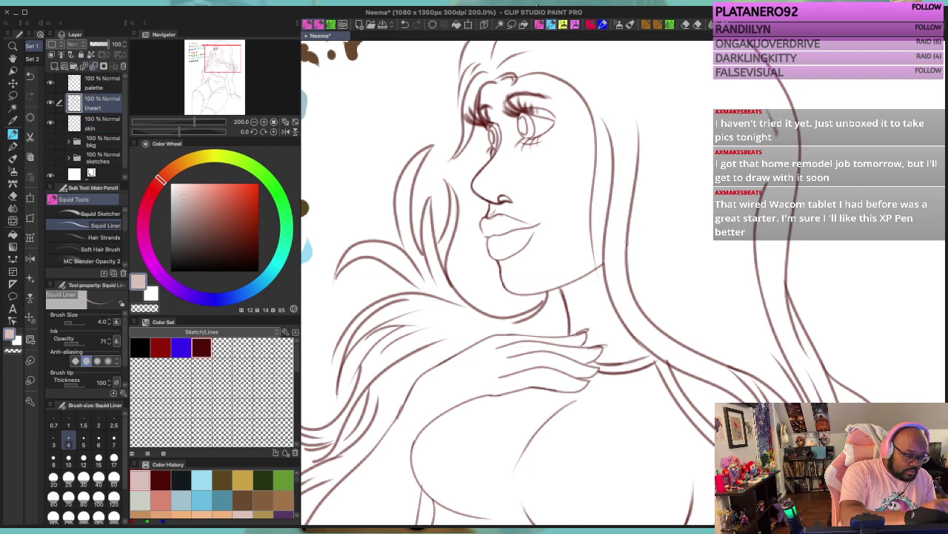
{"action": "left_click", "coordinate": [99, 44]}
{"action": "left_click", "coordinate": [101, 124]}
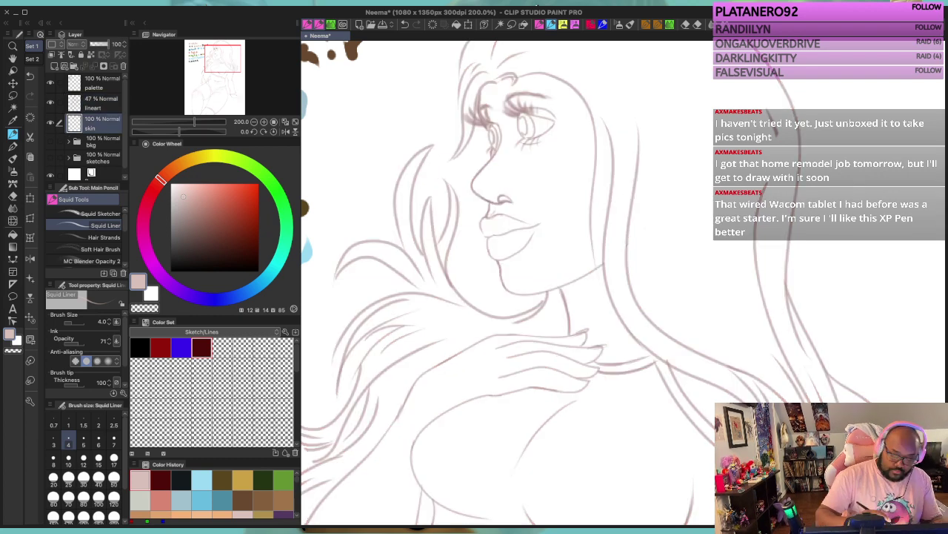
Step: Trace the face profile from chin to forehead in the skin colour and continue around the back of the head to the neck
{"action": "mouse_move", "coordinate": [505, 284]}
{"action": "left_mouse_down"}
{"action": "mouse_move", "coordinate": [491, 238]}
{"action": "mouse_move", "coordinate": [498, 259]}
{"action": "mouse_move", "coordinate": [489, 231]}
{"action": "left_mouse_up"}
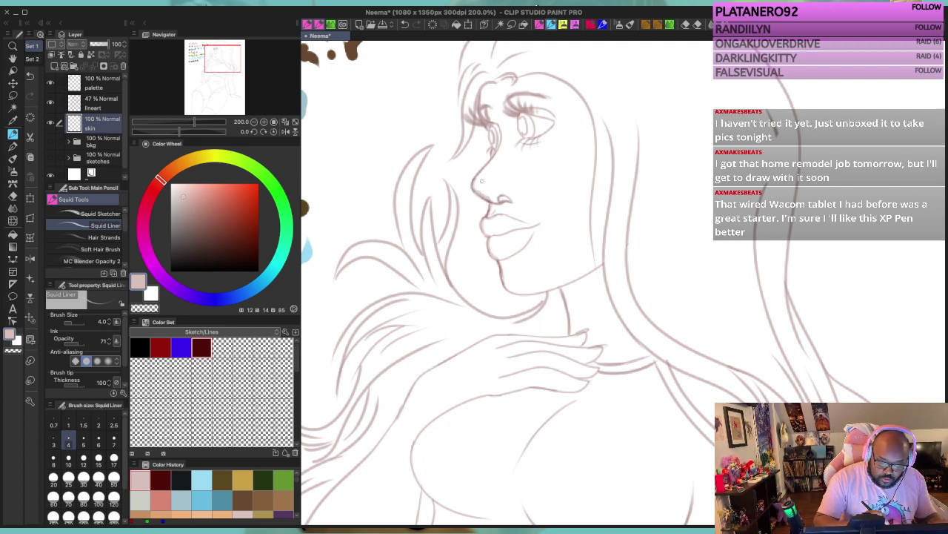
{"action": "mouse_move", "coordinate": [475, 179]}
{"action": "left_mouse_down"}
{"action": "mouse_move", "coordinate": [506, 141]}
{"action": "mouse_move", "coordinate": [494, 142]}
{"action": "mouse_move", "coordinate": [481, 111]}
{"action": "mouse_move", "coordinate": [483, 74]}
{"action": "left_mouse_up"}
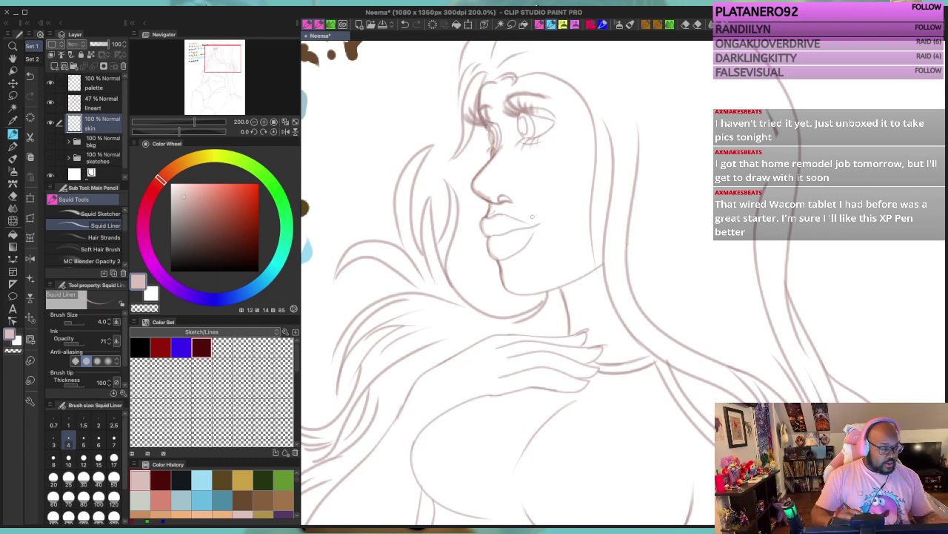
{"action": "left_click_drag", "start_coordinate": [492, 215], "coordinate": [474, 317]}
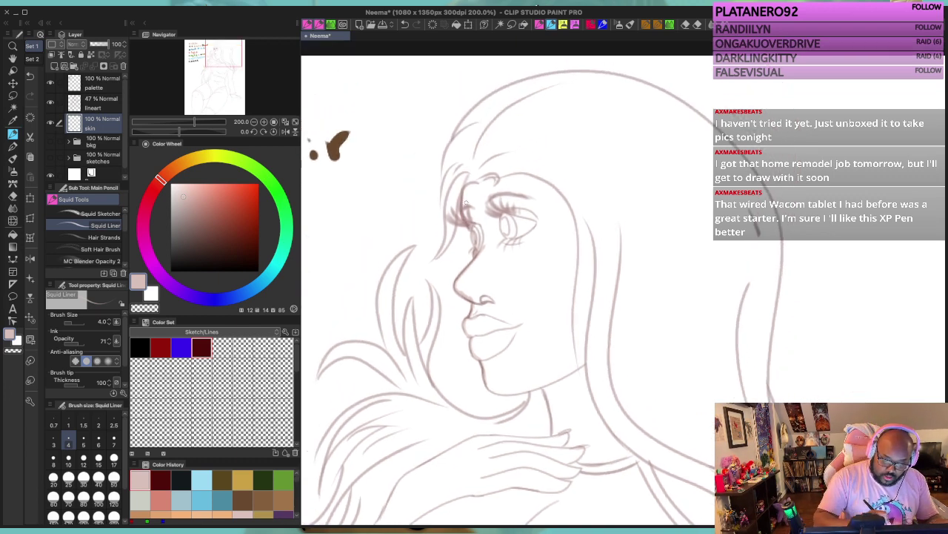
{"action": "mouse_move", "coordinate": [463, 200]}
{"action": "left_mouse_down"}
{"action": "mouse_move", "coordinate": [478, 137]}
{"action": "mouse_move", "coordinate": [506, 105]}
{"action": "mouse_move", "coordinate": [547, 89]}
{"action": "mouse_move", "coordinate": [597, 95]}
{"action": "mouse_move", "coordinate": [657, 125]}
{"action": "mouse_move", "coordinate": [699, 171]}
{"action": "mouse_move", "coordinate": [727, 275]}
{"action": "mouse_move", "coordinate": [715, 326]}
{"action": "mouse_move", "coordinate": [676, 387]}
{"action": "mouse_move", "coordinate": [710, 266]}
{"action": "mouse_move", "coordinate": [712, 332]}
{"action": "mouse_move", "coordinate": [652, 436]}
{"action": "mouse_move", "coordinate": [661, 462]}
{"action": "mouse_move", "coordinate": [554, 246]}
{"action": "mouse_move", "coordinate": [500, 240]}
{"action": "mouse_move", "coordinate": [483, 159]}
{"action": "left_mouse_up"}
{"action": "key", "text": "^"}
{"action": "key", "text": "^"}
{"action": "key", "text": "^"}
{"action": "key", "text": "^"}
{"action": "key", "text": "^"}
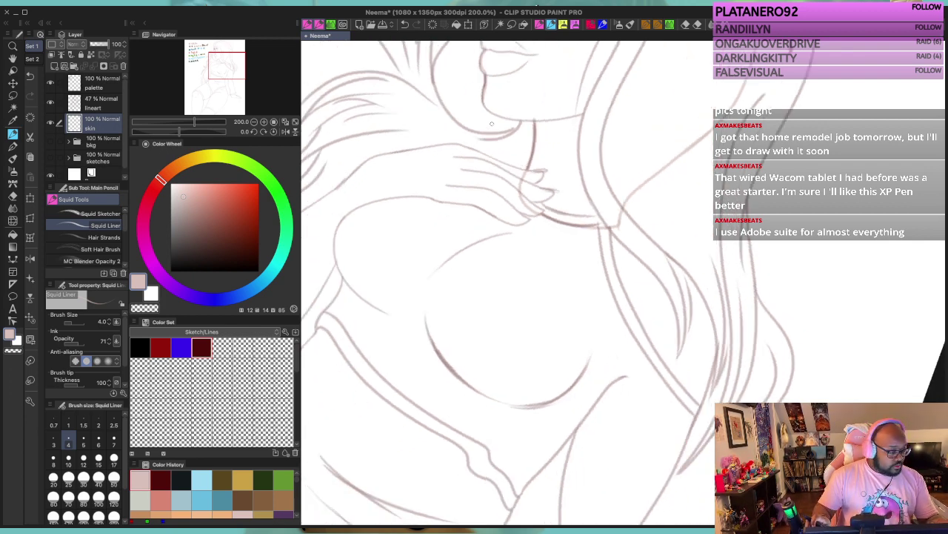
Step: Trace the underside of the chin up to the lower lip to close the skin-coloured outline of the head and neck
{"action": "mouse_move", "coordinate": [518, 163]}
{"action": "left_mouse_down"}
{"action": "mouse_move", "coordinate": [477, 322]}
{"action": "mouse_move", "coordinate": [461, 298]}
{"action": "left_mouse_up"}
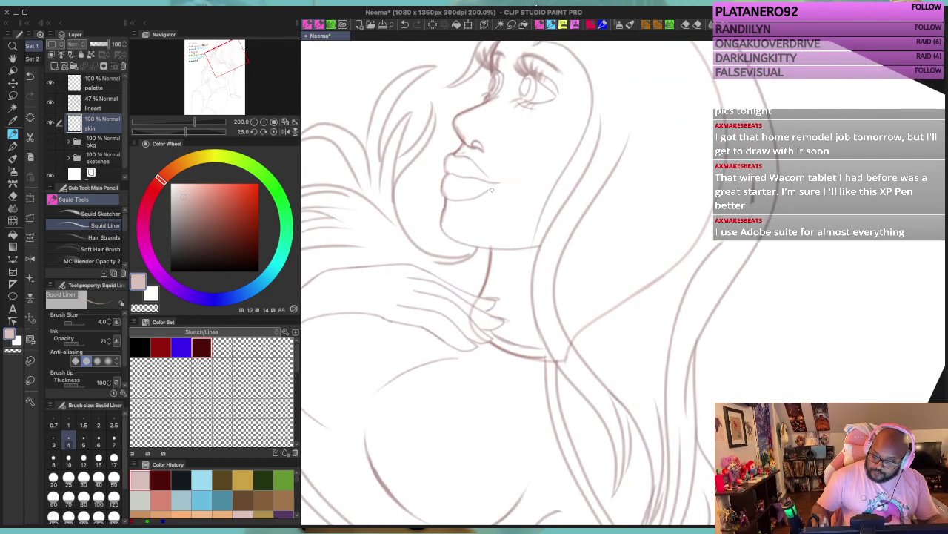
{"action": "key", "text": "^"}
{"action": "key", "text": "^"}
{"action": "key", "text": "^"}
{"action": "key", "text": "^"}
{"action": "key", "text": "^"}
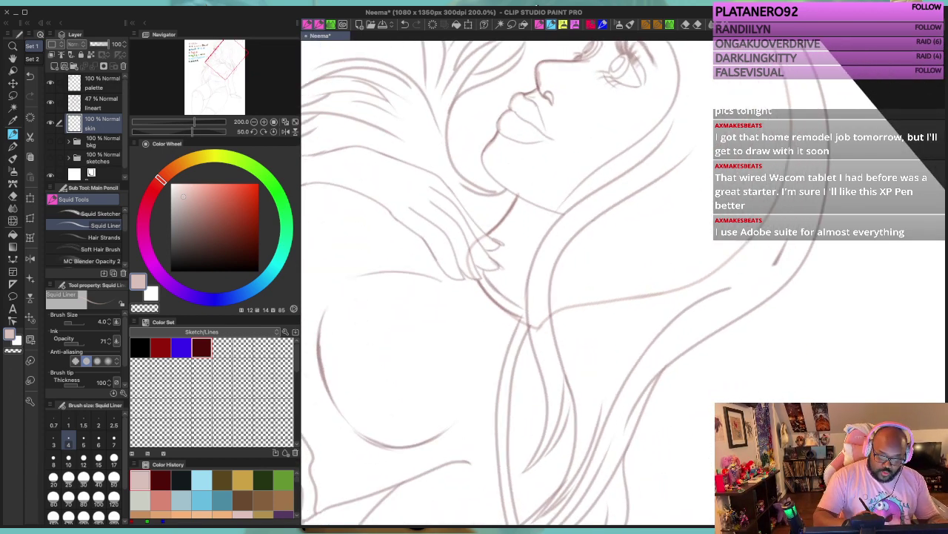
{"action": "left_click_drag", "start_coordinate": [515, 201], "coordinate": [506, 249]}
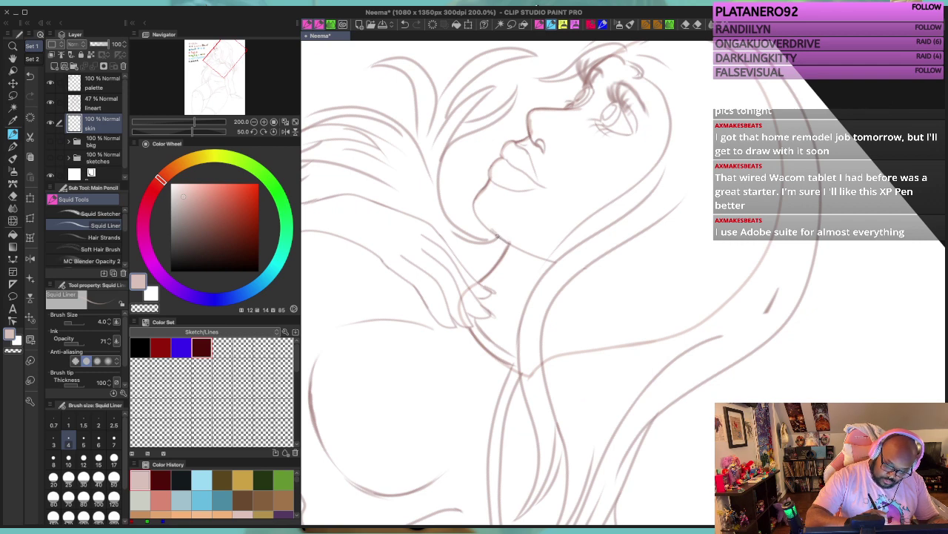
{"action": "left_click_drag", "start_coordinate": [497, 237], "coordinate": [476, 198]}
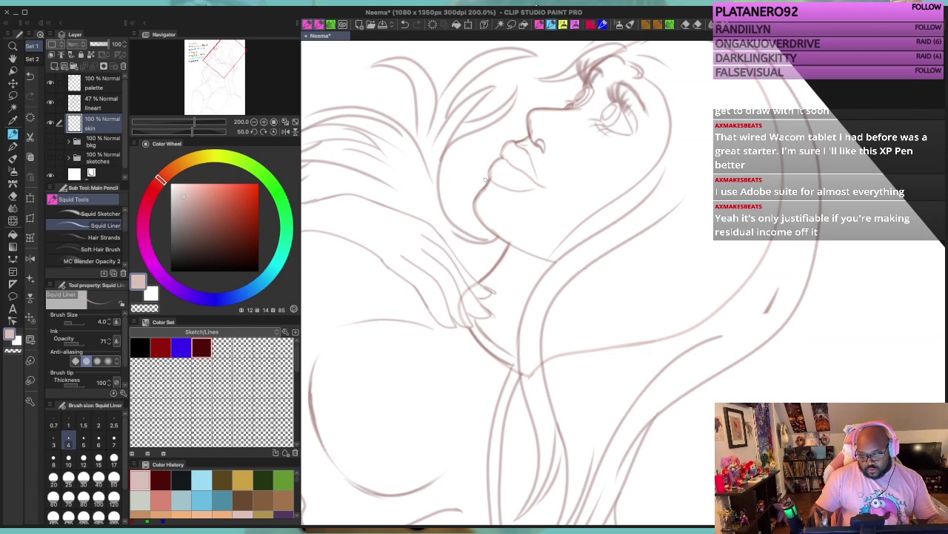
Step: Select the area inside the head and neck outline, fill it with the skin colour including leftover gaps, and deselect
{"action": "key", "text": "minus"}
{"action": "key", "text": "minus"}
{"action": "key", "text": "minus"}
{"action": "key", "text": "minus"}
{"action": "key", "text": "minus"}
{"action": "key", "text": "minus"}
{"action": "key", "text": "minus"}
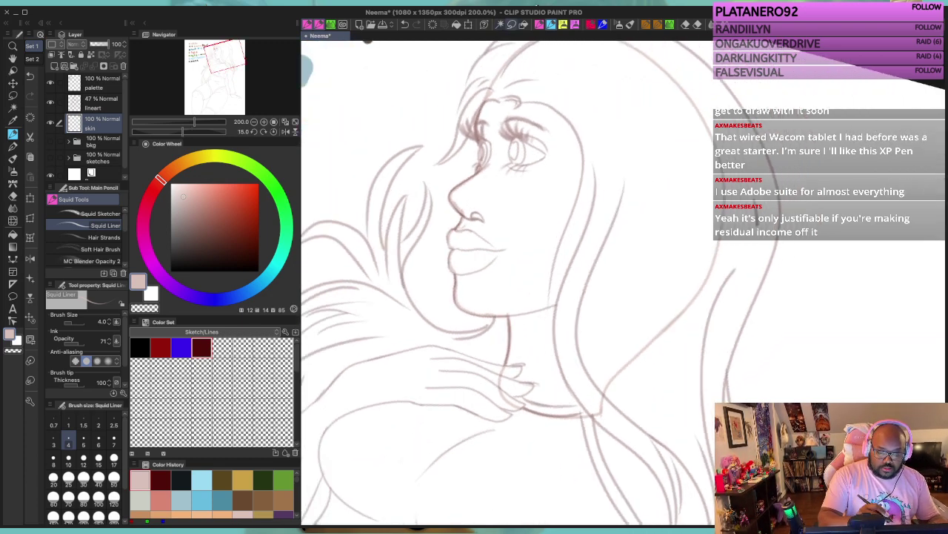
{"action": "key", "text": "w"}
{"action": "left_click", "coordinate": [645, 330]}
{"action": "left_click", "coordinate": [635, 460]}
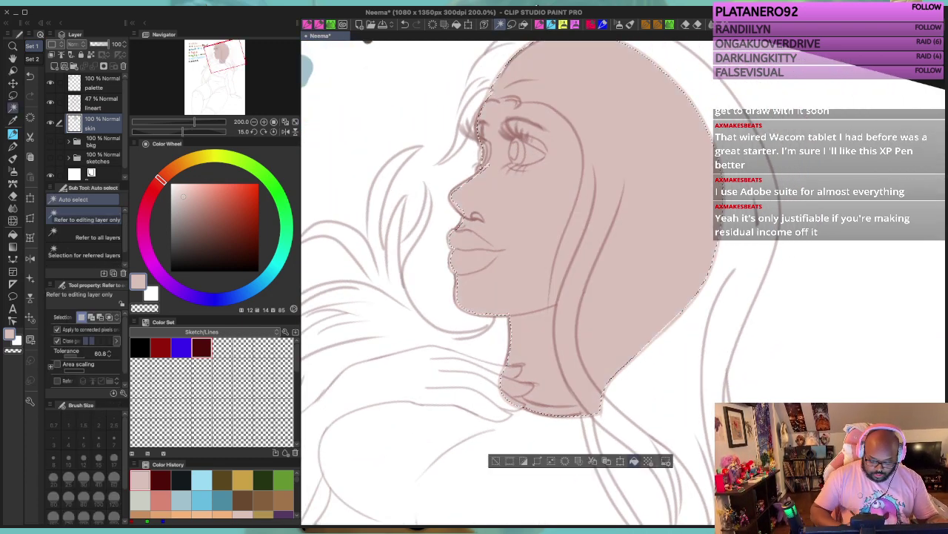
{"action": "left_click", "coordinate": [496, 460]}
{"action": "left_click", "coordinate": [555, 366]}
{"action": "left_click", "coordinate": [635, 465]}
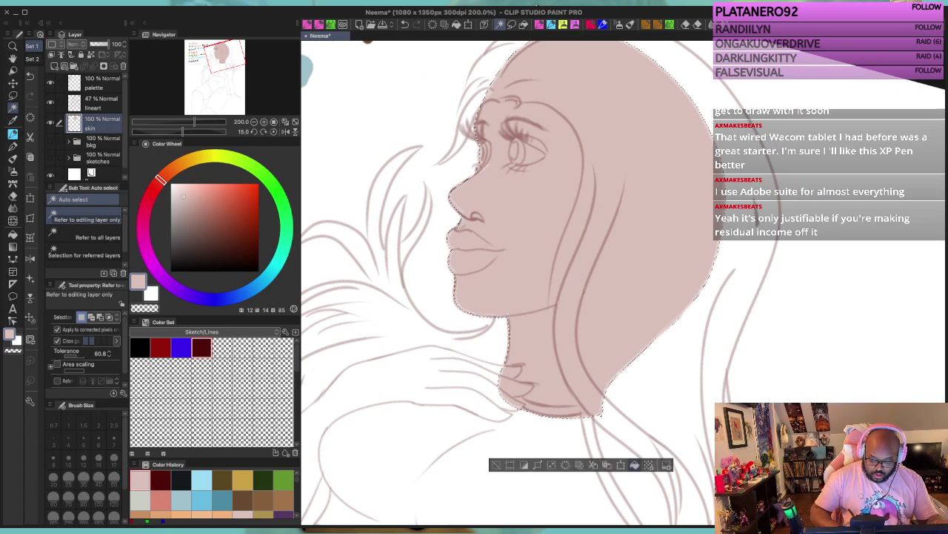
{"action": "key", "text": "ctrl+d"}
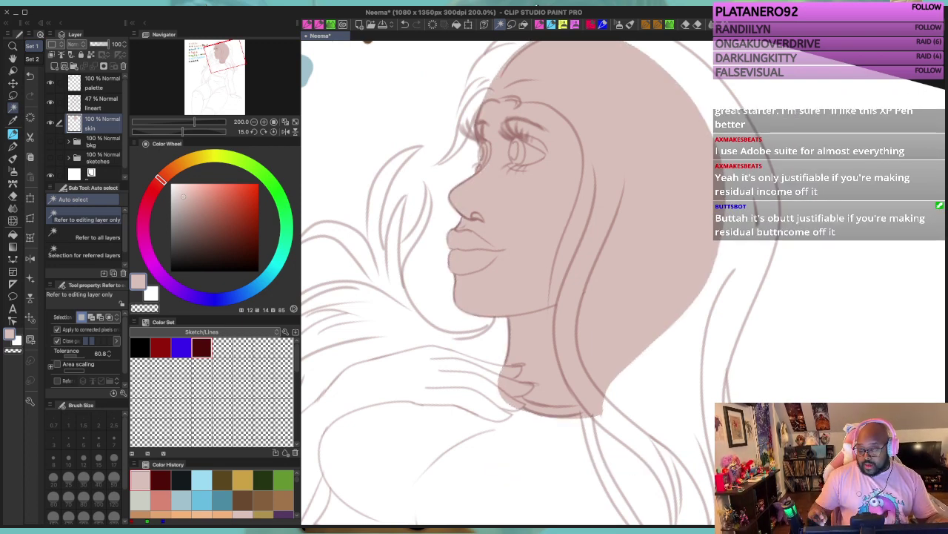
Step: Trace the top and lower edges of the raised hand and the adjoining chest curve with the Squid Liner in the skin colour
{"action": "key", "text": "minus"}
{"action": "key", "text": "minus"}
{"action": "key", "text": "minus"}
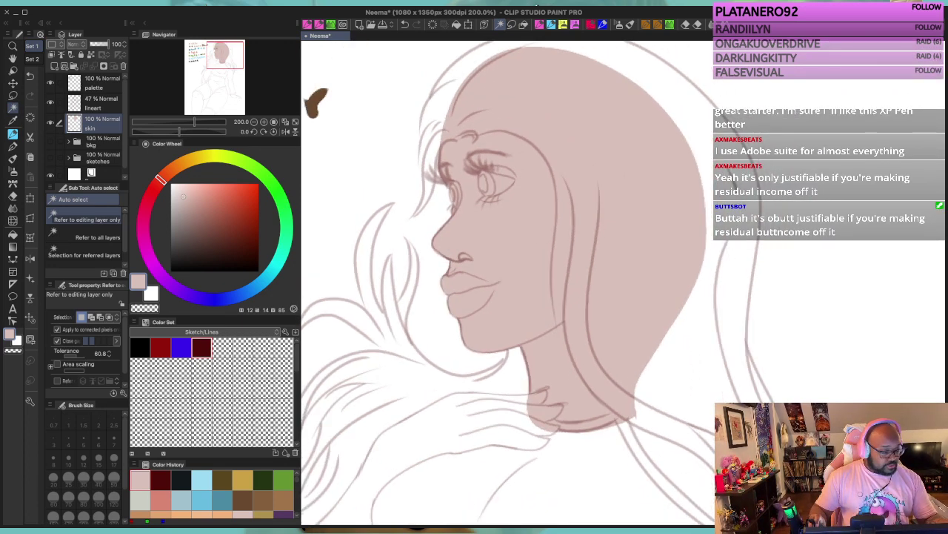
{"action": "scroll", "coordinate": [507, 282], "scroll_direction": "down", "scroll_amount": 5}
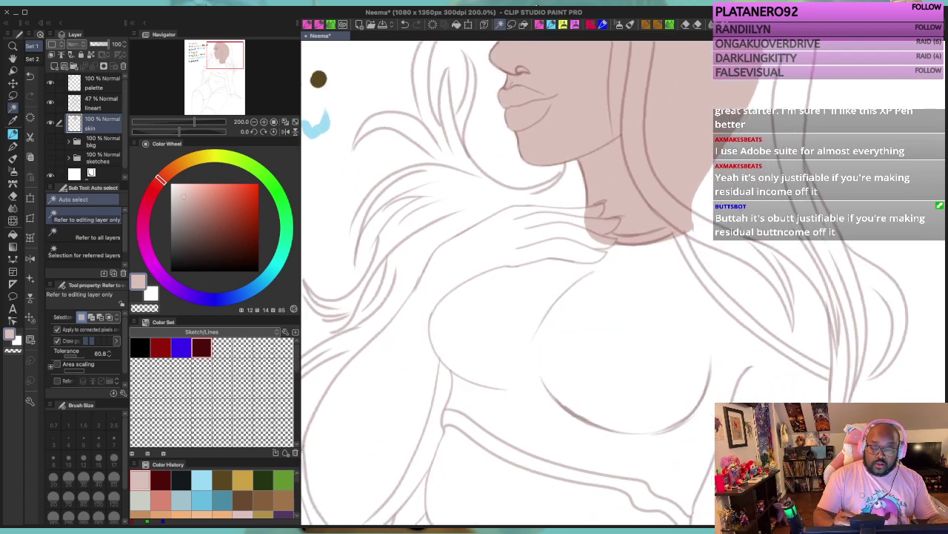
{"action": "key", "text": "p"}
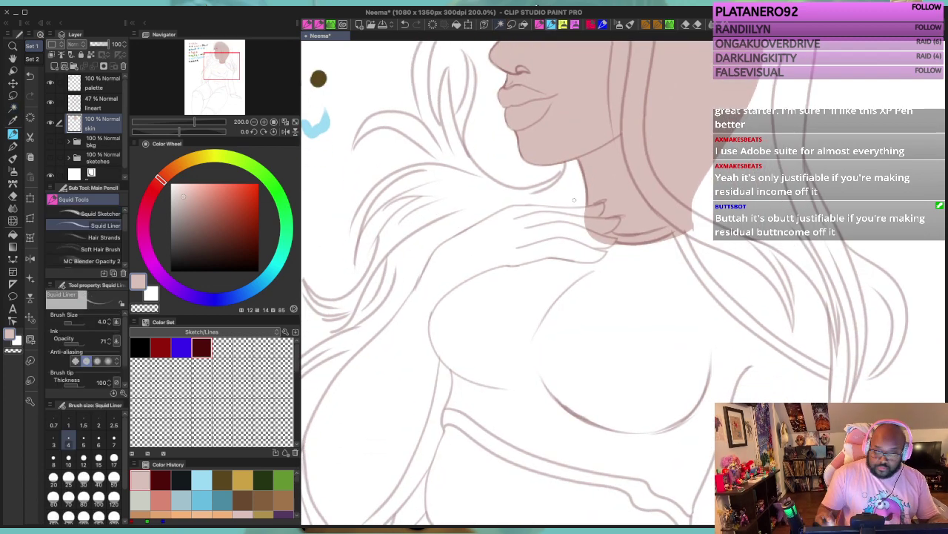
{"action": "key", "text": "minus"}
{"action": "key", "text": "minus"}
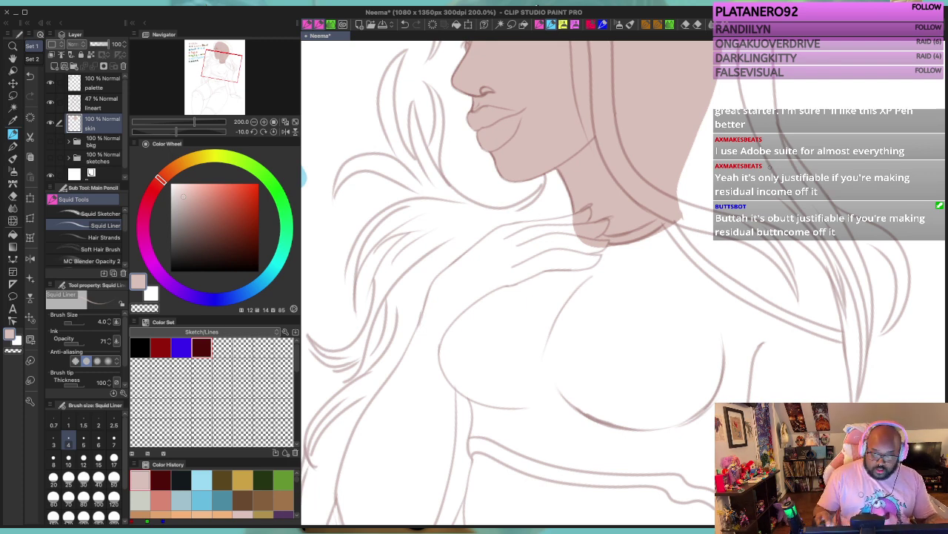
{"action": "key", "text": "minus"}
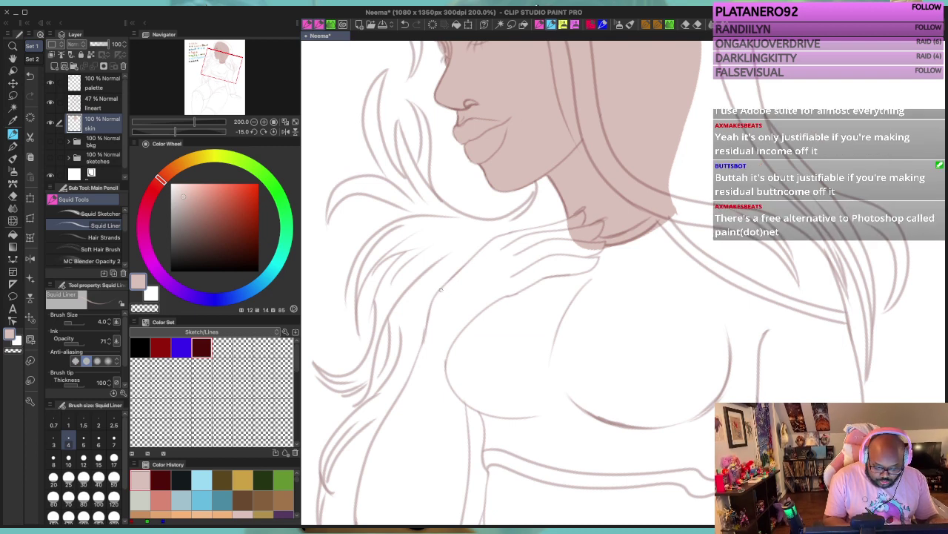
{"action": "mouse_move", "coordinate": [437, 295]}
{"action": "left_mouse_down"}
{"action": "mouse_move", "coordinate": [496, 239]}
{"action": "mouse_move", "coordinate": [573, 215]}
{"action": "left_mouse_up"}
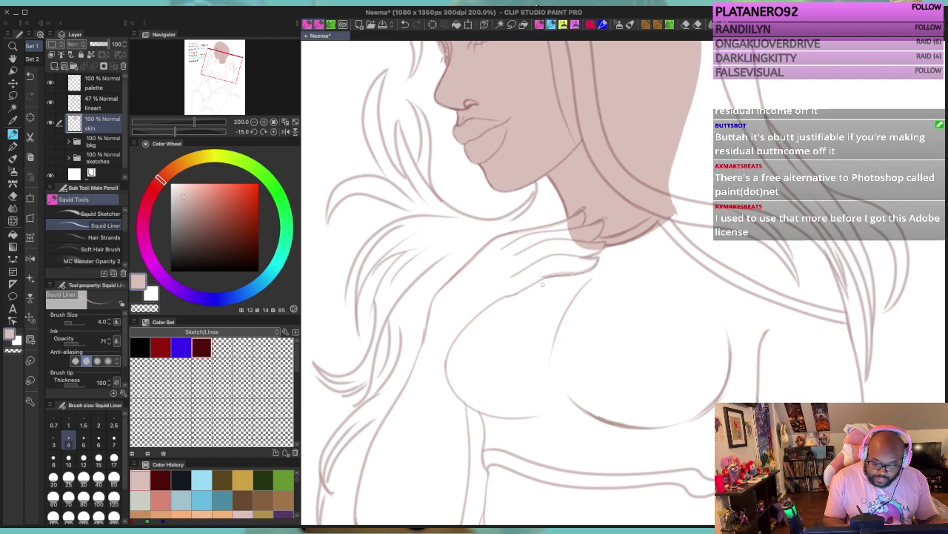
{"action": "mouse_move", "coordinate": [589, 268]}
{"action": "left_mouse_down"}
{"action": "mouse_move", "coordinate": [471, 308]}
{"action": "mouse_move", "coordinate": [501, 297]}
{"action": "mouse_move", "coordinate": [453, 344]}
{"action": "mouse_move", "coordinate": [467, 415]}
{"action": "left_mouse_up"}
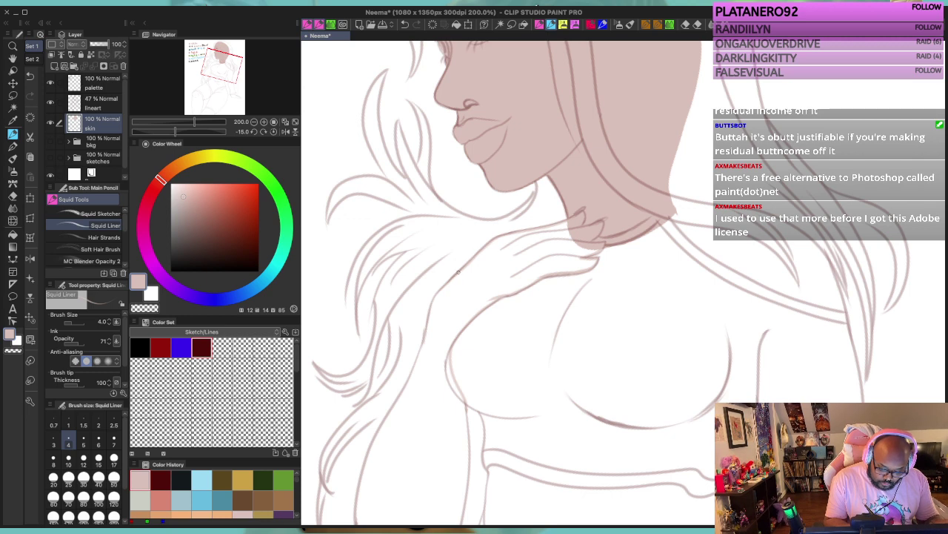
Step: Trace the outer and inner edges of the raised arm from the wrist down to the elbow in the skin colour
{"action": "mouse_move", "coordinate": [455, 276]}
{"action": "left_mouse_down"}
{"action": "mouse_move", "coordinate": [428, 311]}
{"action": "mouse_move", "coordinate": [410, 377]}
{"action": "left_mouse_up"}
{"action": "mouse_move", "coordinate": [475, 371]}
{"action": "left_mouse_down"}
{"action": "mouse_move", "coordinate": [508, 271]}
{"action": "mouse_move", "coordinate": [520, 263]}
{"action": "left_mouse_up"}
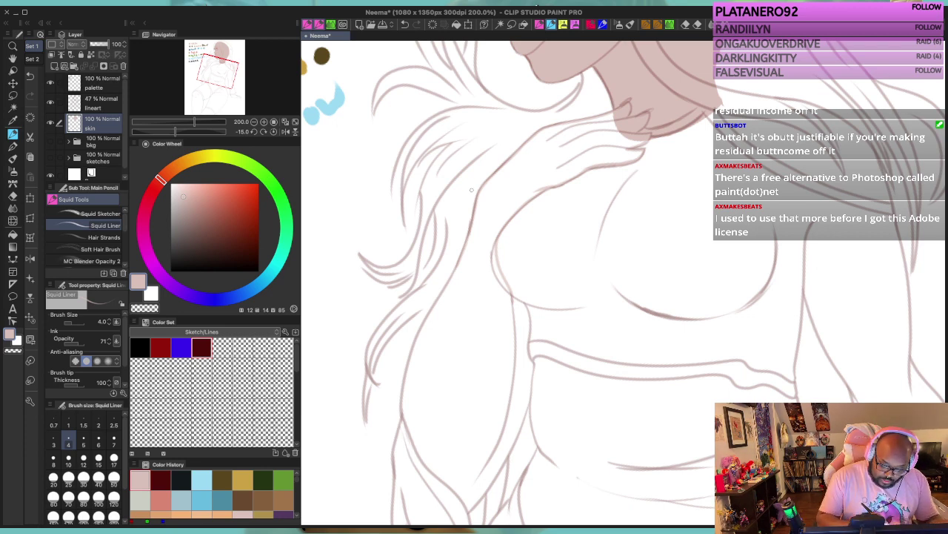
{"action": "mouse_move", "coordinate": [472, 232]}
{"action": "left_mouse_down"}
{"action": "mouse_move", "coordinate": [409, 357]}
{"action": "mouse_move", "coordinate": [402, 410]}
{"action": "mouse_move", "coordinate": [413, 449]}
{"action": "left_mouse_up"}
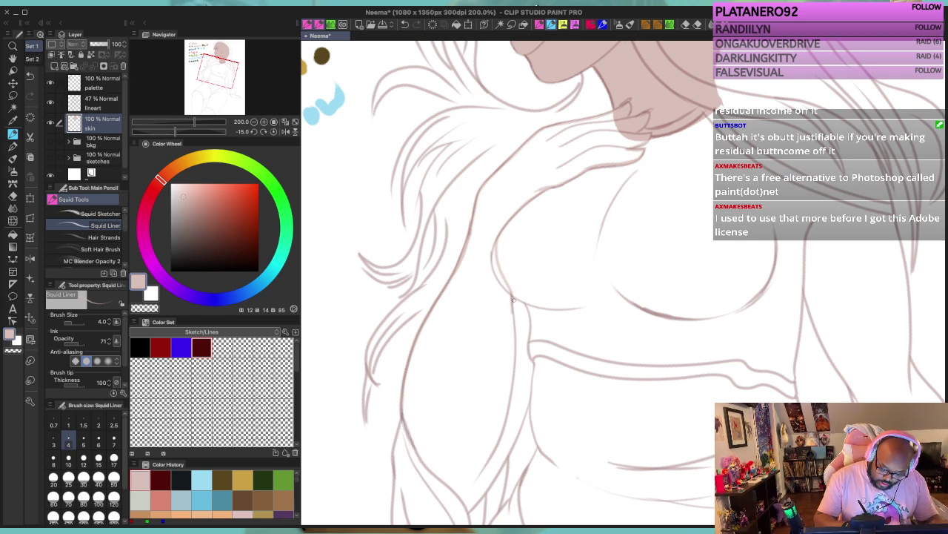
{"action": "mouse_move", "coordinate": [516, 299]}
{"action": "left_mouse_down"}
{"action": "mouse_move", "coordinate": [529, 383]}
{"action": "mouse_move", "coordinate": [536, 366]}
{"action": "mouse_move", "coordinate": [530, 404]}
{"action": "mouse_move", "coordinate": [531, 389]}
{"action": "mouse_move", "coordinate": [518, 437]}
{"action": "mouse_move", "coordinate": [458, 505]}
{"action": "left_mouse_up"}
{"action": "left_click_drag", "start_coordinate": [568, 427], "coordinate": [598, 186]}
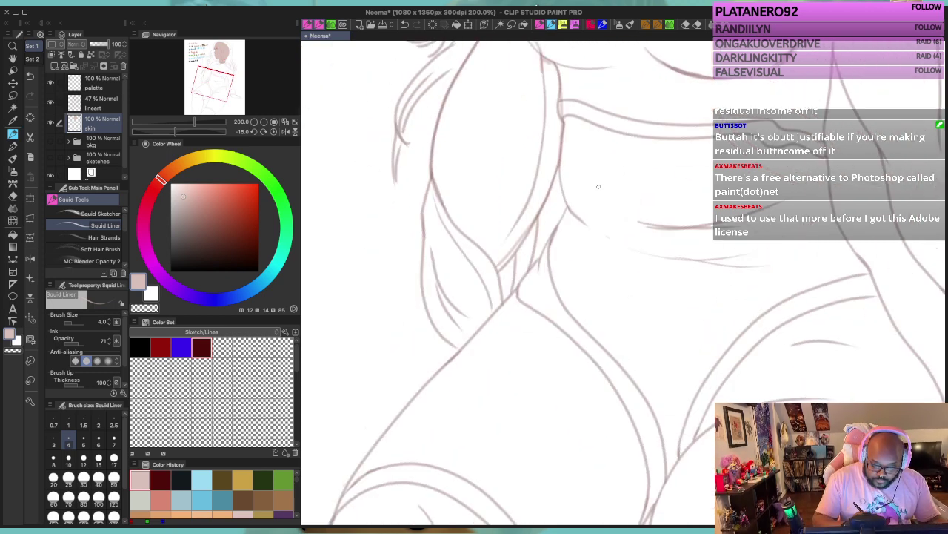
{"action": "left_click_drag", "start_coordinate": [538, 213], "coordinate": [482, 278]}
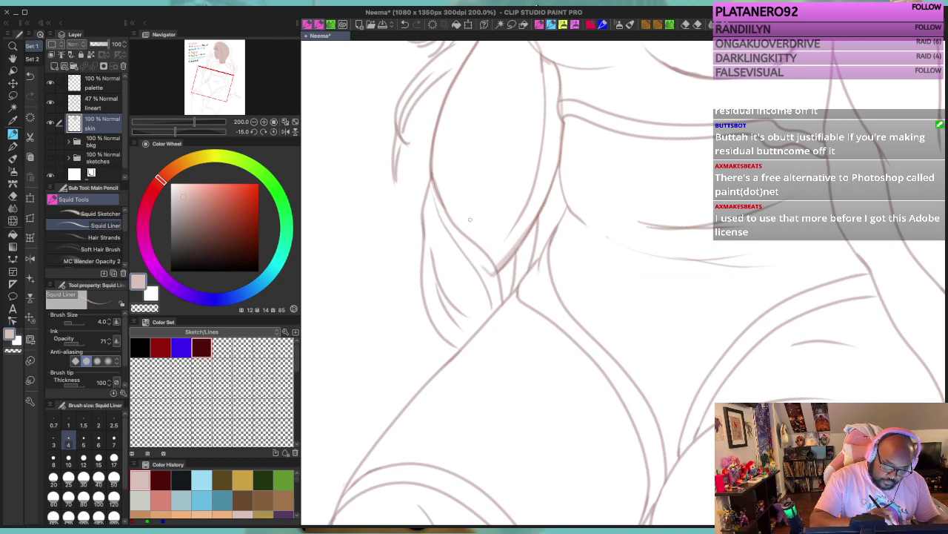
Step: Close the raised arm's outline at the elbow, then select the enclosed arm and hand and fill them with the skin colour
{"action": "mouse_move", "coordinate": [433, 167]}
{"action": "left_mouse_down"}
{"action": "mouse_move", "coordinate": [464, 249]}
{"action": "mouse_move", "coordinate": [495, 271]}
{"action": "mouse_move", "coordinate": [487, 273]}
{"action": "left_mouse_up"}
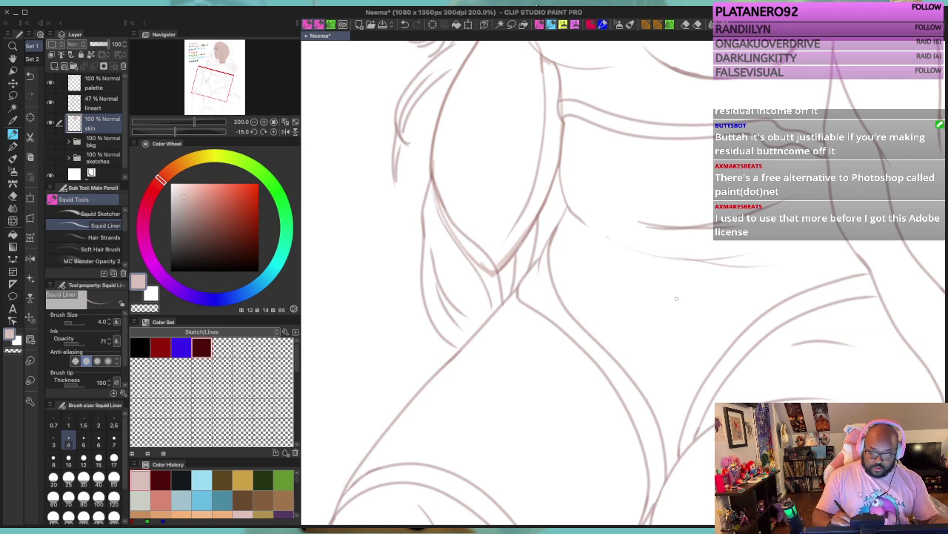
{"action": "left_click_drag", "start_coordinate": [684, 212], "coordinate": [656, 392]}
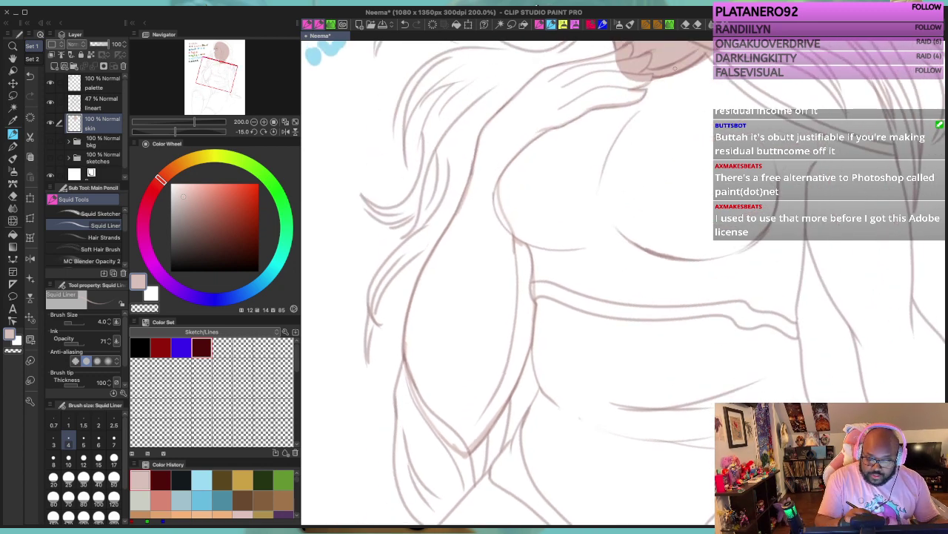
{"action": "left_click", "coordinate": [501, 24]}
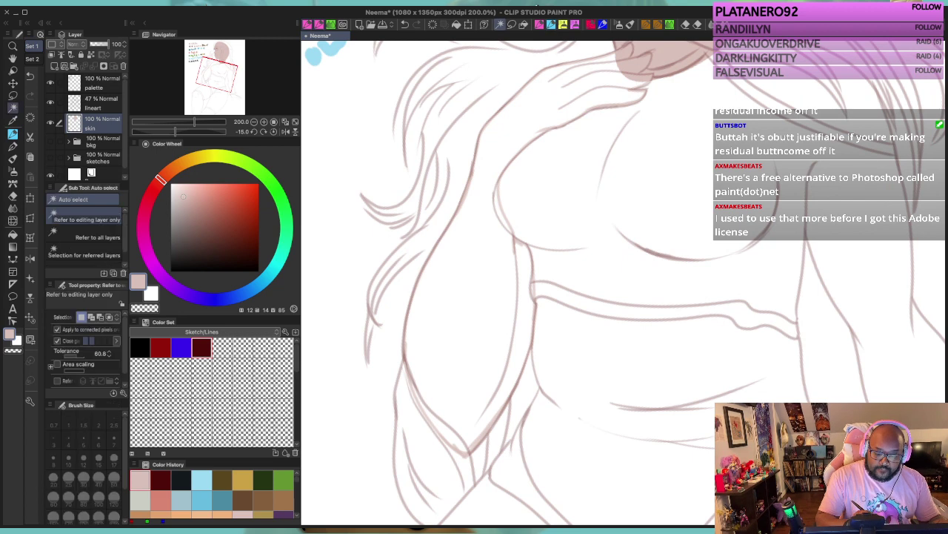
{"action": "left_click", "coordinate": [514, 96]}
{"action": "left_click", "coordinate": [586, 476]}
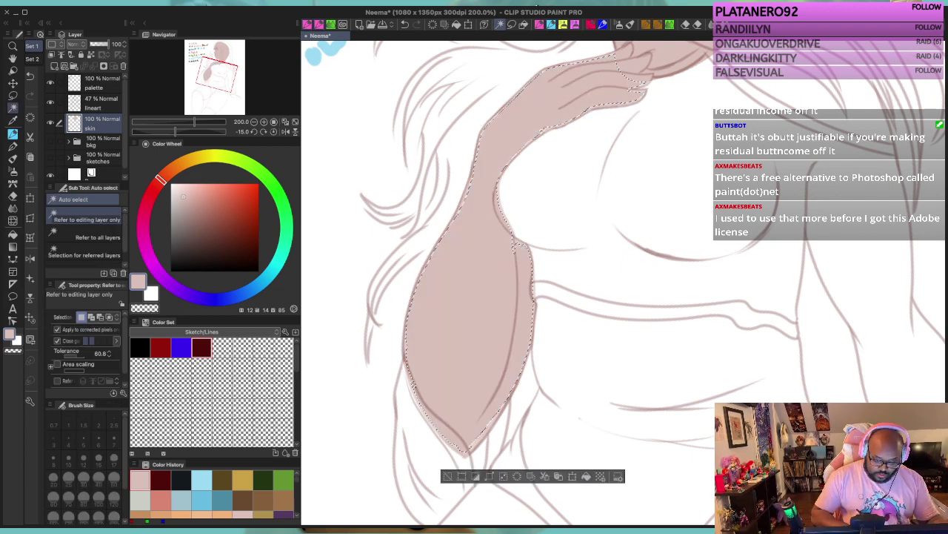
Step: Reselect the filled raised arm, fill it again with the skin colour to cover leftover edge gaps, and deselect
{"action": "left_click", "coordinate": [448, 476]}
{"action": "left_click", "coordinate": [474, 333]}
{"action": "key", "text": "ctrl+t"}
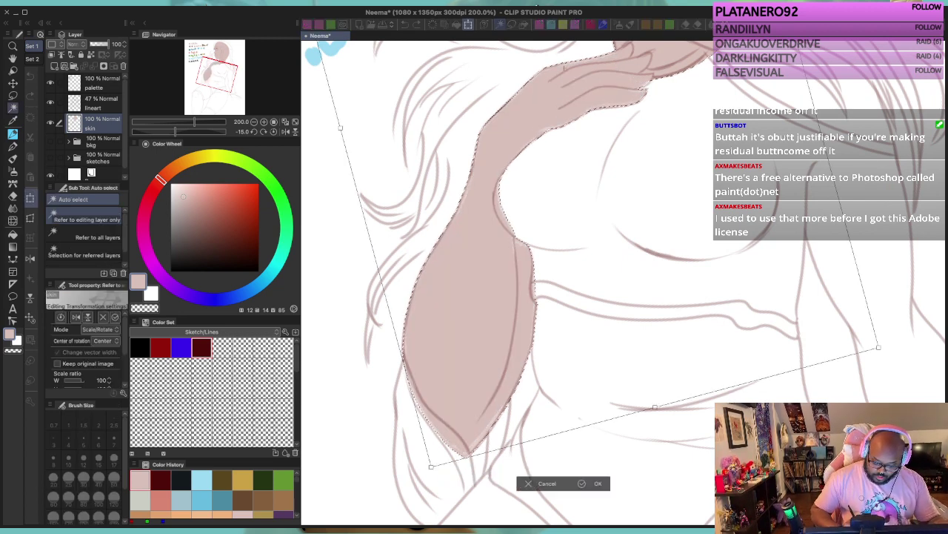
{"action": "left_click", "coordinate": [547, 483]}
{"action": "left_click", "coordinate": [616, 482]}
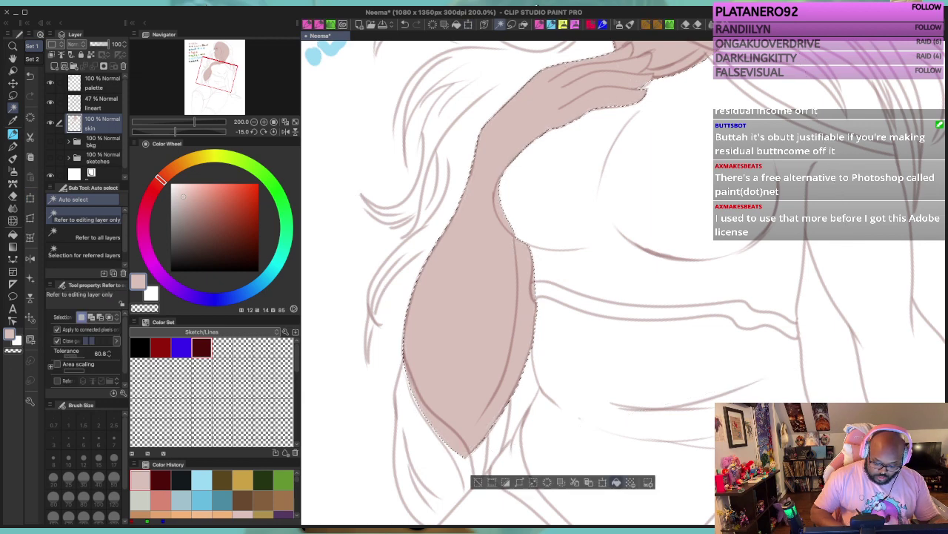
{"action": "left_click", "coordinate": [476, 482]}
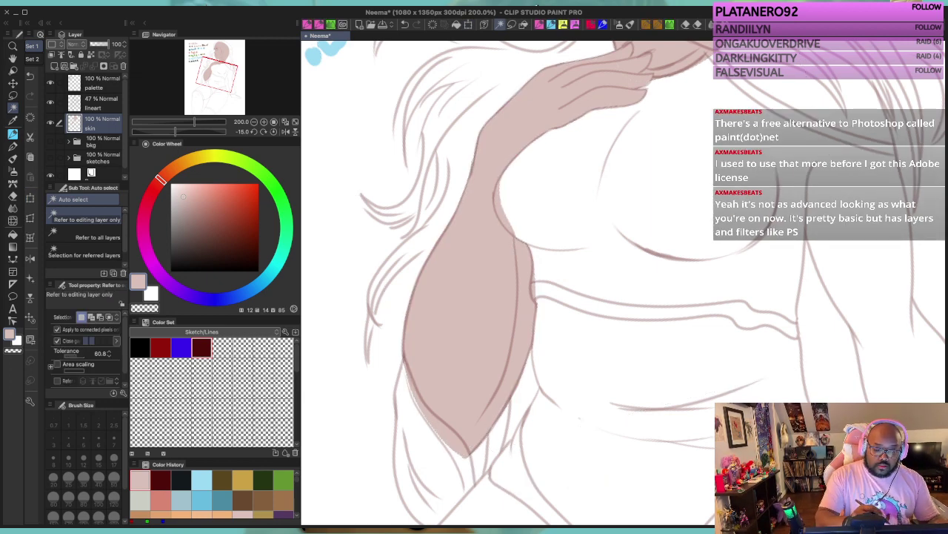
Step: Trace the resting hand's heel, the wrist end beneath the sleeve cuff and the start of its back with the Squid Liner in the skin colour
{"action": "key", "text": "p"}
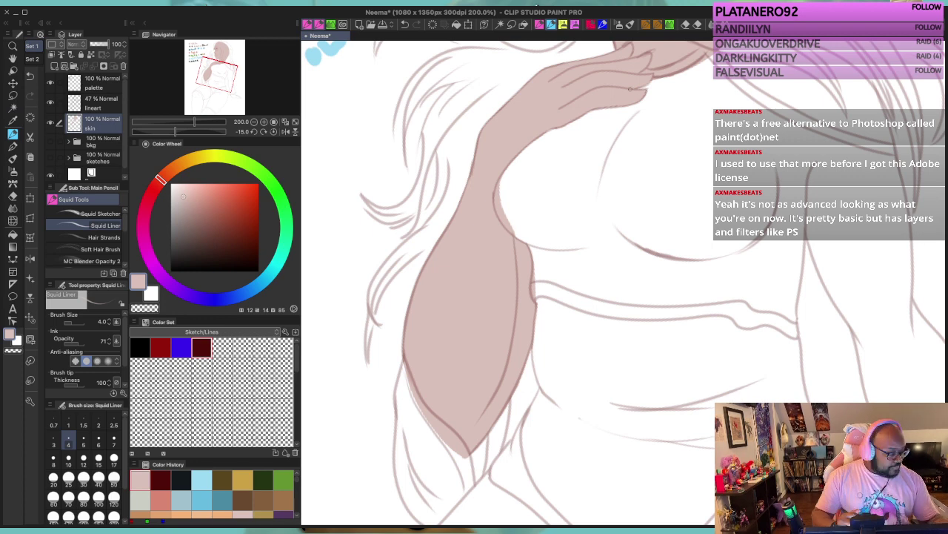
{"action": "scroll", "coordinate": [630, 88], "scroll_direction": "up", "scroll_amount": 5}
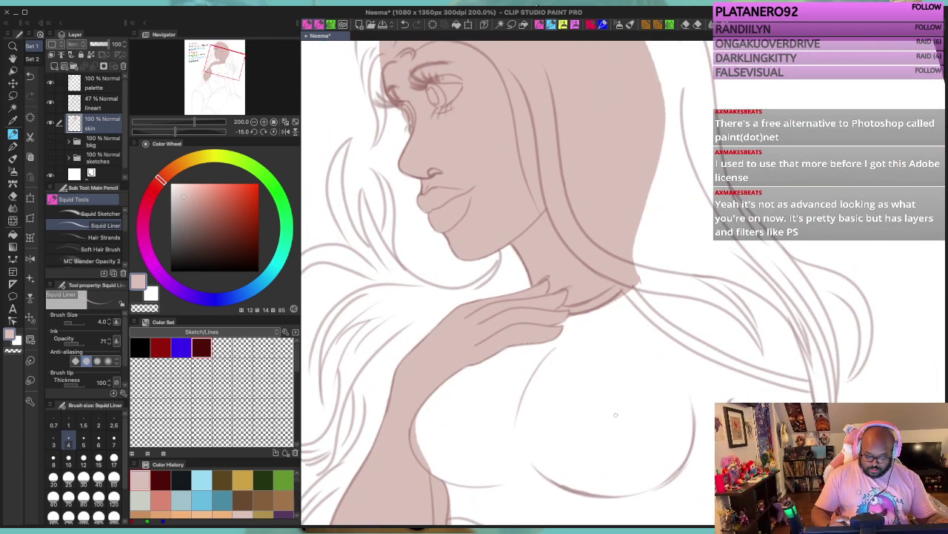
{"action": "scroll", "coordinate": [616, 415], "scroll_direction": "up", "scroll_amount": 2}
{"action": "scroll", "coordinate": [616, 415], "scroll_direction": "down", "scroll_amount": 4}
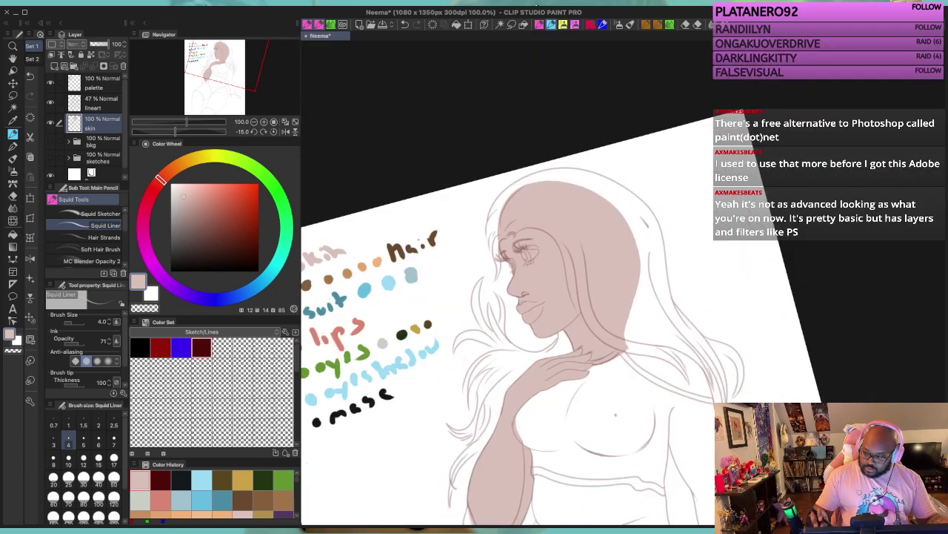
{"action": "key", "text": "^"}
{"action": "key", "text": "^"}
{"action": "key", "text": "^"}
{"action": "key", "text": "^"}
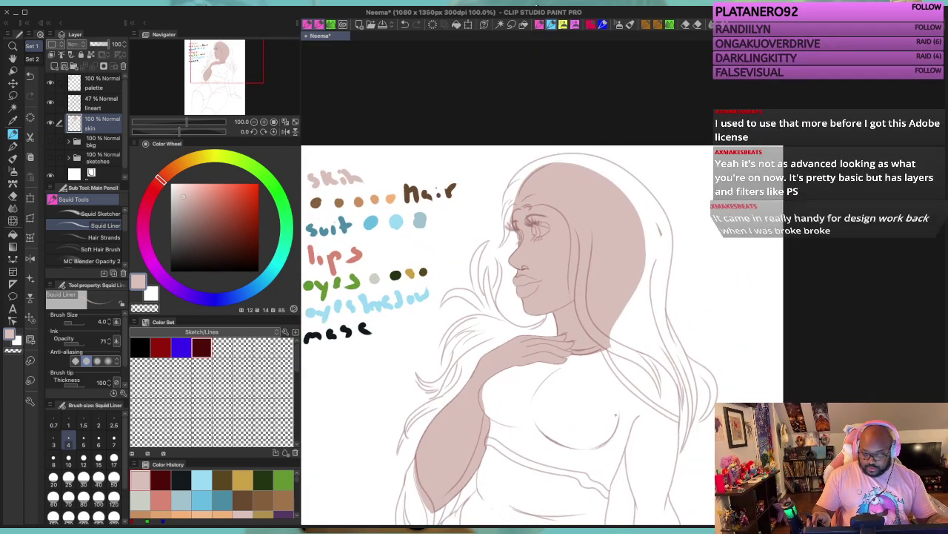
{"action": "left_click_drag", "start_coordinate": [575, 340], "coordinate": [616, 235]}
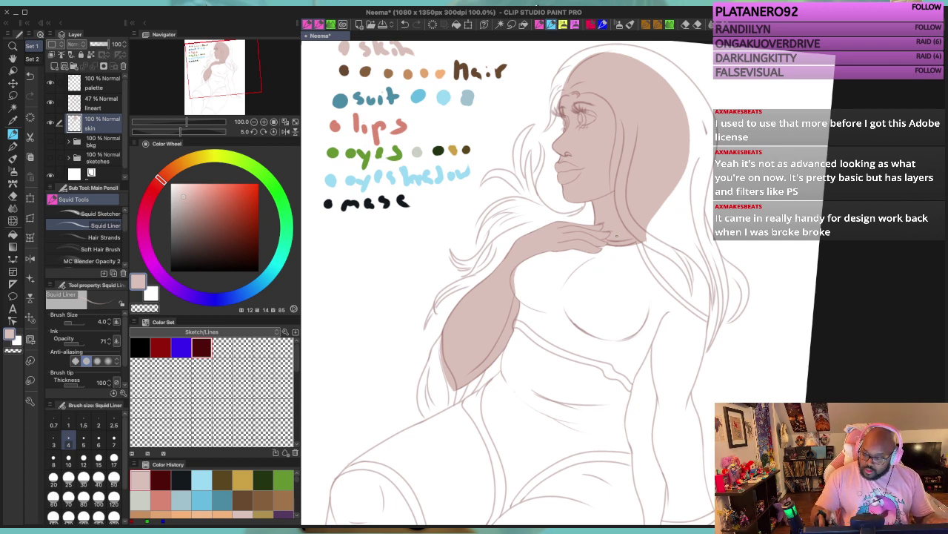
{"action": "key", "text": "minus"}
{"action": "key", "text": "minus"}
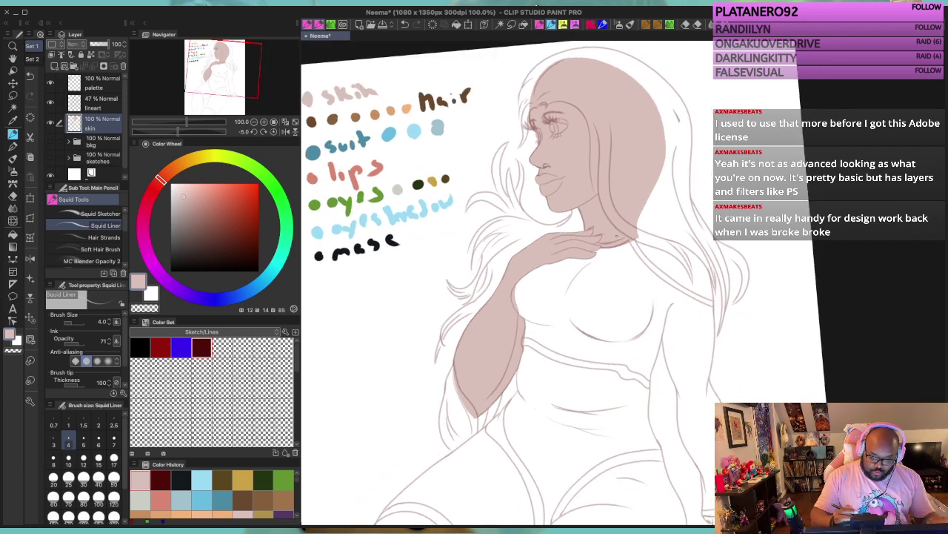
{"action": "left_click_drag", "start_coordinate": [616, 236], "coordinate": [544, 20]}
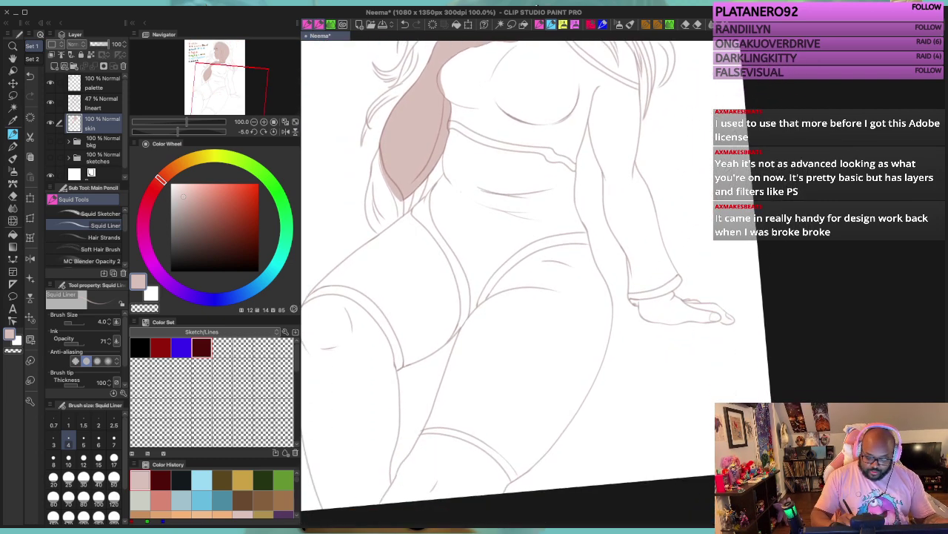
{"action": "left_click_drag", "start_coordinate": [658, 298], "coordinate": [585, 263]}
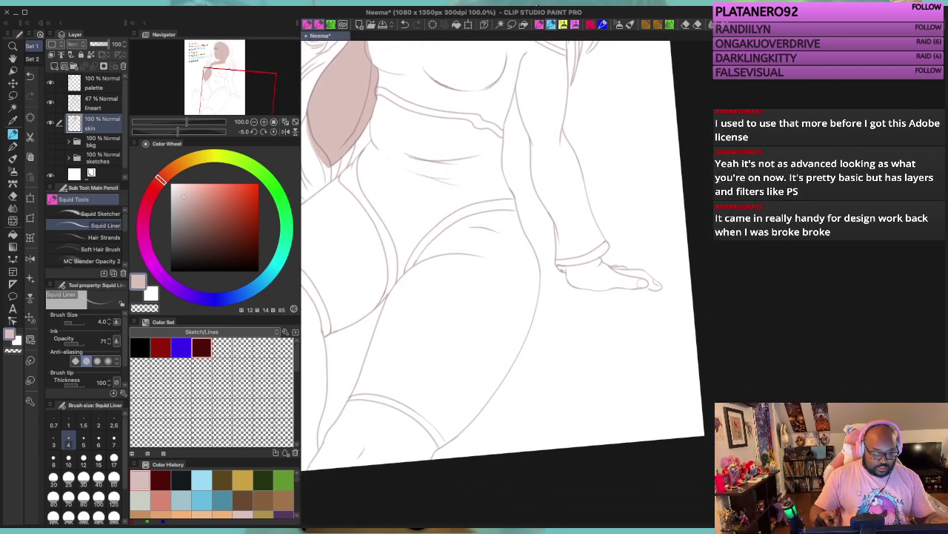
{"action": "scroll", "coordinate": [630, 234], "scroll_direction": "up", "scroll_amount": 3}
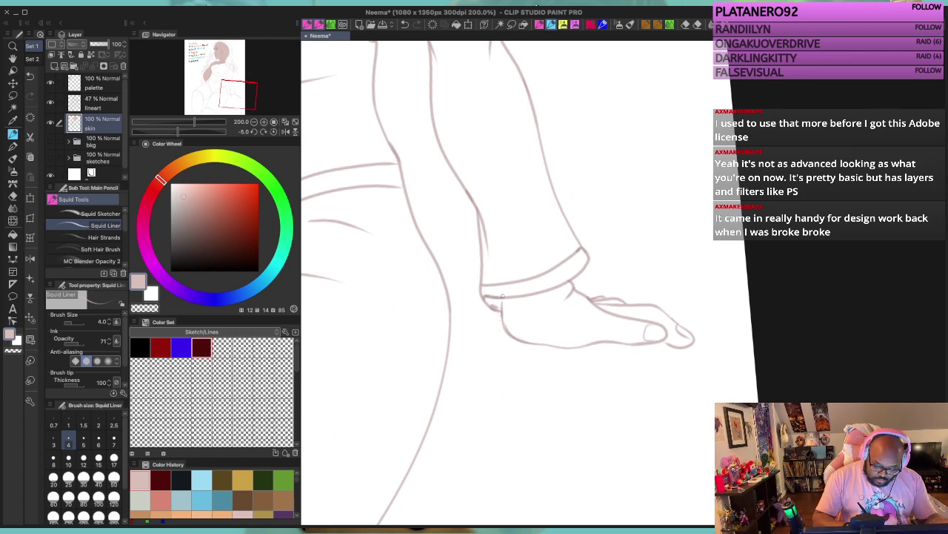
{"action": "left_click_drag", "start_coordinate": [502, 296], "coordinate": [513, 334]}
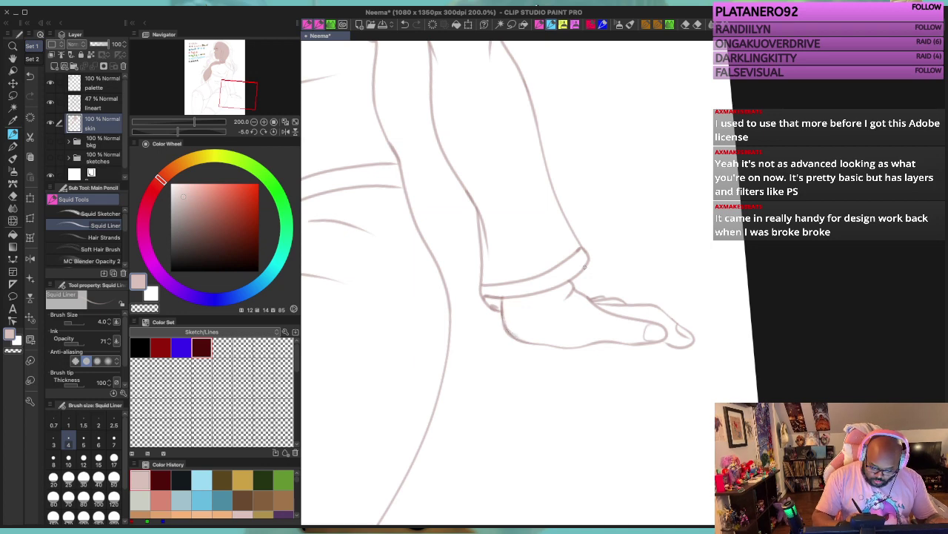
{"action": "mouse_move", "coordinate": [569, 281]}
{"action": "left_mouse_down"}
{"action": "mouse_move", "coordinate": [569, 296]}
{"action": "mouse_move", "coordinate": [541, 281]}
{"action": "mouse_move", "coordinate": [505, 291]}
{"action": "mouse_move", "coordinate": [503, 303]}
{"action": "left_mouse_up"}
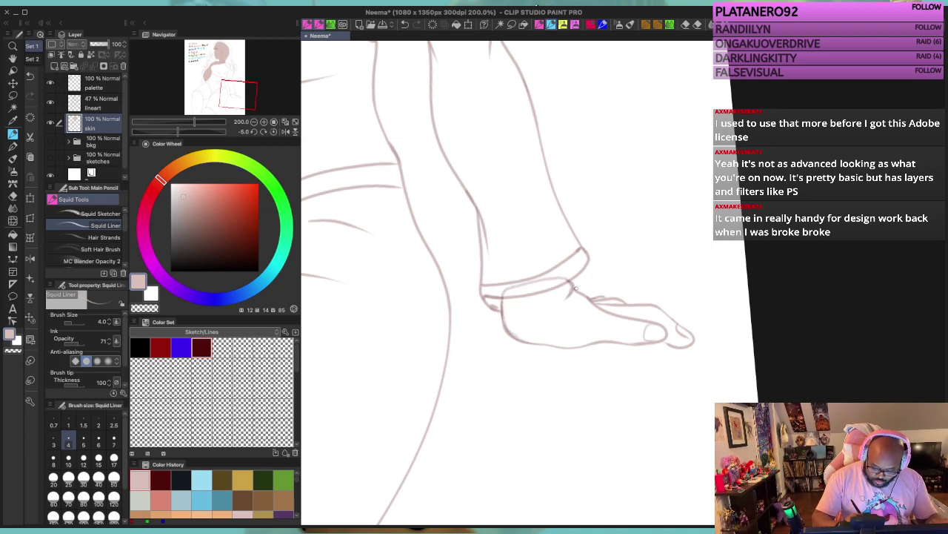
{"action": "left_click_drag", "start_coordinate": [572, 286], "coordinate": [592, 300]}
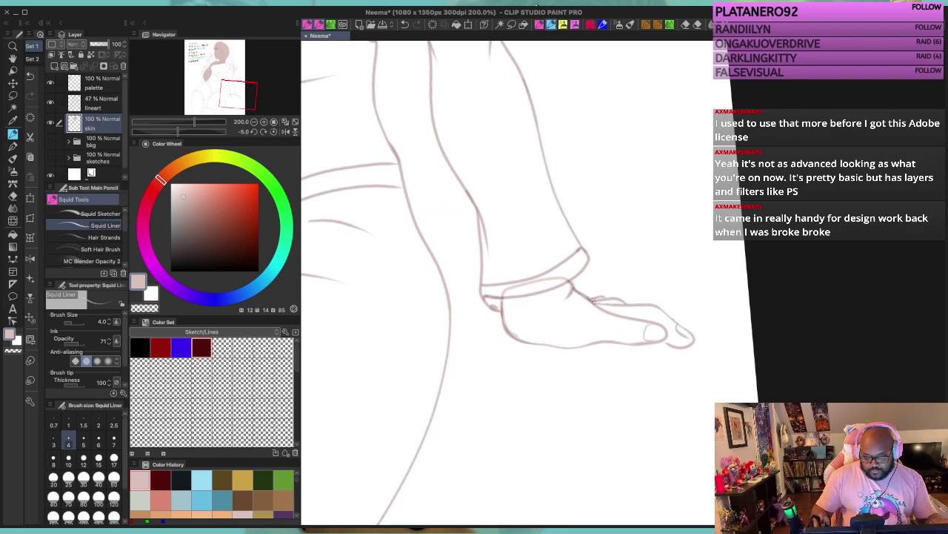
Step: Trace the fingers and underside of the resting hand in the skin colour to close its outline
{"action": "key", "text": "minus"}
{"action": "key", "text": "minus"}
{"action": "key", "text": "minus"}
{"action": "key", "text": "minus"}
{"action": "key", "text": "minus"}
{"action": "key", "text": "minus"}
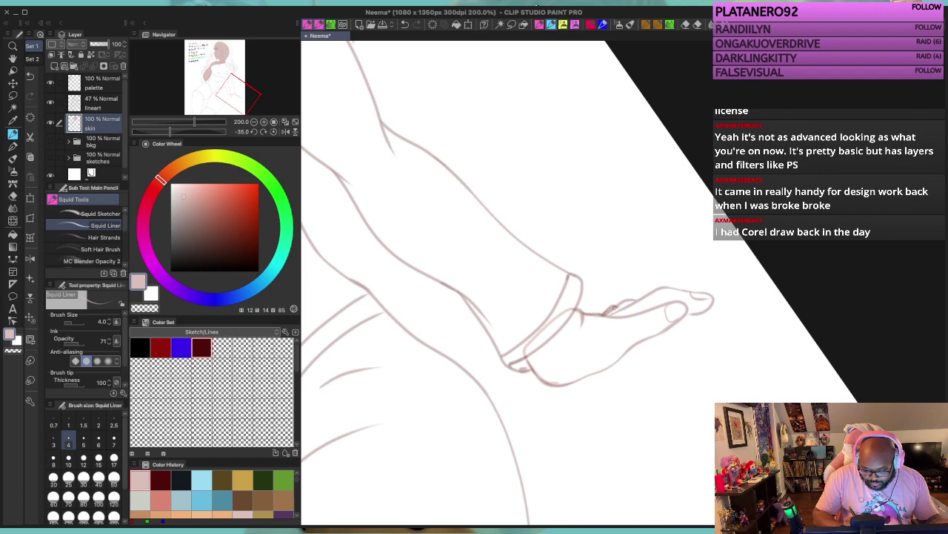
{"action": "mouse_move", "coordinate": [614, 308]}
{"action": "left_mouse_down"}
{"action": "mouse_move", "coordinate": [646, 303]}
{"action": "mouse_move", "coordinate": [632, 305]}
{"action": "mouse_move", "coordinate": [663, 289]}
{"action": "mouse_move", "coordinate": [712, 300]}
{"action": "mouse_move", "coordinate": [570, 383]}
{"action": "mouse_move", "coordinate": [554, 385]}
{"action": "mouse_move", "coordinate": [532, 363]}
{"action": "left_mouse_up"}
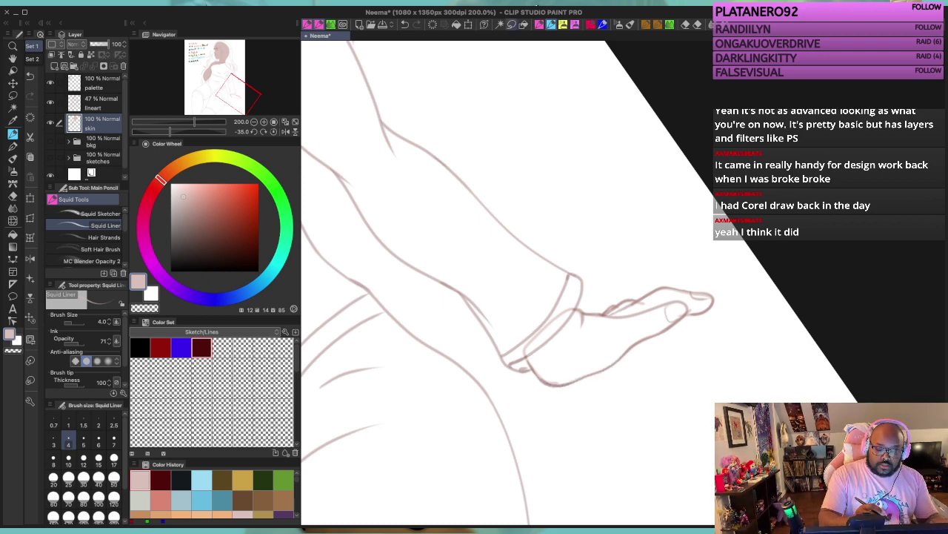
Step: Select the area inside the resting hand's outline, fill it with the skin colour, and deselect
{"action": "left_click", "coordinate": [500, 24]}
{"action": "left_click", "coordinate": [590, 343]}
{"action": "left_click", "coordinate": [668, 425]}
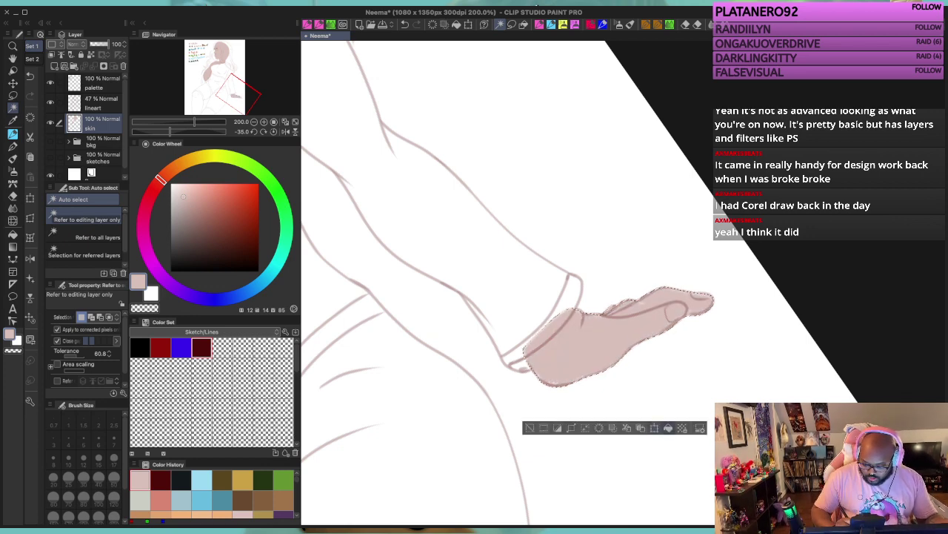
{"action": "left_click", "coordinate": [529, 427]}
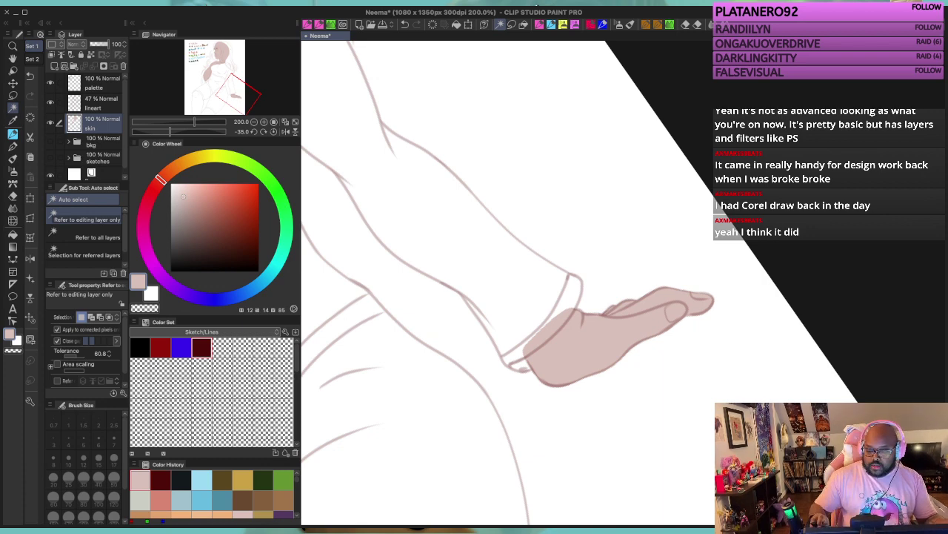
Step: Reset the canvas rotation to 0, bring the whole figure into view, and save the drawing
{"action": "key", "text": "asciicircum"}
{"action": "key", "text": "asciicircum"}
{"action": "key", "text": "asciicircum"}
{"action": "key", "text": "asciicircum"}
{"action": "key", "text": "asciicircum"}
{"action": "key", "text": "asciicircum"}
{"action": "key", "text": "asciicircum"}
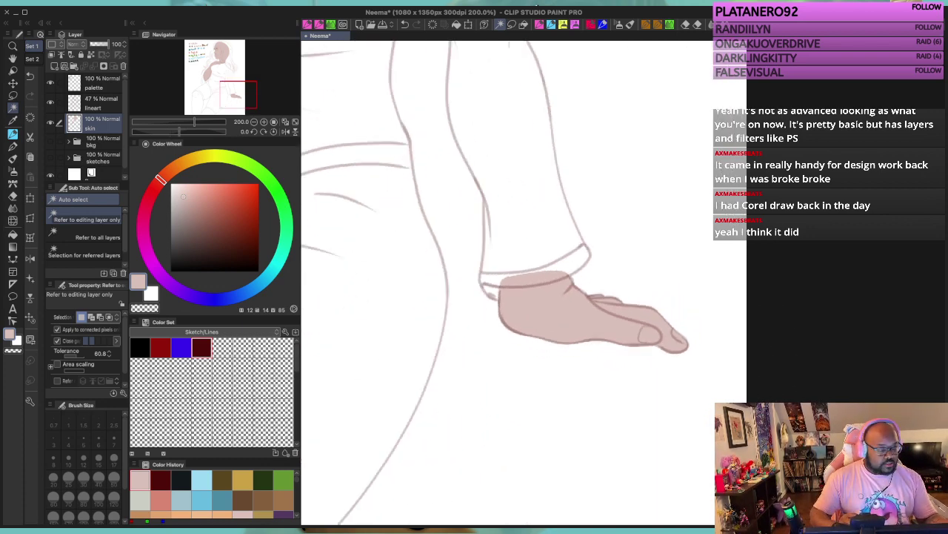
{"action": "scroll", "coordinate": [634, 100], "scroll_direction": "down", "scroll_amount": 1}
{"action": "scroll", "coordinate": [635, 100], "scroll_direction": "up", "scroll_amount": 1}
{"action": "scroll", "coordinate": [634, 100], "scroll_direction": "down", "scroll_amount": 3}
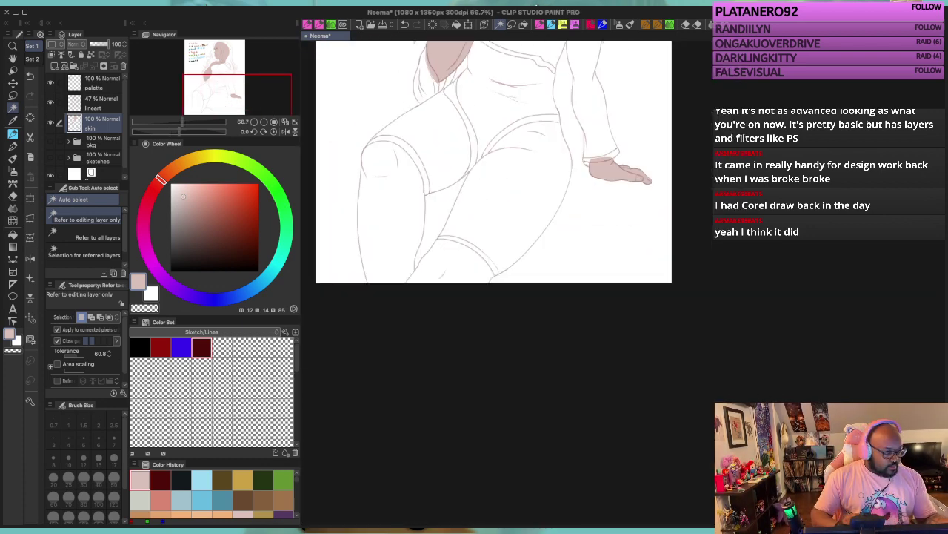
{"action": "left_click_drag", "start_coordinate": [518, 178], "coordinate": [557, 374]}
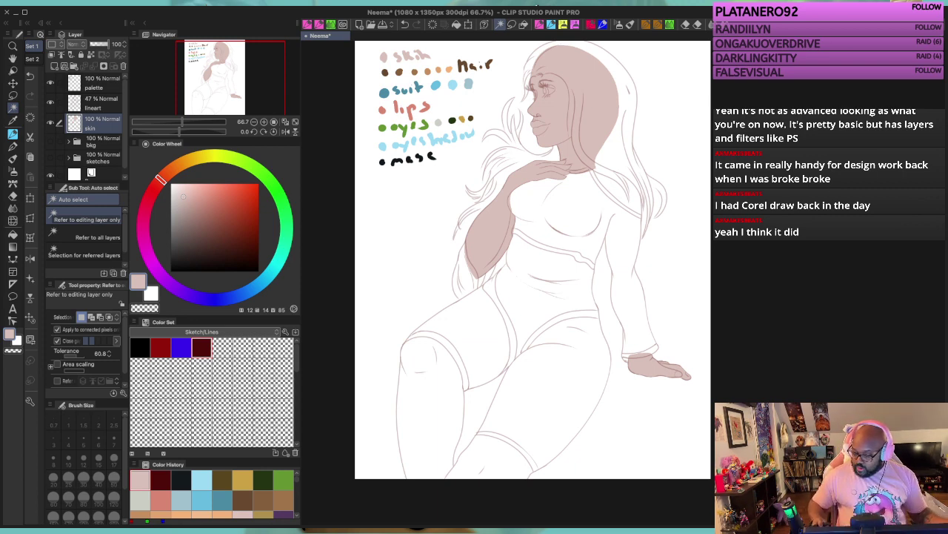
{"action": "key", "text": "ctrl+s"}
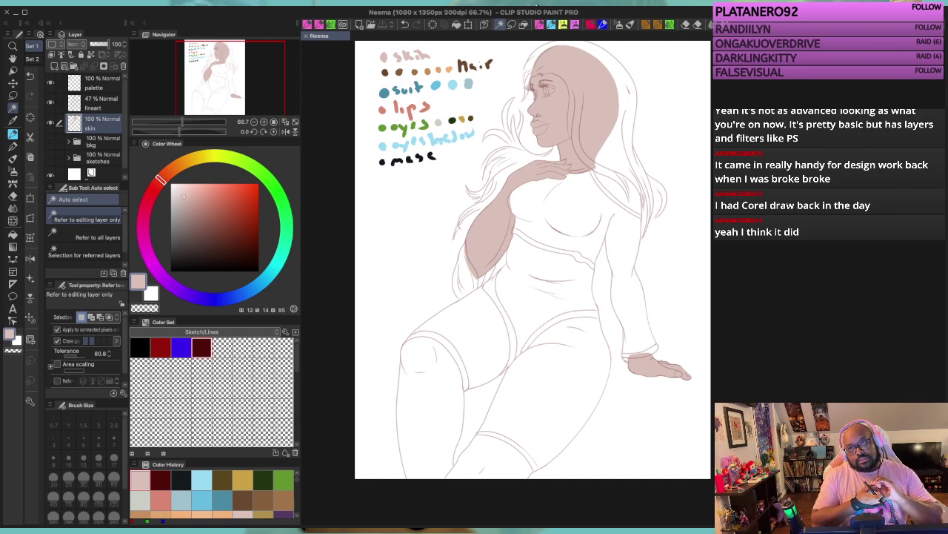
Step: Add a new layer named "lips" directly above the skin layer
{"action": "key", "text": "p"}
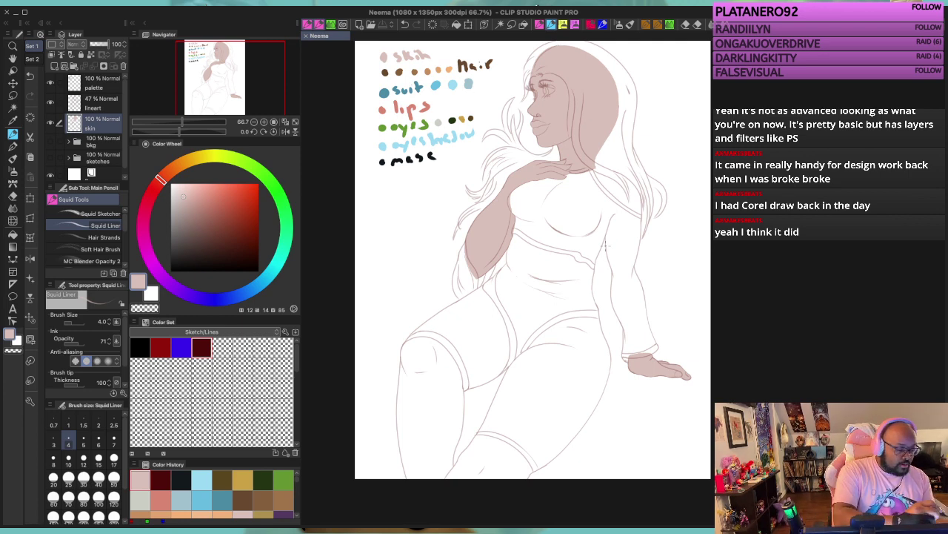
{"action": "left_click", "coordinate": [54, 66]}
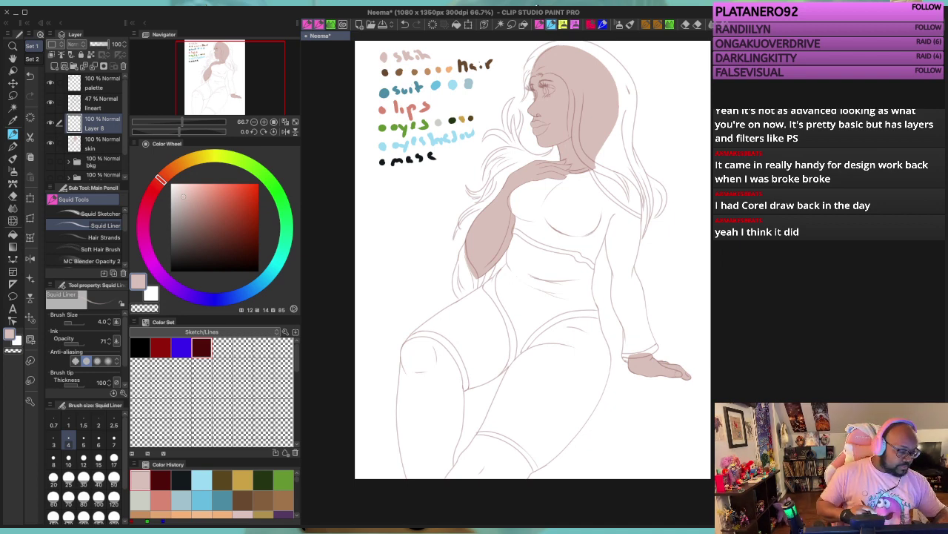
{"action": "type", "text": "lips"}
{"action": "key", "text": "Return"}
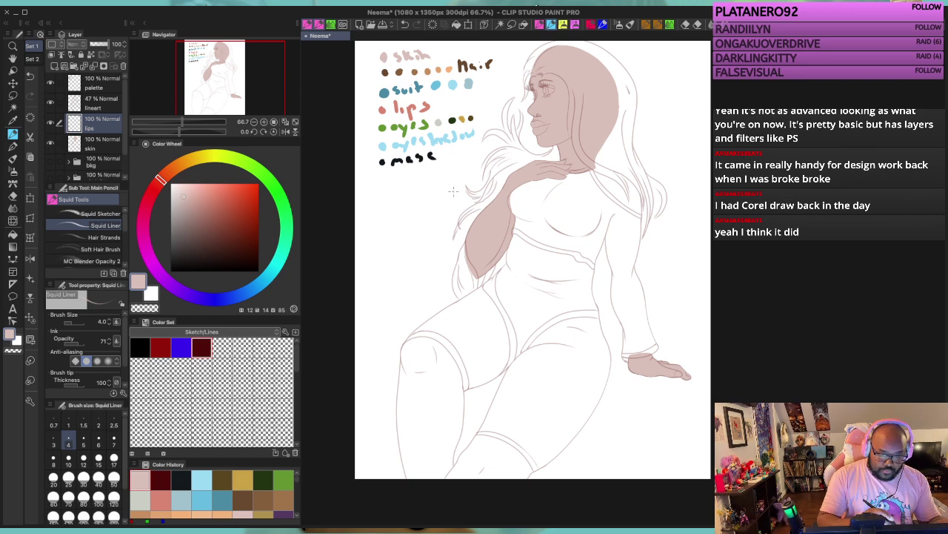
Step: Sample the red lips colour from the palette notes for the Squid Liner and frame the face at 200% zoom
{"action": "key", "text": "i"}
{"action": "left_click", "coordinate": [384, 109]}
{"action": "key", "text": "p"}
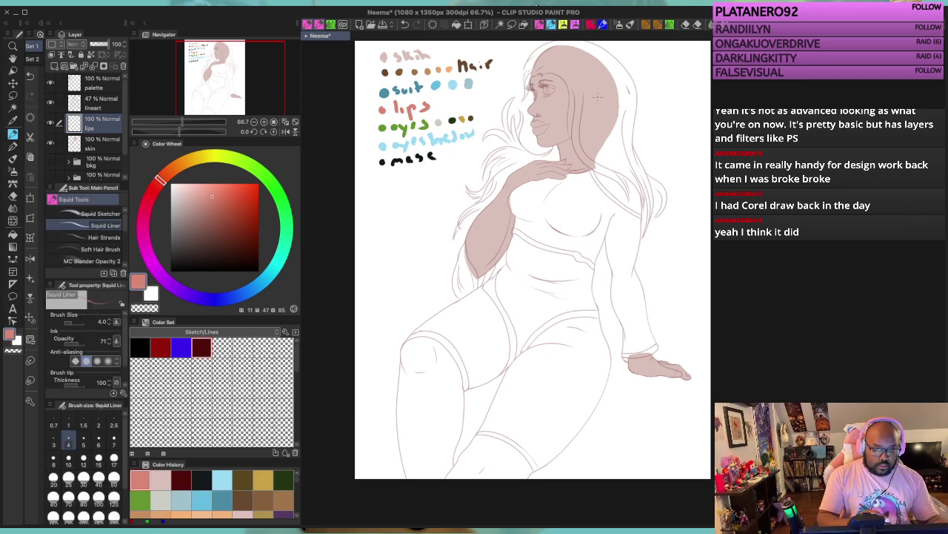
{"action": "key", "text": "i"}
{"action": "key", "text": "p"}
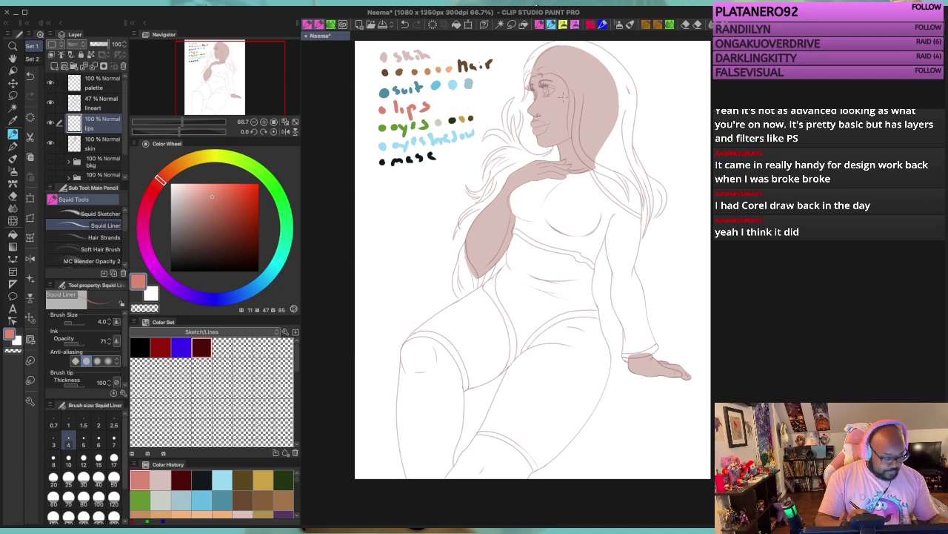
{"action": "scroll", "coordinate": [557, 125], "scroll_direction": "up", "scroll_amount": 4}
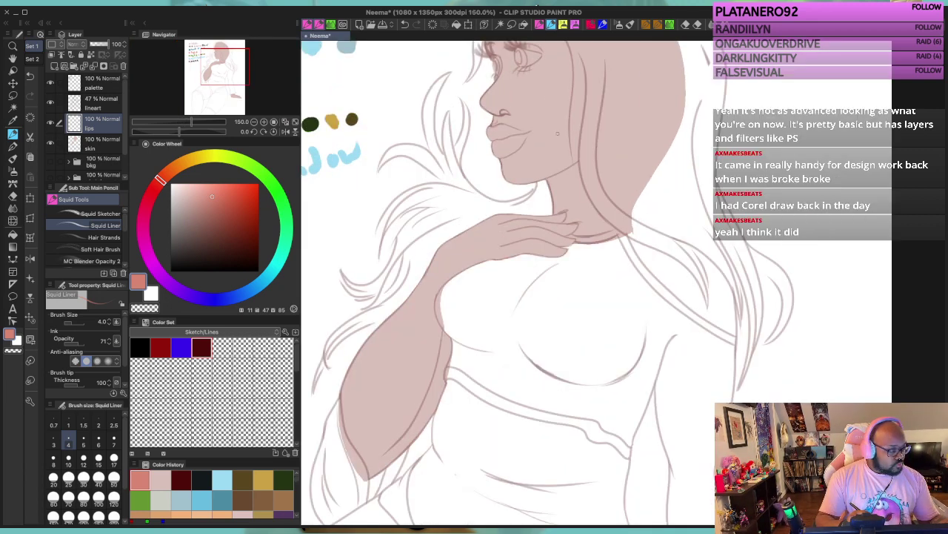
{"action": "scroll", "coordinate": [557, 140], "scroll_direction": "up", "scroll_amount": 4}
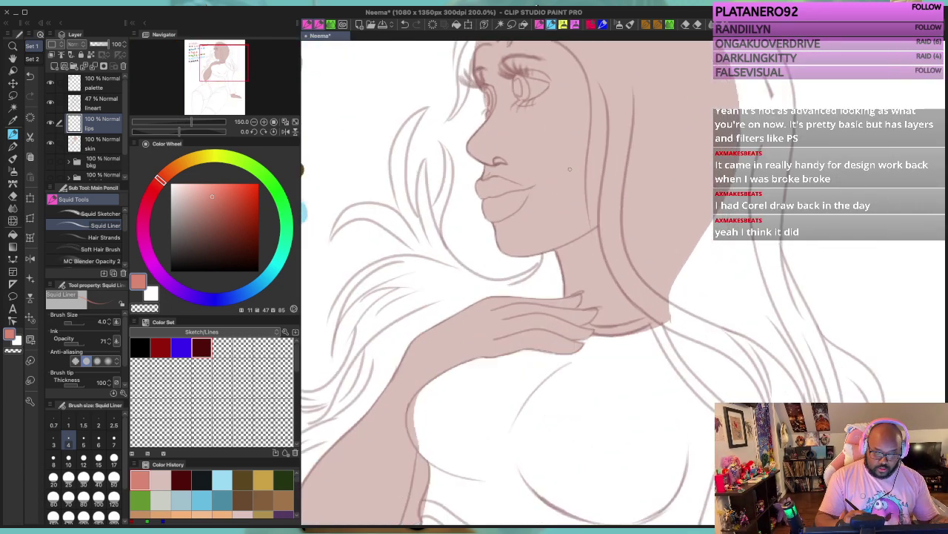
{"action": "scroll", "coordinate": [570, 171], "scroll_direction": "down", "scroll_amount": 2}
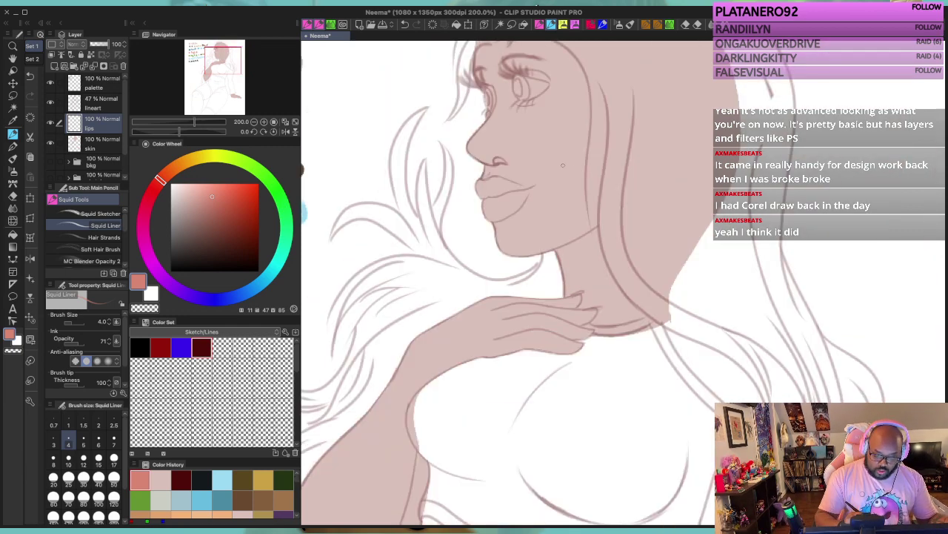
Step: Outline both lips in the sampled red with the Squid Liner and begin shading inside the lower lip on the lips layer
{"action": "scroll", "coordinate": [519, 210], "scroll_direction": "up", "scroll_amount": 2}
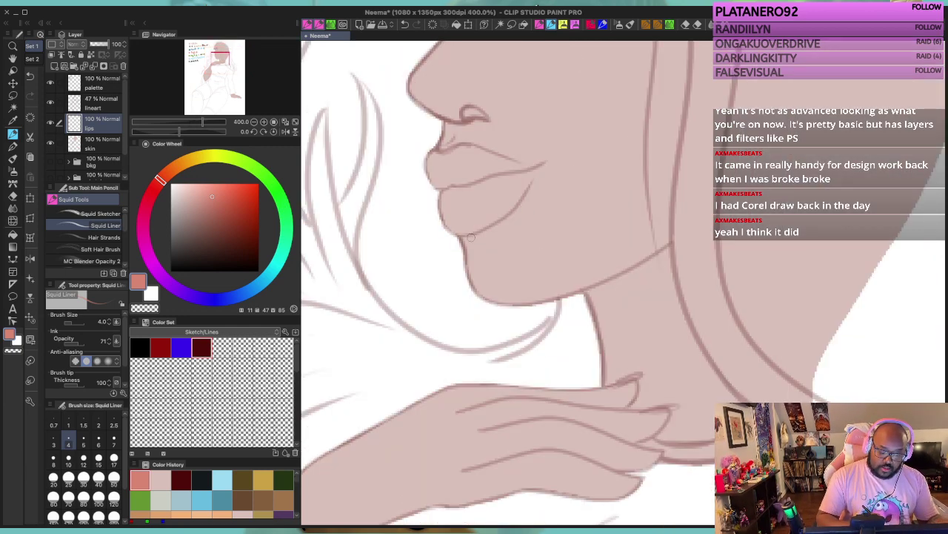
{"action": "mouse_move", "coordinate": [462, 234]}
{"action": "left_mouse_down"}
{"action": "mouse_move", "coordinate": [485, 204]}
{"action": "mouse_move", "coordinate": [465, 210]}
{"action": "mouse_move", "coordinate": [487, 204]}
{"action": "mouse_move", "coordinate": [499, 217]}
{"action": "mouse_move", "coordinate": [539, 164]}
{"action": "left_mouse_up"}
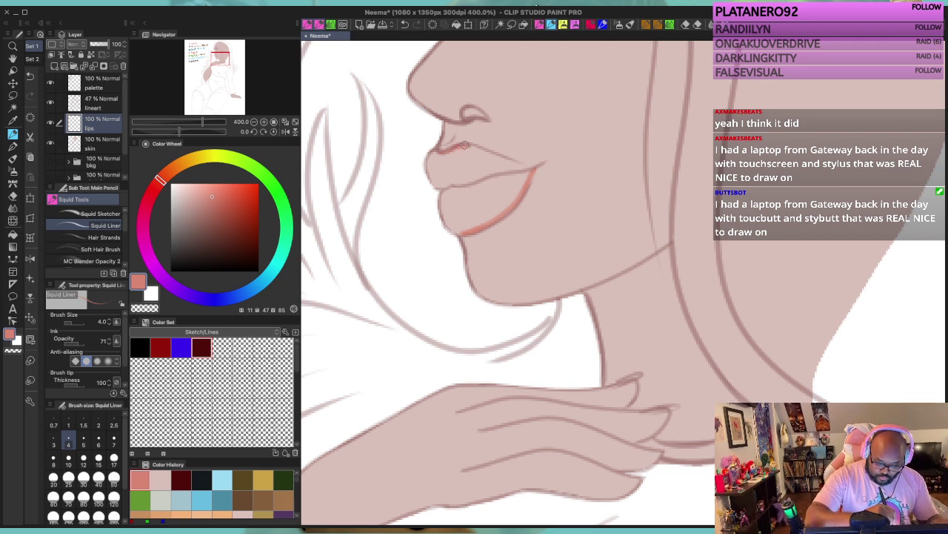
{"action": "left_click_drag", "start_coordinate": [464, 146], "coordinate": [533, 166]}
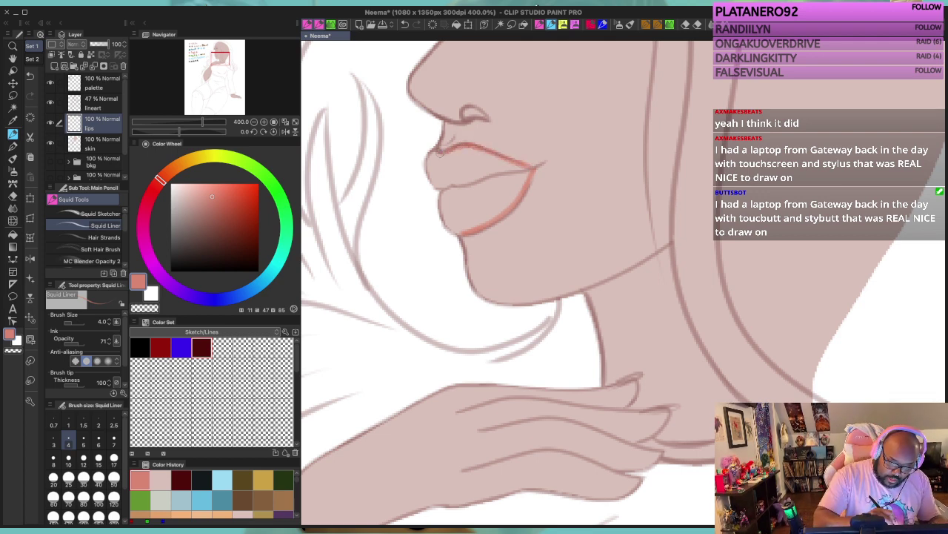
{"action": "mouse_move", "coordinate": [442, 153]}
{"action": "left_mouse_down"}
{"action": "mouse_move", "coordinate": [427, 168]}
{"action": "mouse_move", "coordinate": [432, 181]}
{"action": "mouse_move", "coordinate": [425, 169]}
{"action": "mouse_move", "coordinate": [440, 213]}
{"action": "mouse_move", "coordinate": [454, 234]}
{"action": "mouse_move", "coordinate": [470, 235]}
{"action": "left_mouse_up"}
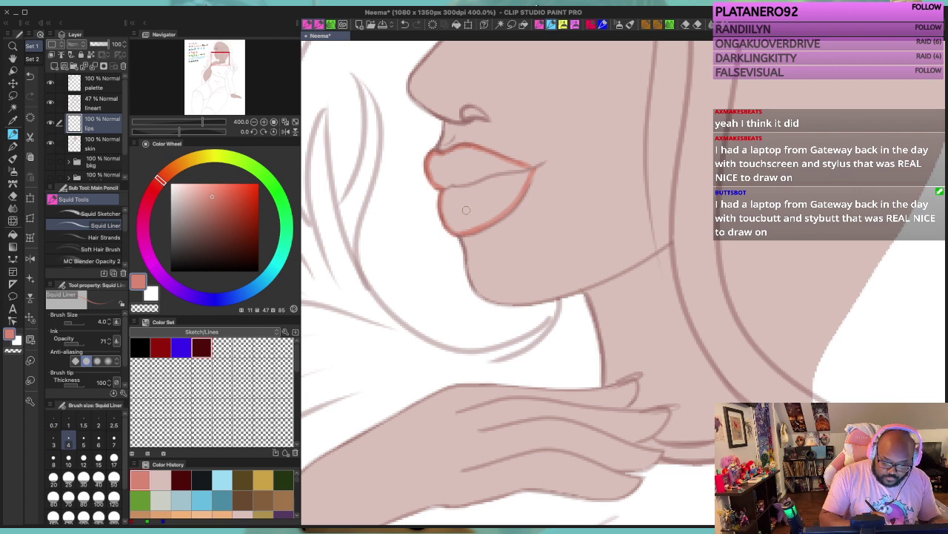
{"action": "left_click_drag", "start_coordinate": [446, 194], "coordinate": [453, 226]}
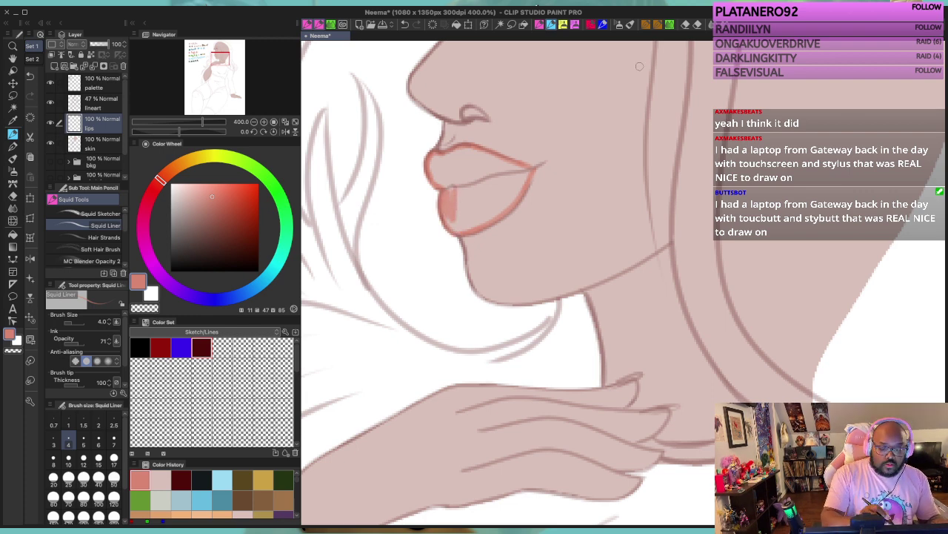
Step: Select the areas inside the lip outline, fill them with the red lips colour, and deselect
{"action": "left_click", "coordinate": [501, 24]}
{"action": "left_click", "coordinate": [510, 212]}
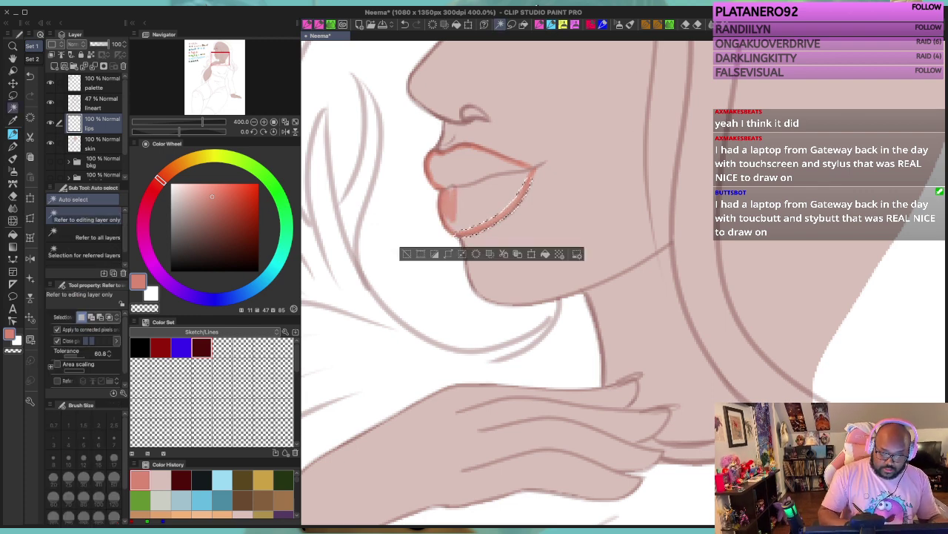
{"action": "left_click", "coordinate": [493, 199]}
{"action": "left_click", "coordinate": [534, 248]}
{"action": "left_click", "coordinate": [395, 248]}
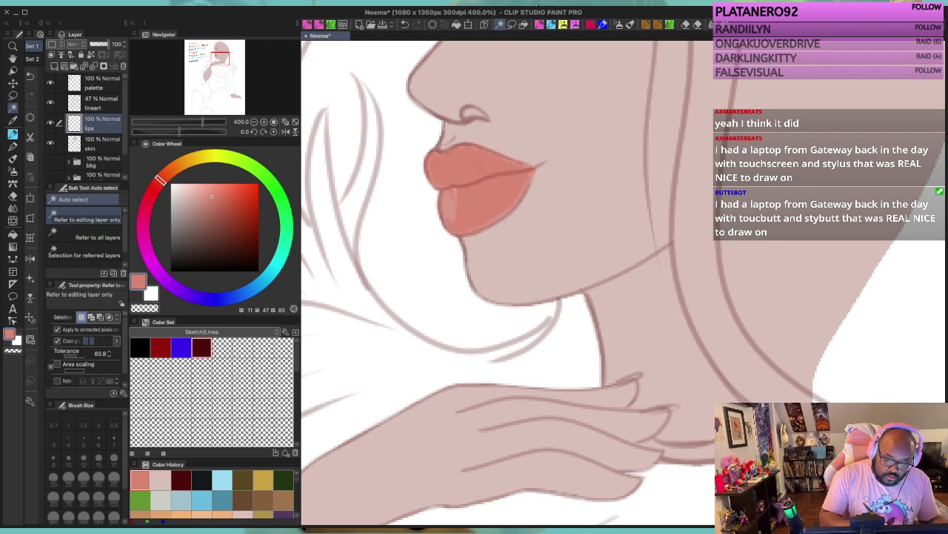
{"action": "left_click", "coordinate": [492, 202]}
{"action": "key", "text": "alt+Delete"}
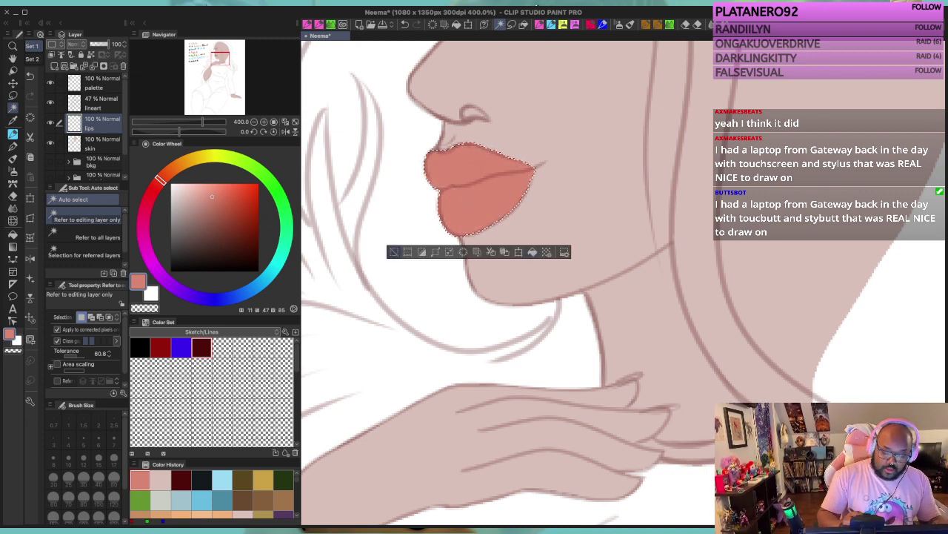
{"action": "key", "text": "ctrl+d"}
Step: Add a new layer named "eyes" directly above the lips layer and sample the light grey from the palette notes' eyes row
{"action": "key", "text": "ctrl+minus"}
{"action": "key", "text": "ctrl+minus"}
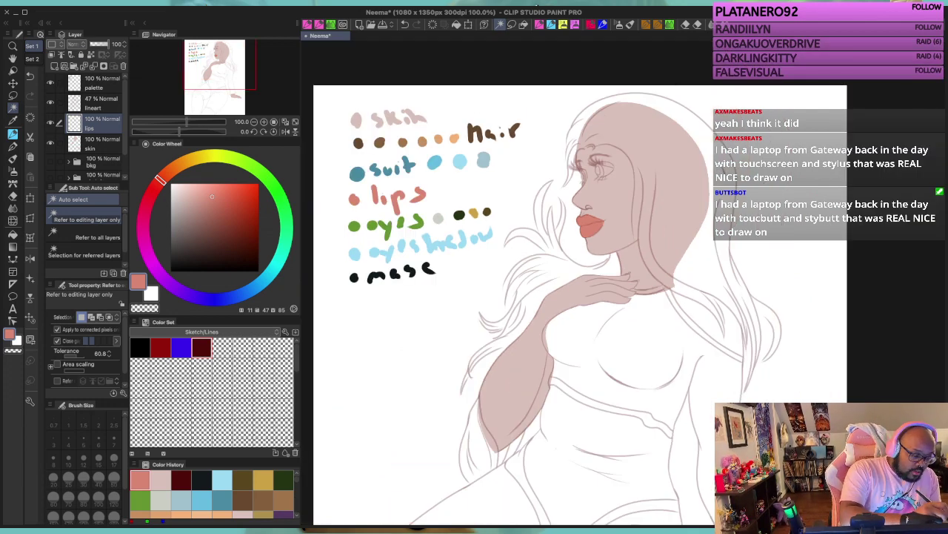
{"action": "left_click", "coordinate": [54, 67]}
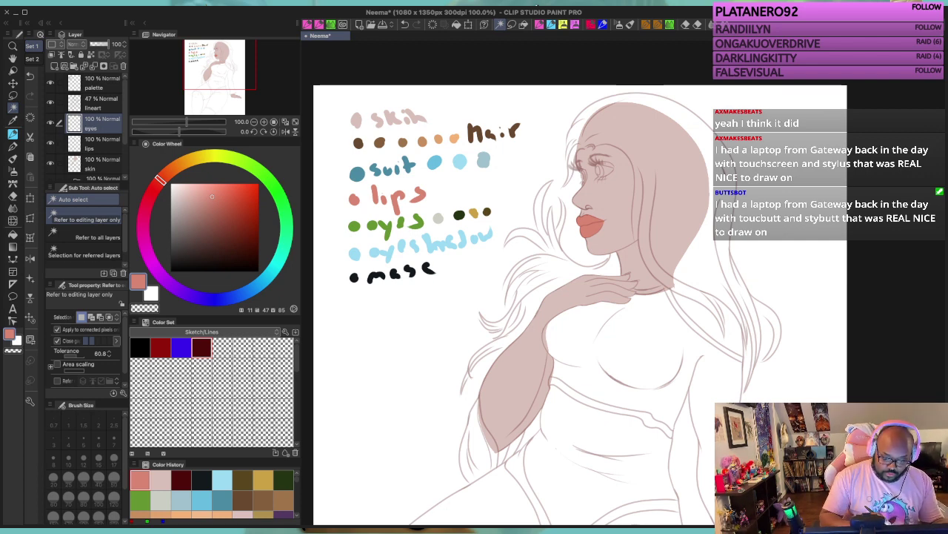
{"action": "key", "text": "i"}
{"action": "left_click", "coordinate": [438, 219]}
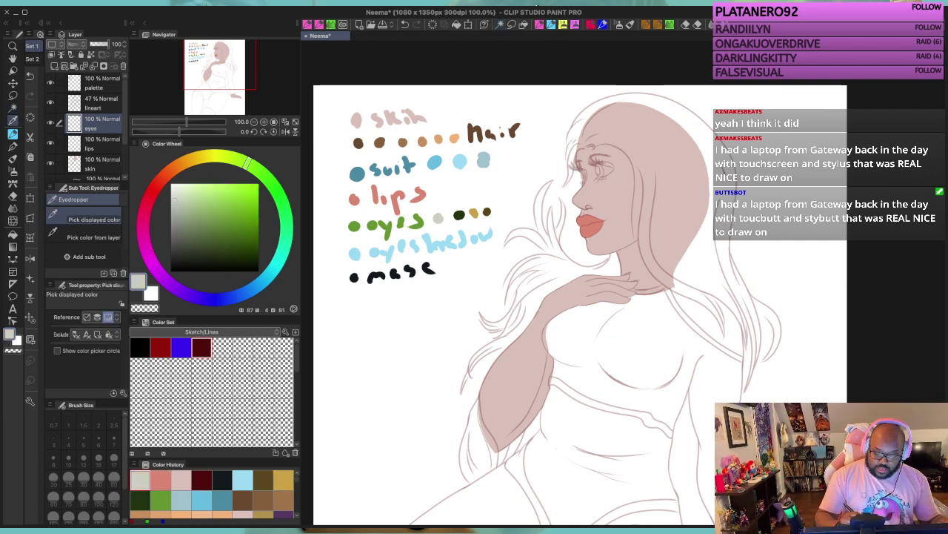
Step: Outline the near eye's white in the sampled light grey with the Squid Liner on the eyes layer
{"action": "scroll", "coordinate": [614, 178], "scroll_direction": "up", "scroll_amount": 2}
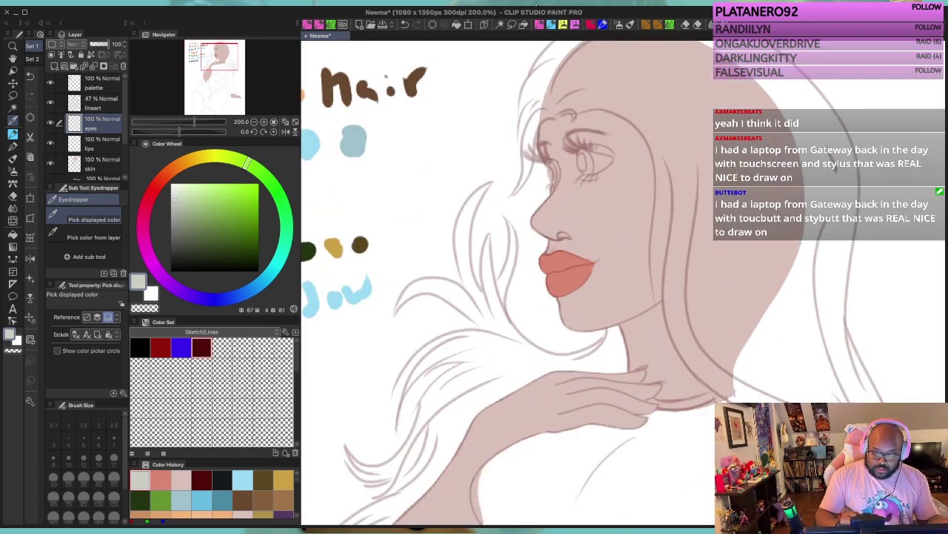
{"action": "key", "text": "p"}
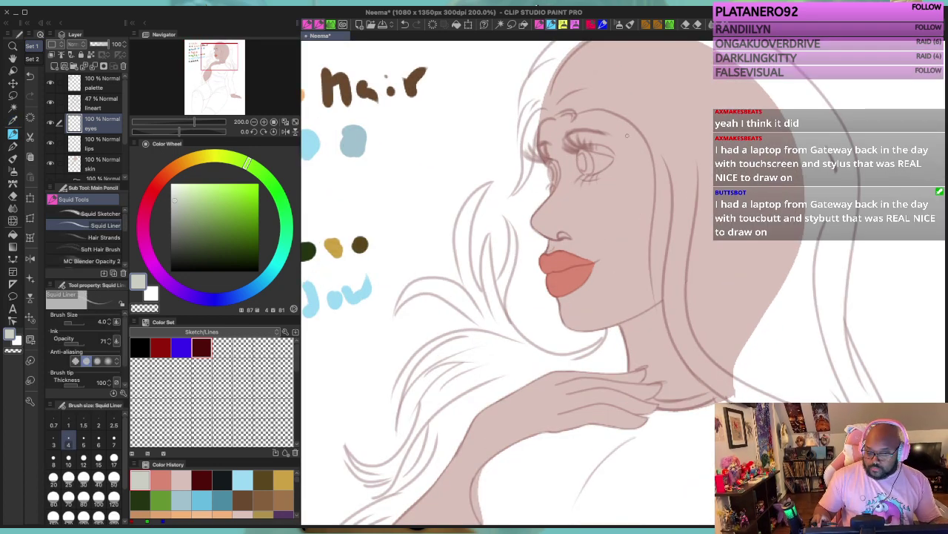
{"action": "key", "text": "minus"}
{"action": "key", "text": "minus"}
{"action": "key", "text": "minus"}
{"action": "key", "text": "minus"}
{"action": "key", "text": "minus"}
{"action": "key", "text": "minus"}
{"action": "scroll", "coordinate": [626, 136], "scroll_direction": "up", "scroll_amount": 2}
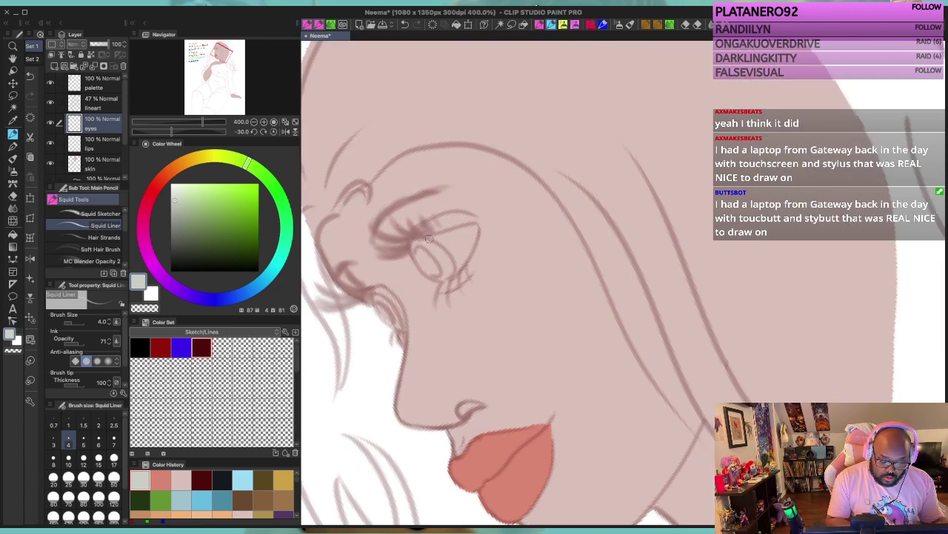
{"action": "mouse_move", "coordinate": [452, 231]}
{"action": "left_mouse_down"}
{"action": "mouse_move", "coordinate": [478, 227]}
{"action": "mouse_move", "coordinate": [464, 263]}
{"action": "mouse_move", "coordinate": [435, 278]}
{"action": "left_mouse_up"}
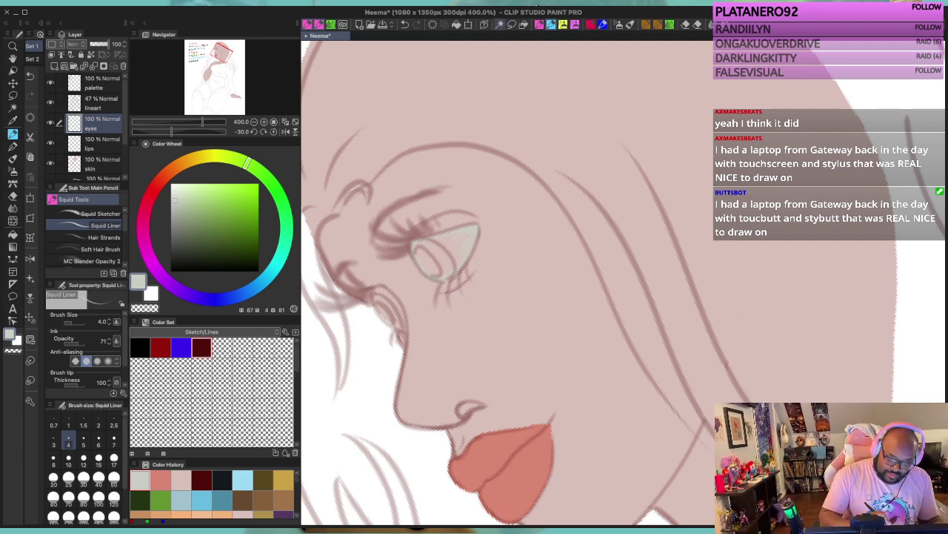
Step: Try to auto-select the near eye and fill it with the light grey, undo the fills, and deselect
{"action": "left_click", "coordinate": [501, 25]}
{"action": "left_click", "coordinate": [448, 252]}
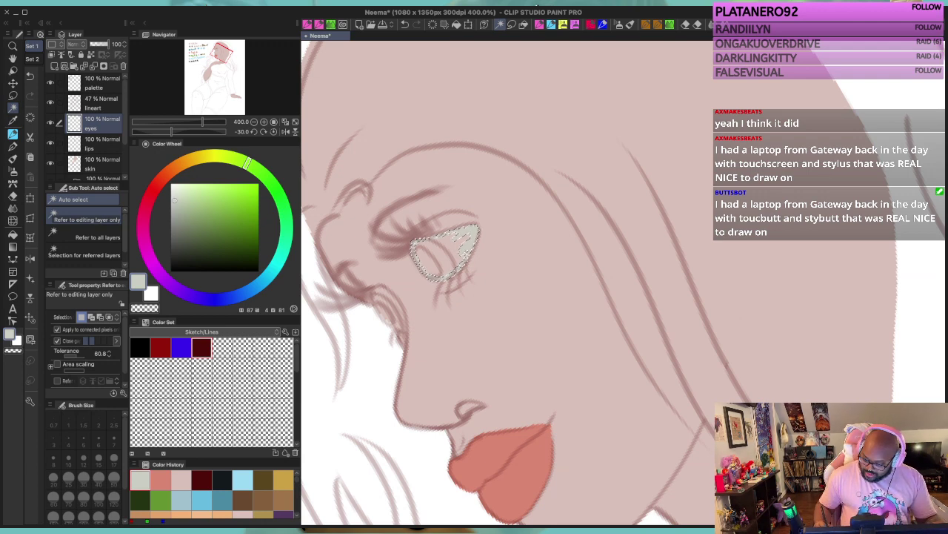
{"action": "key", "text": "alt+Delete"}
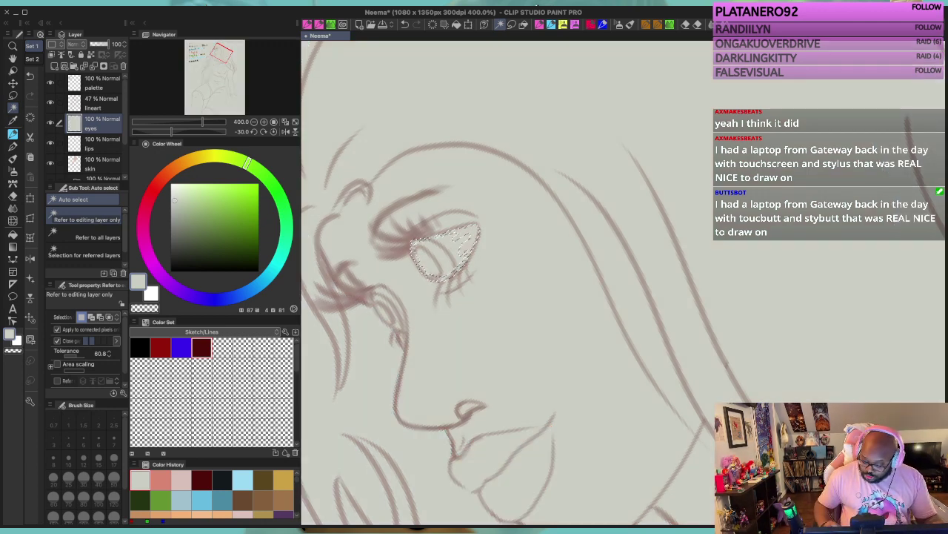
{"action": "key", "text": "ctrl+d"}
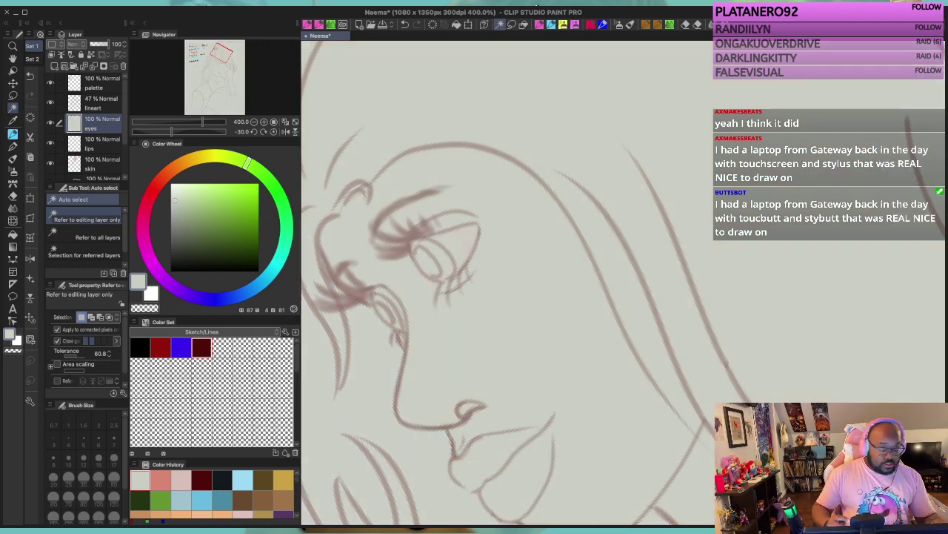
{"action": "key", "text": "ctrl+z"}
{"action": "key", "text": "ctrl+z"}
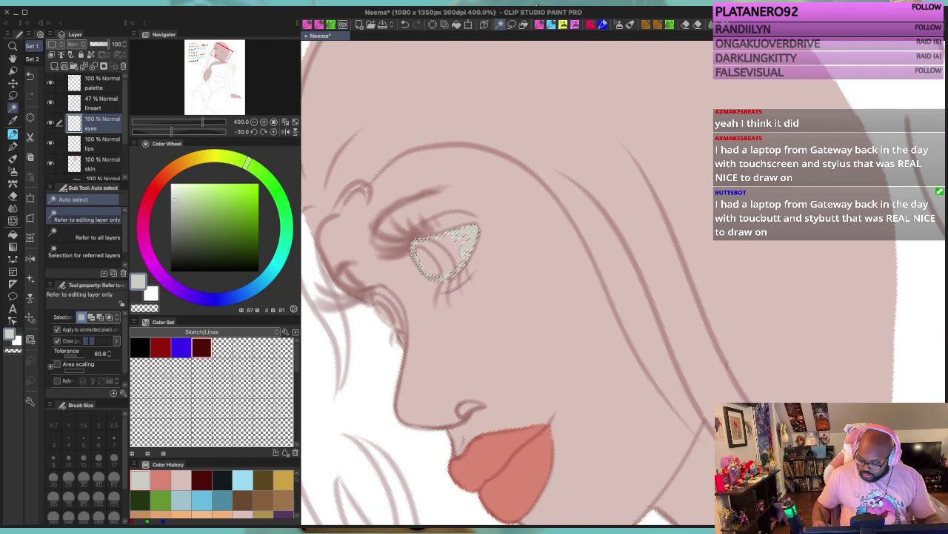
{"action": "key", "text": "alt+Delete"}
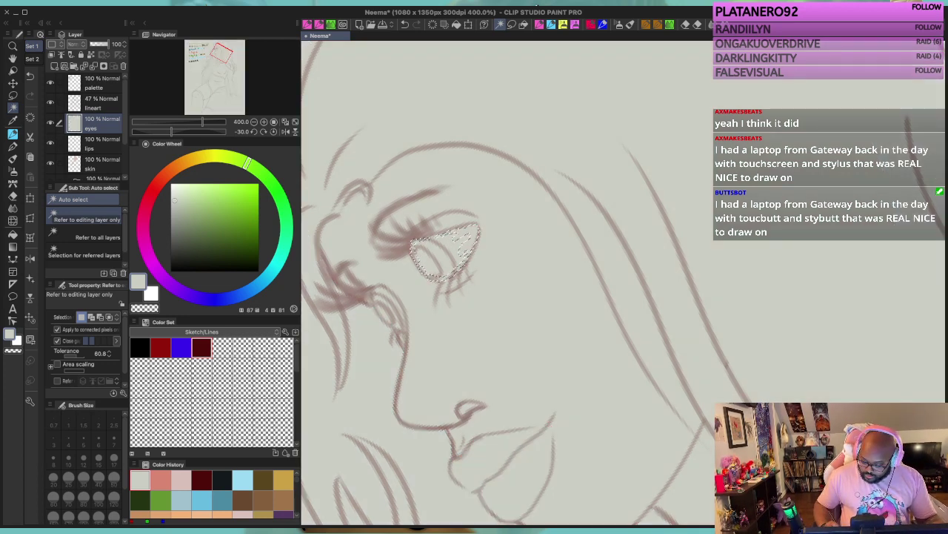
{"action": "key", "text": "ctrl+d"}
{"action": "key", "text": "ctrl+z"}
{"action": "key", "text": "ctrl+z"}
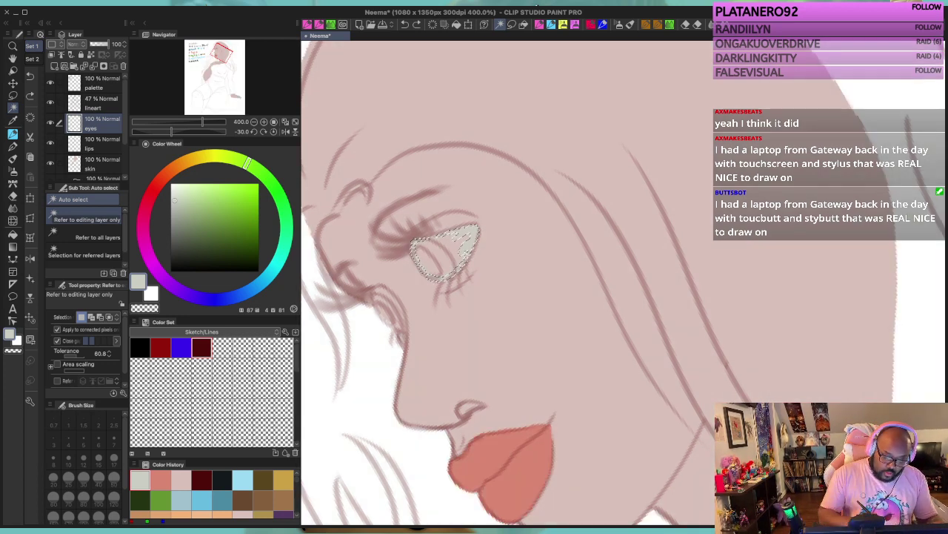
{"action": "key", "text": "ctrl+d"}
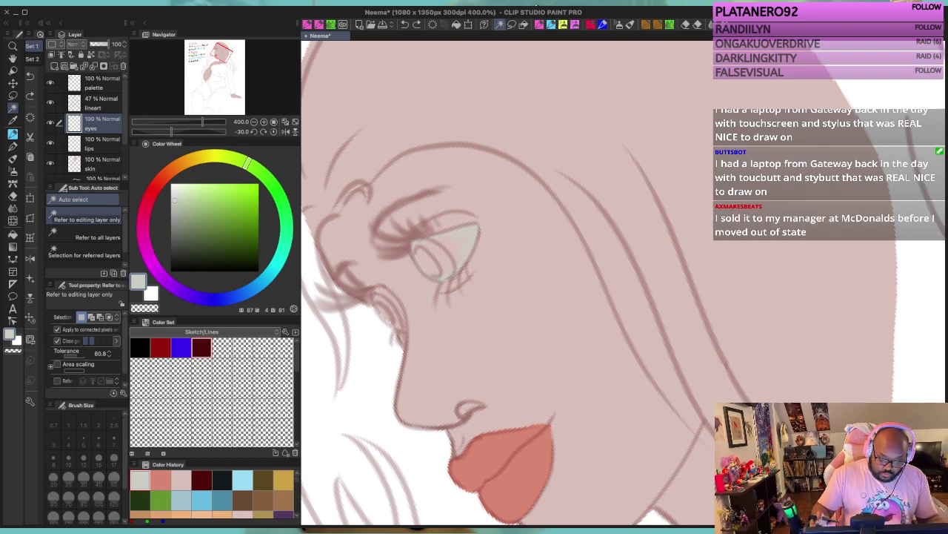
{"action": "key", "text": "ctrl+z"}
{"action": "key", "text": "ctrl+d"}
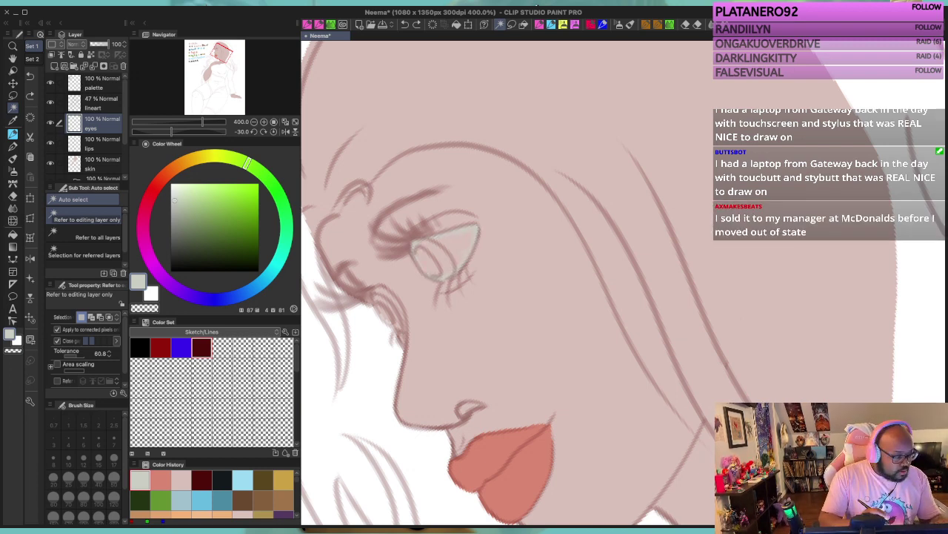
Step: Paint the near eye's interior light grey with the Squid Liner, raising the brush opacity to 100
{"action": "key", "text": "p"}
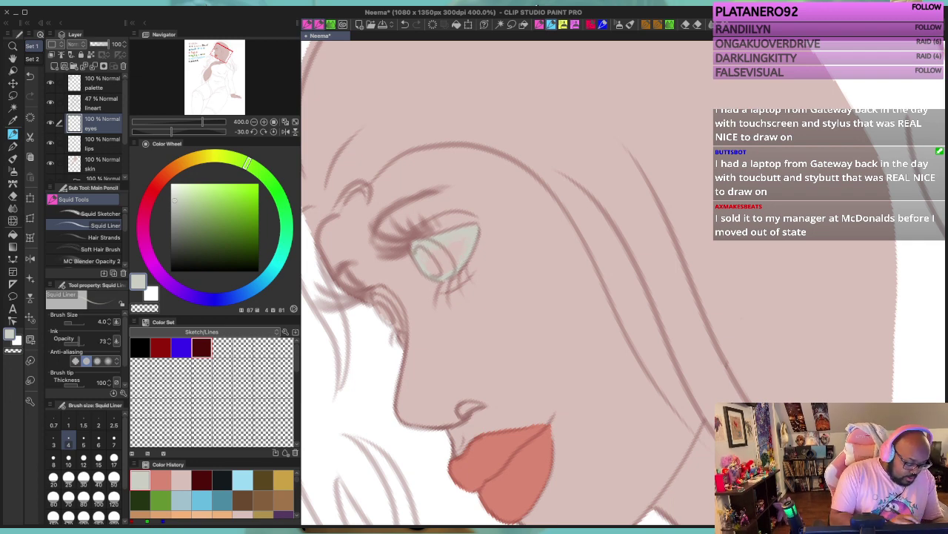
{"action": "left_click_drag", "start_coordinate": [79, 341], "coordinate": [85, 340]}
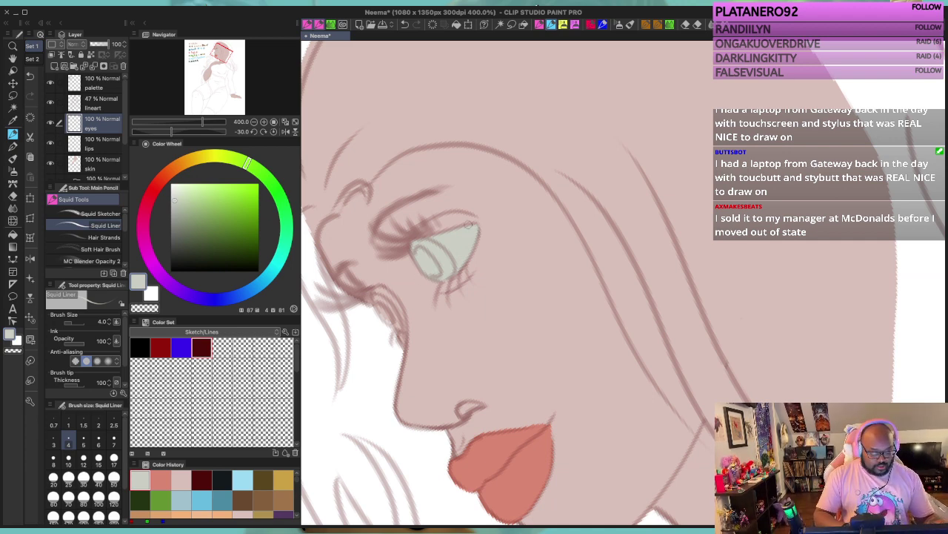
Step: Reduce the Squid Liner to size 2 and outline the far eye in light grey
{"action": "key", "text": "bracketleft"}
{"action": "key", "text": "bracketleft"}
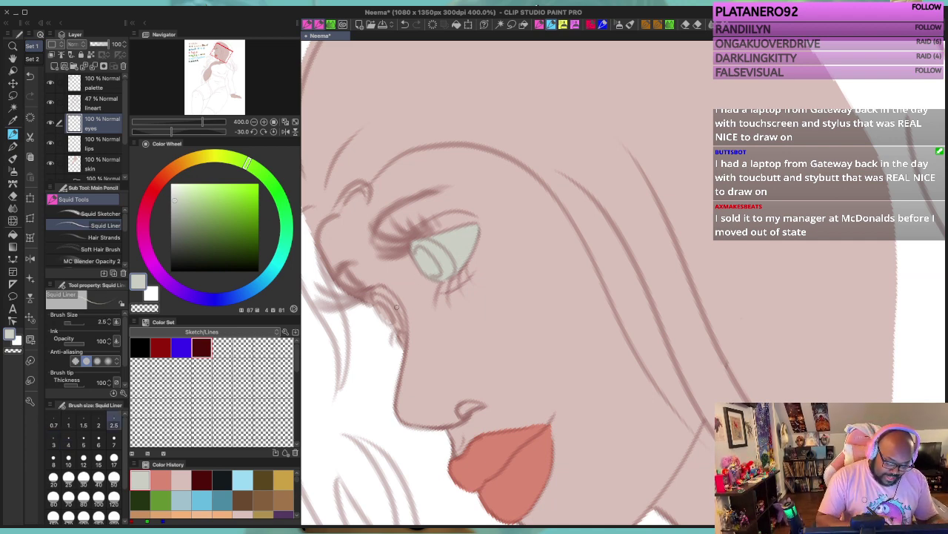
{"action": "key", "text": "bracketleft"}
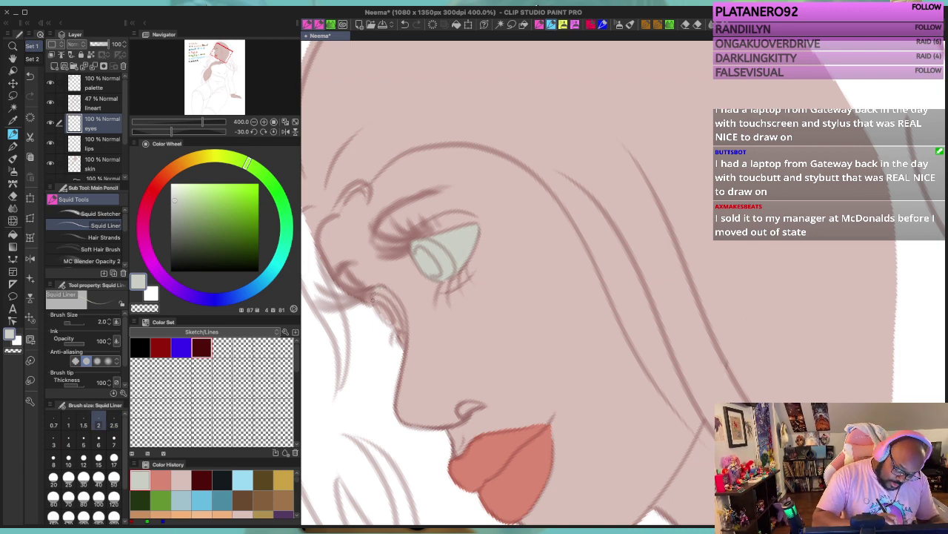
{"action": "left_click_drag", "start_coordinate": [373, 300], "coordinate": [397, 327]}
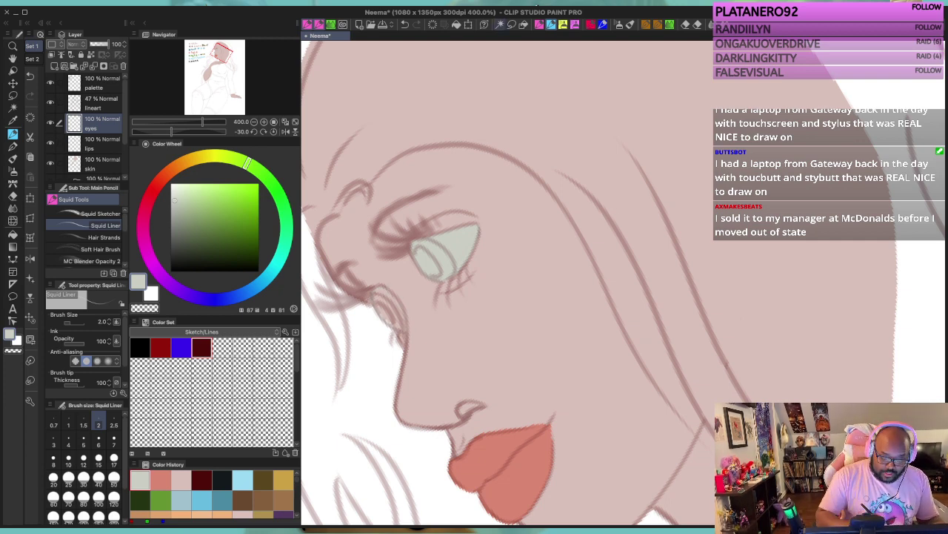
{"action": "left_click", "coordinate": [500, 24]}
{"action": "left_click", "coordinate": [537, 174]}
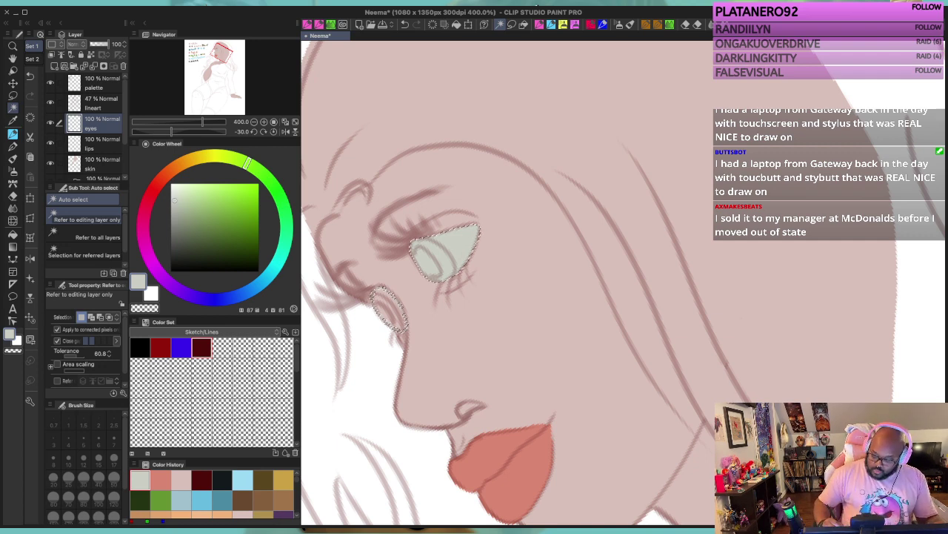
{"action": "key", "text": "ctrl+d"}
{"action": "left_click", "coordinate": [536, 175]}
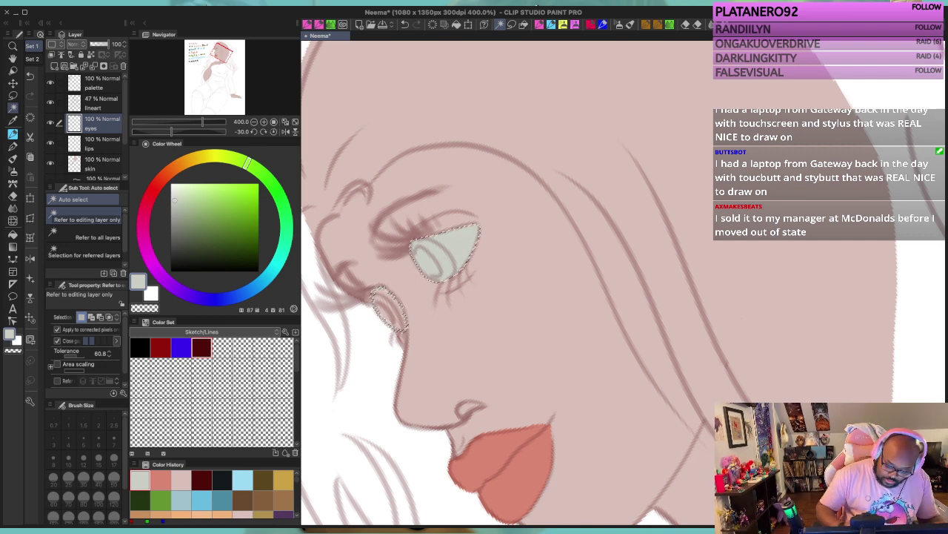
{"action": "key", "text": "ctrl+d"}
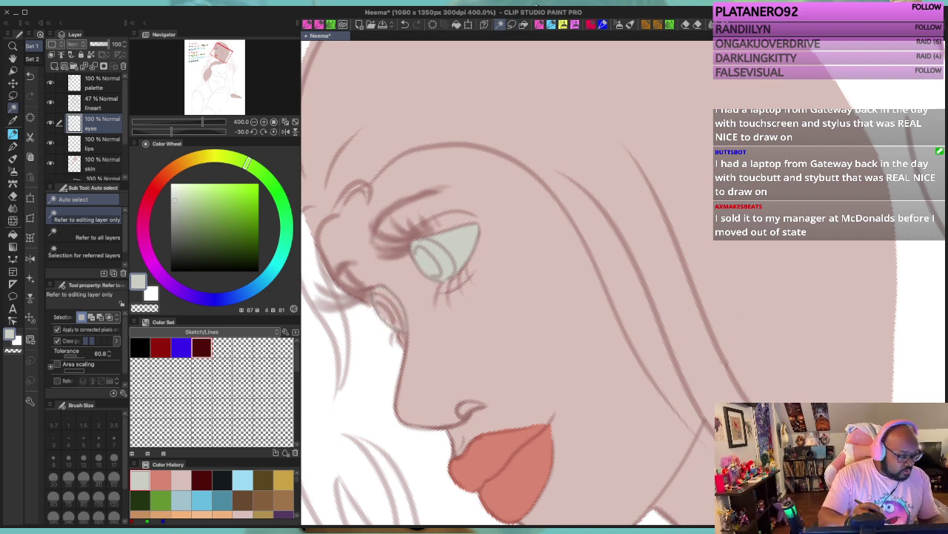
Step: Enlarge the Squid Liner to size 6 and paint the far eye's interior light grey
{"action": "key", "text": "p"}
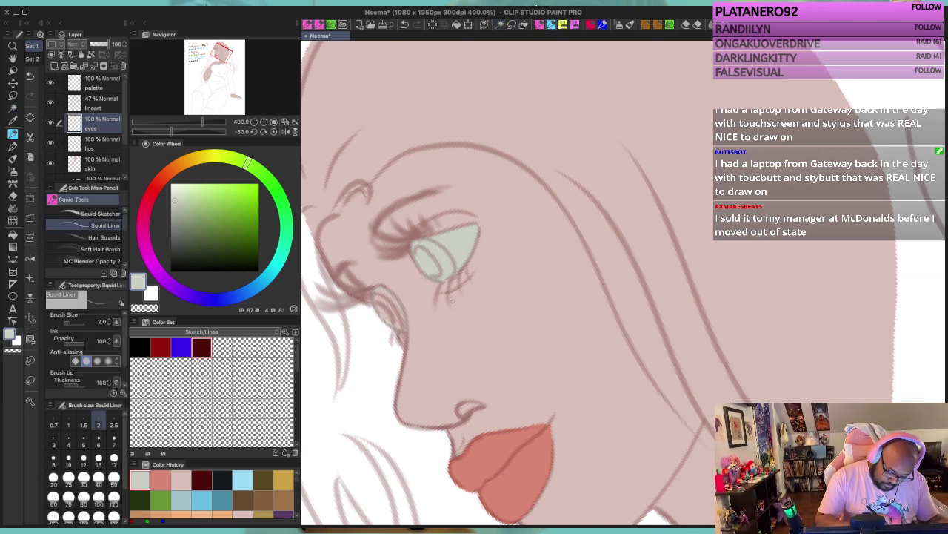
{"action": "key", "text": "bracketright"}
{"action": "key", "text": "bracketleft"}
{"action": "key", "text": "bracketright"}
{"action": "key", "text": "bracketright"}
{"action": "key", "text": "bracketright"}
{"action": "key", "text": "bracketright"}
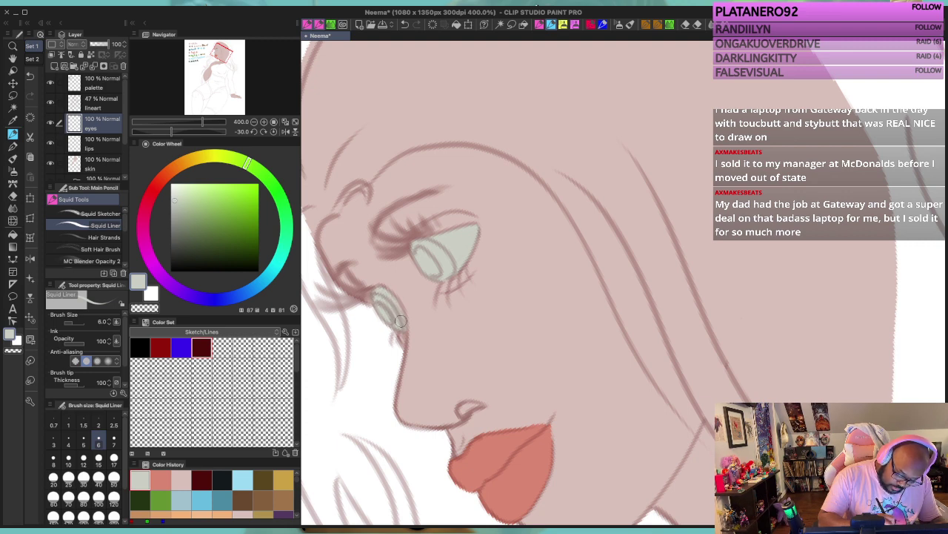
{"action": "mouse_move", "coordinate": [382, 312]}
{"action": "left_mouse_down"}
{"action": "mouse_move", "coordinate": [377, 293]}
{"action": "mouse_move", "coordinate": [384, 317]}
{"action": "left_mouse_up"}
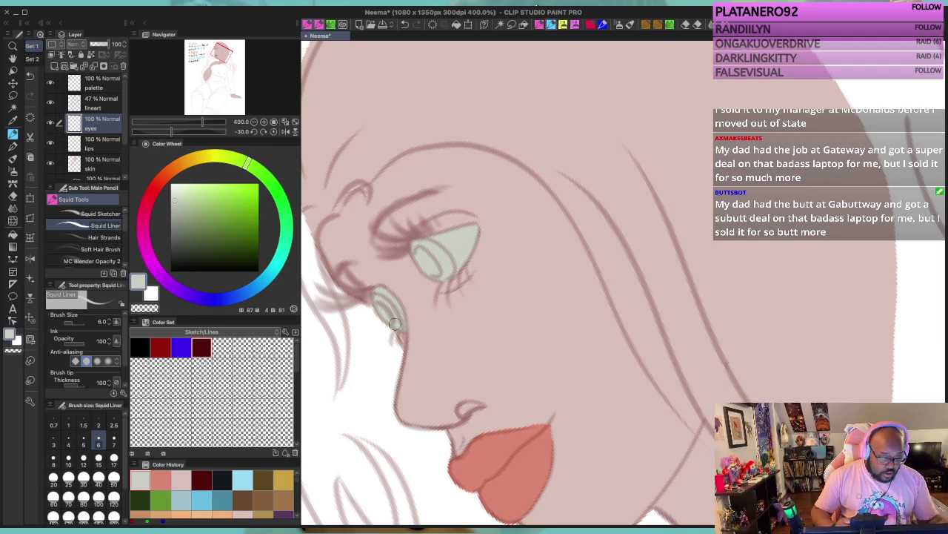
{"action": "scroll", "coordinate": [395, 324], "scroll_direction": "up", "scroll_amount": 6}
{"action": "scroll", "coordinate": [395, 324], "scroll_direction": "down", "scroll_amount": 10}
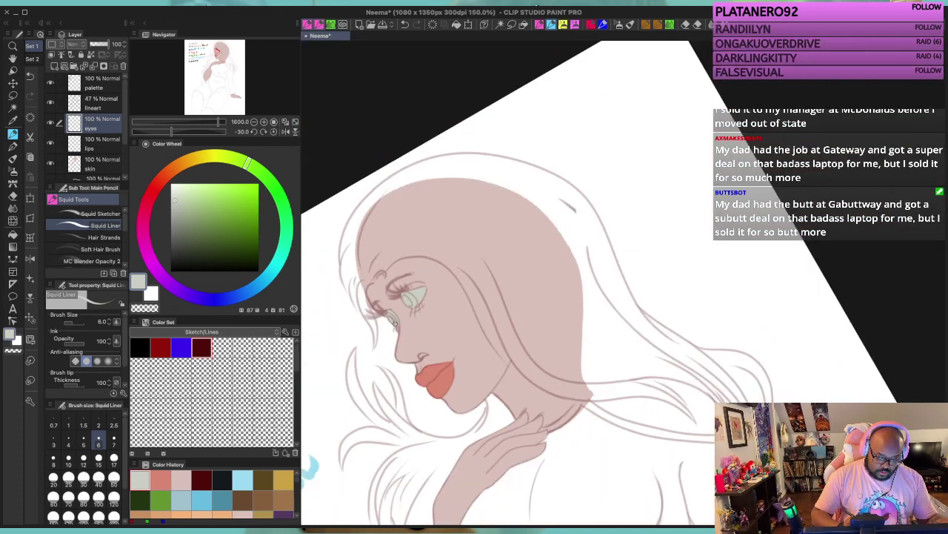
Step: Sample the green of the eyes label in the palette and add a new layer clipped to the eyes layer
{"action": "left_click_drag", "start_coordinate": [487, 345], "coordinate": [649, 271]}
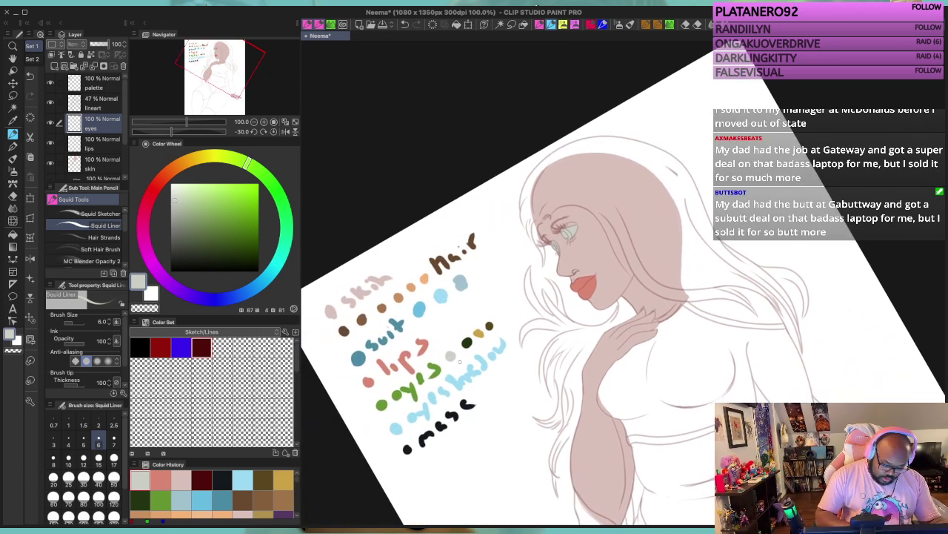
{"action": "key", "text": "alt"}
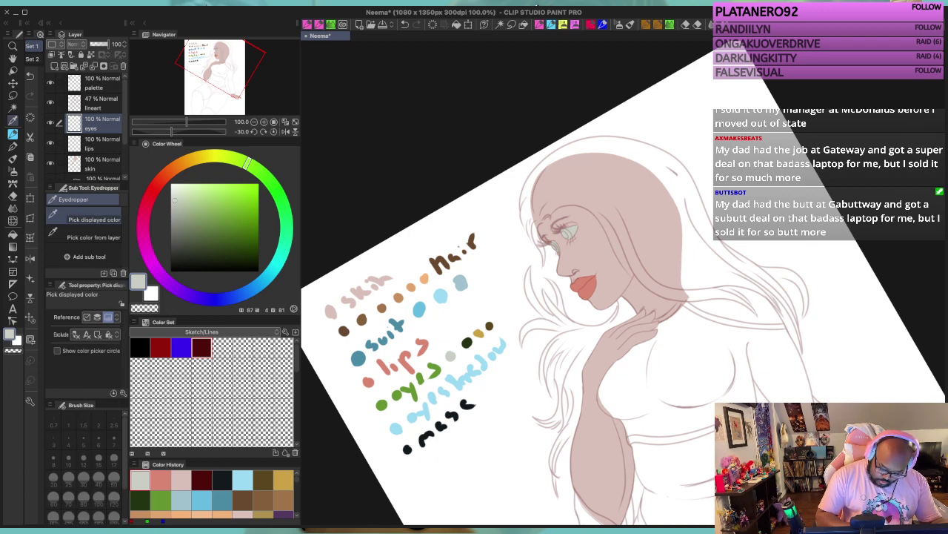
{"action": "left_click", "coordinate": [442, 375], "text": "alt"}
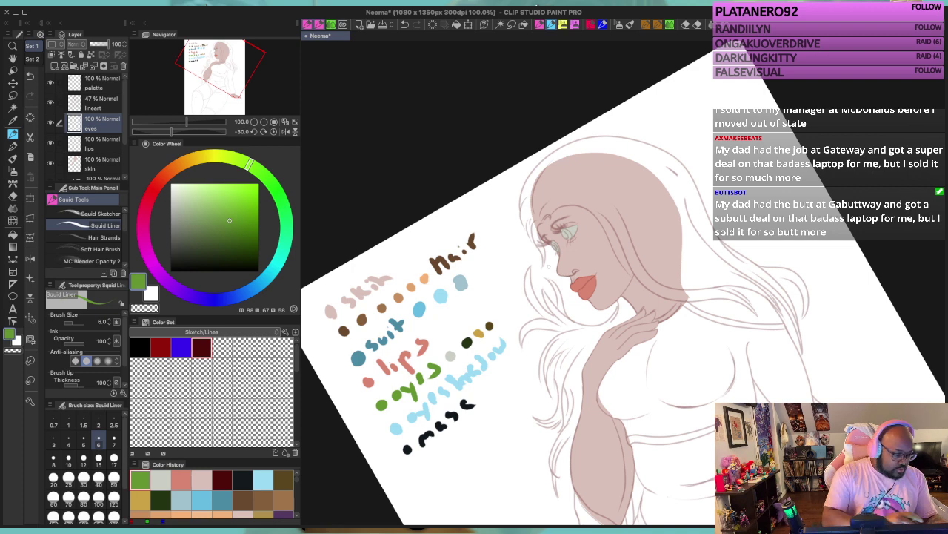
{"action": "left_click", "coordinate": [54, 66]}
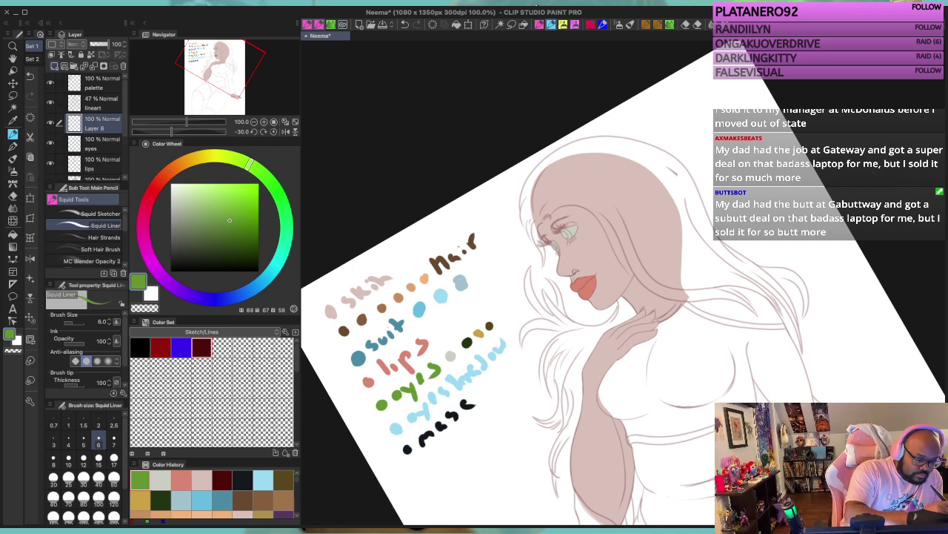
{"action": "left_click", "coordinate": [51, 55]}
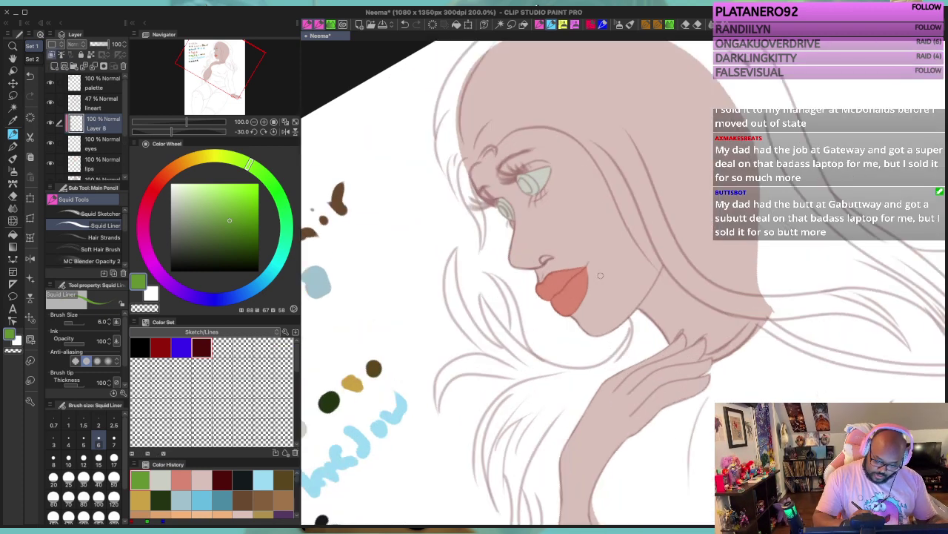
Step: Paint the irises of both eyes green with the Squid Liner on the clipped layer
{"action": "key", "text": "ctrl+plus"}
{"action": "key", "text": "ctrl+plus"}
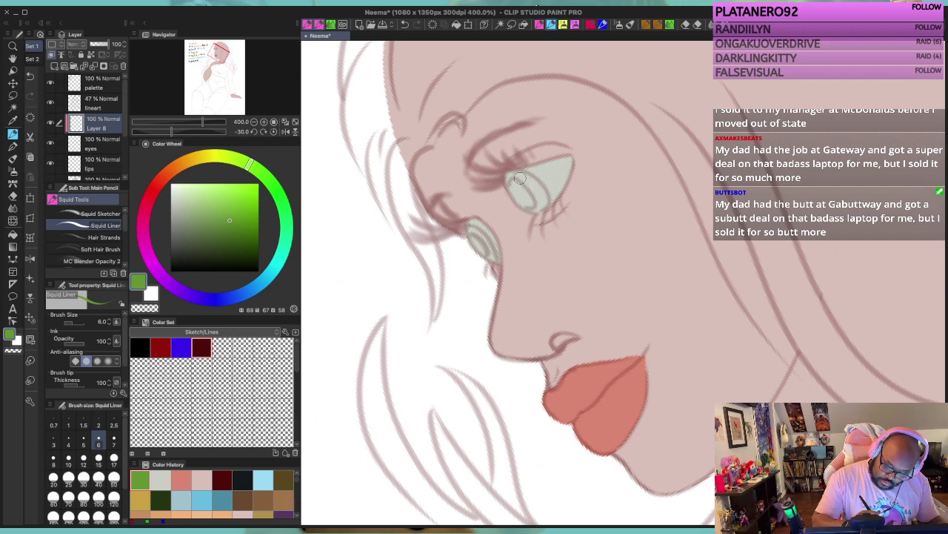
{"action": "mouse_move", "coordinate": [521, 178]}
{"action": "left_mouse_down"}
{"action": "mouse_move", "coordinate": [541, 192]}
{"action": "mouse_move", "coordinate": [529, 176]}
{"action": "mouse_move", "coordinate": [511, 175]}
{"action": "mouse_move", "coordinate": [511, 185]}
{"action": "mouse_move", "coordinate": [506, 178]}
{"action": "mouse_move", "coordinate": [532, 212]}
{"action": "mouse_move", "coordinate": [546, 207]}
{"action": "mouse_move", "coordinate": [526, 192]}
{"action": "left_mouse_up"}
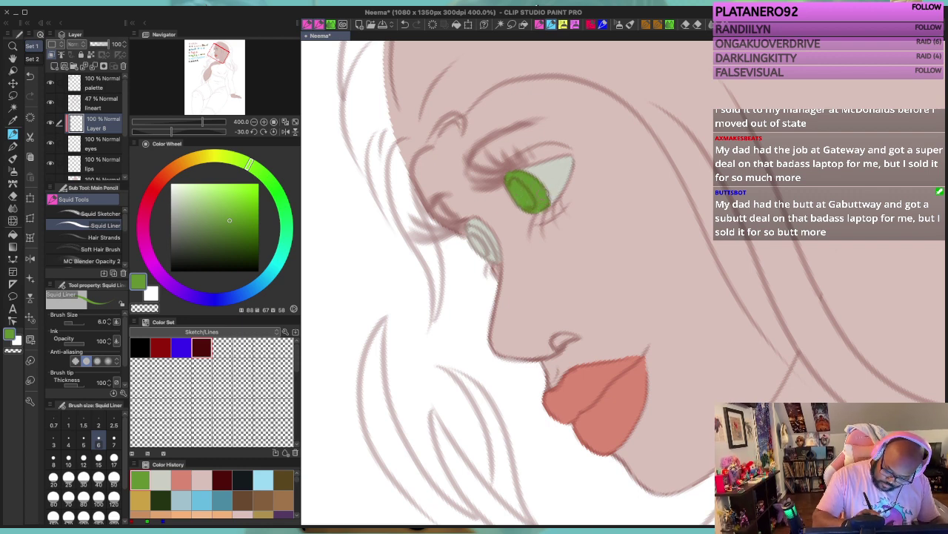
{"action": "mouse_move", "coordinate": [478, 237]}
{"action": "left_mouse_down"}
{"action": "mouse_move", "coordinate": [466, 228]}
{"action": "mouse_move", "coordinate": [494, 255]}
{"action": "mouse_move", "coordinate": [477, 238]}
{"action": "left_mouse_up"}
Step: Sample the gold eye swatch and add another clipped layer above the green irises with its blend mode set to Add
{"action": "scroll", "coordinate": [476, 236], "scroll_direction": "down", "scroll_amount": 4}
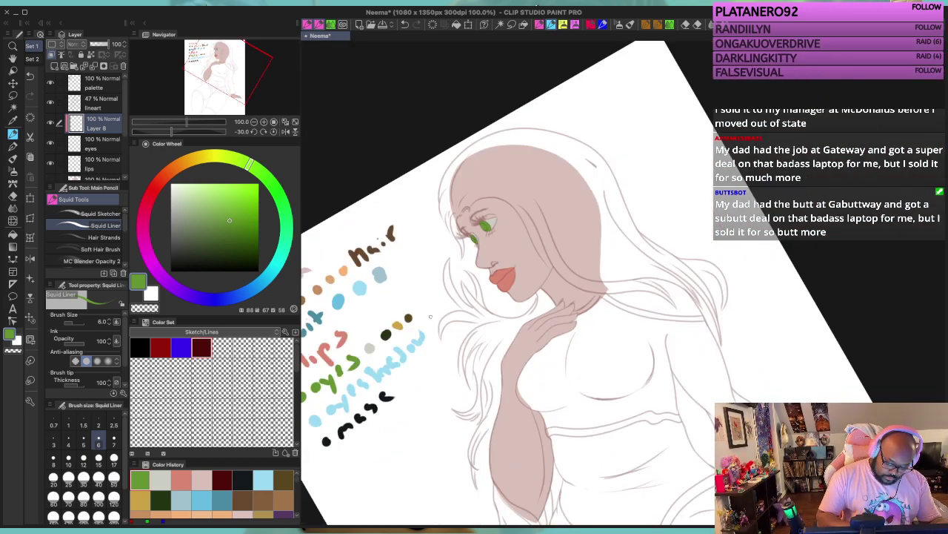
{"action": "key", "text": "i"}
{"action": "left_click", "coordinate": [398, 325]}
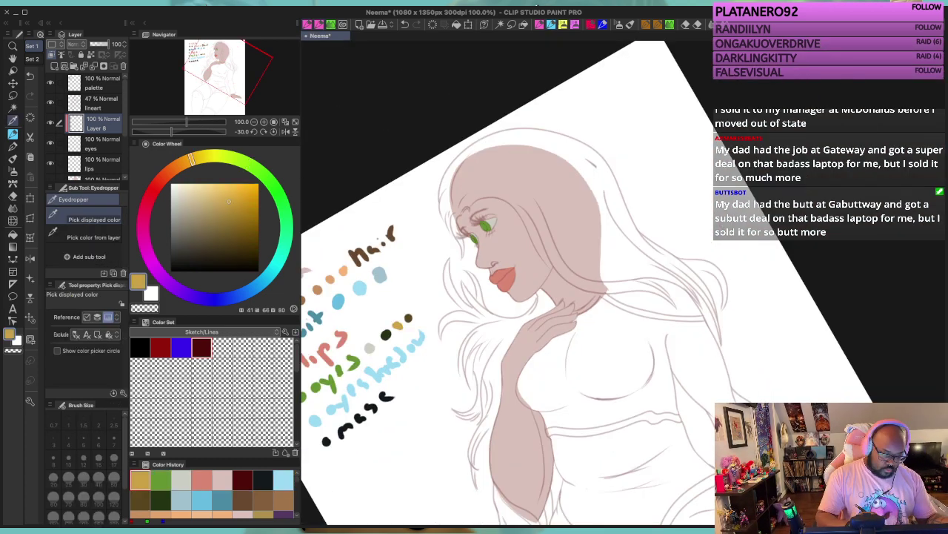
{"action": "scroll", "coordinate": [493, 224], "scroll_direction": "up", "scroll_amount": 2}
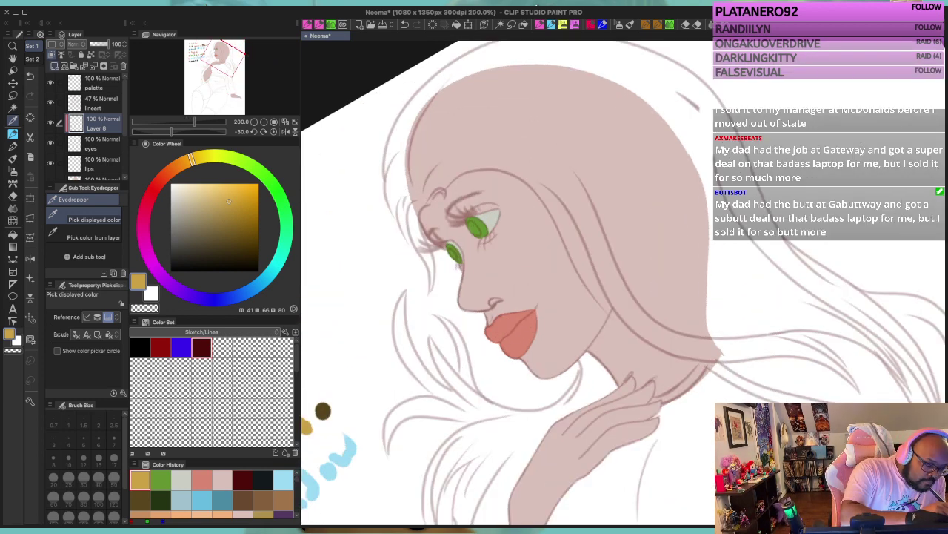
{"action": "key", "text": "ctrl+shift+n"}
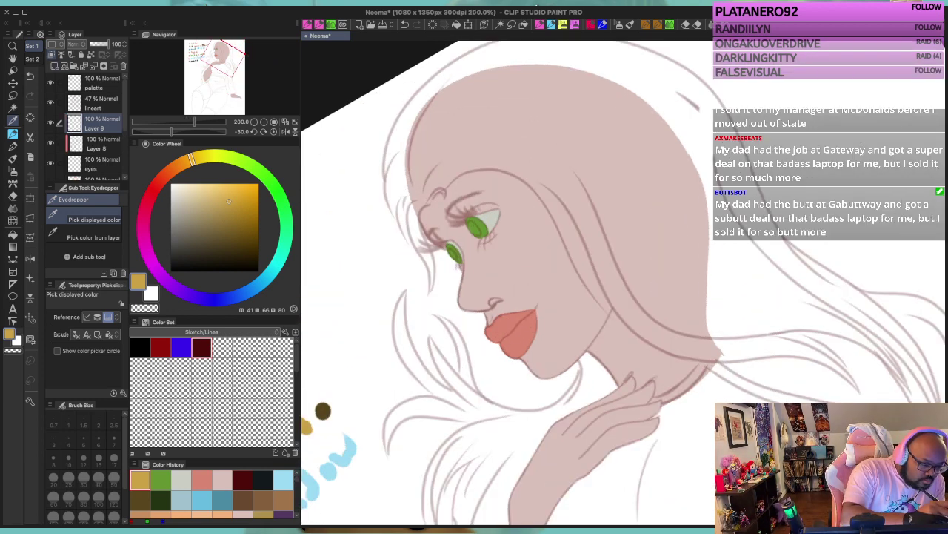
{"action": "left_click", "coordinate": [77, 44]}
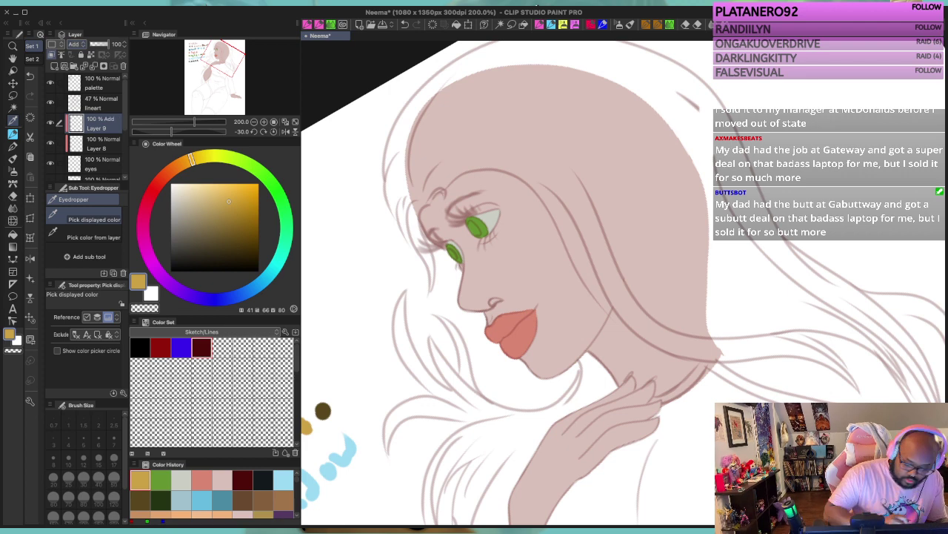
Step: Return to the Squid Liner and reduce its brush size to 1.5 for fine iris detail
{"action": "scroll", "coordinate": [492, 233], "scroll_direction": "up", "scroll_amount": 2}
{"action": "key", "text": "p"}
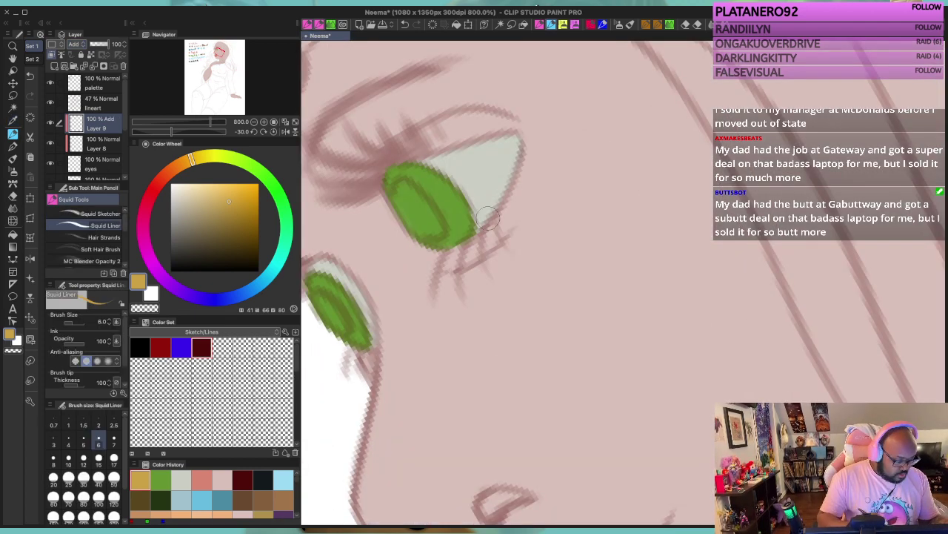
{"action": "key", "text": "bracketleft"}
{"action": "key", "text": "bracketleft"}
{"action": "key", "text": "bracketleft"}
{"action": "key", "text": "bracketleft"}
{"action": "key", "text": "bracketleft"}
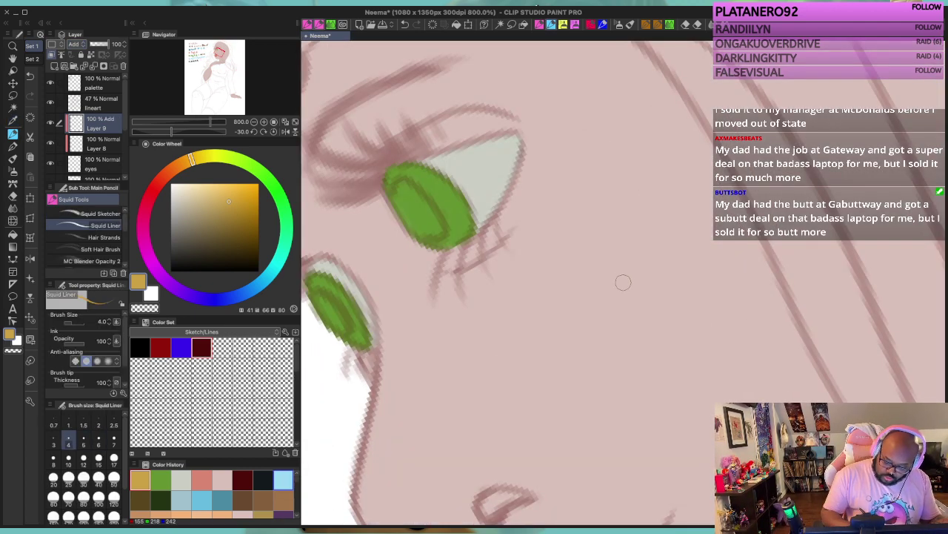
{"action": "key", "text": "bracketleft"}
{"action": "key", "text": "bracketleft"}
{"action": "key", "text": "bracketright"}
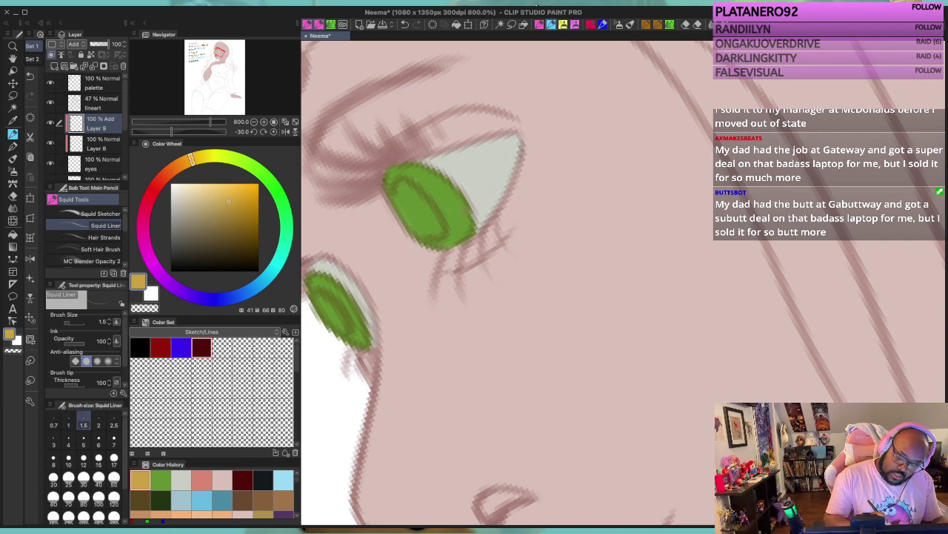
Step: Try short gold flecks across the near iris at full opacity and undo them
{"action": "mouse_move", "coordinate": [467, 206]}
{"action": "left_mouse_down"}
{"action": "mouse_move", "coordinate": [446, 222]}
{"action": "mouse_move", "coordinate": [447, 200]}
{"action": "left_mouse_up"}
{"action": "left_click_drag", "start_coordinate": [451, 197], "coordinate": [437, 212]}
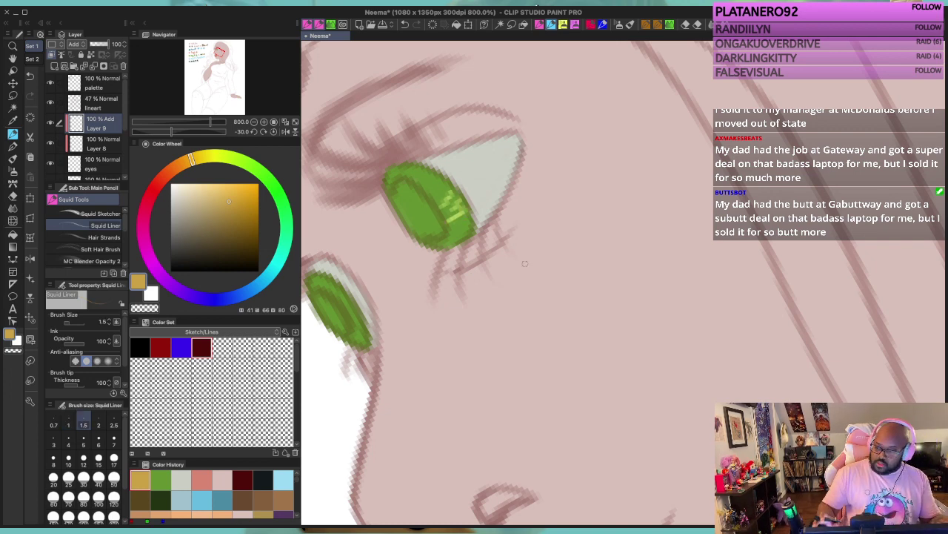
{"action": "key", "text": "ctrl+z"}
{"action": "key", "text": "ctrl+z"}
{"action": "key", "text": "ctrl+z"}
{"action": "key", "text": "ctrl+z"}
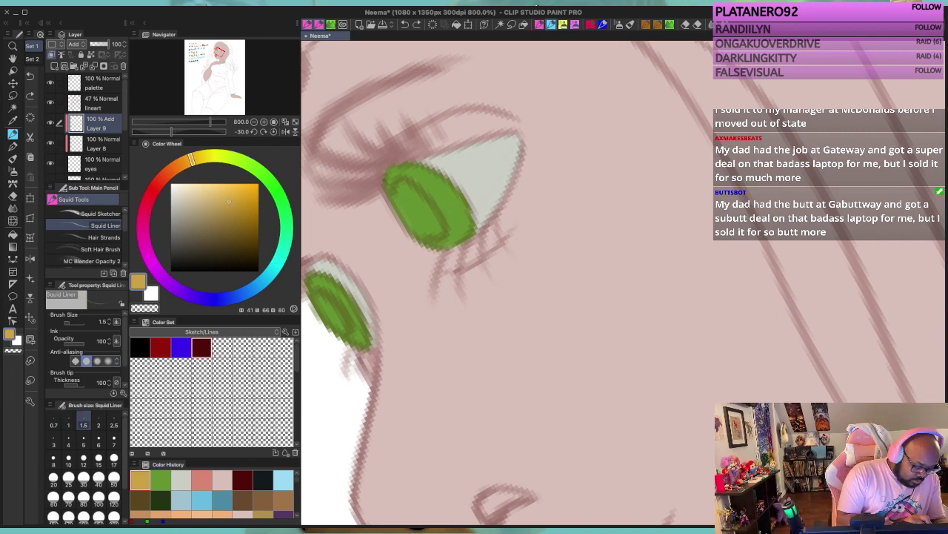
Step: Lower the Squid Liner's opacity to 40 and paint gold flecks around the near eye's iris
{"action": "left_click", "coordinate": [75, 341]}
{"action": "left_click_drag", "start_coordinate": [75, 342], "coordinate": [71, 342]}
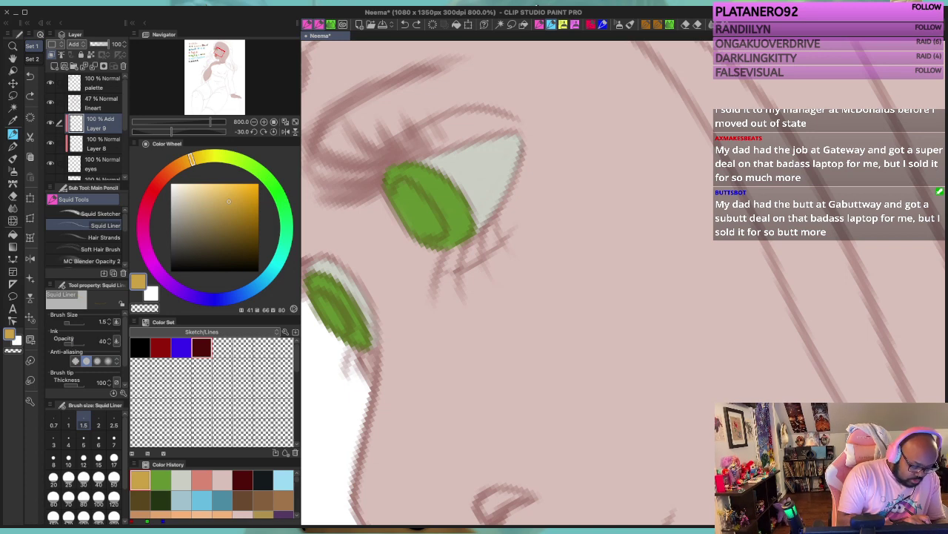
{"action": "mouse_move", "coordinate": [453, 184]}
{"action": "left_mouse_down"}
{"action": "mouse_move", "coordinate": [457, 219]}
{"action": "mouse_move", "coordinate": [474, 217]}
{"action": "mouse_move", "coordinate": [448, 225]}
{"action": "mouse_move", "coordinate": [471, 229]}
{"action": "mouse_move", "coordinate": [445, 246]}
{"action": "mouse_move", "coordinate": [431, 186]}
{"action": "left_mouse_up"}
{"action": "mouse_move", "coordinate": [430, 174]}
{"action": "left_mouse_down"}
{"action": "mouse_move", "coordinate": [426, 183]}
{"action": "mouse_move", "coordinate": [397, 172]}
{"action": "mouse_move", "coordinate": [387, 186]}
{"action": "left_mouse_up"}
Step: Reduce the Squid Liner to size 1 and paint matching gold flecks around the far eye's iris
{"action": "key", "text": "bracketleft"}
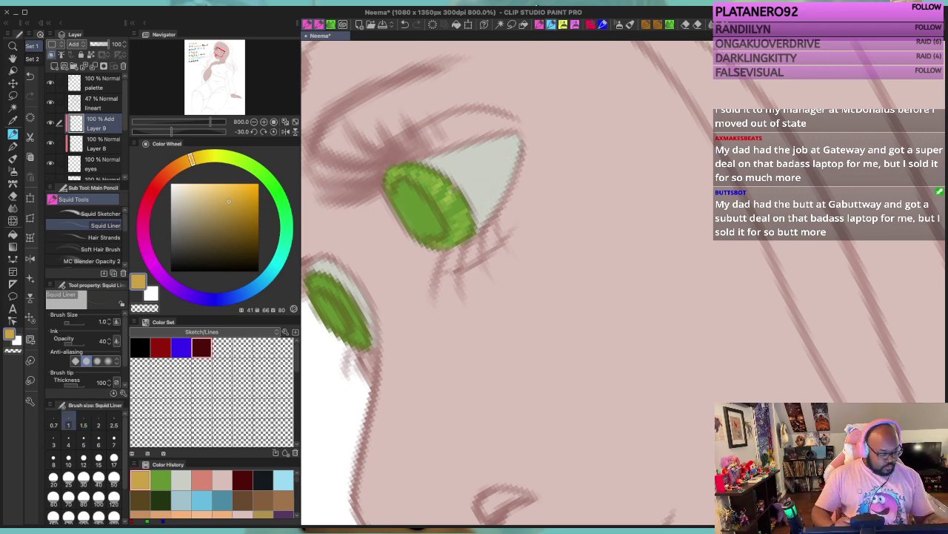
{"action": "scroll", "coordinate": [453, 190], "scroll_direction": "down", "scroll_amount": 7}
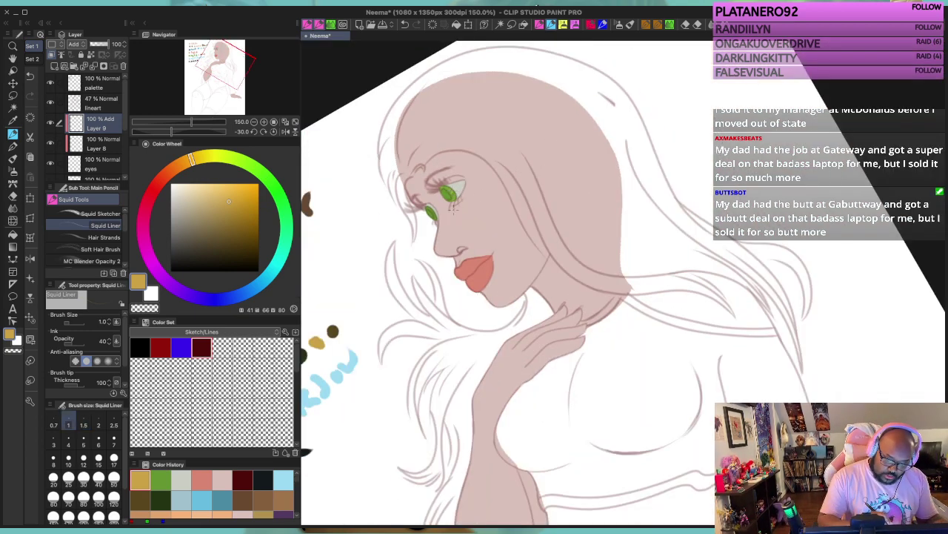
{"action": "scroll", "coordinate": [452, 209], "scroll_direction": "up", "scroll_amount": 6}
{"action": "scroll", "coordinate": [452, 210], "scroll_direction": "down", "scroll_amount": 2}
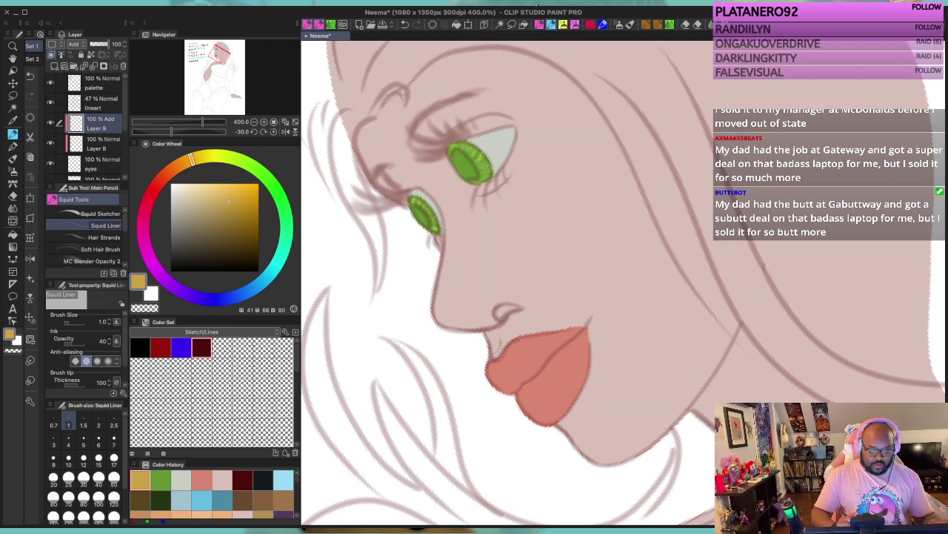
{"action": "scroll", "coordinate": [467, 138], "scroll_direction": "down", "scroll_amount": 4}
{"action": "scroll", "coordinate": [468, 138], "scroll_direction": "up", "scroll_amount": 1}
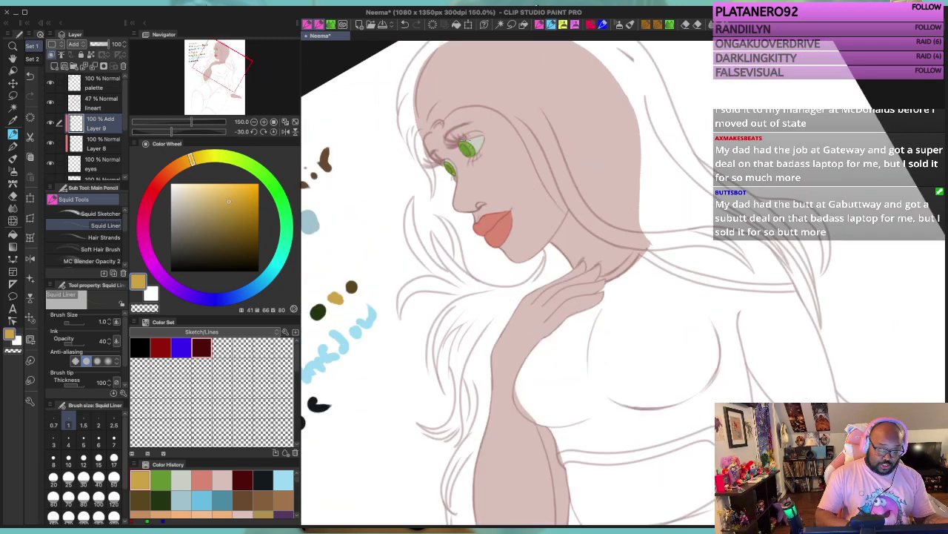
Step: Sample the dark brown eye swatch and add a clipped Multiply layer between the green iris layer and the gold Add layer
{"action": "left_click_drag", "start_coordinate": [468, 138], "coordinate": [490, 145]}
{"action": "left_click_drag", "start_coordinate": [491, 321], "coordinate": [610, 349]}
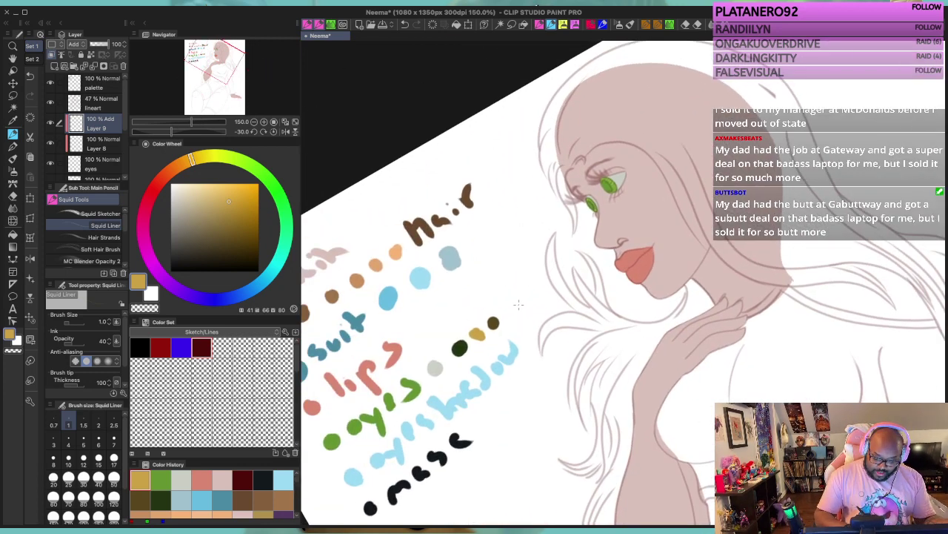
{"action": "key", "text": "i"}
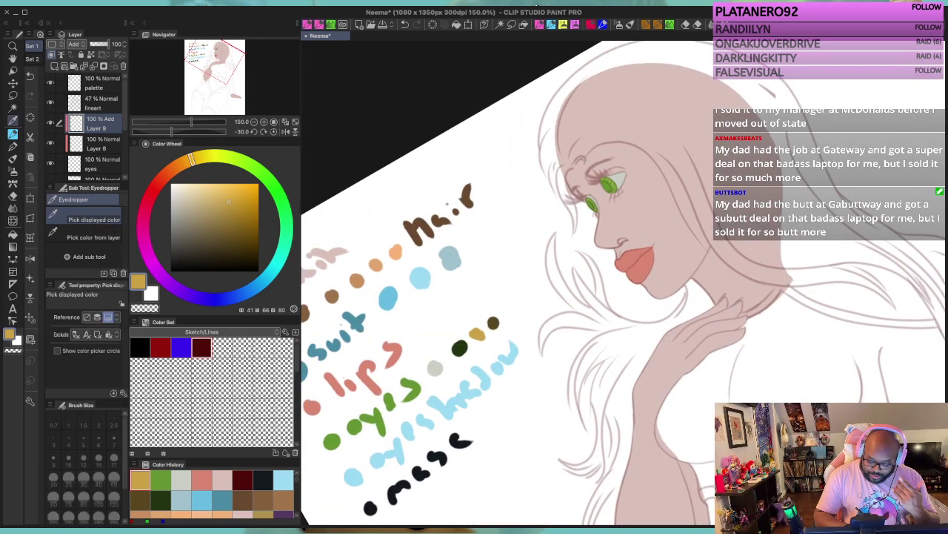
{"action": "left_click", "coordinate": [494, 323]}
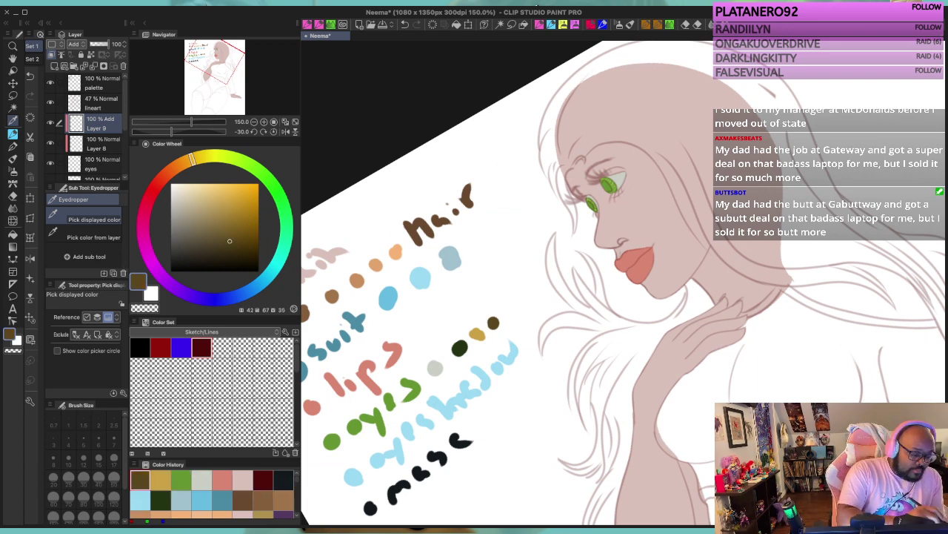
{"action": "left_click", "coordinate": [98, 144]}
{"action": "left_click", "coordinate": [54, 65]}
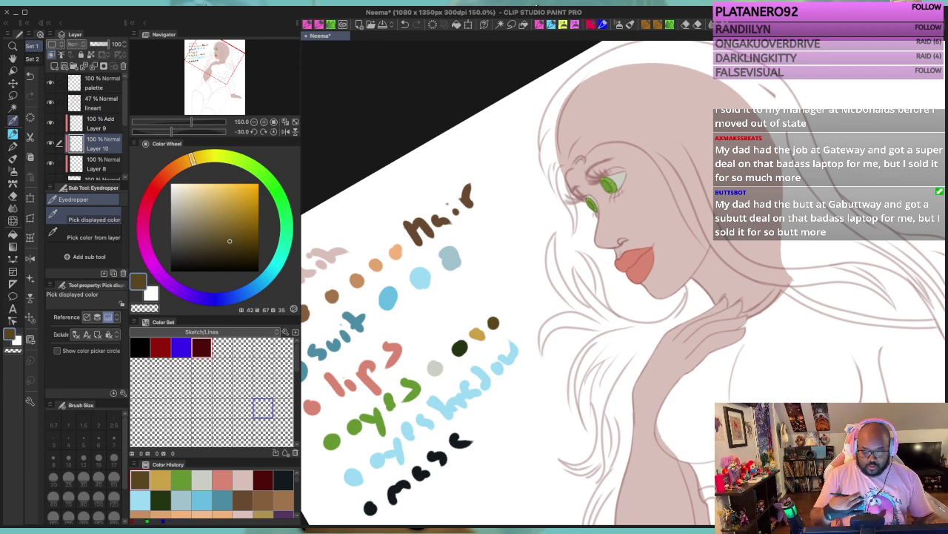
{"action": "key", "text": "ctrl+plus"}
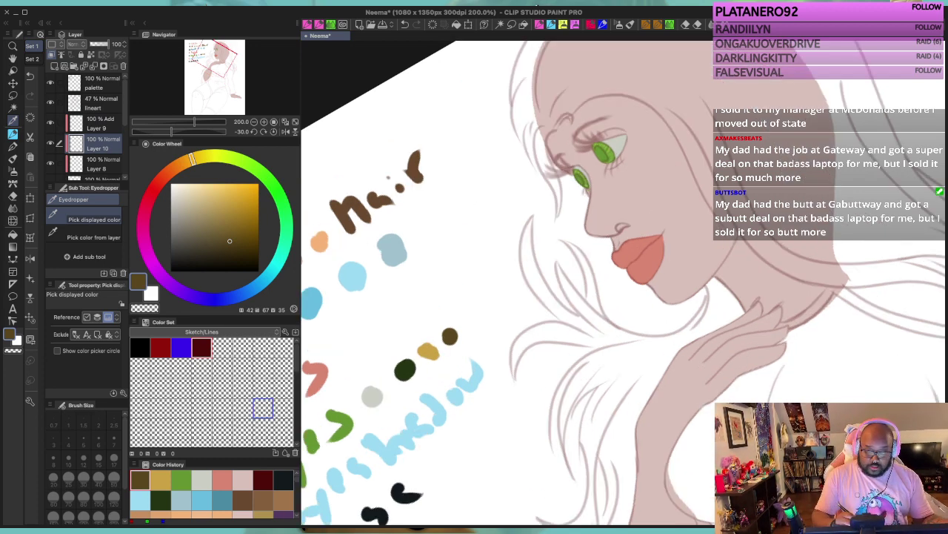
{"action": "key", "text": "ctrl+plus"}
{"action": "key", "text": "ctrl+plus"}
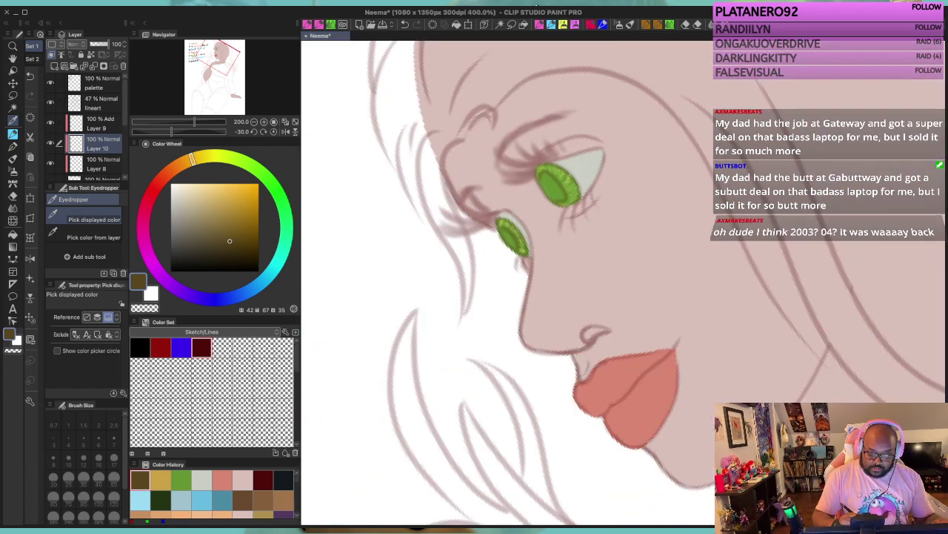
{"action": "key", "text": "p"}
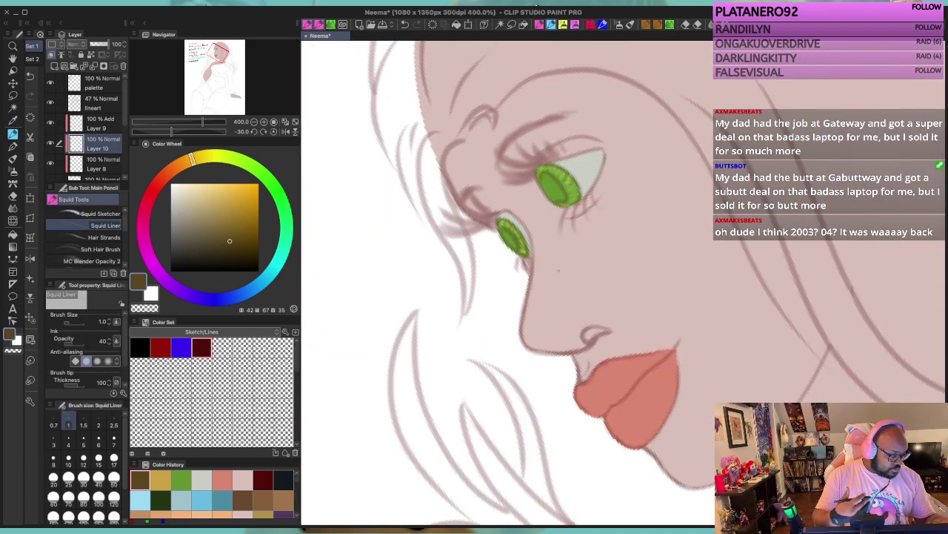
{"action": "scroll", "coordinate": [559, 270], "scroll_direction": "up", "scroll_amount": 2}
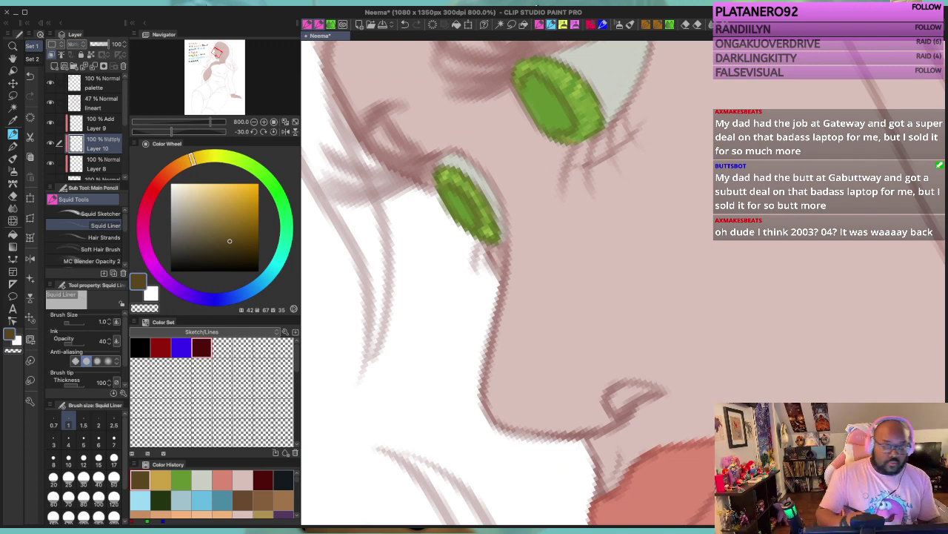
Step: Set the Squid Liner to size 1.5 and paint dark brown shading flecks around the irises of both eyes
{"action": "left_click_drag", "start_coordinate": [575, 120], "coordinate": [587, 115]}
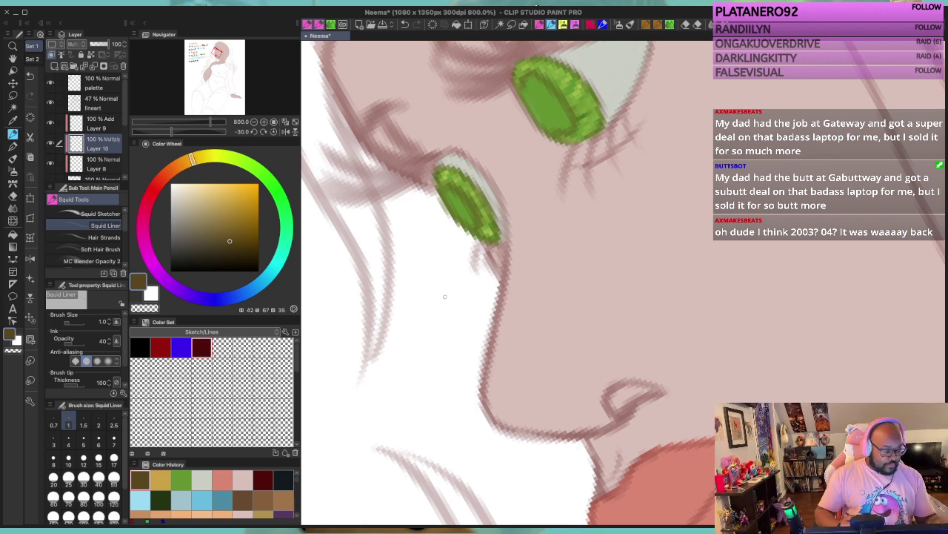
{"action": "key", "text": "bracketleft"}
{"action": "key", "text": "bracketright"}
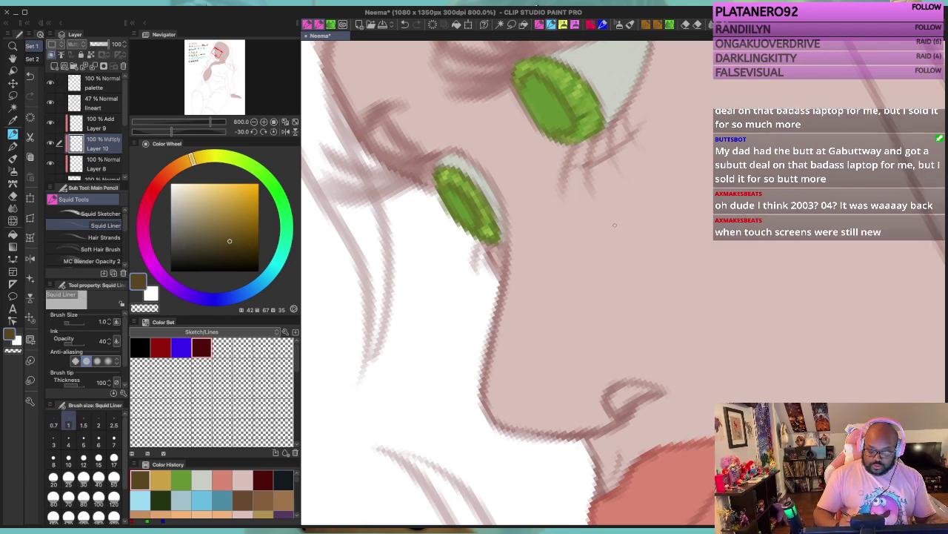
{"action": "key", "text": "bracketright"}
{"action": "key", "text": "bracketleft"}
{"action": "key", "text": "bracketright"}
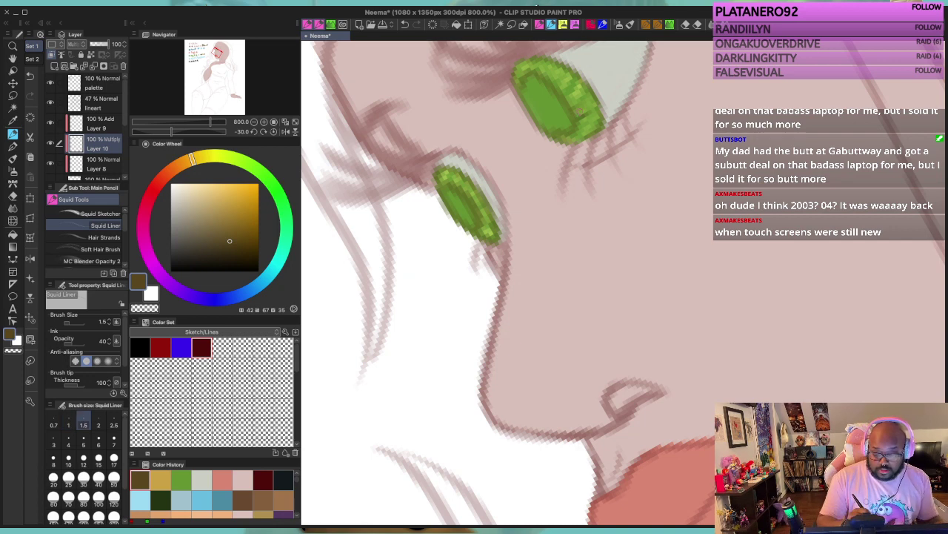
{"action": "mouse_move", "coordinate": [568, 96]}
{"action": "left_mouse_down"}
{"action": "mouse_move", "coordinate": [570, 74]}
{"action": "mouse_move", "coordinate": [549, 77]}
{"action": "mouse_move", "coordinate": [527, 57]}
{"action": "mouse_move", "coordinate": [519, 81]}
{"action": "left_mouse_up"}
{"action": "mouse_move", "coordinate": [574, 130]}
{"action": "left_mouse_down"}
{"action": "mouse_move", "coordinate": [598, 128]}
{"action": "mouse_move", "coordinate": [574, 117]}
{"action": "mouse_move", "coordinate": [598, 95]}
{"action": "mouse_move", "coordinate": [572, 106]}
{"action": "mouse_move", "coordinate": [574, 87]}
{"action": "mouse_move", "coordinate": [560, 93]}
{"action": "mouse_move", "coordinate": [539, 64]}
{"action": "left_mouse_up"}
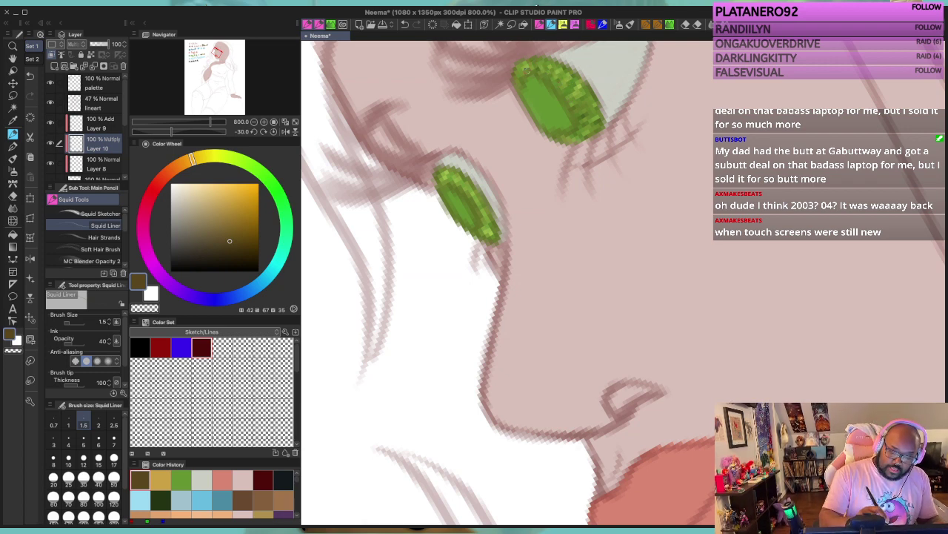
{"action": "left_click_drag", "start_coordinate": [573, 138], "coordinate": [586, 130]}
{"action": "mouse_move", "coordinate": [484, 243]}
{"action": "left_mouse_down"}
{"action": "mouse_move", "coordinate": [495, 220]}
{"action": "mouse_move", "coordinate": [480, 220]}
{"action": "mouse_move", "coordinate": [489, 209]}
{"action": "mouse_move", "coordinate": [459, 192]}
{"action": "mouse_move", "coordinate": [475, 186]}
{"action": "mouse_move", "coordinate": [478, 210]}
{"action": "left_mouse_up"}
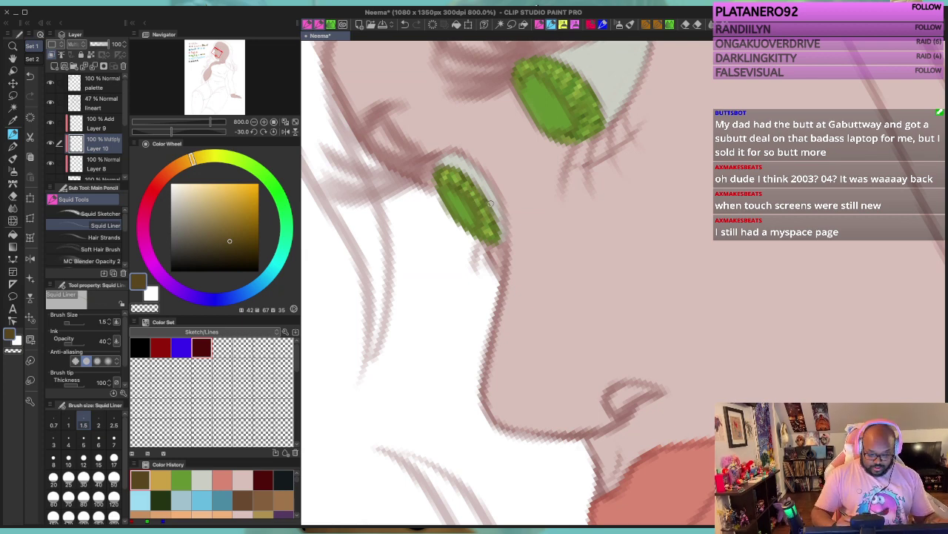
Step: Sample the dark green swatch beside the eyes label and set the Squid Liner to size 3
{"action": "scroll", "coordinate": [491, 203], "scroll_direction": "down", "scroll_amount": 5}
{"action": "scroll", "coordinate": [629, 273], "scroll_direction": "down", "scroll_amount": 1}
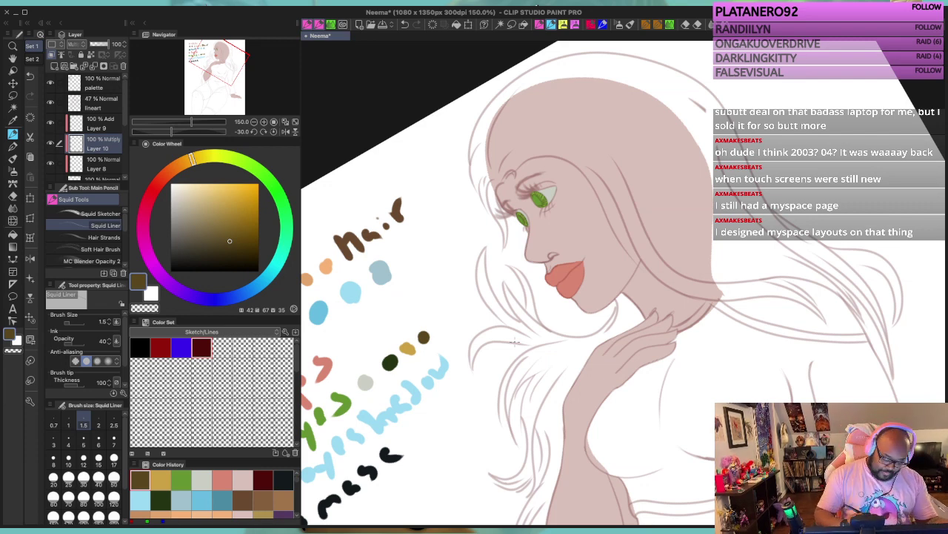
{"action": "left_click_drag", "start_coordinate": [503, 360], "coordinate": [572, 330]}
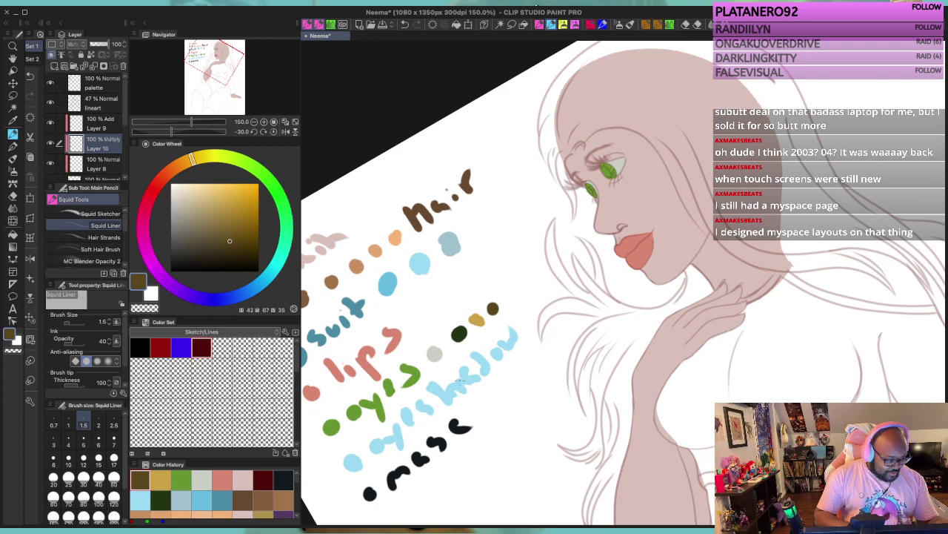
{"action": "left_click", "coordinate": [458, 334], "text": "alt"}
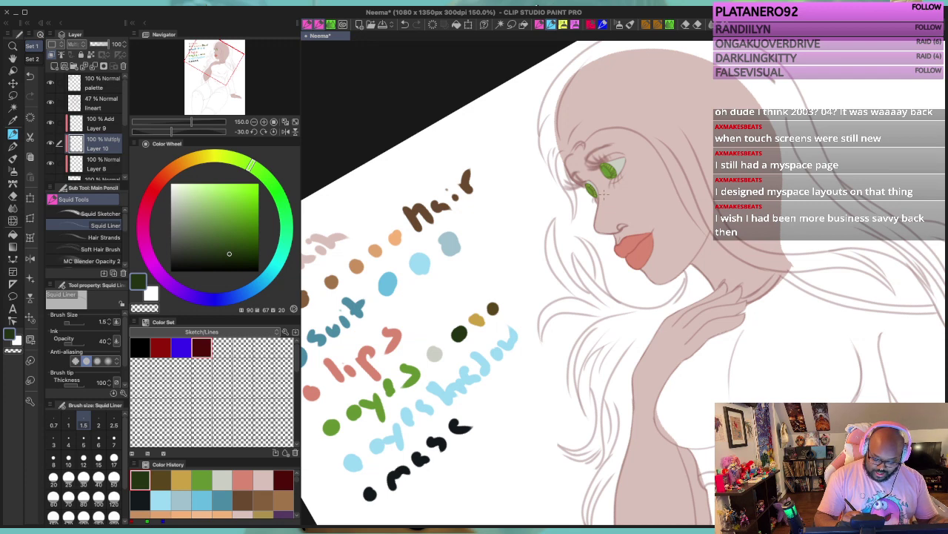
{"action": "key", "text": "bracketright"}
{"action": "key", "text": "bracketright"}
{"action": "key", "text": "bracketright"}
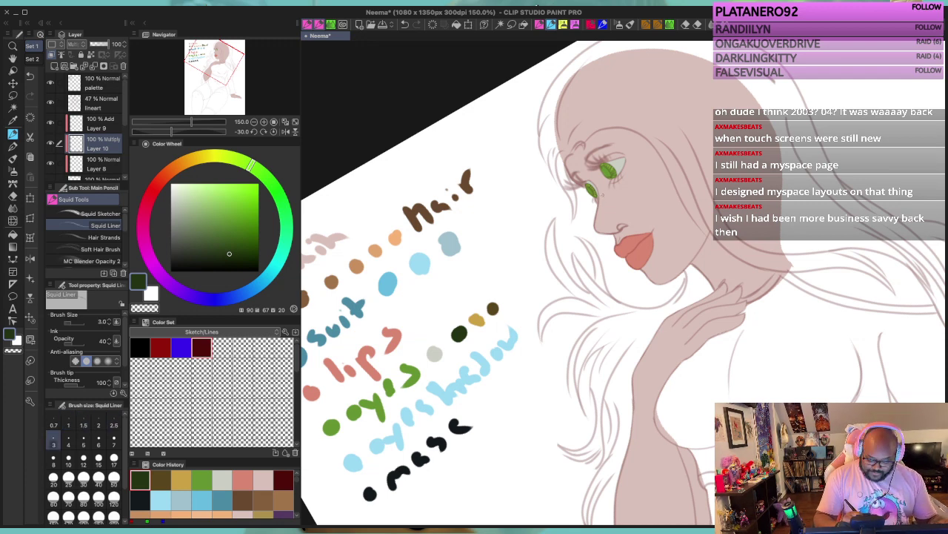
Step: Test a dark green pupil stroke on the near eye, and add a new clipped Normal layer above the gold Add layer
{"action": "scroll", "coordinate": [605, 191], "scroll_direction": "up", "scroll_amount": 5}
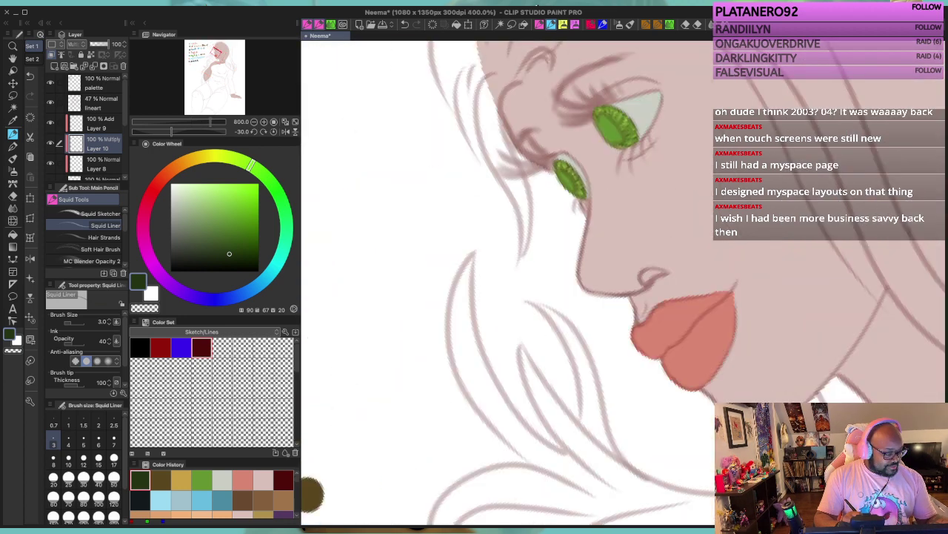
{"action": "left_click_drag", "start_coordinate": [663, 148], "coordinate": [598, 215]}
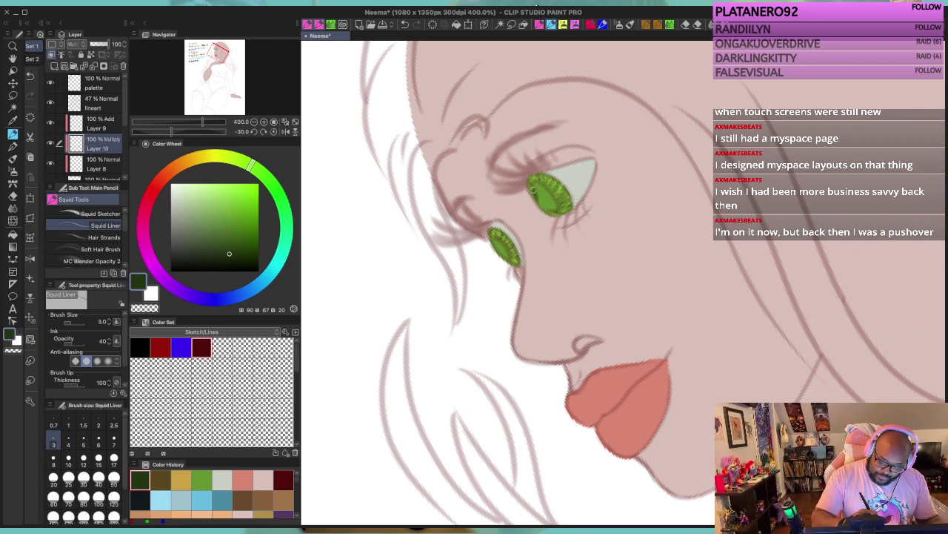
{"action": "left_click_drag", "start_coordinate": [539, 200], "coordinate": [556, 211]}
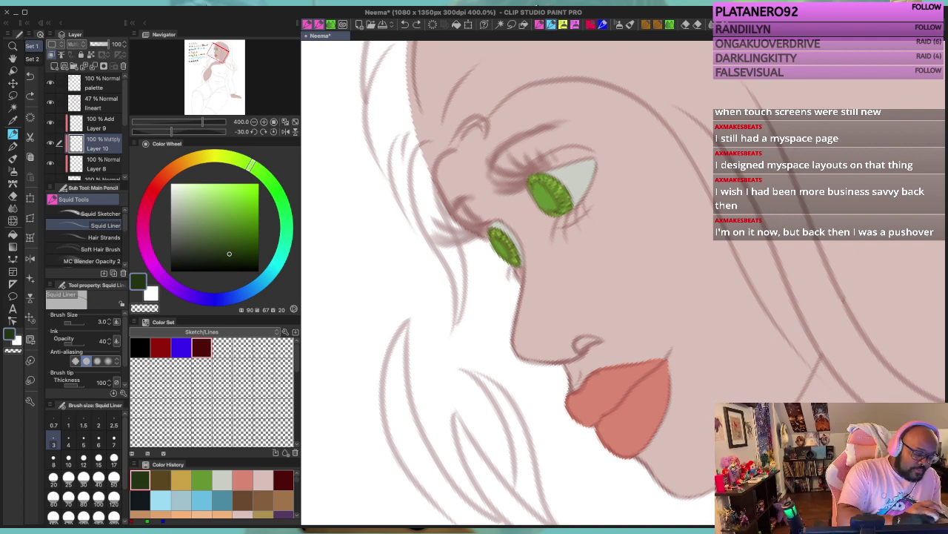
{"action": "left_click", "coordinate": [100, 123]}
{"action": "key", "text": "ctrl+shift+n"}
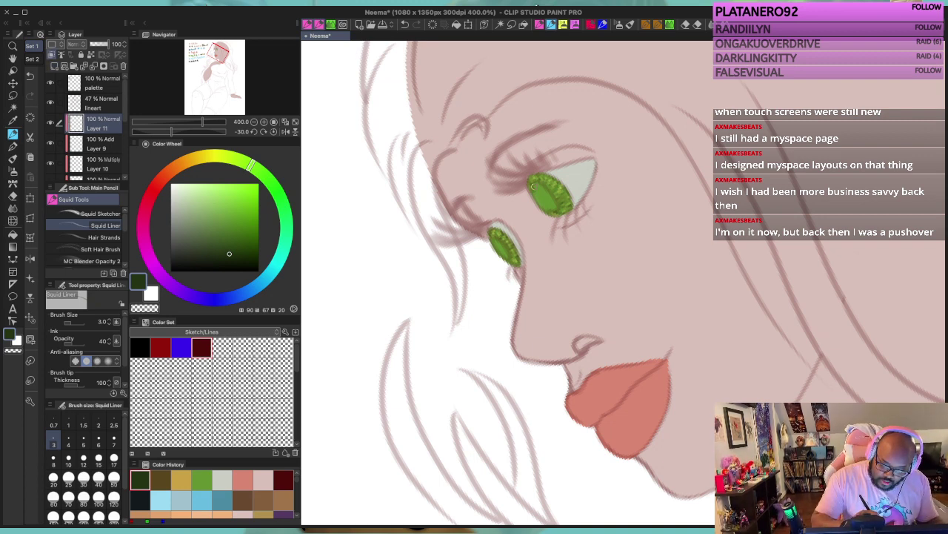
Step: Raise the Squid Liner's opacity to 100 and paint solid dark green pupils in both eyes on the new clipped layer
{"action": "left_click_drag", "start_coordinate": [532, 187], "coordinate": [546, 192]}
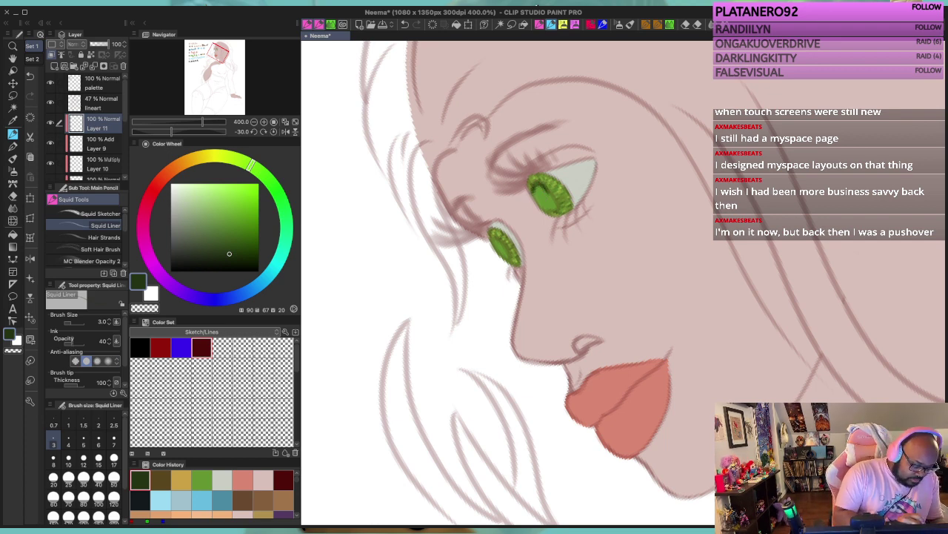
{"action": "left_click_drag", "start_coordinate": [72, 341], "coordinate": [84, 341]}
{"action": "mouse_move", "coordinate": [533, 191]}
{"action": "left_mouse_down"}
{"action": "mouse_move", "coordinate": [545, 189]}
{"action": "mouse_move", "coordinate": [554, 211]}
{"action": "mouse_move", "coordinate": [534, 186]}
{"action": "mouse_move", "coordinate": [550, 211]}
{"action": "mouse_move", "coordinate": [537, 201]}
{"action": "mouse_move", "coordinate": [545, 197]}
{"action": "left_mouse_up"}
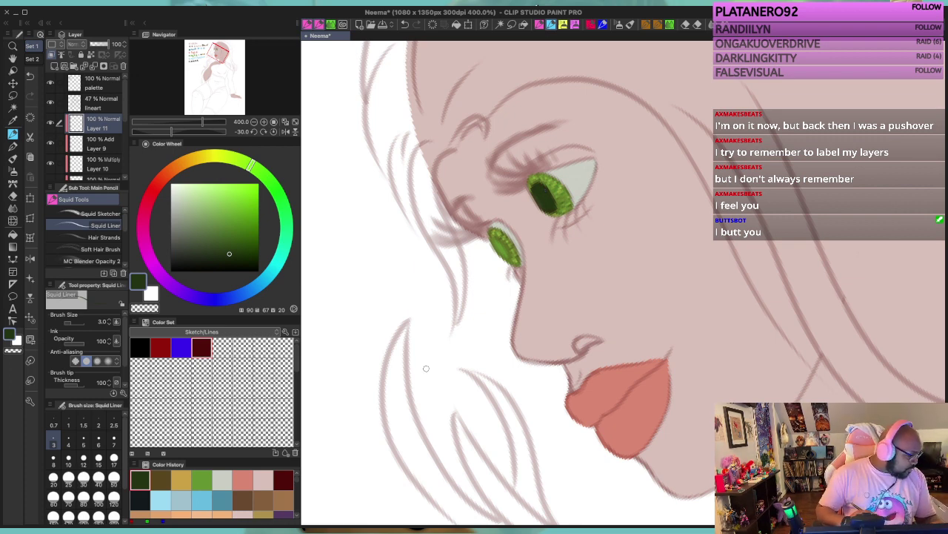
{"action": "mouse_move", "coordinate": [508, 249]}
{"action": "left_mouse_down"}
{"action": "mouse_move", "coordinate": [500, 254]}
{"action": "mouse_move", "coordinate": [499, 240]}
{"action": "mouse_move", "coordinate": [495, 256]}
{"action": "mouse_move", "coordinate": [505, 252]}
{"action": "mouse_move", "coordinate": [495, 238]}
{"action": "mouse_move", "coordinate": [506, 259]}
{"action": "mouse_move", "coordinate": [501, 234]}
{"action": "left_mouse_up"}
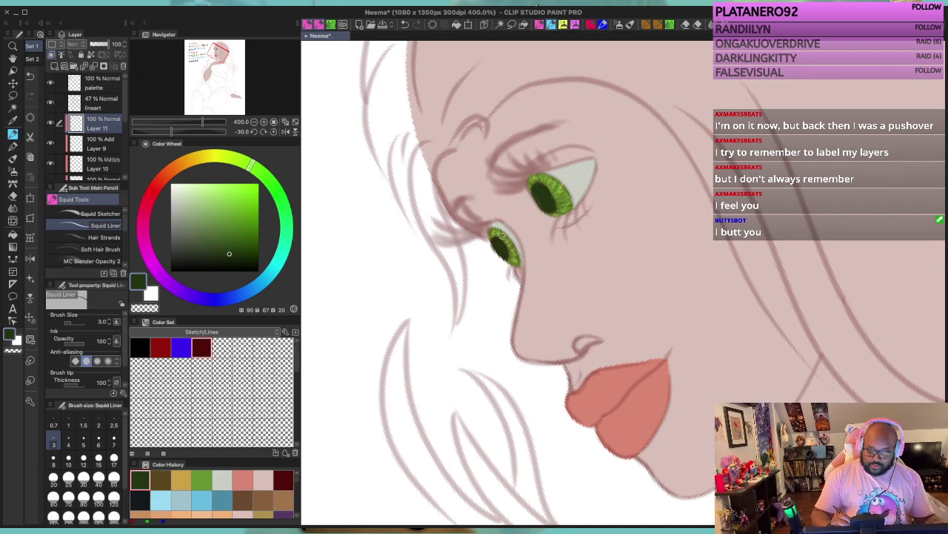
Step: Examine the painted eyes up close and against the whole figure, with the canvas turned nearly upright
{"action": "scroll", "coordinate": [684, 247], "scroll_direction": "down", "scroll_amount": 3}
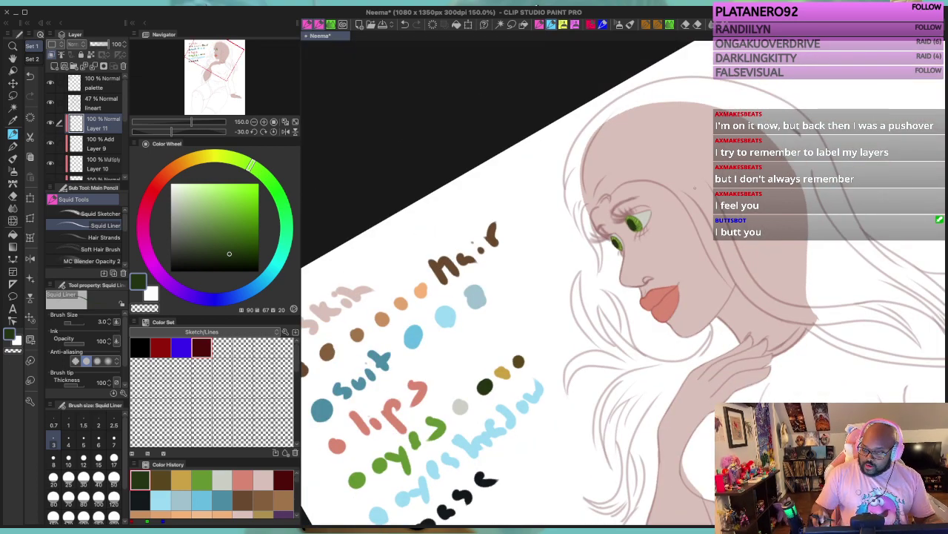
{"action": "key", "text": "^"}
{"action": "key", "text": "^"}
{"action": "key", "text": "^"}
{"action": "key", "text": "^"}
{"action": "key", "text": "^"}
{"action": "key", "text": "^"}
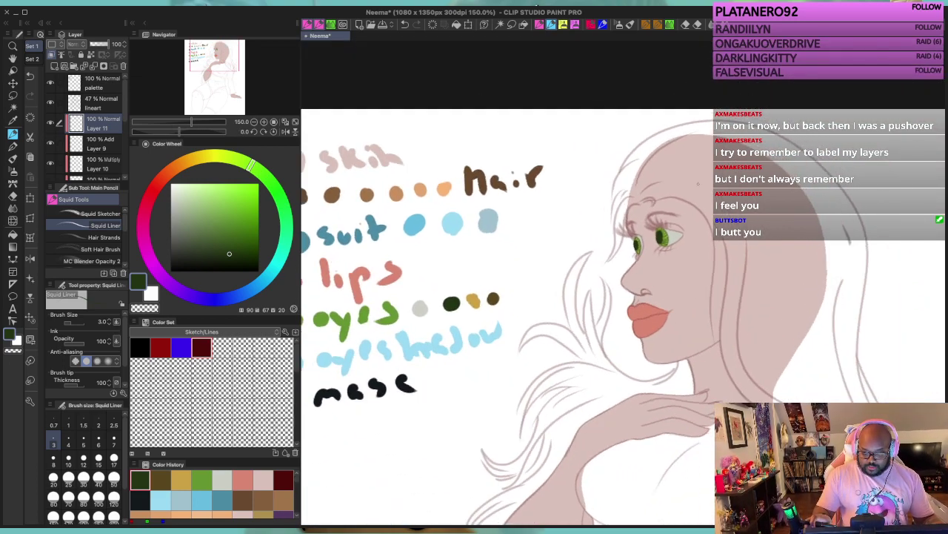
{"action": "key", "text": "^"}
{"action": "key", "text": "minus"}
{"action": "key", "text": "minus"}
{"action": "scroll", "coordinate": [698, 184], "scroll_direction": "down", "scroll_amount": 2}
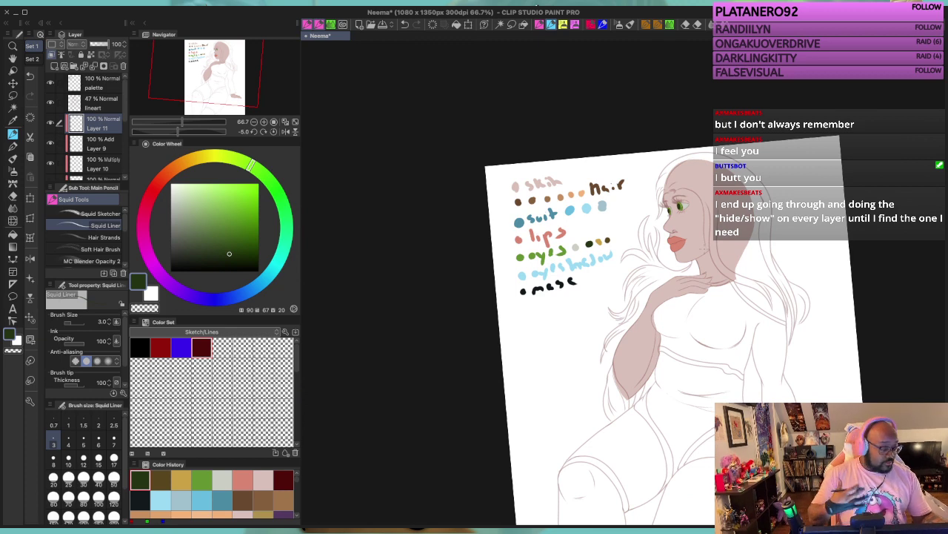
{"action": "left_click_drag", "start_coordinate": [718, 288], "coordinate": [671, 256]}
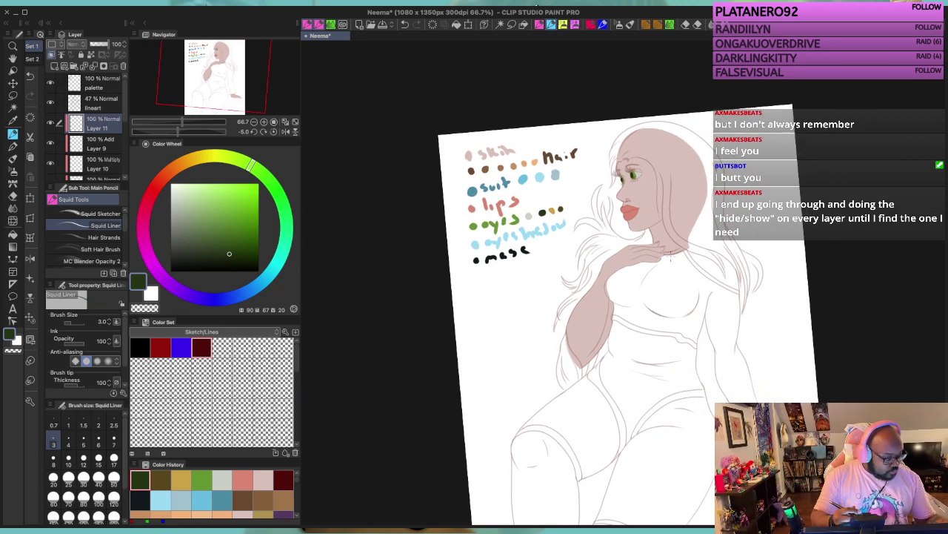
{"action": "scroll", "coordinate": [667, 252], "scroll_direction": "up", "scroll_amount": 2}
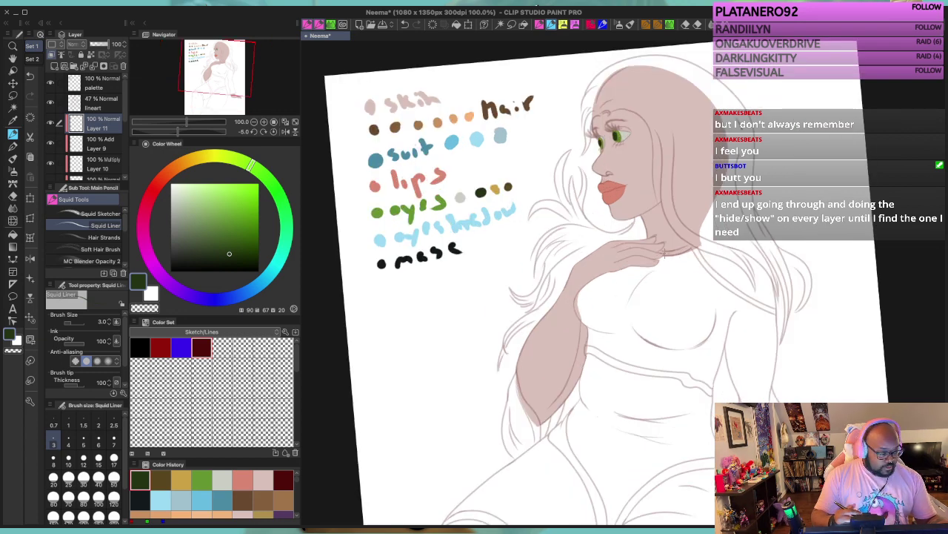
{"action": "scroll", "coordinate": [664, 254], "scroll_direction": "up", "scroll_amount": 1}
{"action": "left_click_drag", "start_coordinate": [638, 211], "coordinate": [639, 304]}
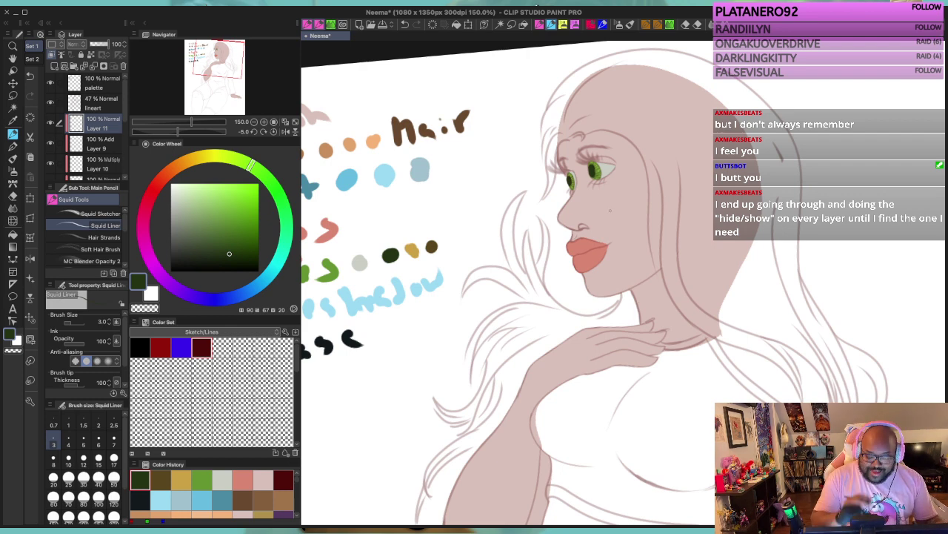
{"action": "scroll", "coordinate": [599, 212], "scroll_direction": "up", "scroll_amount": 3}
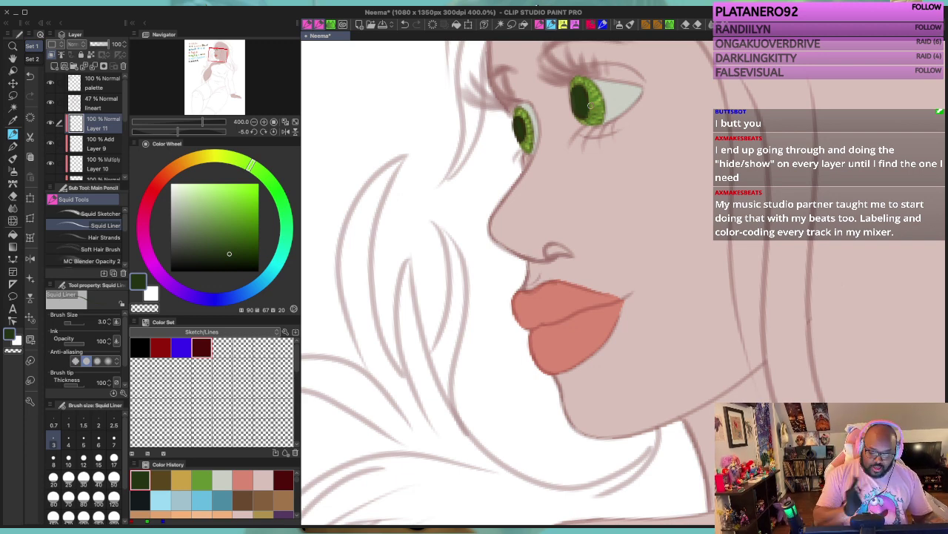
{"action": "scroll", "coordinate": [591, 106], "scroll_direction": "down", "scroll_amount": 5}
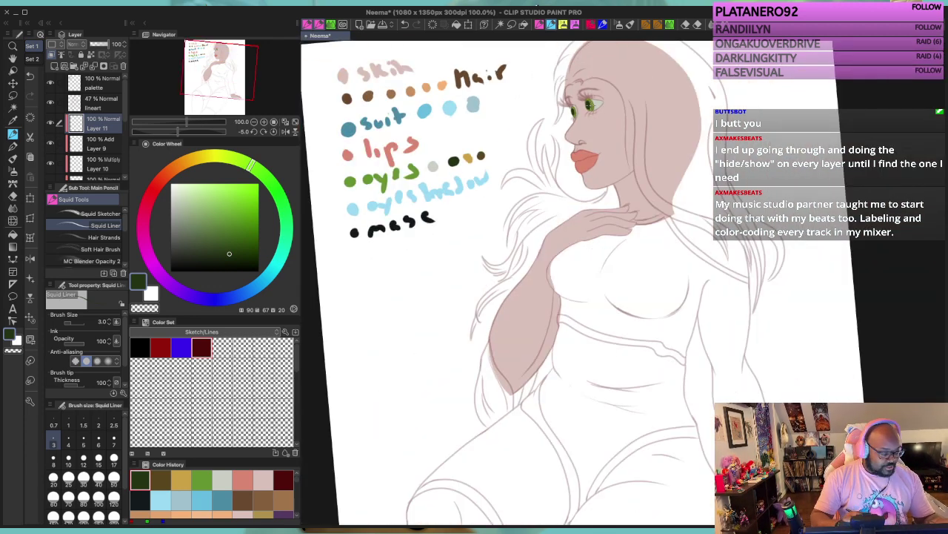
{"action": "left_click_drag", "start_coordinate": [629, 196], "coordinate": [642, 290]}
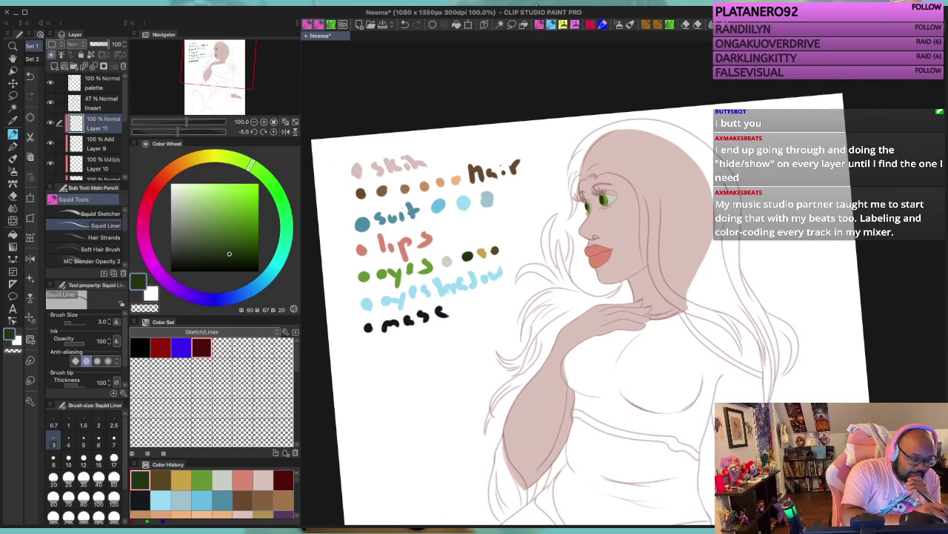
Step: Try to merge the clipped iris and pupil layers down into the eyes layer, starting with the pupil layer, and check the eyes
{"action": "left_click", "coordinate": [94, 66]}
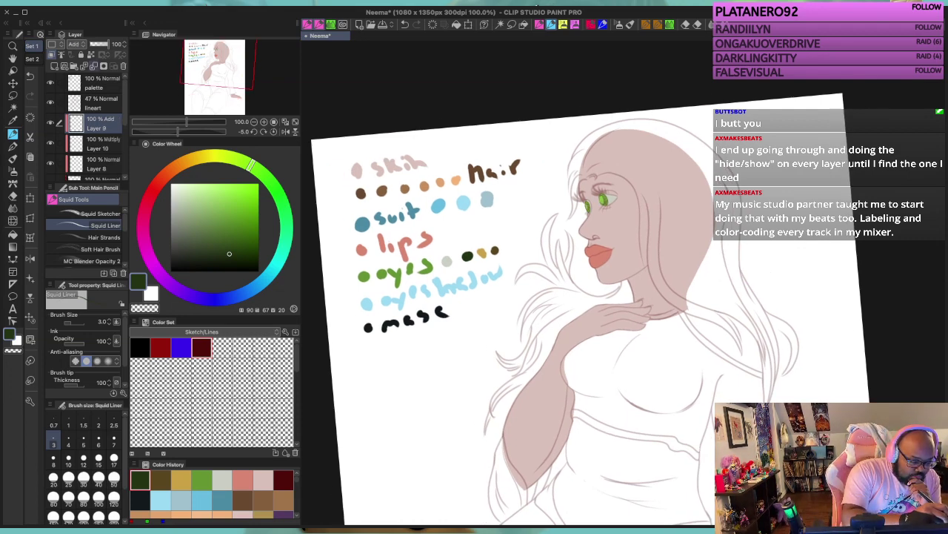
{"action": "key", "text": "ctrl+e"}
{"action": "key", "text": "ctrl+e"}
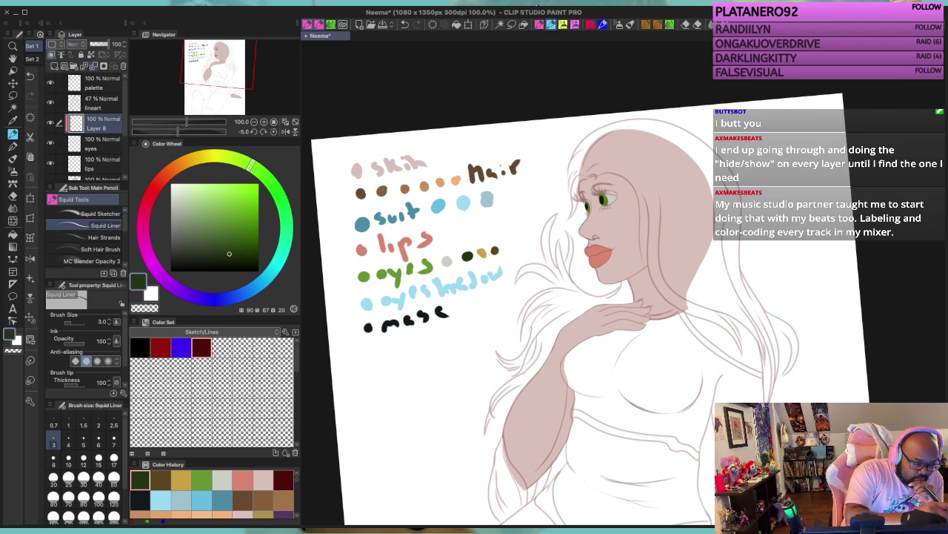
{"action": "key", "text": "ctrl+e"}
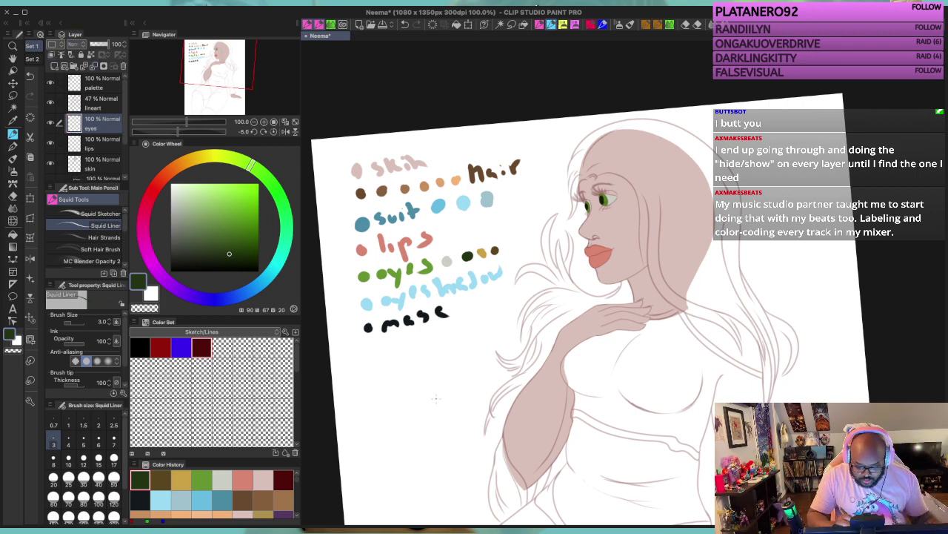
{"action": "scroll", "coordinate": [631, 224], "scroll_direction": "up", "scroll_amount": 5}
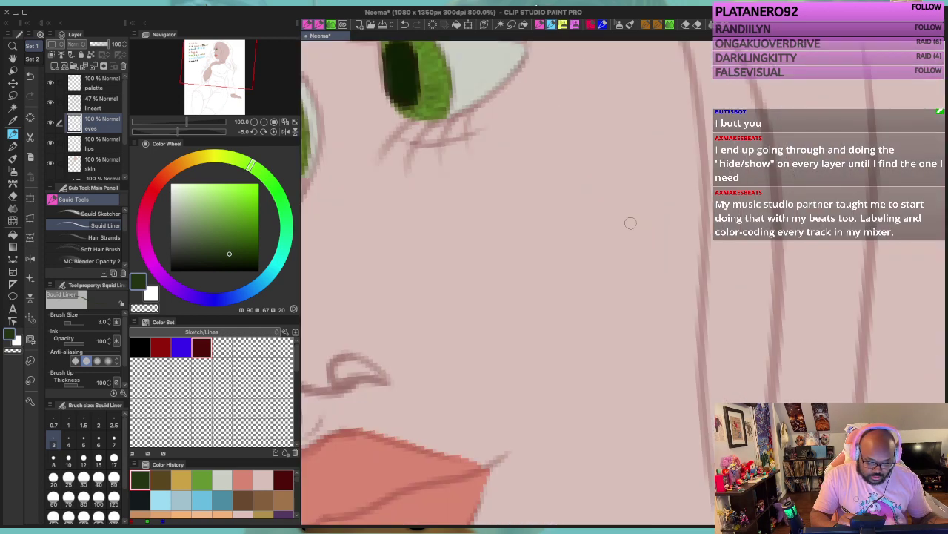
{"action": "scroll", "coordinate": [630, 225], "scroll_direction": "down", "scroll_amount": 2}
{"action": "scroll", "coordinate": [630, 224], "scroll_direction": "down", "scroll_amount": 3}
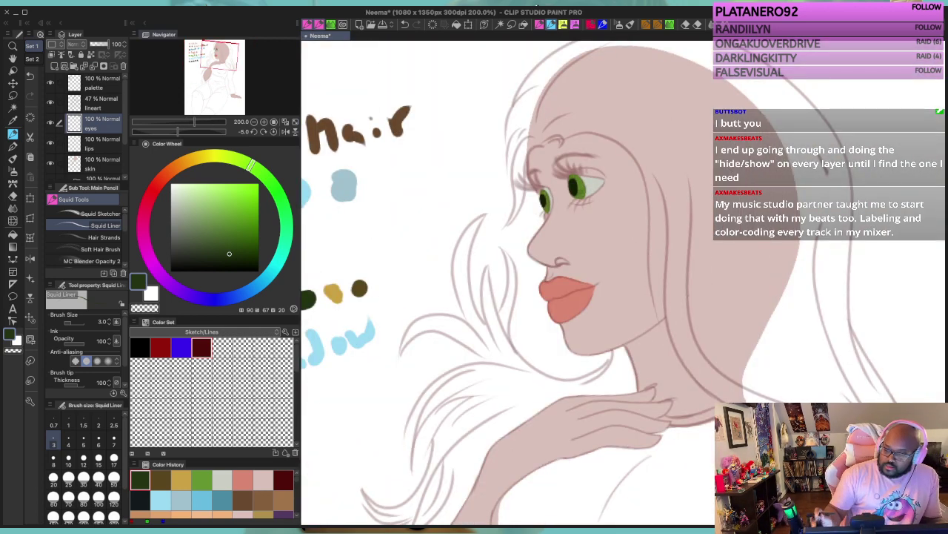
Step: Undo the eye layer merges back to the separate clipped pupil, Add, Multiply and green iris layers
{"action": "key", "text": "ctrl+z"}
{"action": "key", "text": "ctrl+z"}
{"action": "key", "text": "ctrl+y"}
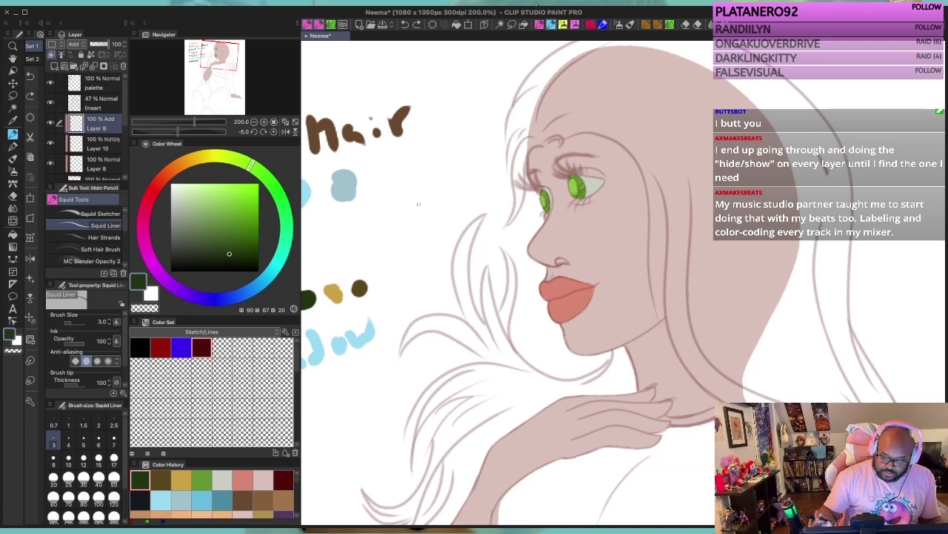
{"action": "key", "text": "ctrl+y"}
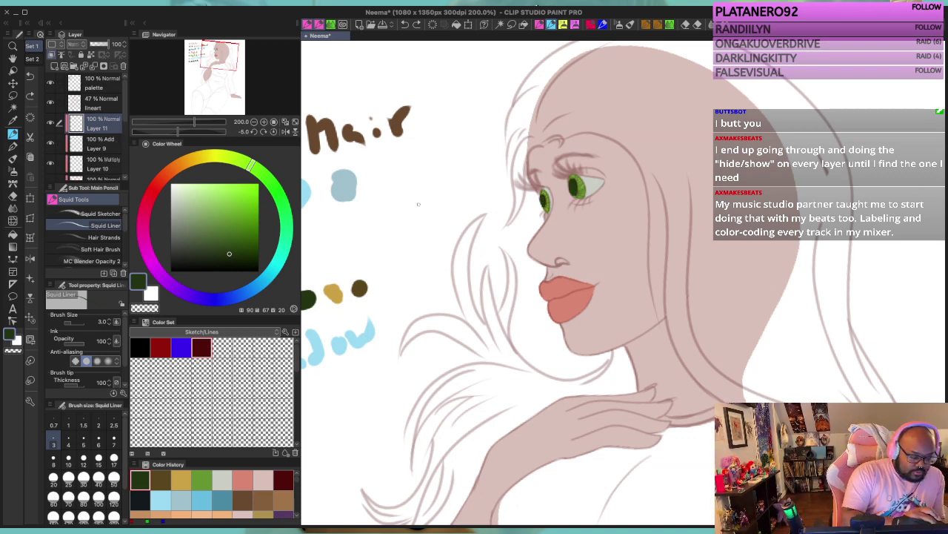
Step: Merge the Multiply, Add and pupil layers in that order into the green iris layer, and merge the result into the eyes layer
{"action": "left_click", "coordinate": [97, 163]}
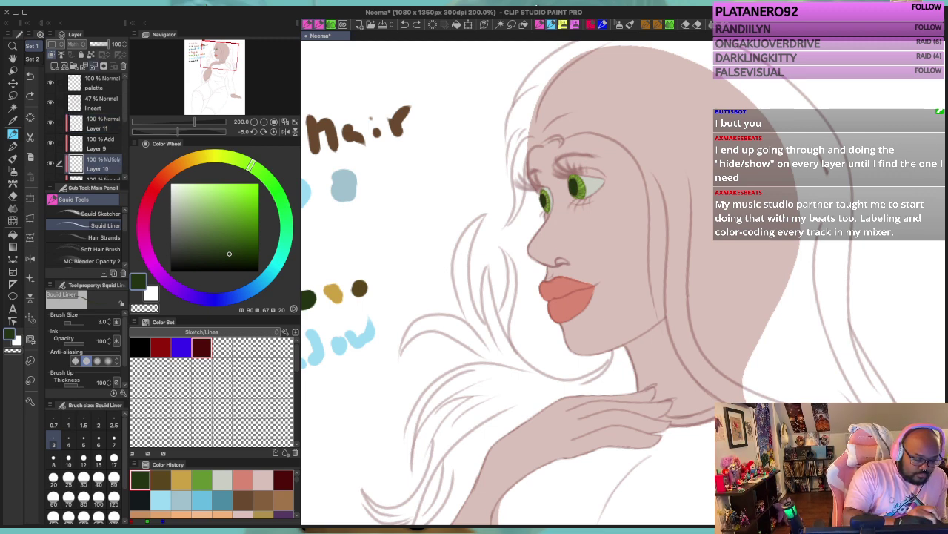
{"action": "left_click", "coordinate": [94, 66]}
{"action": "left_click", "coordinate": [98, 144]}
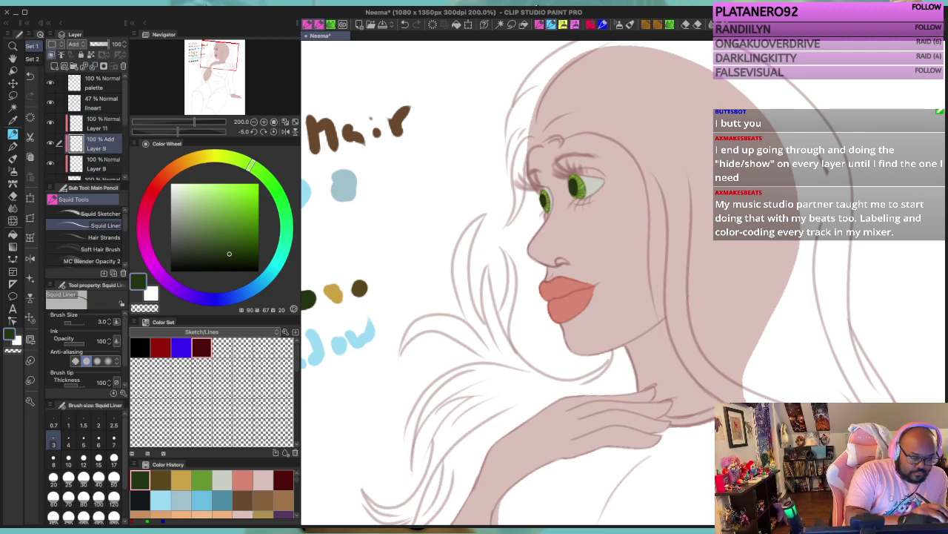
{"action": "key", "text": "ctrl+z"}
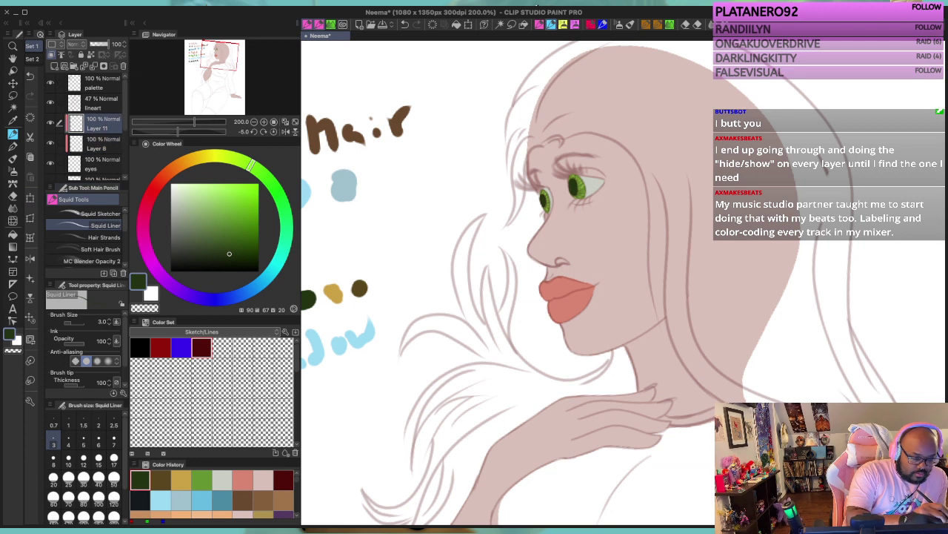
{"action": "key", "text": "ctrl+z"}
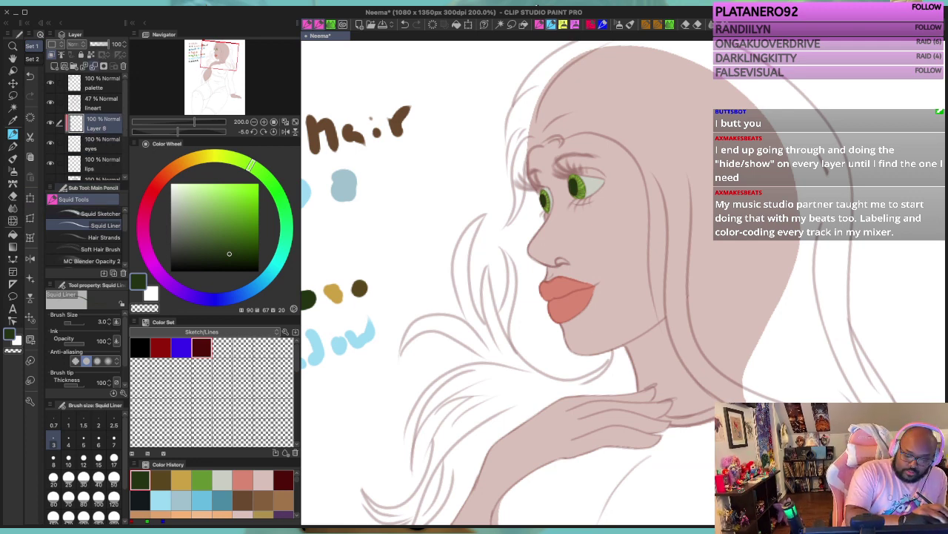
{"action": "key", "text": "ctrl+z"}
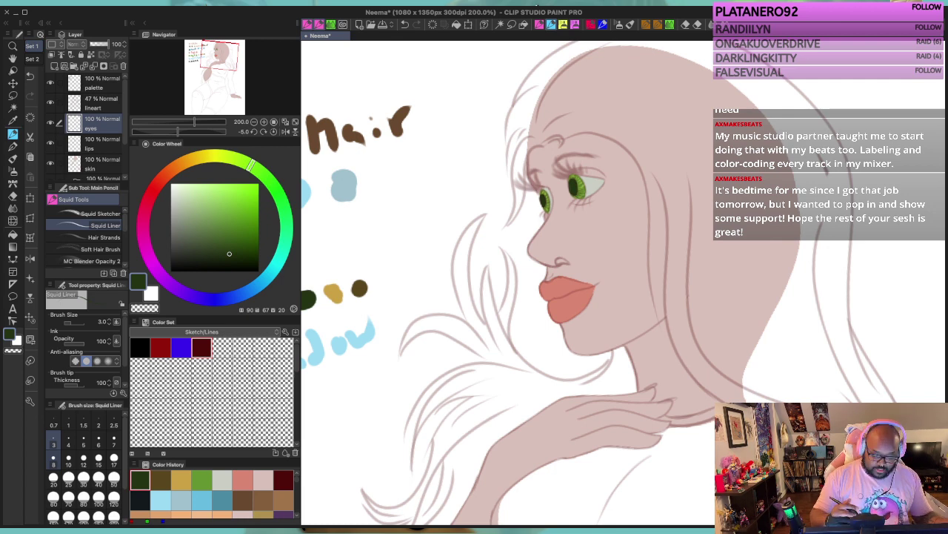
Step: Sample the near-black mascara swatch for the Squid Liner and add a new raster layer above the eyes layer
{"action": "key", "text": "super+minus"}
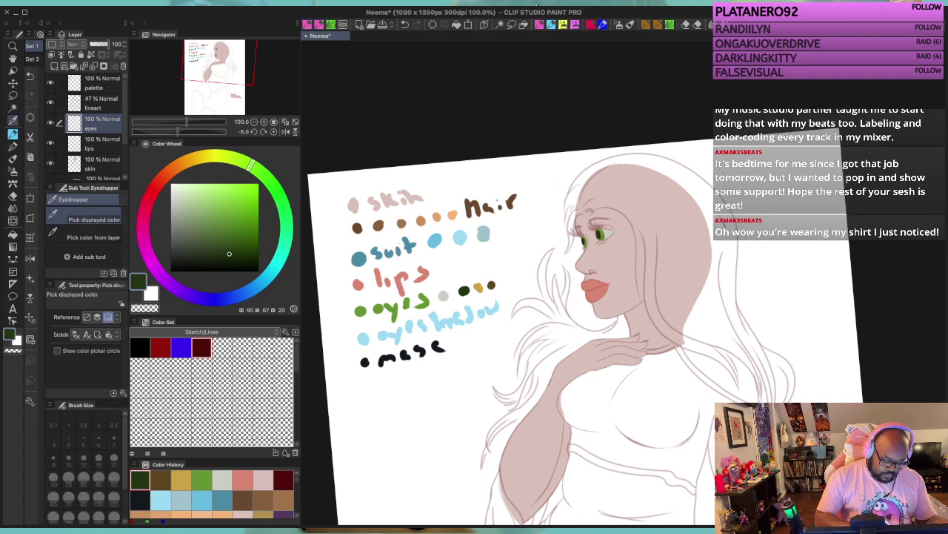
{"action": "left_click", "coordinate": [364, 361], "text": "alt"}
{"action": "key", "text": "p"}
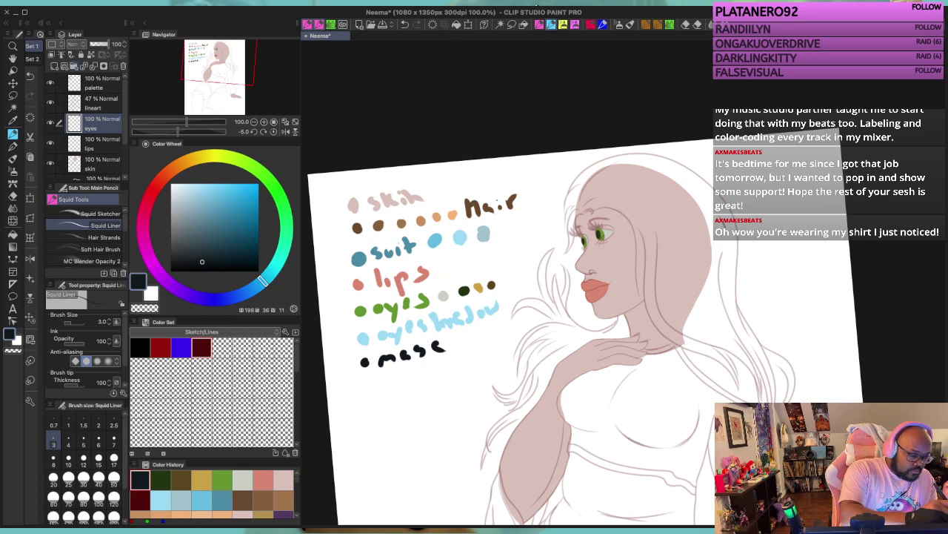
{"action": "left_click", "coordinate": [54, 66]}
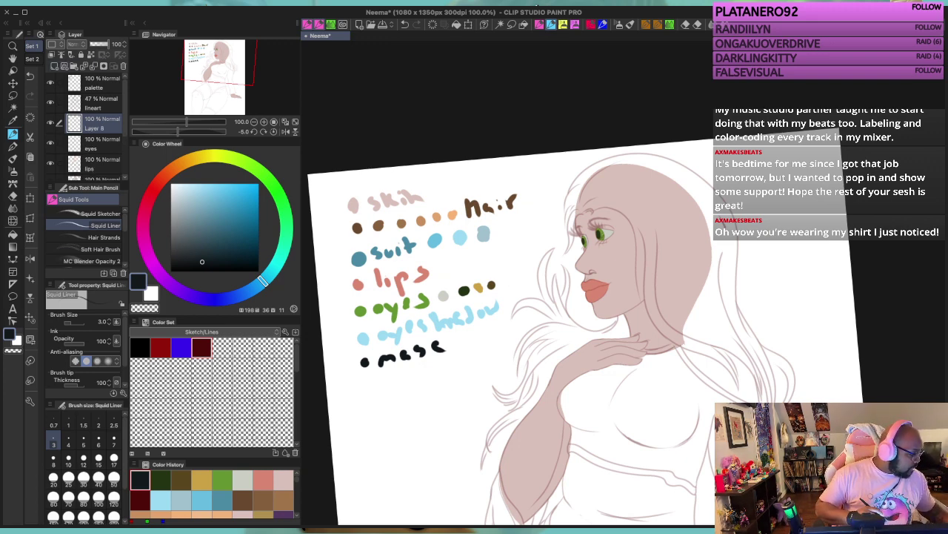
Step: Name the new layer mascara and outline the near eye with winged eyeliner using the Hair Strands brush at size 3
{"action": "type", "text": "mascara"}
{"action": "key", "text": "Return"}
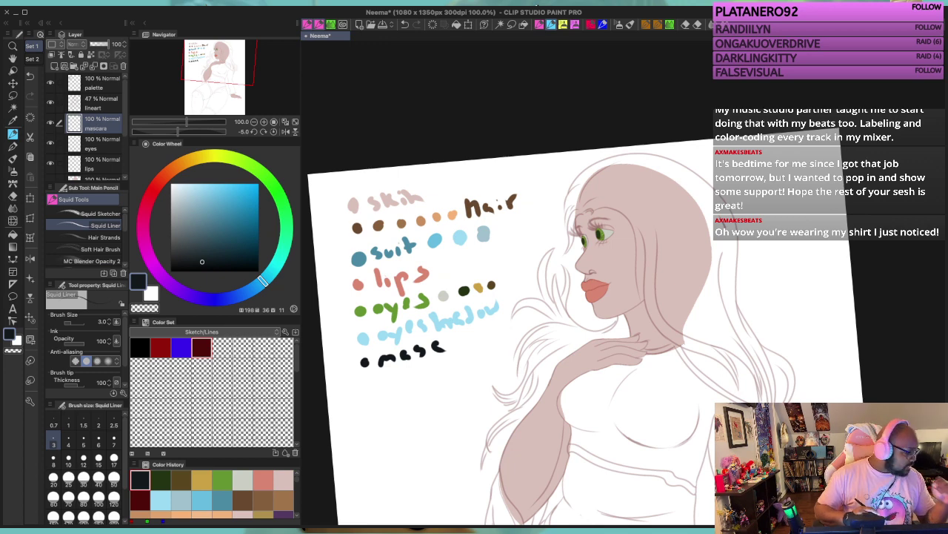
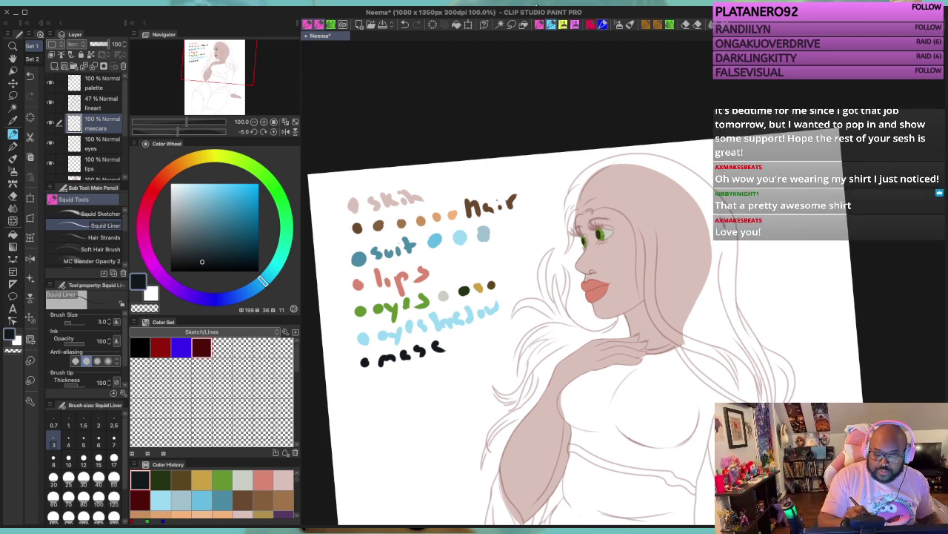
{"action": "left_click", "coordinate": [603, 24]}
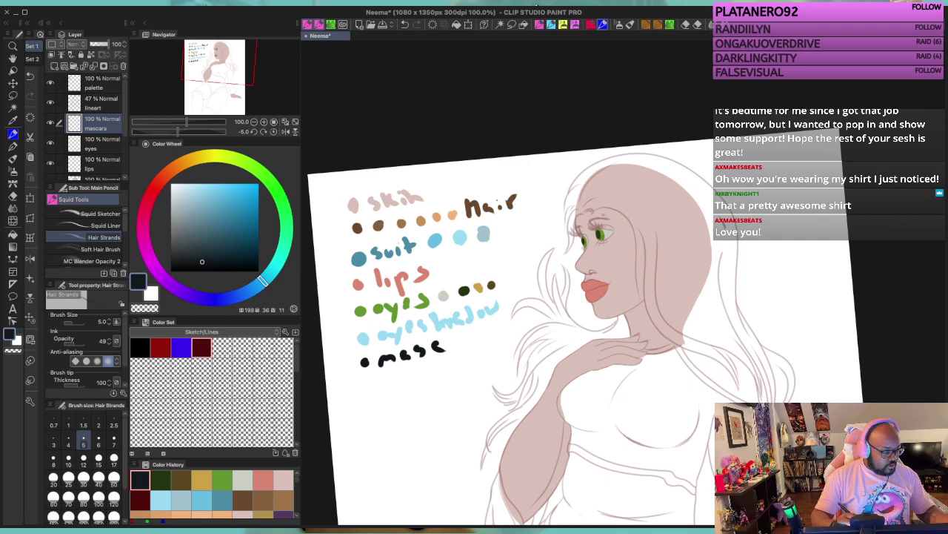
{"action": "scroll", "coordinate": [632, 228], "scroll_direction": "down", "scroll_amount": 1}
{"action": "scroll", "coordinate": [633, 228], "scroll_direction": "up", "scroll_amount": 3}
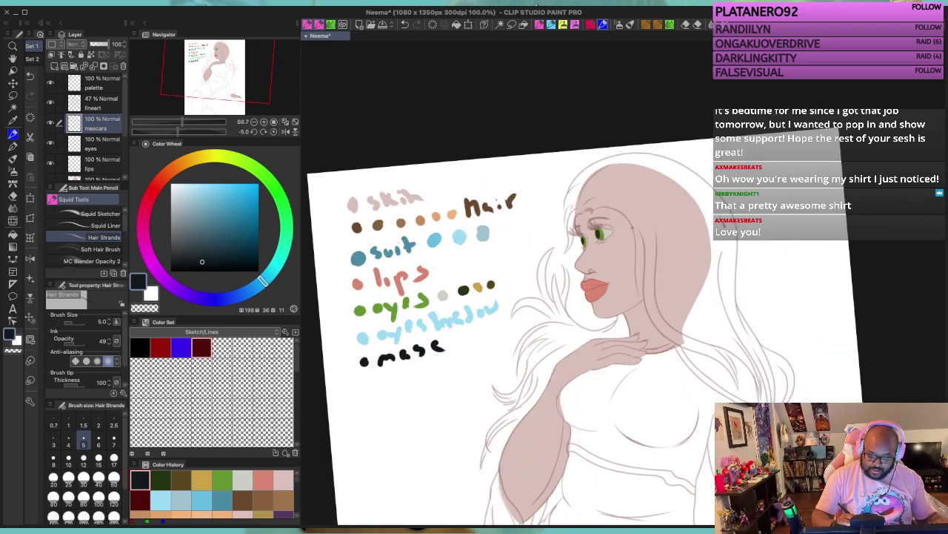
{"action": "scroll", "coordinate": [632, 228], "scroll_direction": "up", "scroll_amount": 2}
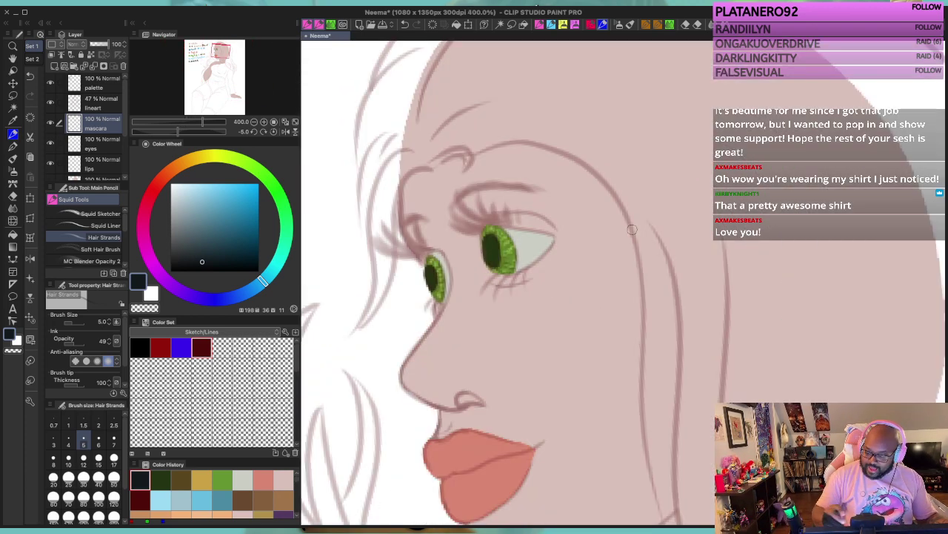
{"action": "key", "text": "minus"}
{"action": "key", "text": "minus"}
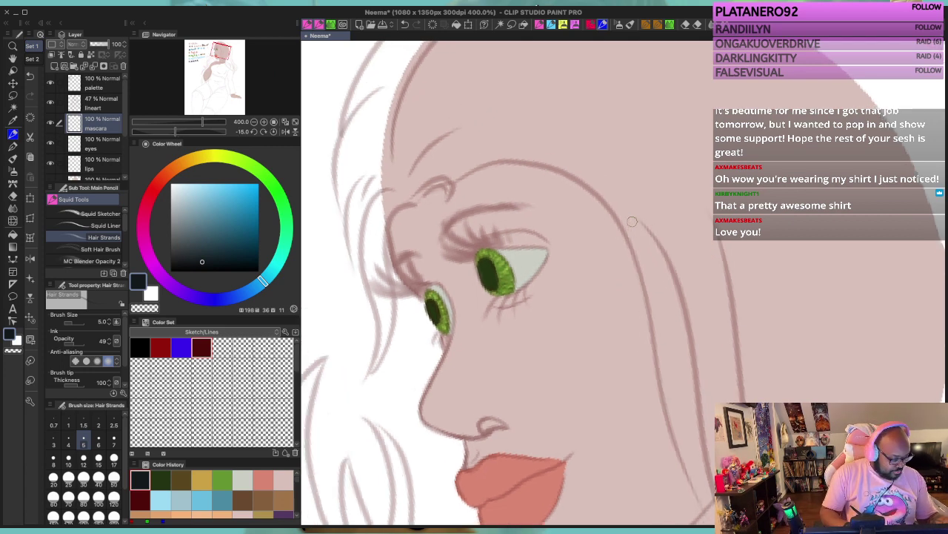
{"action": "key", "text": "bracketleft"}
{"action": "key", "text": "bracketleft"}
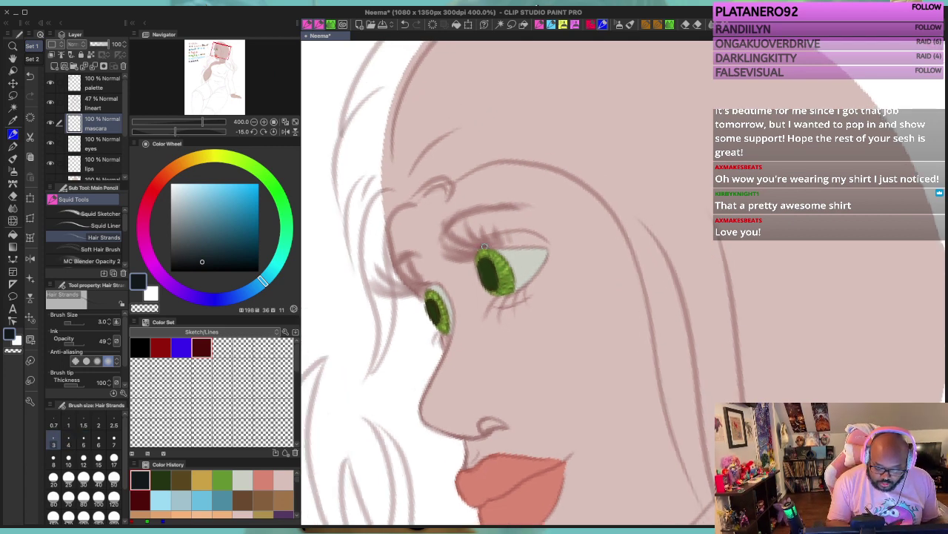
{"action": "mouse_move", "coordinate": [477, 251]}
{"action": "left_mouse_down"}
{"action": "mouse_move", "coordinate": [546, 248]}
{"action": "mouse_move", "coordinate": [478, 251]}
{"action": "mouse_move", "coordinate": [473, 261]}
{"action": "mouse_move", "coordinate": [504, 248]}
{"action": "mouse_move", "coordinate": [549, 250]}
{"action": "mouse_move", "coordinate": [564, 237]}
{"action": "mouse_move", "coordinate": [537, 273]}
{"action": "mouse_move", "coordinate": [563, 235]}
{"action": "mouse_move", "coordinate": [521, 291]}
{"action": "mouse_move", "coordinate": [531, 279]}
{"action": "mouse_move", "coordinate": [503, 295]}
{"action": "mouse_move", "coordinate": [522, 287]}
{"action": "mouse_move", "coordinate": [561, 235]}
{"action": "mouse_move", "coordinate": [549, 247]}
{"action": "mouse_move", "coordinate": [484, 248]}
{"action": "left_mouse_up"}
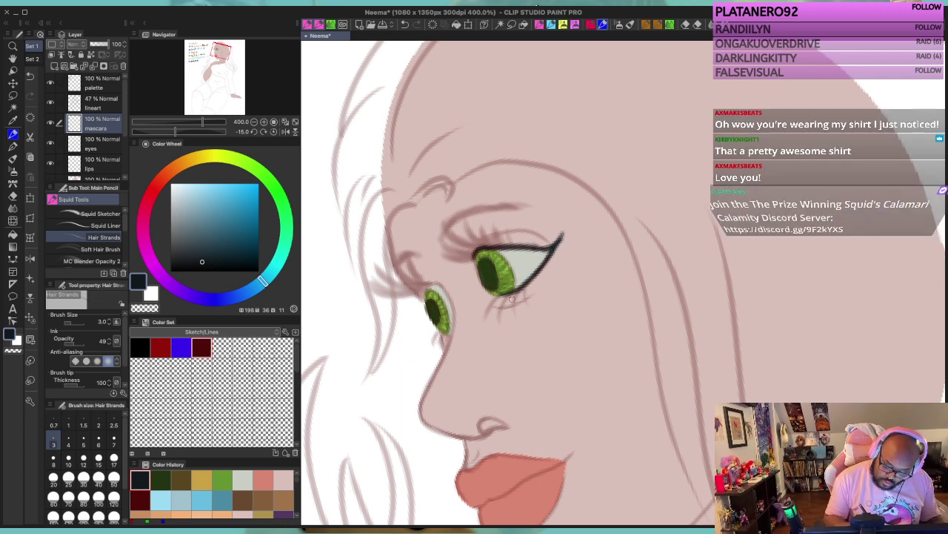
Step: Paint the near eye's lower and upper lashes in near-black, following the line art strands and building up the inner corner
{"action": "left_click_drag", "start_coordinate": [524, 287], "coordinate": [530, 312]}
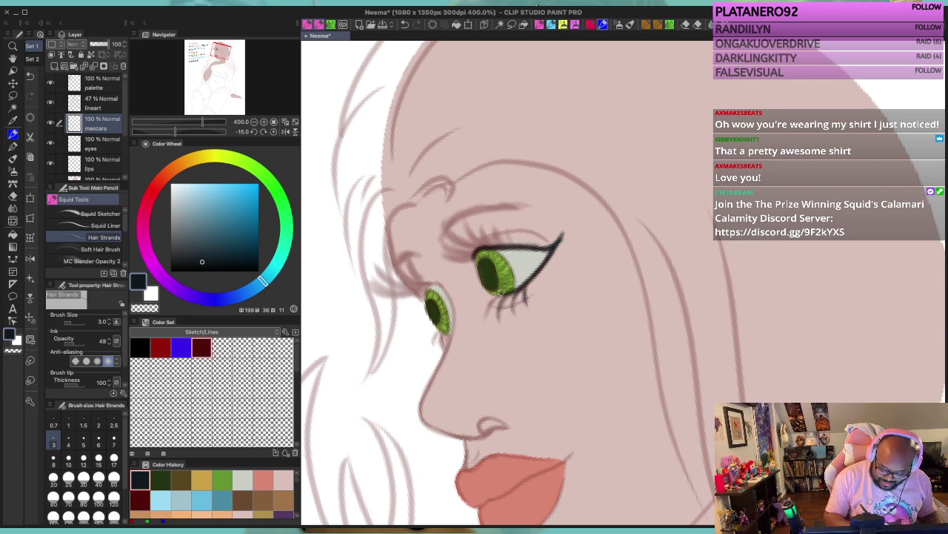
{"action": "left_click_drag", "start_coordinate": [500, 295], "coordinate": [486, 318]}
{"action": "mouse_move", "coordinate": [477, 256]}
{"action": "left_mouse_down"}
{"action": "mouse_move", "coordinate": [450, 258]}
{"action": "mouse_move", "coordinate": [439, 254]}
{"action": "mouse_move", "coordinate": [451, 249]}
{"action": "mouse_move", "coordinate": [436, 246]}
{"action": "left_mouse_up"}
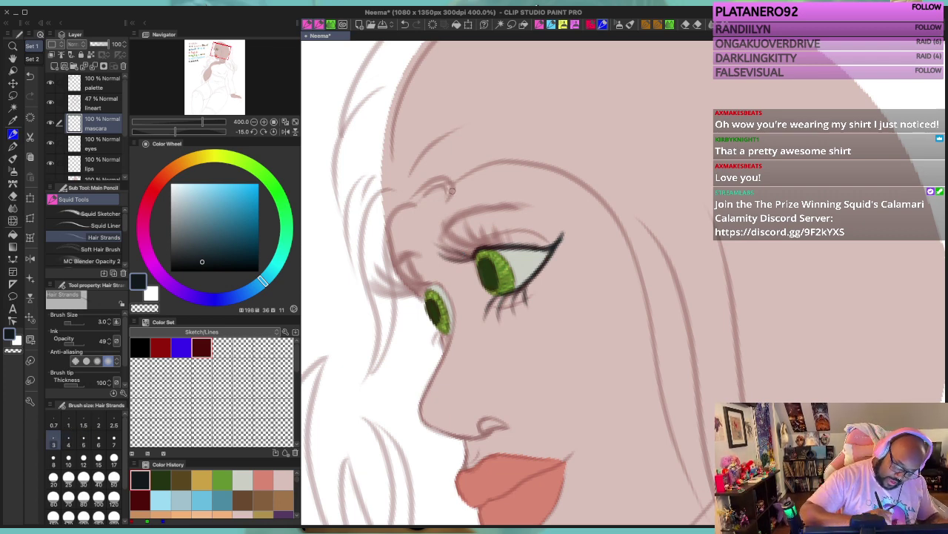
{"action": "mouse_move", "coordinate": [473, 257]}
{"action": "left_mouse_down"}
{"action": "mouse_move", "coordinate": [446, 230]}
{"action": "mouse_move", "coordinate": [476, 247]}
{"action": "mouse_move", "coordinate": [468, 251]}
{"action": "mouse_move", "coordinate": [468, 240]}
{"action": "mouse_move", "coordinate": [471, 254]}
{"action": "mouse_move", "coordinate": [482, 246]}
{"action": "mouse_move", "coordinate": [465, 238]}
{"action": "mouse_move", "coordinate": [478, 238]}
{"action": "mouse_move", "coordinate": [462, 231]}
{"action": "mouse_move", "coordinate": [484, 243]}
{"action": "mouse_move", "coordinate": [476, 223]}
{"action": "mouse_move", "coordinate": [490, 243]}
{"action": "mouse_move", "coordinate": [475, 221]}
{"action": "mouse_move", "coordinate": [499, 243]}
{"action": "mouse_move", "coordinate": [491, 223]}
{"action": "mouse_move", "coordinate": [497, 243]}
{"action": "mouse_move", "coordinate": [497, 228]}
{"action": "mouse_move", "coordinate": [486, 245]}
{"action": "mouse_move", "coordinate": [473, 231]}
{"action": "mouse_move", "coordinate": [474, 246]}
{"action": "mouse_move", "coordinate": [461, 231]}
{"action": "mouse_move", "coordinate": [483, 244]}
{"action": "mouse_move", "coordinate": [471, 226]}
{"action": "mouse_move", "coordinate": [502, 224]}
{"action": "left_mouse_up"}
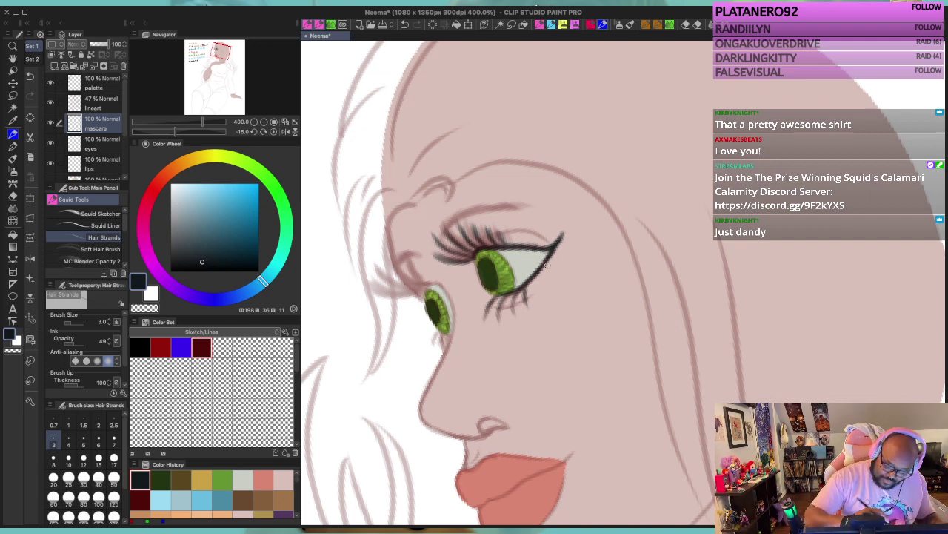
{"action": "left_click_drag", "start_coordinate": [516, 249], "coordinate": [510, 229]}
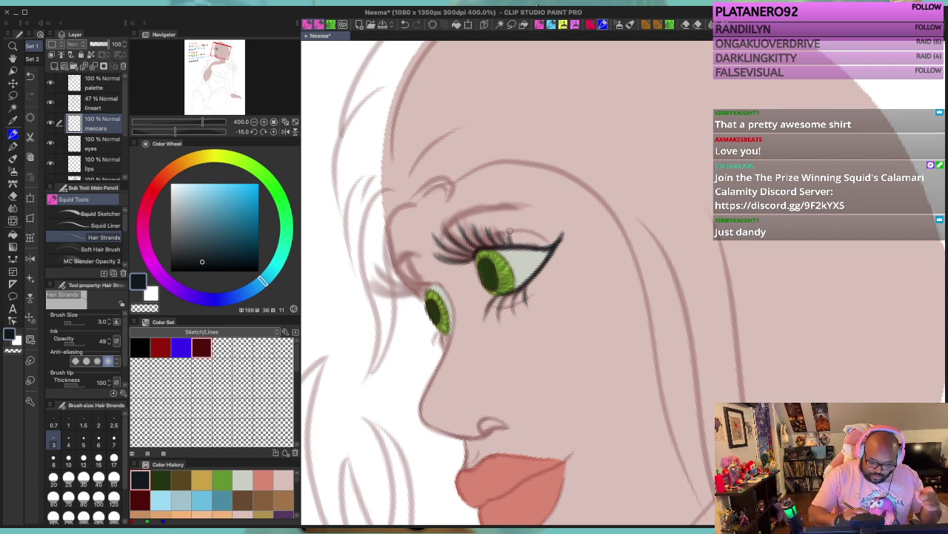
{"action": "mouse_move", "coordinate": [476, 257]}
{"action": "left_mouse_down"}
{"action": "mouse_move", "coordinate": [462, 264]}
{"action": "mouse_move", "coordinate": [464, 256]}
{"action": "left_mouse_up"}
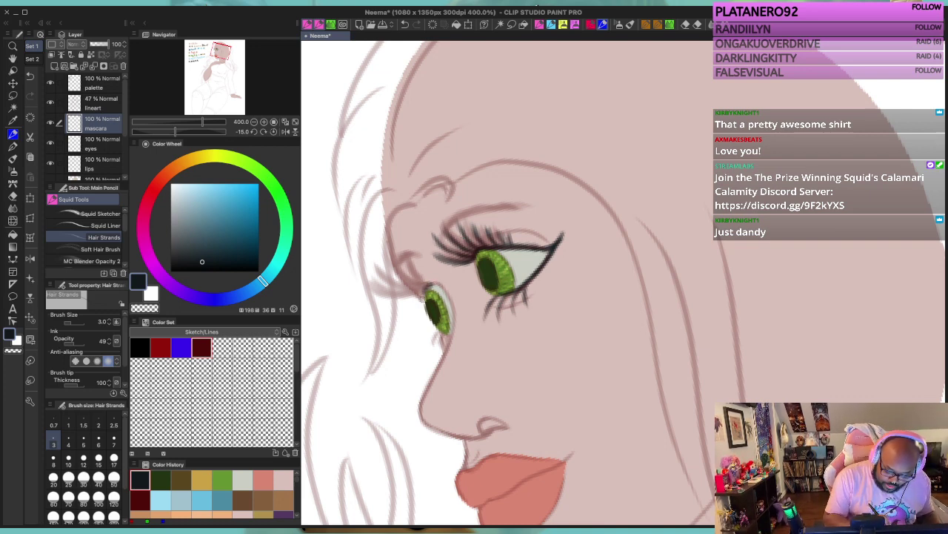
Step: Line the far eye's upper lid and paint its short lower lashes in near-black
{"action": "left_click_drag", "start_coordinate": [423, 295], "coordinate": [436, 284]}
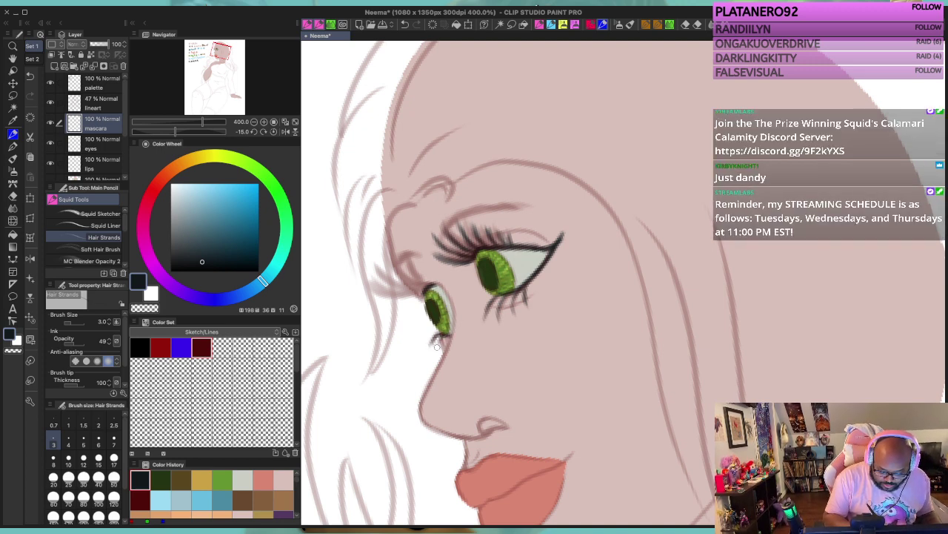
{"action": "left_click_drag", "start_coordinate": [446, 337], "coordinate": [430, 344]}
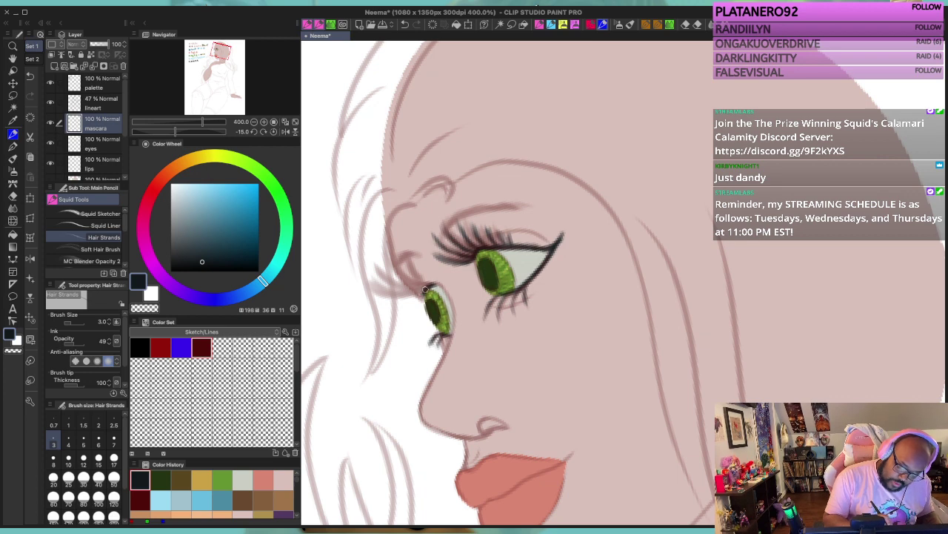
{"action": "left_click_drag", "start_coordinate": [425, 290], "coordinate": [392, 299]}
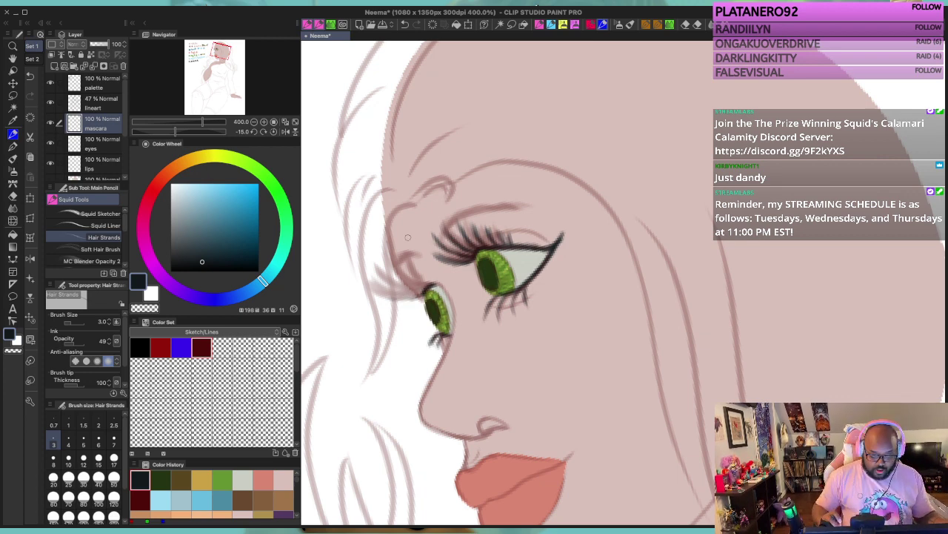
Step: Paint the far eye's upper lashes with the Hair Strands brush at size 2.5
{"action": "key", "text": "bracketright"}
{"action": "key", "text": "bracketright"}
{"action": "key", "text": "bracketleft"}
{"action": "key", "text": "bracketleft"}
{"action": "key", "text": "bracketleft"}
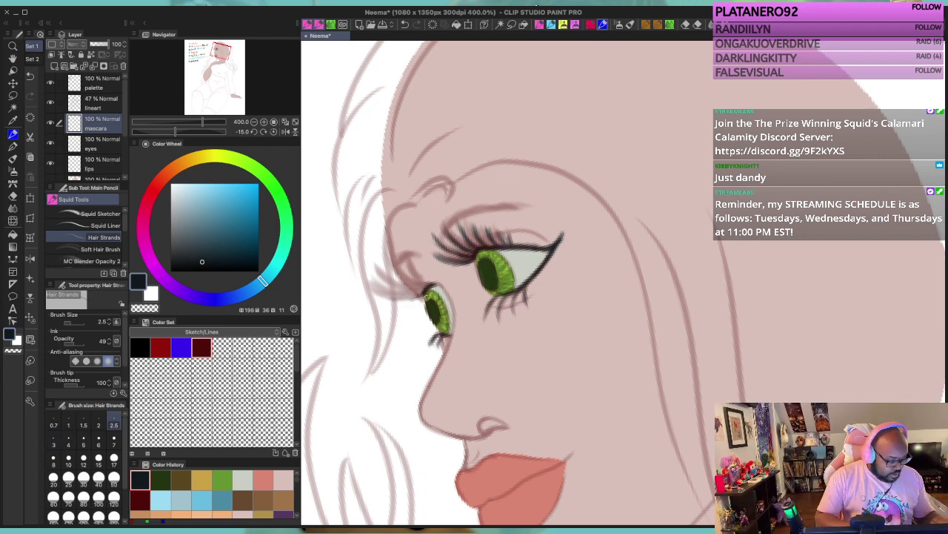
{"action": "scroll", "coordinate": [439, 292], "scroll_direction": "up", "scroll_amount": 2}
{"action": "scroll", "coordinate": [474, 268], "scroll_direction": "down", "scroll_amount": 2}
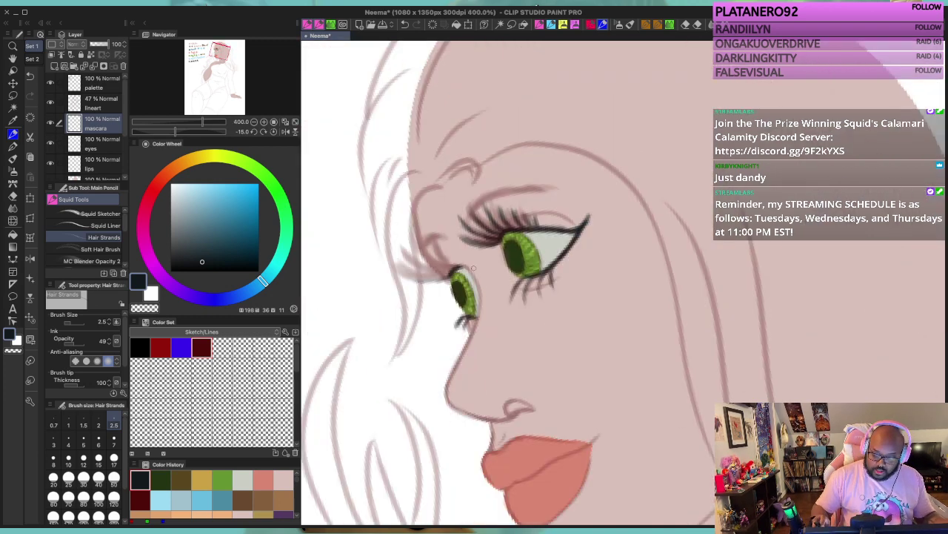
{"action": "key", "text": "asciicircum"}
{"action": "key", "text": "asciicircum"}
{"action": "key", "text": "asciicircum"}
{"action": "key", "text": "asciicircum"}
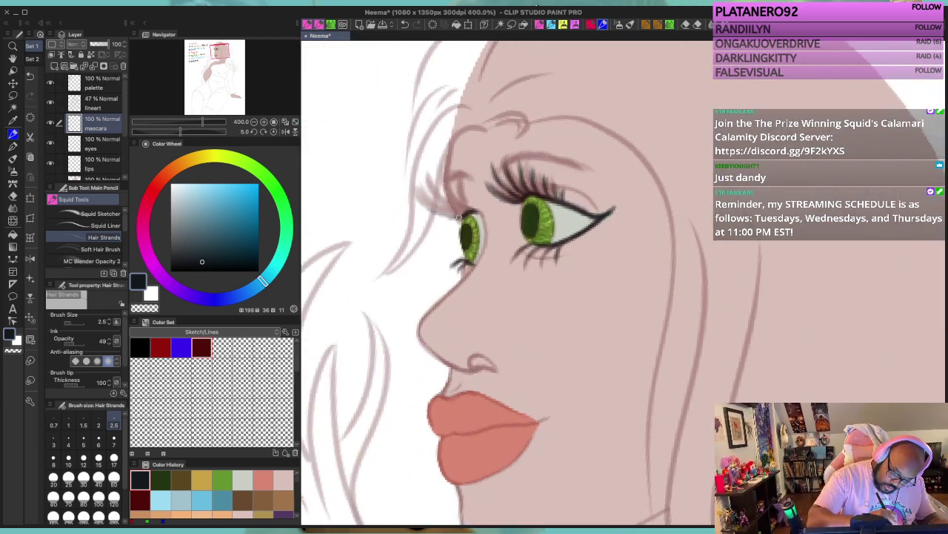
{"action": "mouse_move", "coordinate": [460, 219]}
{"action": "left_mouse_down"}
{"action": "mouse_move", "coordinate": [434, 211]}
{"action": "mouse_move", "coordinate": [414, 183]}
{"action": "mouse_move", "coordinate": [438, 186]}
{"action": "left_mouse_up"}
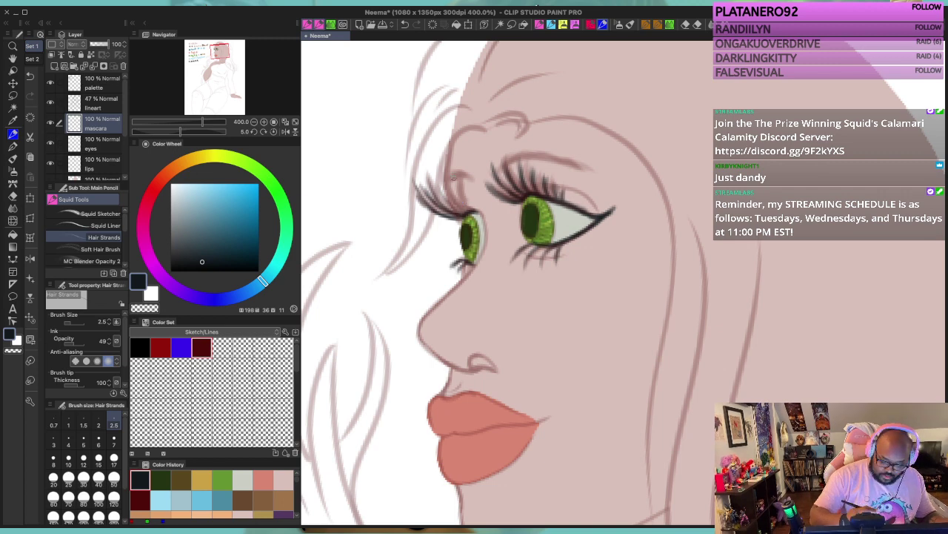
Step: Thicken and fill in the far eye's upper lashes with the Hair Strands brush at size 3
{"action": "scroll", "coordinate": [455, 179], "scroll_direction": "up", "scroll_amount": 1}
{"action": "scroll", "coordinate": [455, 179], "scroll_direction": "down", "scroll_amount": 2}
{"action": "scroll", "coordinate": [456, 178], "scroll_direction": "up", "scroll_amount": 1}
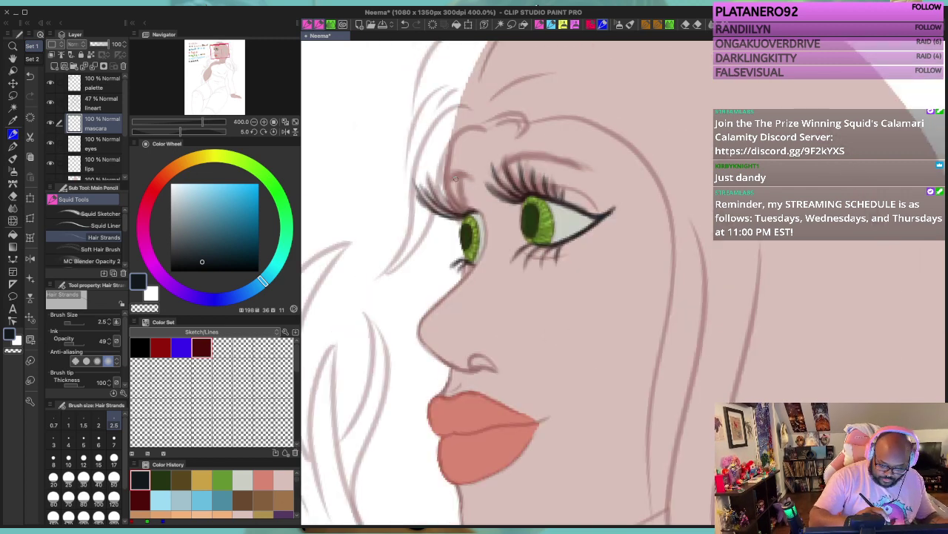
{"action": "key", "text": "bracketright"}
{"action": "mouse_move", "coordinate": [460, 214]}
{"action": "left_mouse_down"}
{"action": "mouse_move", "coordinate": [424, 174]}
{"action": "mouse_move", "coordinate": [421, 190]}
{"action": "mouse_move", "coordinate": [417, 181]}
{"action": "left_mouse_up"}
{"action": "left_click_drag", "start_coordinate": [452, 214], "coordinate": [417, 192]}
{"action": "left_click_drag", "start_coordinate": [445, 212], "coordinate": [416, 182]}
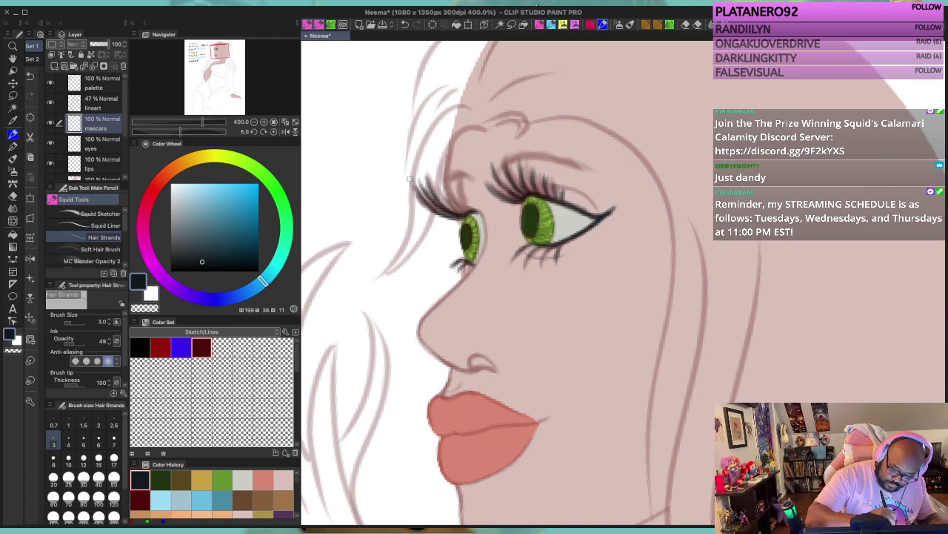
{"action": "mouse_move", "coordinate": [449, 212]}
{"action": "left_mouse_down"}
{"action": "mouse_move", "coordinate": [437, 191]}
{"action": "mouse_move", "coordinate": [441, 179]}
{"action": "mouse_move", "coordinate": [452, 182]}
{"action": "left_mouse_up"}
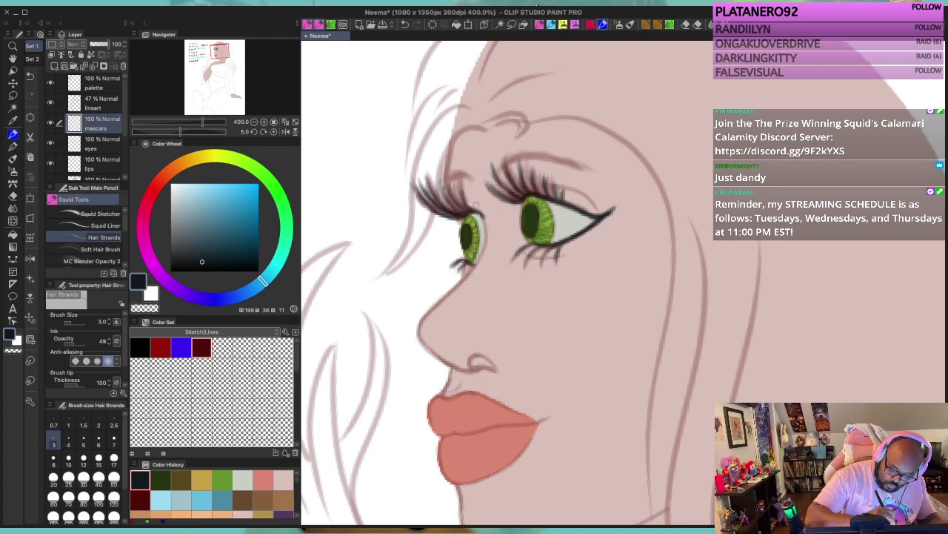
{"action": "mouse_move", "coordinate": [476, 212]}
{"action": "left_mouse_down"}
{"action": "mouse_move", "coordinate": [457, 180]}
{"action": "mouse_move", "coordinate": [437, 180]}
{"action": "mouse_move", "coordinate": [440, 174]}
{"action": "left_mouse_up"}
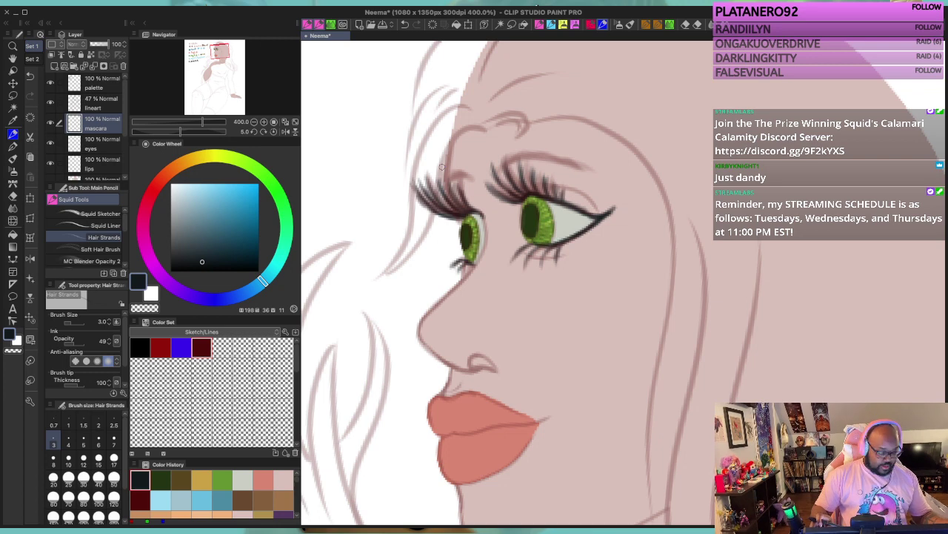
Step: Sample the light-blue eyeshadow swatch and add a new raster layer named eyeshadow directly above the lips layer
{"action": "scroll", "coordinate": [443, 166], "scroll_direction": "up", "scroll_amount": 1}
{"action": "scroll", "coordinate": [442, 167], "scroll_direction": "down", "scroll_amount": 5}
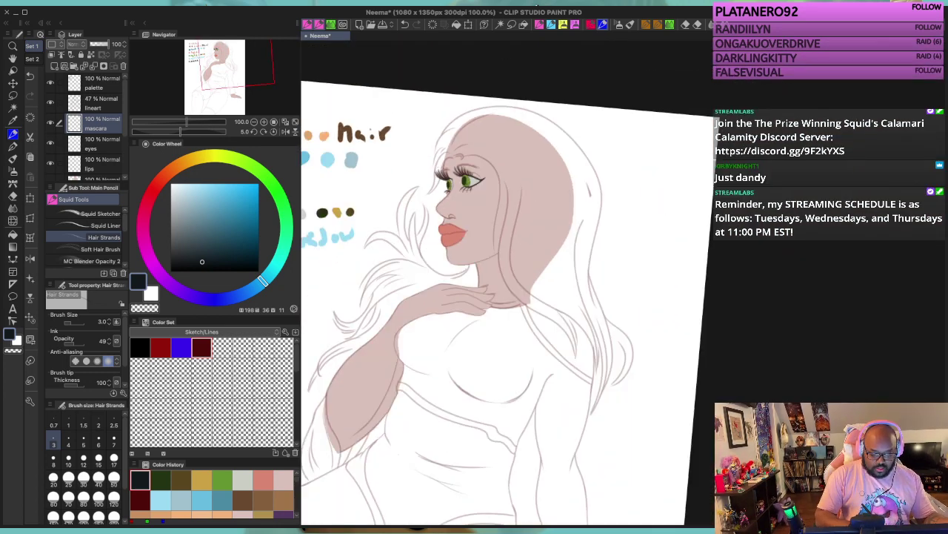
{"action": "left_click_drag", "start_coordinate": [471, 310], "coordinate": [562, 307]}
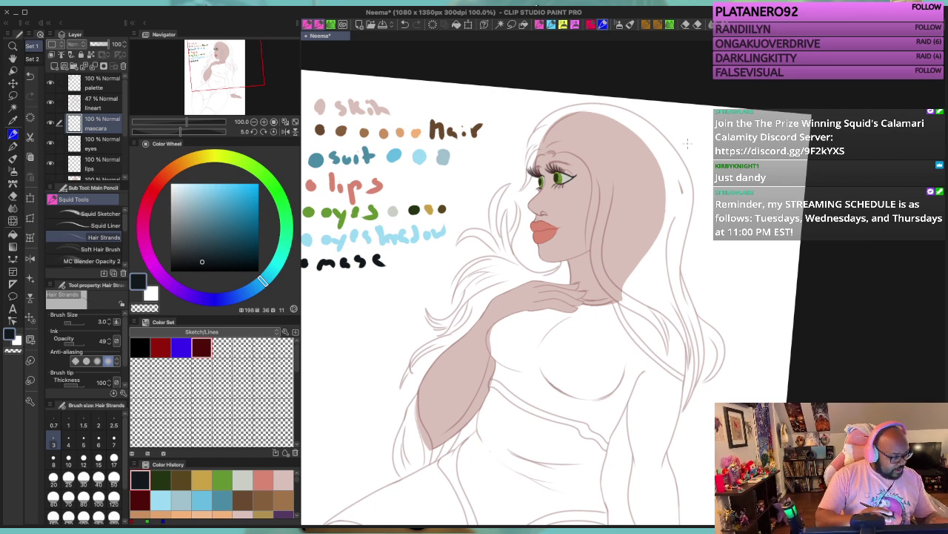
{"action": "key", "text": "i"}
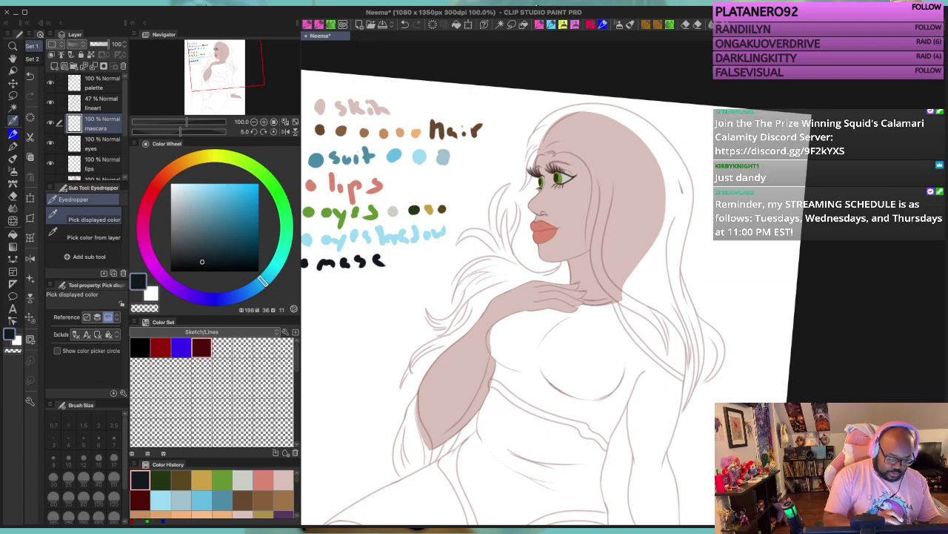
{"action": "left_click", "coordinate": [308, 239]}
{"action": "left_click", "coordinate": [97, 144]}
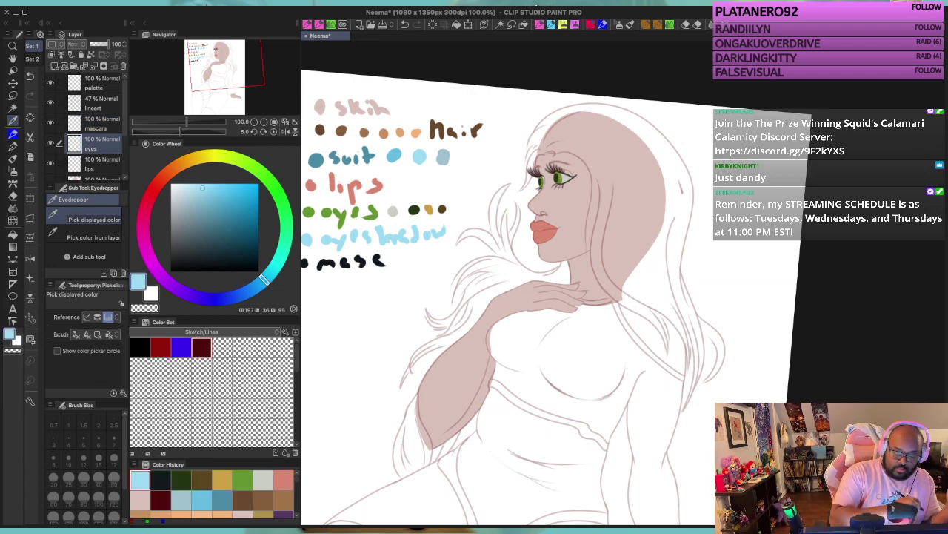
{"action": "left_click", "coordinate": [96, 163]}
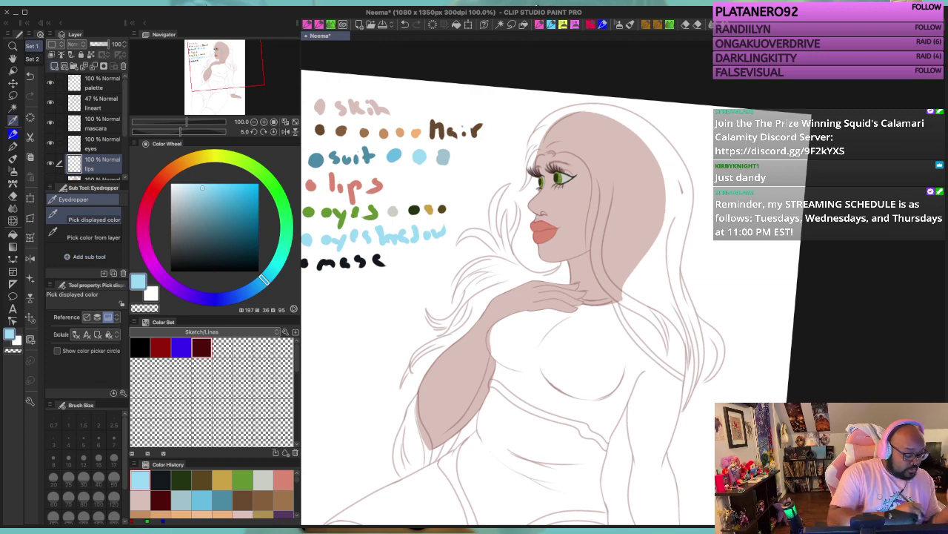
{"action": "key", "text": "ctrl+shift+n"}
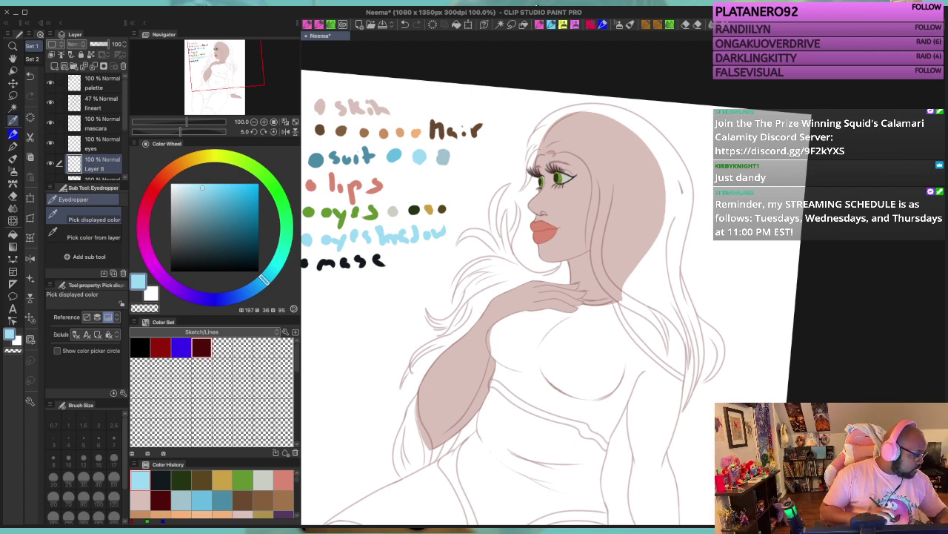
{"action": "key", "text": "Return"}
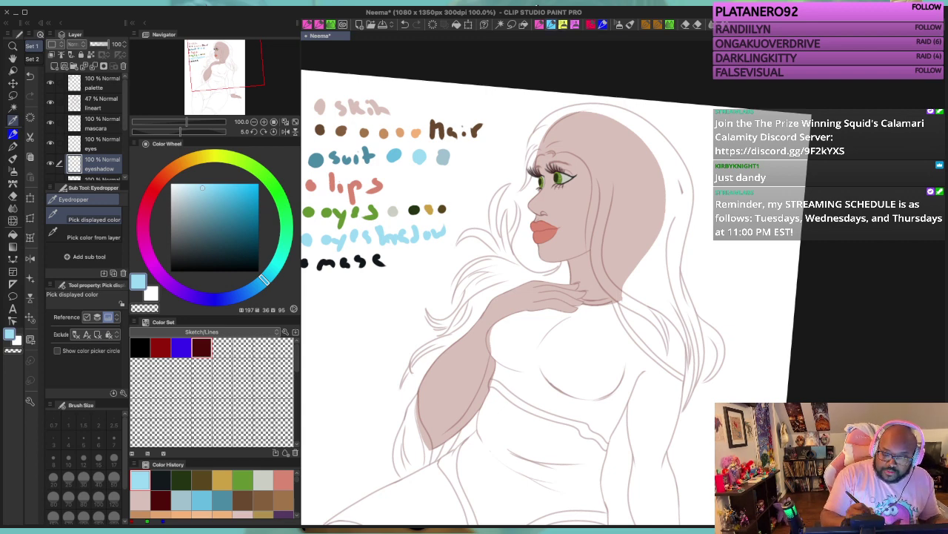
Step: Paint light-blue eyeshadow over the near eye's upper lid with the Squid Liner brush at size 3
{"action": "key", "text": "p"}
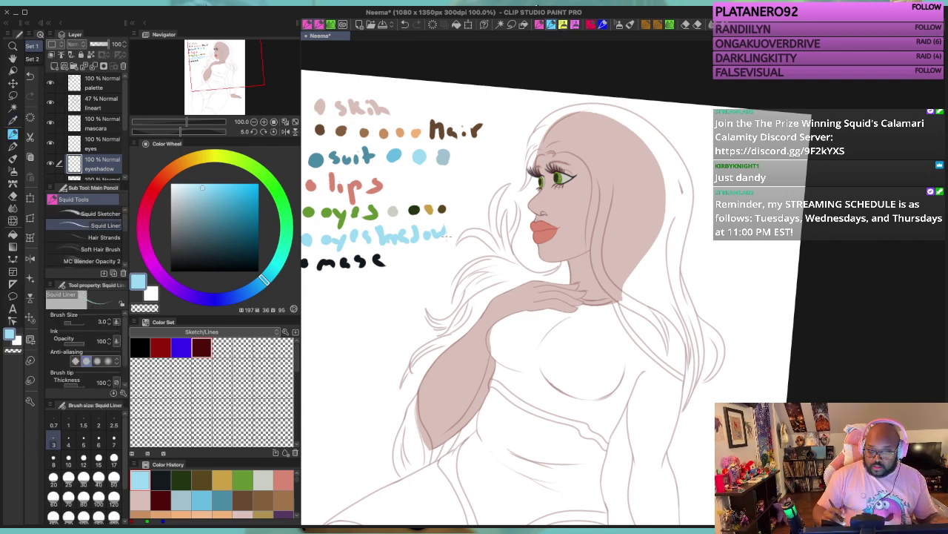
{"action": "scroll", "coordinate": [446, 236], "scroll_direction": "down", "scroll_amount": 1}
{"action": "scroll", "coordinate": [447, 237], "scroll_direction": "up", "scroll_amount": 2}
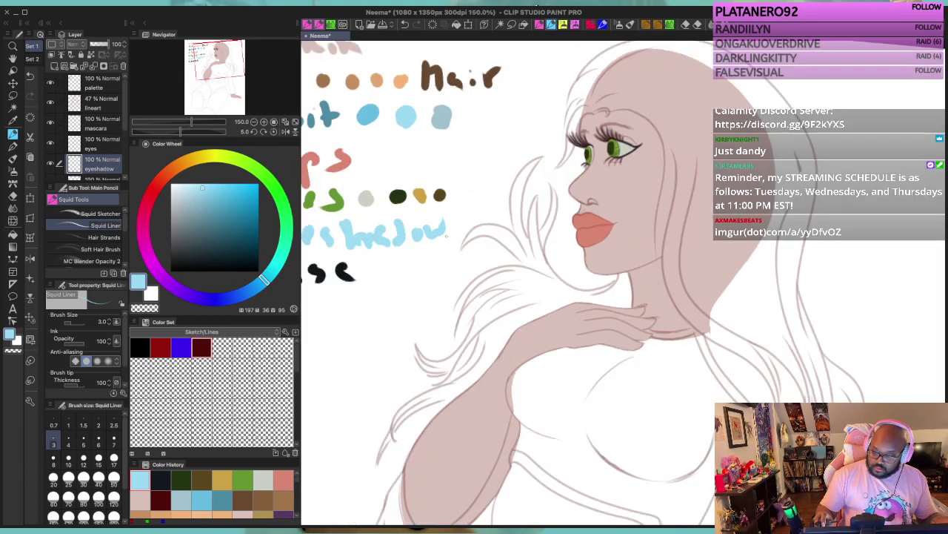
{"action": "key", "text": "minus"}
{"action": "key", "text": "minus"}
{"action": "key", "text": "minus"}
{"action": "key", "text": "minus"}
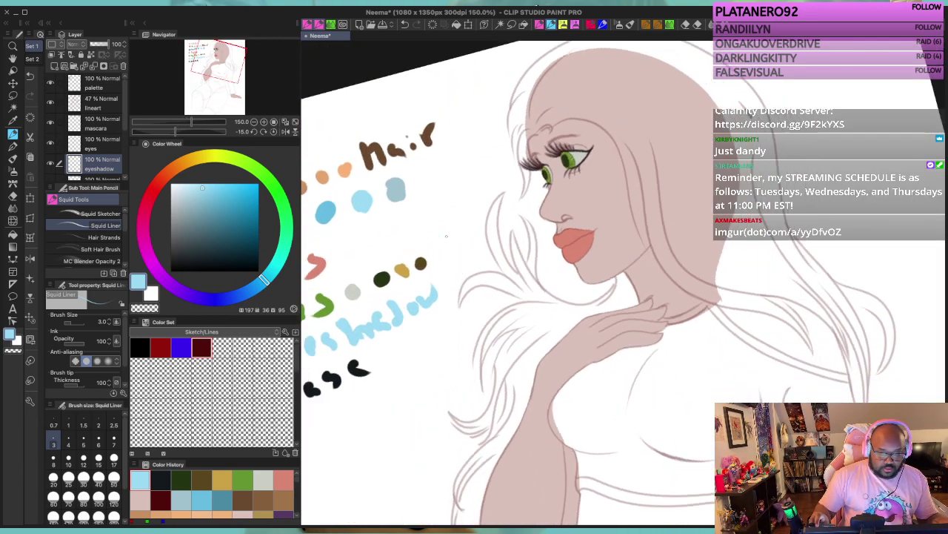
{"action": "scroll", "coordinate": [447, 236], "scroll_direction": "up", "scroll_amount": 1}
{"action": "key", "text": "minus"}
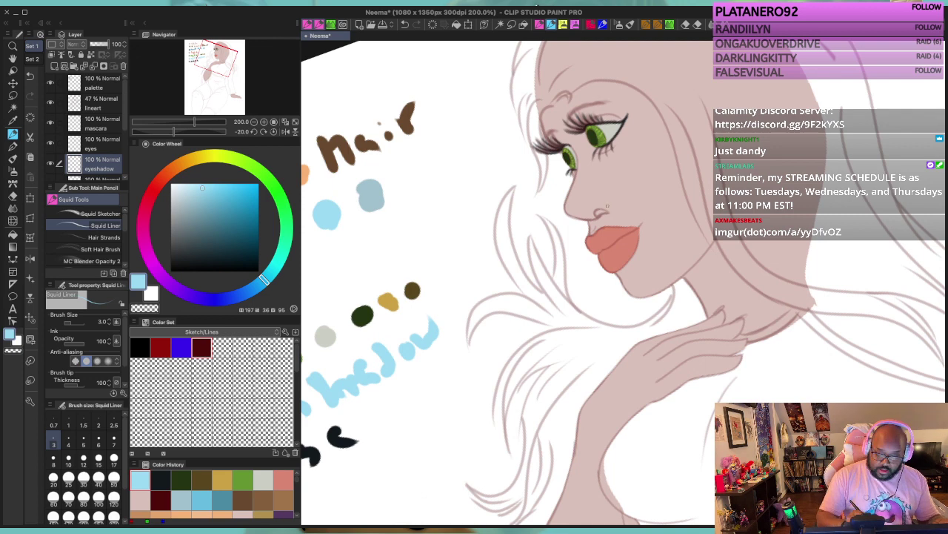
{"action": "left_click_drag", "start_coordinate": [608, 206], "coordinate": [544, 323]}
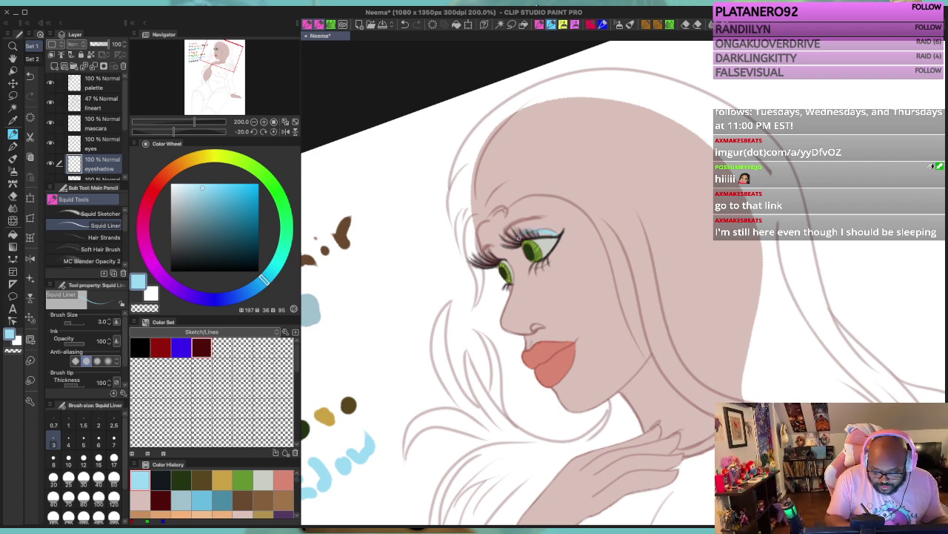
Step: Touch up the near eye's eyeshadow toward the inner corner of the lid and undo the last stroke
{"action": "mouse_move", "coordinate": [543, 236]}
{"action": "left_mouse_down"}
{"action": "mouse_move", "coordinate": [554, 234]}
{"action": "mouse_move", "coordinate": [529, 234]}
{"action": "left_mouse_up"}
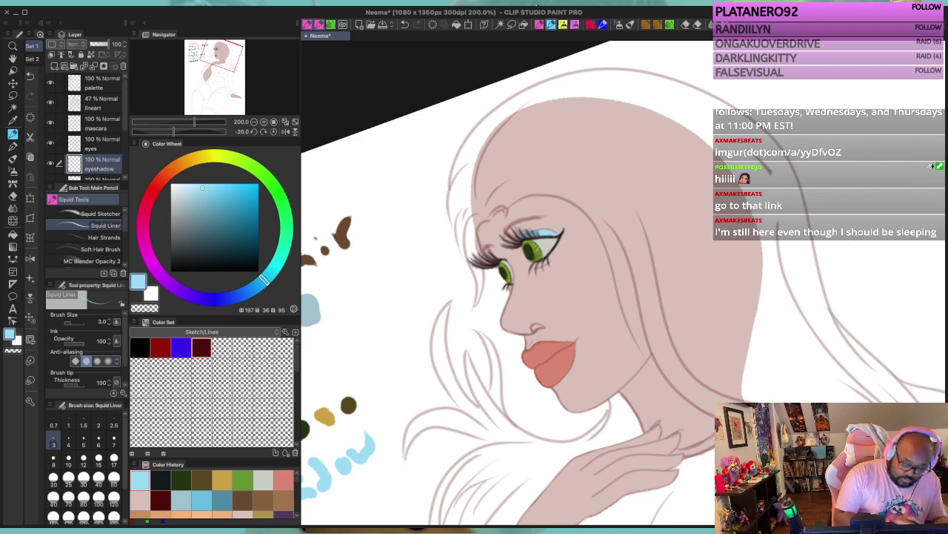
{"action": "left_click_drag", "start_coordinate": [529, 233], "coordinate": [525, 237]}
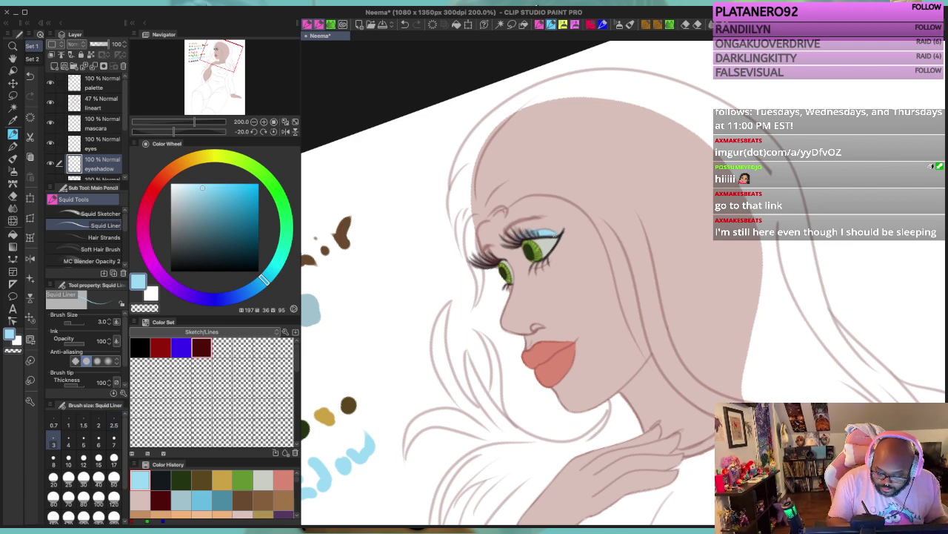
{"action": "key", "text": "ctrl+z"}
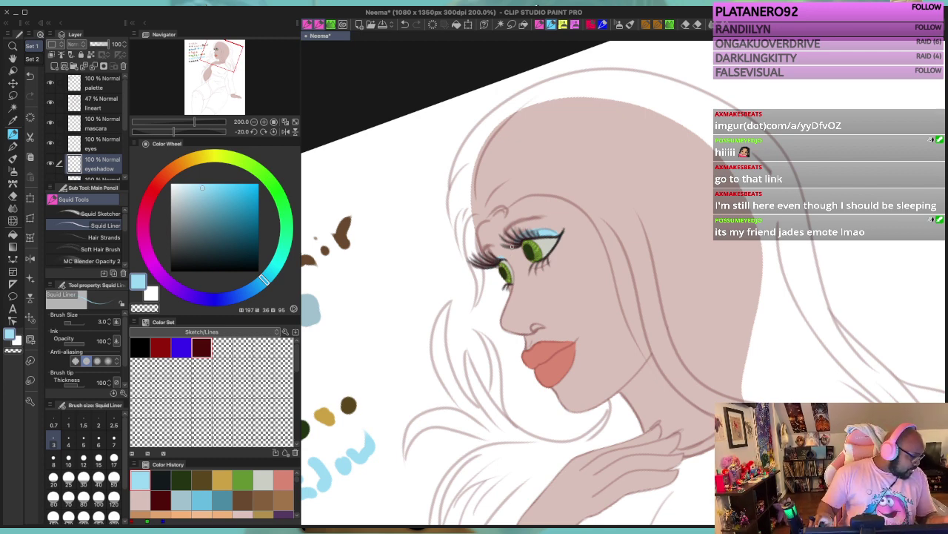
{"action": "key", "text": "^"}
{"action": "key", "text": "^"}
{"action": "key", "text": "^"}
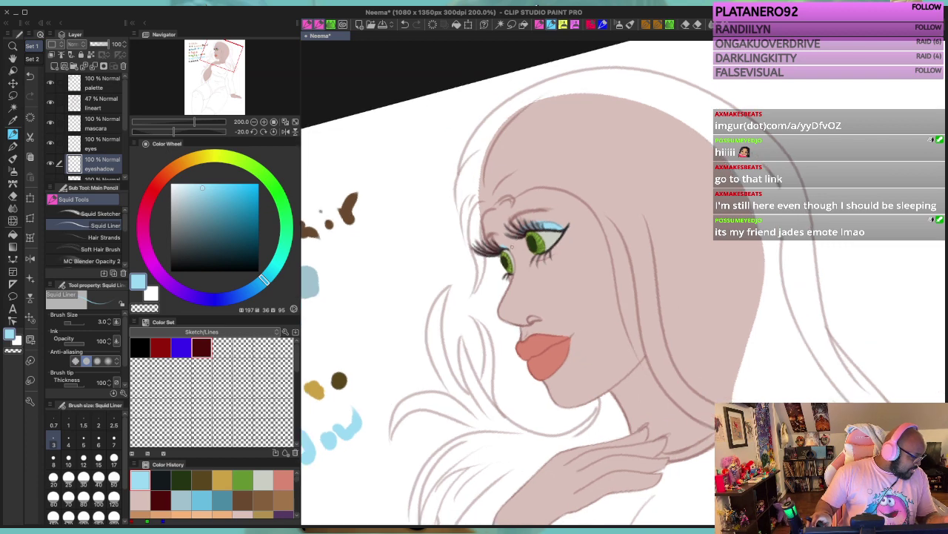
{"action": "key", "text": "asciicircum"}
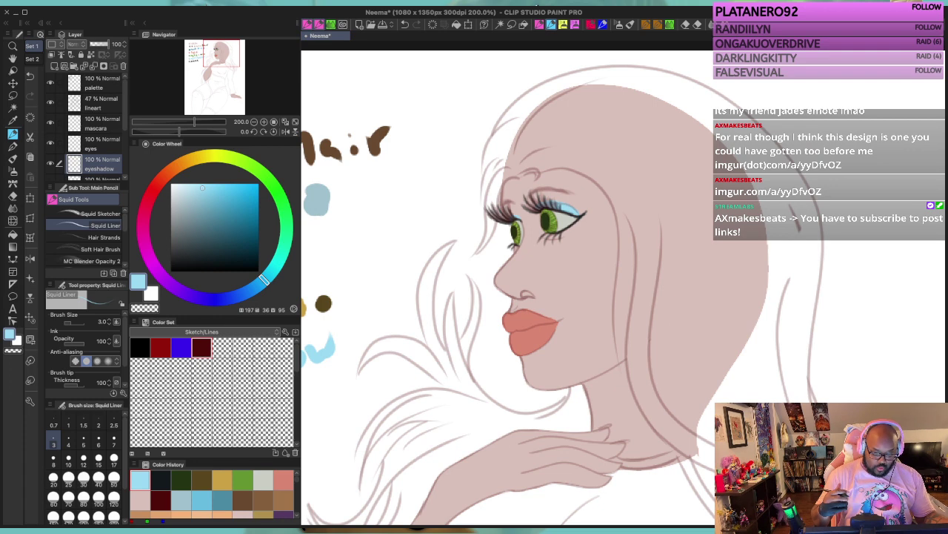
Step: Sample the teal swatch beside the suit label and return to the Squid Liner brush
{"action": "key", "text": "super+minus"}
{"action": "key", "text": "super+minus"}
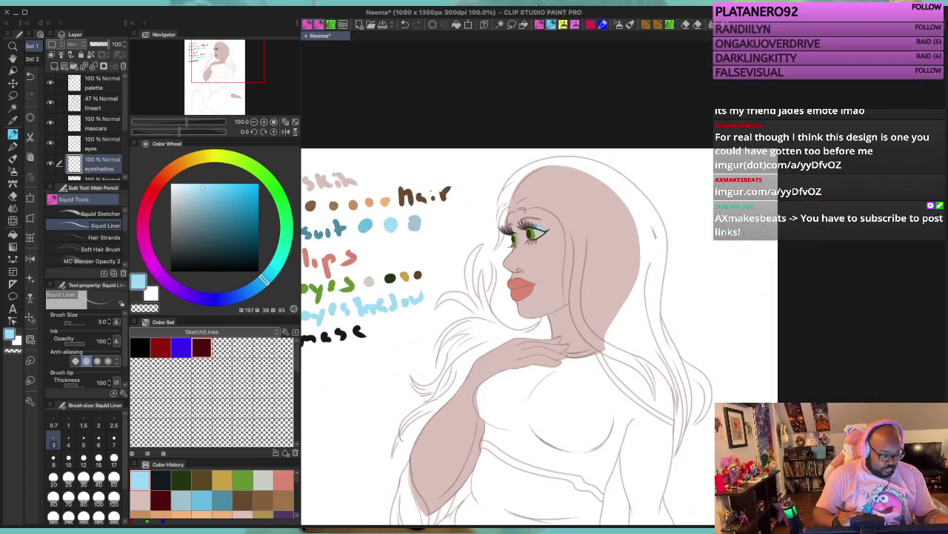
{"action": "left_click_drag", "start_coordinate": [576, 357], "coordinate": [646, 243]}
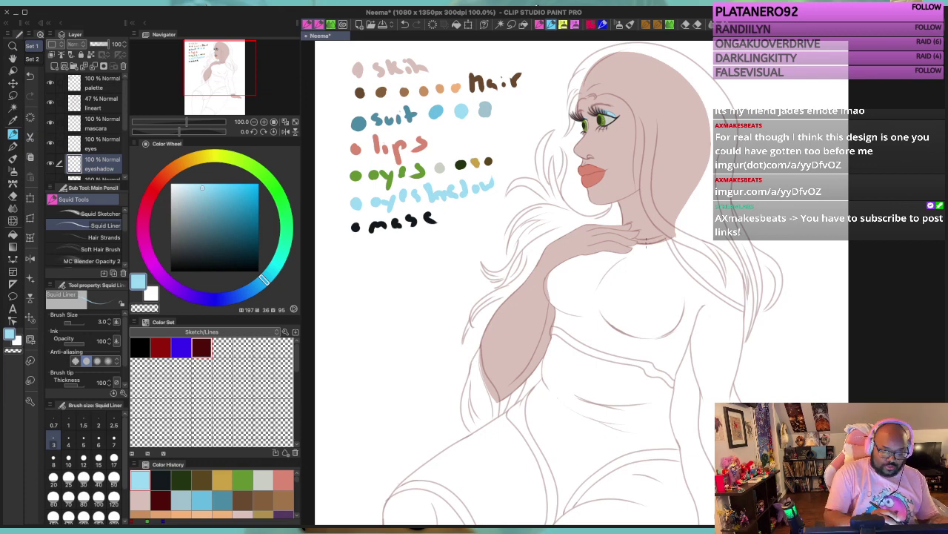
{"action": "left_click", "coordinate": [359, 123], "text": "alt"}
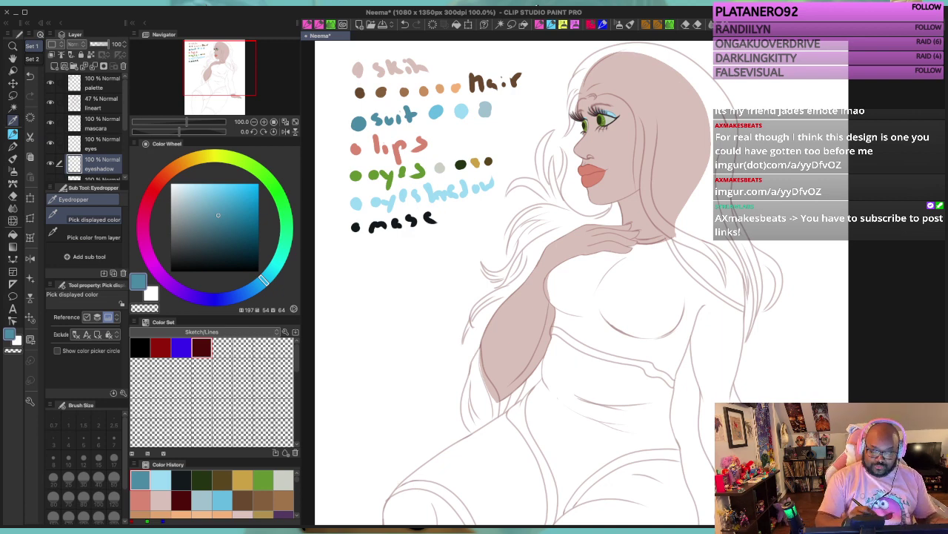
{"action": "key", "text": "p"}
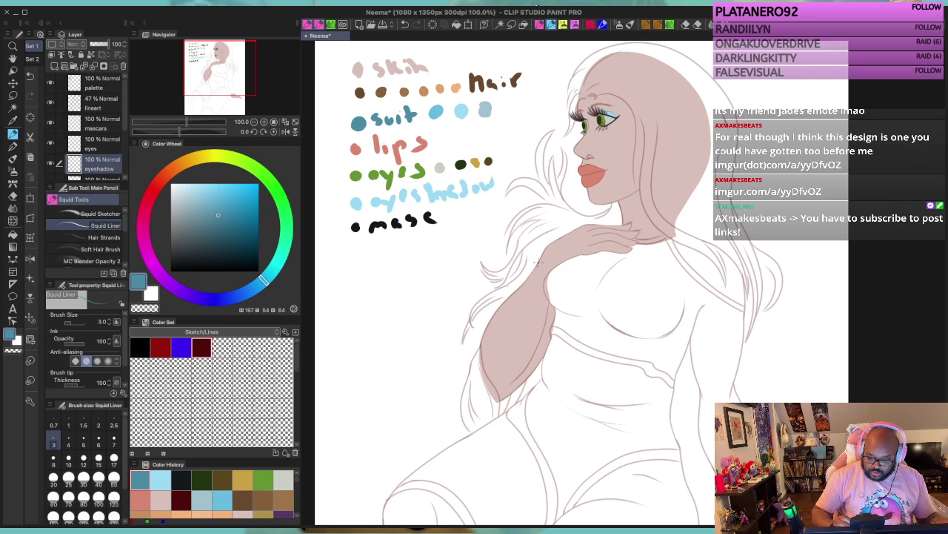
Step: Trace the suit's collar edge along the base of the neck in teal with the Squid Liner at size 3
{"action": "scroll", "coordinate": [538, 262], "scroll_direction": "down", "scroll_amount": 1}
{"action": "scroll", "coordinate": [674, 302], "scroll_direction": "up", "scroll_amount": 1}
{"action": "scroll", "coordinate": [563, 257], "scroll_direction": "up", "scroll_amount": 1}
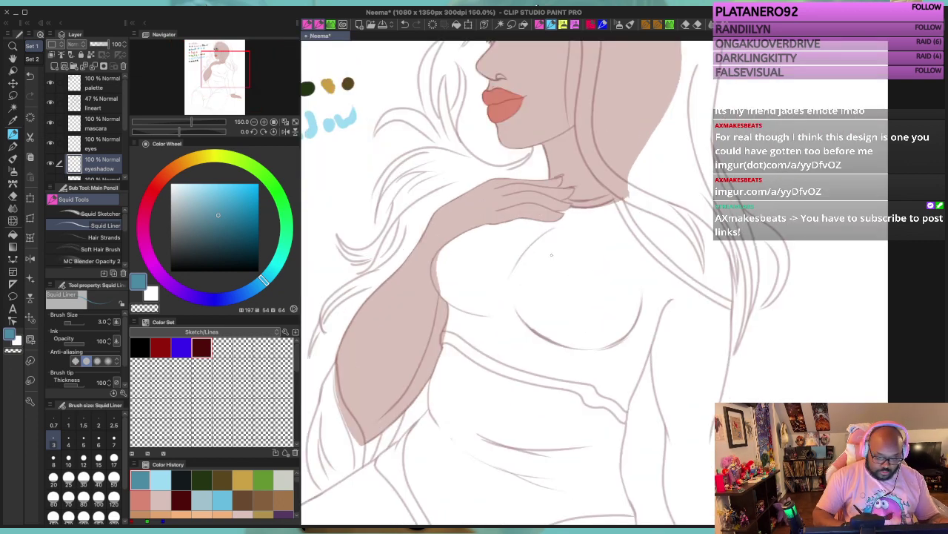
{"action": "left_click_drag", "start_coordinate": [513, 332], "coordinate": [568, 333]}
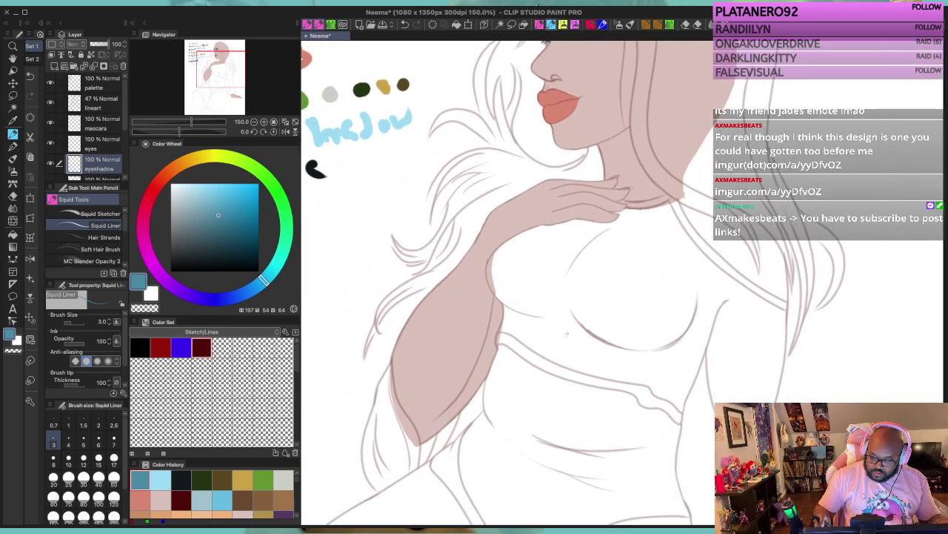
{"action": "key", "text": "minus"}
{"action": "key", "text": "minus"}
{"action": "key", "text": "minus"}
{"action": "key", "text": "minus"}
{"action": "key", "text": "minus"}
{"action": "key", "text": "minus"}
{"action": "key", "text": "minus"}
{"action": "key", "text": "minus"}
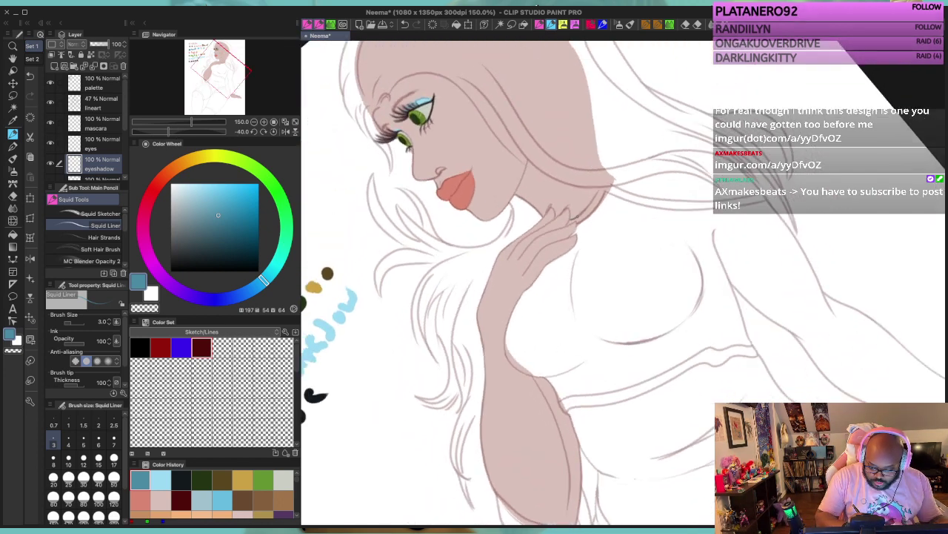
{"action": "left_click_drag", "start_coordinate": [571, 220], "coordinate": [600, 187]}
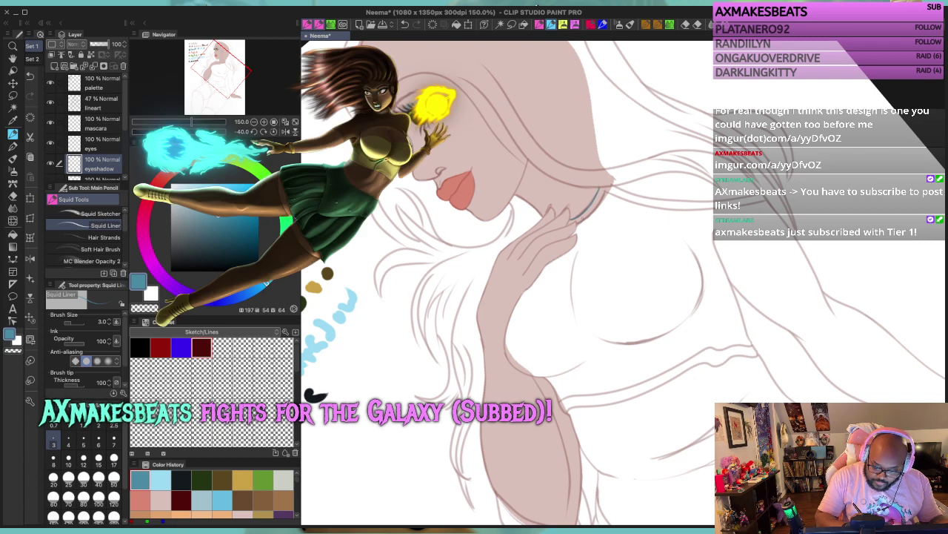
{"action": "scroll", "coordinate": [603, 174], "scroll_direction": "up", "scroll_amount": 1}
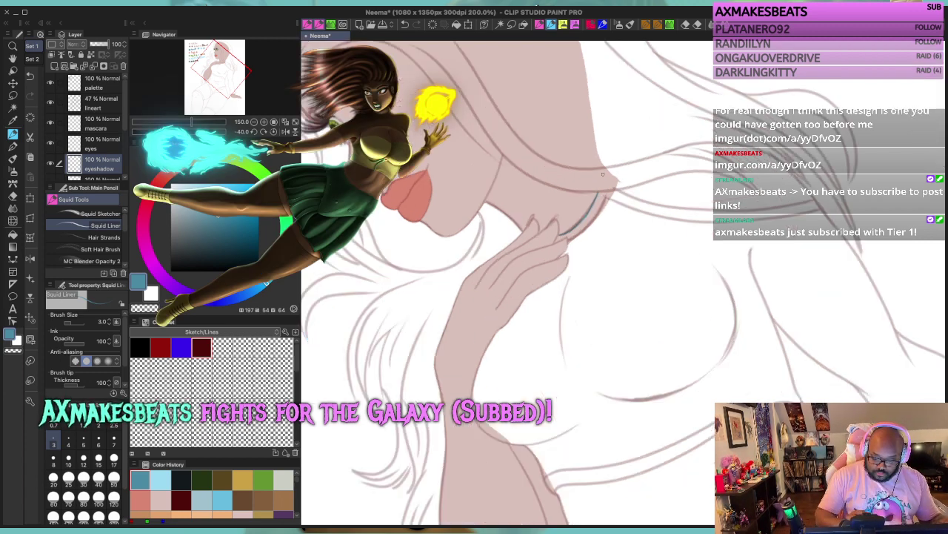
{"action": "scroll", "coordinate": [607, 174], "scroll_direction": "up", "scroll_amount": 2}
{"action": "scroll", "coordinate": [518, 279], "scroll_direction": "down", "scroll_amount": 1}
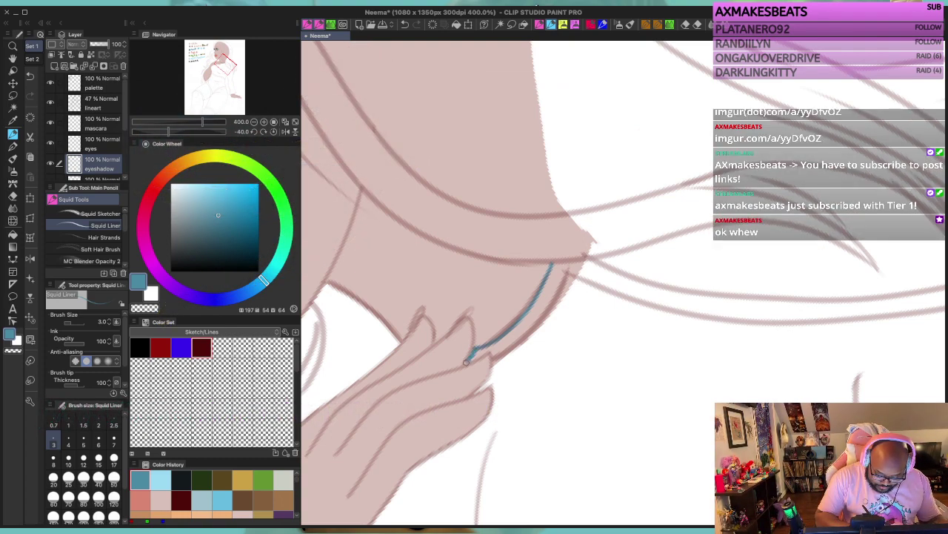
Step: Continue the teal suit outline around the fingertips and along the lower edge of the raised hand, undoing stray strokes
{"action": "mouse_move", "coordinate": [476, 360]}
{"action": "left_mouse_down"}
{"action": "mouse_move", "coordinate": [495, 372]}
{"action": "mouse_move", "coordinate": [494, 350]}
{"action": "mouse_move", "coordinate": [488, 383]}
{"action": "mouse_move", "coordinate": [473, 394]}
{"action": "mouse_move", "coordinate": [489, 374]}
{"action": "mouse_move", "coordinate": [488, 424]}
{"action": "left_mouse_up"}
{"action": "key", "text": "ctrl+z"}
{"action": "key", "text": "ctrl+z"}
{"action": "mouse_move", "coordinate": [495, 390]}
{"action": "left_mouse_down"}
{"action": "mouse_move", "coordinate": [478, 438]}
{"action": "mouse_move", "coordinate": [503, 380]}
{"action": "mouse_move", "coordinate": [655, 216]}
{"action": "mouse_move", "coordinate": [600, 212]}
{"action": "mouse_move", "coordinate": [513, 257]}
{"action": "mouse_move", "coordinate": [481, 298]}
{"action": "left_mouse_up"}
{"action": "key", "text": "^"}
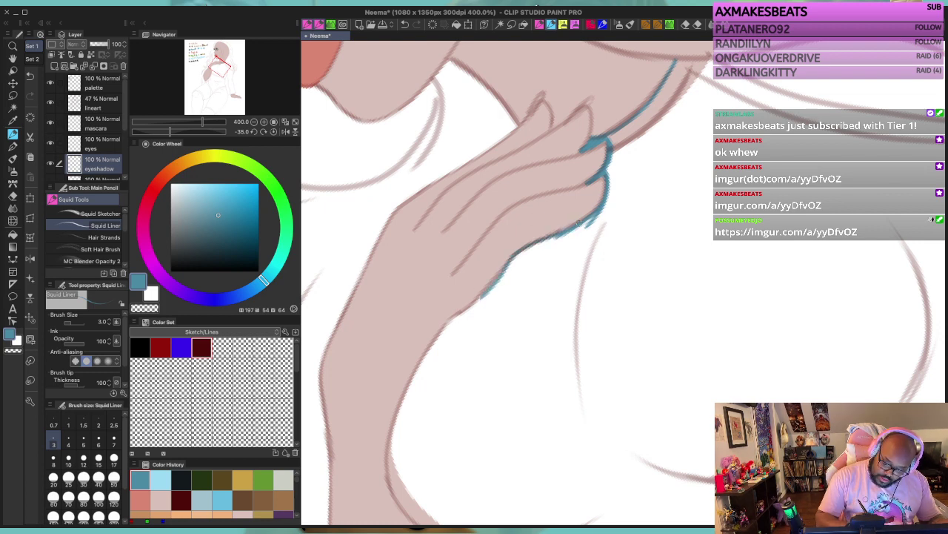
Step: Trace the suit's edge in teal along the bent forearm, around the bust and down to the hem band
{"action": "mouse_move", "coordinate": [539, 239]}
{"action": "left_mouse_down"}
{"action": "mouse_move", "coordinate": [424, 355]}
{"action": "mouse_move", "coordinate": [390, 437]}
{"action": "mouse_move", "coordinate": [393, 496]}
{"action": "mouse_move", "coordinate": [526, 217]}
{"action": "left_mouse_up"}
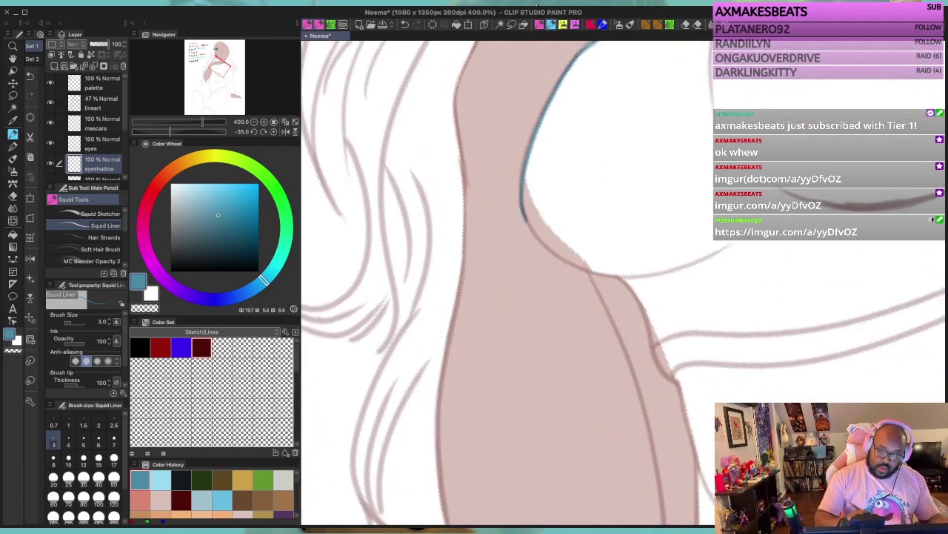
{"action": "mouse_move", "coordinate": [524, 170]}
{"action": "left_mouse_down"}
{"action": "mouse_move", "coordinate": [522, 207]}
{"action": "mouse_move", "coordinate": [557, 256]}
{"action": "mouse_move", "coordinate": [633, 277]}
{"action": "left_mouse_up"}
{"action": "key", "text": "asciicircum"}
{"action": "key", "text": "asciicircum"}
{"action": "key", "text": "asciicircum"}
{"action": "key", "text": "asciicircum"}
{"action": "key", "text": "asciicircum"}
{"action": "key", "text": "asciicircum"}
{"action": "key", "text": "asciicircum"}
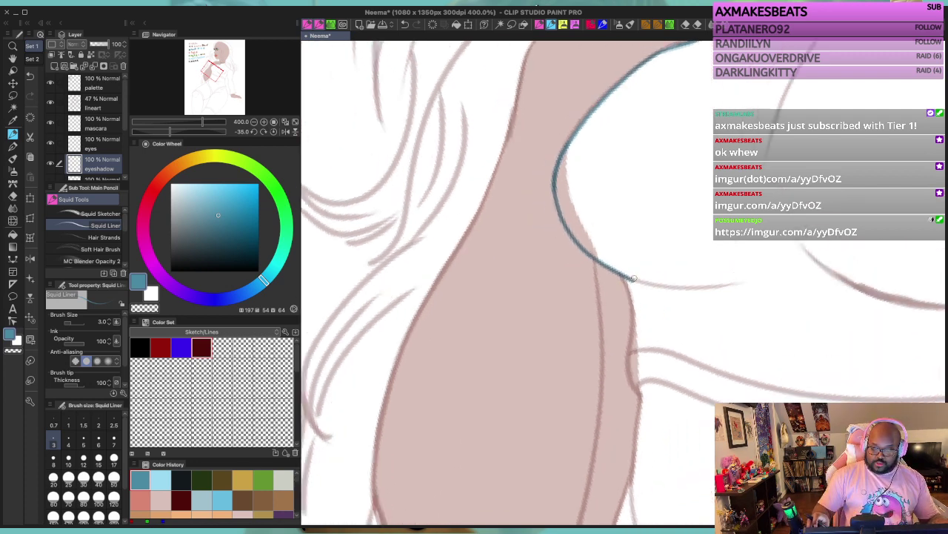
{"action": "mouse_move", "coordinate": [624, 277]}
{"action": "left_mouse_down"}
{"action": "mouse_move", "coordinate": [626, 317]}
{"action": "mouse_move", "coordinate": [603, 373]}
{"action": "mouse_move", "coordinate": [612, 401]}
{"action": "left_mouse_up"}
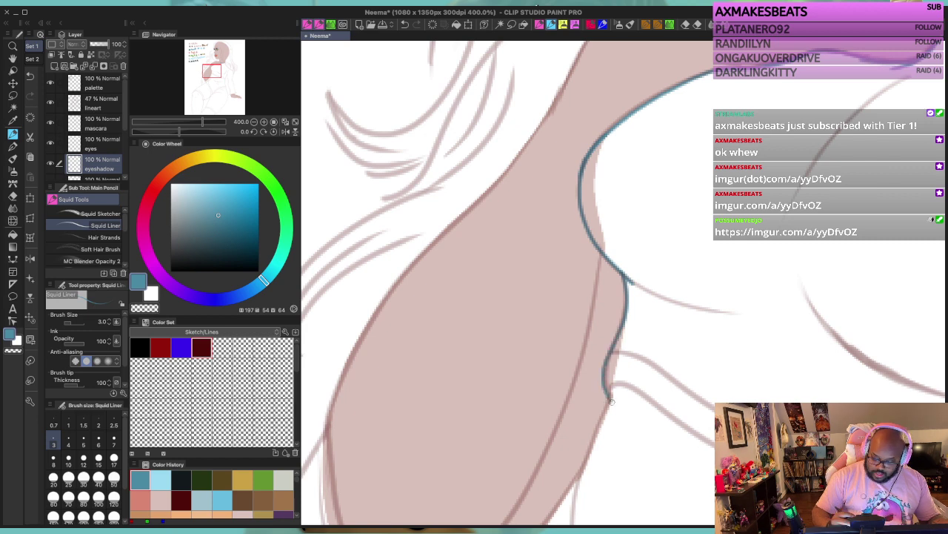
Step: Trace the top's lower hem in teal from the bent arm across the midriff to the far side of the torso
{"action": "key", "text": "minus"}
{"action": "key", "text": "minus"}
{"action": "key", "text": "minus"}
{"action": "key", "text": "minus"}
{"action": "key", "text": "minus"}
{"action": "key", "text": "minus"}
{"action": "key", "text": "minus"}
{"action": "key", "text": "minus"}
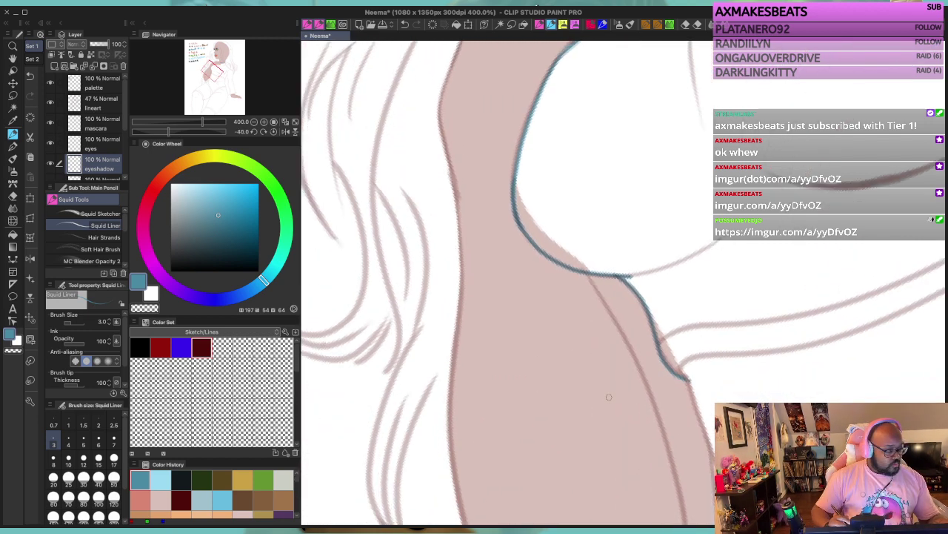
{"action": "mouse_move", "coordinate": [689, 381]}
{"action": "left_mouse_down"}
{"action": "mouse_move", "coordinate": [596, 268]}
{"action": "mouse_move", "coordinate": [744, 243]}
{"action": "mouse_move", "coordinate": [823, 212]}
{"action": "mouse_move", "coordinate": [887, 165]}
{"action": "mouse_move", "coordinate": [587, 328]}
{"action": "mouse_move", "coordinate": [635, 300]}
{"action": "left_mouse_up"}
{"action": "key", "text": "ctrl+z"}
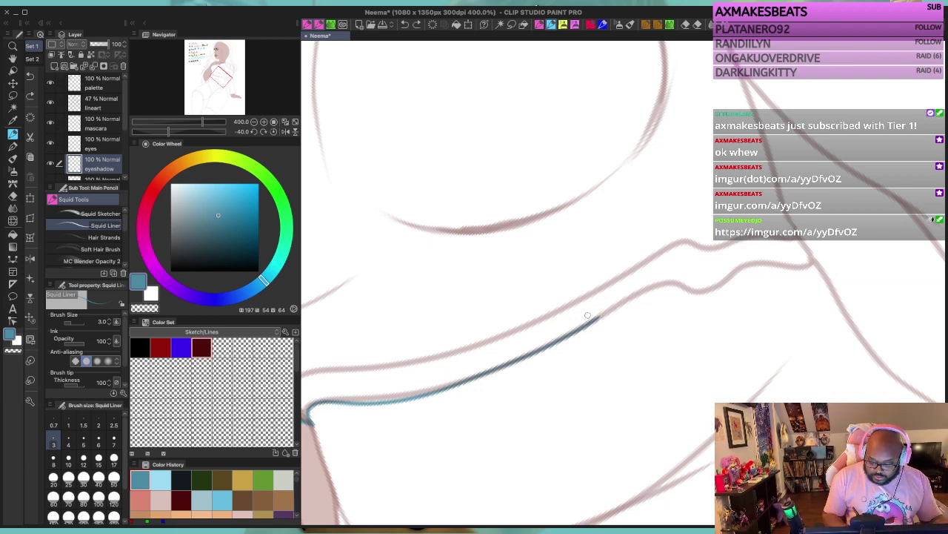
{"action": "mouse_move", "coordinate": [578, 329]}
{"action": "left_mouse_down"}
{"action": "mouse_move", "coordinate": [667, 283]}
{"action": "mouse_move", "coordinate": [698, 292]}
{"action": "mouse_move", "coordinate": [737, 268]}
{"action": "mouse_move", "coordinate": [815, 259]}
{"action": "left_mouse_up"}
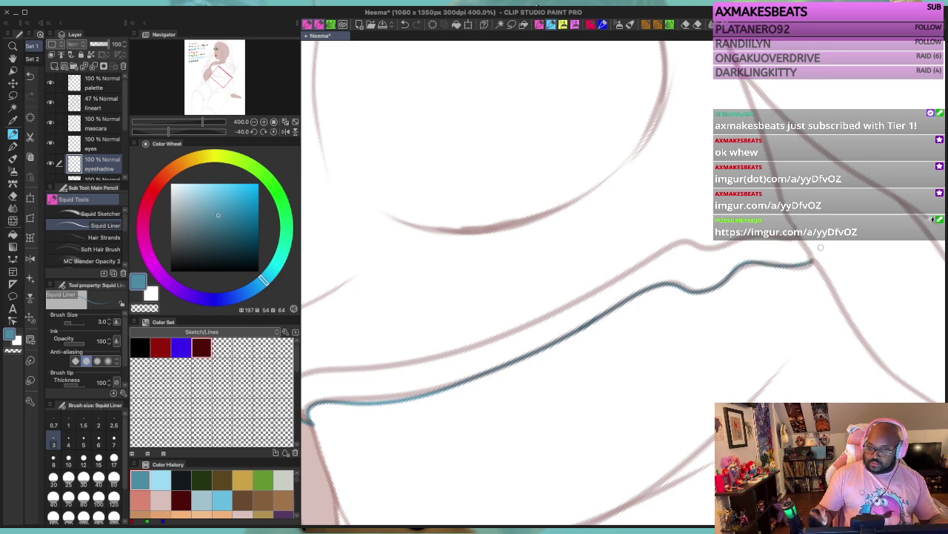
Step: Trace the top's side edge in teal from the end of the hem up to the armpit
{"action": "key", "text": "asciicircum"}
{"action": "key", "text": "asciicircum"}
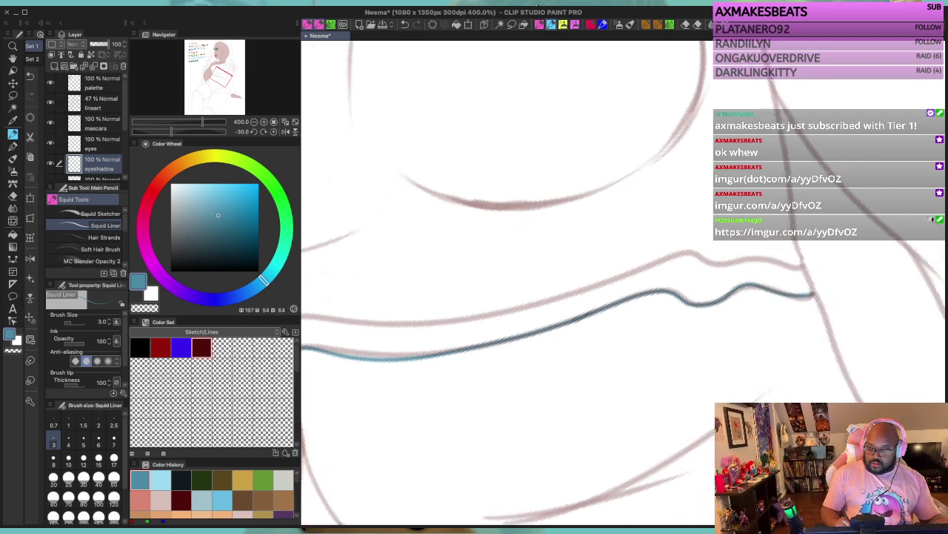
{"action": "left_click_drag", "start_coordinate": [807, 292], "coordinate": [678, 298]}
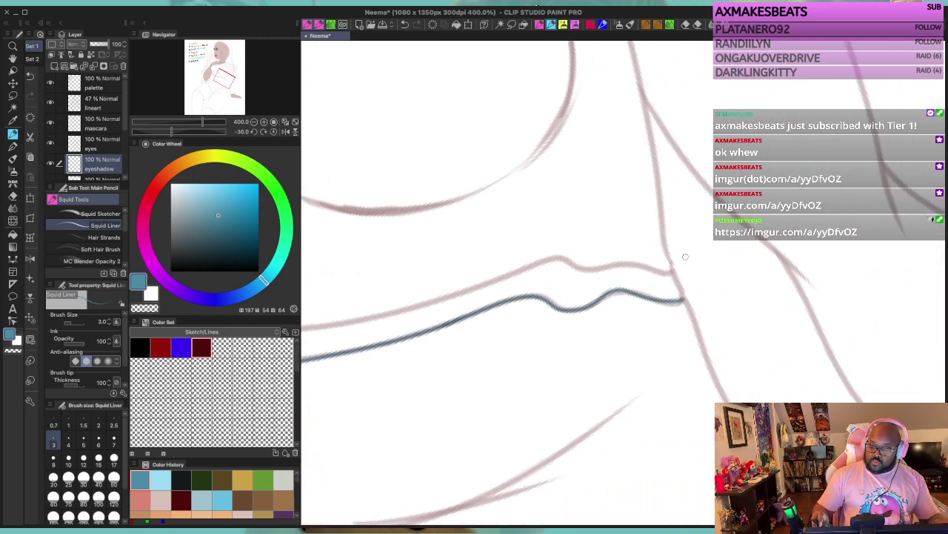
{"action": "key", "text": "minus"}
{"action": "key", "text": "minus"}
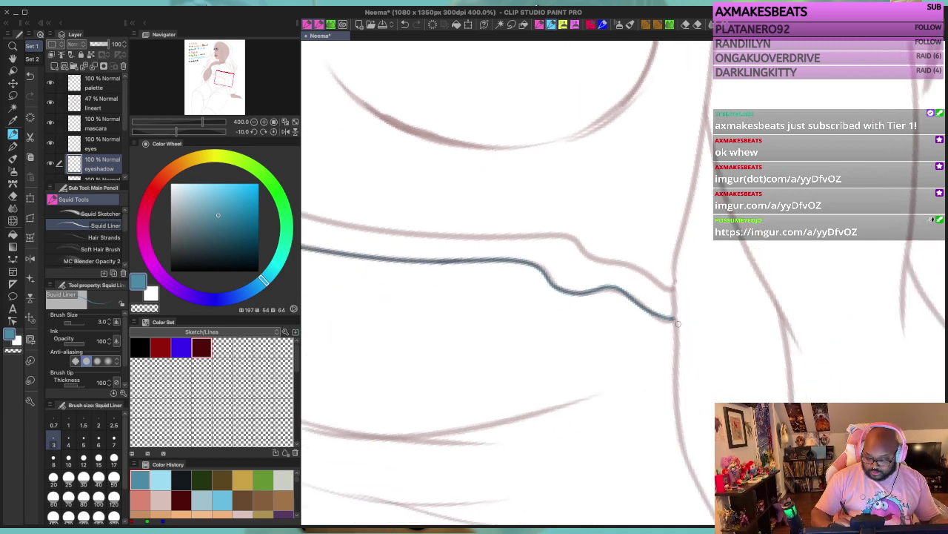
{"action": "mouse_move", "coordinate": [673, 318]}
{"action": "left_mouse_down"}
{"action": "mouse_move", "coordinate": [682, 327]}
{"action": "mouse_move", "coordinate": [677, 259]}
{"action": "mouse_move", "coordinate": [701, 115]}
{"action": "left_mouse_up"}
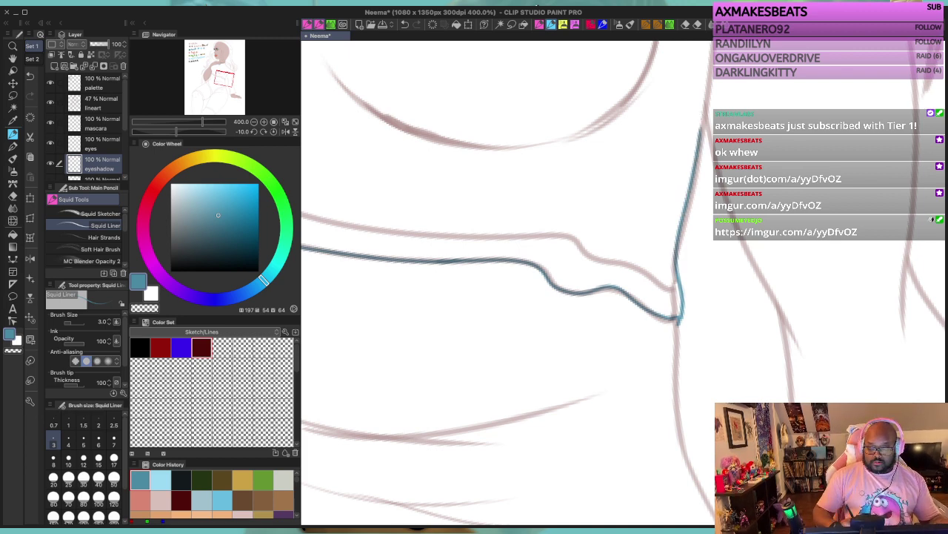
Step: Trace the sleeve's inner edge in teal from the armpit past the elbow toward the wrist, undoing and redrawing stray strokes
{"action": "mouse_move", "coordinate": [699, 156]}
{"action": "left_mouse_down"}
{"action": "mouse_move", "coordinate": [566, 417]}
{"action": "mouse_move", "coordinate": [586, 348]}
{"action": "mouse_move", "coordinate": [570, 365]}
{"action": "mouse_move", "coordinate": [608, 491]}
{"action": "left_mouse_up"}
{"action": "left_click_drag", "start_coordinate": [706, 395], "coordinate": [690, 145]}
{"action": "mouse_move", "coordinate": [565, 162]}
{"action": "left_mouse_down"}
{"action": "mouse_move", "coordinate": [598, 264]}
{"action": "mouse_move", "coordinate": [652, 369]}
{"action": "left_mouse_up"}
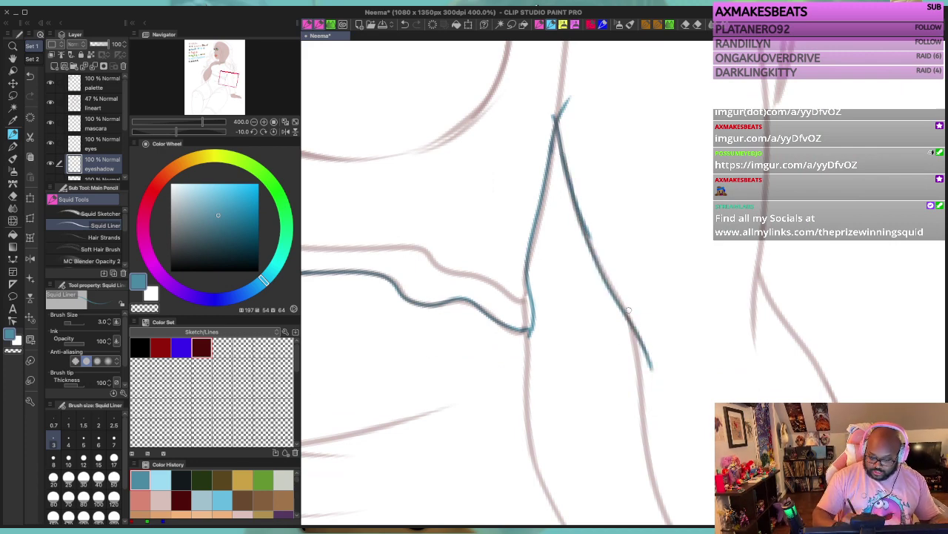
{"action": "left_click_drag", "start_coordinate": [627, 315], "coordinate": [643, 477]}
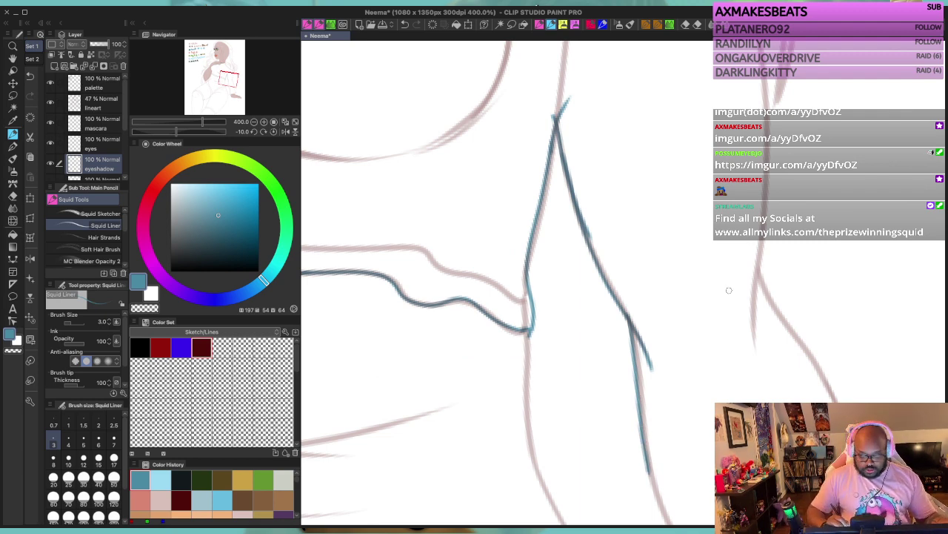
{"action": "left_click_drag", "start_coordinate": [642, 398], "coordinate": [575, 188]}
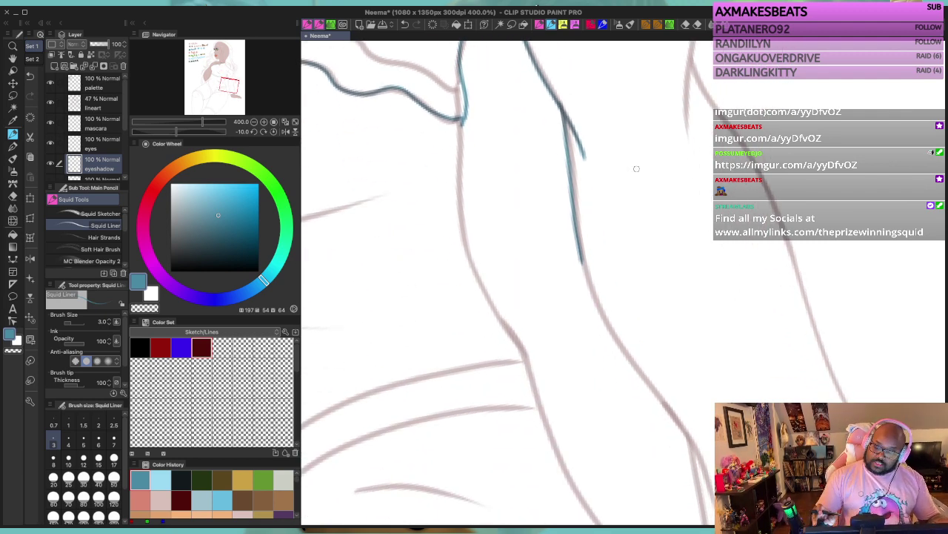
{"action": "key", "text": "ctrl+z"}
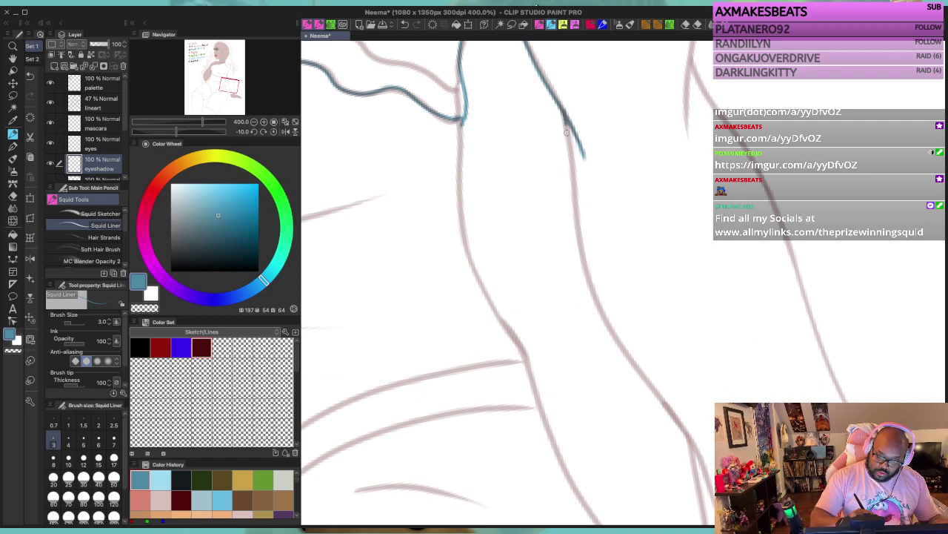
{"action": "mouse_move", "coordinate": [567, 132]}
{"action": "left_mouse_down"}
{"action": "mouse_move", "coordinate": [594, 295]}
{"action": "mouse_move", "coordinate": [634, 360]}
{"action": "left_mouse_up"}
{"action": "key", "text": "ctrl+z"}
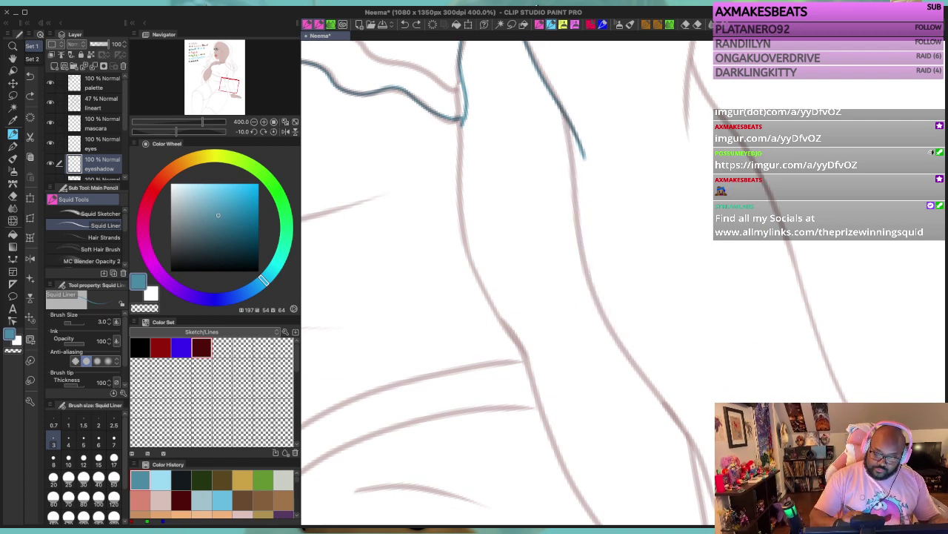
{"action": "mouse_move", "coordinate": [564, 111]}
{"action": "left_mouse_down"}
{"action": "mouse_move", "coordinate": [600, 306]}
{"action": "mouse_move", "coordinate": [693, 441]}
{"action": "mouse_move", "coordinate": [707, 485]}
{"action": "mouse_move", "coordinate": [584, 200]}
{"action": "mouse_move", "coordinate": [604, 365]}
{"action": "mouse_move", "coordinate": [644, 392]}
{"action": "left_mouse_up"}
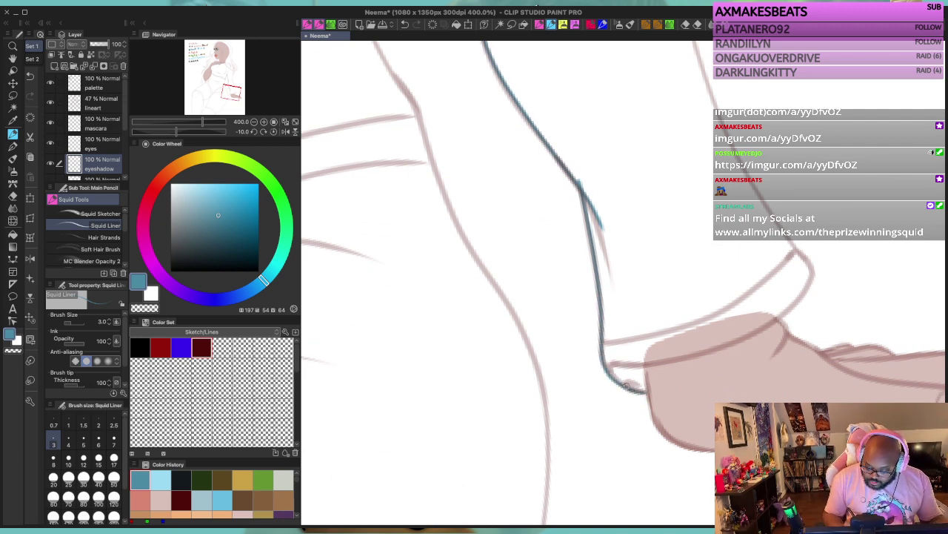
Step: Trace the sleeve cuff's lower edge in teal around the resting wrist and continue up the outer forearm
{"action": "mouse_move", "coordinate": [608, 367]}
{"action": "left_mouse_down"}
{"action": "mouse_move", "coordinate": [730, 343]}
{"action": "mouse_move", "coordinate": [794, 301]}
{"action": "mouse_move", "coordinate": [809, 259]}
{"action": "left_mouse_up"}
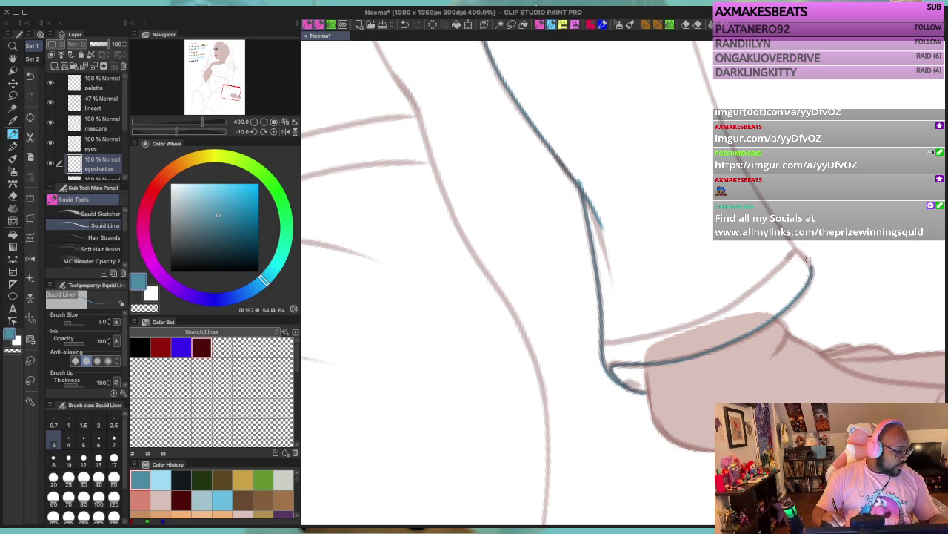
{"action": "left_click_drag", "start_coordinate": [785, 217], "coordinate": [649, 265]}
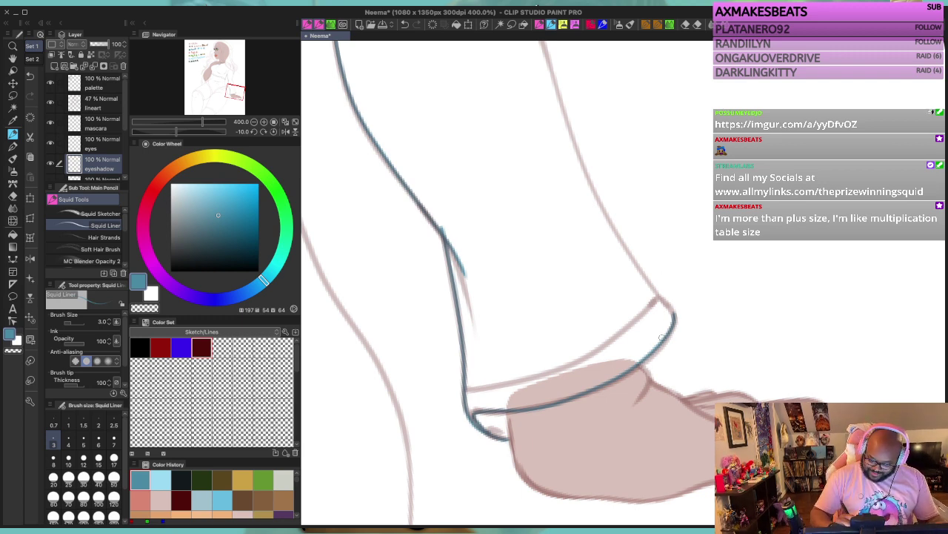
{"action": "mouse_move", "coordinate": [671, 310]}
{"action": "left_mouse_down"}
{"action": "mouse_move", "coordinate": [620, 240]}
{"action": "mouse_move", "coordinate": [546, 47]}
{"action": "left_mouse_up"}
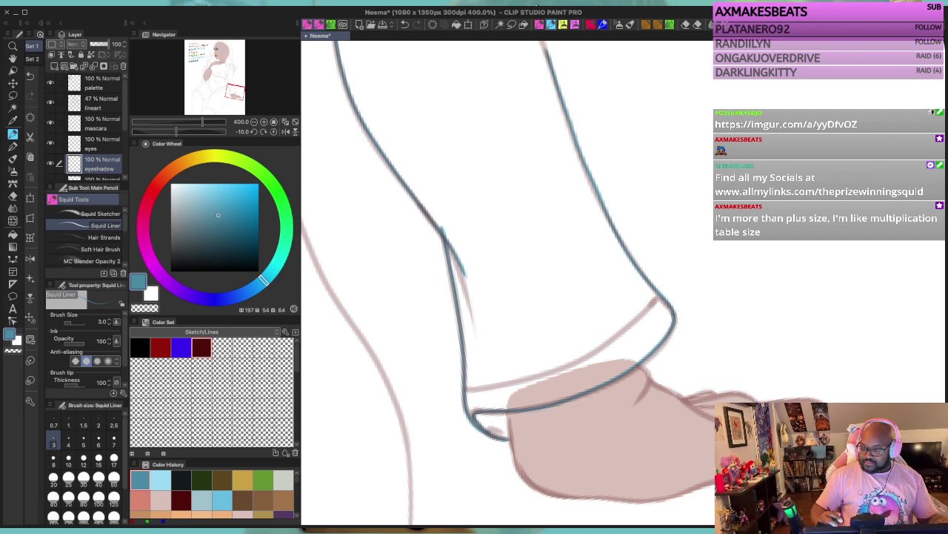
Step: Continue the outer sleeve edge in teal from the forearm past the elbow up to the shoulder, undoing stray strokes
{"action": "scroll", "coordinate": [622, 289], "scroll_direction": "down", "scroll_amount": 2}
{"action": "mouse_move", "coordinate": [611, 159]}
{"action": "left_mouse_down"}
{"action": "mouse_move", "coordinate": [613, 279]}
{"action": "mouse_move", "coordinate": [596, 346]}
{"action": "mouse_move", "coordinate": [568, 348]}
{"action": "mouse_move", "coordinate": [559, 325]}
{"action": "left_mouse_up"}
{"action": "key", "text": "ctrl+z"}
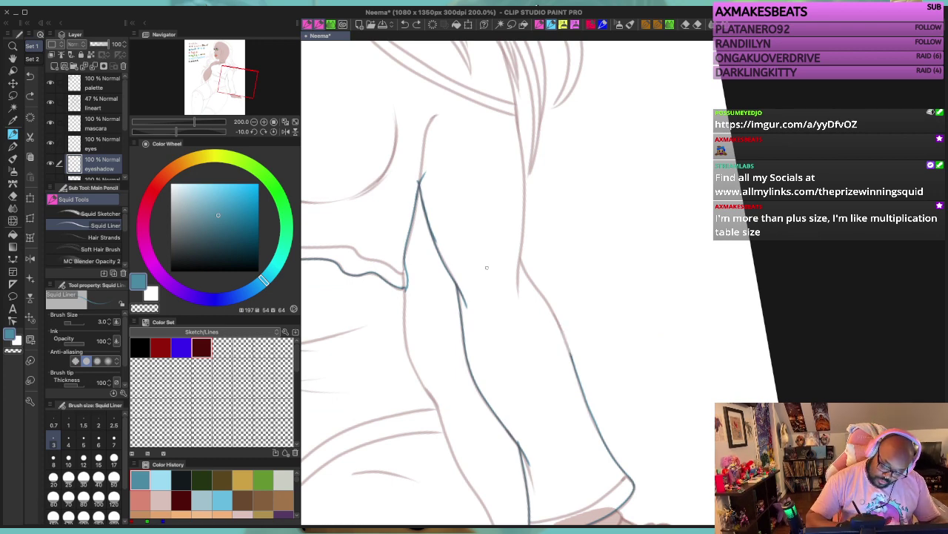
{"action": "mouse_move", "coordinate": [571, 360]}
{"action": "left_mouse_down"}
{"action": "mouse_move", "coordinate": [515, 245]}
{"action": "mouse_move", "coordinate": [524, 247]}
{"action": "mouse_move", "coordinate": [517, 264]}
{"action": "mouse_move", "coordinate": [512, 83]}
{"action": "left_mouse_up"}
{"action": "key", "text": "ctrl+z"}
{"action": "key", "text": "ctrl+z"}
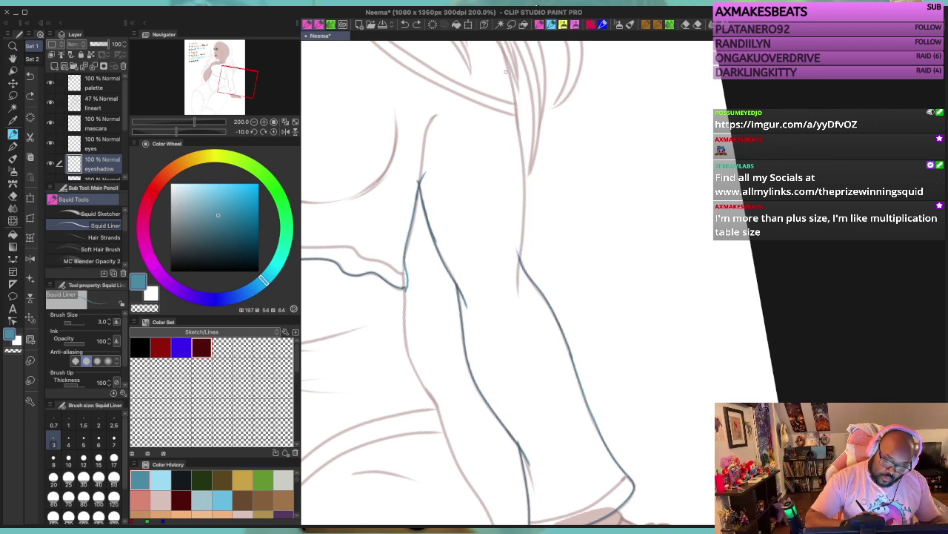
{"action": "left_click_drag", "start_coordinate": [521, 266], "coordinate": [514, 100]}
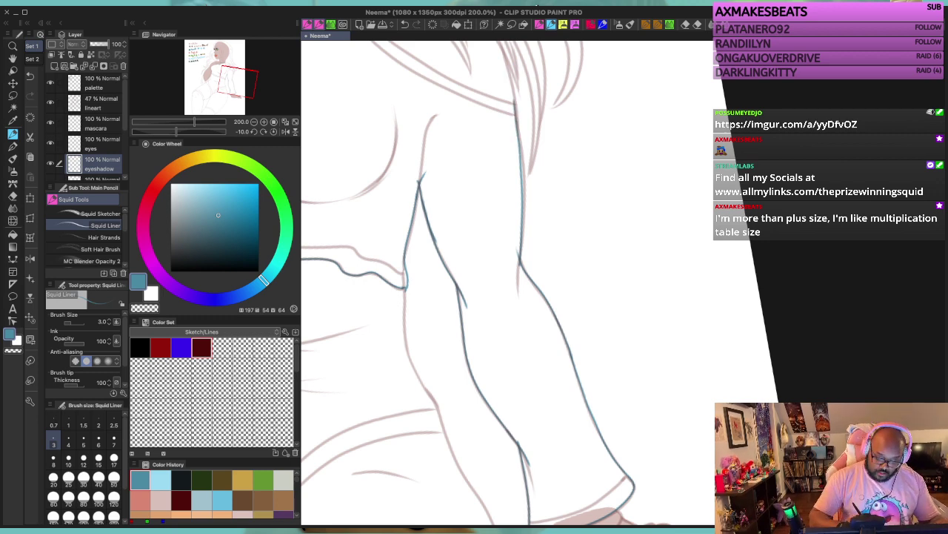
Step: Close the top's outline by tracing the neckline in teal from the neck across to the shoulder, redrawing the first attempt
{"action": "mouse_move", "coordinate": [521, 267]}
{"action": "left_mouse_down"}
{"action": "mouse_move", "coordinate": [511, 449]}
{"action": "mouse_move", "coordinate": [504, 286]}
{"action": "mouse_move", "coordinate": [688, 318]}
{"action": "left_mouse_up"}
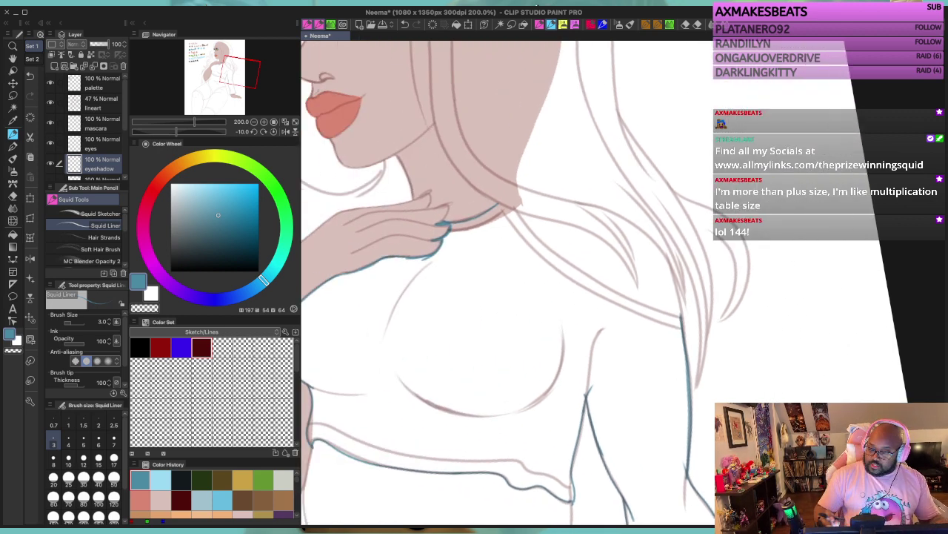
{"action": "key", "text": "minus"}
{"action": "key", "text": "minus"}
{"action": "key", "text": "minus"}
{"action": "key", "text": "minus"}
{"action": "key", "text": "minus"}
{"action": "key", "text": "minus"}
{"action": "key", "text": "minus"}
{"action": "key", "text": "minus"}
{"action": "key", "text": "minus"}
{"action": "key", "text": "minus"}
{"action": "key", "text": "minus"}
{"action": "key", "text": "minus"}
{"action": "key", "text": "minus"}
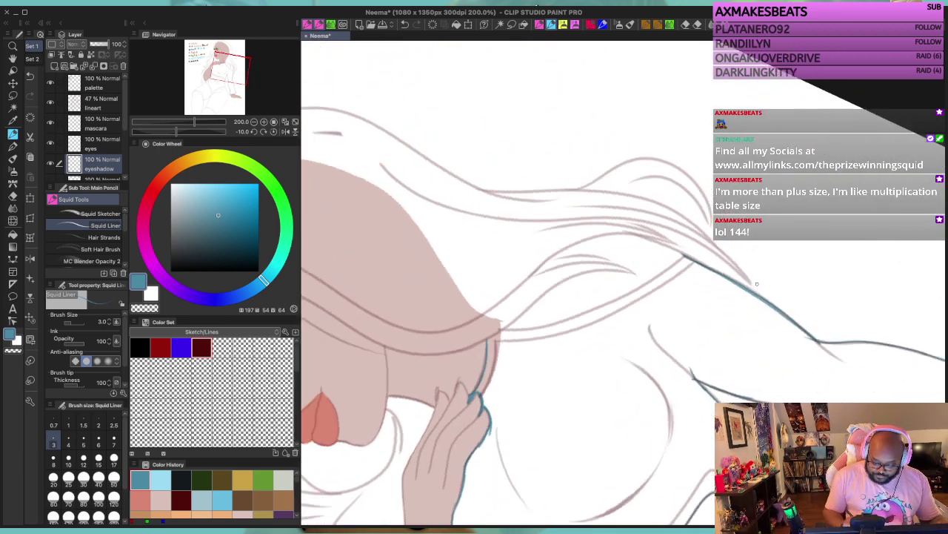
{"action": "mouse_move", "coordinate": [499, 363]}
{"action": "left_mouse_down"}
{"action": "mouse_move", "coordinate": [599, 314]}
{"action": "mouse_move", "coordinate": [678, 243]}
{"action": "left_mouse_up"}
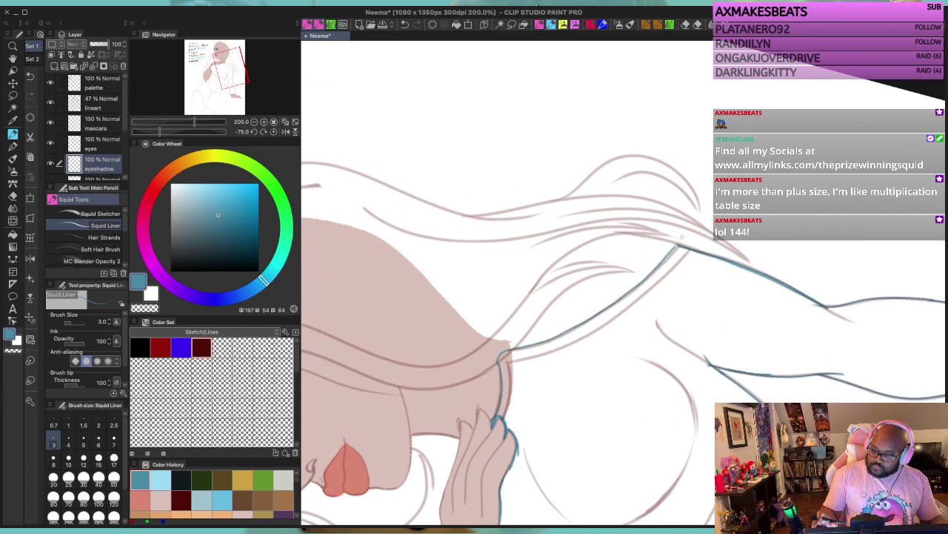
{"action": "key", "text": "ctrl+z"}
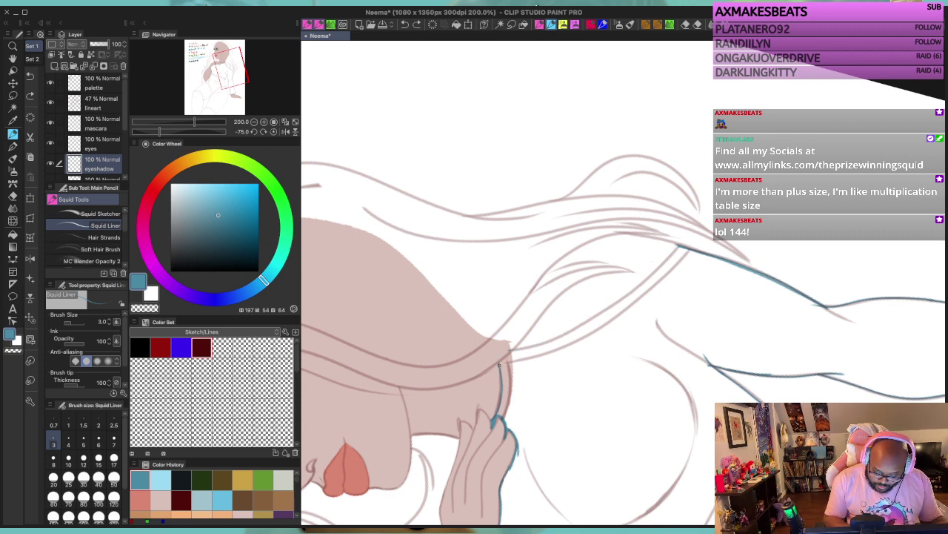
{"action": "mouse_move", "coordinate": [501, 363]}
{"action": "left_mouse_down"}
{"action": "mouse_move", "coordinate": [593, 318]}
{"action": "mouse_move", "coordinate": [680, 240]}
{"action": "left_mouse_up"}
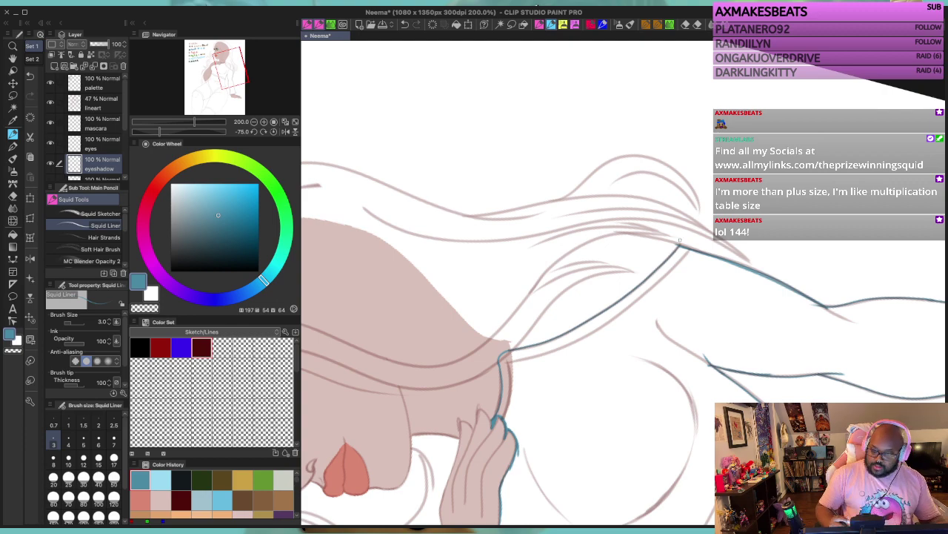
Step: Auto-select the area enclosed by the top's outline, fill it with teal, and clear the selection
{"action": "key", "text": "asciicircum"}
{"action": "key", "text": "asciicircum"}
{"action": "key", "text": "asciicircum"}
{"action": "key", "text": "asciicircum"}
{"action": "key", "text": "asciicircum"}
{"action": "key", "text": "asciicircum"}
{"action": "key", "text": "asciicircum"}
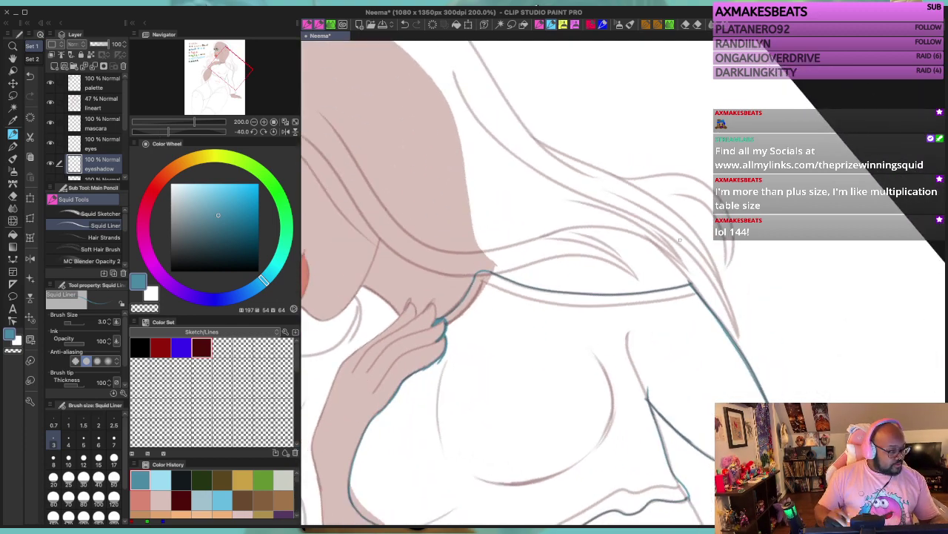
{"action": "mouse_move", "coordinate": [617, 409]}
{"action": "left_mouse_down"}
{"action": "mouse_move", "coordinate": [647, 259]}
{"action": "mouse_move", "coordinate": [689, 204]}
{"action": "mouse_move", "coordinate": [618, 238]}
{"action": "mouse_move", "coordinate": [591, 237]}
{"action": "left_mouse_up"}
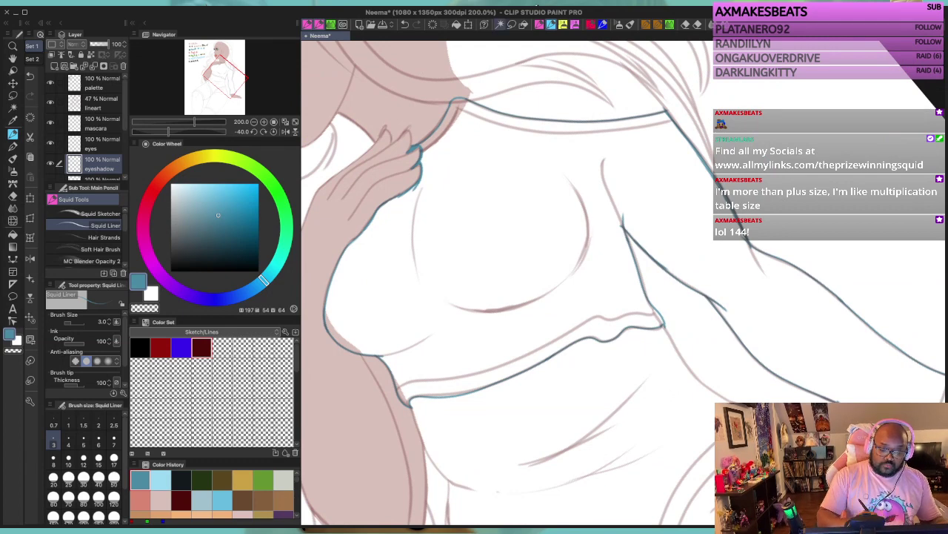
{"action": "key", "text": "w"}
{"action": "left_click", "coordinate": [622, 220]}
{"action": "key", "text": "alt+Delete"}
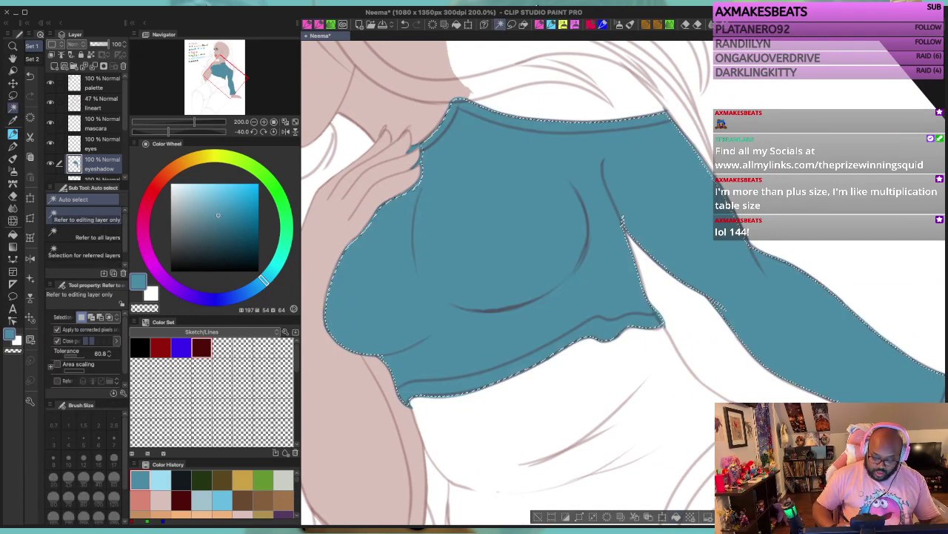
{"action": "left_click", "coordinate": [538, 516]}
{"action": "left_click", "coordinate": [567, 296]}
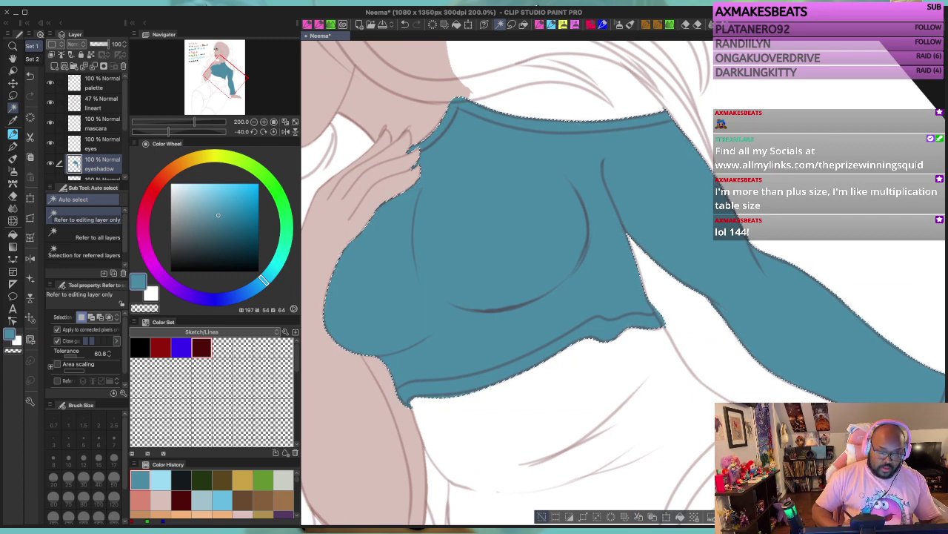
{"action": "key", "text": "ctrl+d"}
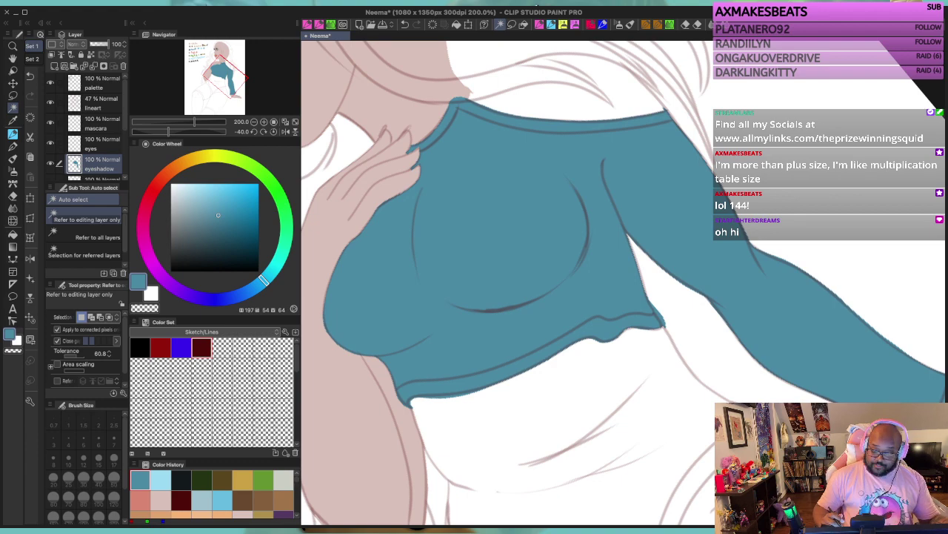
Step: Lasso the teal top with its sleeve, duplicate it onto a new layer, and name that layer clothingtop
{"action": "key", "text": "ctrl+minus"}
{"action": "key", "text": "ctrl+minus"}
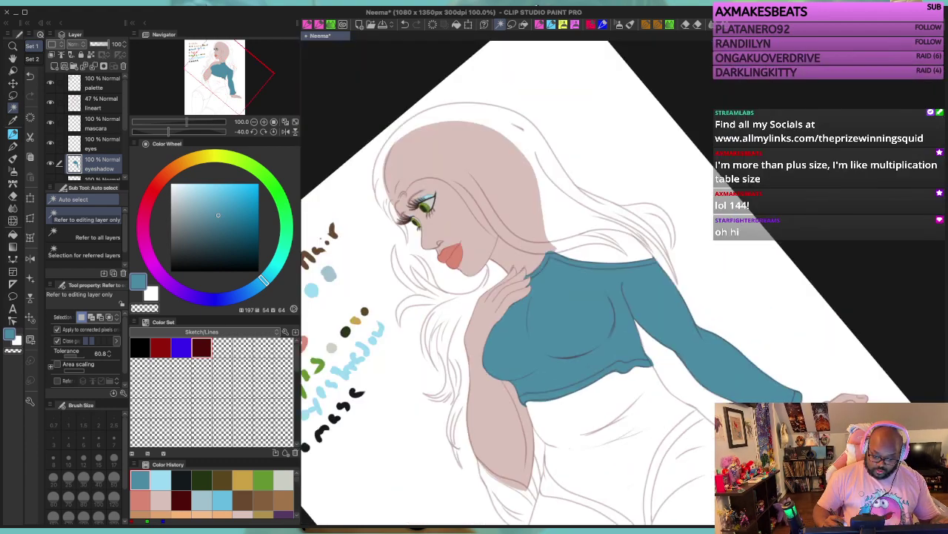
{"action": "key", "text": "ctrl+minus"}
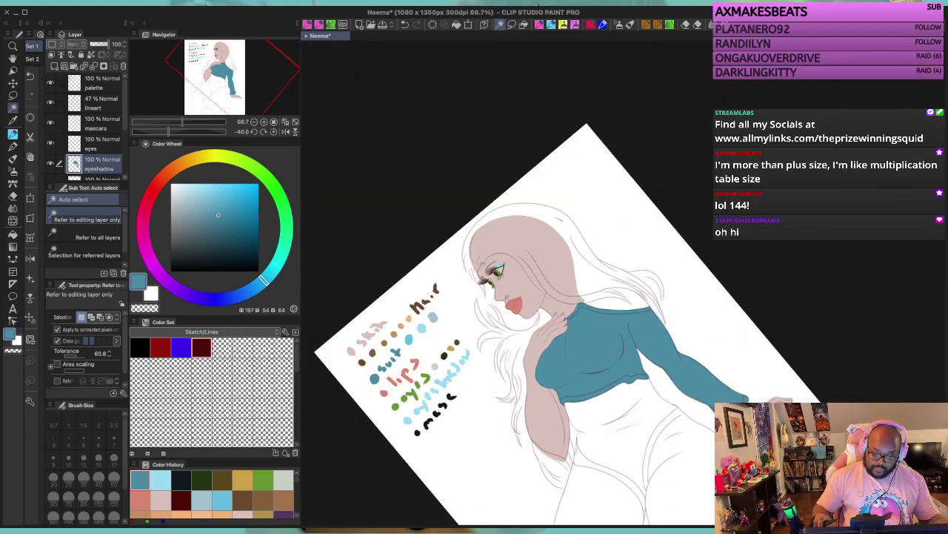
{"action": "key", "text": "asciicircum"}
{"action": "key", "text": "asciicircum"}
{"action": "key", "text": "asciicircum"}
{"action": "key", "text": "asciicircum"}
{"action": "key", "text": "asciicircum"}
{"action": "key", "text": "asciicircum"}
{"action": "key", "text": "asciicircum"}
{"action": "key", "text": "asciicircum"}
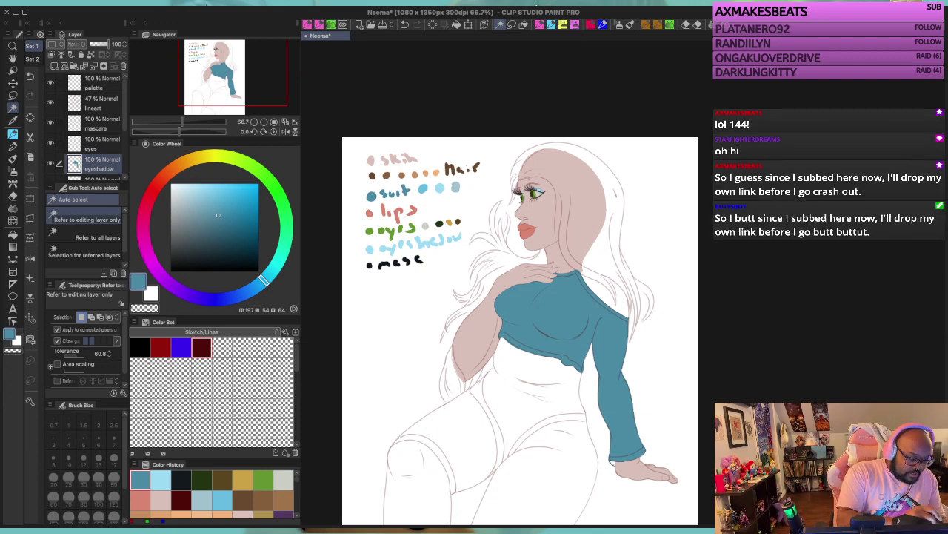
{"action": "scroll", "coordinate": [89, 126], "scroll_direction": "down", "scroll_amount": 2}
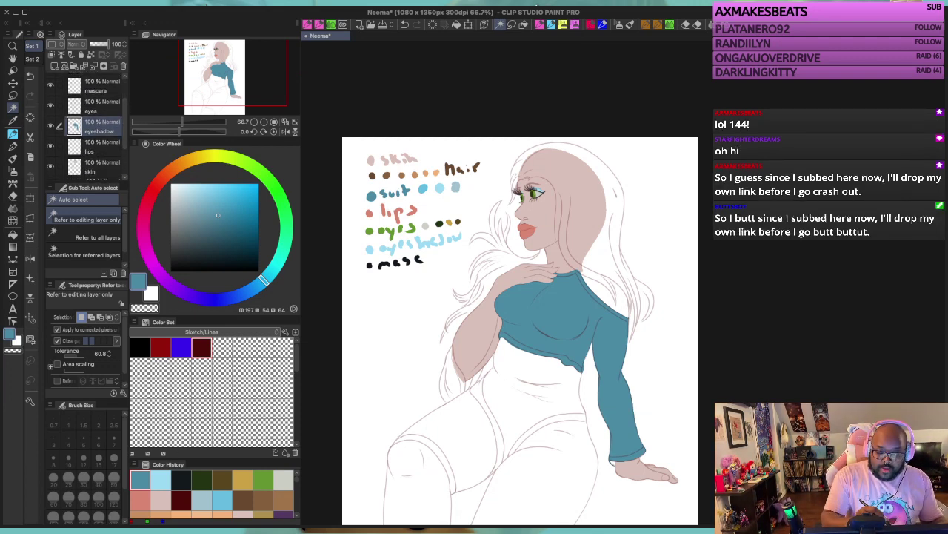
{"action": "key", "text": "m"}
{"action": "mouse_move", "coordinate": [582, 254]}
{"action": "left_mouse_down"}
{"action": "mouse_move", "coordinate": [492, 400]}
{"action": "mouse_move", "coordinate": [676, 471]}
{"action": "left_mouse_up"}
{"action": "left_click_drag", "start_coordinate": [585, 252], "coordinate": [533, 252]}
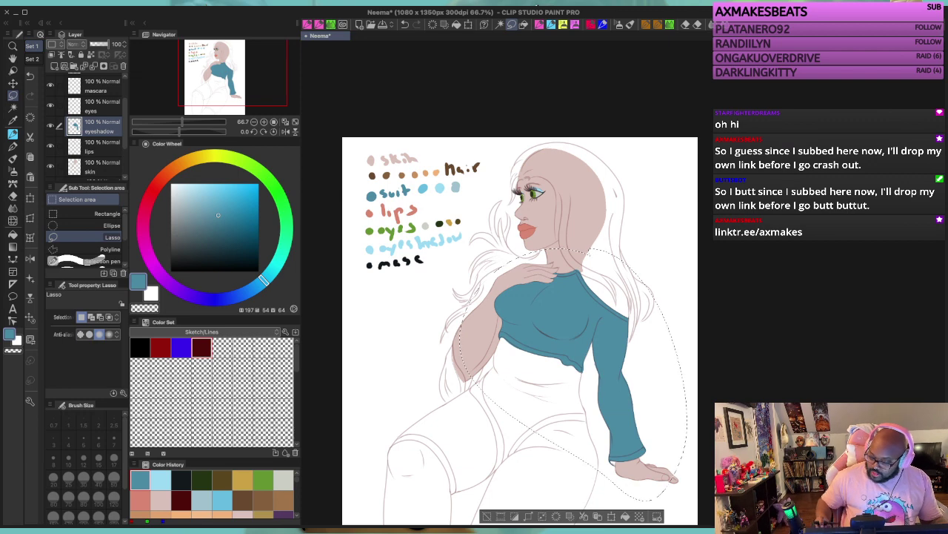
{"action": "key", "text": "ctrl+v"}
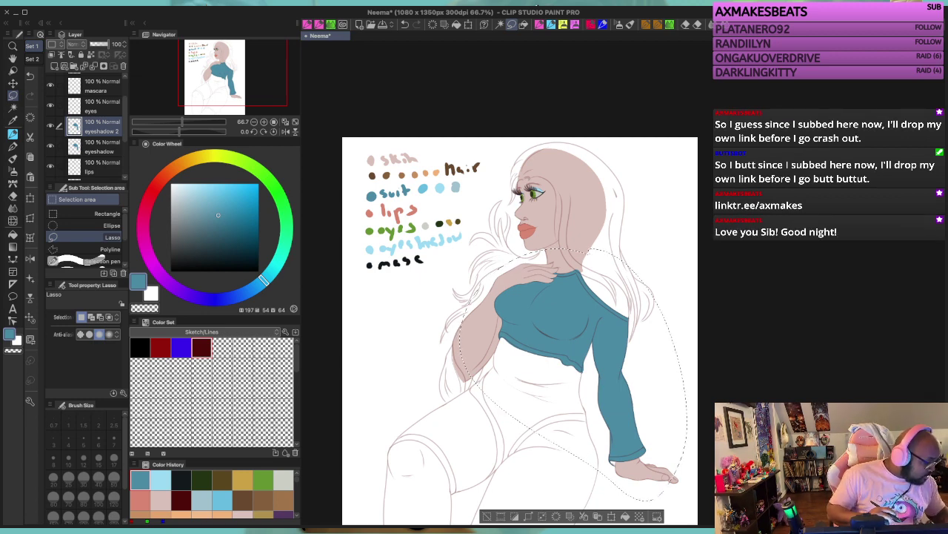
{"action": "key", "text": "Return"}
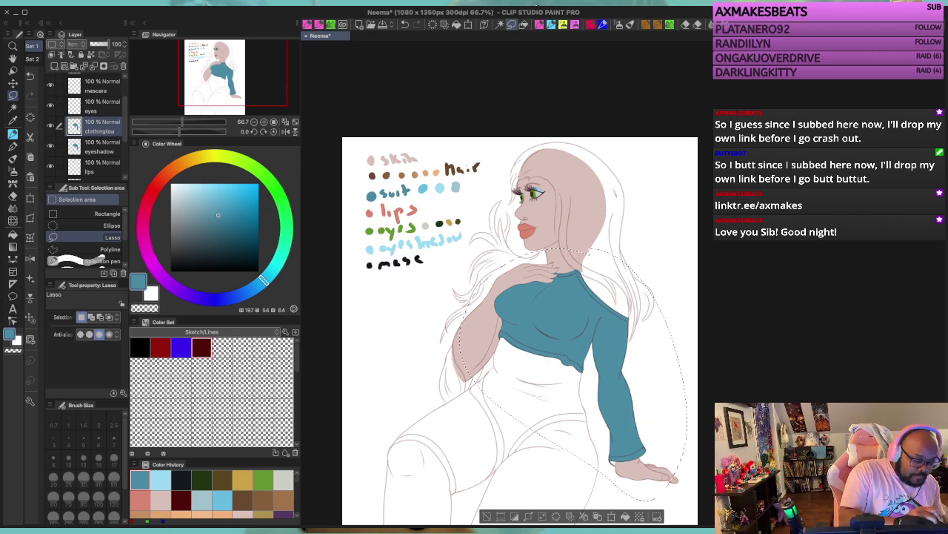
Step: Erase the teal top from the eyeshadow layer with the Hard eraser at size 400, clear the selection, and hide the clothingtop layer
{"action": "left_click", "coordinate": [101, 147]}
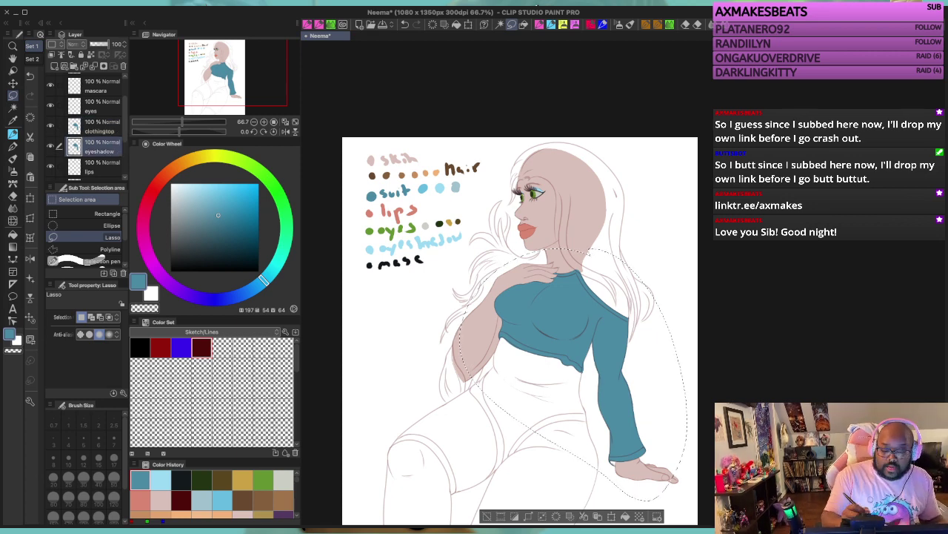
{"action": "key", "text": "e"}
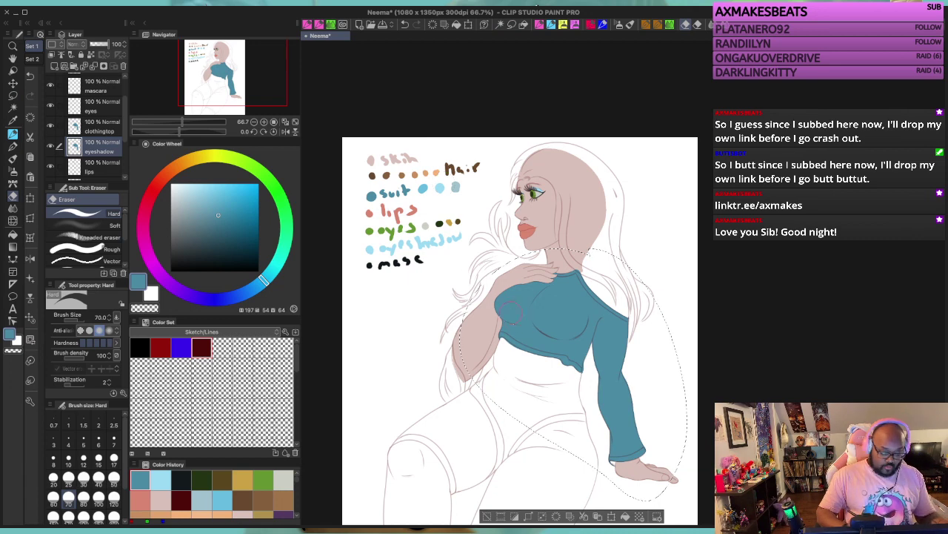
{"action": "key", "text": "]"}
{"action": "key", "text": "]"}
{"action": "key", "text": "]"}
{"action": "key", "text": "]"}
{"action": "key", "text": "]"}
{"action": "key", "text": "]"}
{"action": "key", "text": "]"}
{"action": "key", "text": "]"}
{"action": "key", "text": "]"}
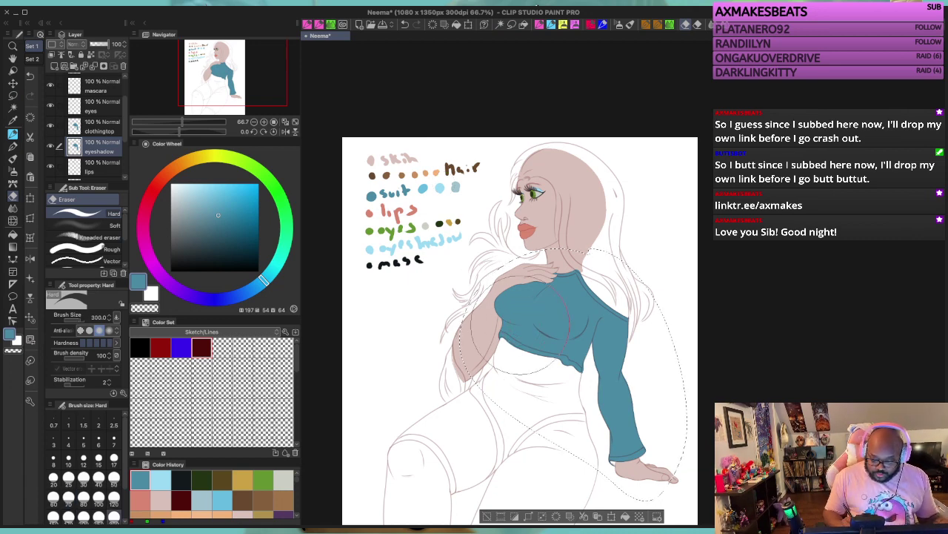
{"action": "left_click_drag", "start_coordinate": [635, 413], "coordinate": [631, 417]}
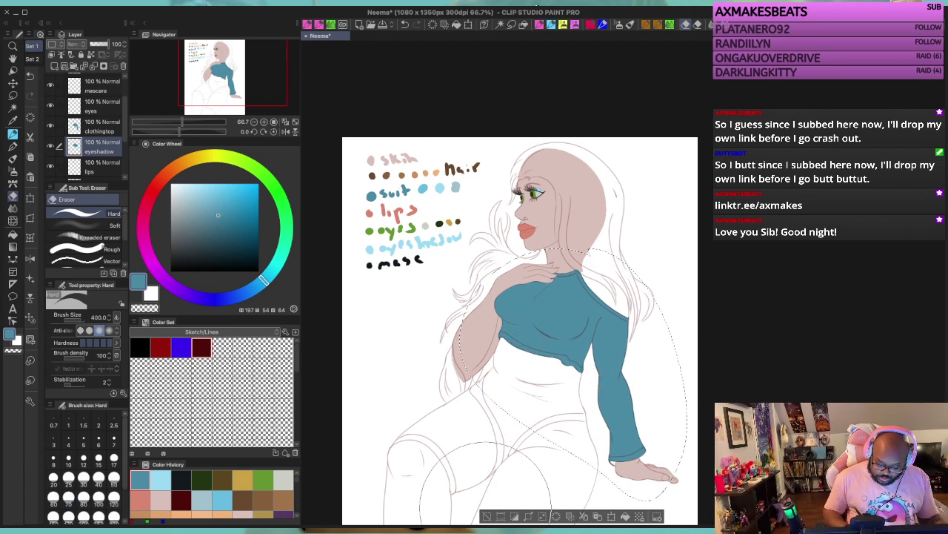
{"action": "left_click", "coordinate": [487, 516]}
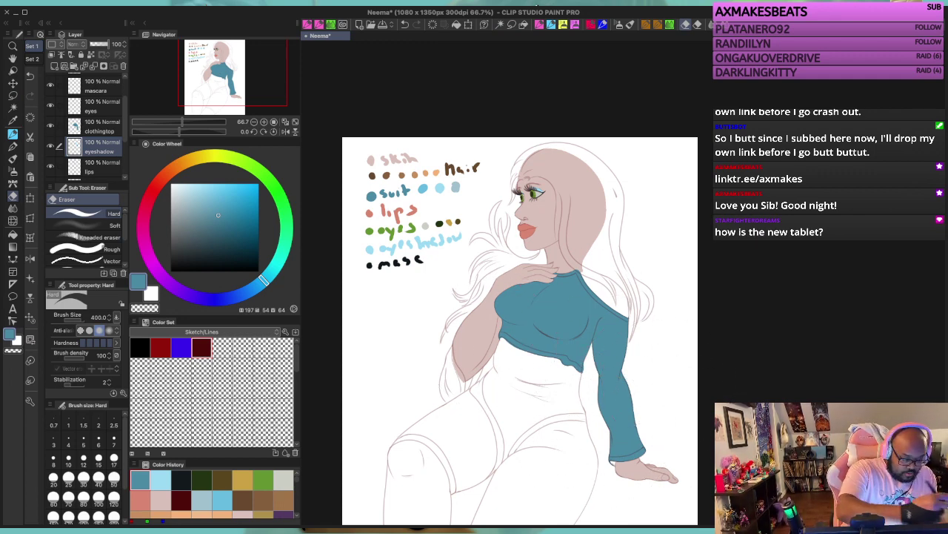
{"action": "left_click", "coordinate": [50, 126]}
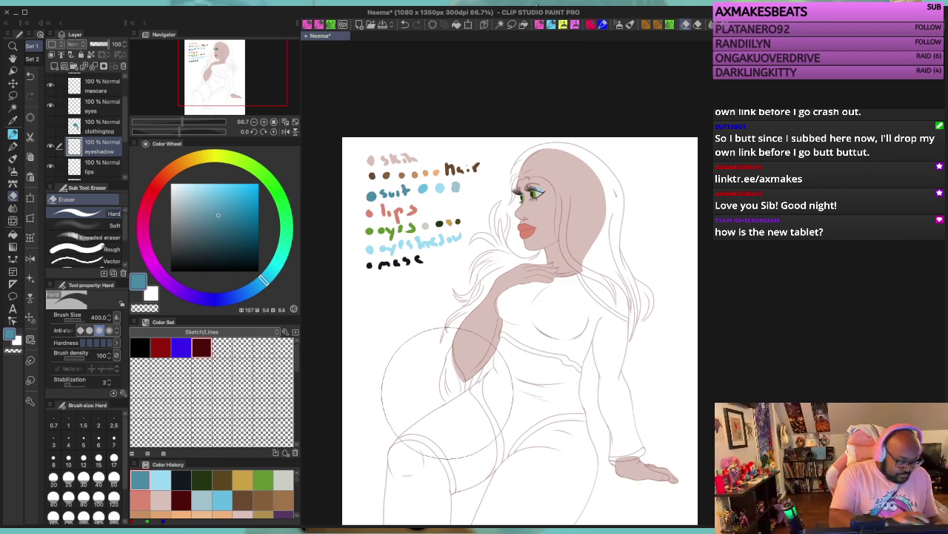
Step: Show the clothingtop layer again, make it the active layer, and reduce the Hard eraser to size 100
{"action": "key", "text": "ctrl+y"}
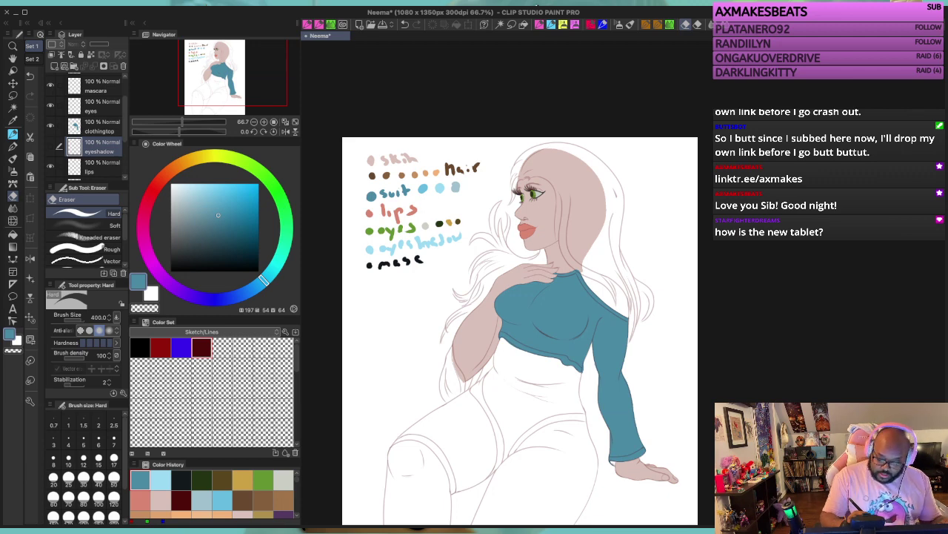
{"action": "key", "text": "bracketleft"}
{"action": "key", "text": "bracketleft"}
{"action": "key", "text": "bracketleft"}
{"action": "key", "text": "bracketleft"}
{"action": "left_click", "coordinate": [99, 127]}
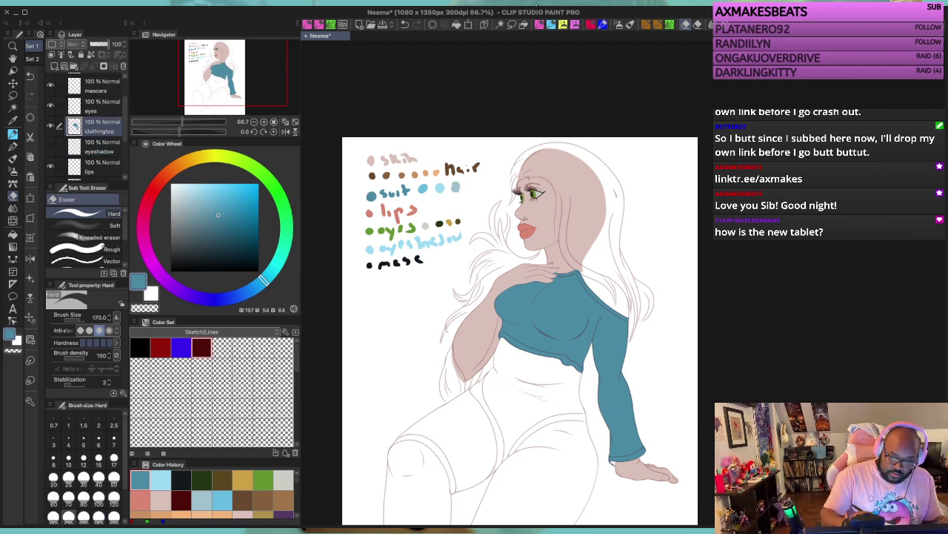
{"action": "key", "text": "bracketleft"}
{"action": "key", "text": "bracketleft"}
{"action": "key", "text": "bracketleft"}
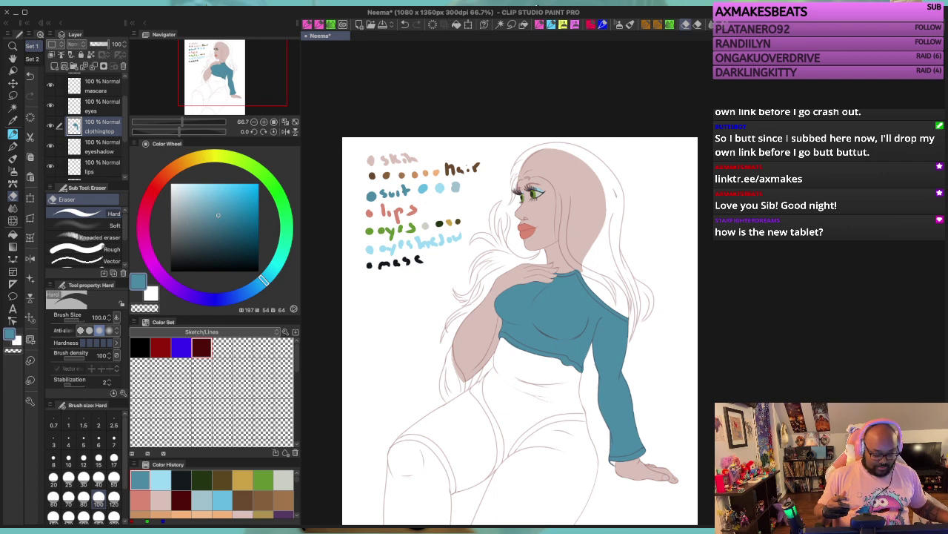
{"action": "left_click", "coordinate": [537, 6]}
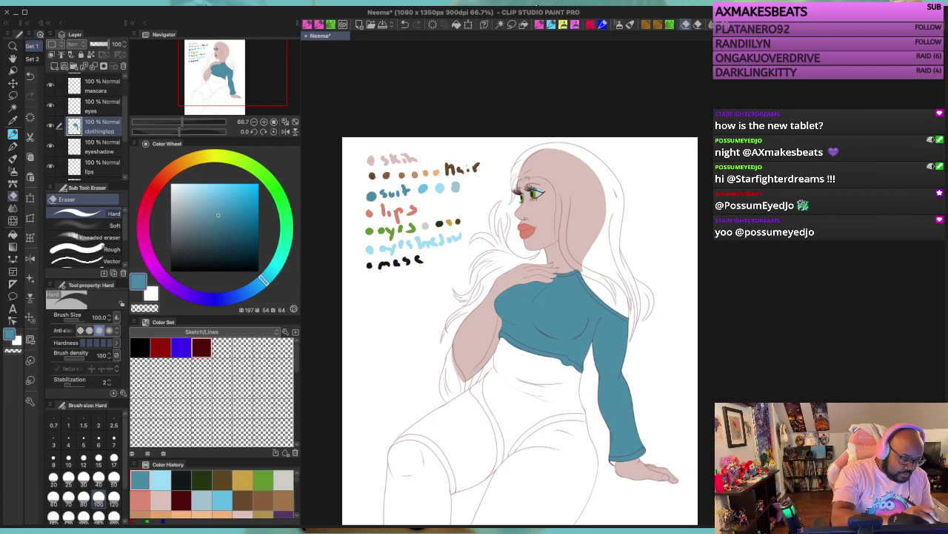
Step: On the skin layer, paint the bare shoulder between neckline and hair in the sampled skin tone, using Squid Liner at size 10
{"action": "left_click_drag", "start_coordinate": [125, 119], "coordinate": [125, 139]}
{"action": "left_click", "coordinate": [99, 143]}
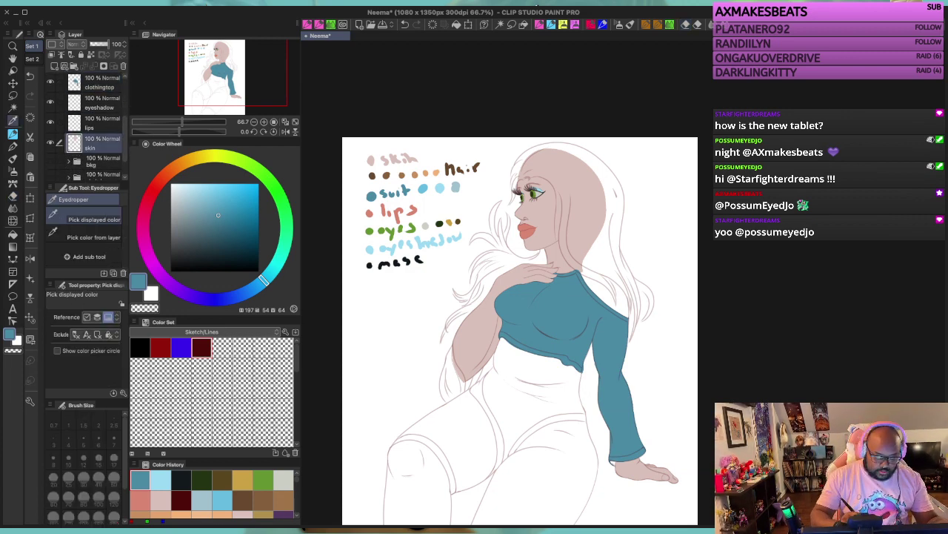
{"action": "left_click", "coordinate": [575, 248], "text": "alt"}
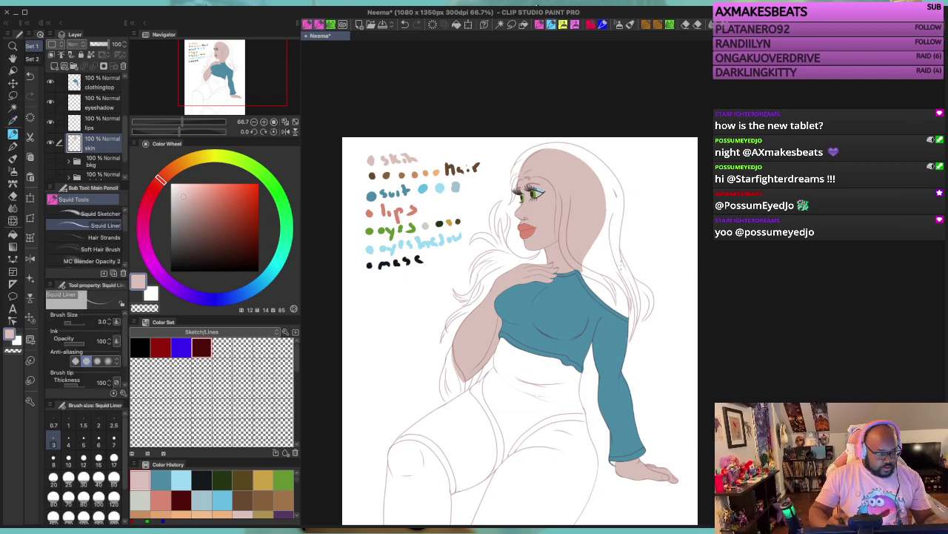
{"action": "key", "text": "bracketright"}
{"action": "key", "text": "bracketright"}
{"action": "key", "text": "bracketleft"}
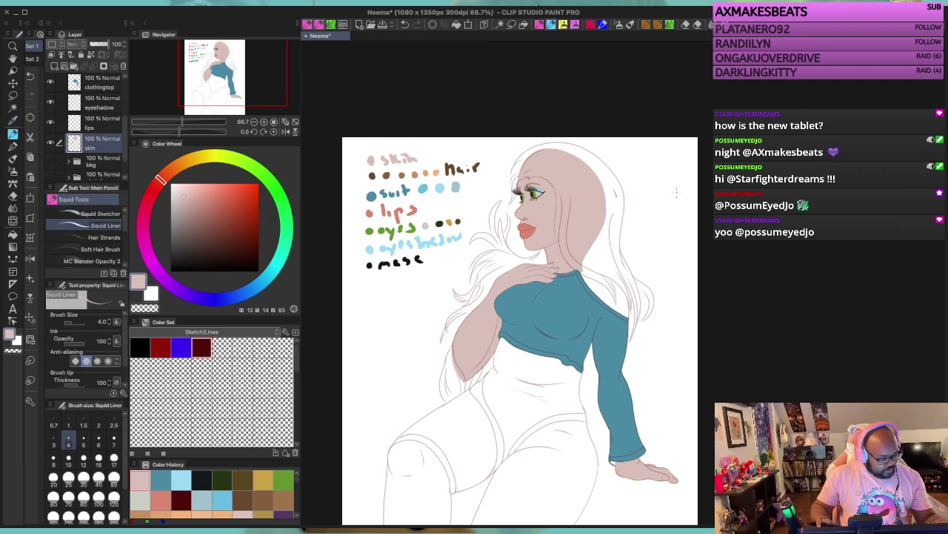
{"action": "key", "text": "bracketleft"}
{"action": "scroll", "coordinate": [676, 193], "scroll_direction": "up", "scroll_amount": 3}
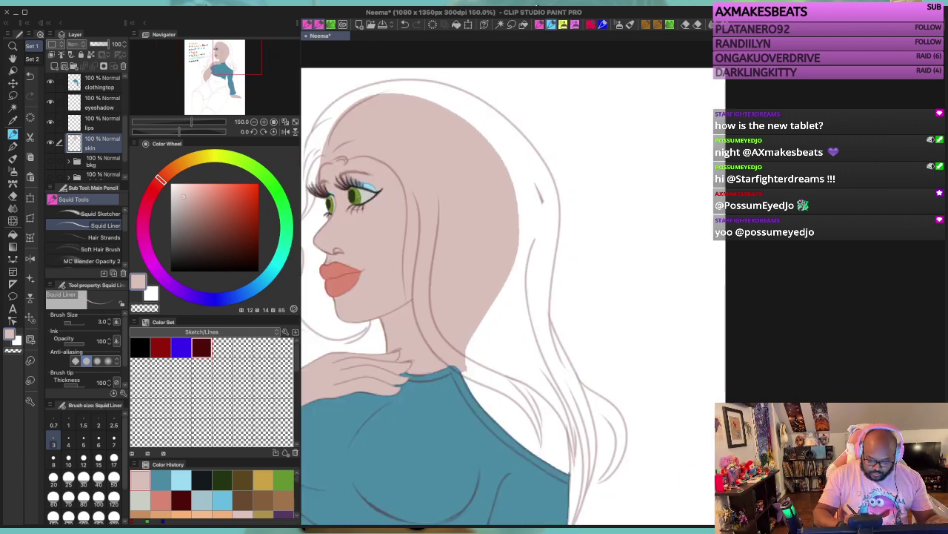
{"action": "left_click_drag", "start_coordinate": [540, 398], "coordinate": [527, 262]}
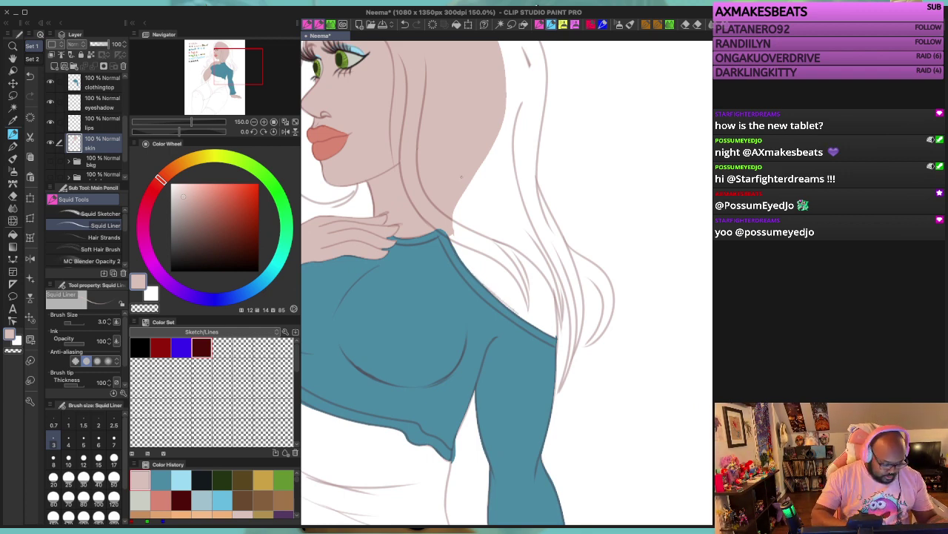
{"action": "key", "text": "bracketright"}
{"action": "key", "text": "bracketright"}
{"action": "key", "text": "bracketright"}
{"action": "key", "text": "bracketright"}
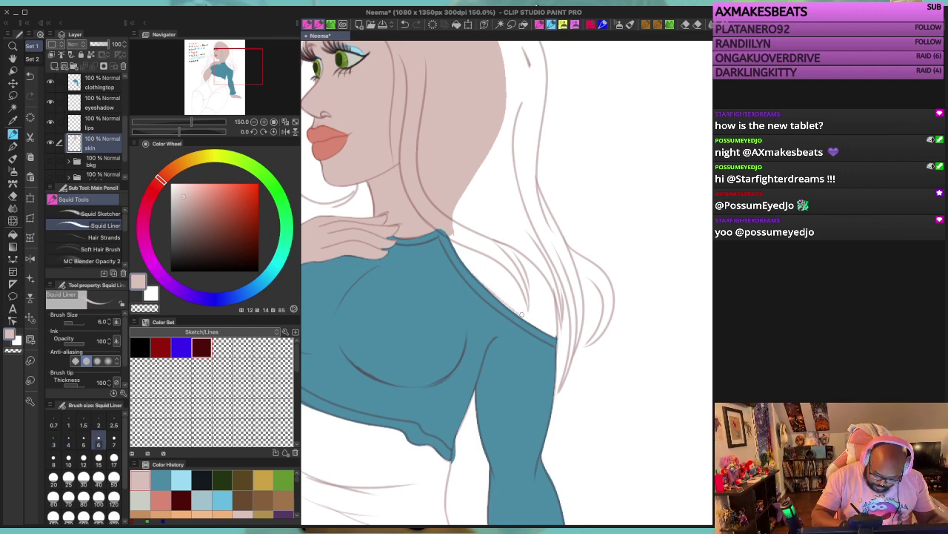
{"action": "key", "text": "bracketright"}
{"action": "key", "text": "bracketright"}
{"action": "mouse_move", "coordinate": [479, 279]}
{"action": "left_mouse_down"}
{"action": "mouse_move", "coordinate": [546, 330]}
{"action": "mouse_move", "coordinate": [538, 315]}
{"action": "mouse_move", "coordinate": [554, 337]}
{"action": "left_mouse_up"}
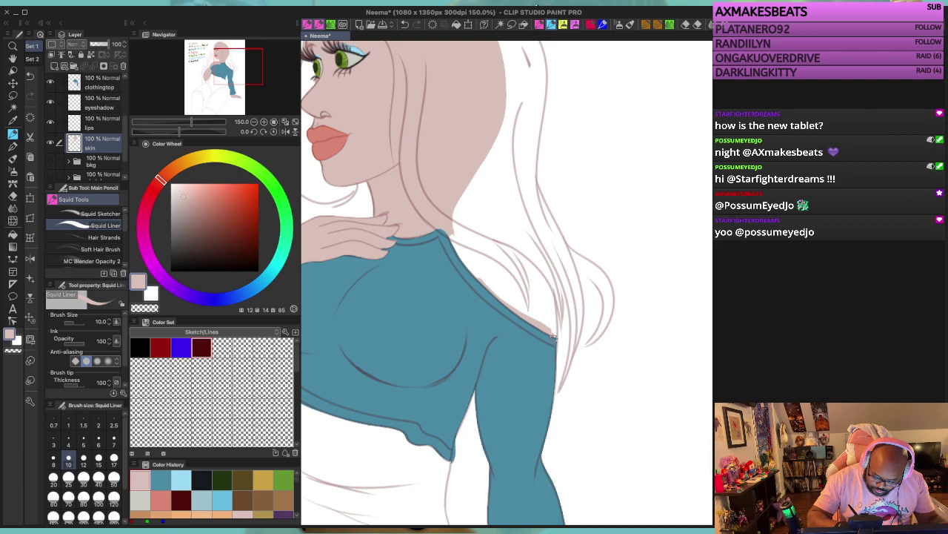
{"action": "mouse_move", "coordinate": [553, 337]}
{"action": "left_mouse_down"}
{"action": "mouse_move", "coordinate": [533, 266]}
{"action": "mouse_move", "coordinate": [445, 217]}
{"action": "mouse_move", "coordinate": [476, 242]}
{"action": "mouse_move", "coordinate": [470, 253]}
{"action": "mouse_move", "coordinate": [455, 246]}
{"action": "mouse_move", "coordinate": [475, 275]}
{"action": "mouse_move", "coordinate": [444, 229]}
{"action": "mouse_move", "coordinate": [489, 288]}
{"action": "mouse_move", "coordinate": [547, 327]}
{"action": "mouse_move", "coordinate": [541, 295]}
{"action": "mouse_move", "coordinate": [552, 329]}
{"action": "mouse_move", "coordinate": [531, 271]}
{"action": "mouse_move", "coordinate": [469, 239]}
{"action": "mouse_move", "coordinate": [506, 261]}
{"action": "mouse_move", "coordinate": [537, 300]}
{"action": "mouse_move", "coordinate": [512, 261]}
{"action": "mouse_move", "coordinate": [545, 306]}
{"action": "mouse_move", "coordinate": [513, 264]}
{"action": "mouse_move", "coordinate": [539, 292]}
{"action": "mouse_move", "coordinate": [521, 267]}
{"action": "mouse_move", "coordinate": [543, 293]}
{"action": "mouse_move", "coordinate": [501, 255]}
{"action": "mouse_move", "coordinate": [534, 286]}
{"action": "mouse_move", "coordinate": [547, 325]}
{"action": "mouse_move", "coordinate": [519, 284]}
{"action": "mouse_move", "coordinate": [458, 240]}
{"action": "mouse_move", "coordinate": [486, 288]}
{"action": "mouse_move", "coordinate": [526, 316]}
{"action": "mouse_move", "coordinate": [468, 250]}
{"action": "mouse_move", "coordinate": [529, 316]}
{"action": "mouse_move", "coordinate": [481, 254]}
{"action": "mouse_move", "coordinate": [495, 284]}
{"action": "mouse_move", "coordinate": [476, 259]}
{"action": "mouse_move", "coordinate": [503, 295]}
{"action": "left_mouse_up"}
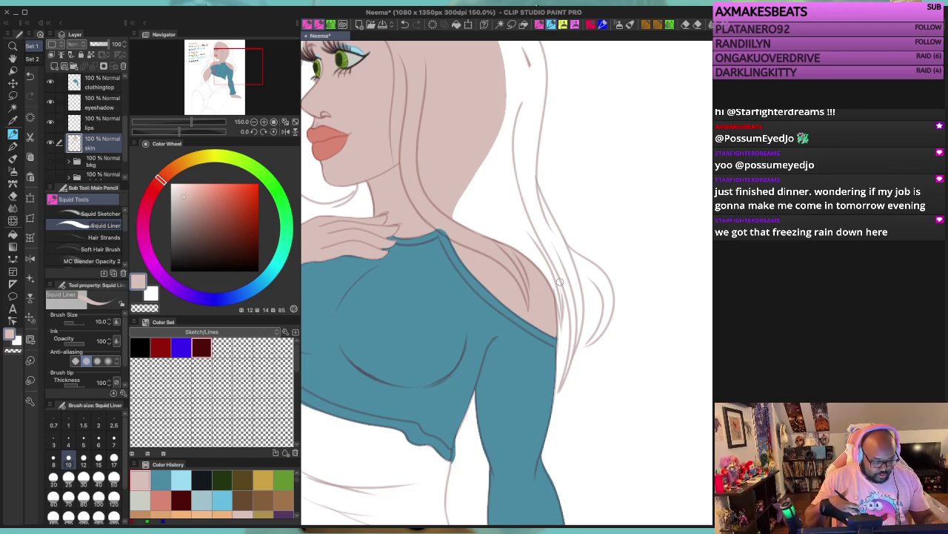
Step: On the clothingtop layer, paint the white gap under the sleeve cuff in the sampled teal with Squid Liner at size 8
{"action": "key", "text": "bracketleft"}
{"action": "key", "text": "bracketleft"}
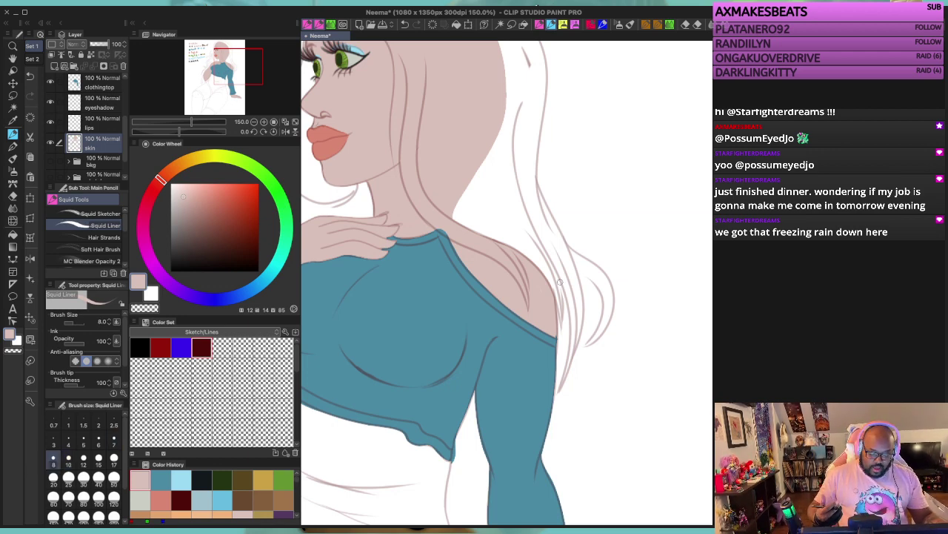
{"action": "scroll", "coordinate": [560, 282], "scroll_direction": "down", "scroll_amount": 3}
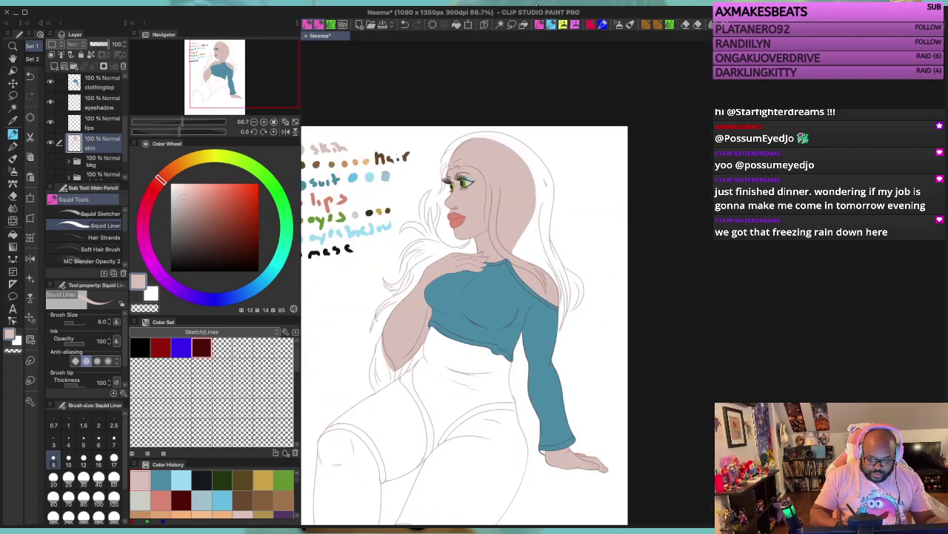
{"action": "left_click_drag", "start_coordinate": [548, 297], "coordinate": [616, 245]}
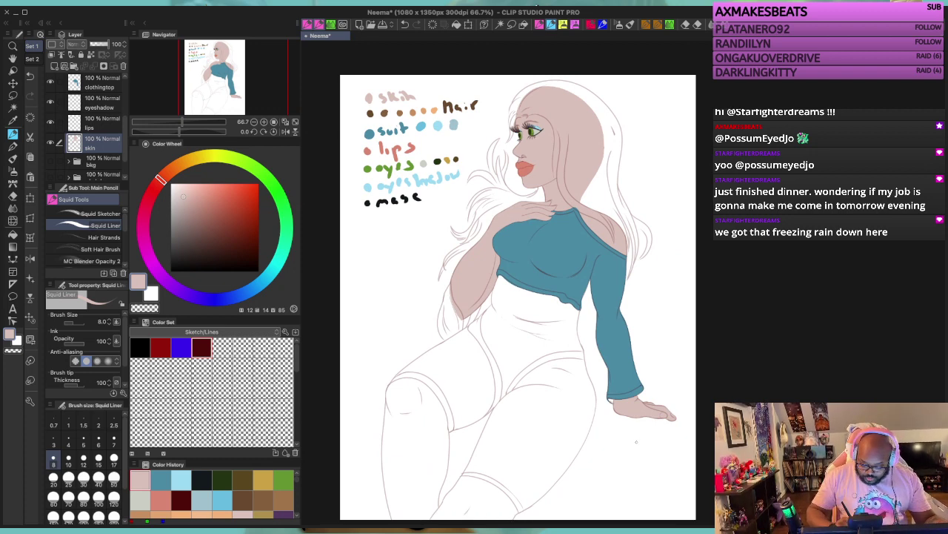
{"action": "scroll", "coordinate": [634, 435], "scroll_direction": "up", "scroll_amount": 5}
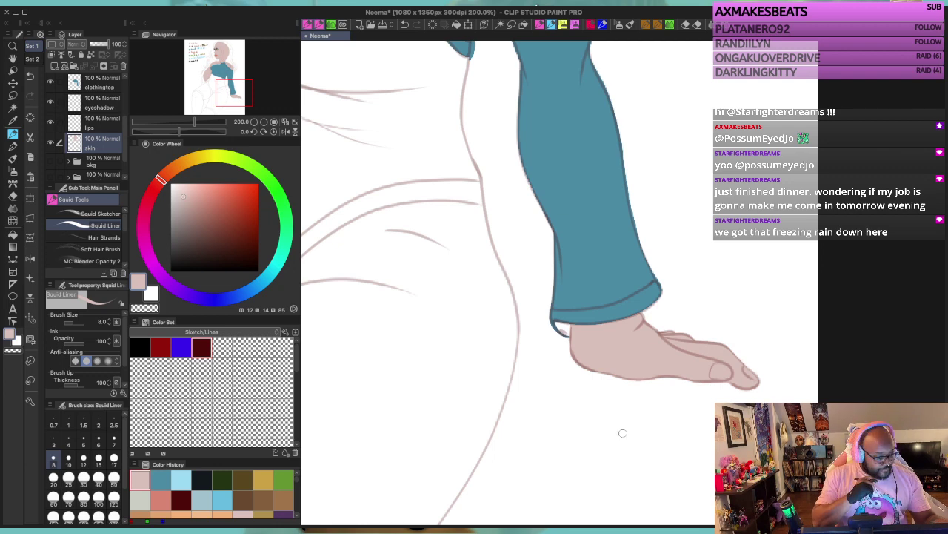
{"action": "left_click", "coordinate": [601, 286], "text": "alt"}
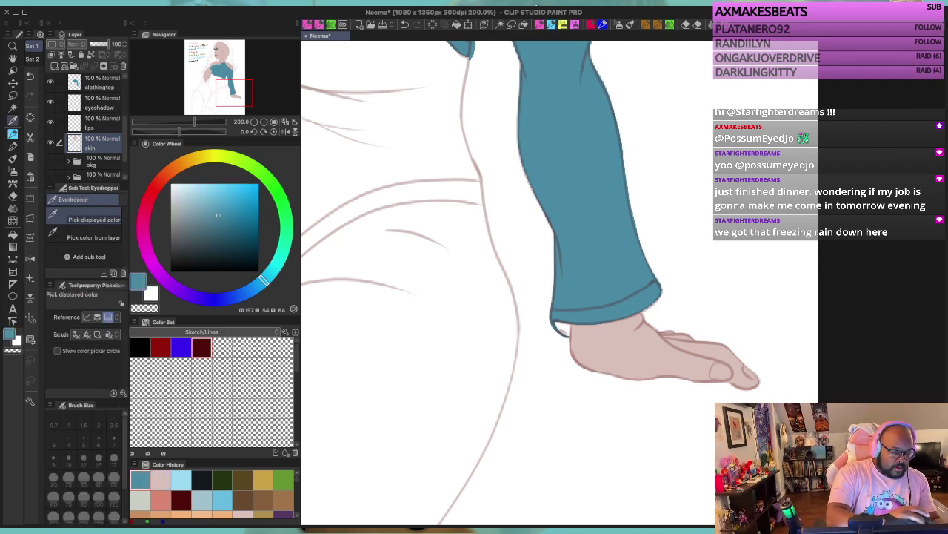
{"action": "left_click", "coordinate": [100, 84]}
{"action": "left_click", "coordinate": [602, 24]}
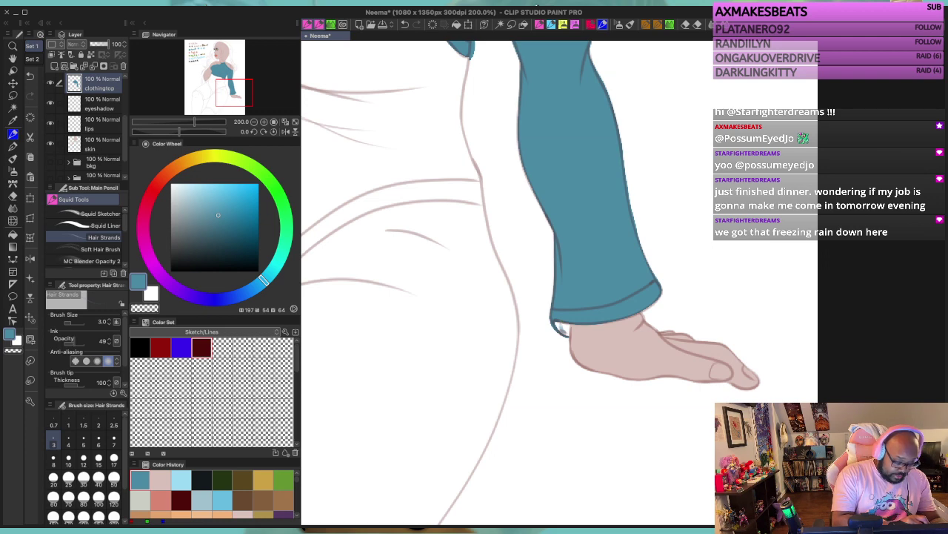
{"action": "left_click", "coordinate": [551, 24]}
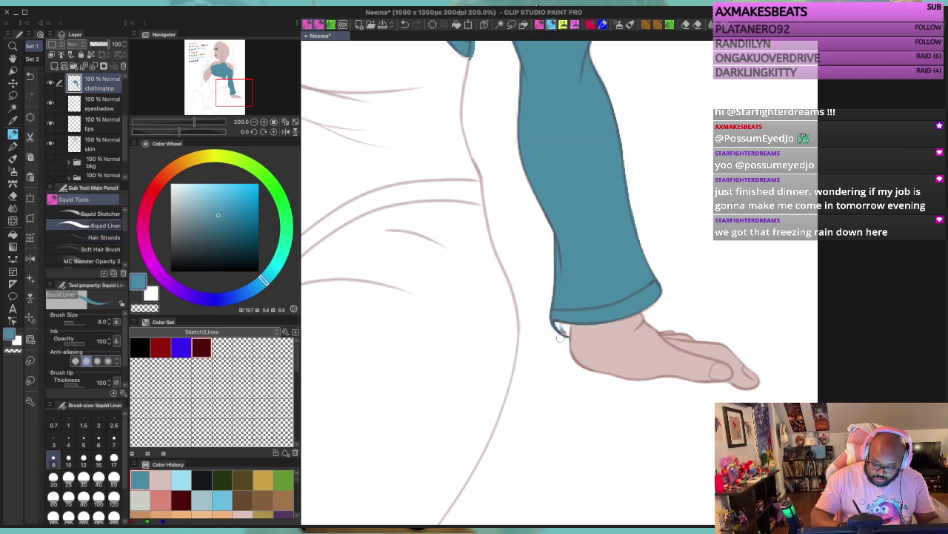
{"action": "left_click_drag", "start_coordinate": [561, 326], "coordinate": [560, 326]}
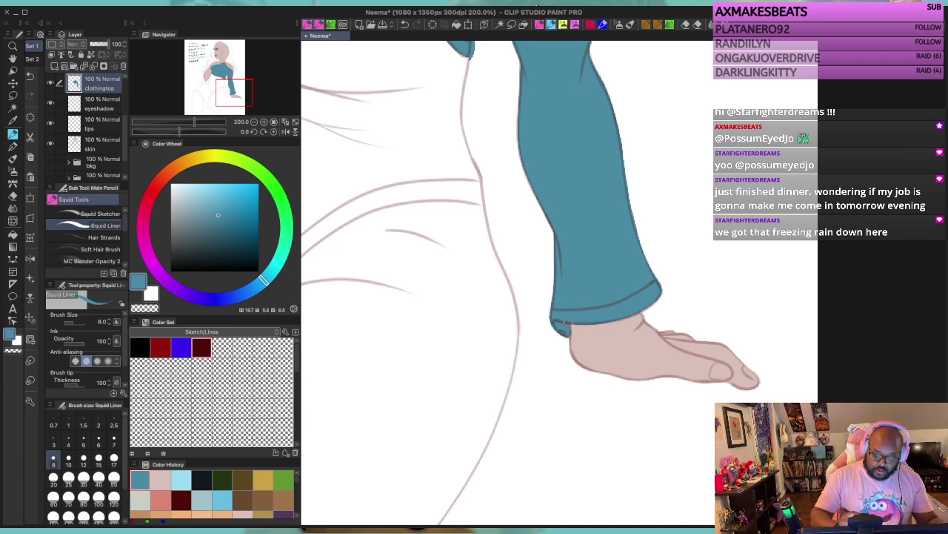
Step: Trace a closed teal outline around the loose shape hanging behind the raised arm's elbow, using Squid Liner at size 5
{"action": "scroll", "coordinate": [576, 289], "scroll_direction": "down", "scroll_amount": 5}
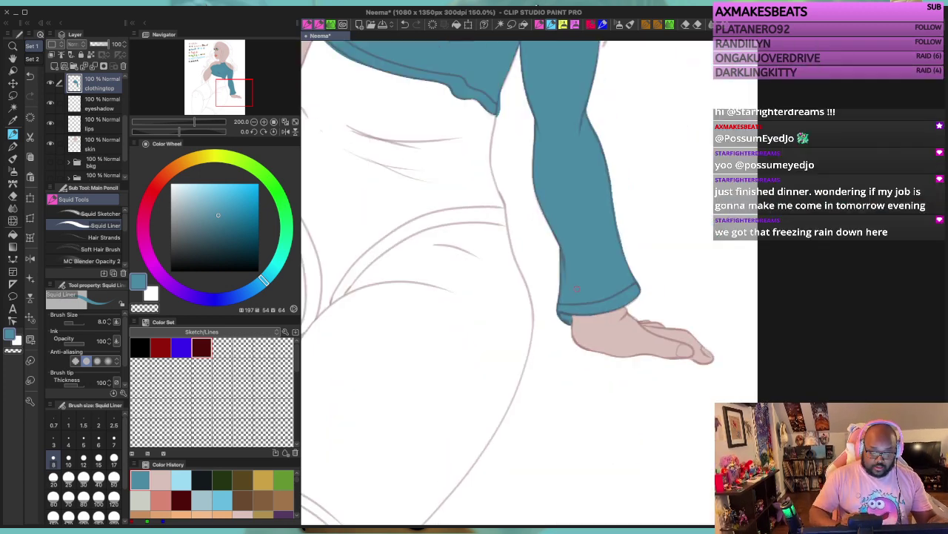
{"action": "left_click_drag", "start_coordinate": [501, 213], "coordinate": [622, 350]}
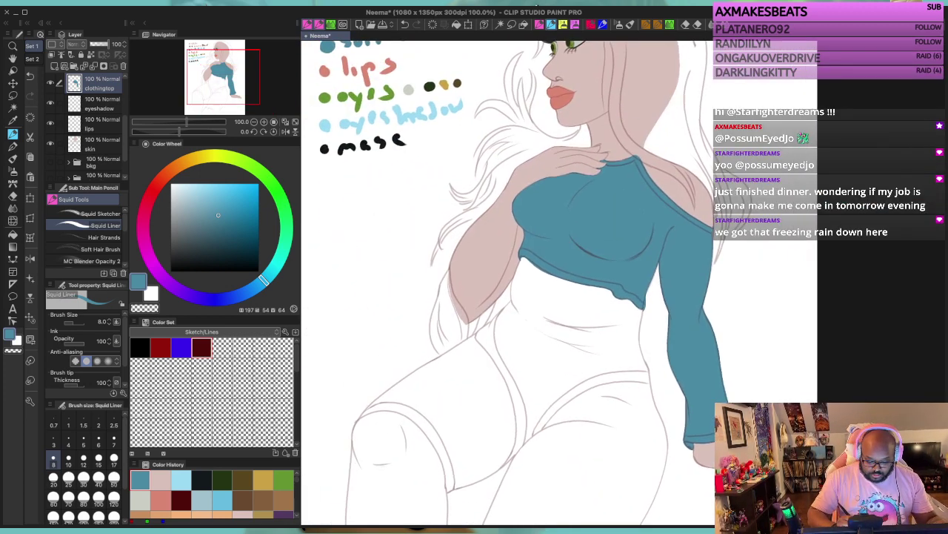
{"action": "left_click_drag", "start_coordinate": [466, 316], "coordinate": [504, 258]}
{"action": "scroll", "coordinate": [504, 259], "scroll_direction": "up", "scroll_amount": 2}
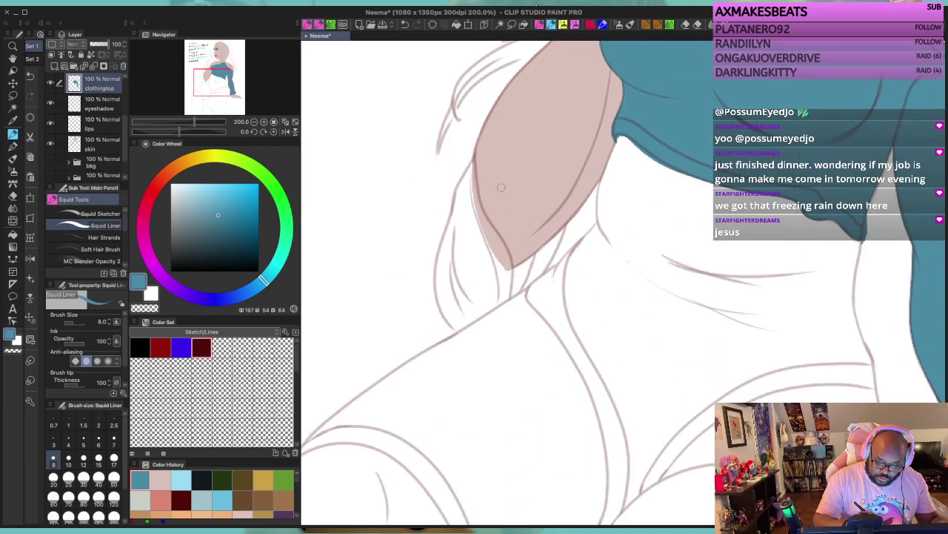
{"action": "key", "text": "bracketleft"}
{"action": "key", "text": "bracketleft"}
{"action": "key", "text": "bracketleft"}
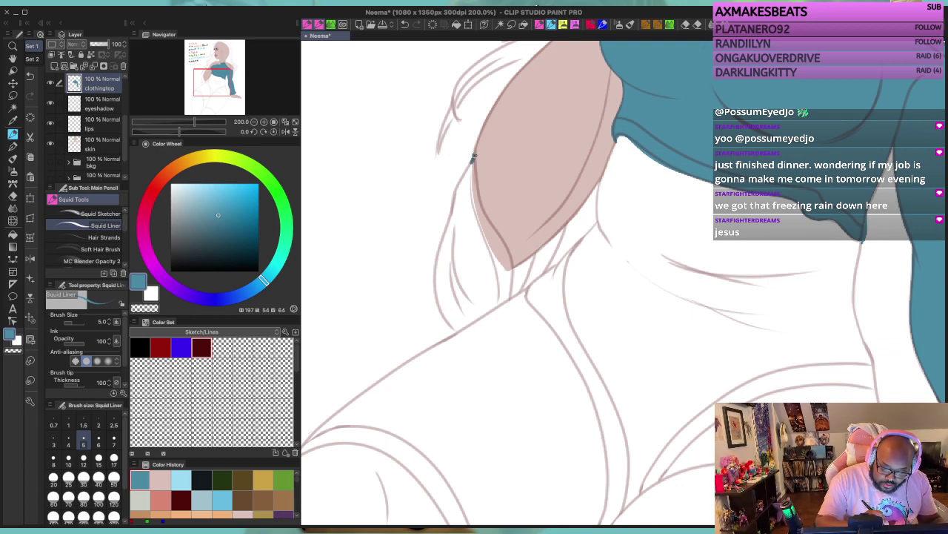
{"action": "mouse_move", "coordinate": [474, 156]}
{"action": "left_mouse_down"}
{"action": "mouse_move", "coordinate": [434, 264]}
{"action": "mouse_move", "coordinate": [437, 297]}
{"action": "mouse_move", "coordinate": [457, 331]}
{"action": "left_mouse_up"}
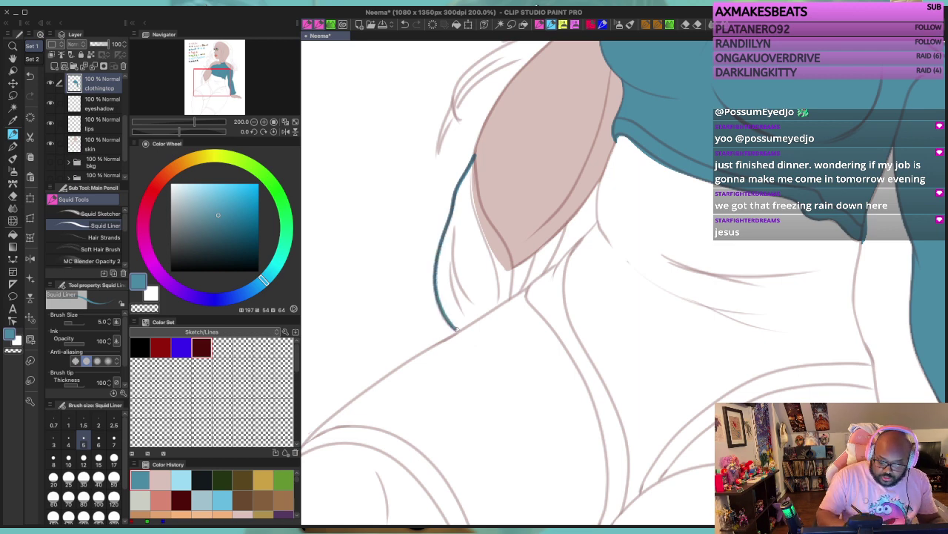
{"action": "left_click_drag", "start_coordinate": [532, 257], "coordinate": [519, 292]}
{"action": "mouse_move", "coordinate": [533, 257]}
{"action": "left_mouse_down"}
{"action": "mouse_move", "coordinate": [510, 273]}
{"action": "mouse_move", "coordinate": [533, 256]}
{"action": "mouse_move", "coordinate": [510, 267]}
{"action": "mouse_move", "coordinate": [474, 152]}
{"action": "left_mouse_up"}
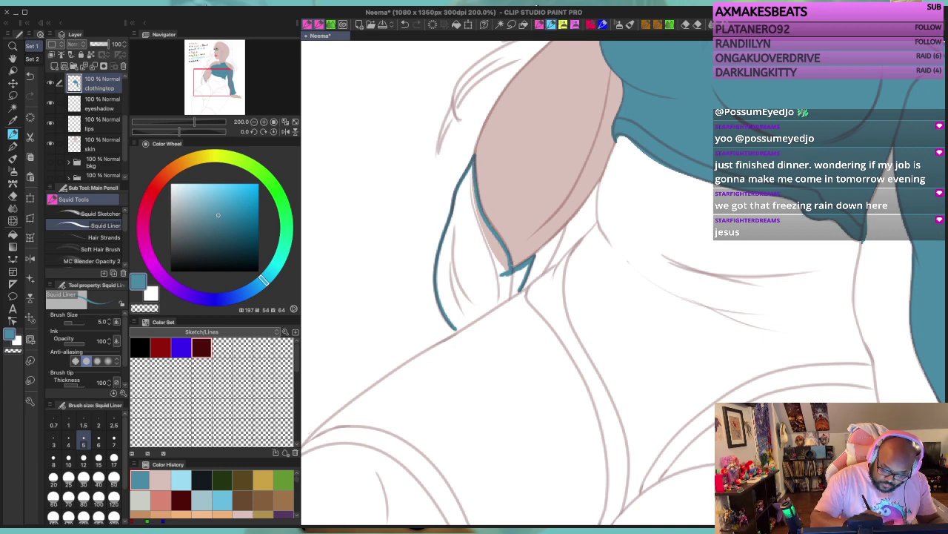
{"action": "left_click_drag", "start_coordinate": [500, 238], "coordinate": [477, 186]}
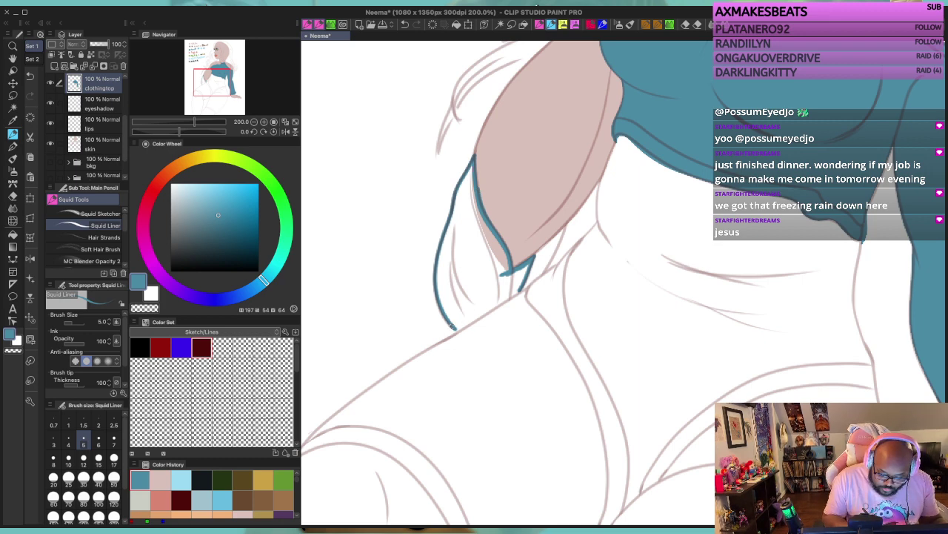
{"action": "mouse_move", "coordinate": [456, 331]}
{"action": "left_mouse_down"}
{"action": "mouse_move", "coordinate": [520, 289]}
{"action": "mouse_move", "coordinate": [469, 324]}
{"action": "left_mouse_up"}
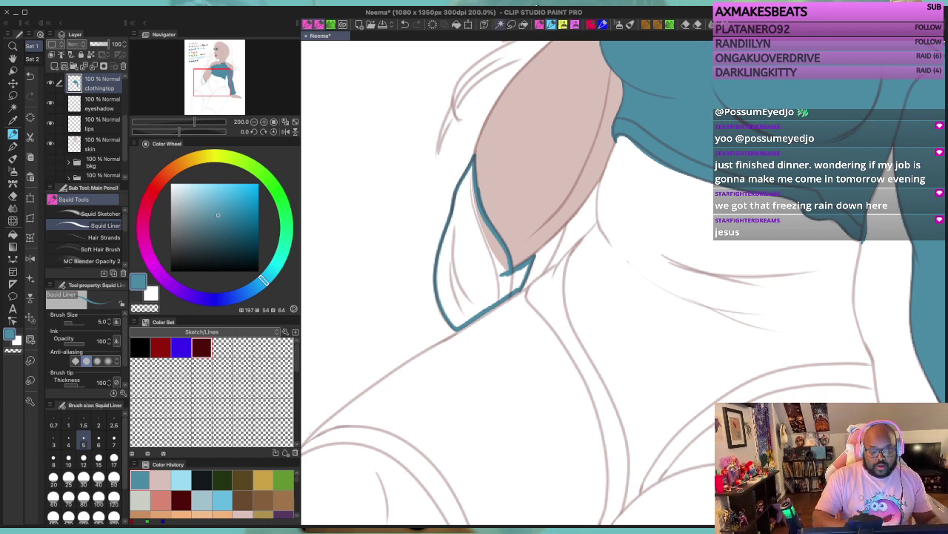
Step: Auto-select the area enclosed by the outline behind the elbow, fill it with teal, and clear the selection
{"action": "left_click", "coordinate": [500, 25]}
{"action": "left_click", "coordinate": [475, 271]}
{"action": "left_click", "coordinate": [534, 342]}
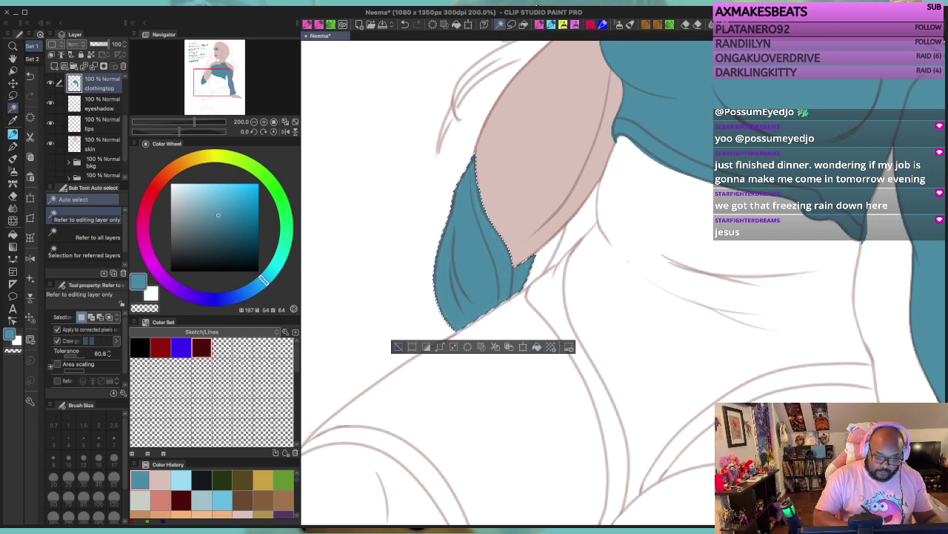
{"action": "left_click", "coordinate": [398, 346]}
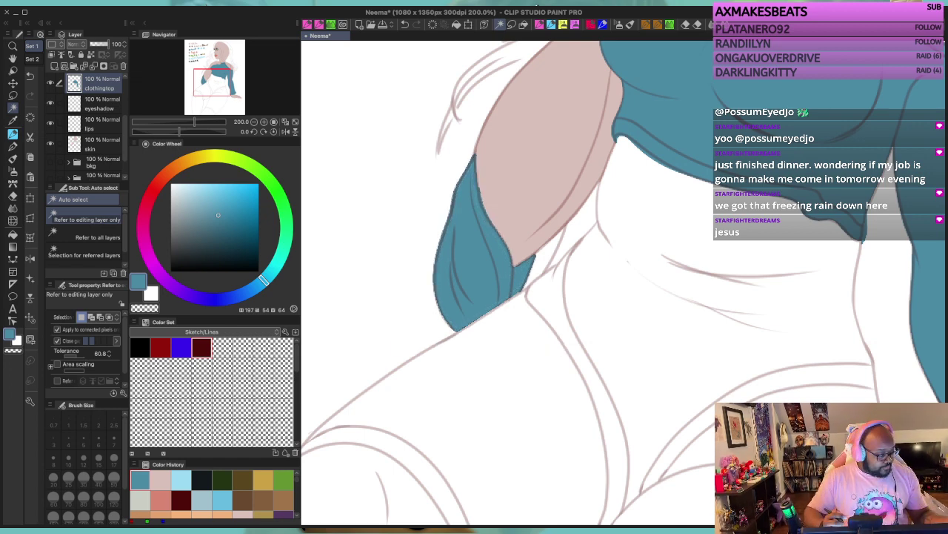
Step: Outline the narrow gap between the raised forearm and the waist in teal, down to the thigh
{"action": "scroll", "coordinate": [758, 271], "scroll_direction": "up", "scroll_amount": 2}
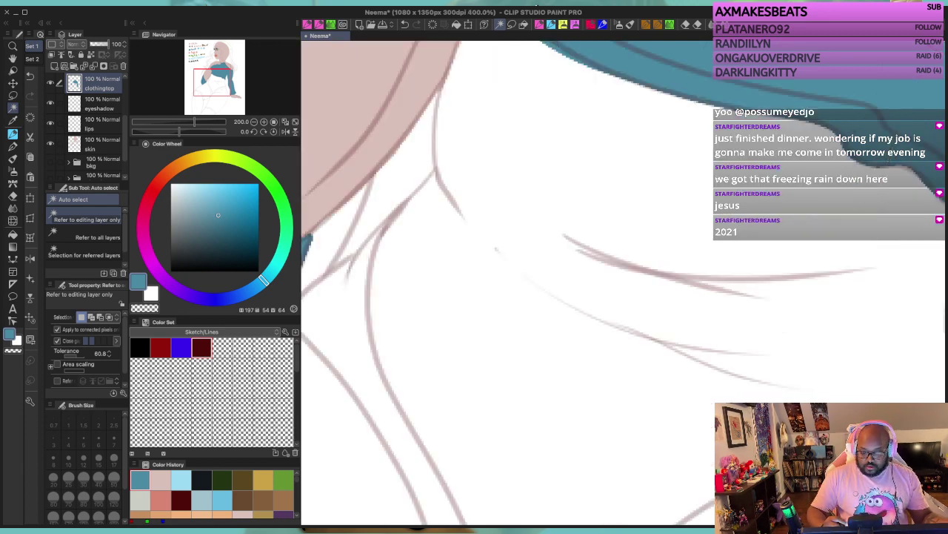
{"action": "scroll", "coordinate": [758, 271], "scroll_direction": "down", "scroll_amount": 4}
{"action": "key", "text": "p"}
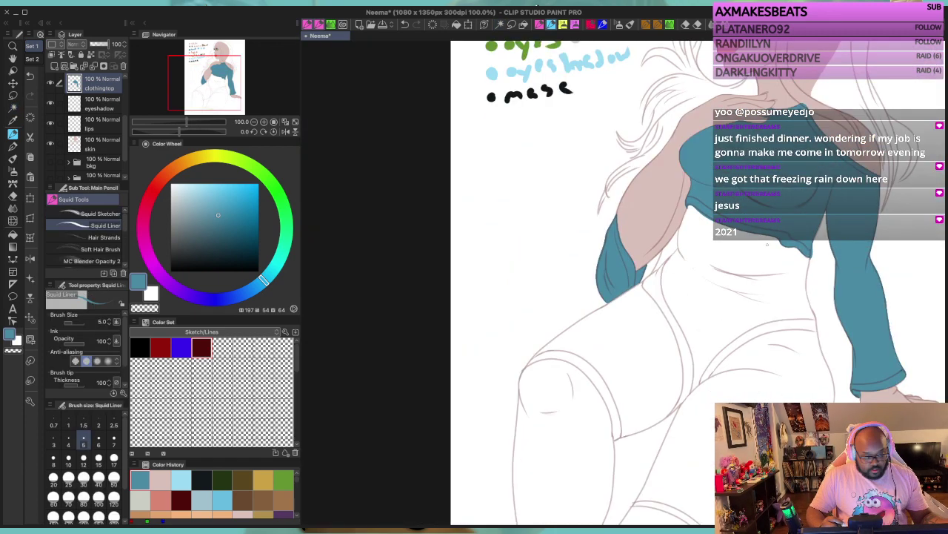
{"action": "key", "text": "ctrl+minus"}
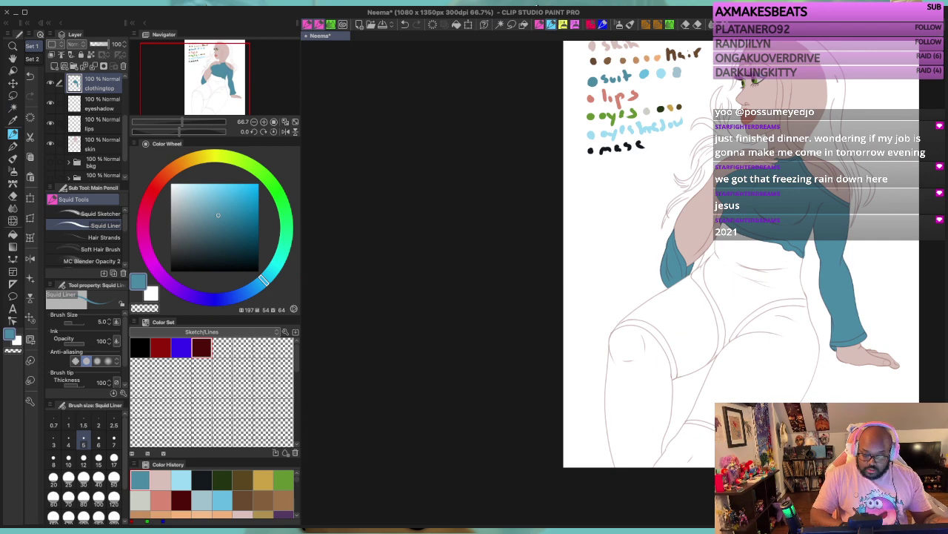
{"action": "left_click_drag", "start_coordinate": [787, 260], "coordinate": [618, 295]}
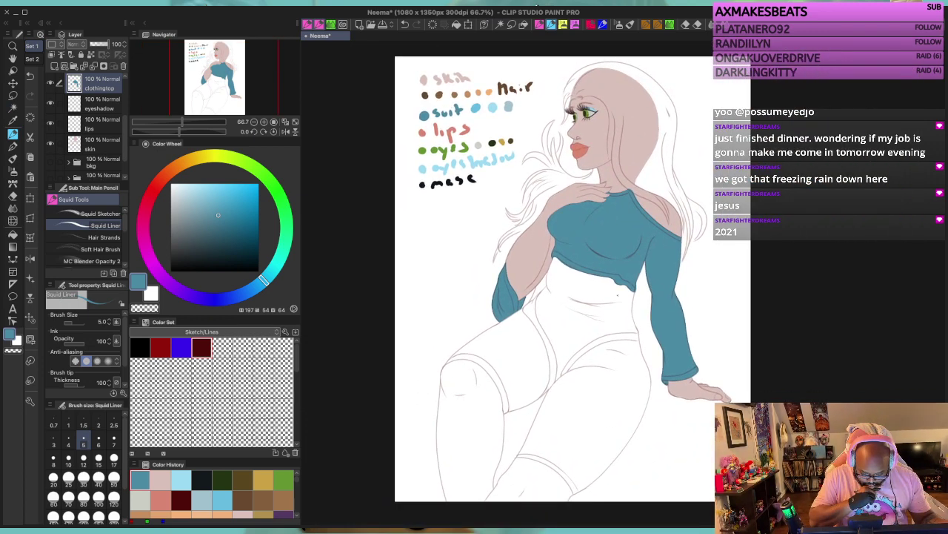
{"action": "scroll", "coordinate": [617, 295], "scroll_direction": "up", "scroll_amount": 3}
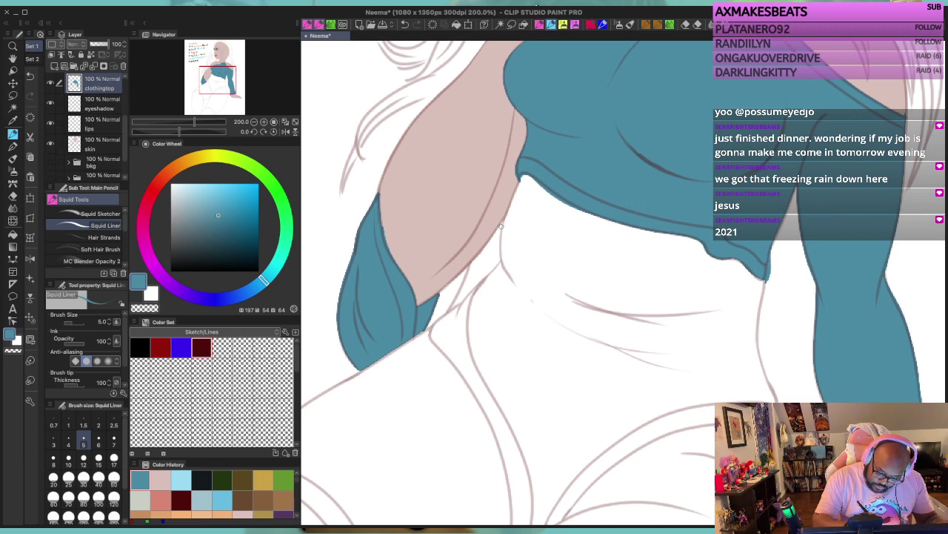
{"action": "mouse_move", "coordinate": [501, 224]}
{"action": "left_mouse_down"}
{"action": "mouse_move", "coordinate": [496, 265]}
{"action": "mouse_move", "coordinate": [462, 276]}
{"action": "mouse_move", "coordinate": [472, 287]}
{"action": "mouse_move", "coordinate": [429, 327]}
{"action": "left_mouse_up"}
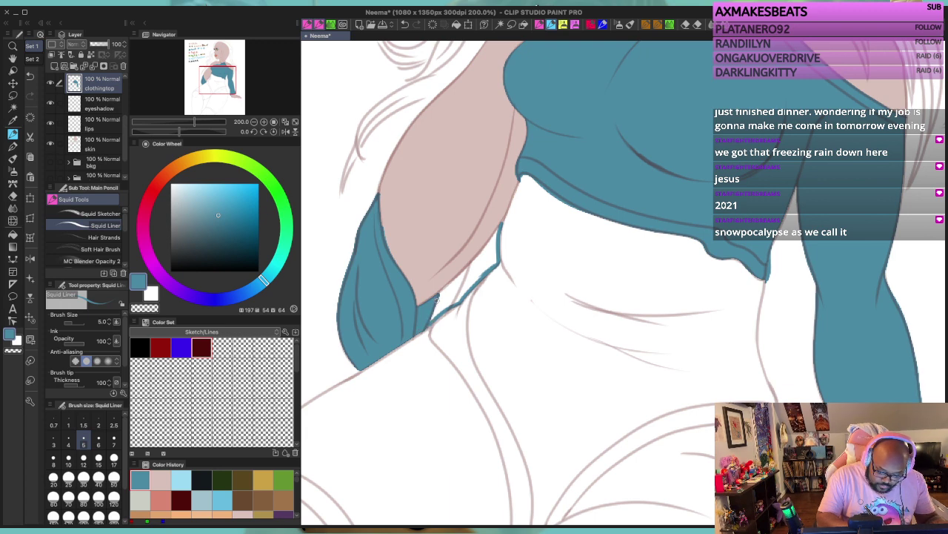
{"action": "mouse_move", "coordinate": [441, 294]}
{"action": "left_mouse_down"}
{"action": "mouse_move", "coordinate": [495, 232]}
{"action": "mouse_move", "coordinate": [440, 295]}
{"action": "left_mouse_up"}
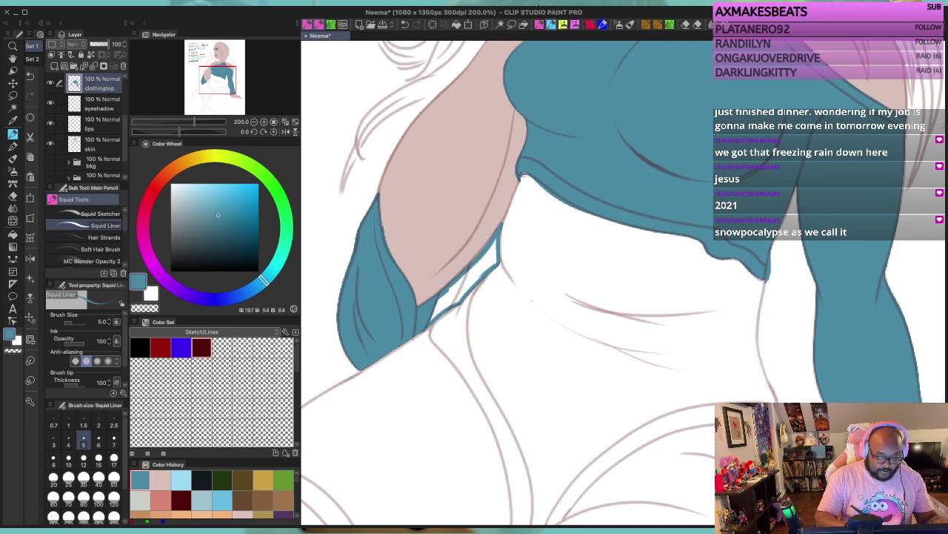
Step: Paint in the outlined gap between forearm and waist with teal, using Squid Liner at size 10
{"action": "scroll", "coordinate": [506, 244], "scroll_direction": "down", "scroll_amount": 2}
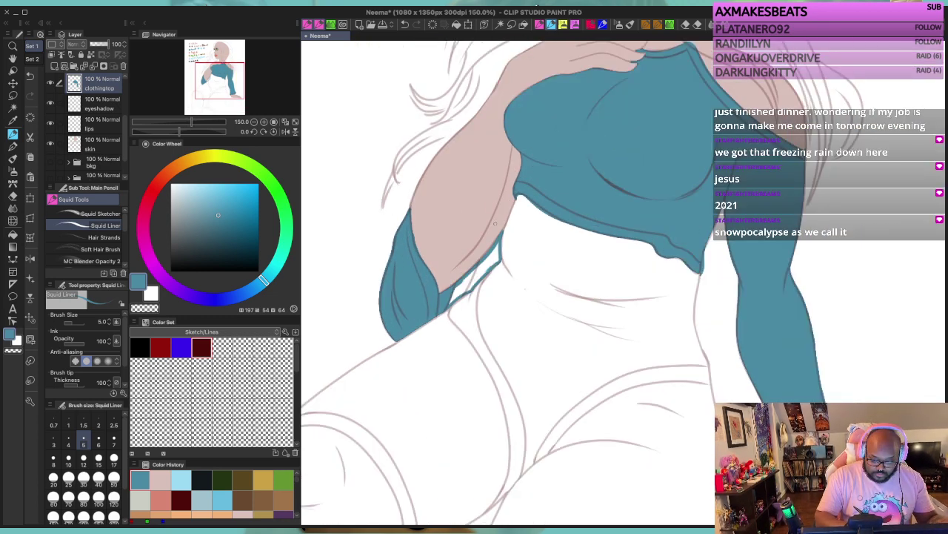
{"action": "key", "text": "bracketleft"}
{"action": "key", "text": "bracketright"}
{"action": "key", "text": "bracketright"}
{"action": "key", "text": "bracketright"}
{"action": "key", "text": "bracketright"}
{"action": "key", "text": "bracketright"}
{"action": "key", "text": "bracketright"}
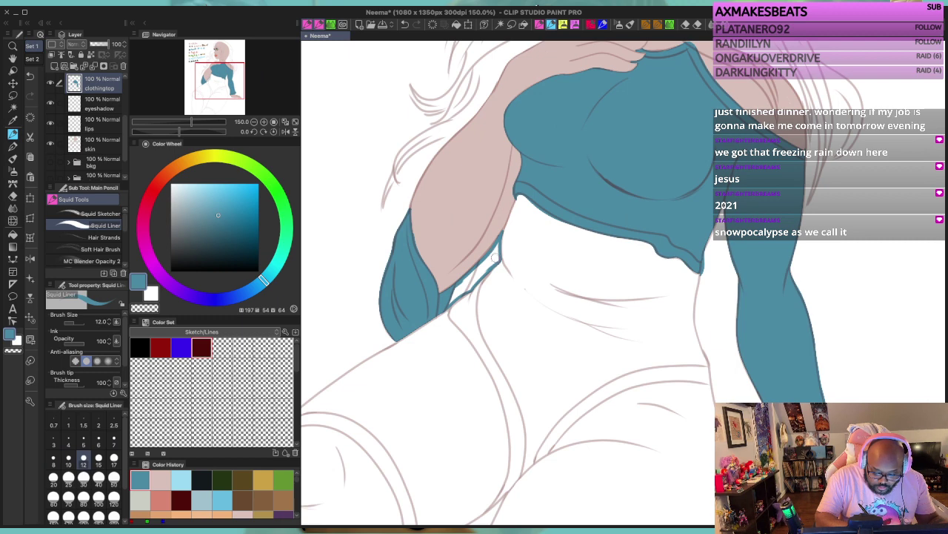
{"action": "key", "text": "bracketleft"}
{"action": "mouse_move", "coordinate": [494, 261]}
{"action": "left_mouse_down"}
{"action": "mouse_move", "coordinate": [460, 287]}
{"action": "mouse_move", "coordinate": [494, 259]}
{"action": "mouse_move", "coordinate": [450, 302]}
{"action": "left_mouse_up"}
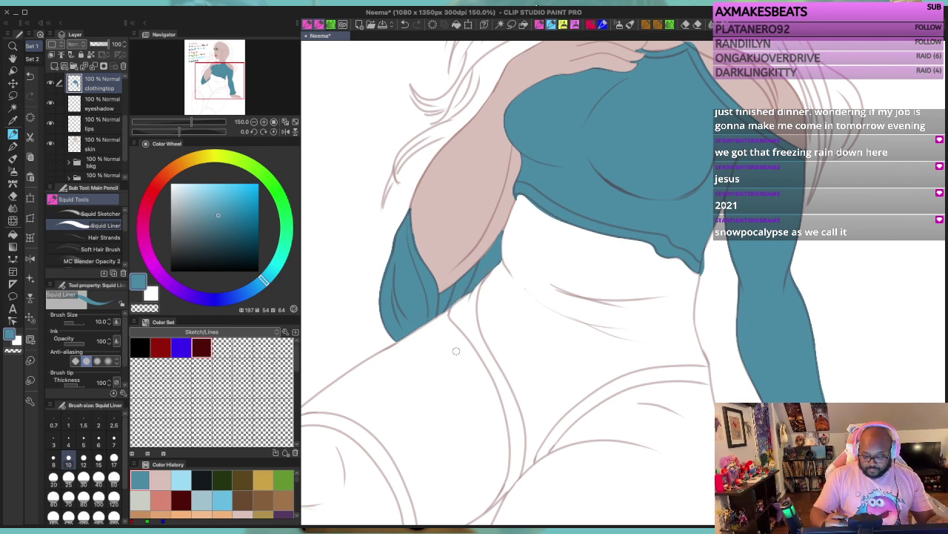
Step: Add a new layer named clothingtop2 directly above the clothingtop layer
{"action": "scroll", "coordinate": [455, 351], "scroll_direction": "down", "scroll_amount": 3}
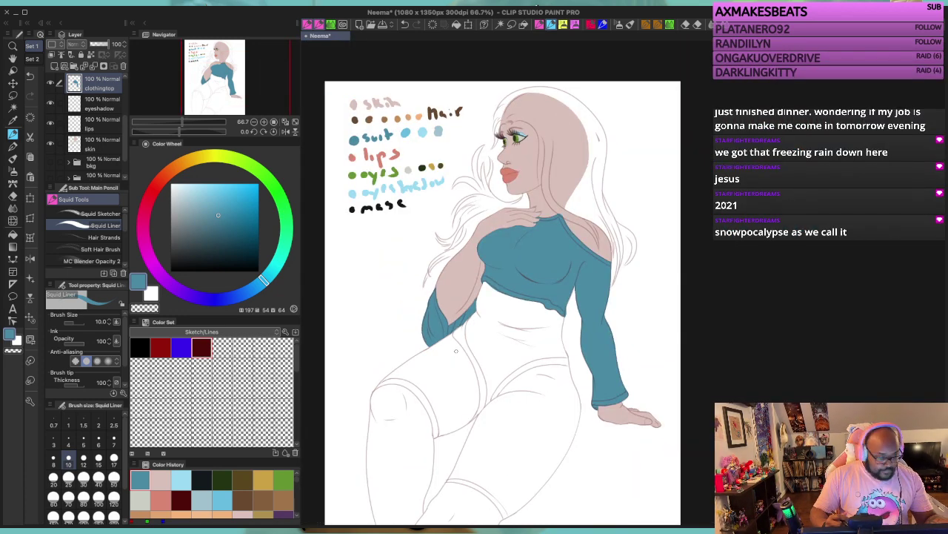
{"action": "left_click_drag", "start_coordinate": [474, 326], "coordinate": [514, 318]}
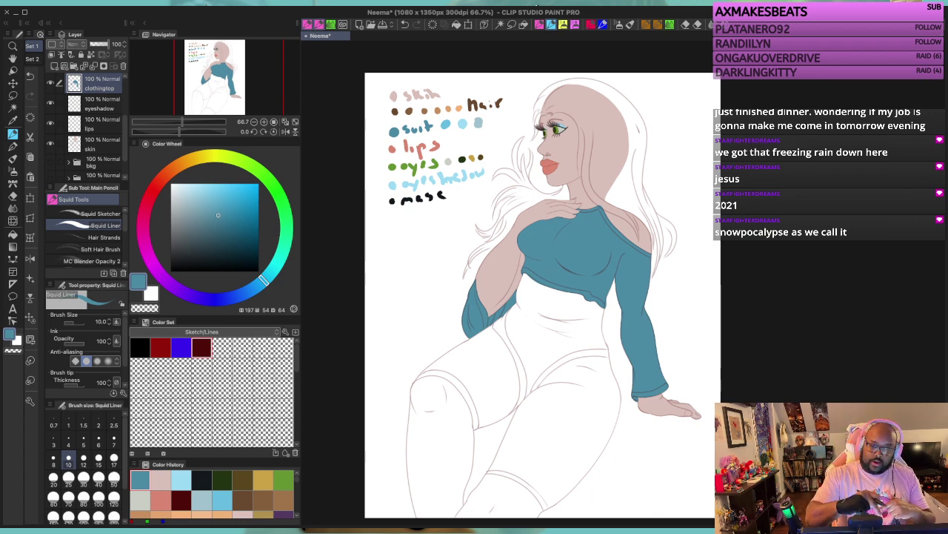
{"action": "mouse_move", "coordinate": [460, 378]}
{"action": "left_mouse_down"}
{"action": "mouse_move", "coordinate": [804, 164]}
{"action": "mouse_move", "coordinate": [739, 231]}
{"action": "mouse_move", "coordinate": [524, 343]}
{"action": "mouse_move", "coordinate": [541, 390]}
{"action": "left_mouse_up"}
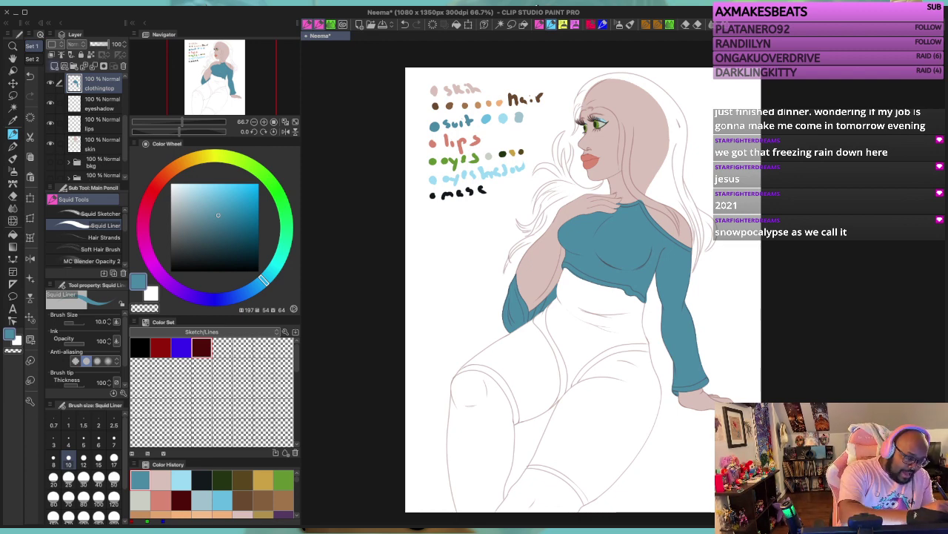
{"action": "left_click", "coordinate": [55, 66]}
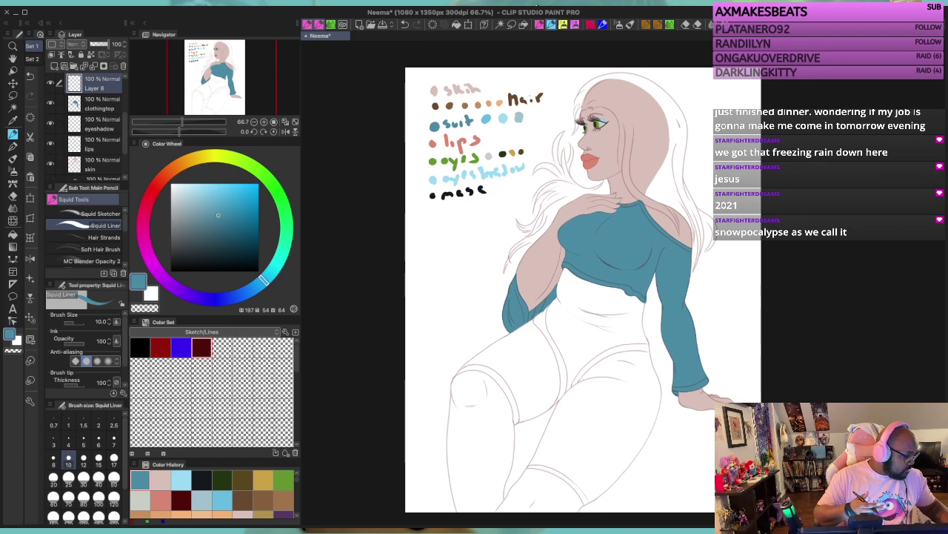
{"action": "type", "text": "clothingtop2"}
{"action": "key", "text": "Return"}
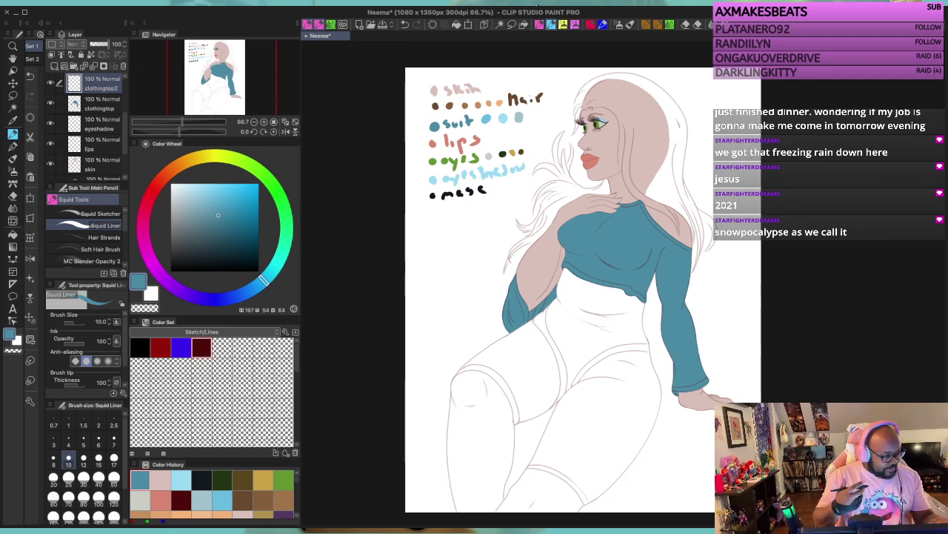
Step: Sample the first light blue swatch beside the suit label as the drawing colour for the Squid Liner
{"action": "key", "text": "i"}
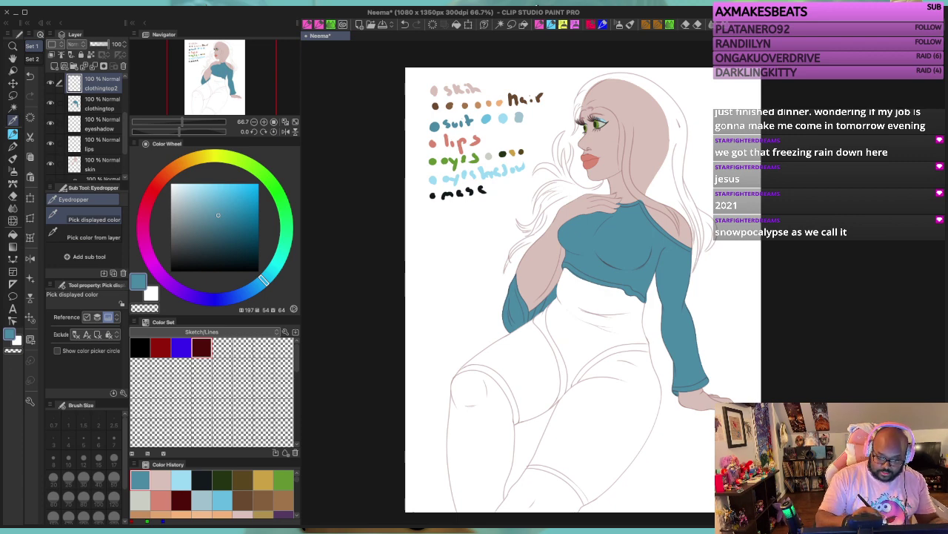
{"action": "left_click", "coordinate": [486, 119]}
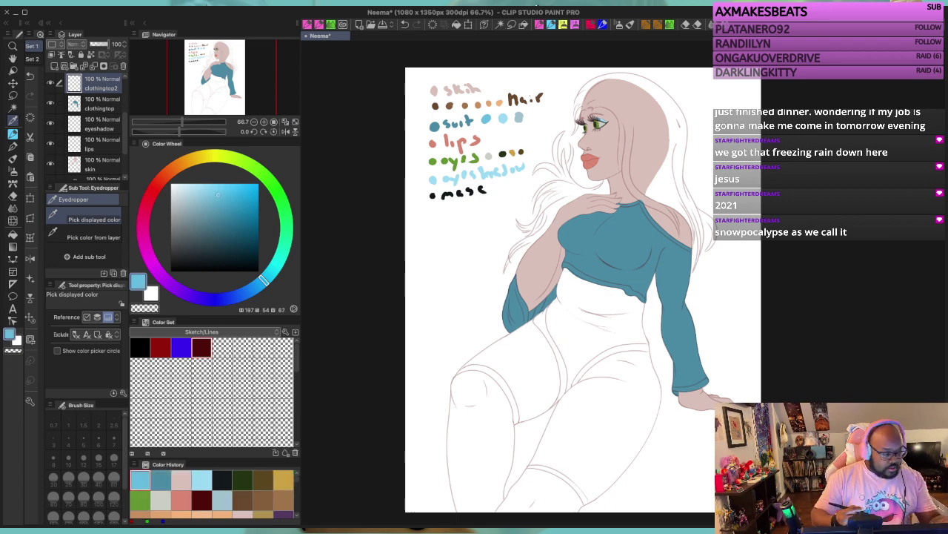
{"action": "key", "text": "p"}
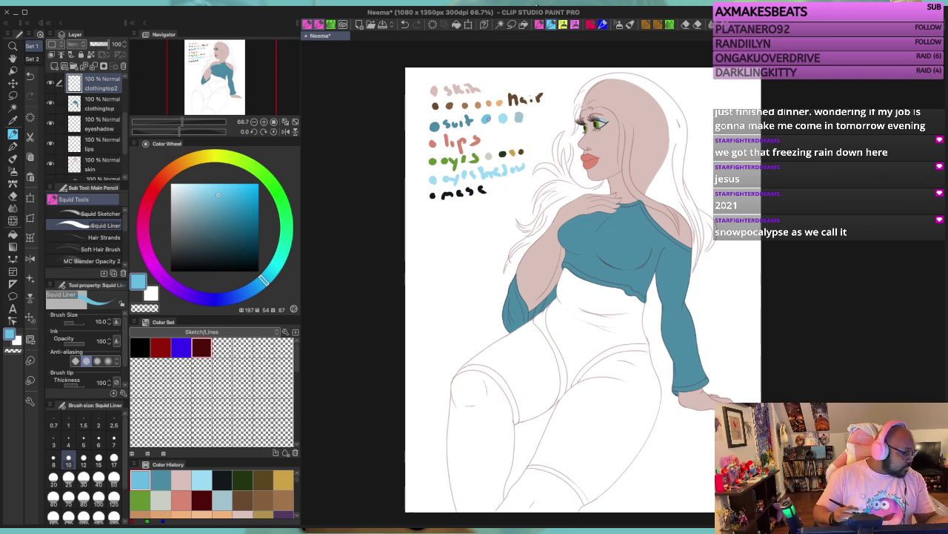
Step: Set the Squid Liner size to 3 and trace the inner line of the neckline band between the fingers and the collar's peak
{"action": "scroll", "coordinate": [679, 225], "scroll_direction": "down", "scroll_amount": 1}
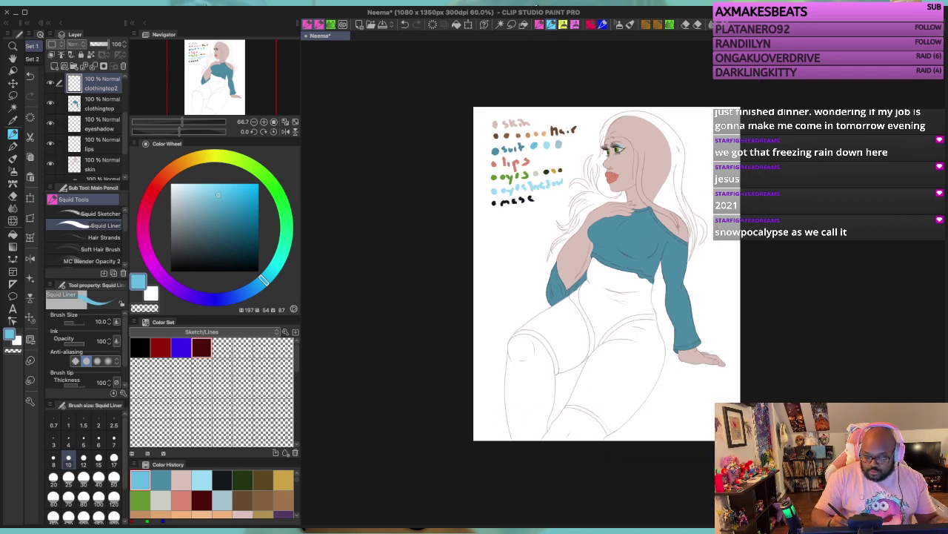
{"action": "scroll", "coordinate": [679, 225], "scroll_direction": "up", "scroll_amount": 3}
{"action": "scroll", "coordinate": [679, 225], "scroll_direction": "down", "scroll_amount": 1}
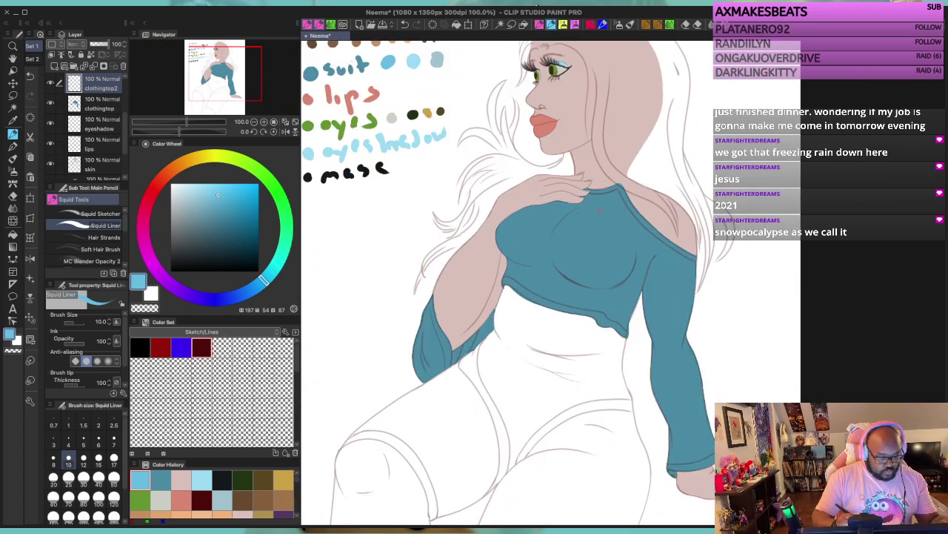
{"action": "key", "text": "bracketleft"}
{"action": "key", "text": "bracketleft"}
{"action": "key", "text": "bracketleft"}
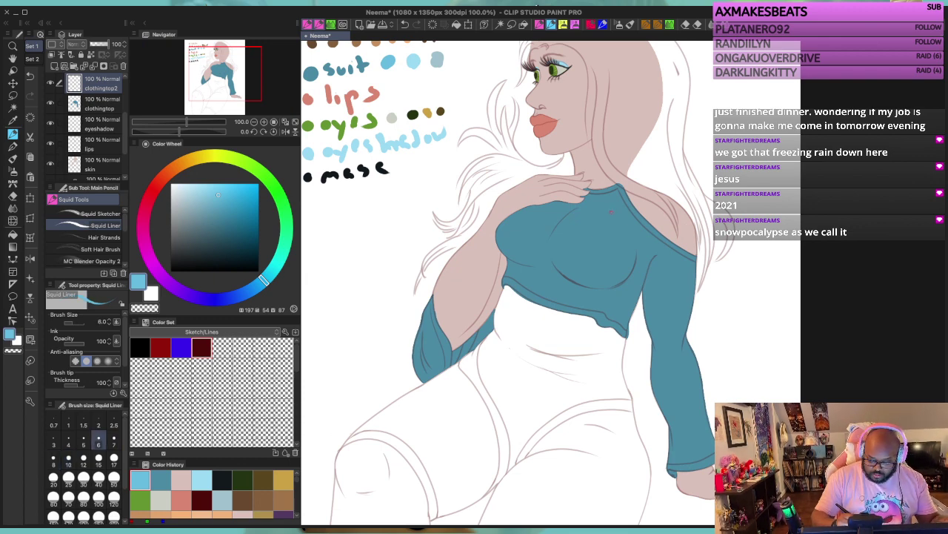
{"action": "scroll", "coordinate": [612, 211], "scroll_direction": "up", "scroll_amount": 2}
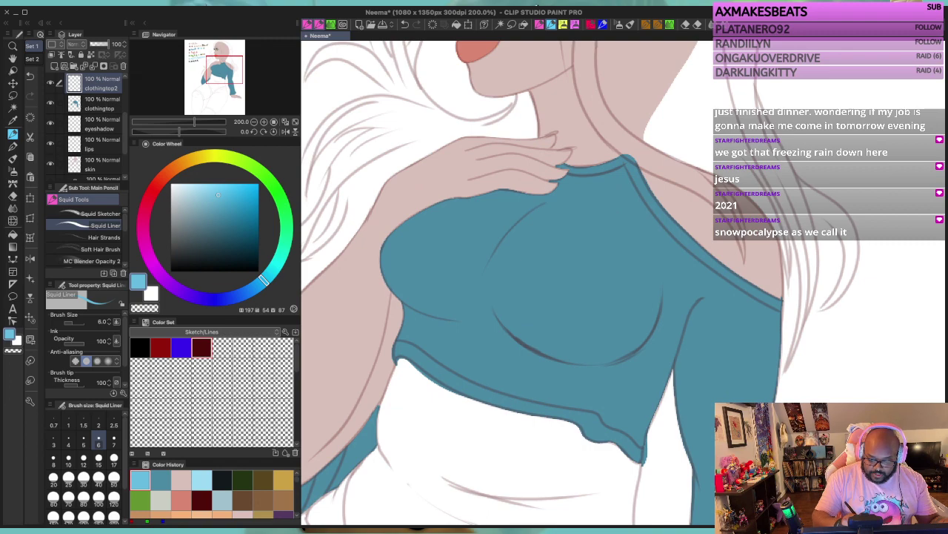
{"action": "left_click_drag", "start_coordinate": [612, 212], "coordinate": [592, 236]}
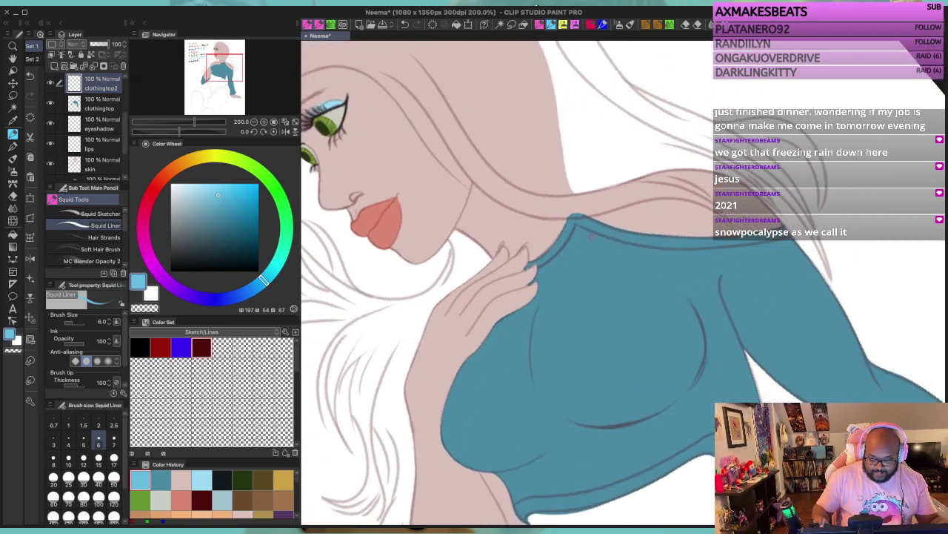
{"action": "scroll", "coordinate": [582, 244], "scroll_direction": "down", "scroll_amount": 1}
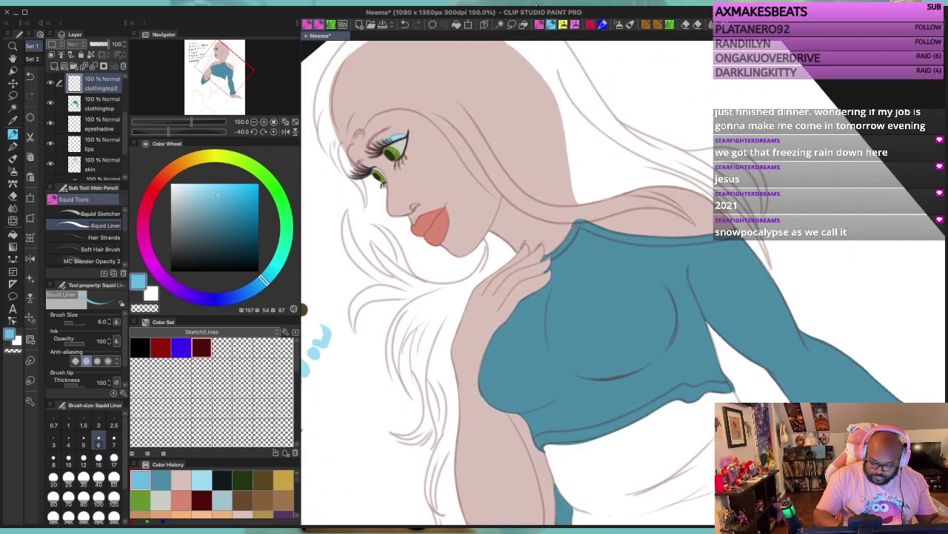
{"action": "scroll", "coordinate": [564, 246], "scroll_direction": "up", "scroll_amount": 5}
{"action": "scroll", "coordinate": [567, 248], "scroll_direction": "down", "scroll_amount": 2}
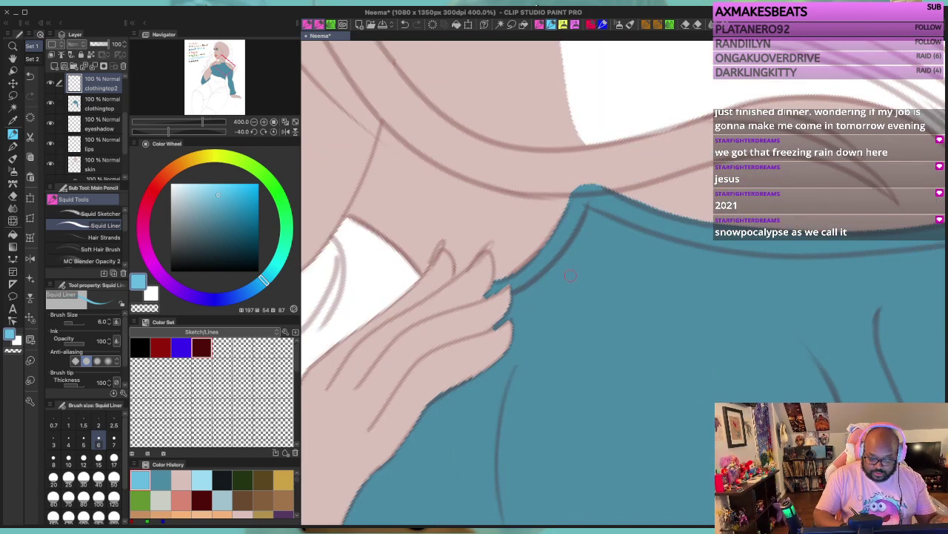
{"action": "key", "text": "bracketleft"}
{"action": "key", "text": "bracketleft"}
{"action": "key", "text": "bracketleft"}
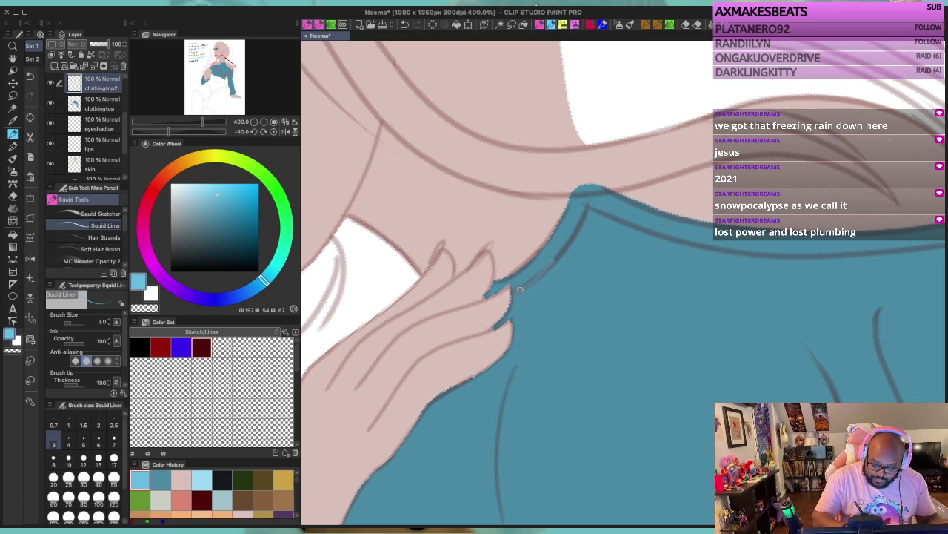
{"action": "mouse_move", "coordinate": [552, 265]}
{"action": "left_mouse_down"}
{"action": "mouse_move", "coordinate": [586, 215]}
{"action": "mouse_move", "coordinate": [585, 184]}
{"action": "mouse_move", "coordinate": [530, 258]}
{"action": "left_mouse_up"}
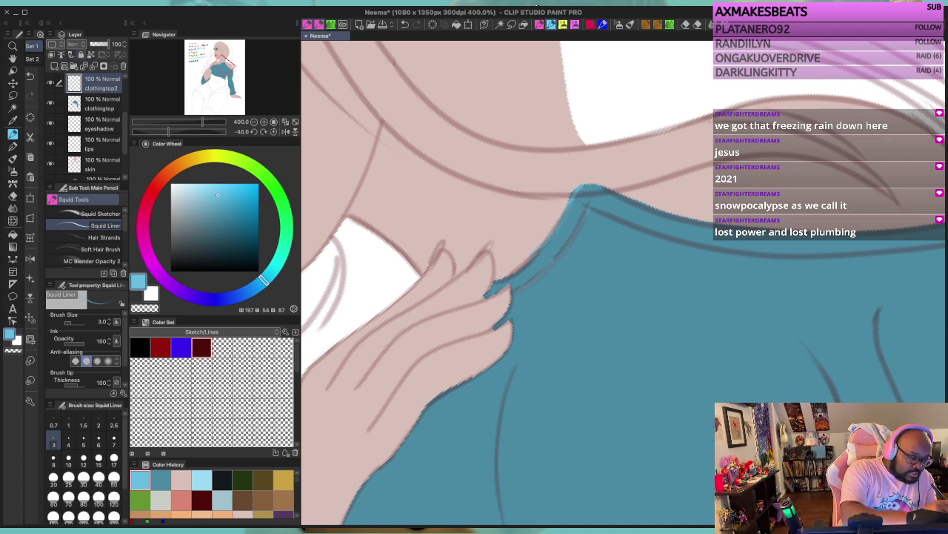
Step: Clip clothingtop2 to the layer below and paint light blue along the neckline band's outer edge near the fingers
{"action": "left_click", "coordinate": [51, 55]}
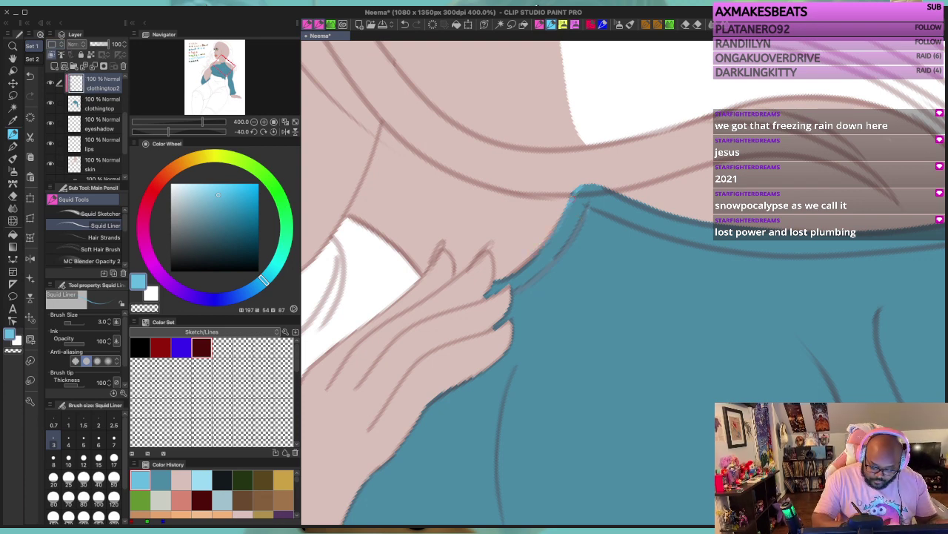
{"action": "left_click_drag", "start_coordinate": [514, 273], "coordinate": [498, 282]}
{"action": "left_click_drag", "start_coordinate": [559, 230], "coordinate": [504, 281]}
{"action": "mouse_move", "coordinate": [572, 199]}
{"action": "left_mouse_down"}
{"action": "mouse_move", "coordinate": [552, 242]}
{"action": "mouse_move", "coordinate": [522, 267]}
{"action": "left_mouse_up"}
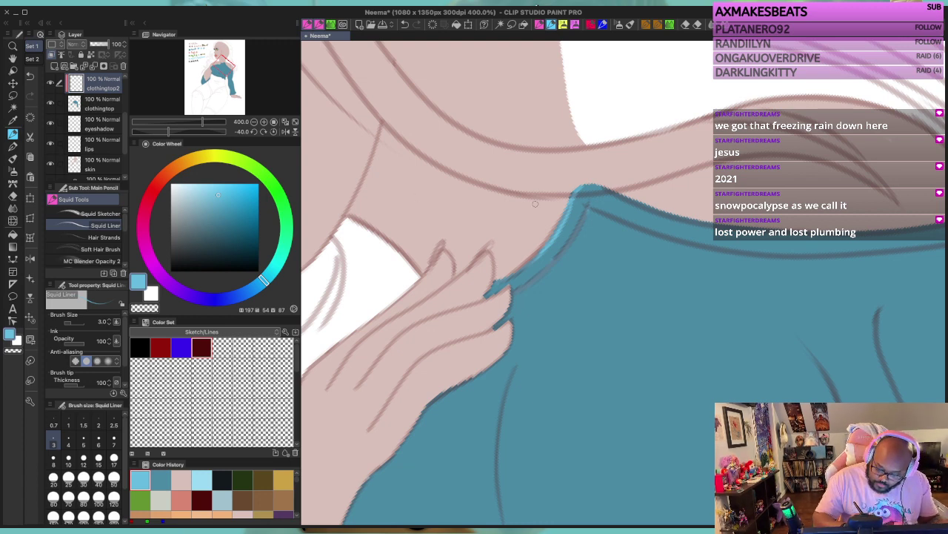
{"action": "left_click_drag", "start_coordinate": [549, 248], "coordinate": [508, 282]}
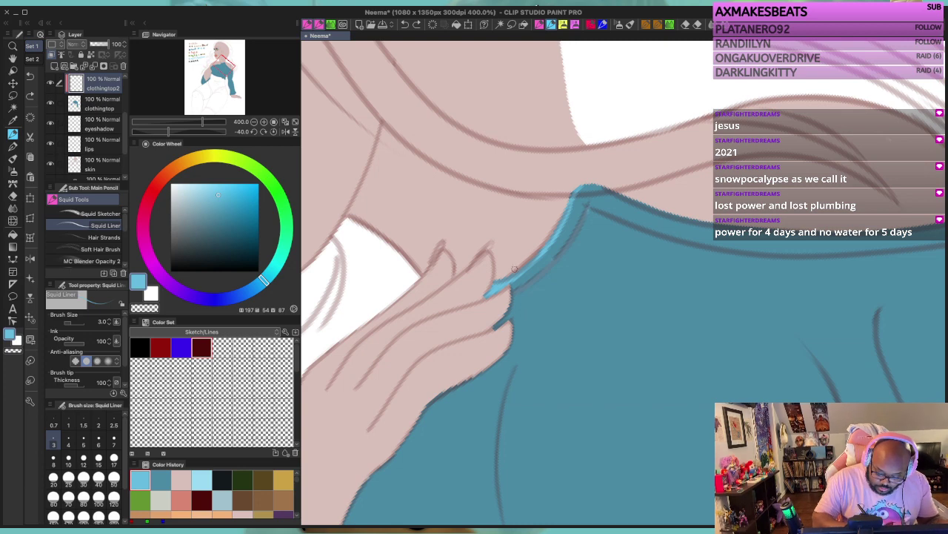
Step: Fill the rest of the short neckline band with light blue strokes, from the fingers up to the collar's peak
{"action": "mouse_move", "coordinate": [527, 283]}
{"action": "left_mouse_down"}
{"action": "mouse_move", "coordinate": [560, 256]}
{"action": "mouse_move", "coordinate": [512, 286]}
{"action": "left_mouse_up"}
{"action": "mouse_move", "coordinate": [548, 256]}
{"action": "left_mouse_down"}
{"action": "mouse_move", "coordinate": [522, 279]}
{"action": "mouse_move", "coordinate": [530, 271]}
{"action": "left_mouse_up"}
{"action": "left_click_drag", "start_coordinate": [569, 235], "coordinate": [556, 255]}
{"action": "mouse_move", "coordinate": [579, 218]}
{"action": "left_mouse_down"}
{"action": "mouse_move", "coordinate": [560, 248]}
{"action": "mouse_move", "coordinate": [595, 195]}
{"action": "mouse_move", "coordinate": [550, 250]}
{"action": "left_mouse_up"}
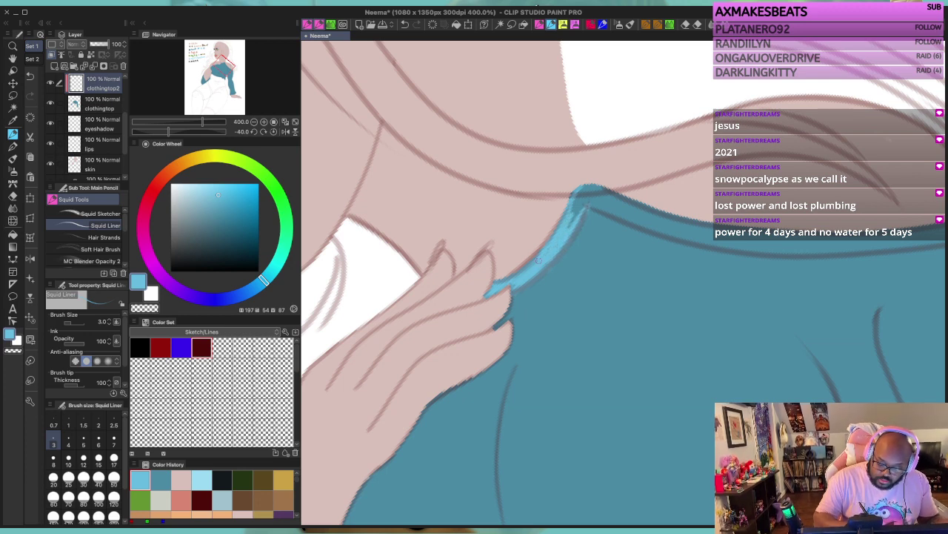
{"action": "mouse_move", "coordinate": [510, 286]}
{"action": "left_mouse_down"}
{"action": "mouse_move", "coordinate": [524, 278]}
{"action": "mouse_move", "coordinate": [505, 289]}
{"action": "left_mouse_up"}
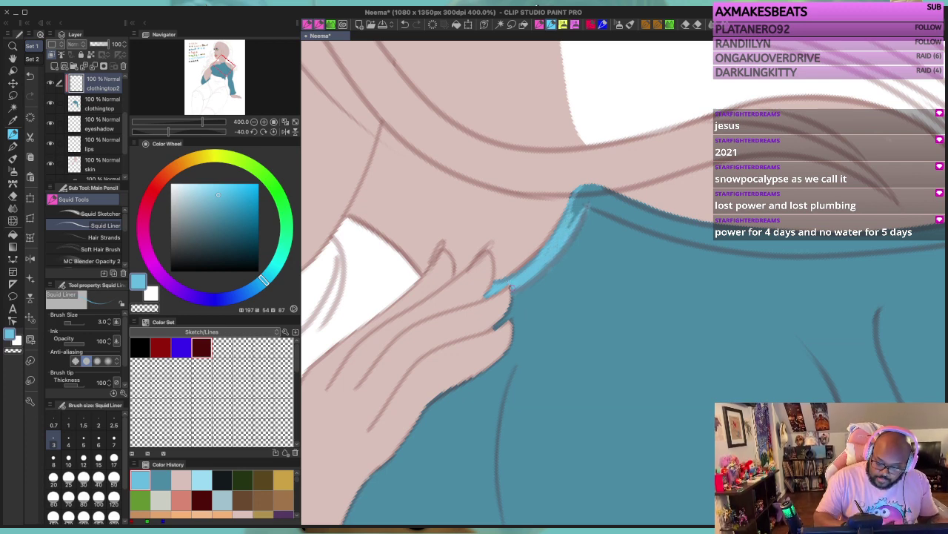
{"action": "mouse_move", "coordinate": [569, 227]}
{"action": "left_mouse_down"}
{"action": "mouse_move", "coordinate": [575, 195]}
{"action": "mouse_move", "coordinate": [594, 184]}
{"action": "mouse_move", "coordinate": [569, 196]}
{"action": "mouse_move", "coordinate": [590, 188]}
{"action": "left_mouse_up"}
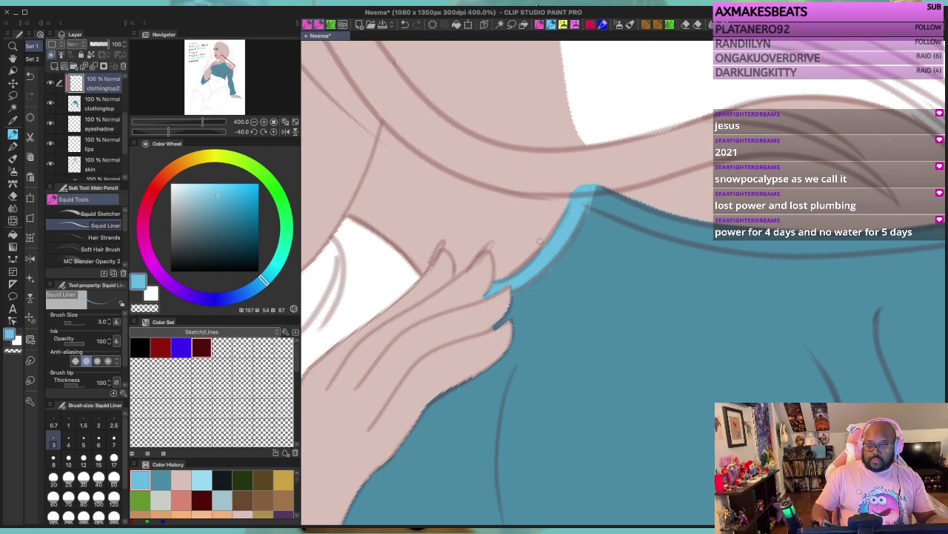
Step: Outline the inner edge of the long neckline band in light blue, from the collar's peak to the bare shoulder
{"action": "key", "text": "minus"}
{"action": "key", "text": "minus"}
{"action": "key", "text": "minus"}
{"action": "key", "text": "minus"}
{"action": "key", "text": "minus"}
{"action": "key", "text": "minus"}
{"action": "key", "text": "minus"}
{"action": "key", "text": "minus"}
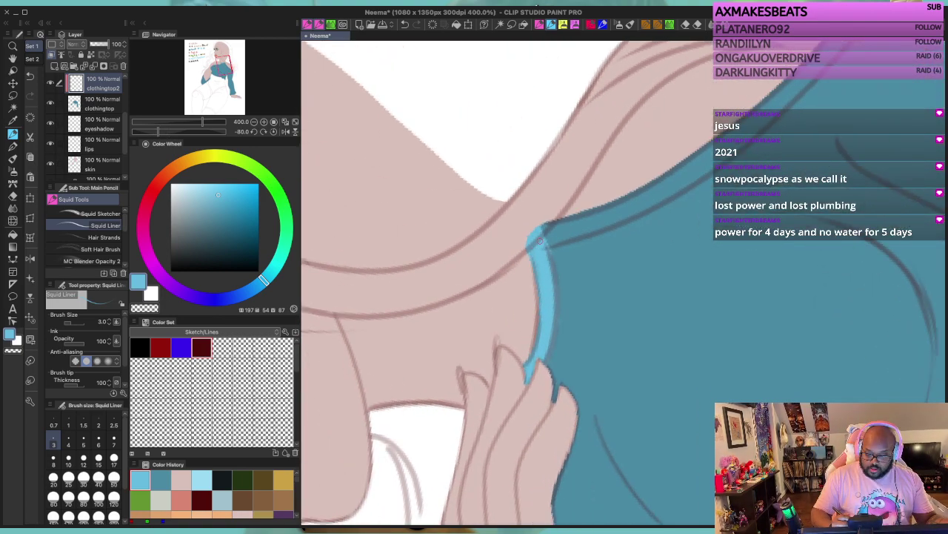
{"action": "scroll", "coordinate": [540, 241], "scroll_direction": "down", "scroll_amount": 5}
{"action": "scroll", "coordinate": [540, 241], "scroll_direction": "up", "scroll_amount": 3}
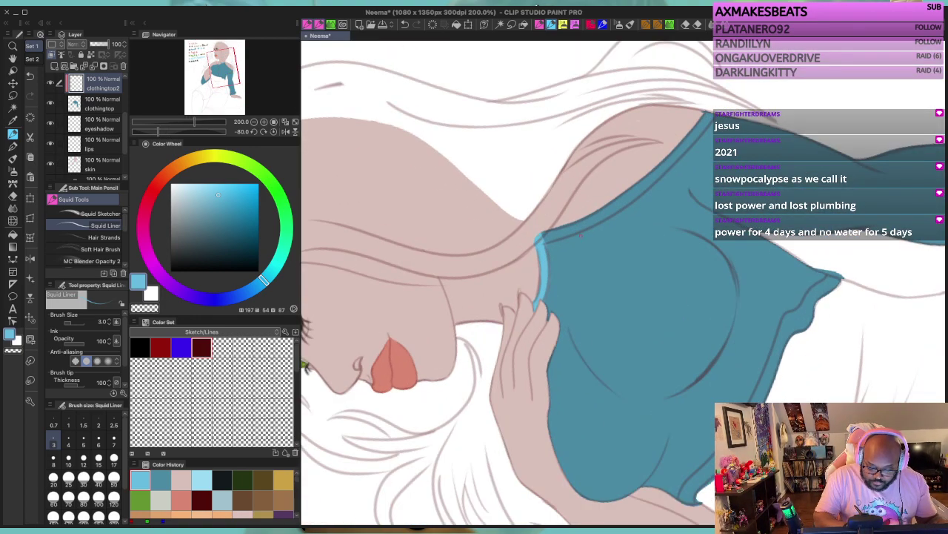
{"action": "mouse_move", "coordinate": [545, 243]}
{"action": "left_mouse_down"}
{"action": "mouse_move", "coordinate": [626, 206]}
{"action": "mouse_move", "coordinate": [706, 130]}
{"action": "left_mouse_up"}
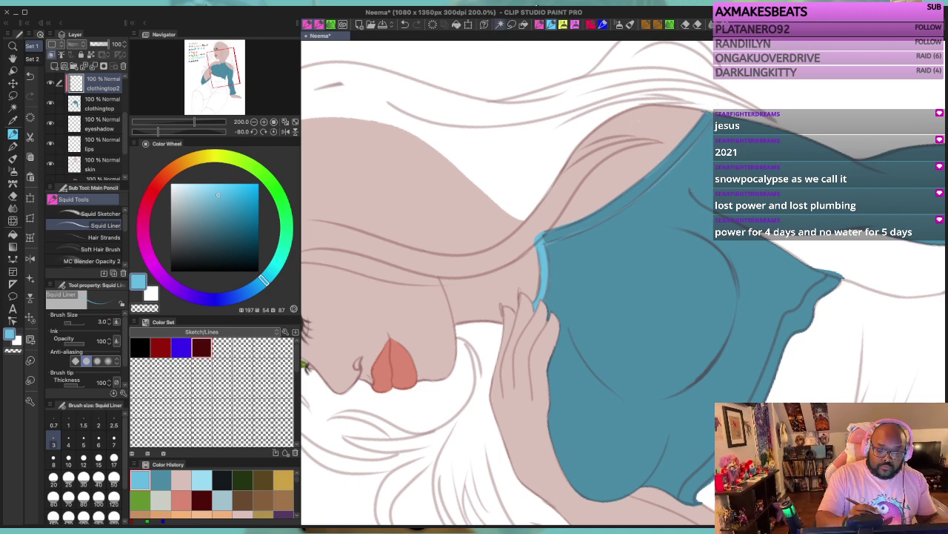
Step: Auto-select the outlined long neckline band, fill it with light blue and clear the selection
{"action": "left_click", "coordinate": [501, 25]}
{"action": "left_click", "coordinate": [670, 168]}
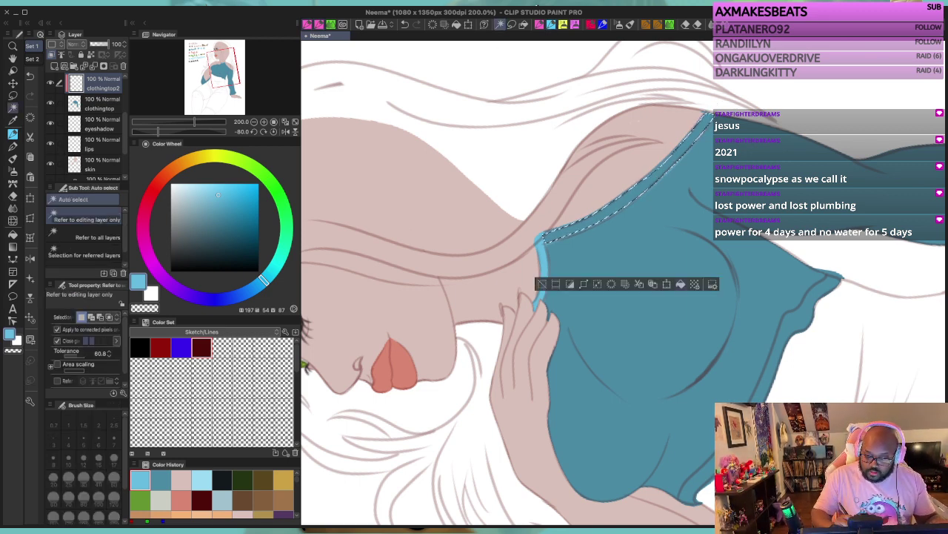
{"action": "key", "text": "alt+Delete"}
{"action": "key", "text": "ctrl+d"}
{"action": "left_click", "coordinate": [667, 156]}
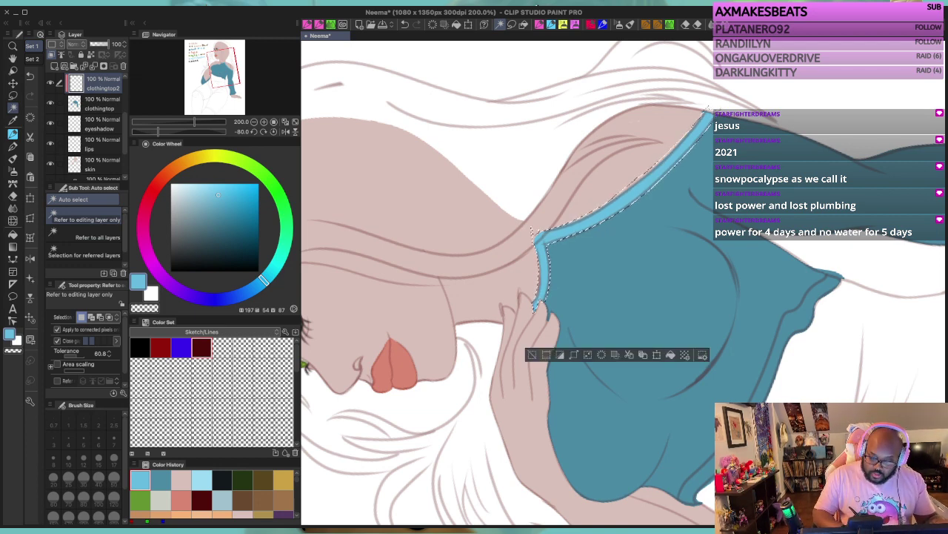
{"action": "key", "text": "ctrl+d"}
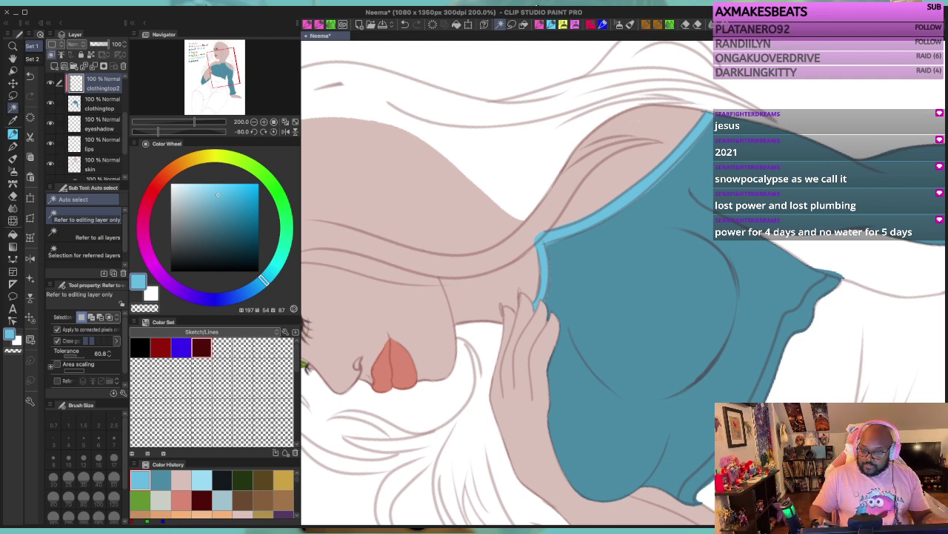
Step: Outline the cuff band of the sleeve by the resting hand in light blue with the Squid Liner
{"action": "key", "text": "^"}
{"action": "key", "text": "^"}
{"action": "key", "text": "^"}
{"action": "key", "text": "^"}
{"action": "key", "text": "^"}
{"action": "key", "text": "^"}
{"action": "key", "text": "^"}
{"action": "key", "text": "^"}
{"action": "key", "text": "^"}
{"action": "key", "text": "^"}
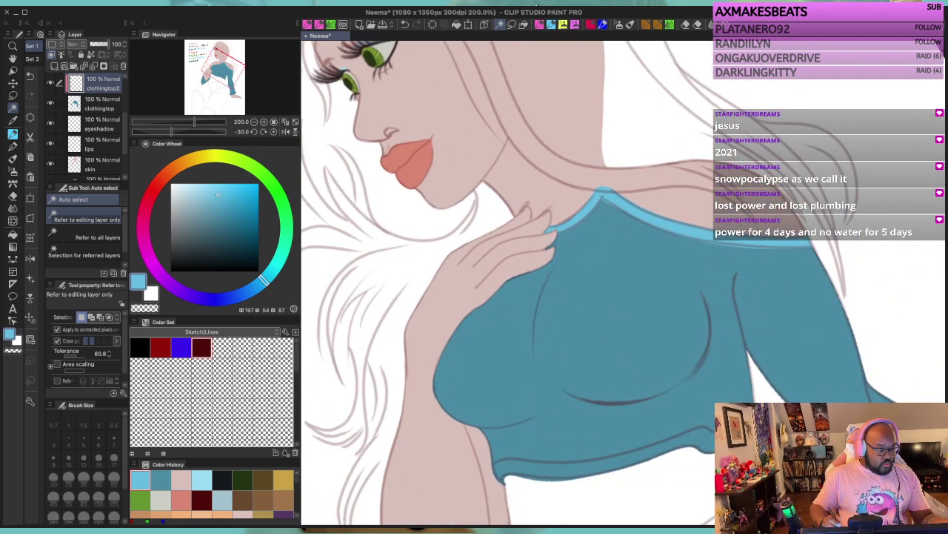
{"action": "left_click_drag", "start_coordinate": [630, 378], "coordinate": [389, 154]}
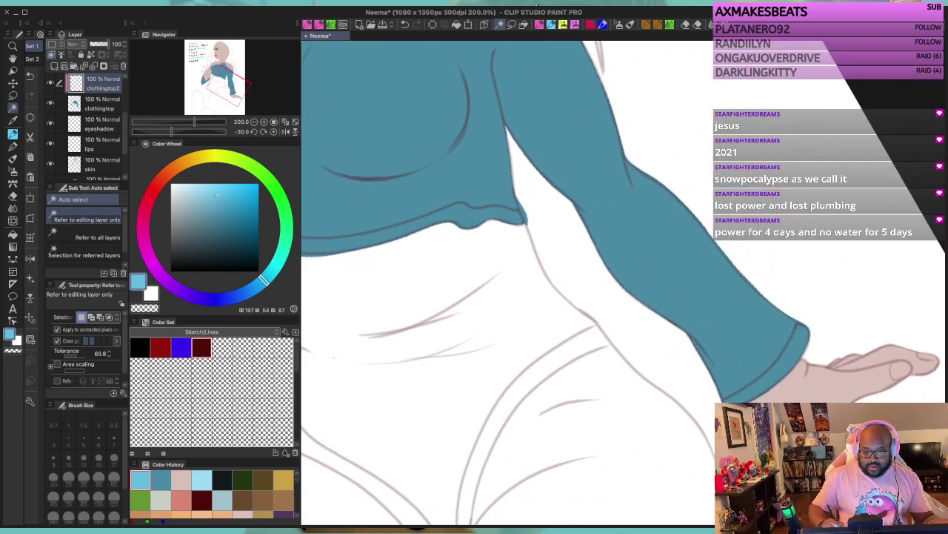
{"action": "left_click_drag", "start_coordinate": [474, 245], "coordinate": [352, 156]}
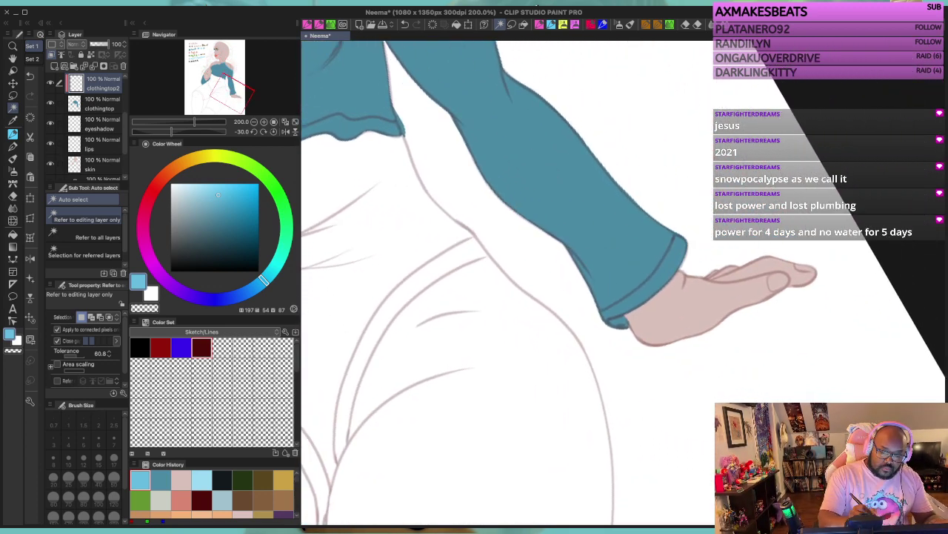
{"action": "key", "text": "p"}
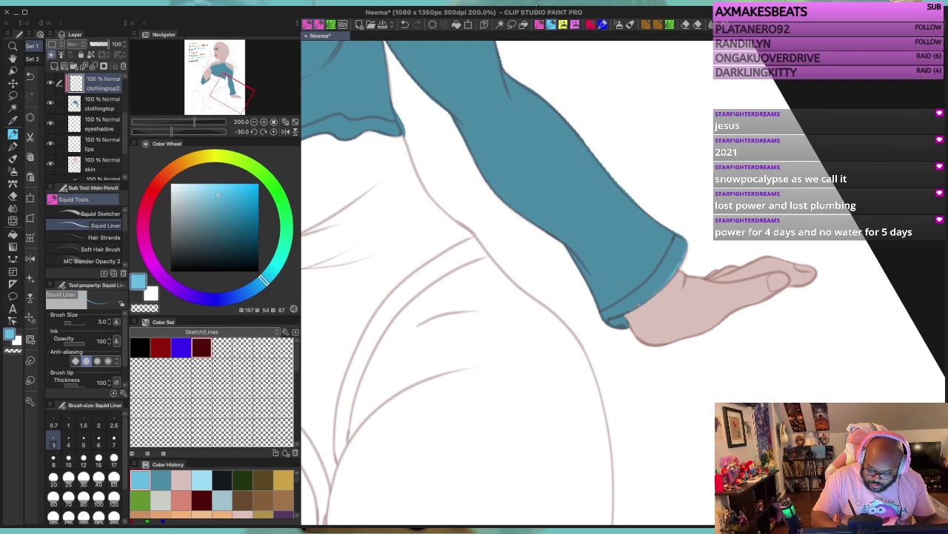
{"action": "left_click_drag", "start_coordinate": [614, 317], "coordinate": [618, 326]}
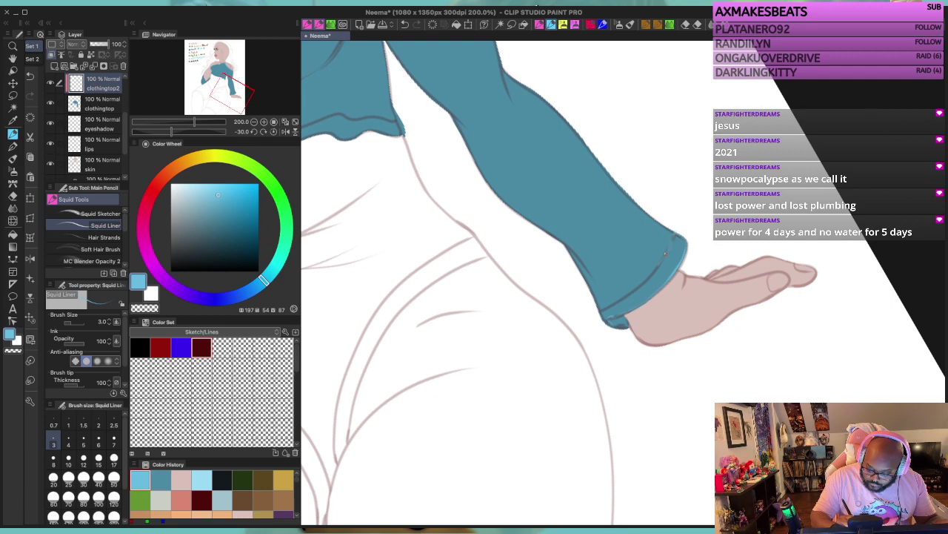
{"action": "mouse_move", "coordinate": [665, 253]}
{"action": "left_mouse_down"}
{"action": "mouse_move", "coordinate": [643, 283]}
{"action": "mouse_move", "coordinate": [598, 312]}
{"action": "left_mouse_up"}
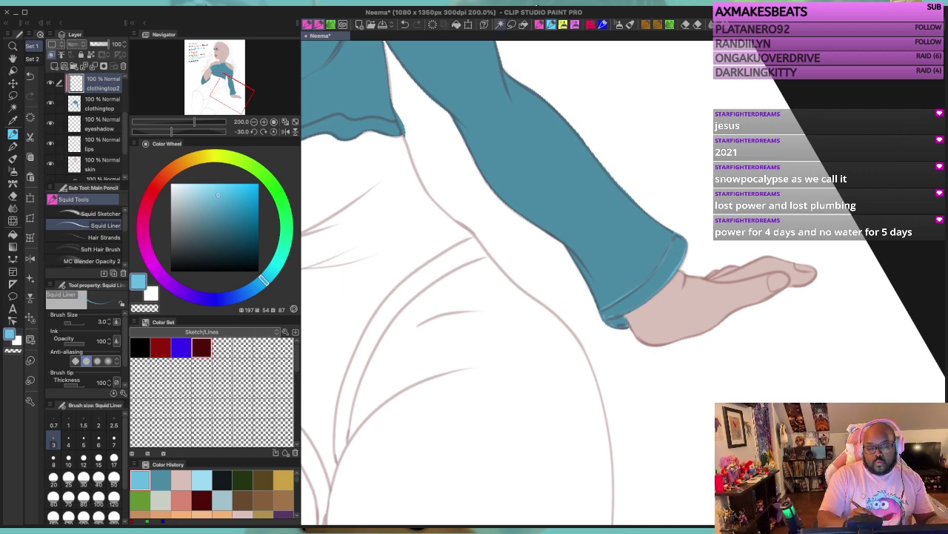
Step: Auto-select the outlined cuff band and its small underside fold by the resting hand, fill both with light blue and clear the selection
{"action": "left_click", "coordinate": [501, 24]}
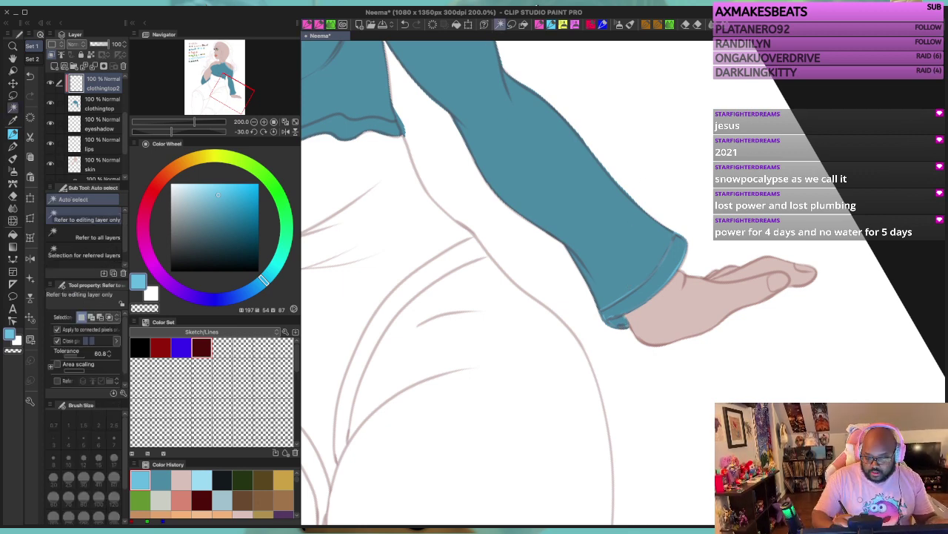
{"action": "left_click", "coordinate": [662, 279]}
{"action": "left_click", "coordinate": [695, 338]}
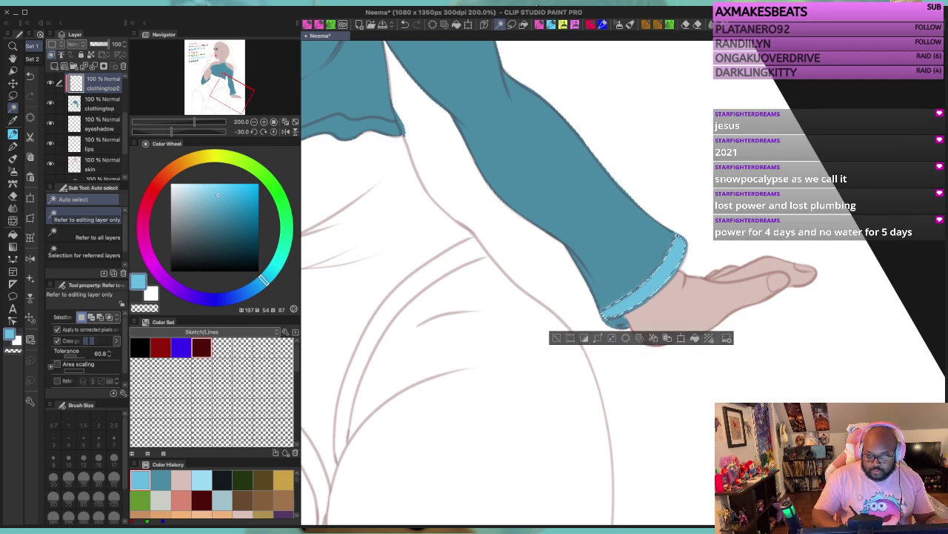
{"action": "left_click", "coordinate": [557, 338]}
{"action": "left_click", "coordinate": [619, 322]}
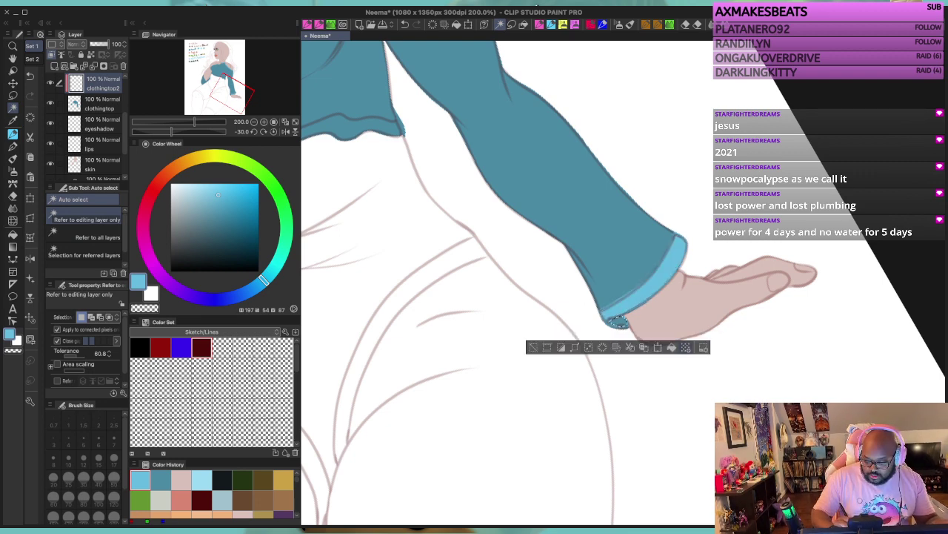
{"action": "left_click", "coordinate": [671, 348]}
{"action": "left_click", "coordinate": [533, 347]}
{"action": "left_click", "coordinate": [649, 276]}
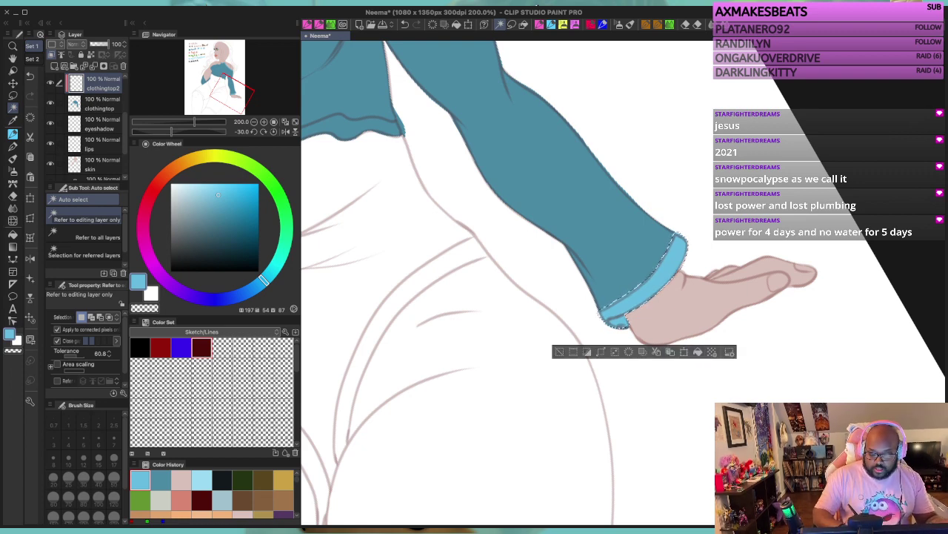
{"action": "left_click", "coordinate": [559, 351]}
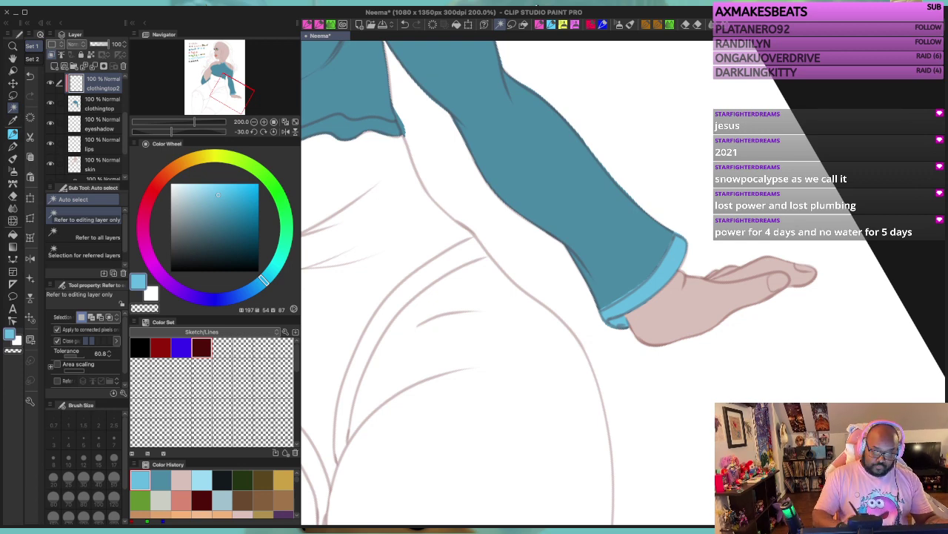
Step: Outline the hem band of the teal top in light blue with the Squid Liner, from beside the raised arm across the waist
{"action": "left_click_drag", "start_coordinate": [437, 222], "coordinate": [817, 344]}
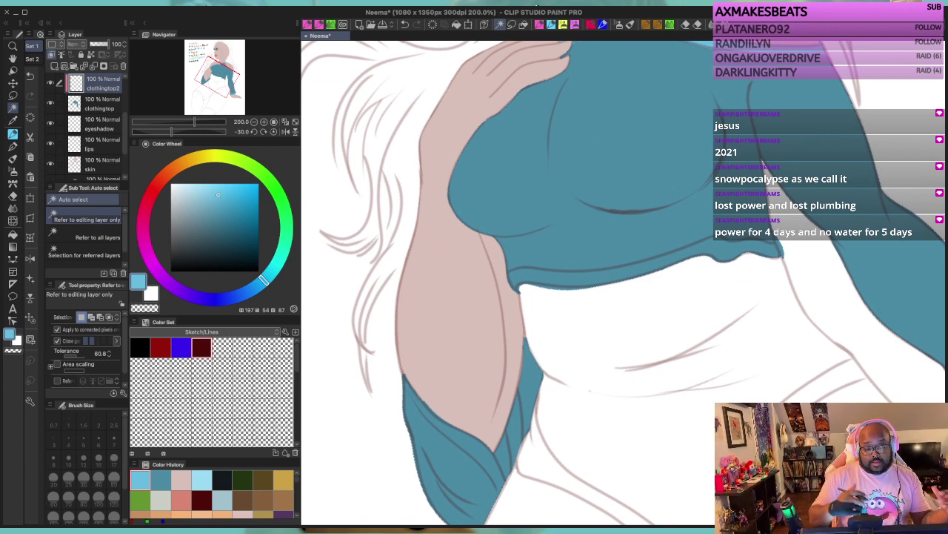
{"action": "key", "text": "p"}
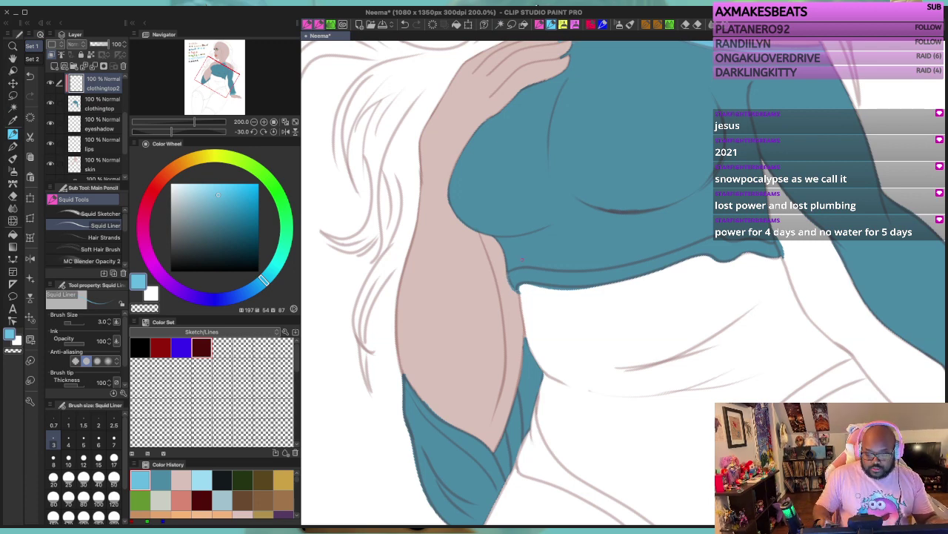
{"action": "key", "text": "minus"}
{"action": "key", "text": "minus"}
{"action": "key", "text": "minus"}
{"action": "key", "text": "minus"}
{"action": "key", "text": "minus"}
{"action": "key", "text": "minus"}
{"action": "key", "text": "minus"}
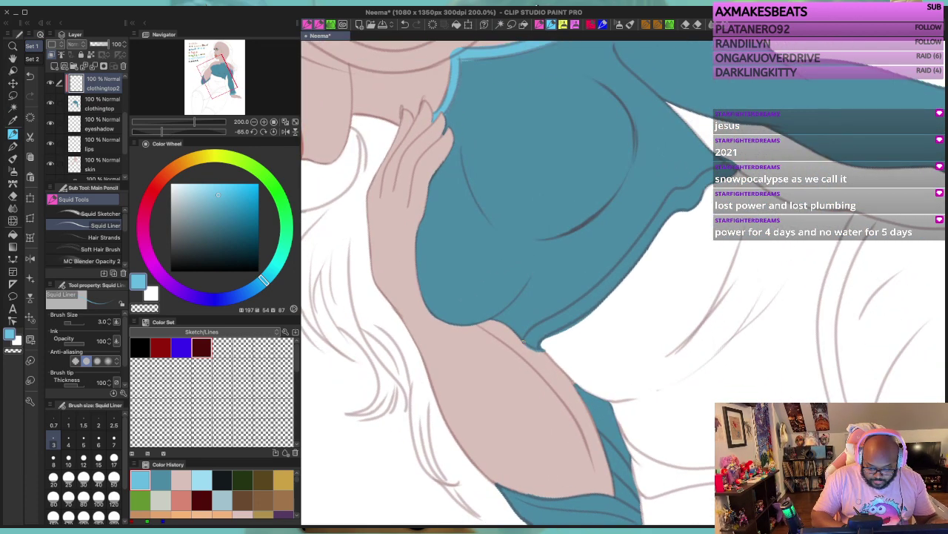
{"action": "mouse_move", "coordinate": [526, 335]}
{"action": "left_mouse_down"}
{"action": "mouse_move", "coordinate": [600, 283]}
{"action": "mouse_move", "coordinate": [672, 189]}
{"action": "left_mouse_up"}
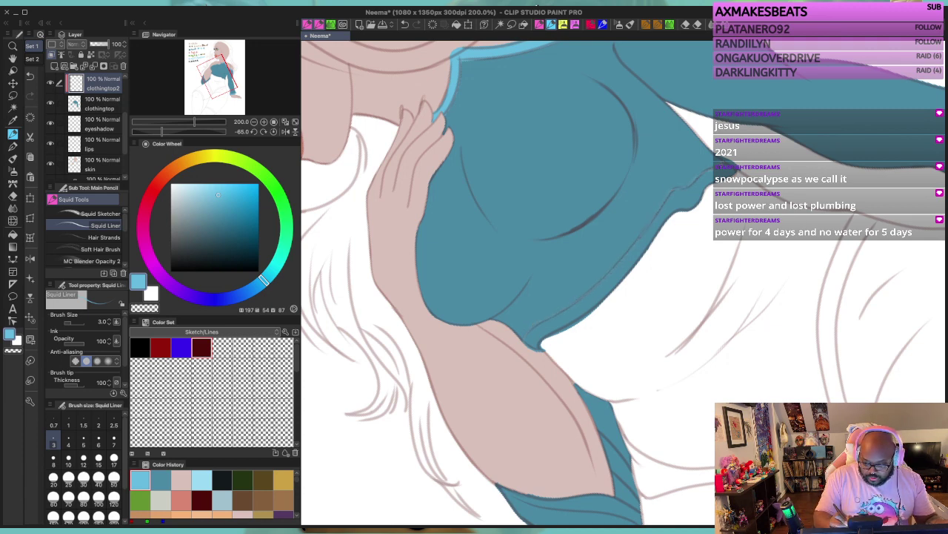
{"action": "key", "text": "ctrl+z"}
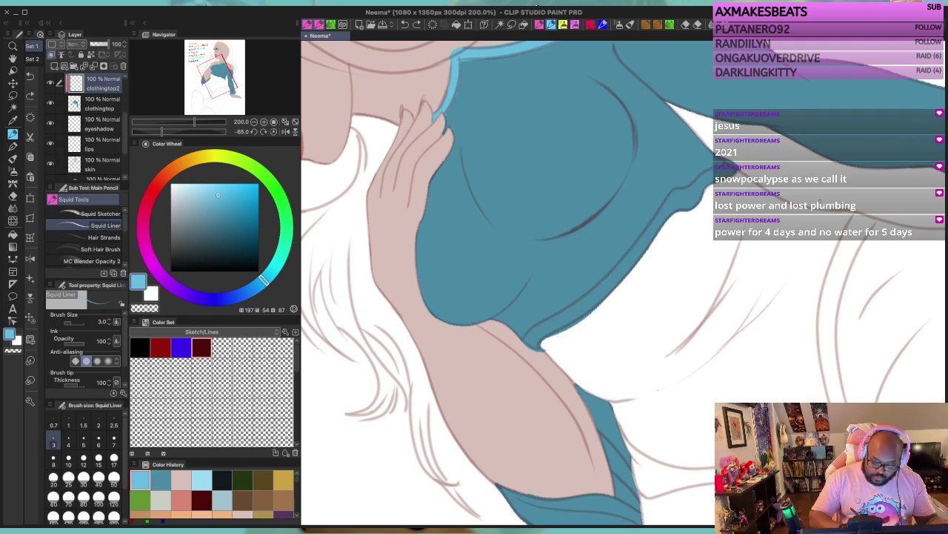
{"action": "mouse_move", "coordinate": [522, 341]}
{"action": "left_mouse_down"}
{"action": "mouse_move", "coordinate": [608, 275]}
{"action": "mouse_move", "coordinate": [670, 192]}
{"action": "mouse_move", "coordinate": [713, 168]}
{"action": "left_mouse_up"}
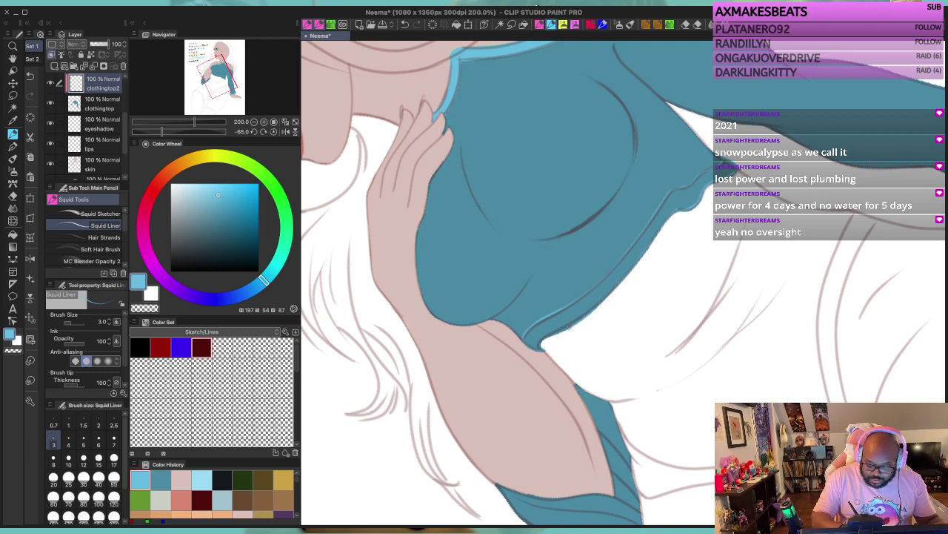
{"action": "left_click_drag", "start_coordinate": [575, 321], "coordinate": [540, 343]}
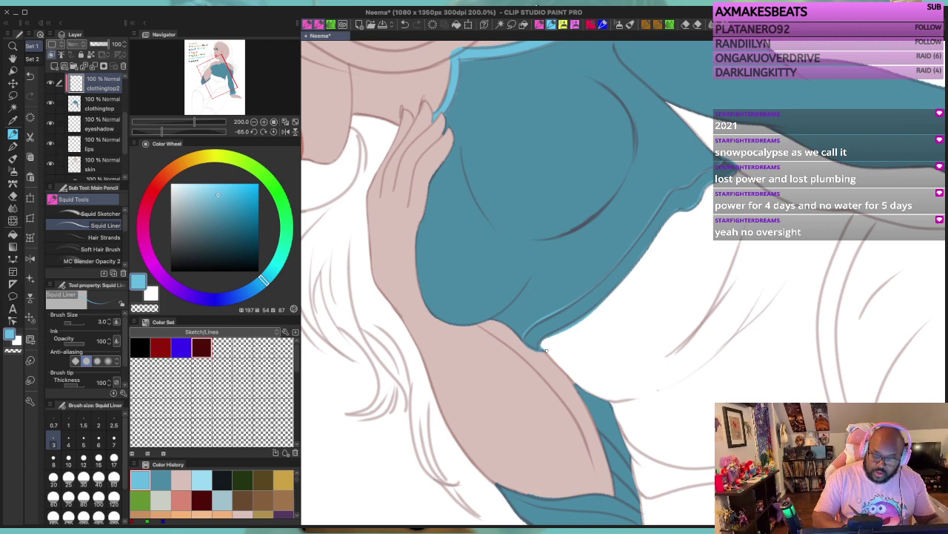
Step: Auto-select the outlined hem band of the top, fill it with light blue and clear the selection
{"action": "left_click", "coordinate": [500, 24]}
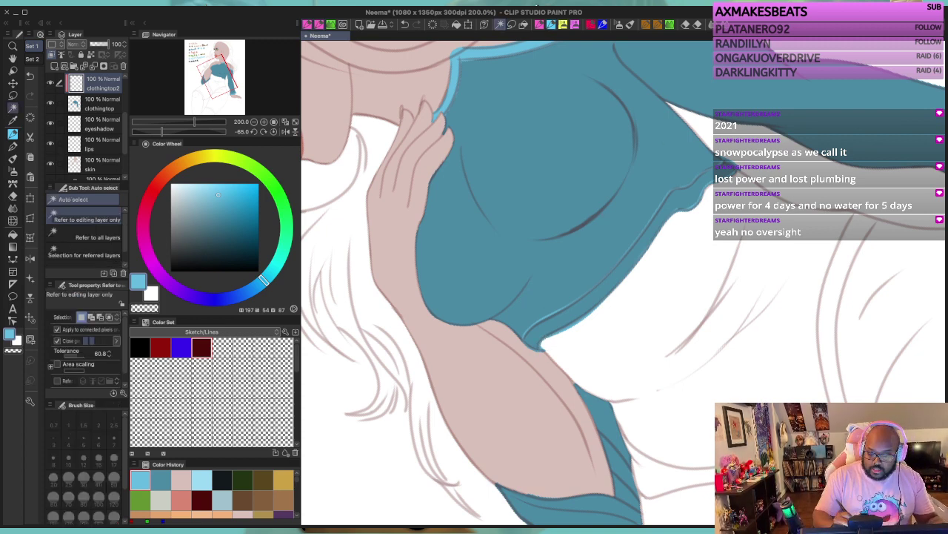
{"action": "left_click", "coordinate": [623, 269]}
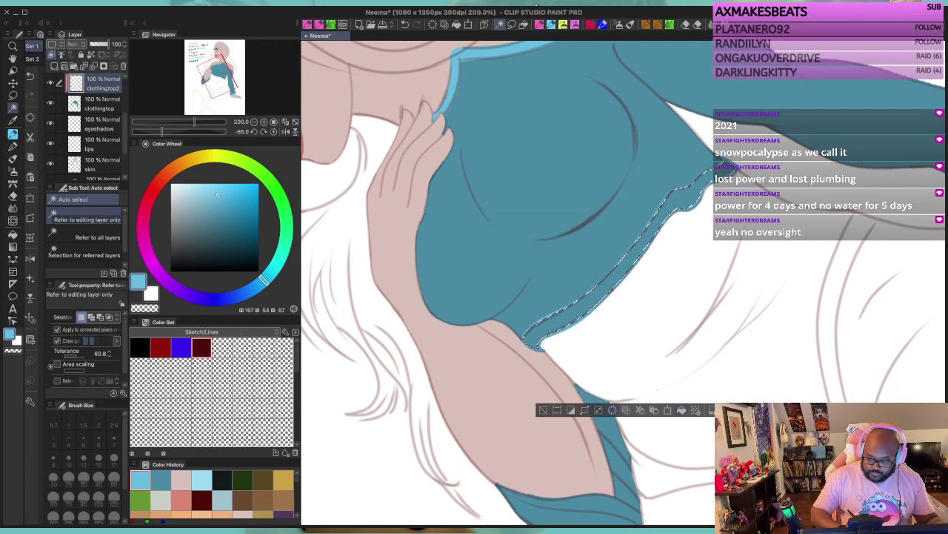
{"action": "left_click", "coordinate": [681, 410]}
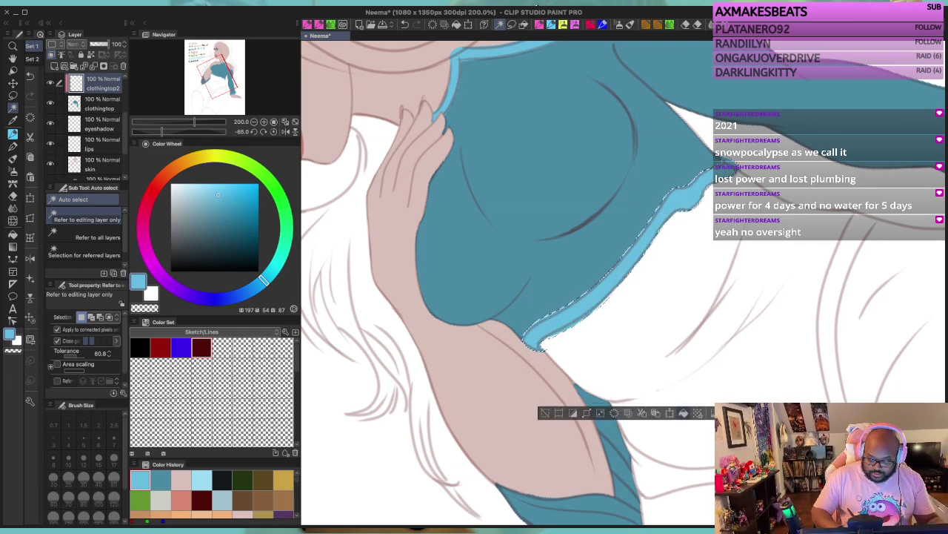
{"action": "key", "text": "ctrl+d"}
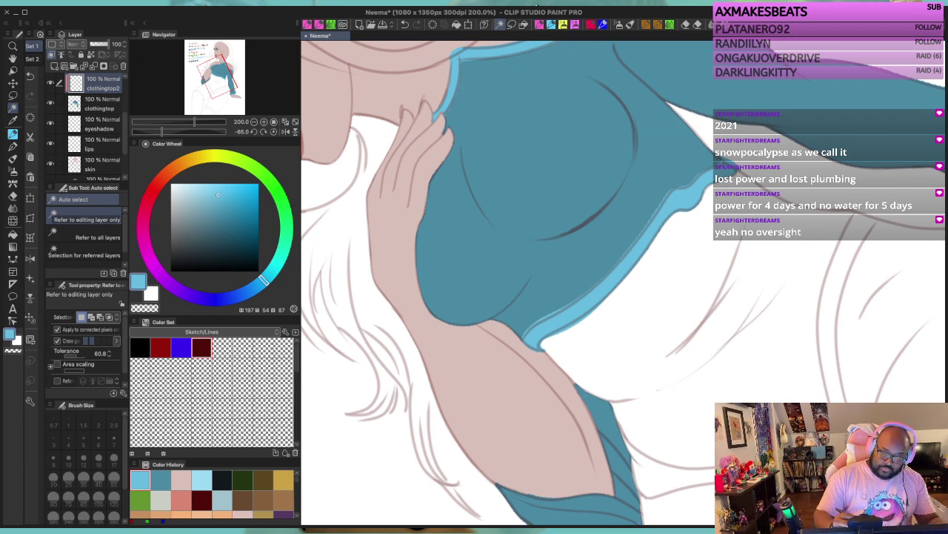
Step: Outline the front edge band of the raised arm's sleeve opening in light blue with the Squid Liner
{"action": "key", "text": "p"}
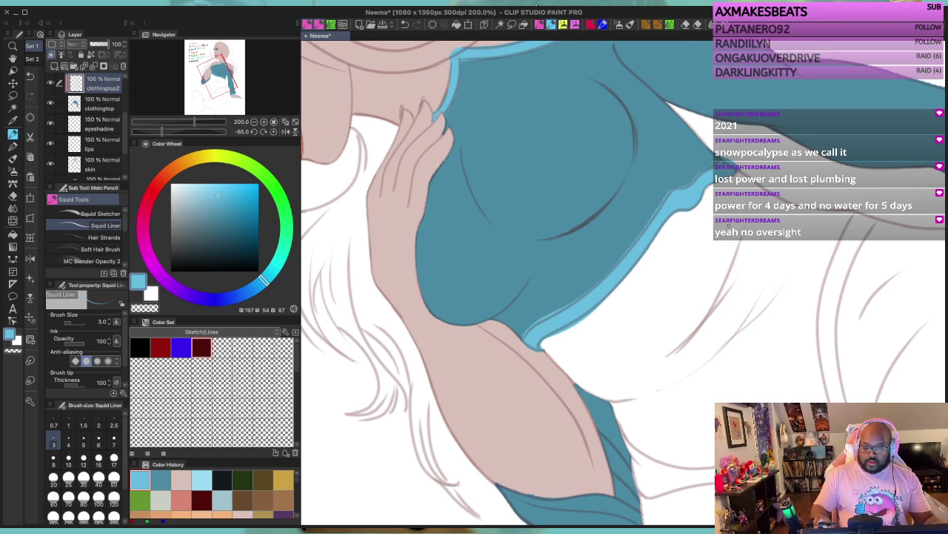
{"action": "key", "text": "asciicircum"}
{"action": "key", "text": "asciicircum"}
{"action": "key", "text": "asciicircum"}
{"action": "key", "text": "asciicircum"}
{"action": "key", "text": "asciicircum"}
{"action": "key", "text": "asciicircum"}
{"action": "key", "text": "asciicircum"}
{"action": "left_click_drag", "start_coordinate": [551, 359], "coordinate": [638, 213]}
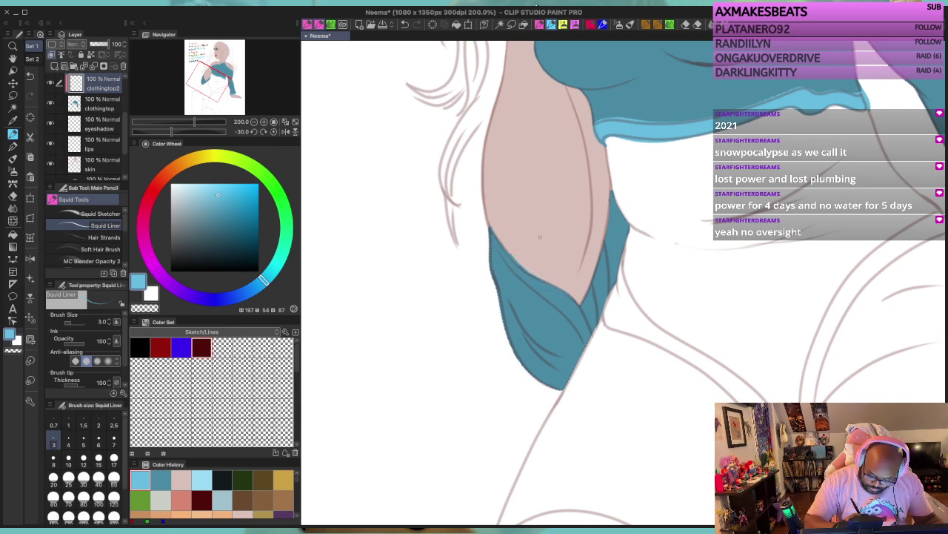
{"action": "left_click_drag", "start_coordinate": [577, 302], "coordinate": [592, 333]}
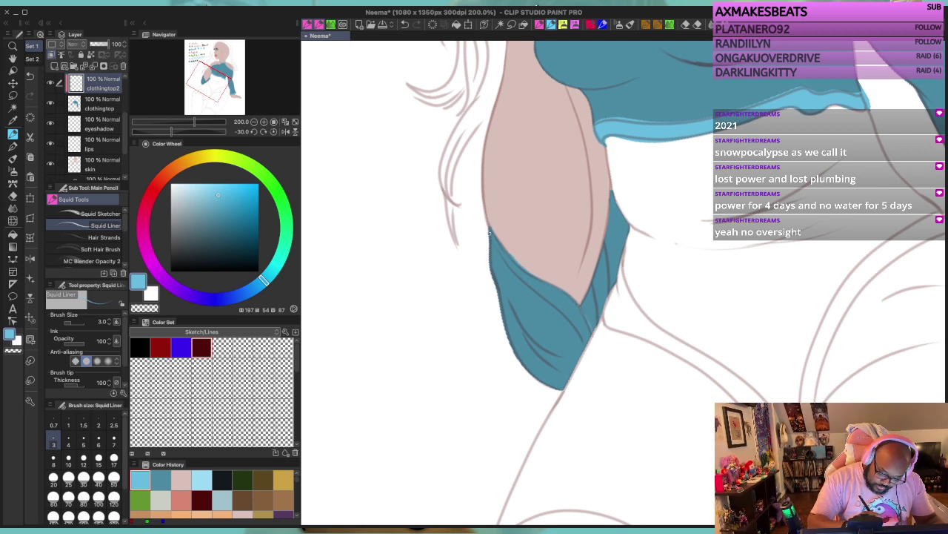
{"action": "left_click_drag", "start_coordinate": [487, 236], "coordinate": [587, 346]}
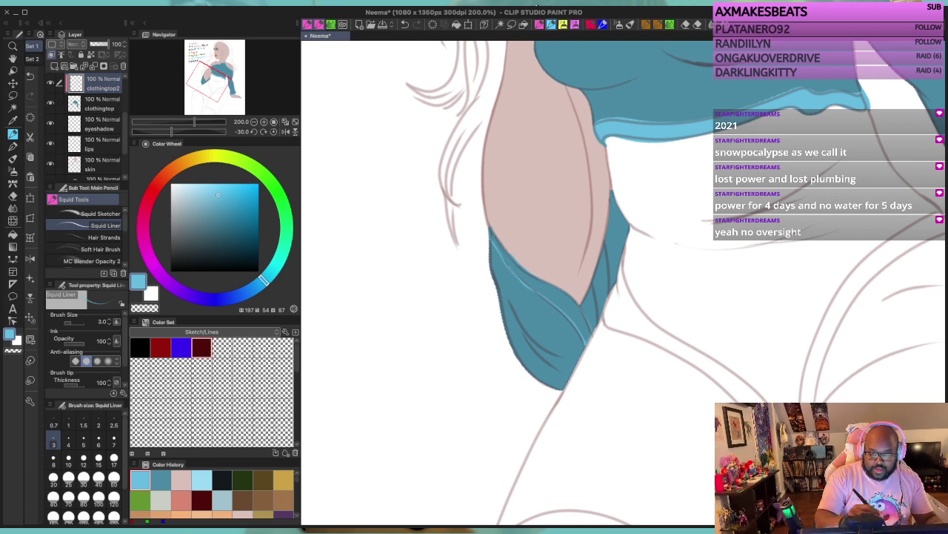
Step: Auto-select the outlined front band of the raised arm's sleeve, fill it and its edges with light blue and clear the selection
{"action": "left_click", "coordinate": [500, 24]}
{"action": "left_click", "coordinate": [558, 300]}
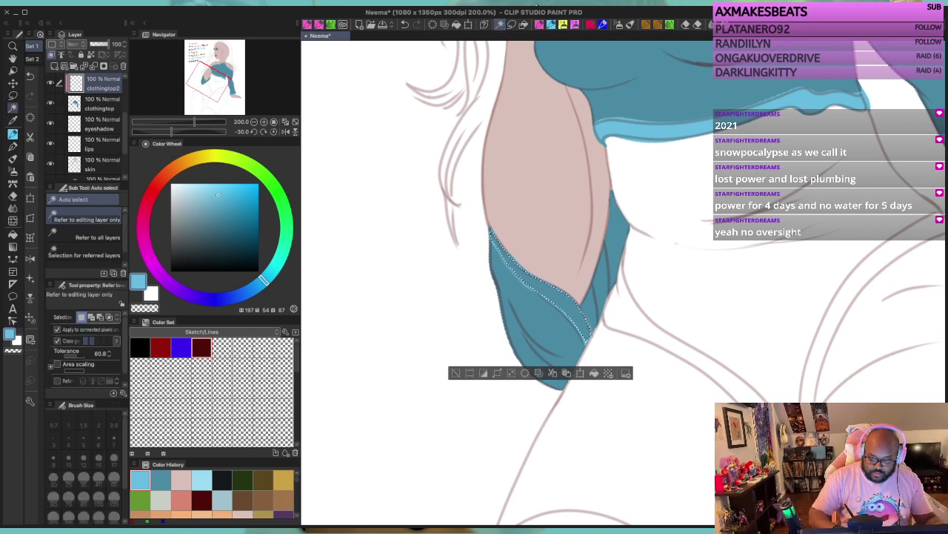
{"action": "left_click", "coordinate": [594, 373]}
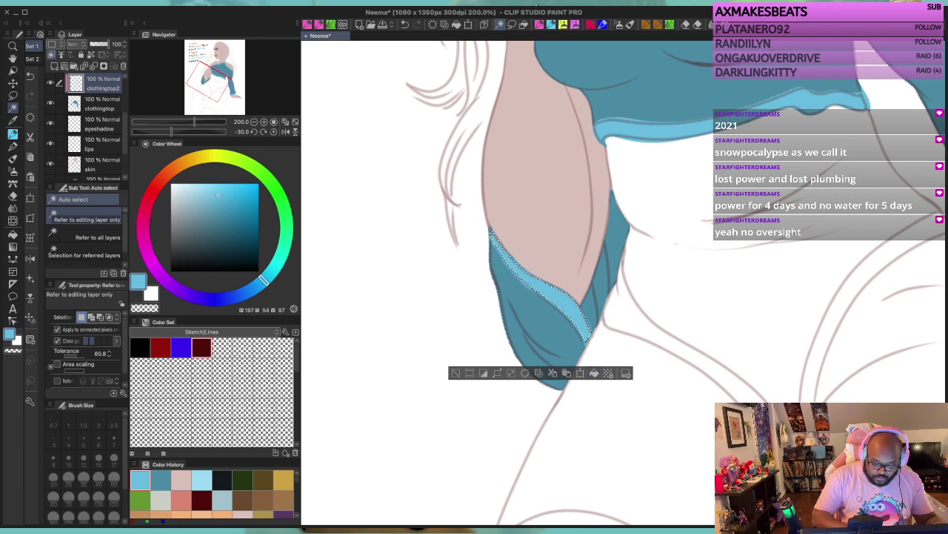
{"action": "left_click", "coordinate": [455, 372]}
{"action": "left_click", "coordinate": [556, 304]}
{"action": "left_click", "coordinate": [596, 383]}
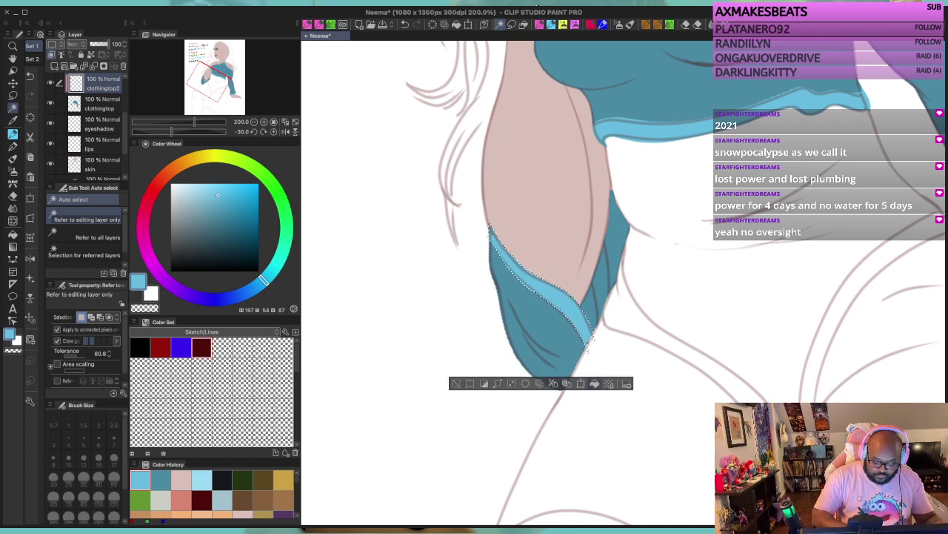
{"action": "left_click", "coordinate": [457, 383]}
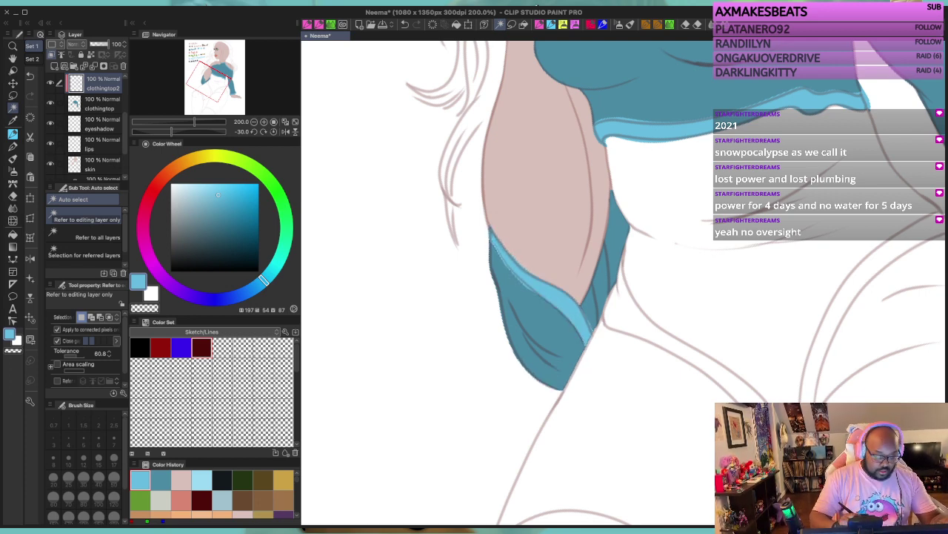
Step: Outline the narrow inner band behind the raised arm's elbow, auto-select it, fill it with light blue and clear the selection
{"action": "key", "text": "p"}
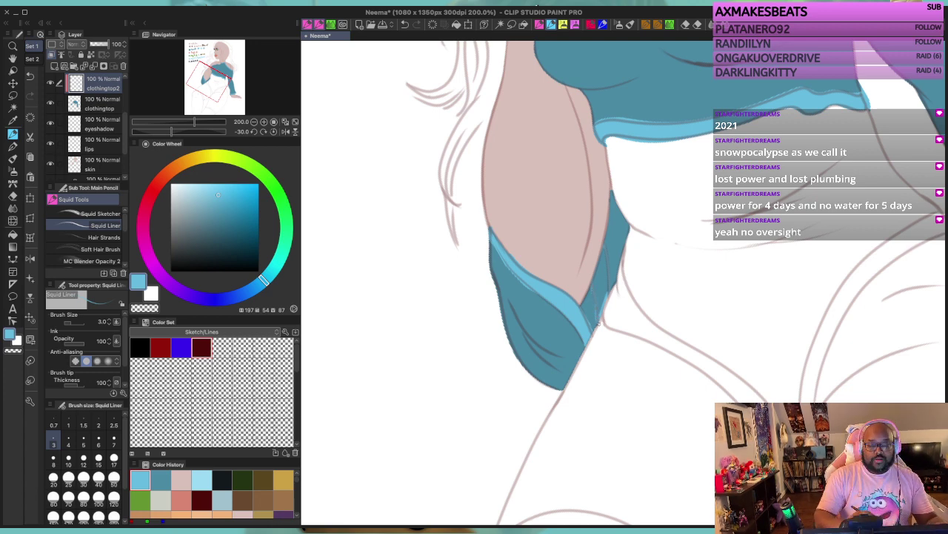
{"action": "key", "text": "w"}
{"action": "left_click", "coordinate": [602, 285]}
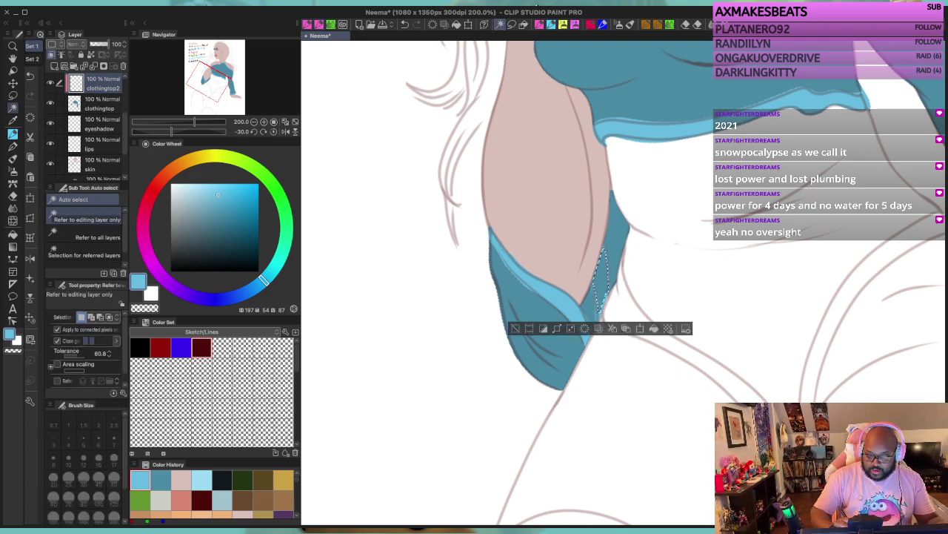
{"action": "key", "text": "ctrl+d"}
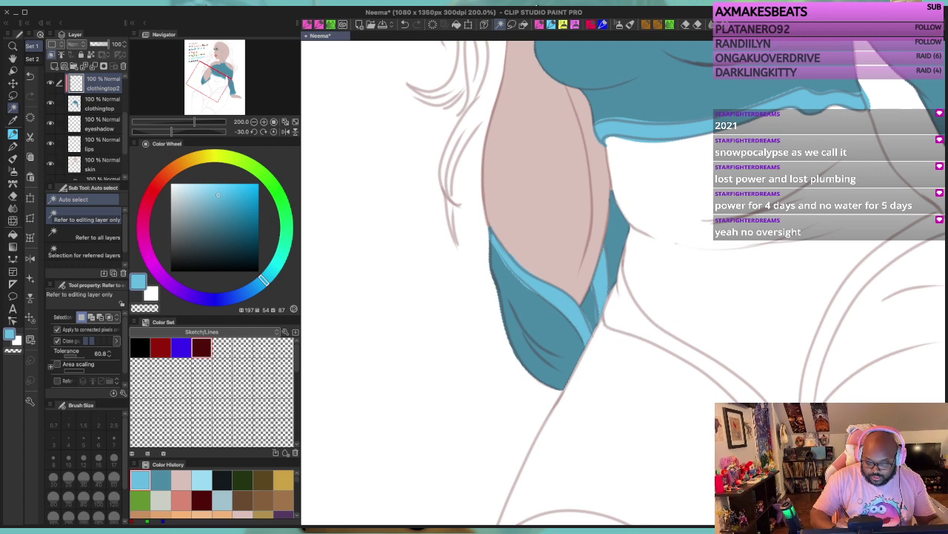
{"action": "left_click", "coordinate": [602, 289]}
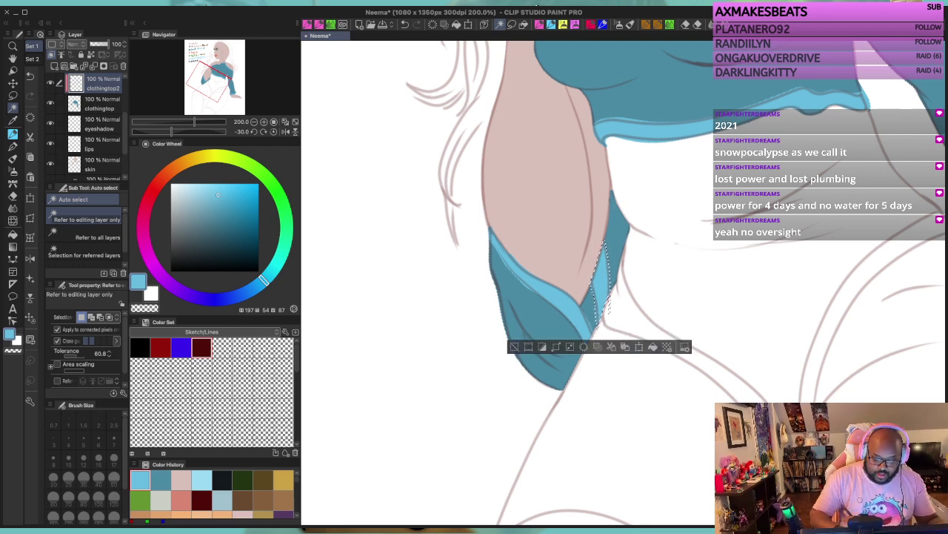
{"action": "left_click", "coordinate": [514, 346]}
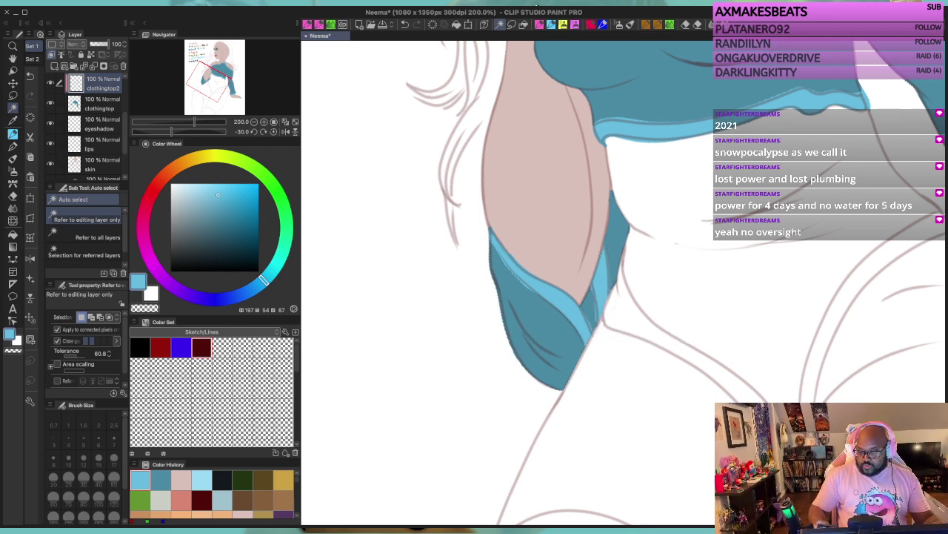
Step: Add a new raster layer directly above the eyeshadow layer, beneath the clothingtop layer
{"action": "key", "text": "minus"}
{"action": "key", "text": "asciicircum"}
{"action": "scroll", "coordinate": [734, 292], "scroll_direction": "down", "scroll_amount": 2}
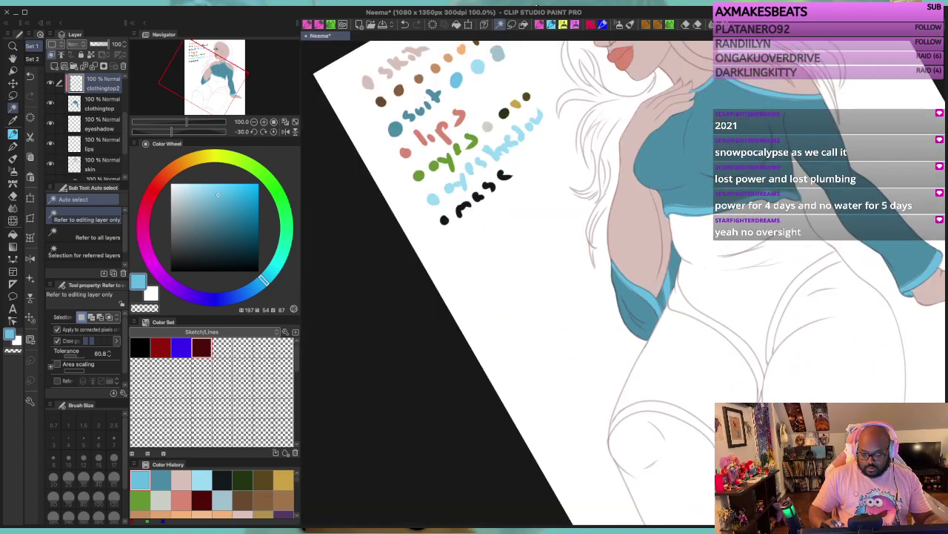
{"action": "key", "text": "ctrl+minus"}
{"action": "key", "text": "asciicircum"}
{"action": "key", "text": "asciicircum"}
{"action": "key", "text": "asciicircum"}
{"action": "key", "text": "asciicircum"}
{"action": "key", "text": "asciicircum"}
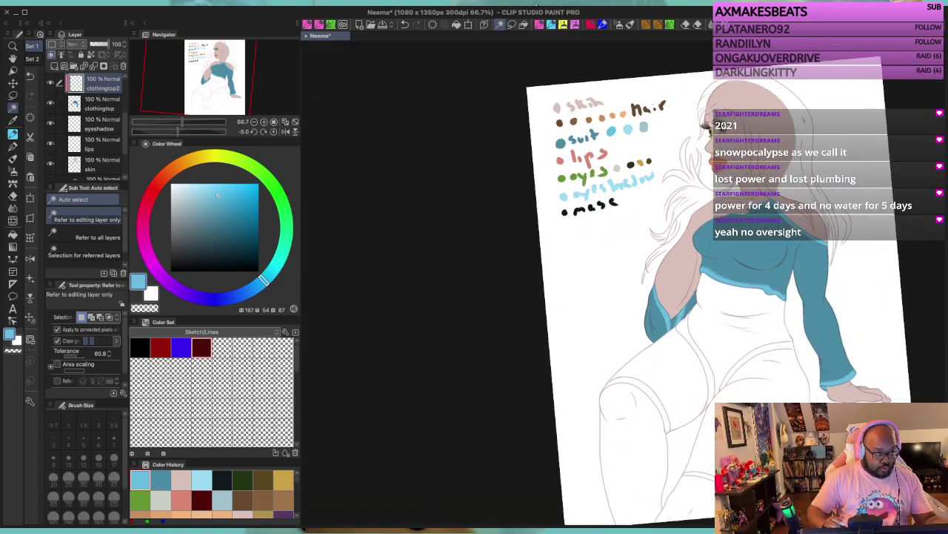
{"action": "left_click_drag", "start_coordinate": [652, 289], "coordinate": [521, 263]}
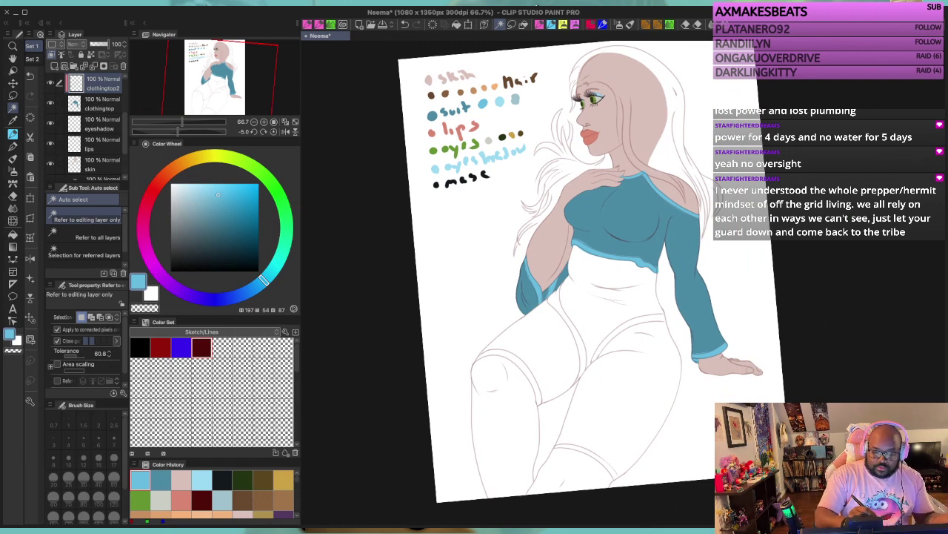
{"action": "key", "text": "p"}
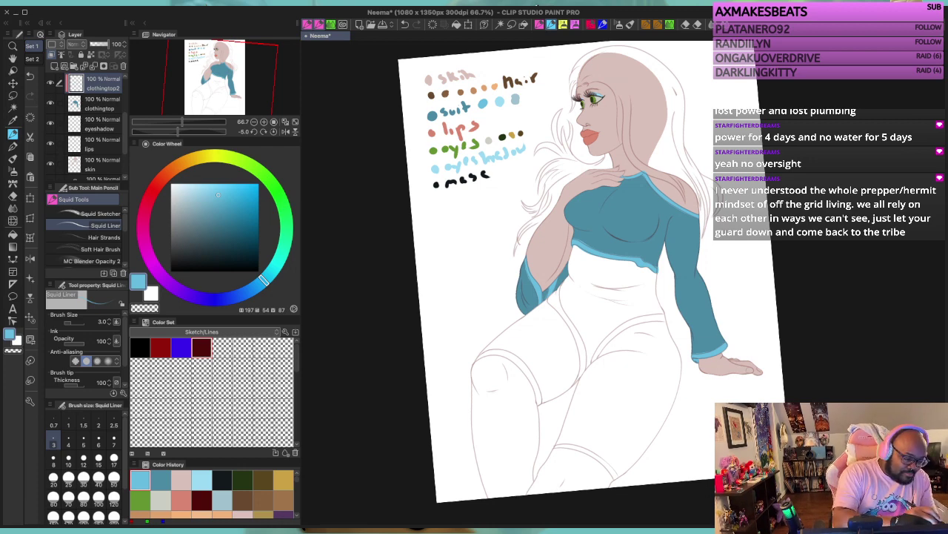
{"action": "left_click", "coordinate": [101, 125]}
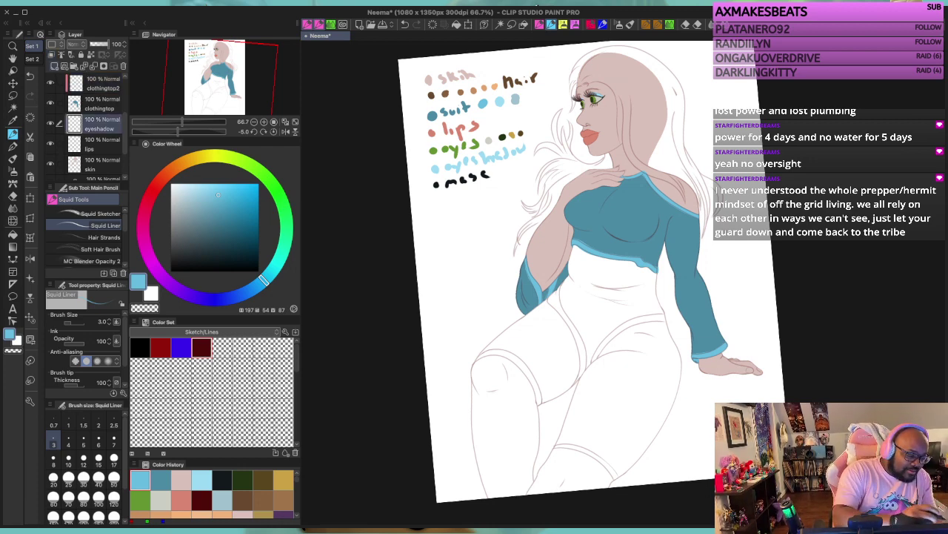
{"action": "left_click", "coordinate": [54, 66]}
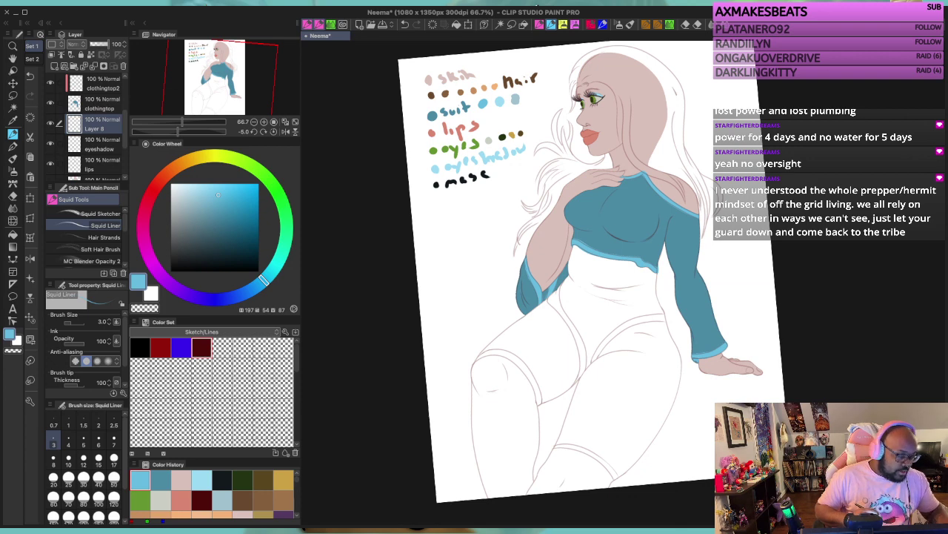
Step: Rename the new layer as clothingtop3 and sample the pale blue suit swatch for use with the Squid Liner
{"action": "type", "text": "clothingtop3"}
{"action": "key", "text": "Return"}
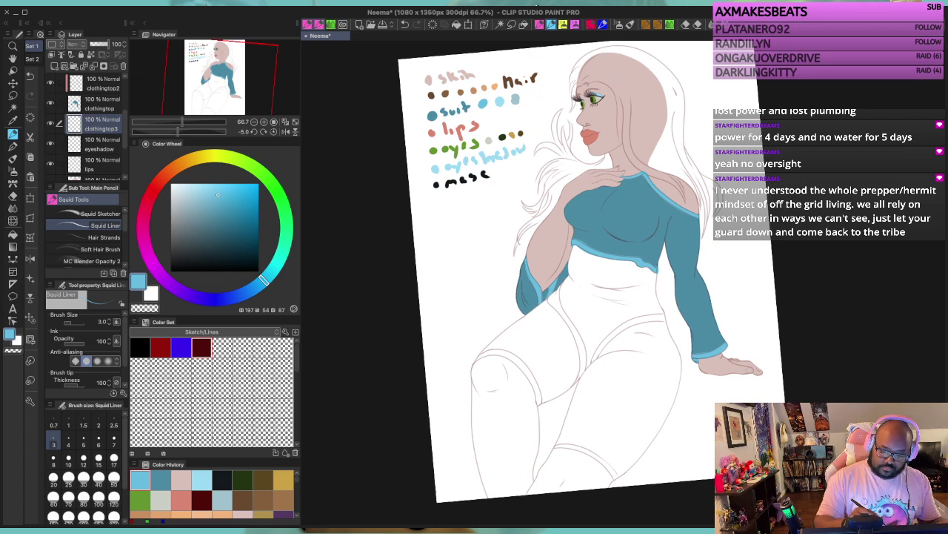
{"action": "key", "text": "i"}
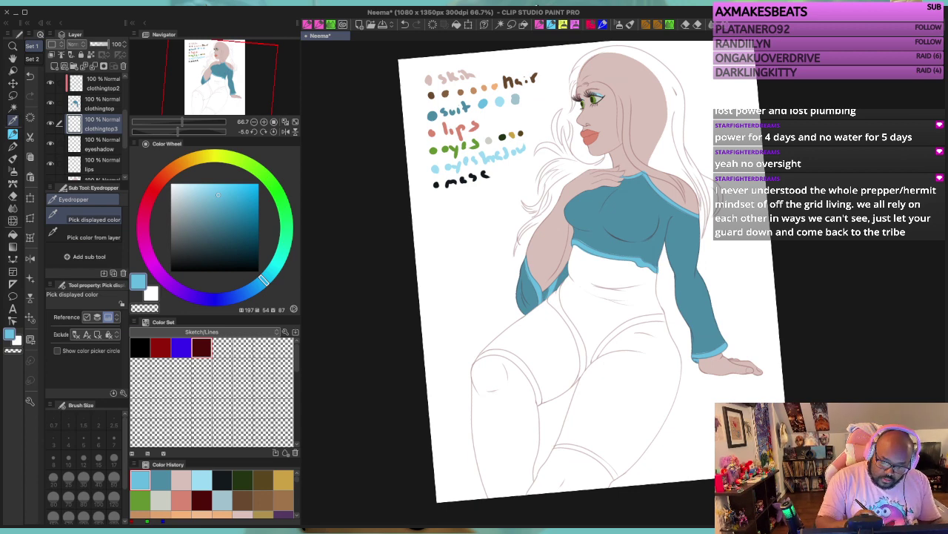
{"action": "left_click", "coordinate": [435, 169]}
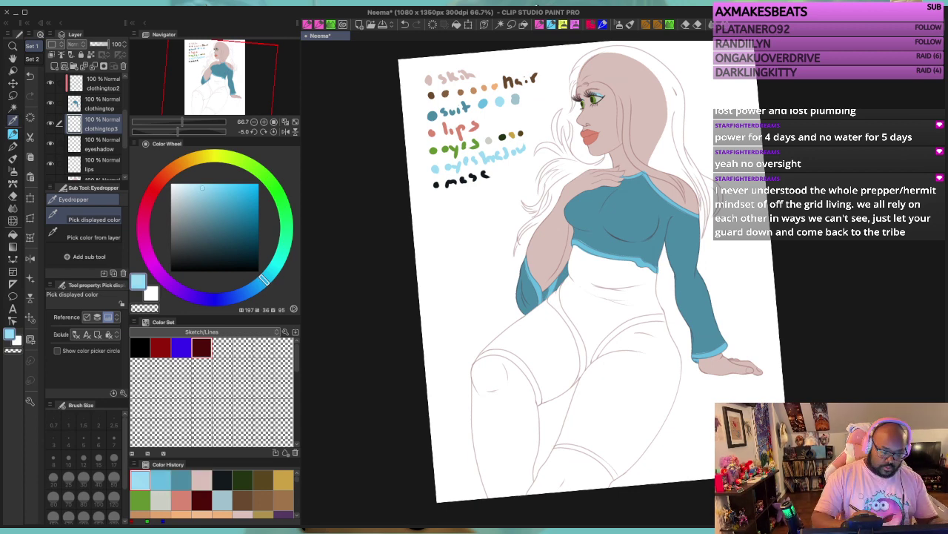
{"action": "key", "text": "p"}
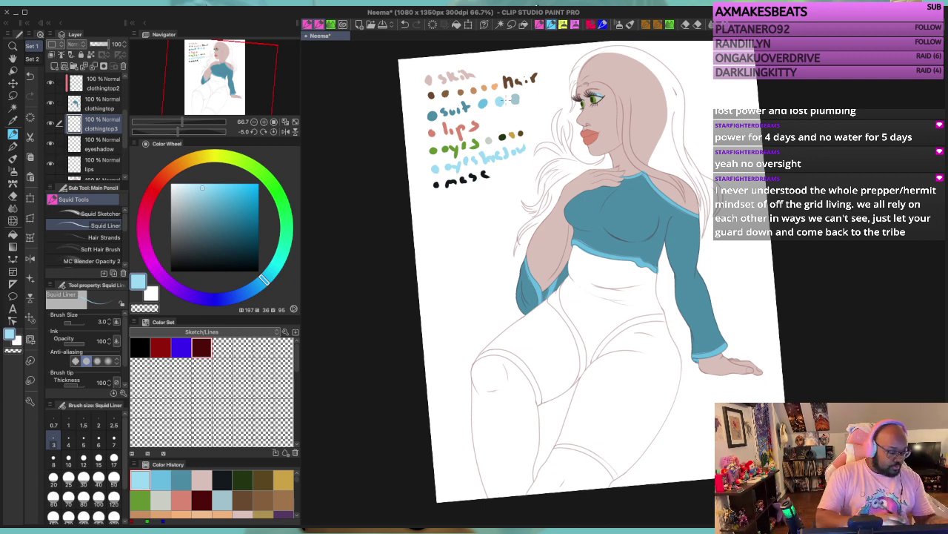
Step: Show the bkg folder to examine the figure's colours against the background, and hide it again
{"action": "scroll", "coordinate": [85, 126], "scroll_direction": "down", "scroll_amount": 3}
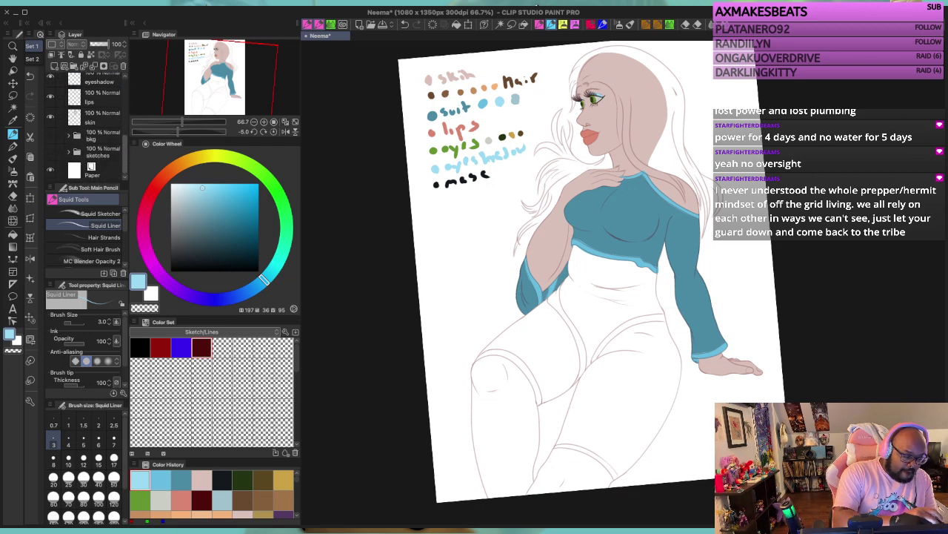
{"action": "left_click", "coordinate": [50, 136]}
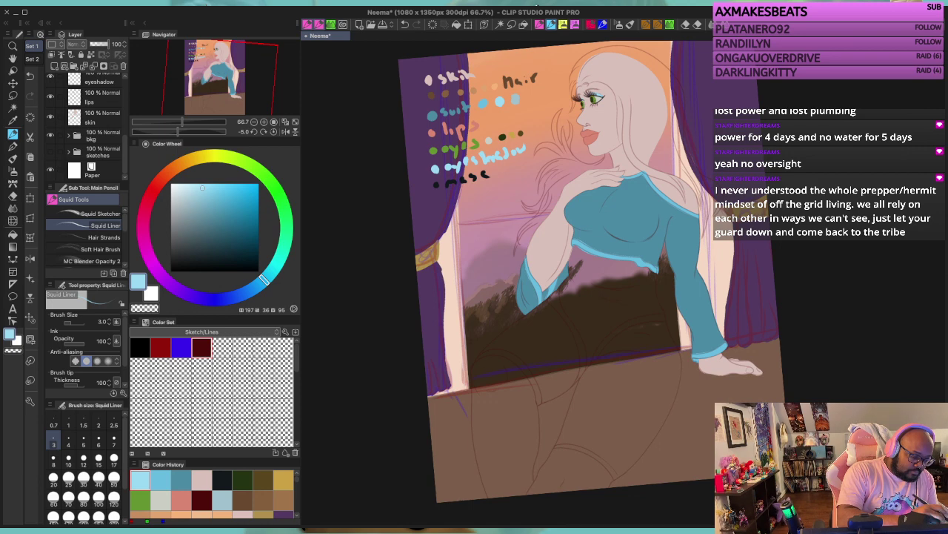
{"action": "left_click", "coordinate": [51, 135]}
{"action": "scroll", "coordinate": [82, 126], "scroll_direction": "up", "scroll_amount": 5}
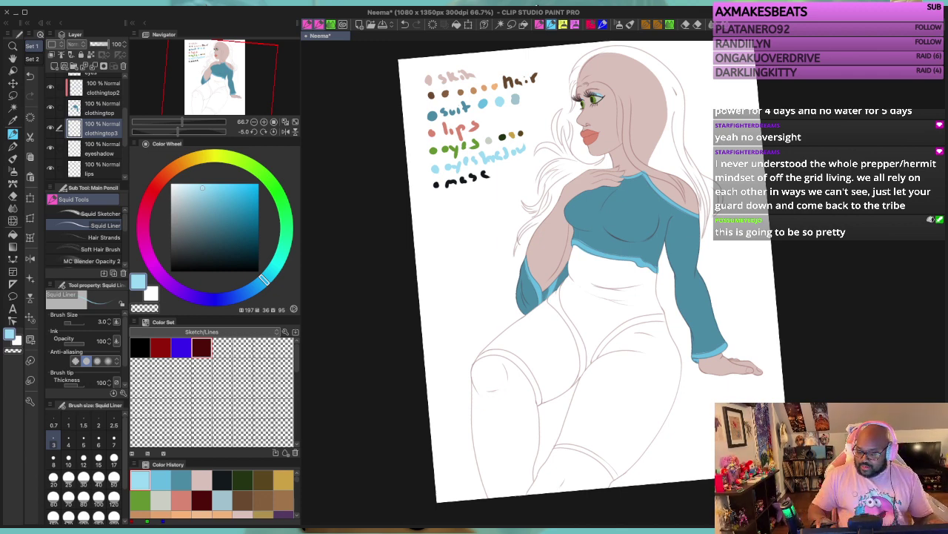
{"action": "key", "text": "asciicircum"}
{"action": "key", "text": "asciicircum"}
{"action": "key", "text": "minus"}
{"action": "key", "text": "super+plus"}
{"action": "key", "text": "super+plus"}
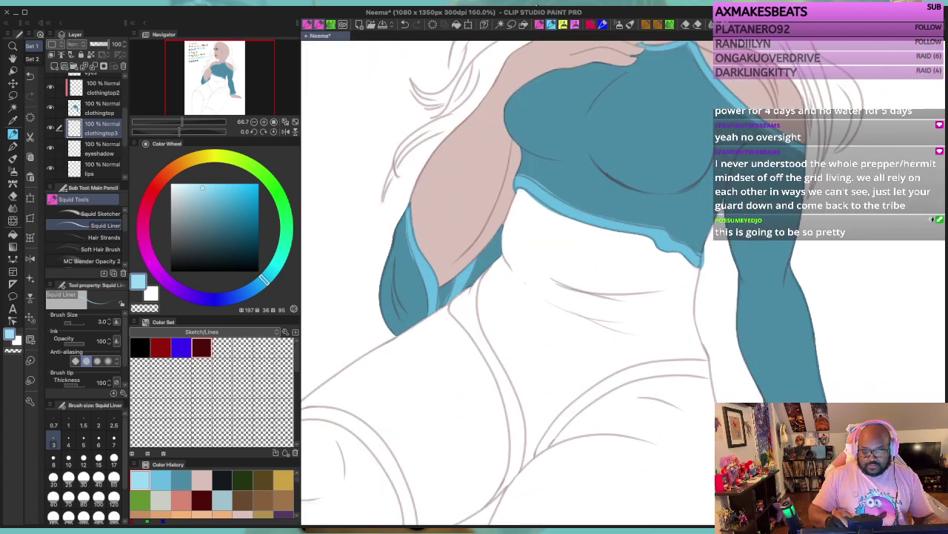
{"action": "key", "text": "super+minus"}
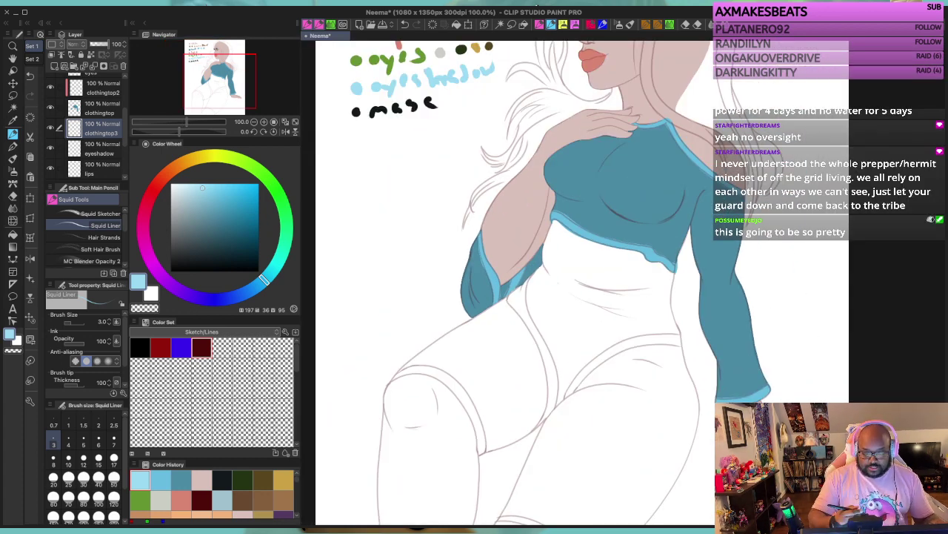
{"action": "key", "text": "ctrl+plus"}
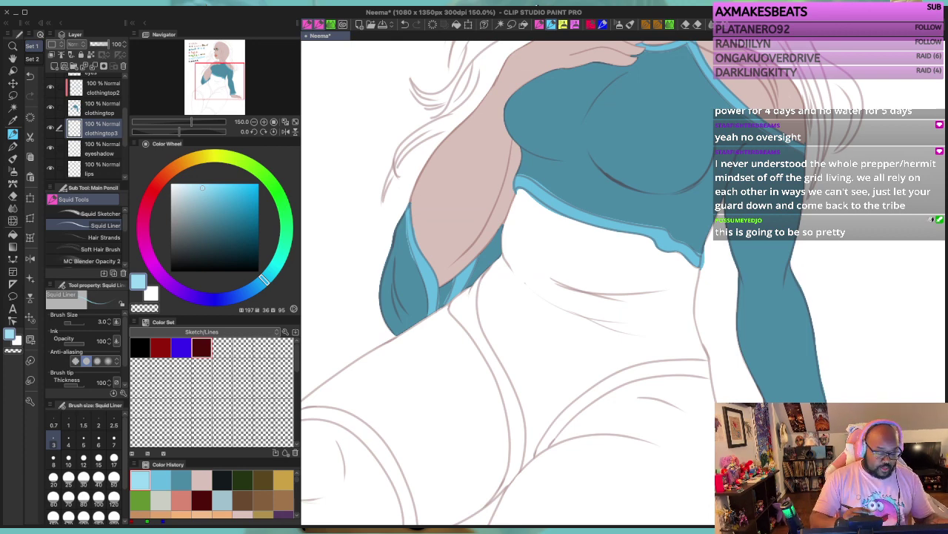
{"action": "key", "text": "ctrl+plus"}
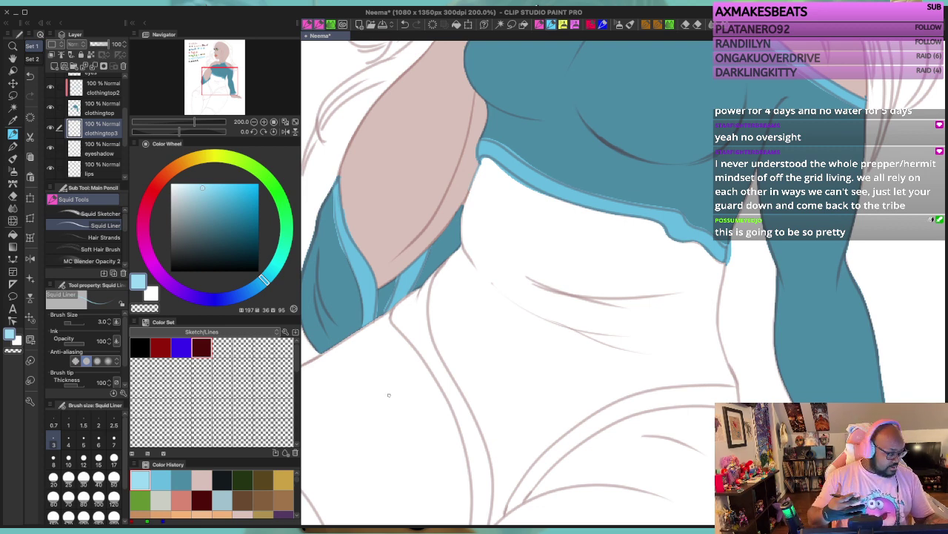
{"action": "key", "text": "ctrl+minus"}
{"action": "key", "text": "ctrl+minus"}
{"action": "key", "text": "ctrl+minus"}
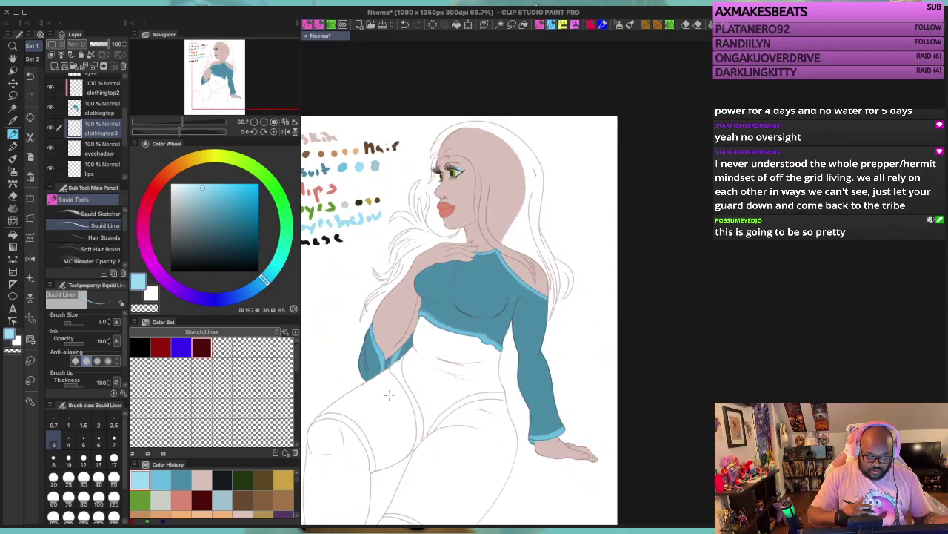
{"action": "left_click_drag", "start_coordinate": [467, 351], "coordinate": [575, 346]}
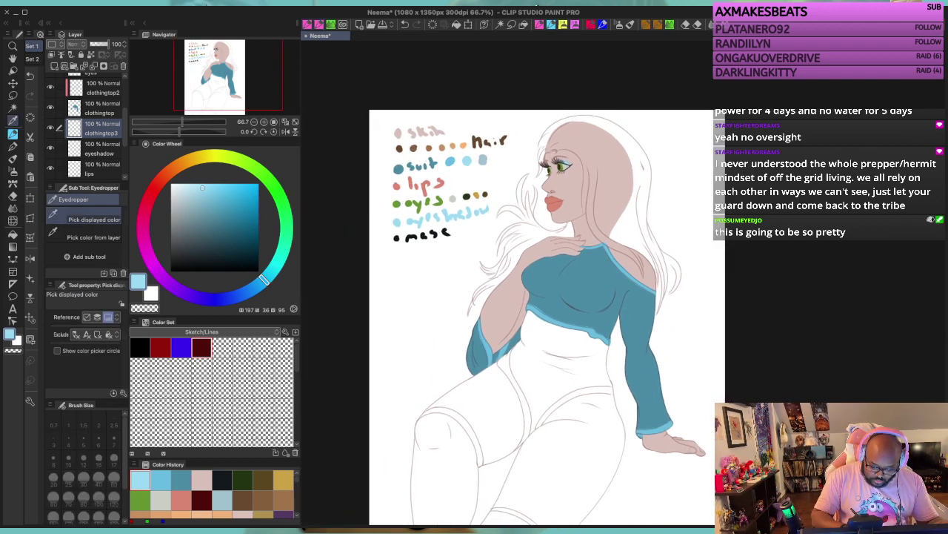
Step: Sample the pale blue suit swatch and trace the front leg's upper edge from the waist, beneath the sleeve, to the knee with the Squid Liner
{"action": "left_click", "coordinate": [450, 161], "text": "alt"}
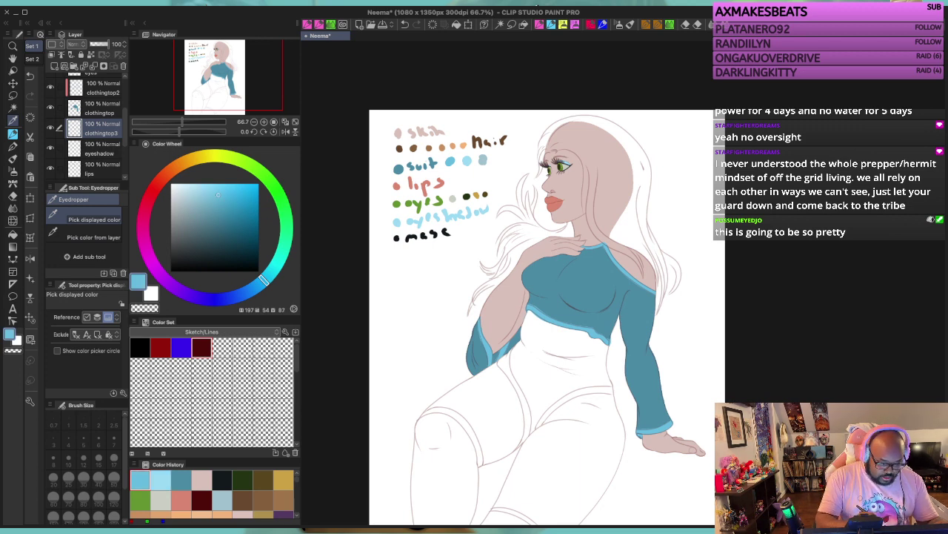
{"action": "left_click", "coordinate": [466, 160]}
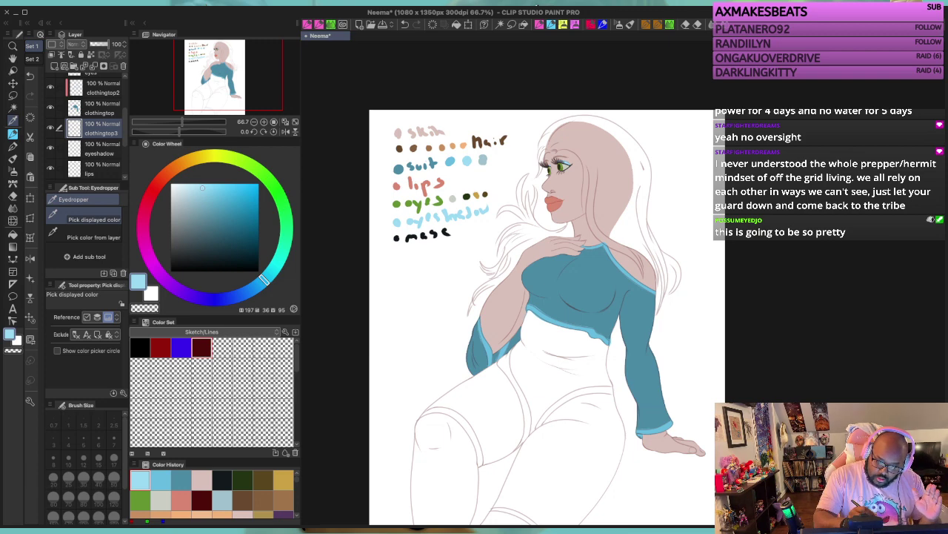
{"action": "key", "text": "p"}
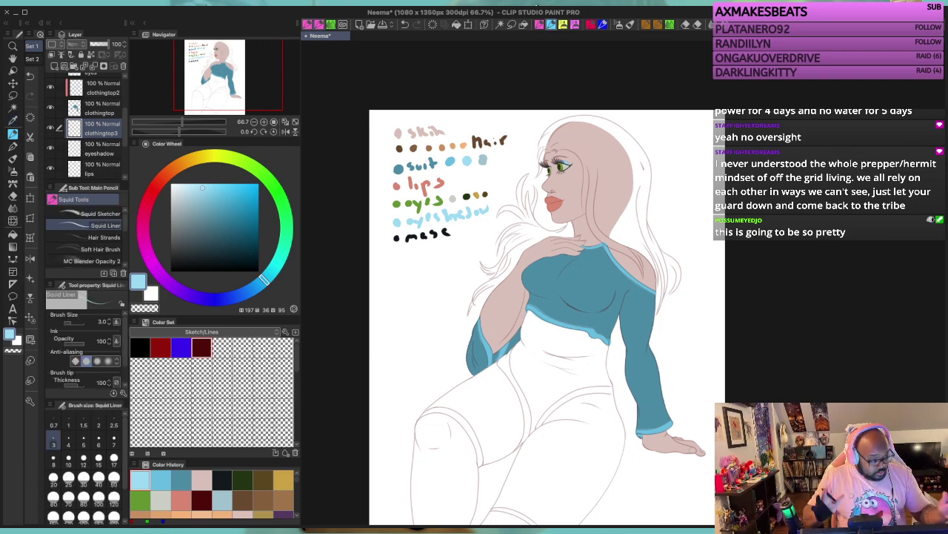
{"action": "key", "text": "super+plus"}
{"action": "key", "text": "super+plus"}
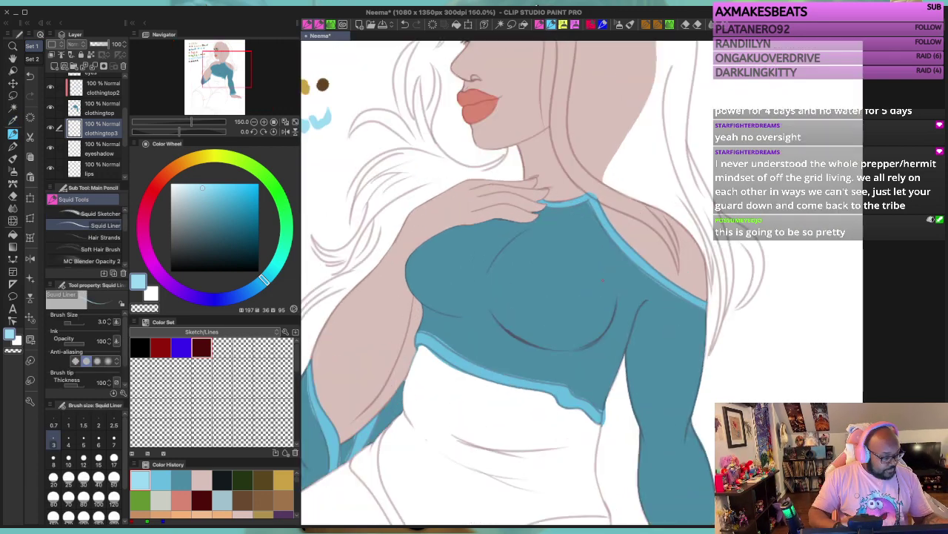
{"action": "left_click_drag", "start_coordinate": [409, 337], "coordinate": [568, 186]}
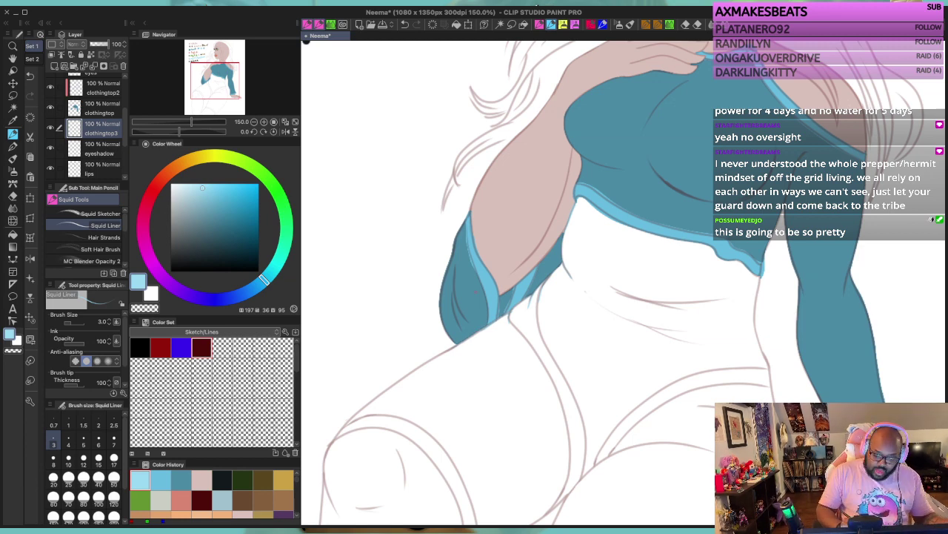
{"action": "scroll", "coordinate": [476, 291], "scroll_direction": "up", "scroll_amount": 3}
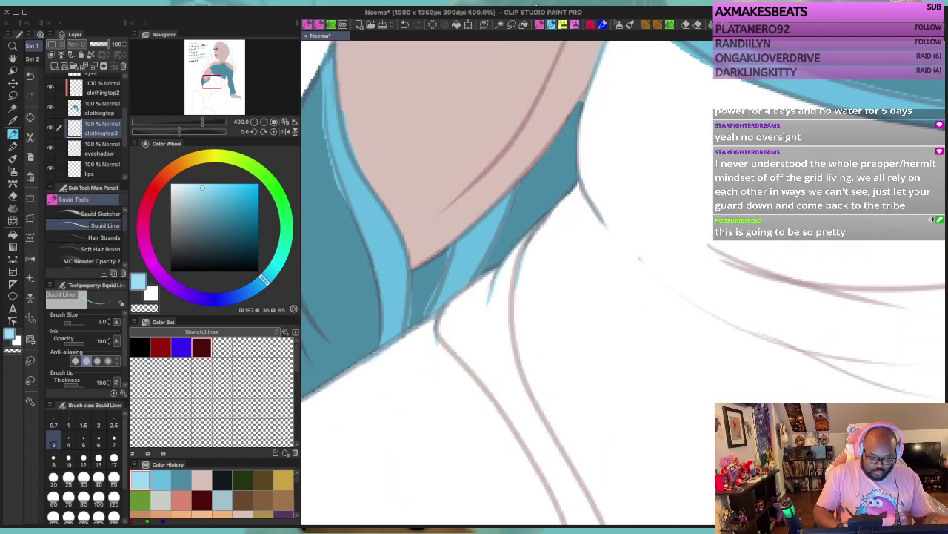
{"action": "left_click_drag", "start_coordinate": [529, 326], "coordinate": [626, 271]}
{"action": "left_click_drag", "start_coordinate": [468, 409], "coordinate": [675, 309]}
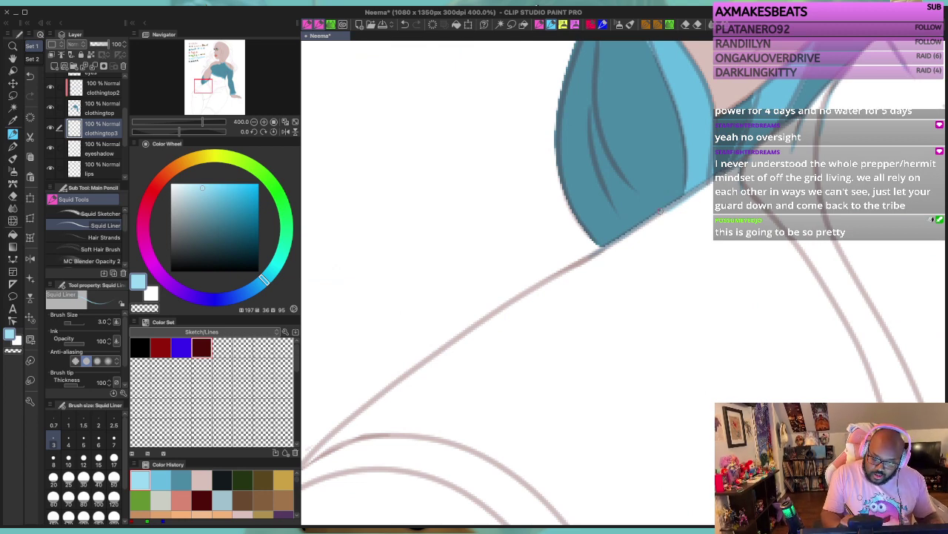
{"action": "mouse_move", "coordinate": [602, 250]}
{"action": "left_mouse_down"}
{"action": "mouse_move", "coordinate": [437, 350]}
{"action": "mouse_move", "coordinate": [301, 462]}
{"action": "left_mouse_up"}
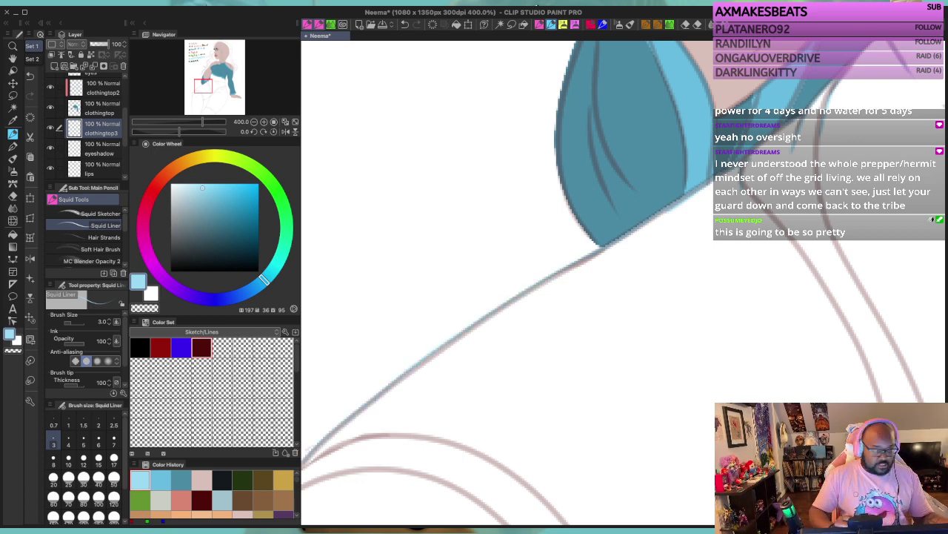
Step: Trace the front leg's knee and lower leg in pale blue, following the shin to the canvas edge and the calf up to the knee band
{"action": "scroll", "coordinate": [667, 293], "scroll_direction": "down", "scroll_amount": 4}
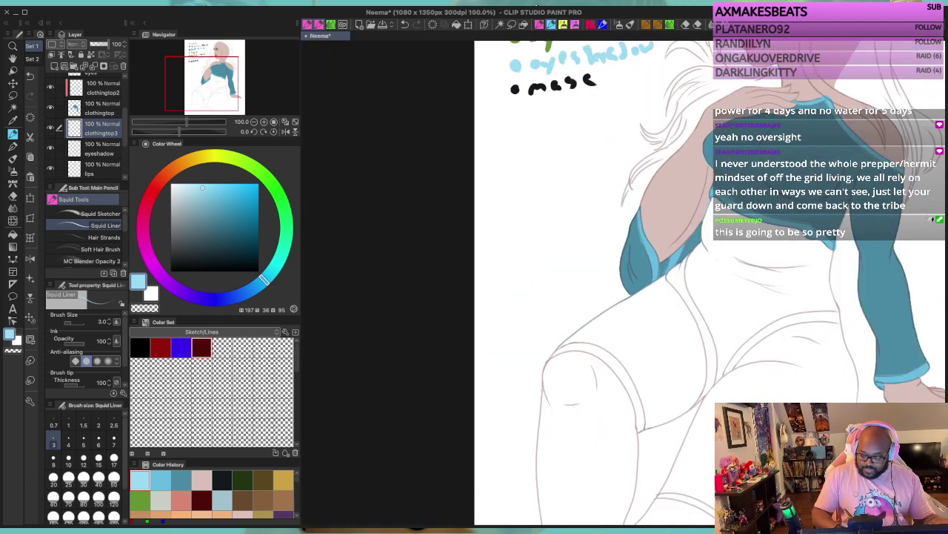
{"action": "left_click_drag", "start_coordinate": [642, 343], "coordinate": [566, 268]}
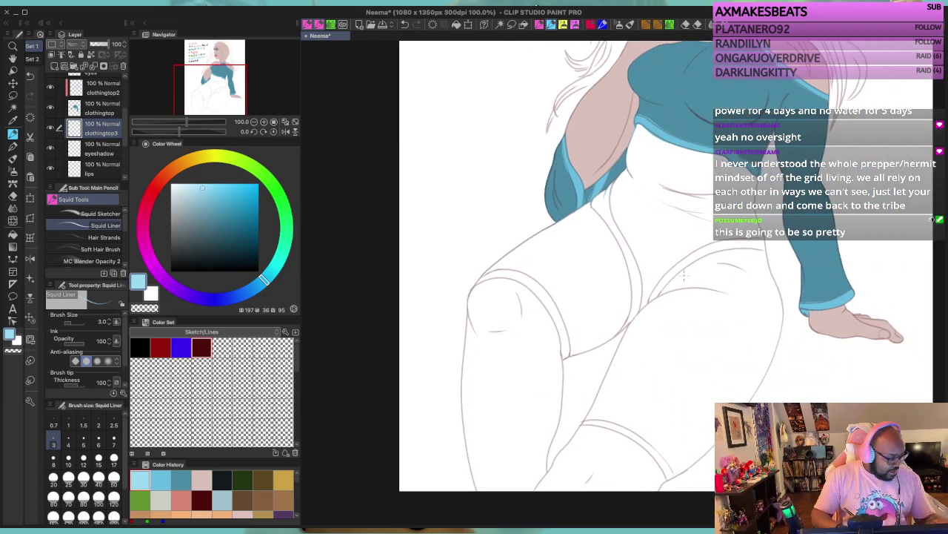
{"action": "scroll", "coordinate": [530, 258], "scroll_direction": "up", "scroll_amount": 2}
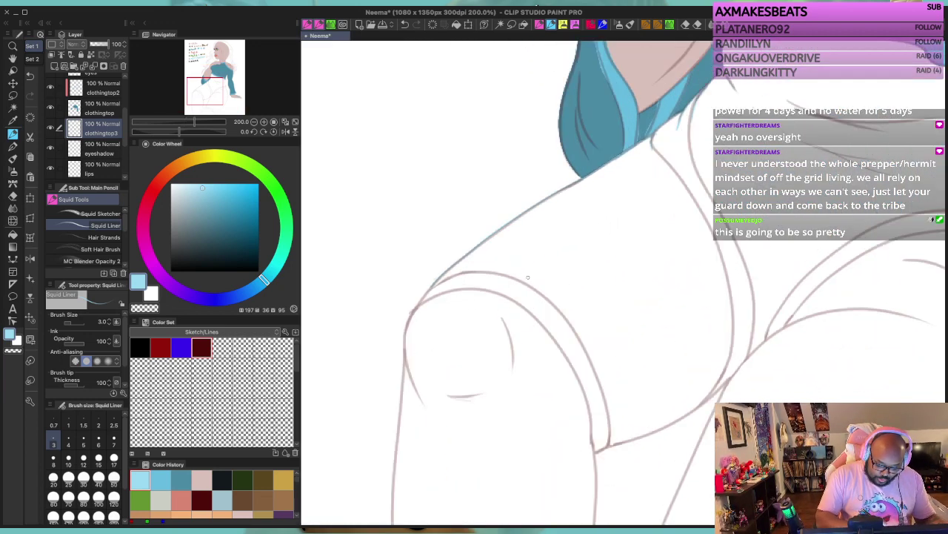
{"action": "mouse_move", "coordinate": [441, 276]}
{"action": "left_mouse_down"}
{"action": "mouse_move", "coordinate": [407, 325]}
{"action": "mouse_move", "coordinate": [404, 358]}
{"action": "mouse_move", "coordinate": [420, 406]}
{"action": "left_mouse_up"}
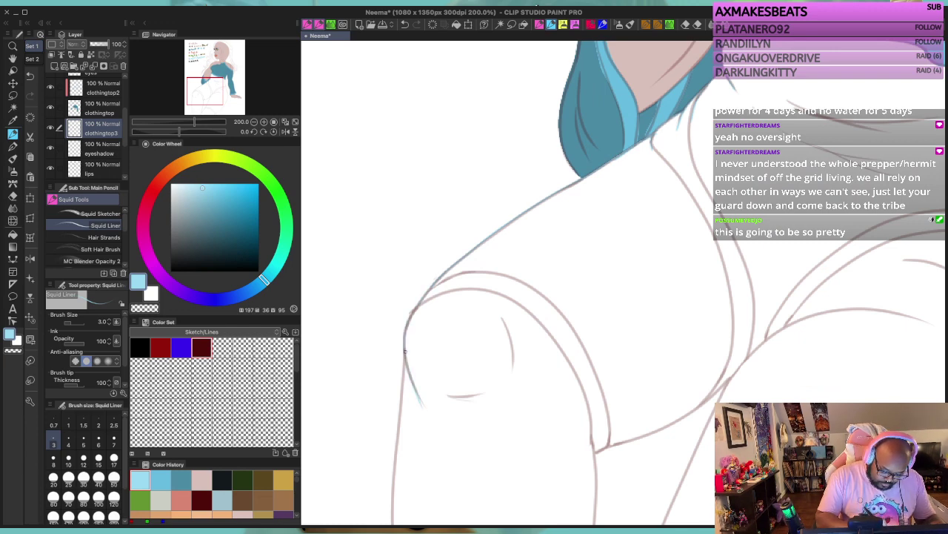
{"action": "left_click_drag", "start_coordinate": [404, 351], "coordinate": [392, 516]}
{"action": "left_click_drag", "start_coordinate": [574, 427], "coordinate": [617, 179]}
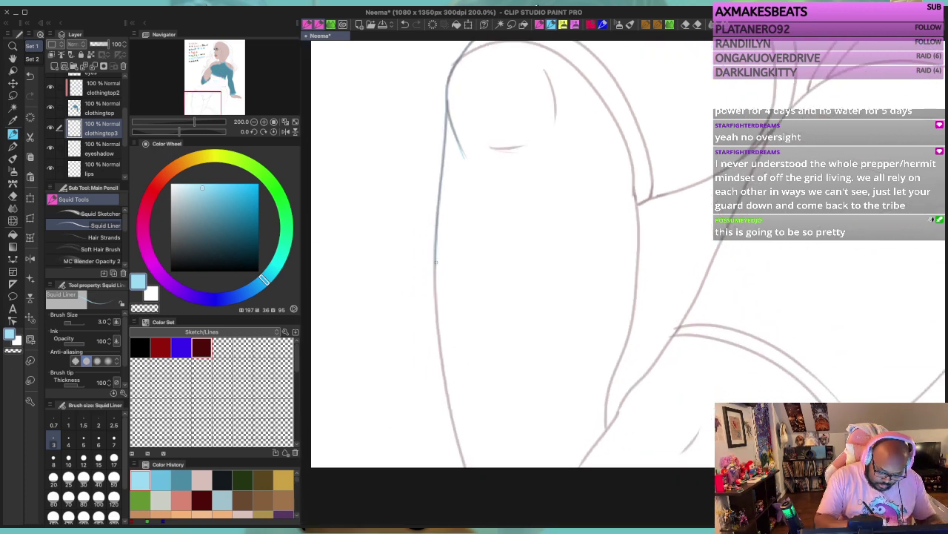
{"action": "left_click_drag", "start_coordinate": [436, 261], "coordinate": [460, 451]}
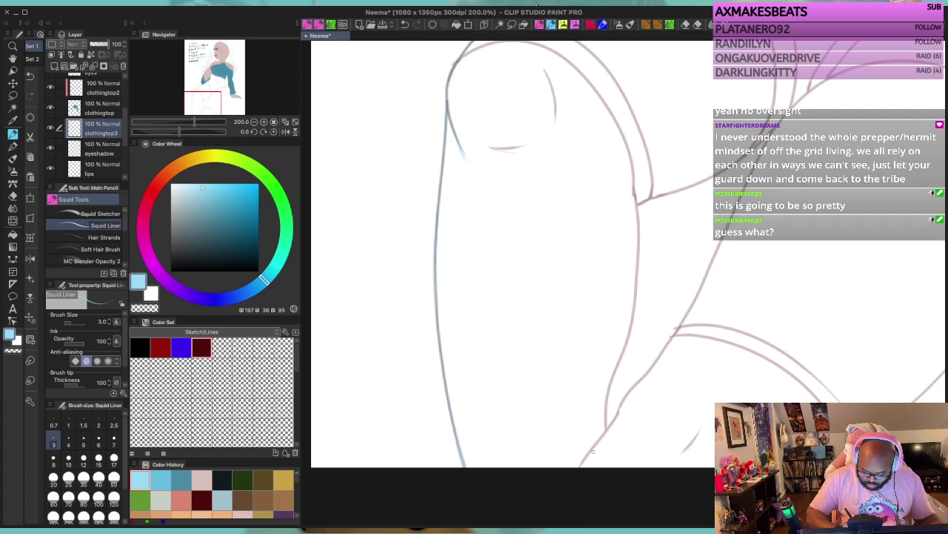
{"action": "mouse_move", "coordinate": [605, 427]}
{"action": "left_mouse_down"}
{"action": "mouse_move", "coordinate": [633, 312]}
{"action": "mouse_move", "coordinate": [634, 165]}
{"action": "left_mouse_up"}
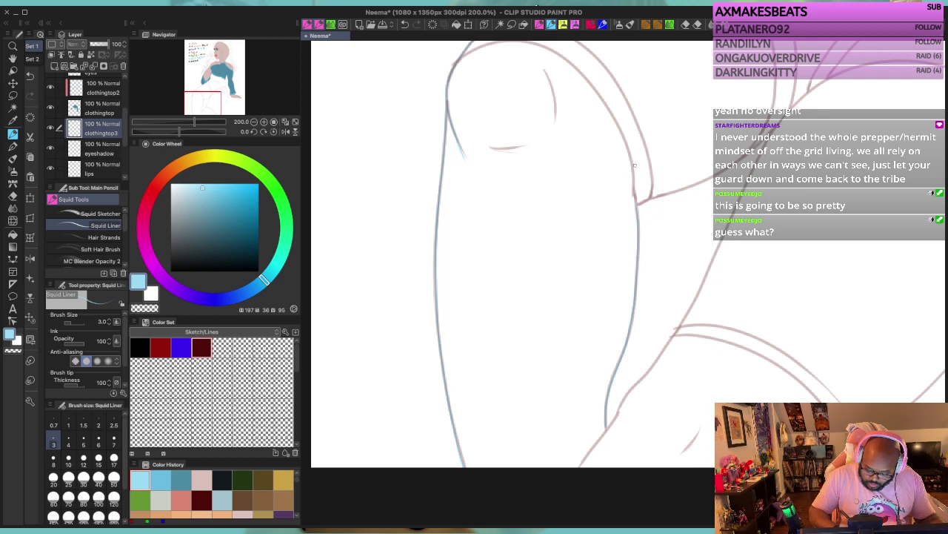
Step: Trace the other leg's inner edge up to the crotch and the underside of the front thigh in pale blue
{"action": "mouse_move", "coordinate": [605, 414]}
{"action": "left_mouse_down"}
{"action": "mouse_move", "coordinate": [608, 431]}
{"action": "mouse_move", "coordinate": [693, 301]}
{"action": "mouse_move", "coordinate": [751, 168]}
{"action": "left_mouse_up"}
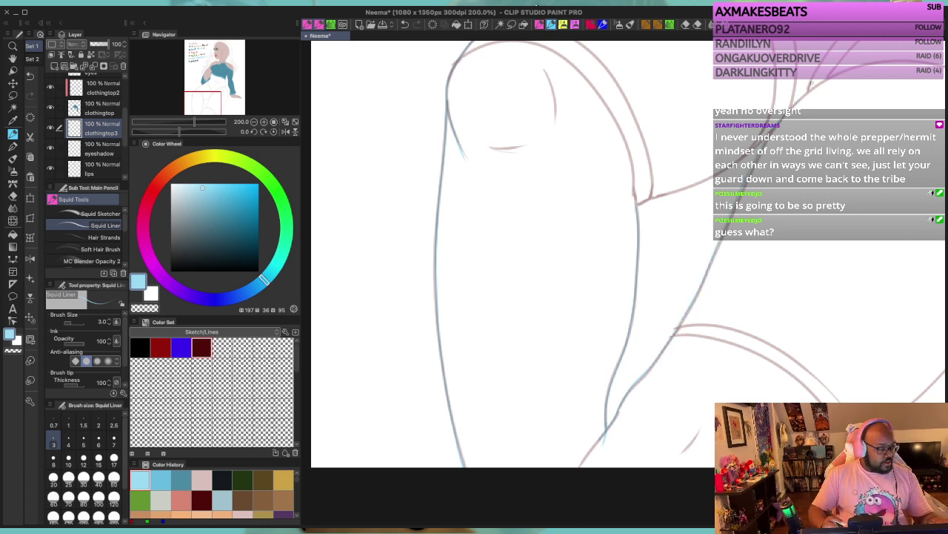
{"action": "left_click_drag", "start_coordinate": [777, 200], "coordinate": [675, 306]}
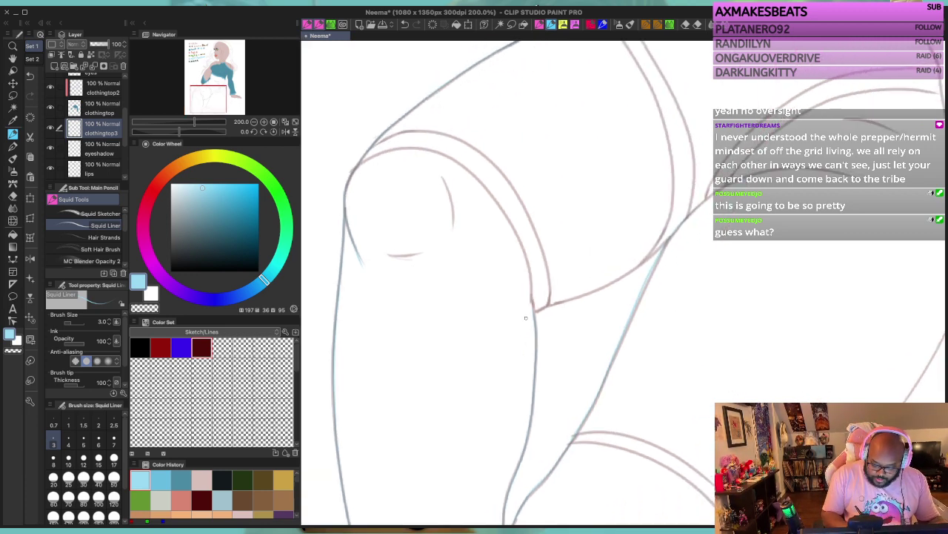
{"action": "left_click_drag", "start_coordinate": [534, 313], "coordinate": [532, 296]}
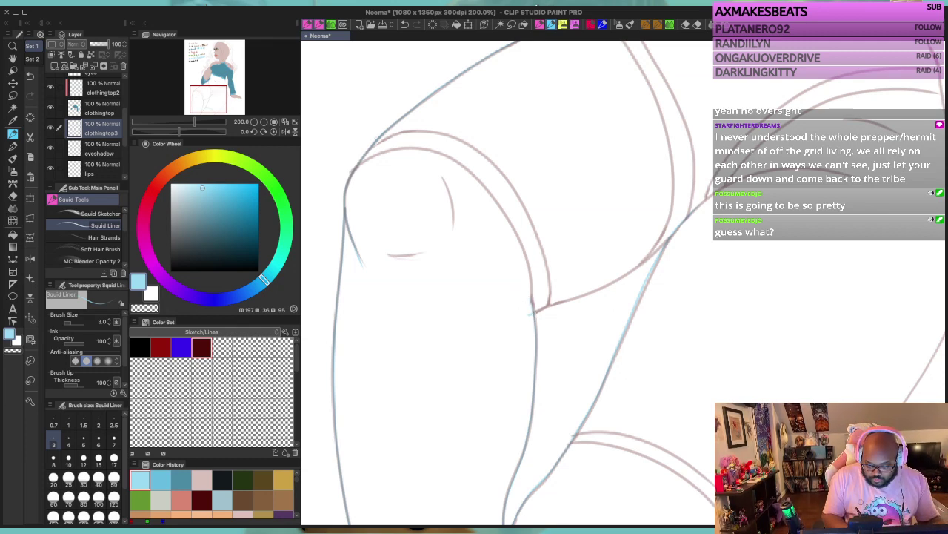
{"action": "left_click_drag", "start_coordinate": [534, 310], "coordinate": [585, 295]}
{"action": "left_click_drag", "start_coordinate": [616, 280], "coordinate": [686, 215]}
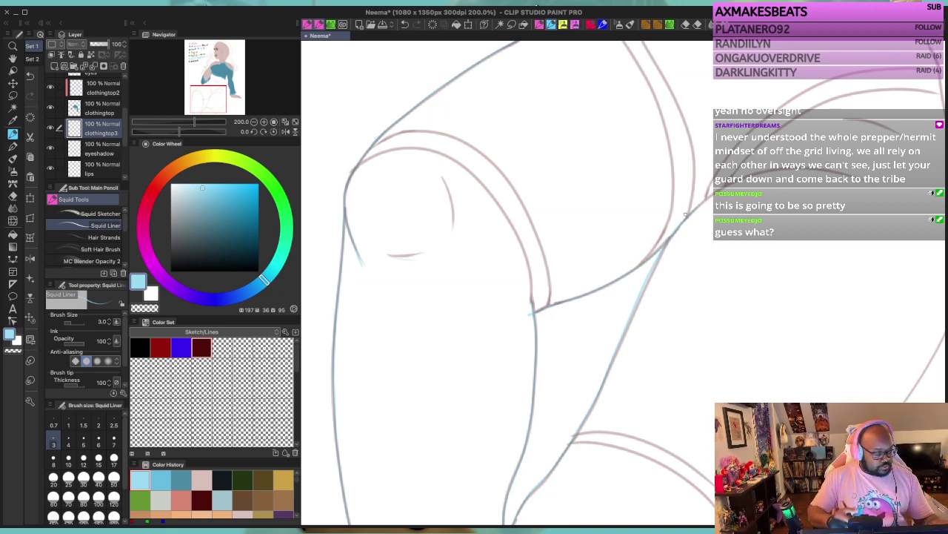
{"action": "left_click_drag", "start_coordinate": [685, 215], "coordinate": [534, 270]}
{"action": "left_click_drag", "start_coordinate": [676, 449], "coordinate": [691, 196]}
{"action": "mouse_move", "coordinate": [585, 378]}
{"action": "left_mouse_down"}
{"action": "mouse_move", "coordinate": [707, 277]}
{"action": "mouse_move", "coordinate": [776, 187]}
{"action": "left_mouse_up"}
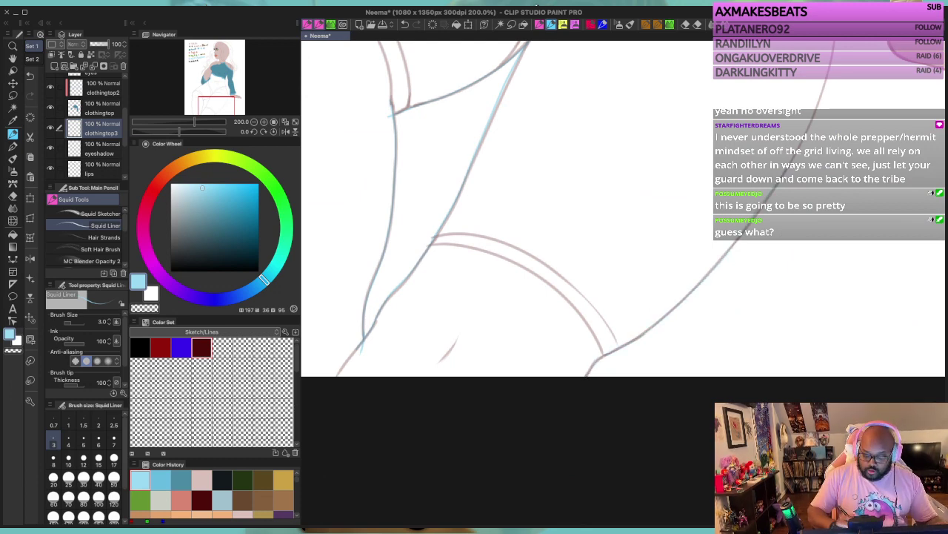
{"action": "key", "text": "ctrl+z"}
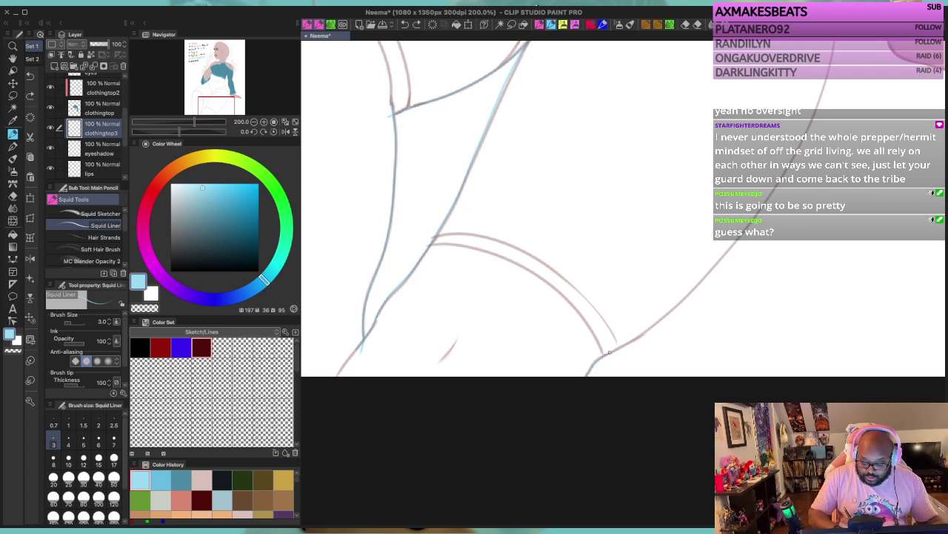
{"action": "mouse_move", "coordinate": [610, 353]}
{"action": "left_mouse_down"}
{"action": "mouse_move", "coordinate": [722, 264]}
{"action": "mouse_move", "coordinate": [778, 182]}
{"action": "left_mouse_up"}
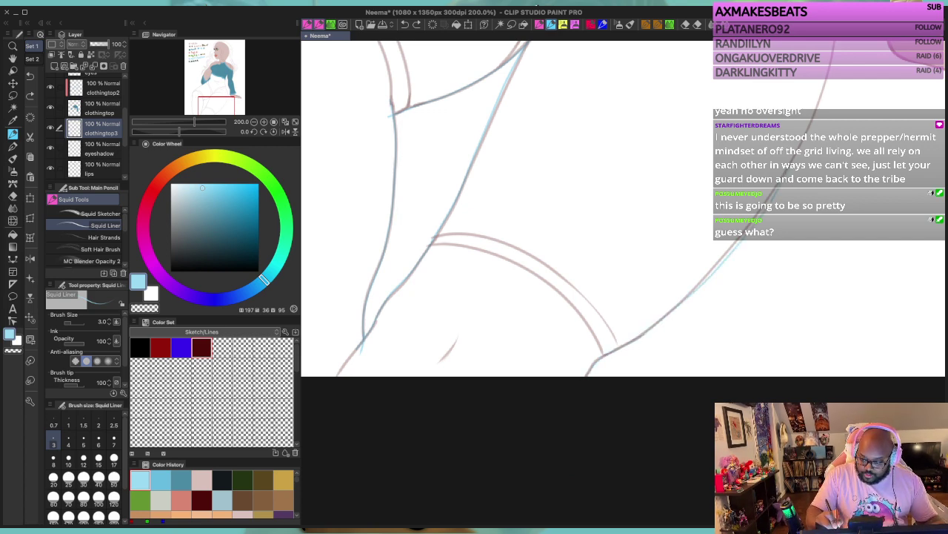
{"action": "left_click_drag", "start_coordinate": [805, 130], "coordinate": [826, 76]}
{"action": "key", "text": "ctrl+z"}
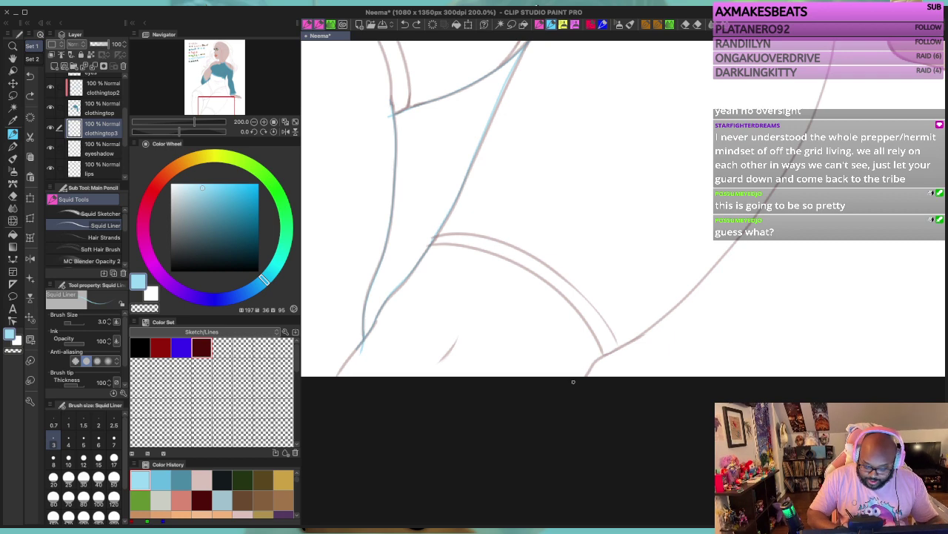
{"action": "mouse_move", "coordinate": [590, 366]}
{"action": "left_mouse_down"}
{"action": "mouse_move", "coordinate": [657, 323]}
{"action": "mouse_move", "coordinate": [719, 260]}
{"action": "mouse_move", "coordinate": [803, 134]}
{"action": "mouse_move", "coordinate": [823, 78]}
{"action": "left_mouse_up"}
{"action": "key", "text": "ctrl+z"}
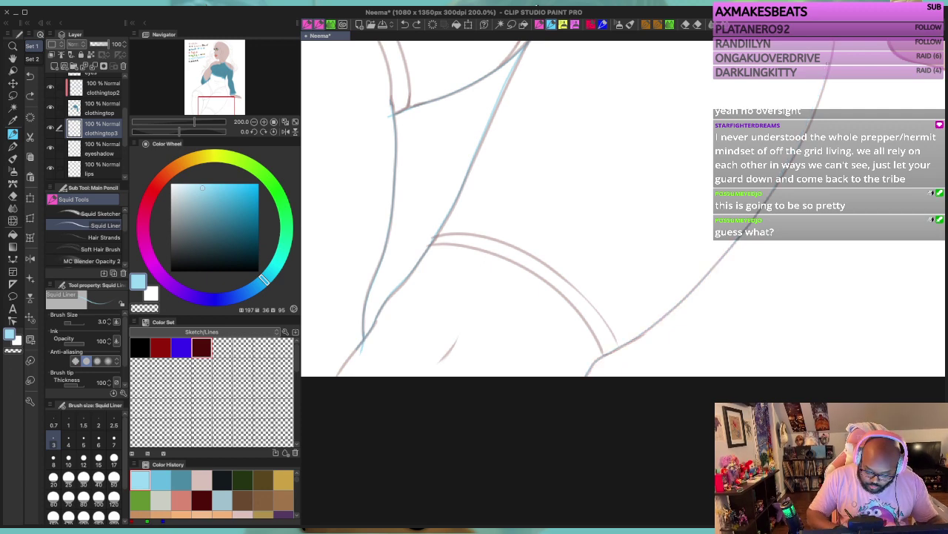
Step: Trace the outer thigh and hip in pale blue from the canvas's bottom edge up to the cropped top's hem
{"action": "mouse_move", "coordinate": [584, 384]}
{"action": "left_mouse_down"}
{"action": "mouse_move", "coordinate": [719, 264]}
{"action": "mouse_move", "coordinate": [757, 214]}
{"action": "left_mouse_up"}
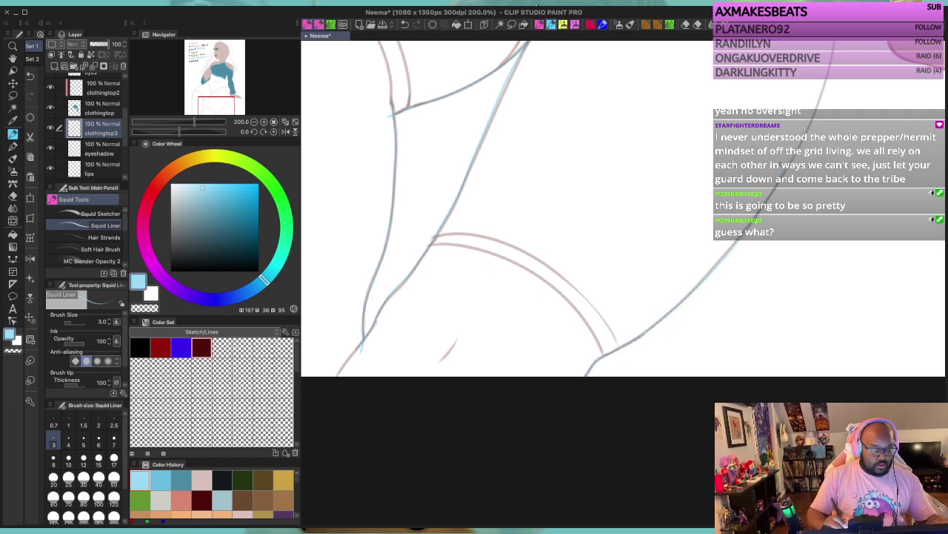
{"action": "key", "text": "i"}
{"action": "key", "text": "p"}
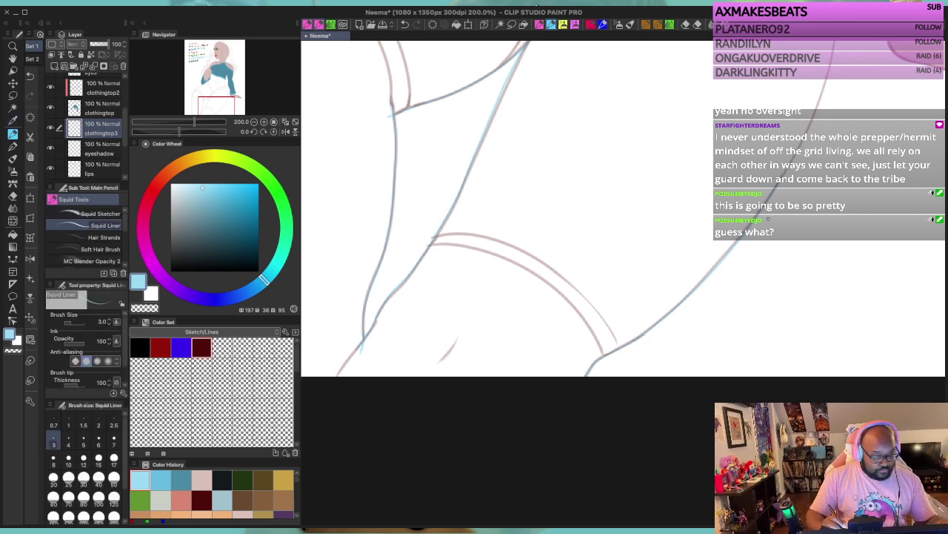
{"action": "mouse_move", "coordinate": [764, 196]}
{"action": "left_mouse_down"}
{"action": "mouse_move", "coordinate": [562, 259]}
{"action": "mouse_move", "coordinate": [496, 333]}
{"action": "mouse_move", "coordinate": [552, 238]}
{"action": "mouse_move", "coordinate": [567, 170]}
{"action": "mouse_move", "coordinate": [540, 71]}
{"action": "mouse_move", "coordinate": [513, 326]}
{"action": "mouse_move", "coordinate": [479, 211]}
{"action": "mouse_move", "coordinate": [471, 148]}
{"action": "mouse_move", "coordinate": [480, 116]}
{"action": "left_mouse_up"}
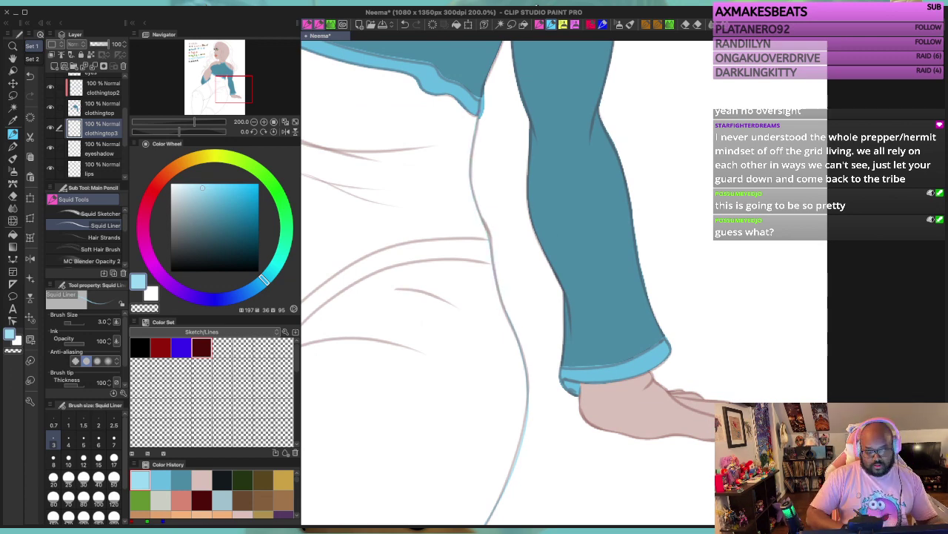
{"action": "left_click_drag", "start_coordinate": [519, 350], "coordinate": [630, 276]}
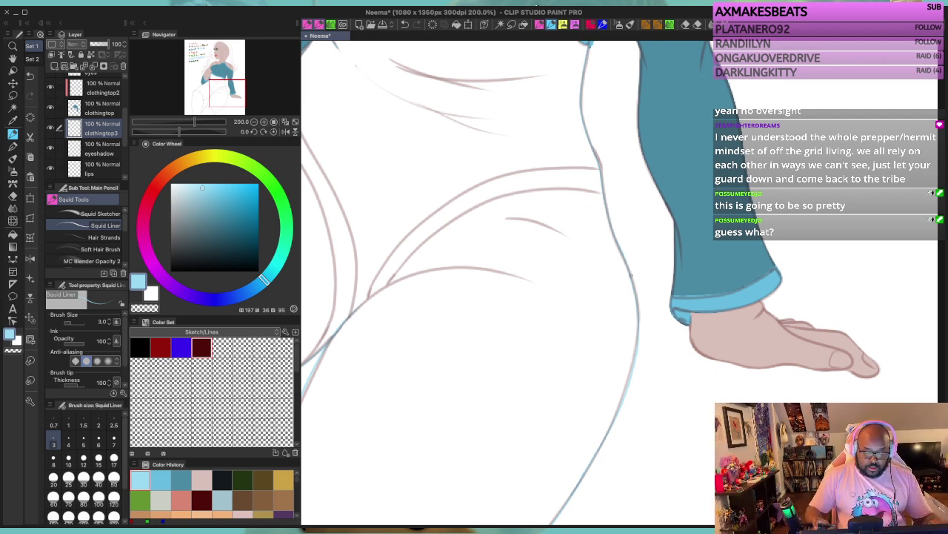
Step: Set the Squid Liner to size 7 and close the leggings outline in pale blue along the underside of the cropped top's hem
{"action": "scroll", "coordinate": [631, 275], "scroll_direction": "down", "scroll_amount": 2}
{"action": "scroll", "coordinate": [626, 293], "scroll_direction": "up", "scroll_amount": 2}
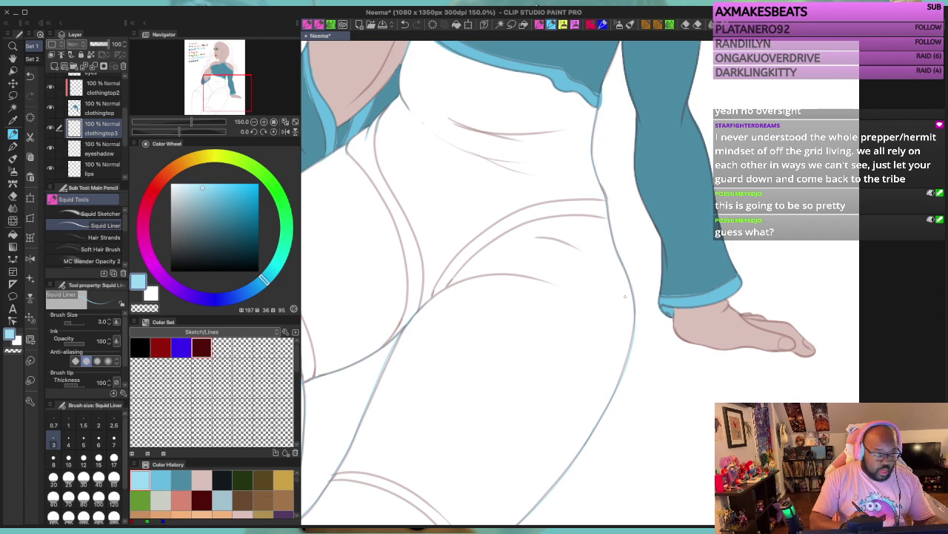
{"action": "left_click_drag", "start_coordinate": [503, 185], "coordinate": [556, 373]}
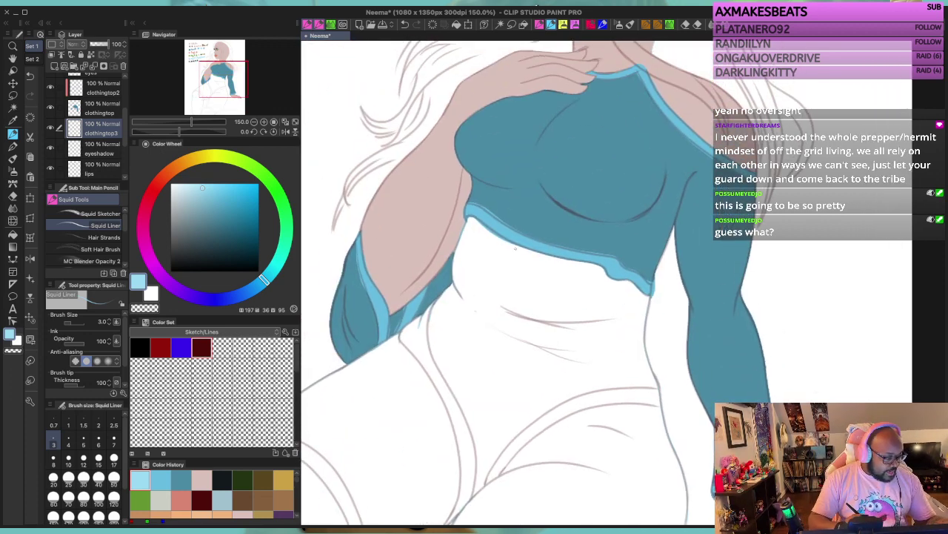
{"action": "key", "text": "bracketright"}
{"action": "key", "text": "bracketright"}
{"action": "key", "text": "bracketright"}
{"action": "key", "text": "bracketright"}
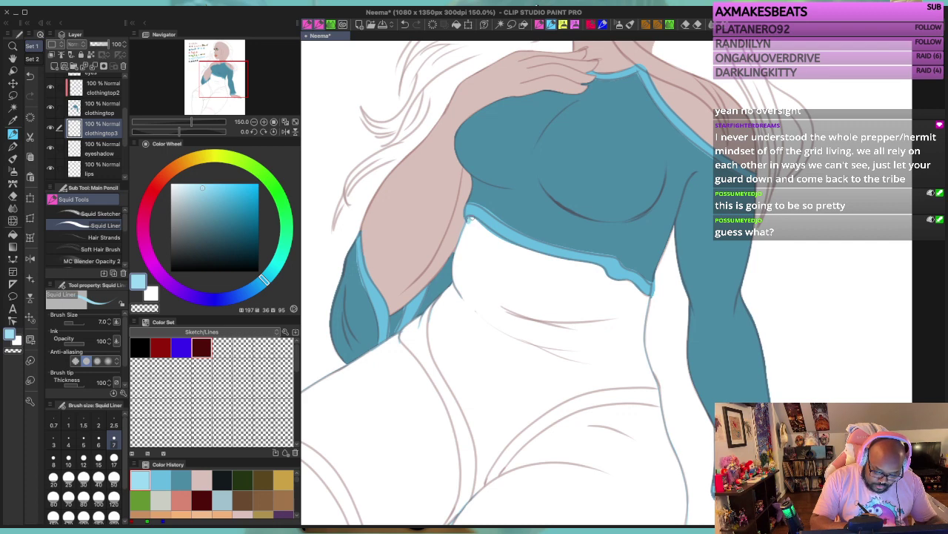
{"action": "left_click_drag", "start_coordinate": [487, 229], "coordinate": [500, 239]}
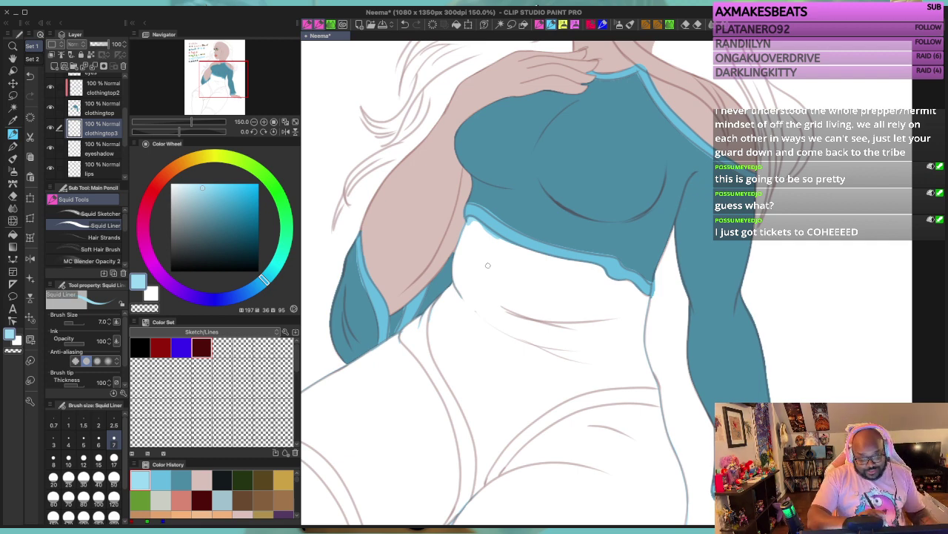
{"action": "left_click_drag", "start_coordinate": [470, 219], "coordinate": [649, 296]}
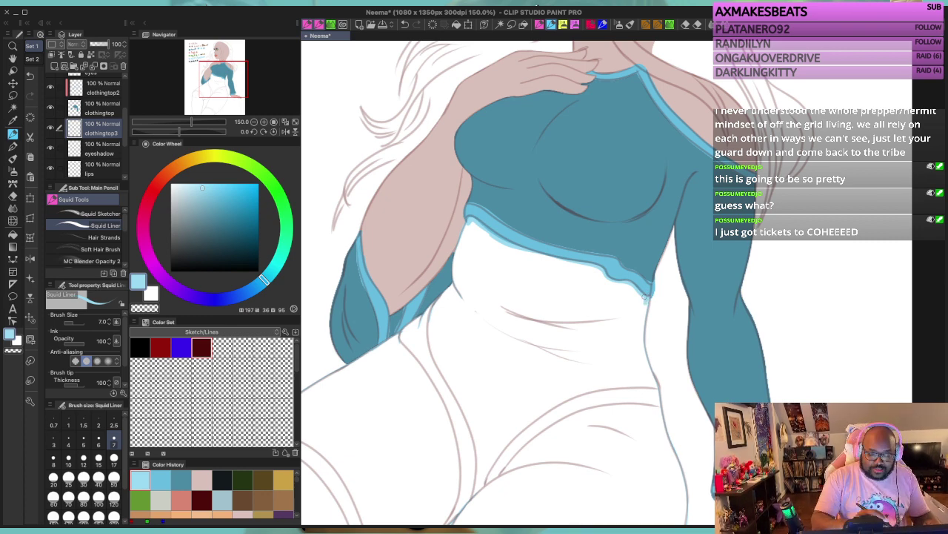
Step: Auto-select the area inside the leggings outline, fill it with pale blue, and clear the selection
{"action": "key", "text": "w"}
{"action": "left_click", "coordinate": [639, 306]}
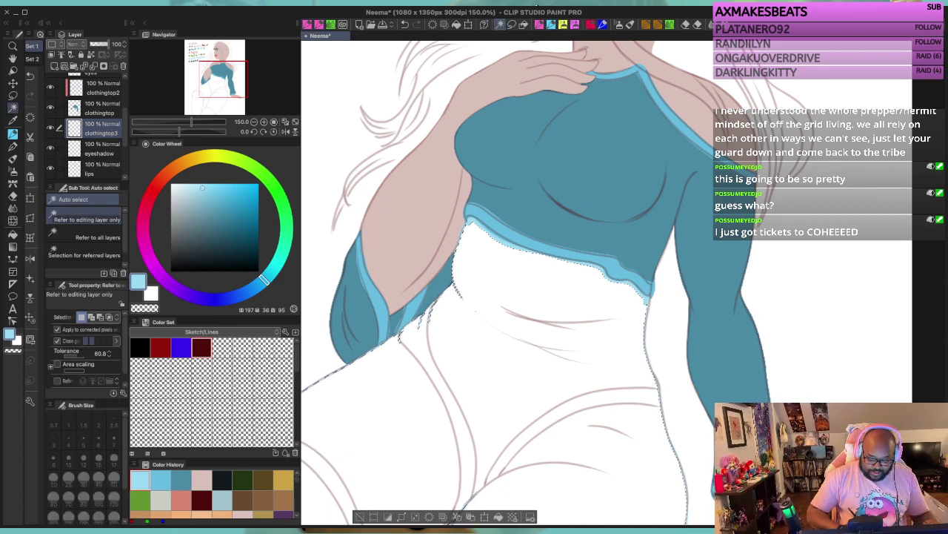
{"action": "key", "text": "alt+BackSpace"}
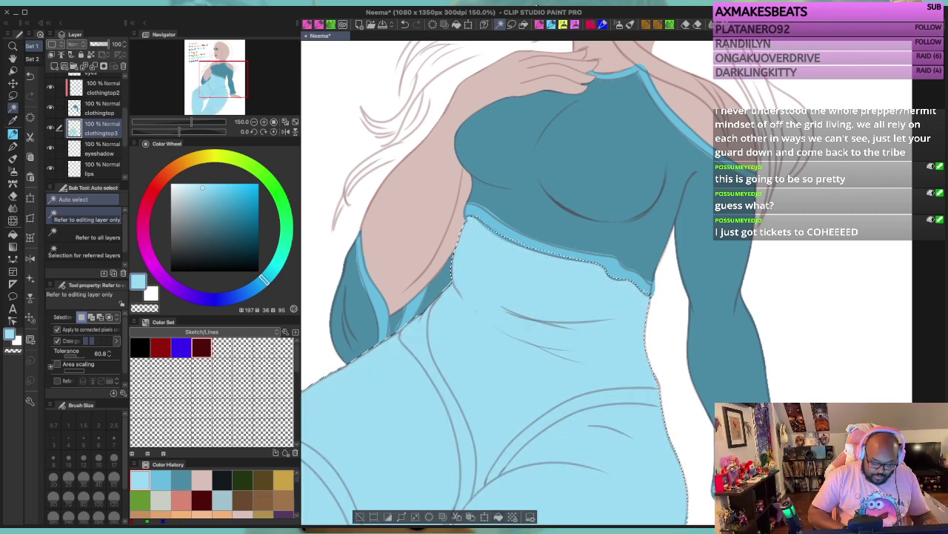
{"action": "key", "text": "ctrl+d"}
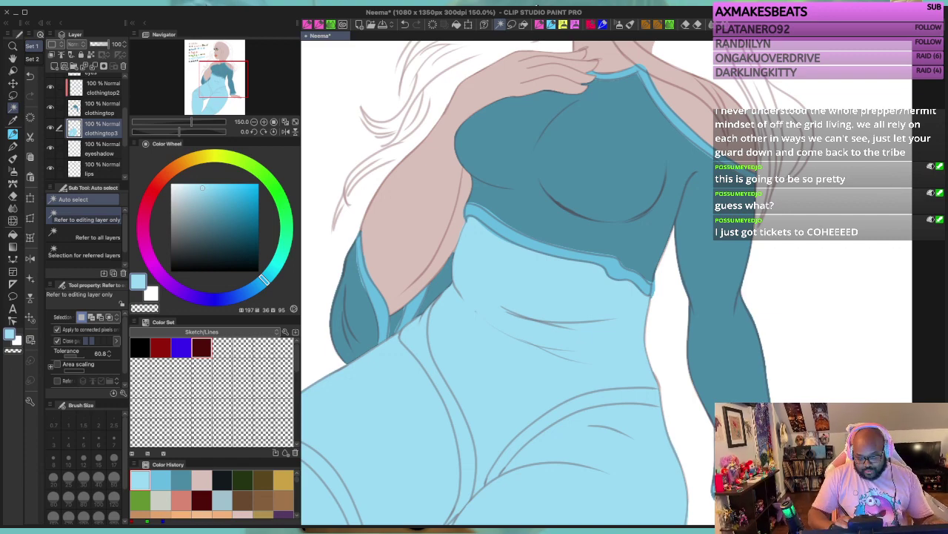
Step: Sample the greyish-blue swatch at the end of the suit palette row and set the Squid Liner to size 4
{"action": "mouse_move", "coordinate": [474, 415]}
{"action": "left_mouse_down"}
{"action": "mouse_move", "coordinate": [563, 164]}
{"action": "mouse_move", "coordinate": [667, 130]}
{"action": "mouse_move", "coordinate": [565, 239]}
{"action": "mouse_move", "coordinate": [512, 449]}
{"action": "mouse_move", "coordinate": [489, 490]}
{"action": "mouse_move", "coordinate": [521, 386]}
{"action": "left_mouse_up"}
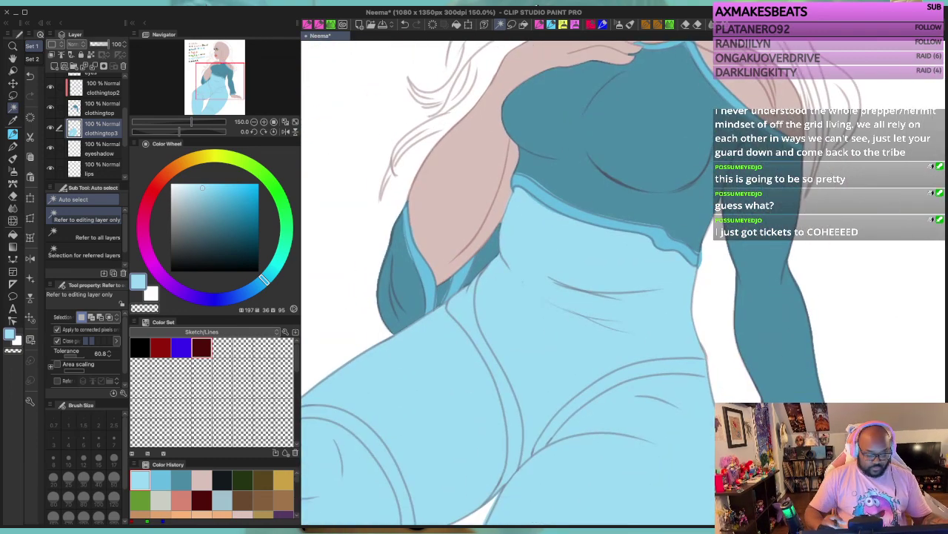
{"action": "scroll", "coordinate": [660, 226], "scroll_direction": "down", "scroll_amount": 2}
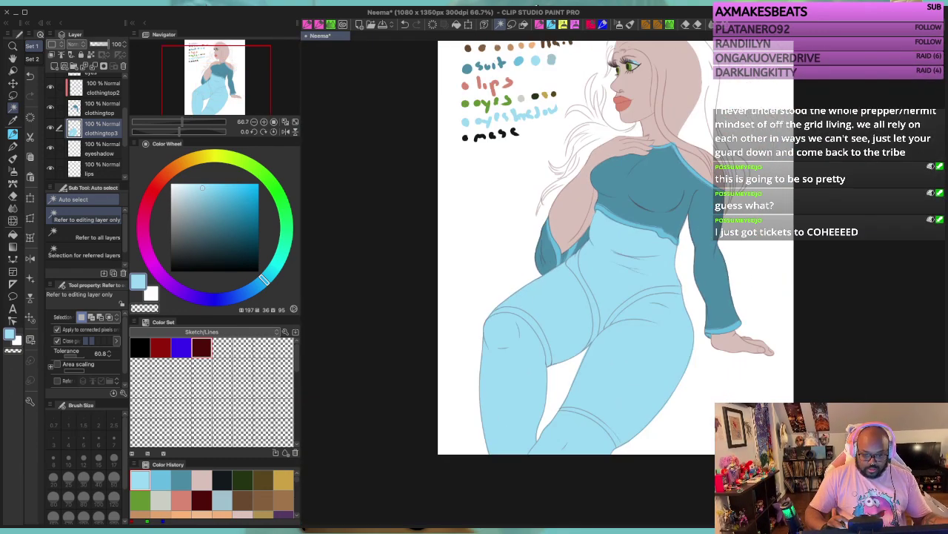
{"action": "key", "text": "i"}
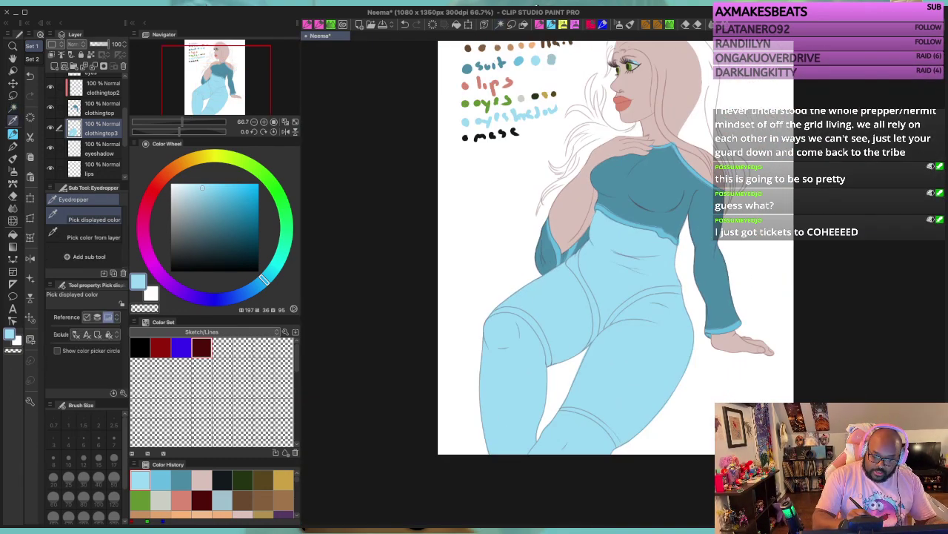
{"action": "left_click", "coordinate": [551, 59]}
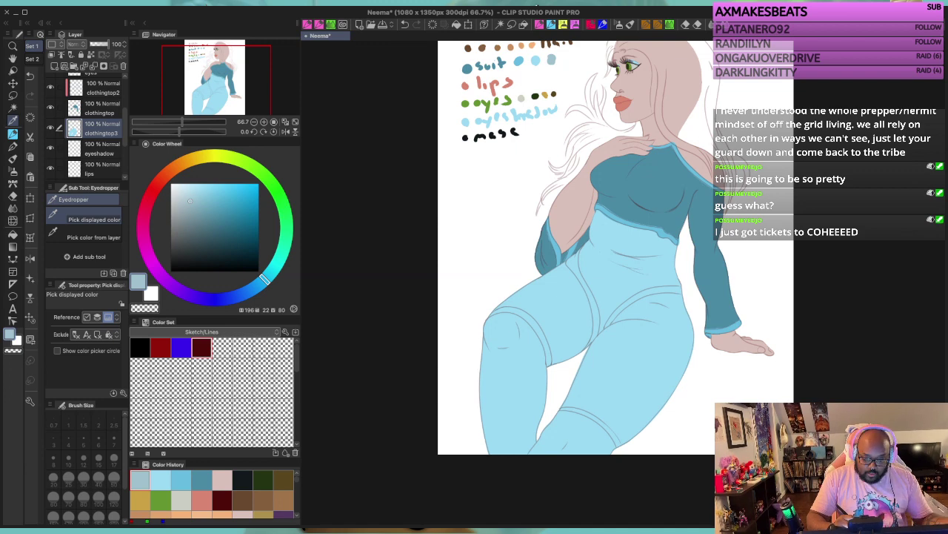
{"action": "key", "text": "p"}
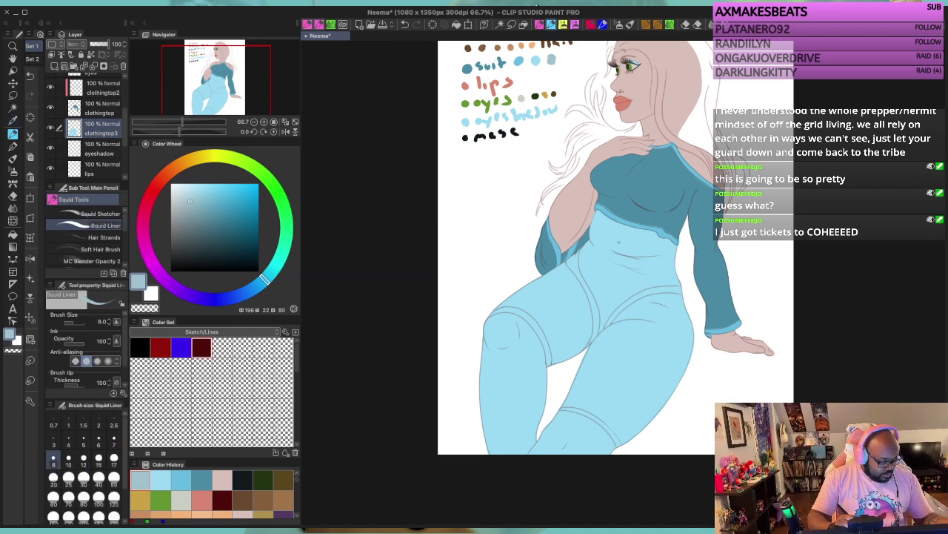
{"action": "key", "text": "bracketleft"}
{"action": "key", "text": "bracketleft"}
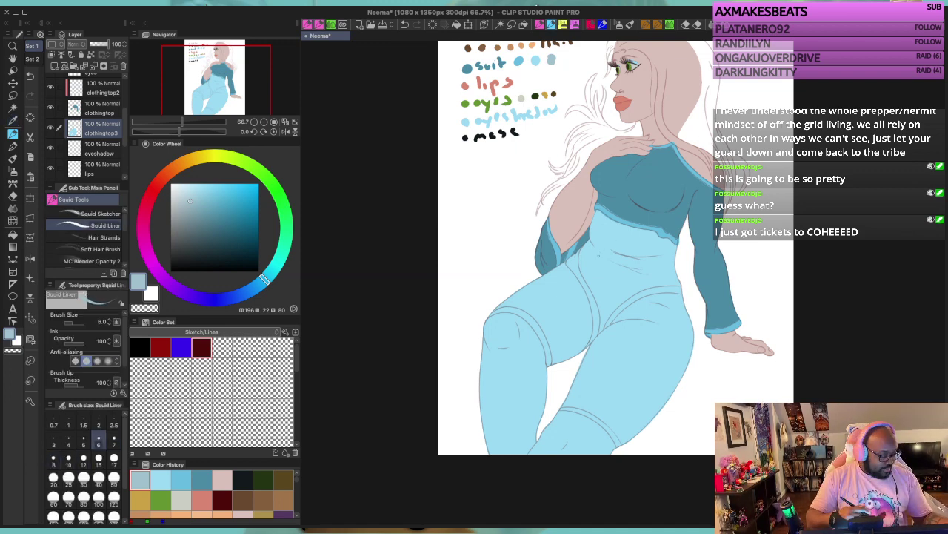
{"action": "scroll", "coordinate": [602, 273], "scroll_direction": "up", "scroll_amount": 5}
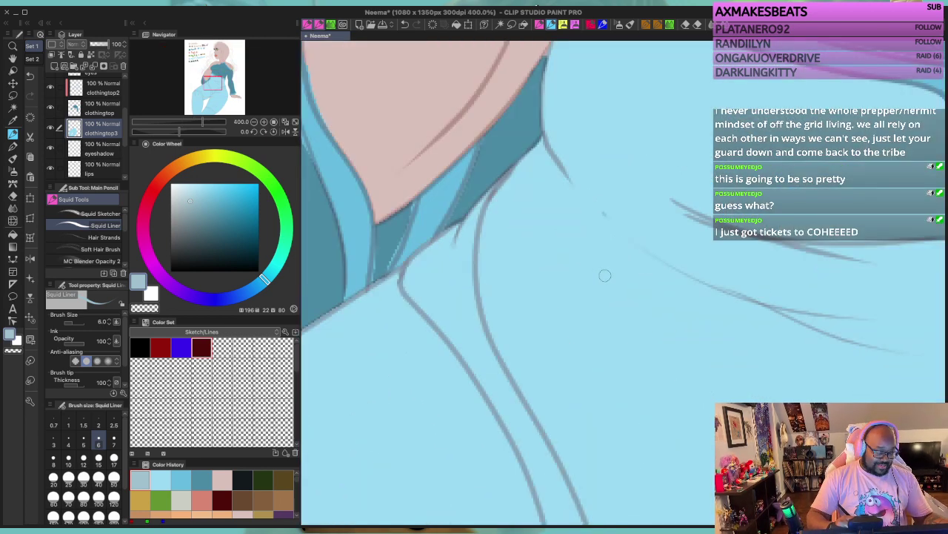
{"action": "key", "text": "bracketleft"}
{"action": "key", "text": "bracketleft"}
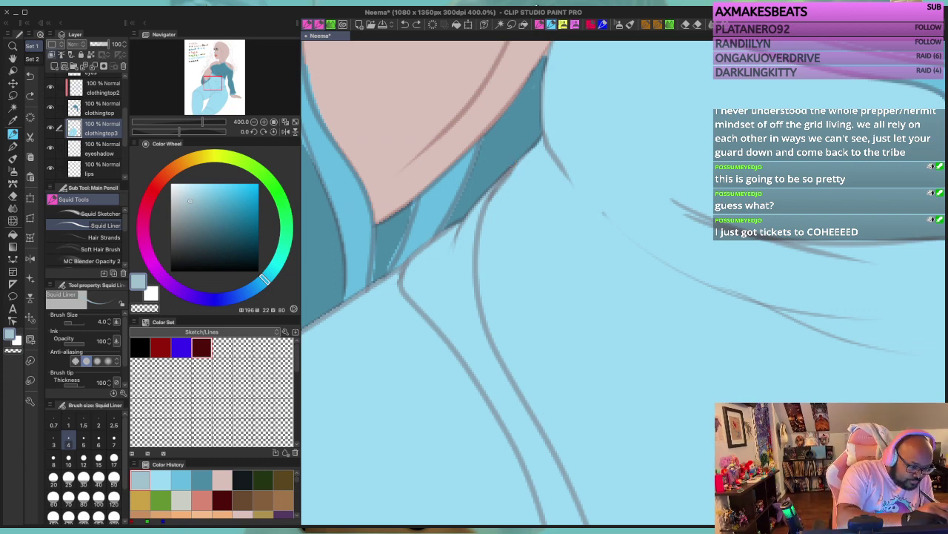
Step: Add a layer named clothingtp4 above clothingtop3 and start tracing the hip band's edges below the sleeve in greyish blue
{"action": "left_click", "coordinate": [54, 66]}
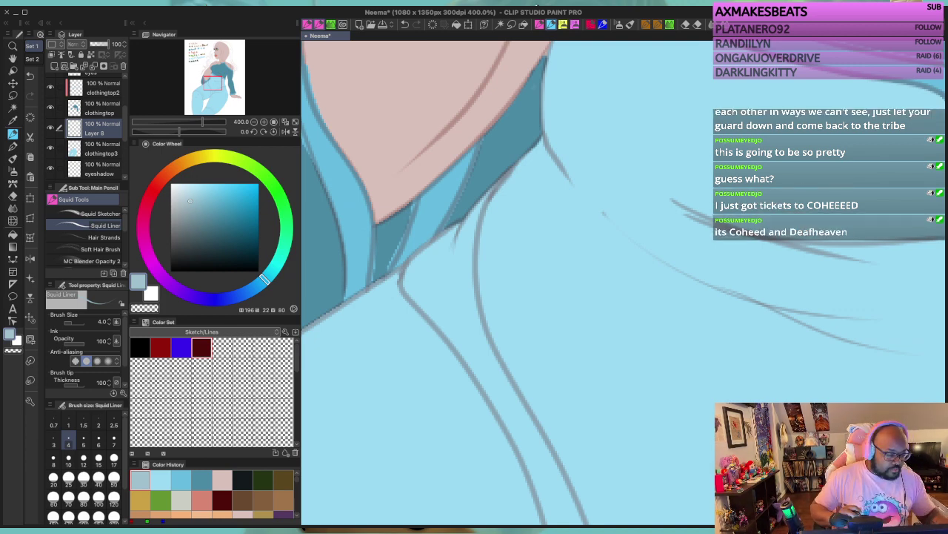
{"action": "key", "text": "Return"}
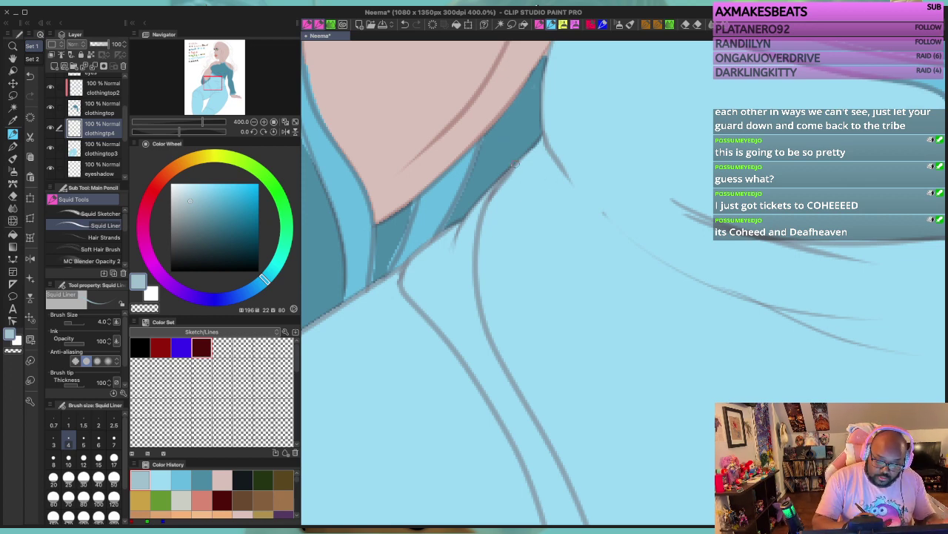
{"action": "mouse_move", "coordinate": [513, 168]}
{"action": "left_mouse_down"}
{"action": "mouse_move", "coordinate": [486, 205]}
{"action": "mouse_move", "coordinate": [477, 245]}
{"action": "mouse_move", "coordinate": [479, 298]}
{"action": "mouse_move", "coordinate": [504, 372]}
{"action": "left_mouse_up"}
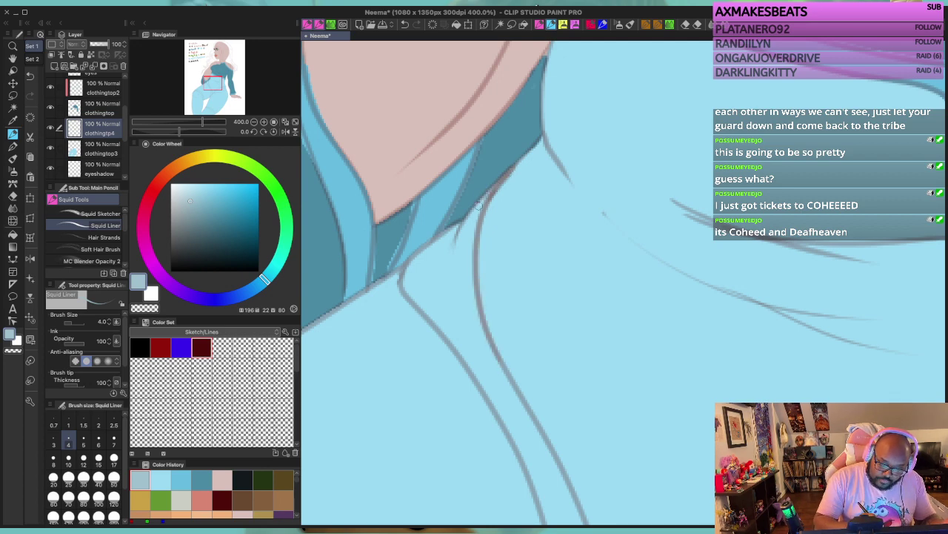
{"action": "mouse_move", "coordinate": [506, 178]}
{"action": "left_mouse_down"}
{"action": "mouse_move", "coordinate": [471, 213]}
{"action": "mouse_move", "coordinate": [461, 243]}
{"action": "mouse_move", "coordinate": [467, 215]}
{"action": "mouse_move", "coordinate": [408, 264]}
{"action": "mouse_move", "coordinate": [400, 282]}
{"action": "mouse_move", "coordinate": [420, 319]}
{"action": "left_mouse_up"}
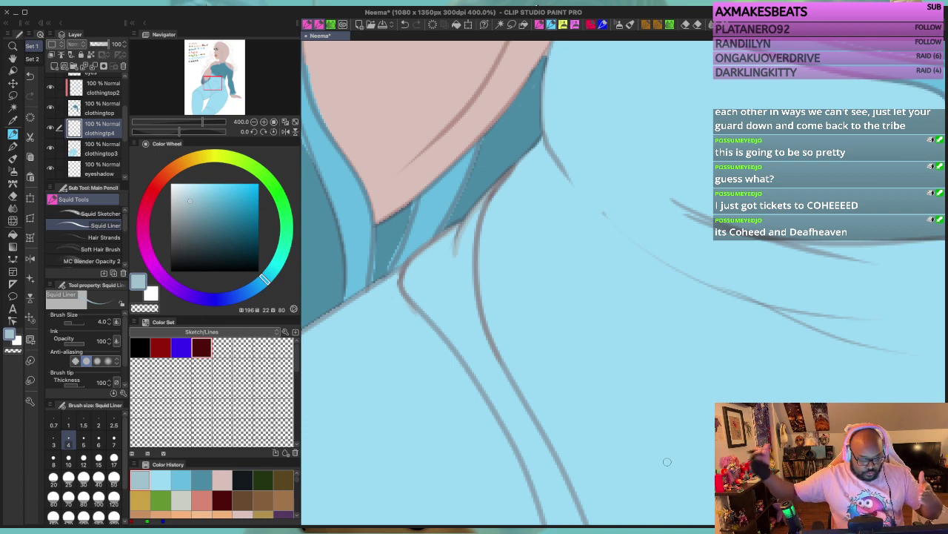
Step: Set the Squid Liner brush size to 3
{"action": "key", "text": "bracketleft"}
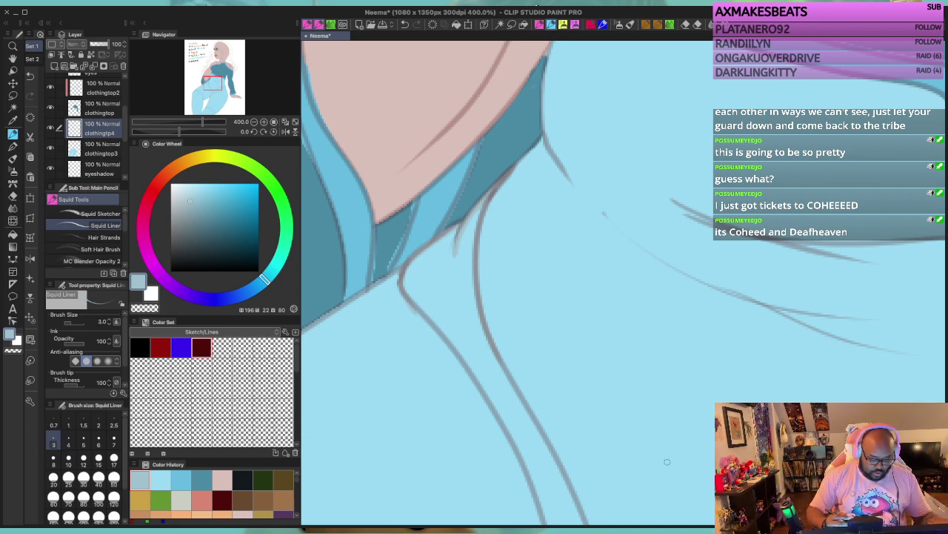
{"action": "key", "text": "bracketright"}
{"action": "key", "text": "bracketright"}
{"action": "key", "text": "bracketleft"}
{"action": "key", "text": "bracketleft"}
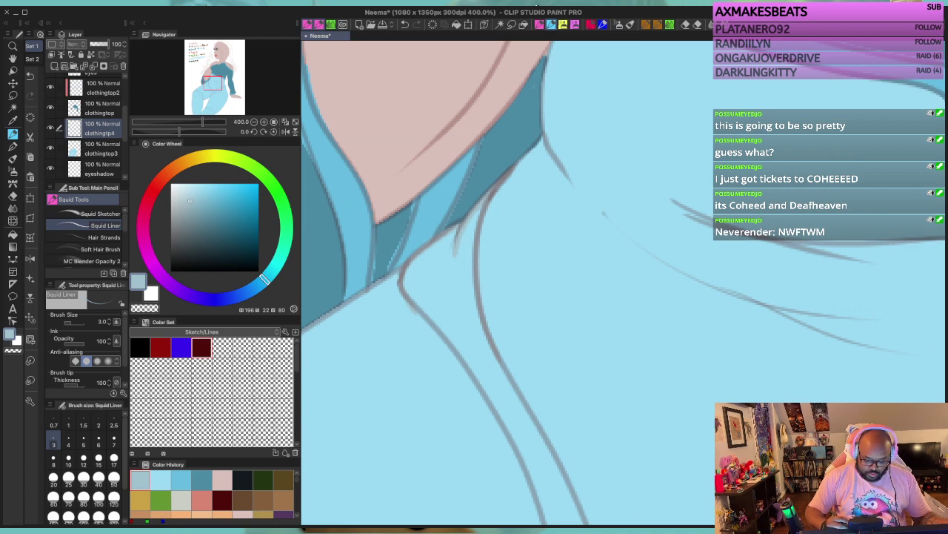
Step: Undo the last stroke along the hip band's edge
{"action": "key", "text": "super+minus"}
{"action": "key", "text": "super+equal"}
{"action": "key", "text": "super+minus"}
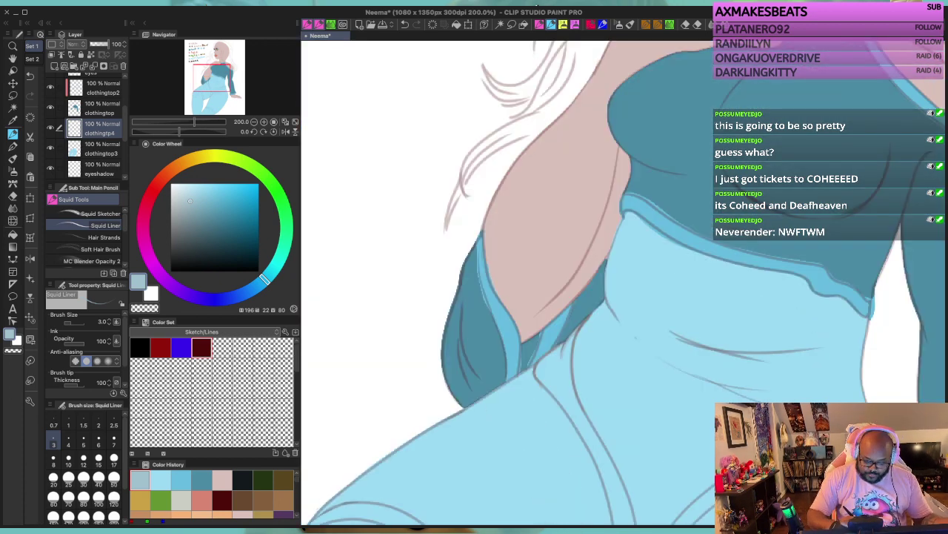
{"action": "left_click_drag", "start_coordinate": [587, 378], "coordinate": [509, 263]}
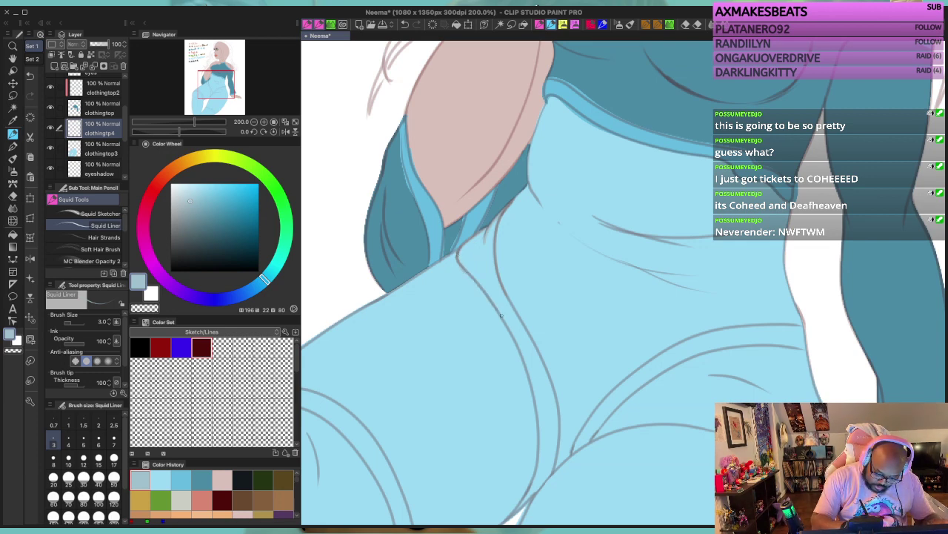
{"action": "key", "text": "super+z"}
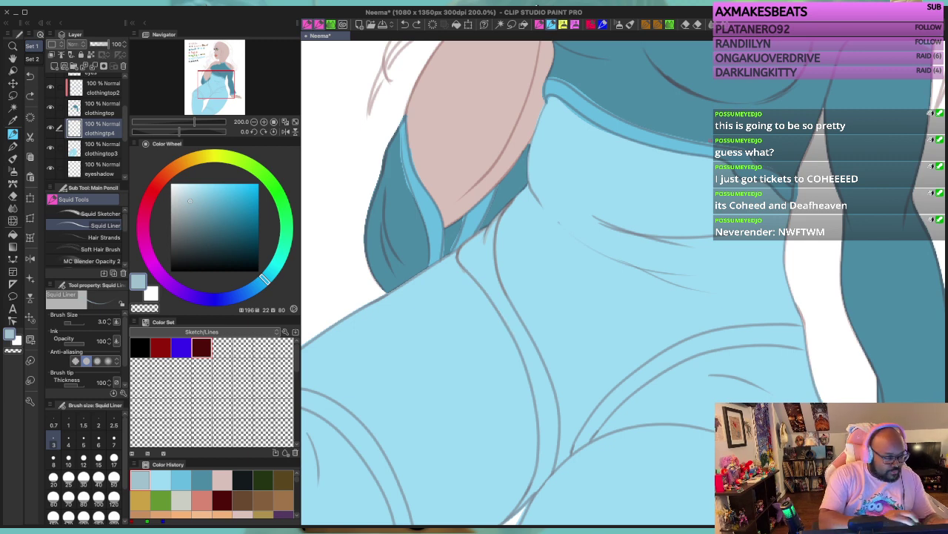
Step: Lower the lineart layer's opacity to 16% and make the clothingtp4 layer active again
{"action": "scroll", "coordinate": [89, 126], "scroll_direction": "up", "scroll_amount": 4}
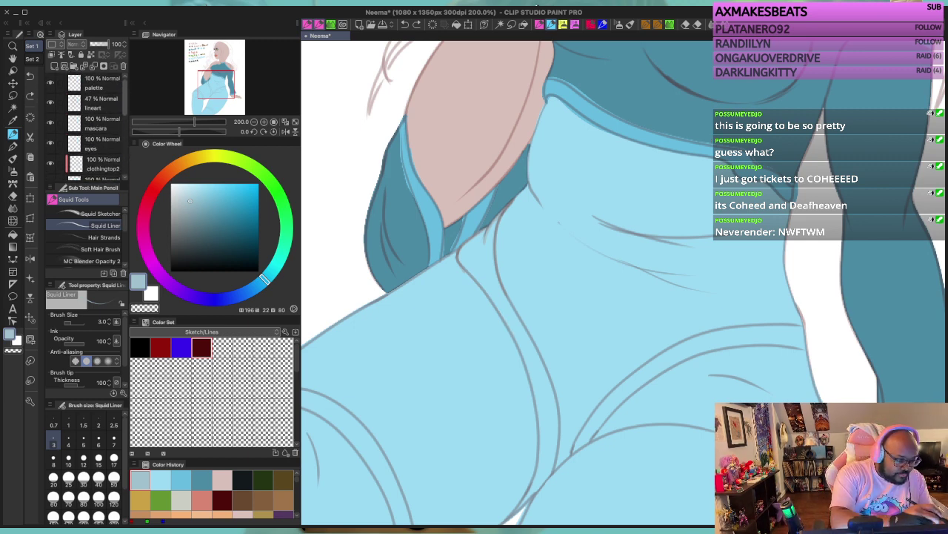
{"action": "left_click", "coordinate": [101, 103]}
{"action": "left_click_drag", "start_coordinate": [99, 44], "coordinate": [90, 44]}
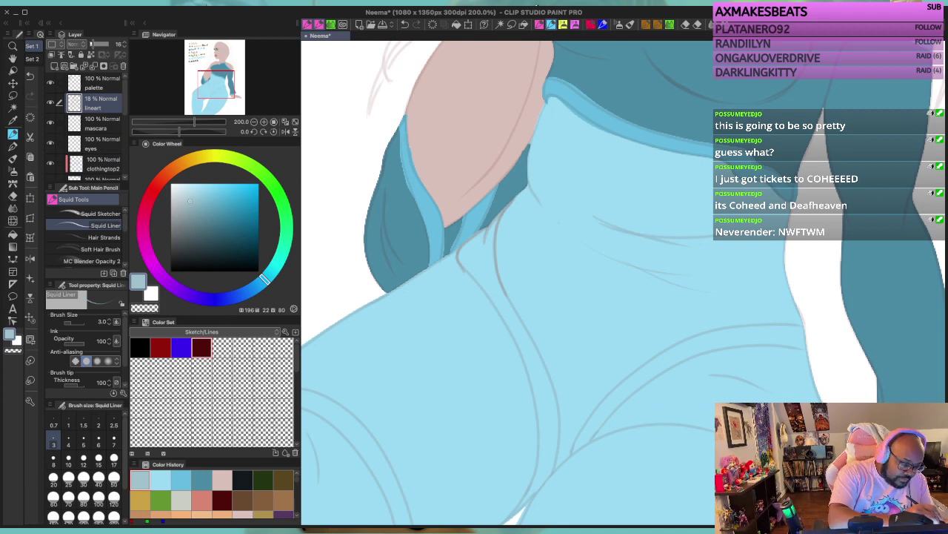
{"action": "scroll", "coordinate": [89, 126], "scroll_direction": "down", "scroll_amount": 4}
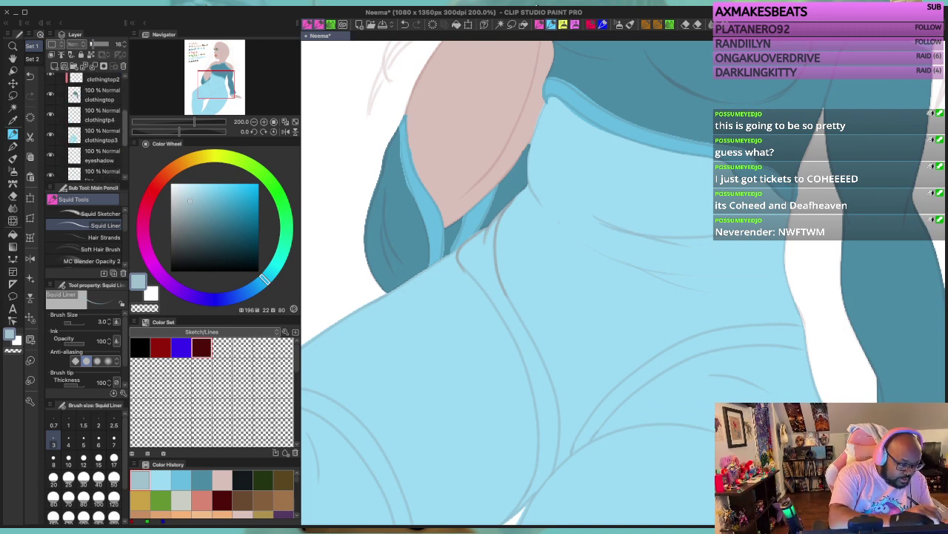
{"action": "left_click", "coordinate": [99, 115]}
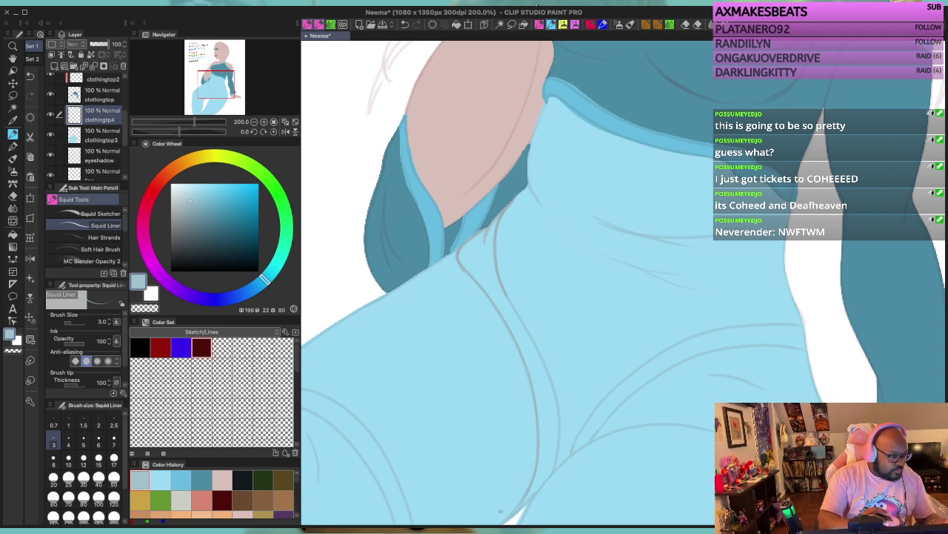
Step: Set the Hard eraser to size 6 for cleaning up the hip band's line below the sleeve
{"action": "key", "text": "e"}
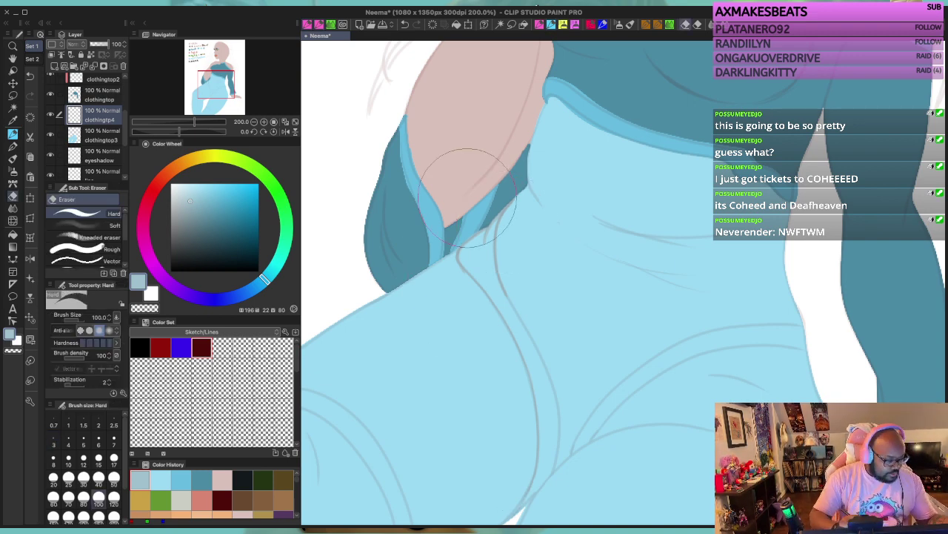
{"action": "key", "text": "bracketleft"}
{"action": "key", "text": "bracketleft"}
{"action": "key", "text": "bracketleft"}
{"action": "key", "text": "bracketleft"}
{"action": "key", "text": "bracketleft"}
{"action": "key", "text": "bracketleft"}
{"action": "key", "text": "bracketleft"}
{"action": "key", "text": "bracketleft"}
{"action": "key", "text": "bracketleft"}
{"action": "key", "text": "bracketleft"}
{"action": "key", "text": "bracketleft"}
{"action": "key", "text": "bracketleft"}
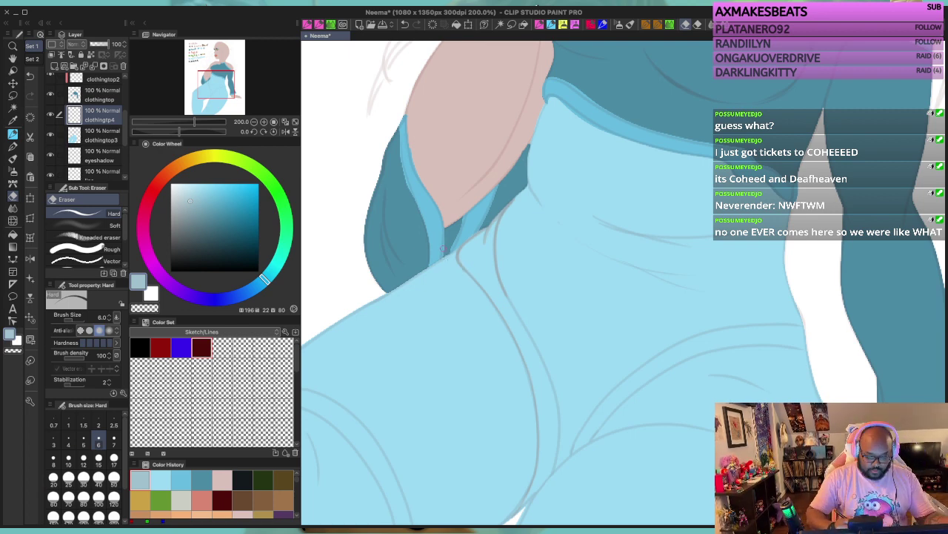
Step: Finish tracing the hip band's edges down to the inner thigh with the Squid Liner and fill the band with greyish blue
{"action": "key", "text": "p"}
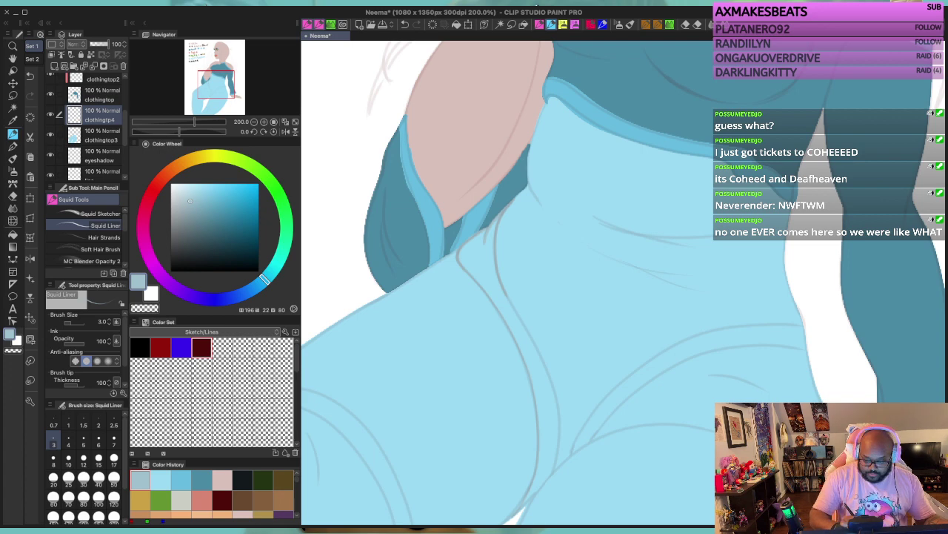
{"action": "scroll", "coordinate": [498, 327], "scroll_direction": "down", "scroll_amount": 3}
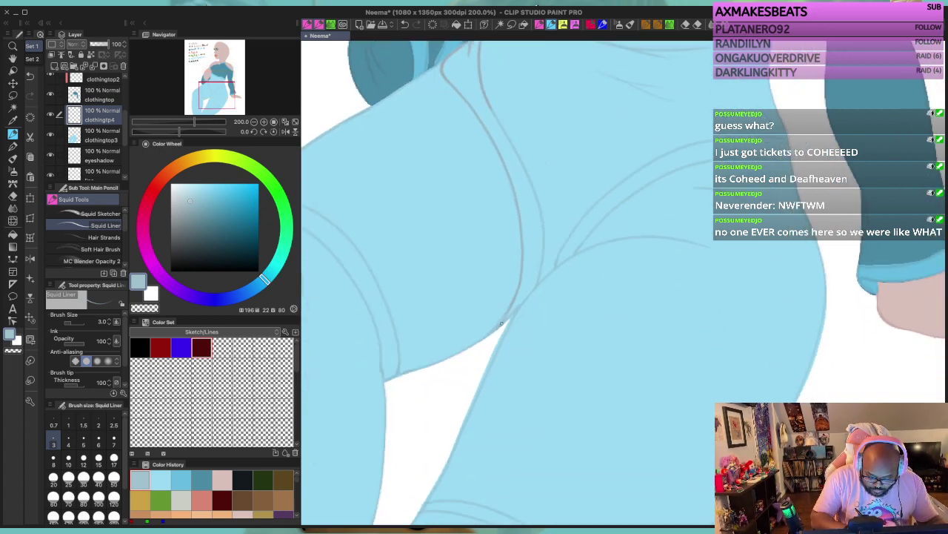
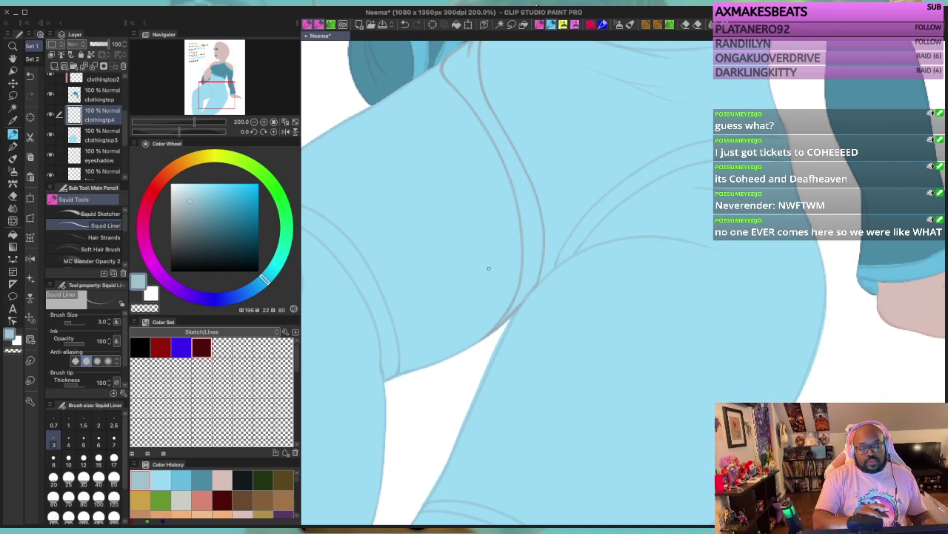
{"action": "left_click", "coordinate": [501, 24]}
{"action": "left_click", "coordinate": [520, 173]}
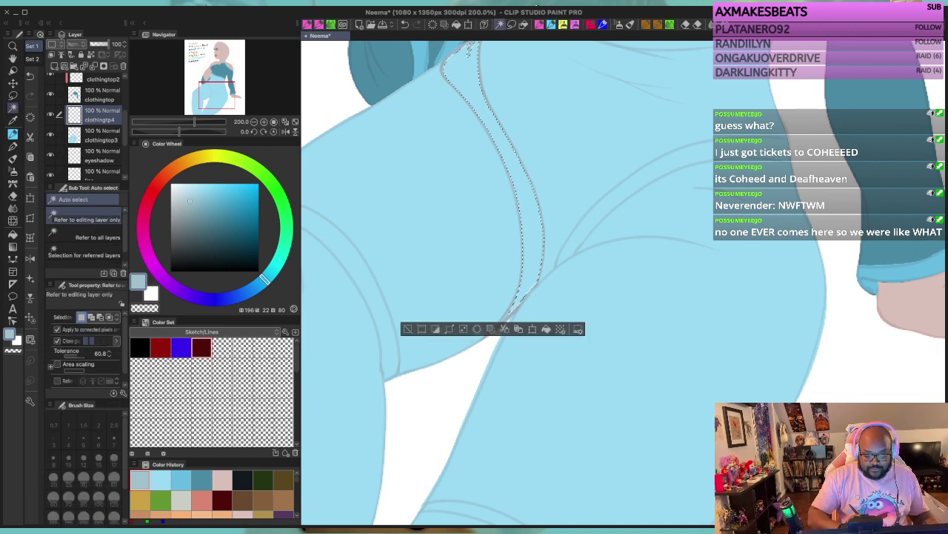
{"action": "left_click", "coordinate": [547, 328]}
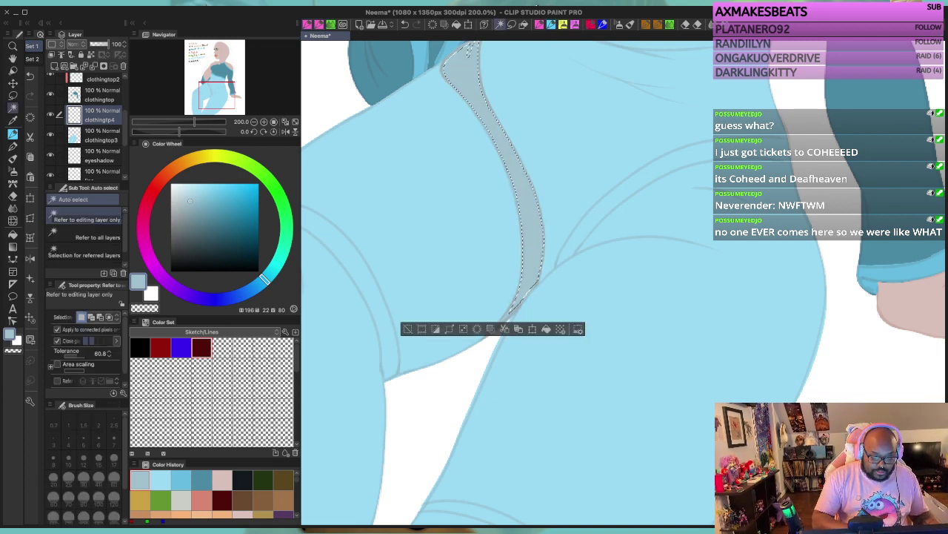
{"action": "key", "text": "super+d"}
{"action": "left_click", "coordinate": [529, 222]}
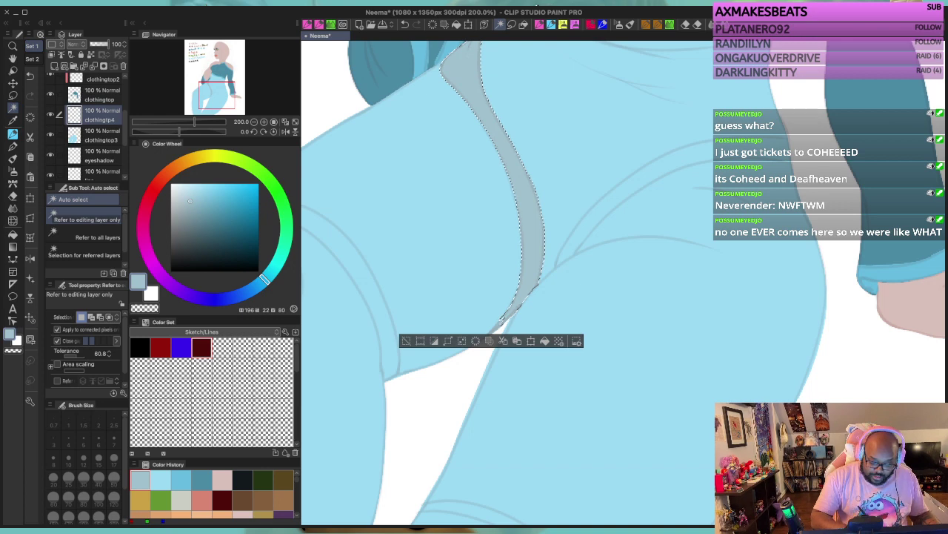
{"action": "key", "text": "ctrl+d"}
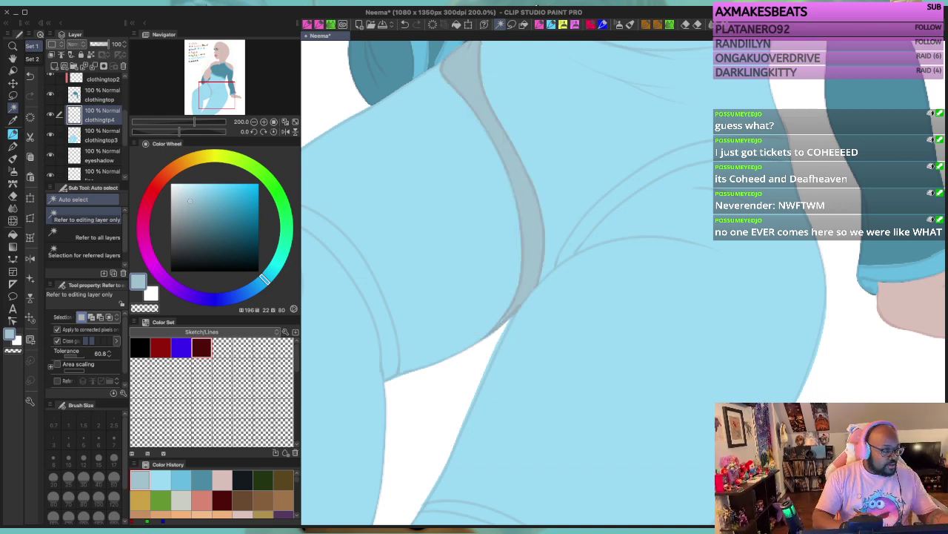
Step: Trace both edges of the matching band over the other hip in greyish blue and clip clothingtp4 to the layer below
{"action": "key", "text": "p"}
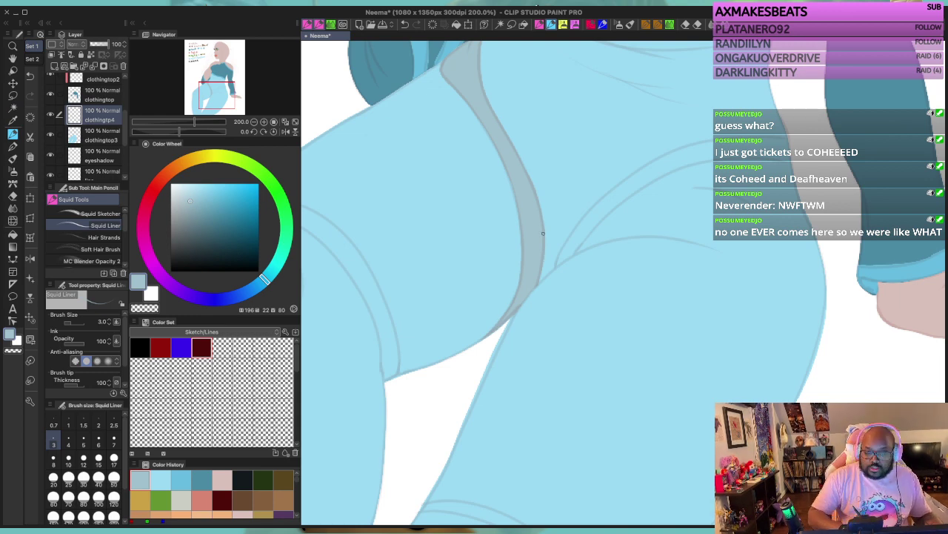
{"action": "mouse_move", "coordinate": [740, 189]}
{"action": "left_mouse_down"}
{"action": "mouse_move", "coordinate": [642, 303]}
{"action": "mouse_move", "coordinate": [679, 272]}
{"action": "left_mouse_up"}
{"action": "key", "text": "minus"}
{"action": "key", "text": "minus"}
{"action": "key", "text": "minus"}
{"action": "key", "text": "minus"}
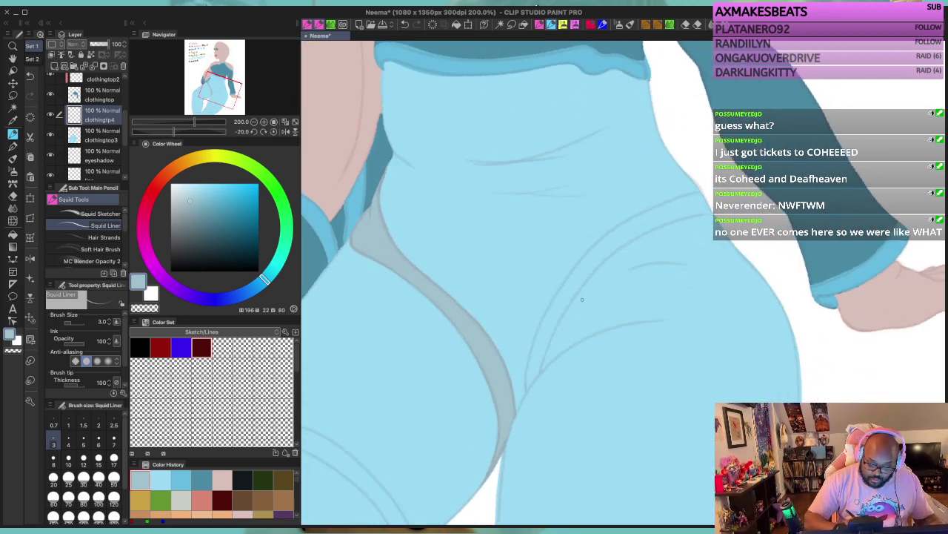
{"action": "mouse_move", "coordinate": [541, 369]}
{"action": "left_mouse_down"}
{"action": "mouse_move", "coordinate": [566, 300]}
{"action": "mouse_move", "coordinate": [603, 248]}
{"action": "left_mouse_up"}
{"action": "key", "text": "ctrl+z"}
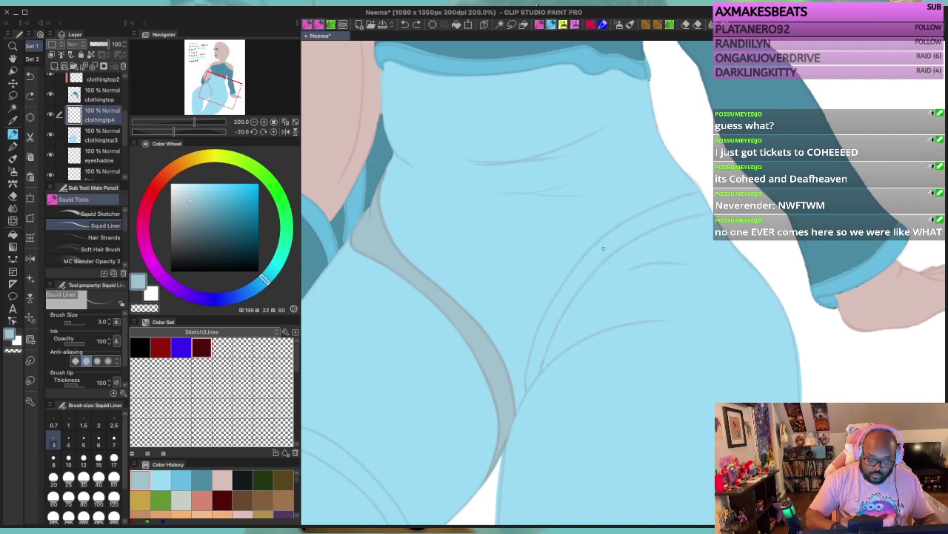
{"action": "left_click_drag", "start_coordinate": [543, 363], "coordinate": [611, 254]}
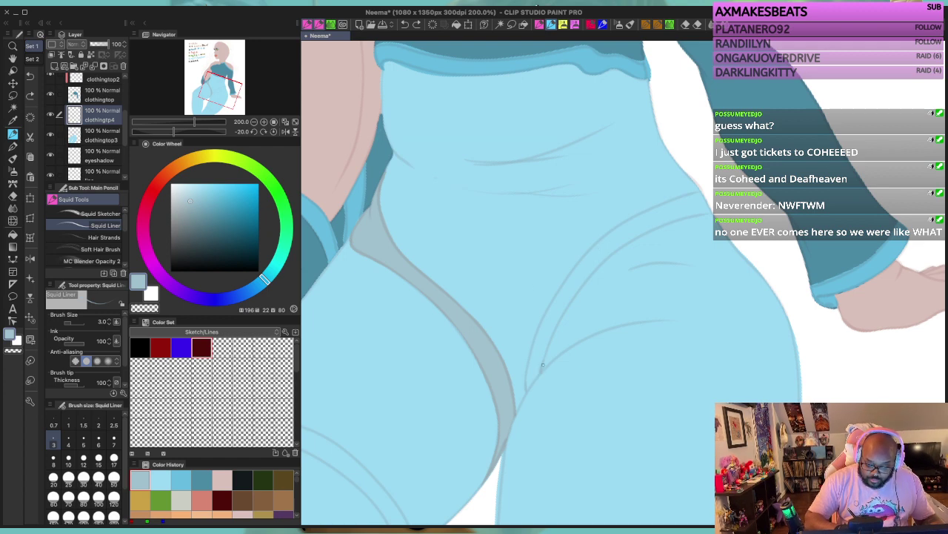
{"action": "mouse_move", "coordinate": [543, 365]}
{"action": "left_mouse_down"}
{"action": "mouse_move", "coordinate": [590, 277]}
{"action": "mouse_move", "coordinate": [680, 220]}
{"action": "left_mouse_up"}
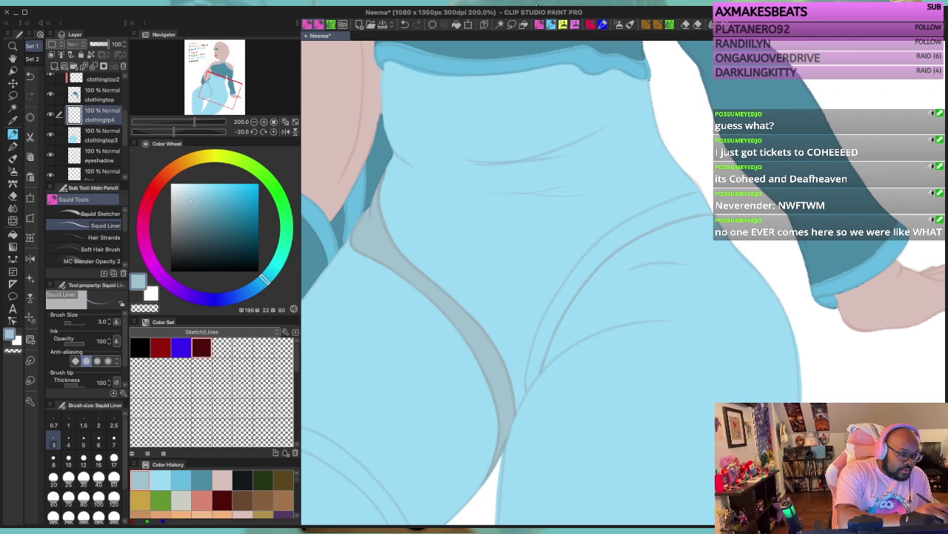
{"action": "left_click", "coordinate": [51, 55]}
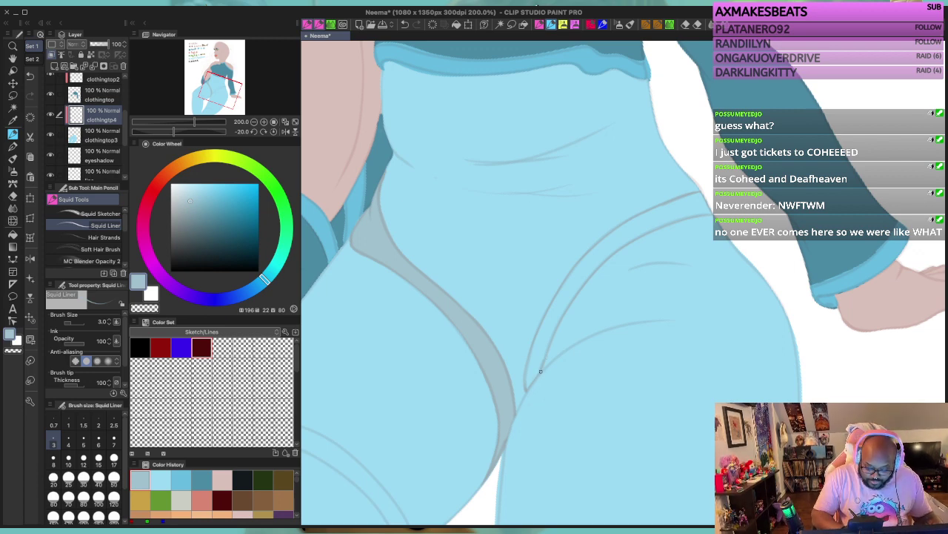
Step: Auto-select the area inside the second hip band's outline, fill it with greyish blue, and clear the selection
{"action": "left_click", "coordinate": [500, 24]}
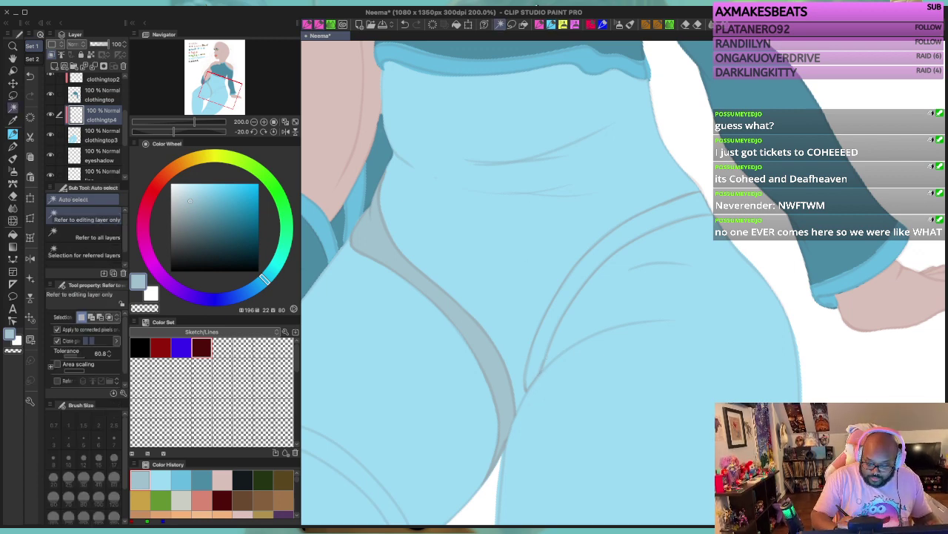
{"action": "left_click", "coordinate": [585, 266]}
{"action": "key", "text": "alt+Delete"}
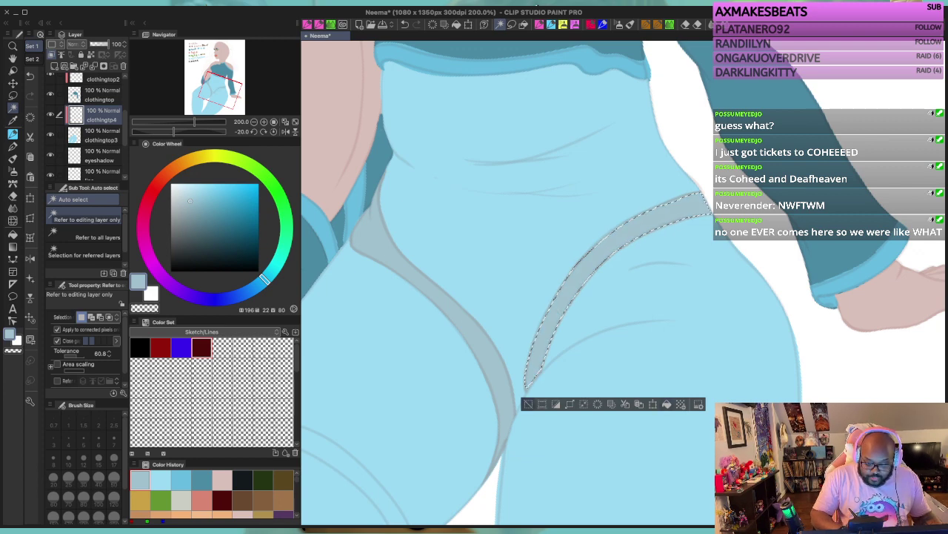
{"action": "key", "text": "ctrl+d"}
{"action": "left_click", "coordinate": [584, 266]}
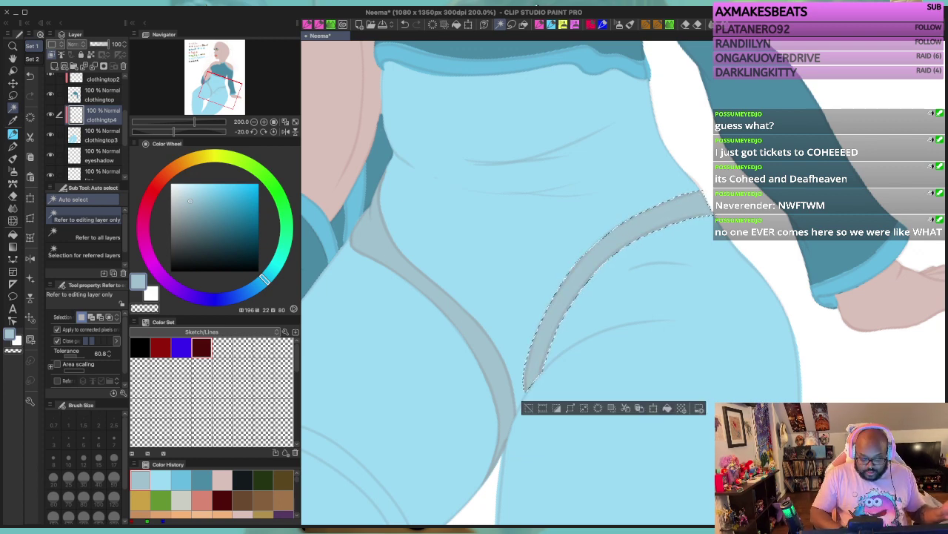
{"action": "key", "text": "ctrl+d"}
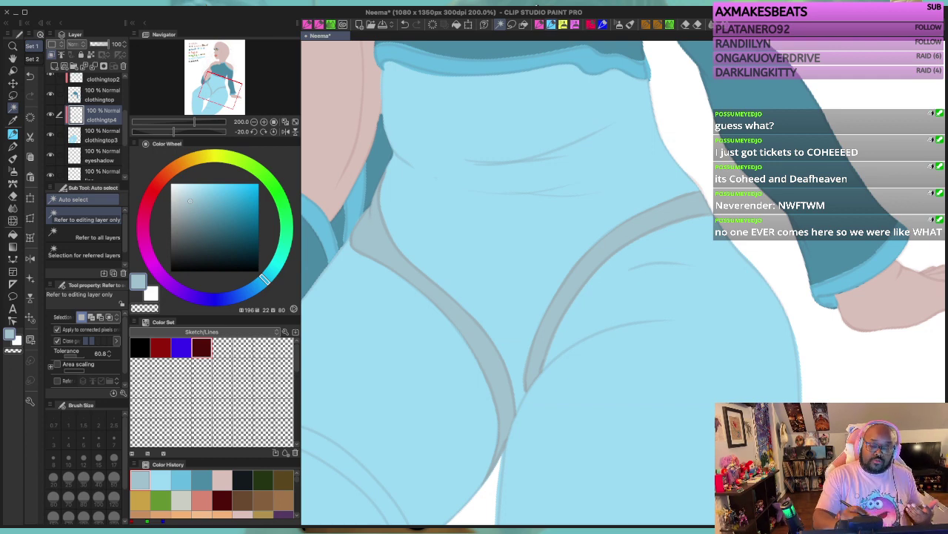
Step: Rotate the canvas to -90 degrees and trace the upper edge of the band above the bent knee in greyish blue
{"action": "key", "text": "p"}
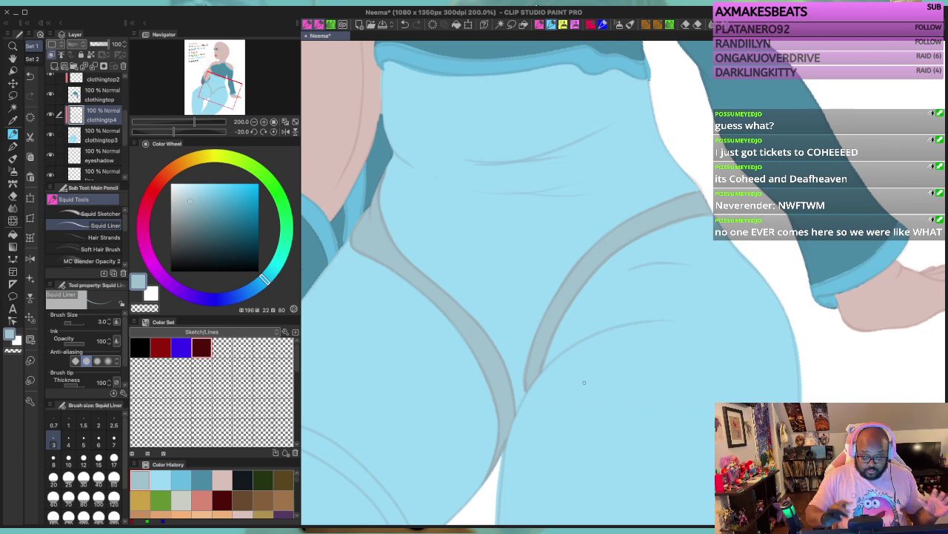
{"action": "left_click_drag", "start_coordinate": [676, 382], "coordinate": [736, 95]}
{"action": "left_click_drag", "start_coordinate": [525, 260], "coordinate": [616, 329]}
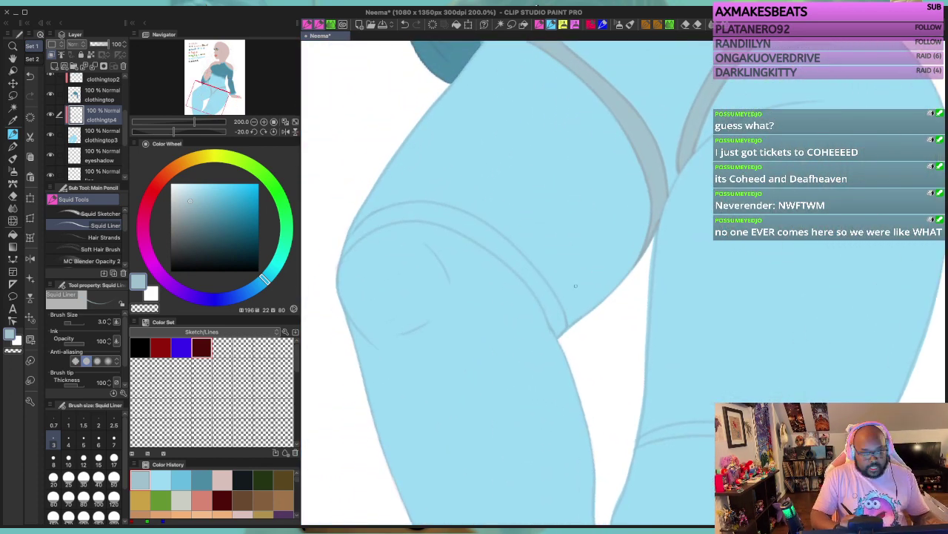
{"action": "key", "text": "minus"}
{"action": "key", "text": "minus"}
{"action": "key", "text": "minus"}
{"action": "key", "text": "minus"}
{"action": "key", "text": "minus"}
{"action": "key", "text": "minus"}
{"action": "key", "text": "minus"}
{"action": "key", "text": "minus"}
{"action": "key", "text": "minus"}
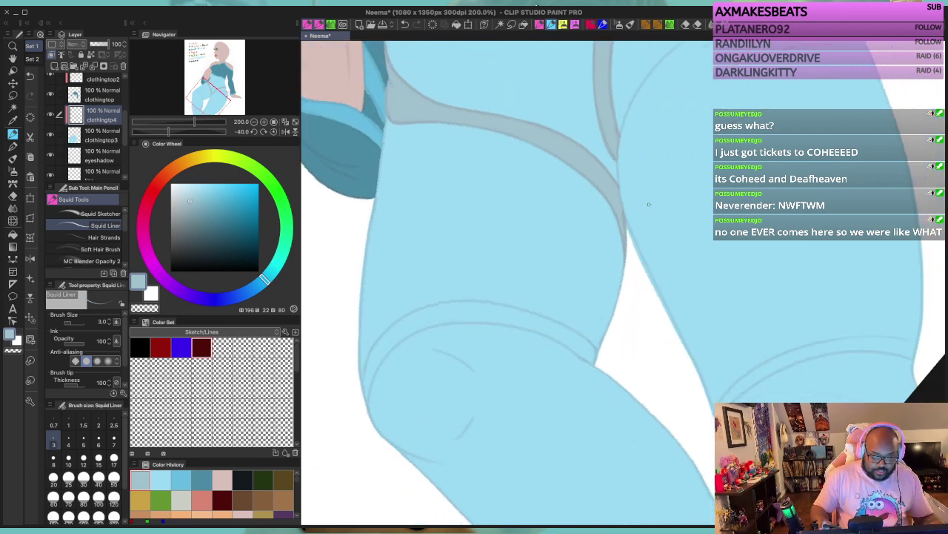
{"action": "left_click_drag", "start_coordinate": [602, 344], "coordinate": [600, 270]}
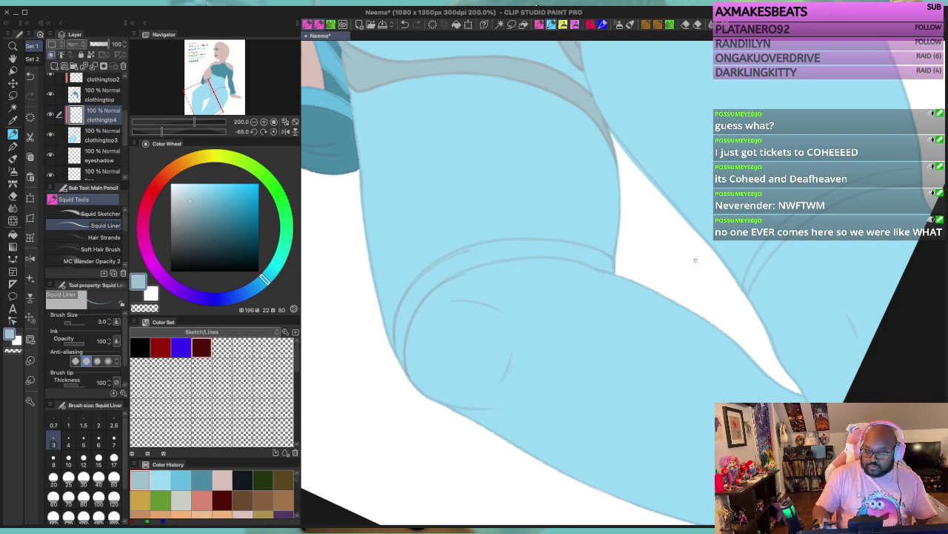
{"action": "key", "text": "minus"}
{"action": "key", "text": "minus"}
{"action": "key", "text": "minus"}
{"action": "key", "text": "minus"}
{"action": "key", "text": "minus"}
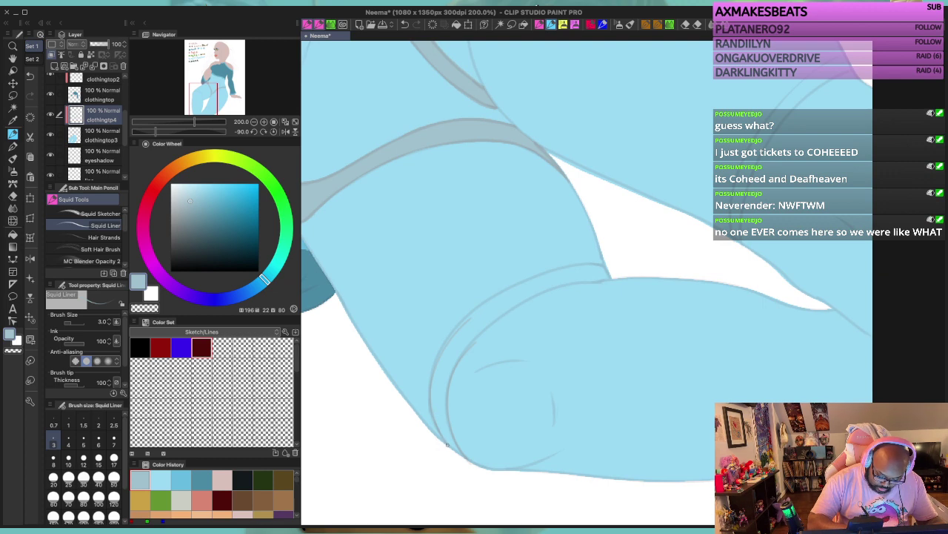
{"action": "left_click_drag", "start_coordinate": [428, 384], "coordinate": [446, 336]}
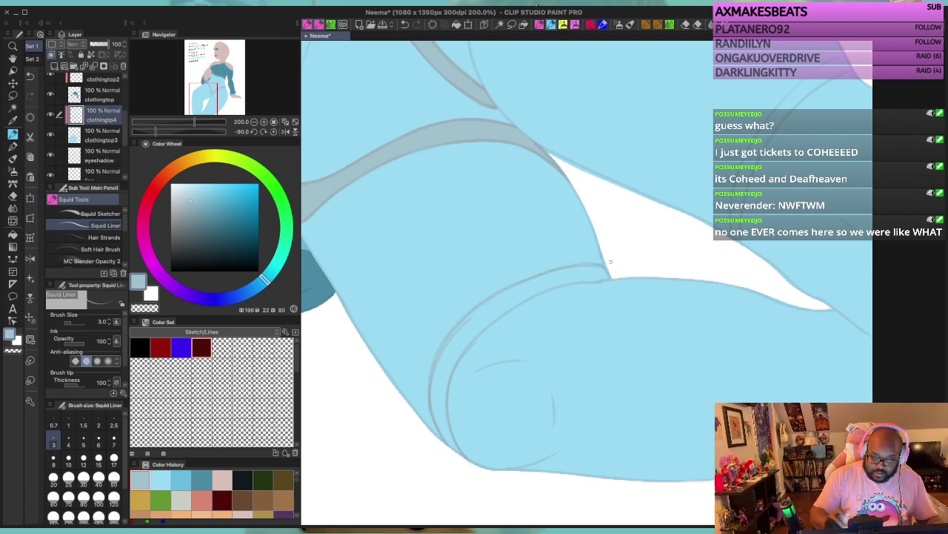
{"action": "key", "text": "ctrl+z"}
Step: Trace the lower edge of the bent knee's band up to the inner leg, redoing the stroke's end
{"action": "left_click_drag", "start_coordinate": [519, 355], "coordinate": [501, 281]}
{"action": "mouse_move", "coordinate": [416, 352]}
{"action": "left_mouse_down"}
{"action": "mouse_move", "coordinate": [422, 276]}
{"action": "mouse_move", "coordinate": [467, 228]}
{"action": "mouse_move", "coordinate": [539, 195]}
{"action": "mouse_move", "coordinate": [576, 191]}
{"action": "left_mouse_up"}
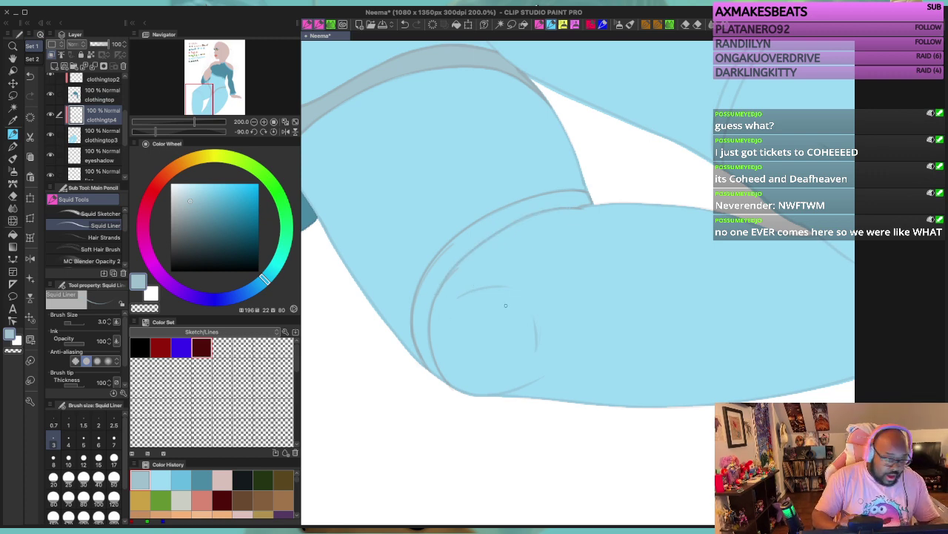
{"action": "key", "text": "ctrl+z"}
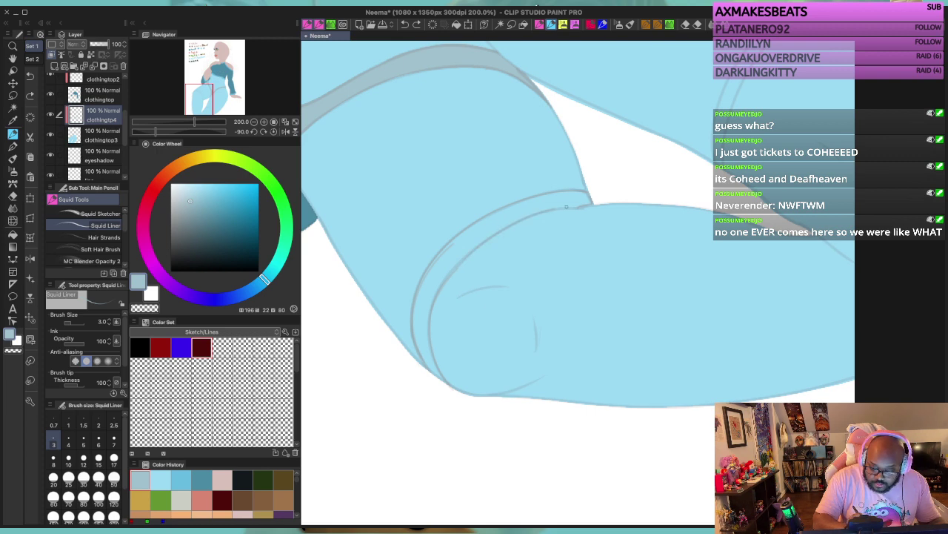
{"action": "left_click_drag", "start_coordinate": [566, 207], "coordinate": [588, 204]}
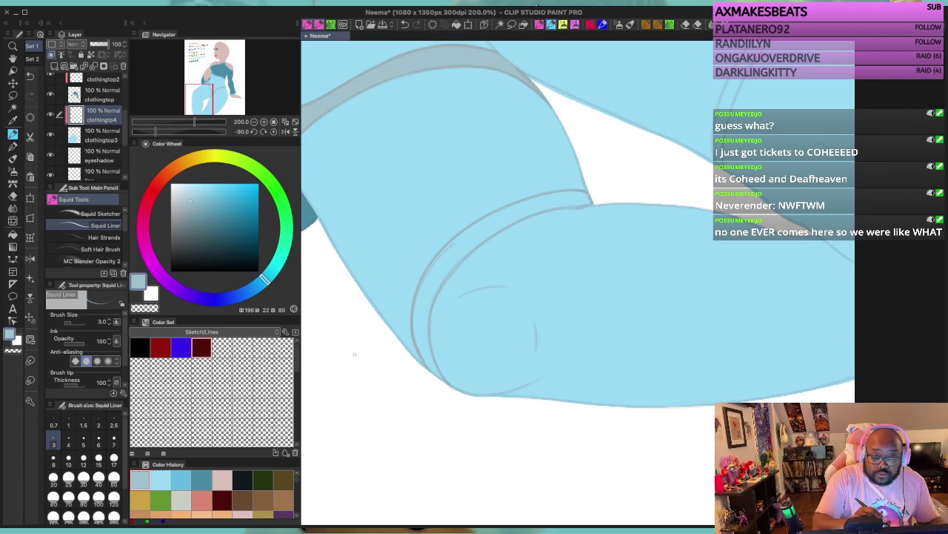
{"action": "left_click", "coordinate": [500, 25]}
{"action": "left_click", "coordinate": [504, 148]}
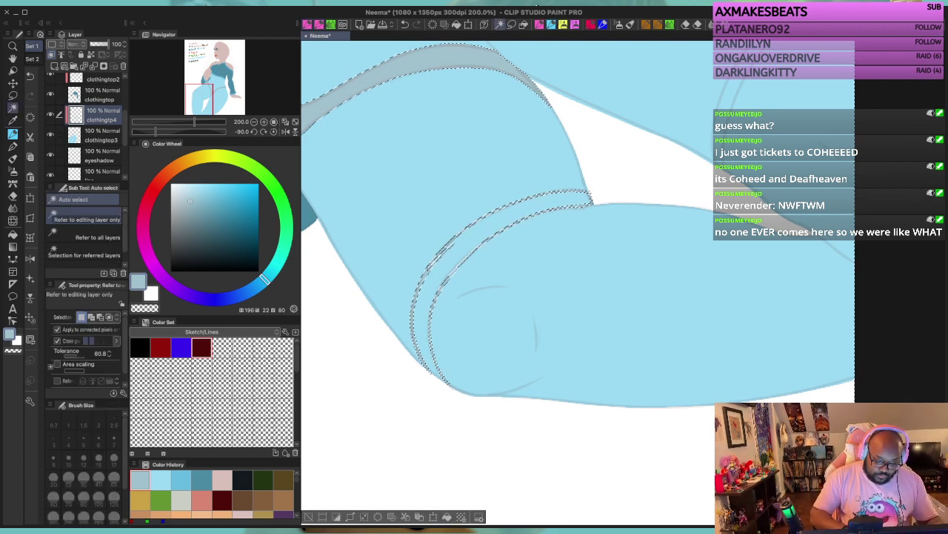
{"action": "key", "text": "ctrl+d"}
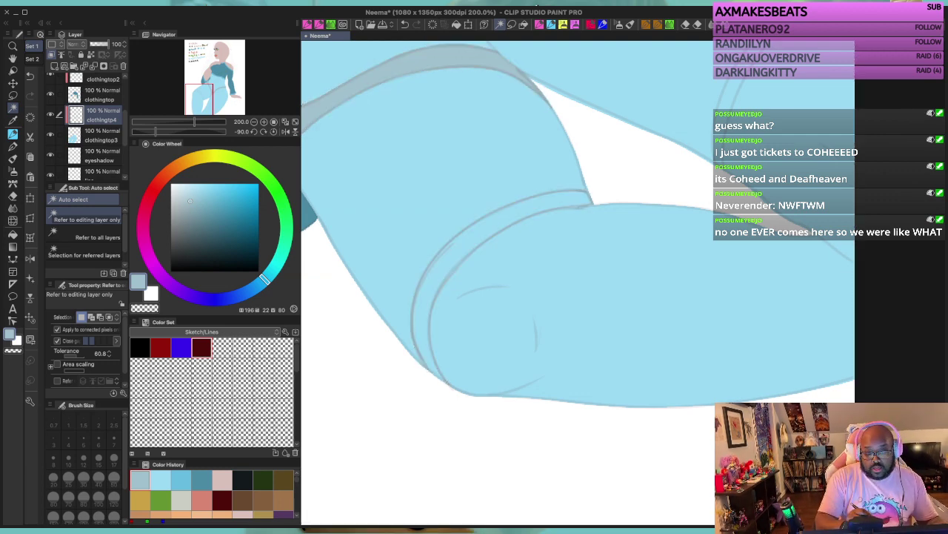
Step: Auto-select the area inside the bent knee band's outline, fill it with greyish blue, and clear the selection
{"action": "key", "text": "p"}
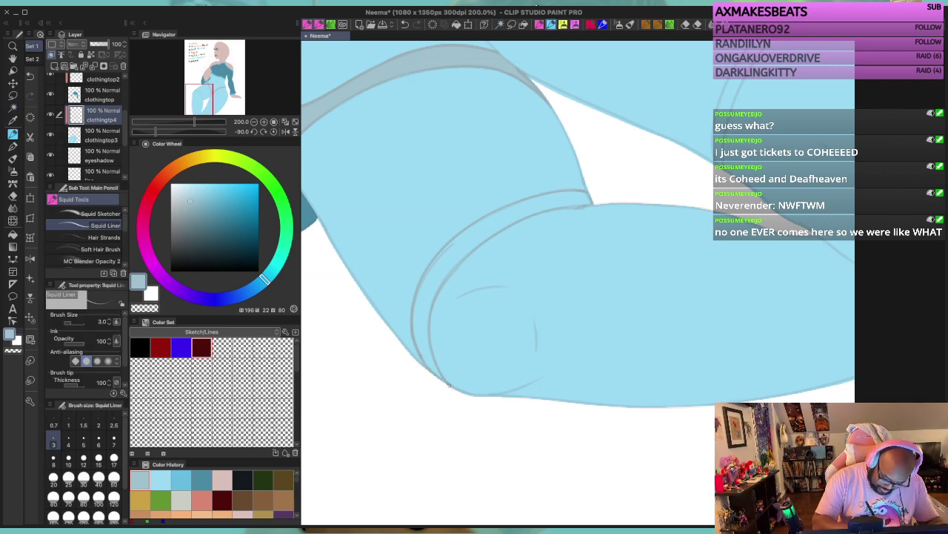
{"action": "key", "text": "w"}
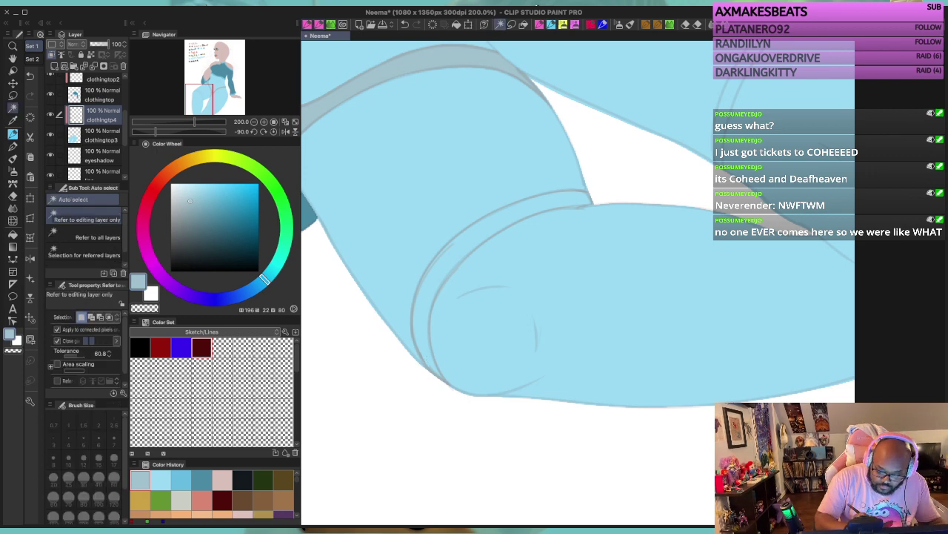
{"action": "left_click", "coordinate": [460, 247]}
{"action": "key", "text": "alt+Delete"}
{"action": "left_click", "coordinate": [416, 390]}
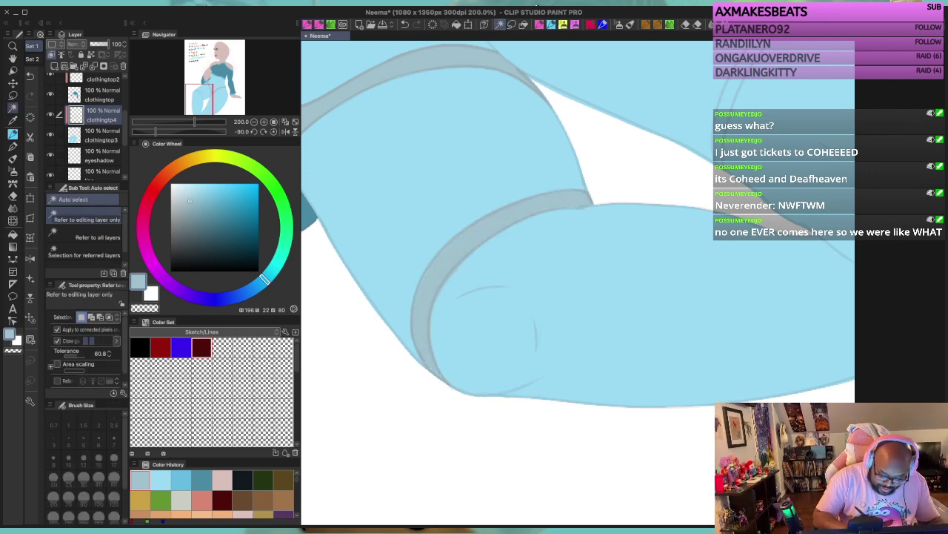
{"action": "left_click", "coordinate": [458, 243]}
{"action": "left_click", "coordinate": [555, 402]}
{"action": "key", "text": "ctrl+d"}
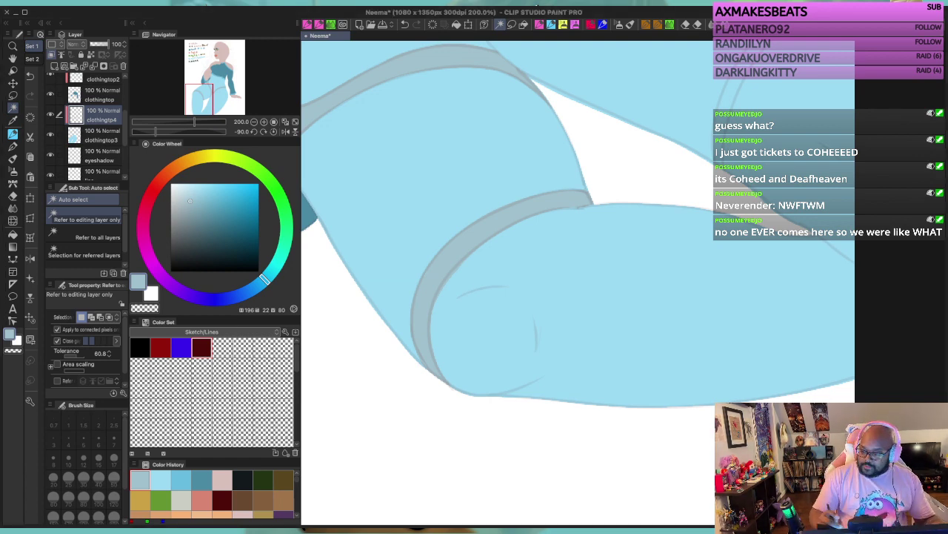
Step: Trace the lower and upper edges of the matching band above the other knee in greyish blue on clothingtp4
{"action": "key", "text": "asciicircum"}
{"action": "key", "text": "asciicircum"}
{"action": "key", "text": "asciicircum"}
{"action": "key", "text": "asciicircum"}
{"action": "key", "text": "asciicircum"}
{"action": "key", "text": "asciicircum"}
{"action": "key", "text": "asciicircum"}
{"action": "key", "text": "asciicircum"}
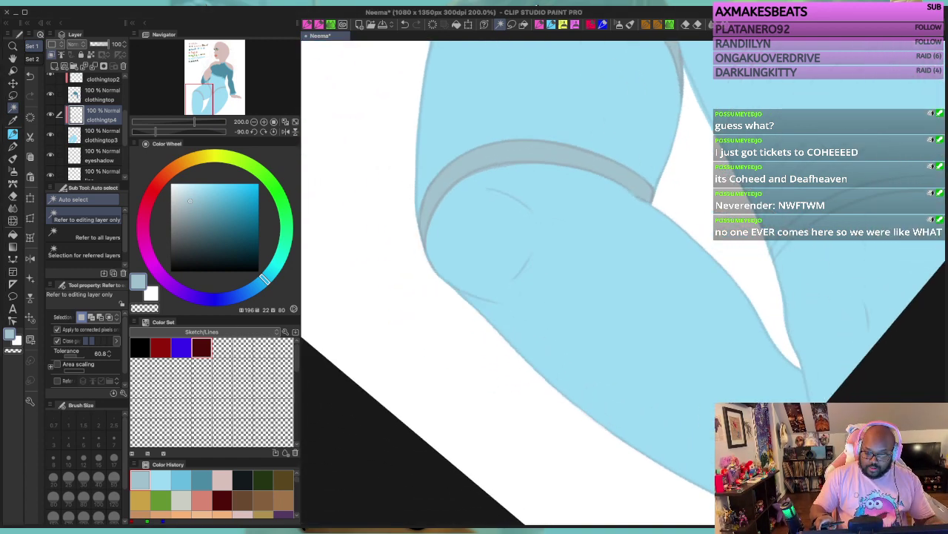
{"action": "key", "text": "minus"}
{"action": "key", "text": "minus"}
{"action": "key", "text": "minus"}
{"action": "left_click_drag", "start_coordinate": [615, 259], "coordinate": [394, 259]}
{"action": "key", "text": "p"}
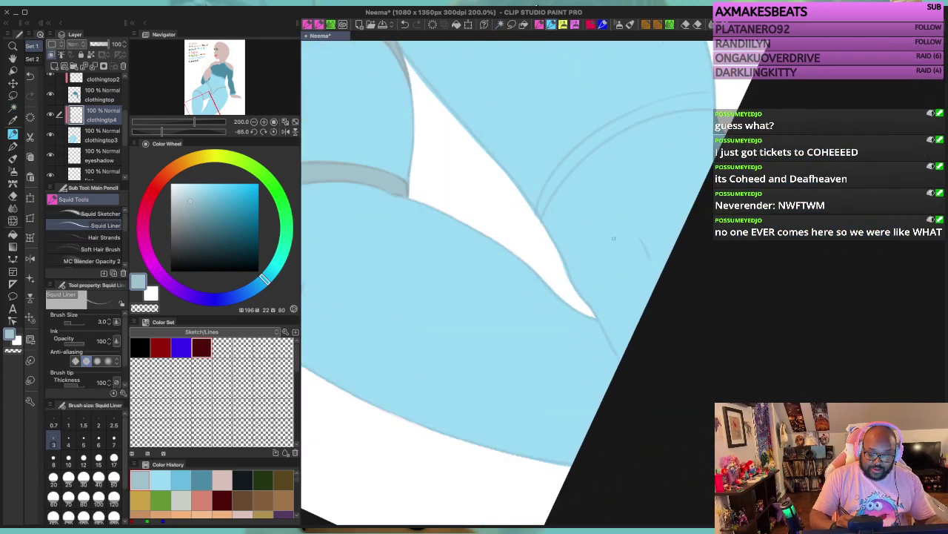
{"action": "mouse_move", "coordinate": [566, 198]}
{"action": "left_mouse_down"}
{"action": "mouse_move", "coordinate": [468, 290]}
{"action": "mouse_move", "coordinate": [528, 228]}
{"action": "left_mouse_up"}
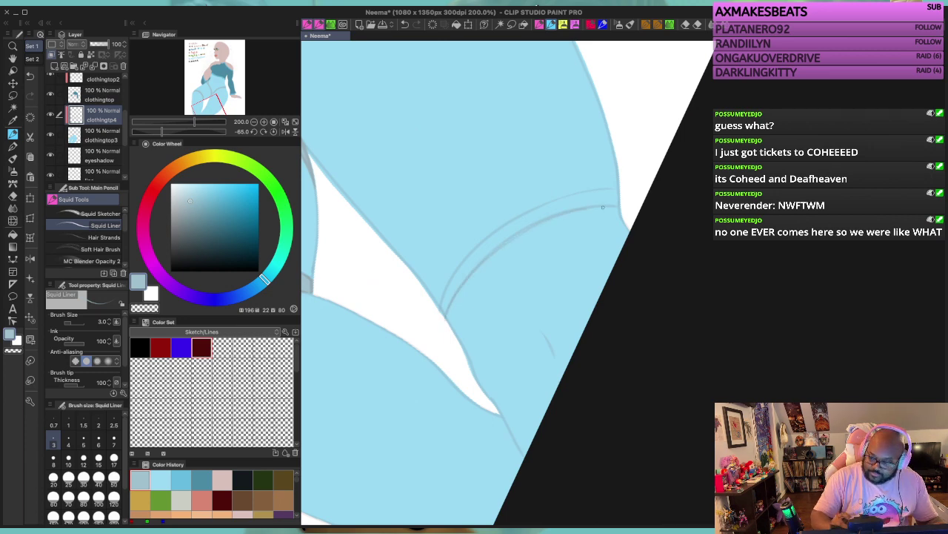
{"action": "key", "text": "ctrl+z"}
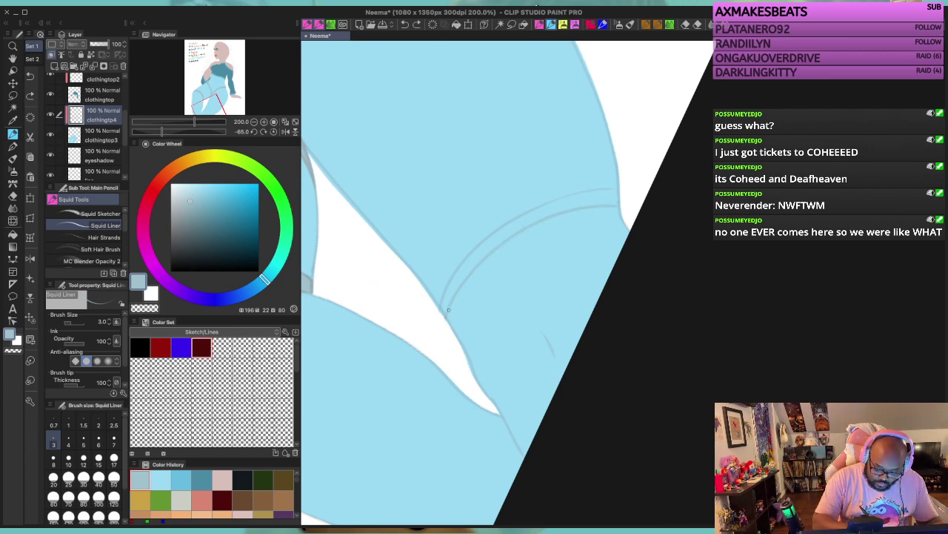
{"action": "mouse_move", "coordinate": [485, 258]}
{"action": "left_mouse_down"}
{"action": "mouse_move", "coordinate": [556, 215]}
{"action": "mouse_move", "coordinate": [612, 206]}
{"action": "left_mouse_up"}
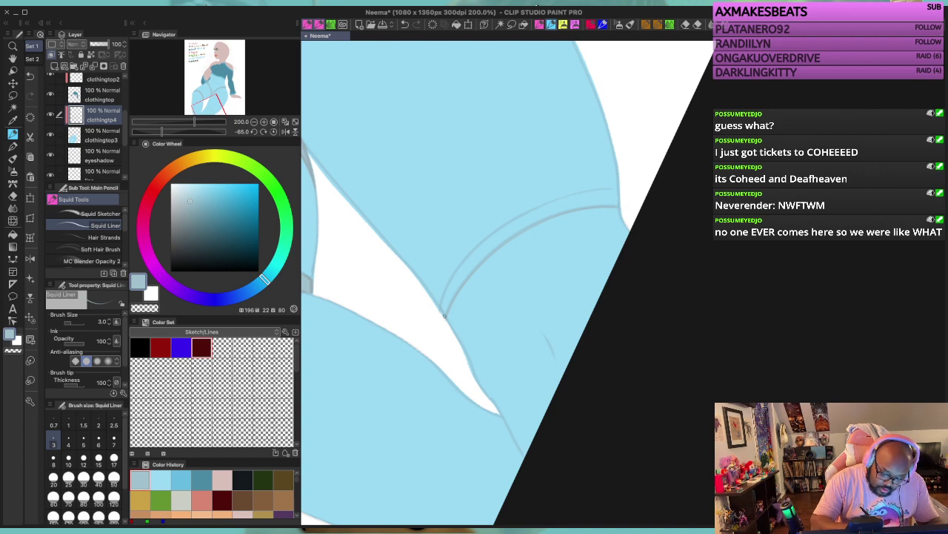
{"action": "mouse_move", "coordinate": [458, 268]}
{"action": "left_mouse_down"}
{"action": "mouse_move", "coordinate": [520, 215]}
{"action": "mouse_move", "coordinate": [619, 190]}
{"action": "left_mouse_up"}
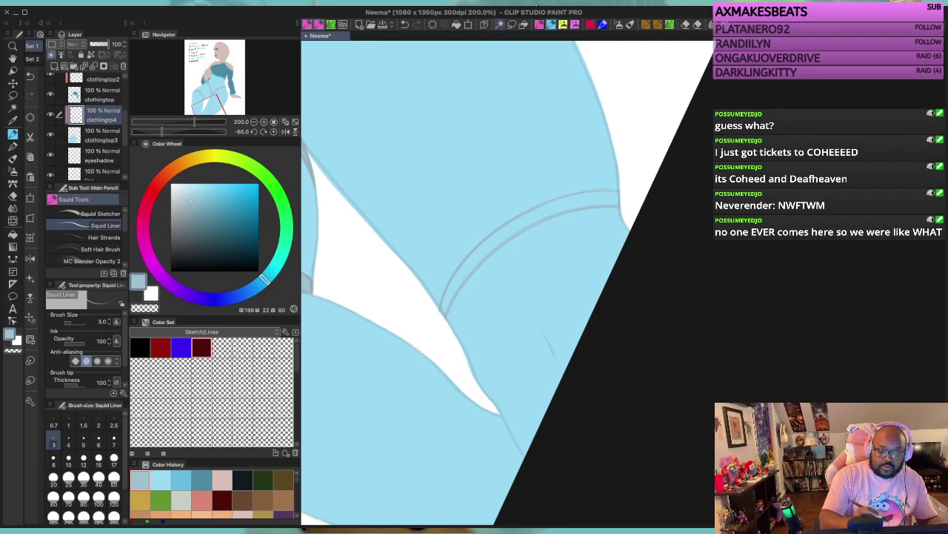
Step: Auto-select the inside of the other knee's band, fill it with greyish blue, and deselect
{"action": "left_click", "coordinate": [500, 25]}
{"action": "left_click", "coordinate": [491, 244]}
{"action": "left_click", "coordinate": [583, 378]}
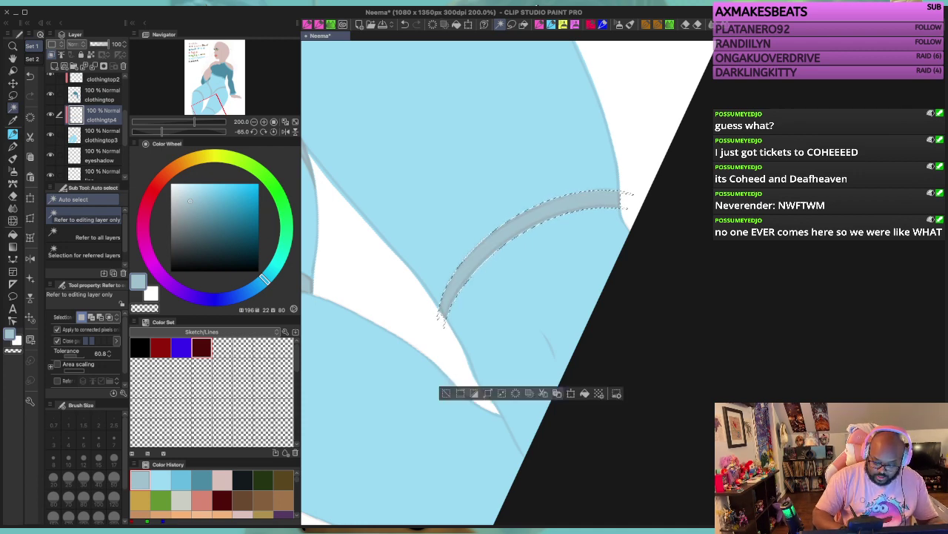
{"action": "key", "text": "ctrl+d"}
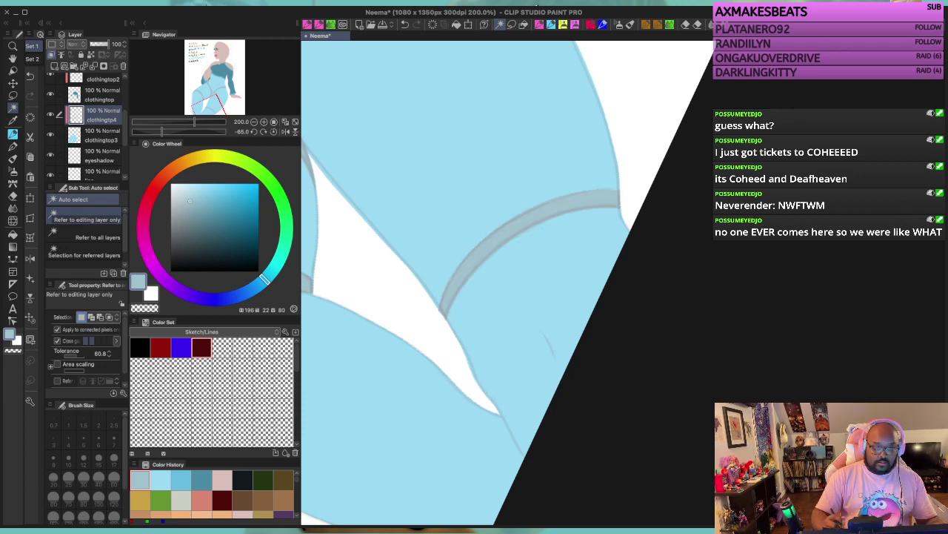
Step: Examine the leggings' hip and knee bands up close and against the whole figure
{"action": "key", "text": "asciicircum"}
{"action": "key", "text": "asciicircum"}
{"action": "key", "text": "asciicircum"}
{"action": "key", "text": "asciicircum"}
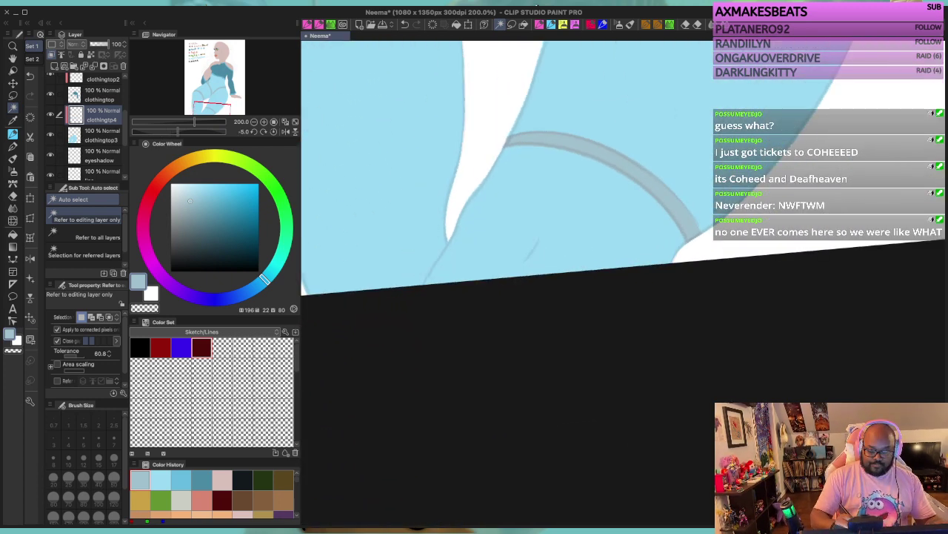
{"action": "left_click_drag", "start_coordinate": [526, 66], "coordinate": [495, 508]}
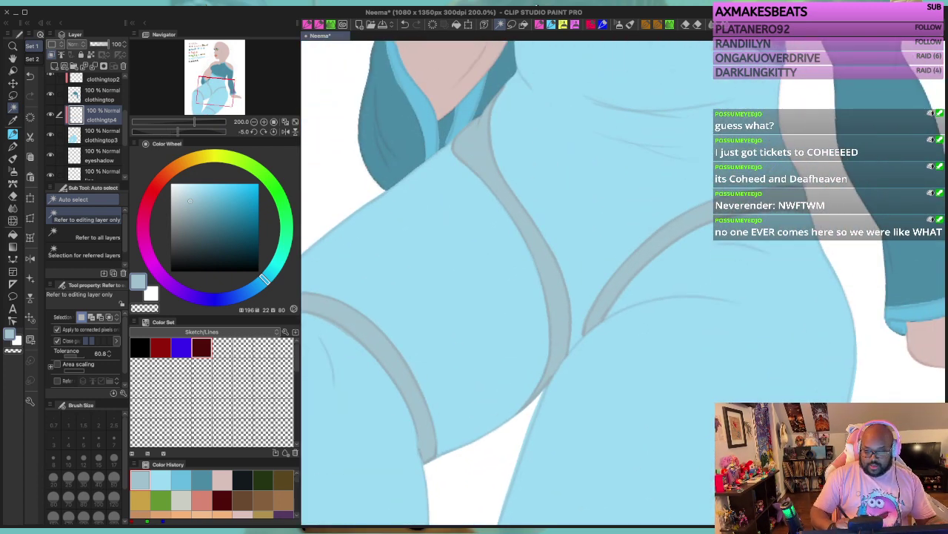
{"action": "scroll", "coordinate": [623, 281], "scroll_direction": "up", "scroll_amount": 5}
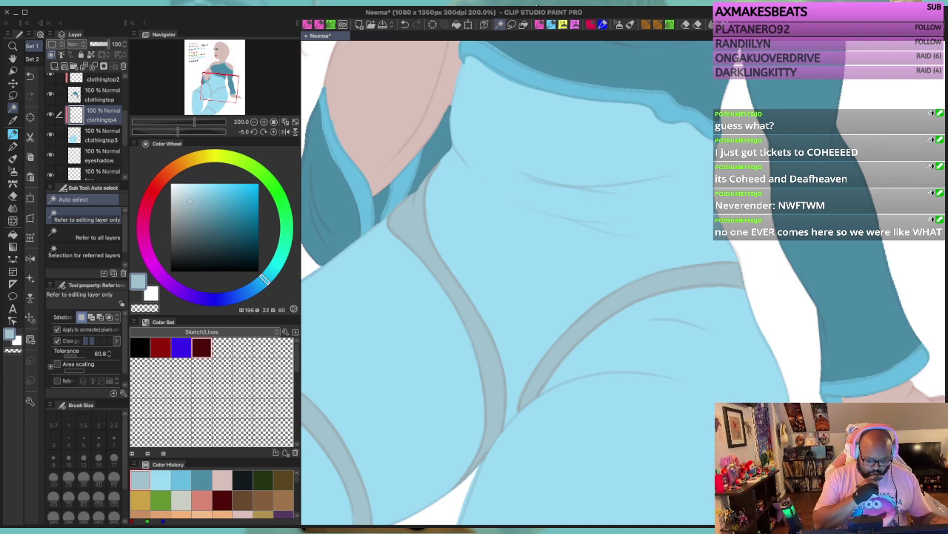
{"action": "scroll", "coordinate": [622, 404], "scroll_direction": "down", "scroll_amount": 2}
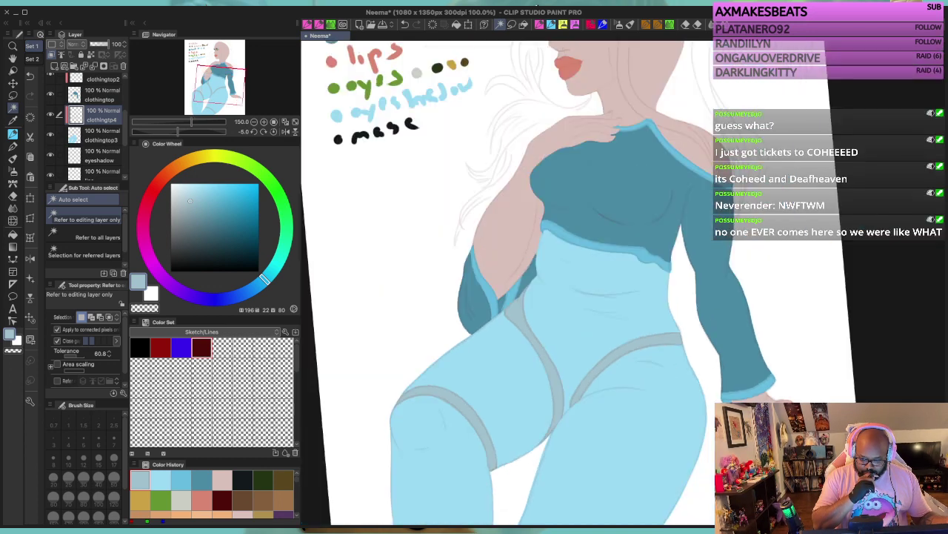
{"action": "scroll", "coordinate": [622, 404], "scroll_direction": "down", "scroll_amount": 1}
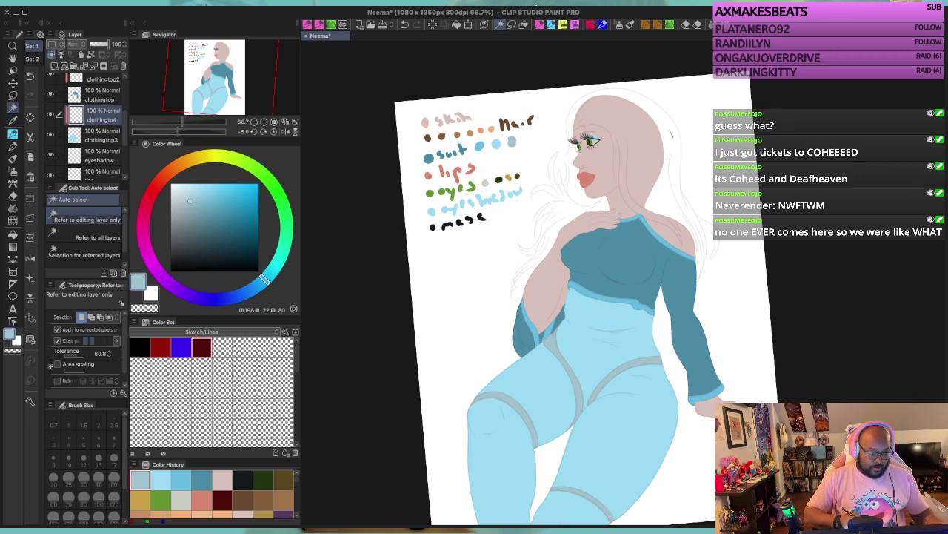
Step: Sample the coral colour from the lips swatch and add a layer named nails directly above the skin layer
{"action": "key", "text": "i"}
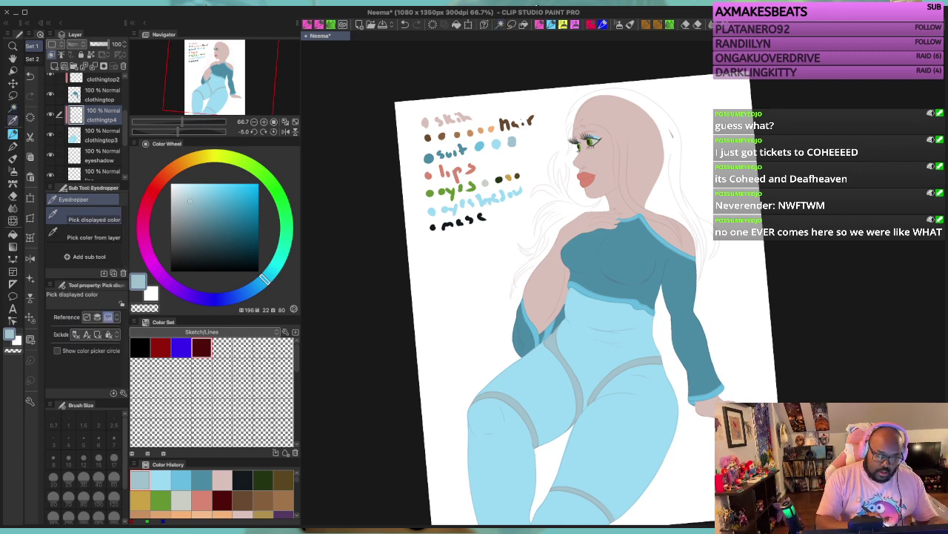
{"action": "left_click", "coordinate": [429, 175]}
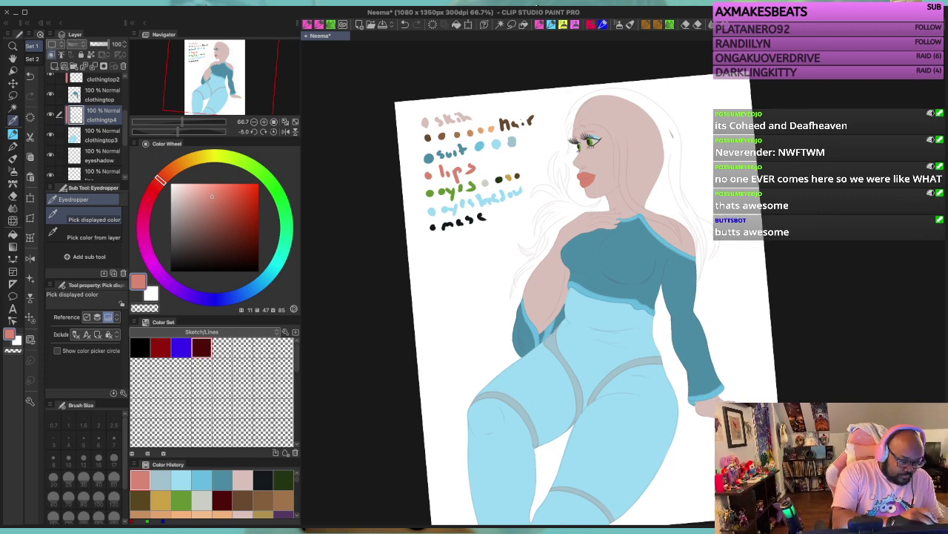
{"action": "scroll", "coordinate": [85, 126], "scroll_direction": "down", "scroll_amount": 2}
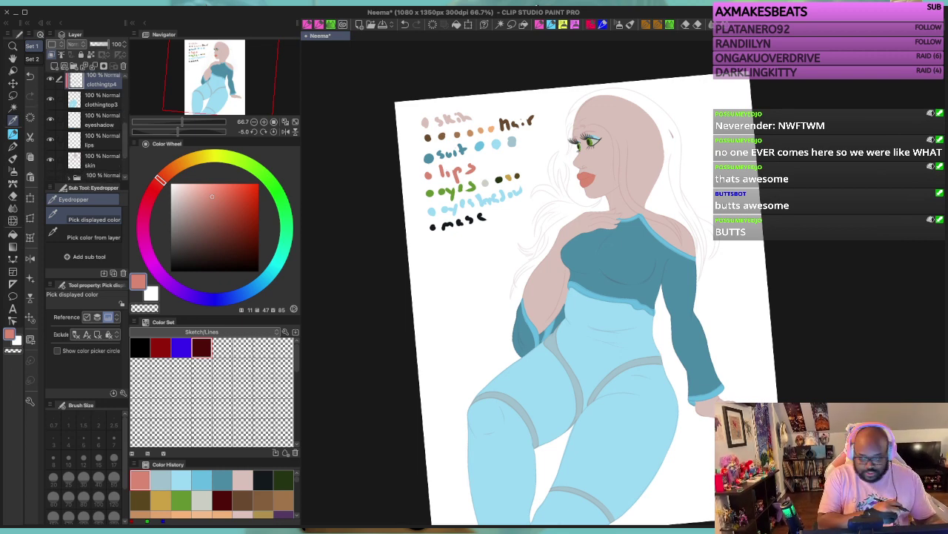
{"action": "scroll", "coordinate": [93, 126], "scroll_direction": "down", "scroll_amount": 2}
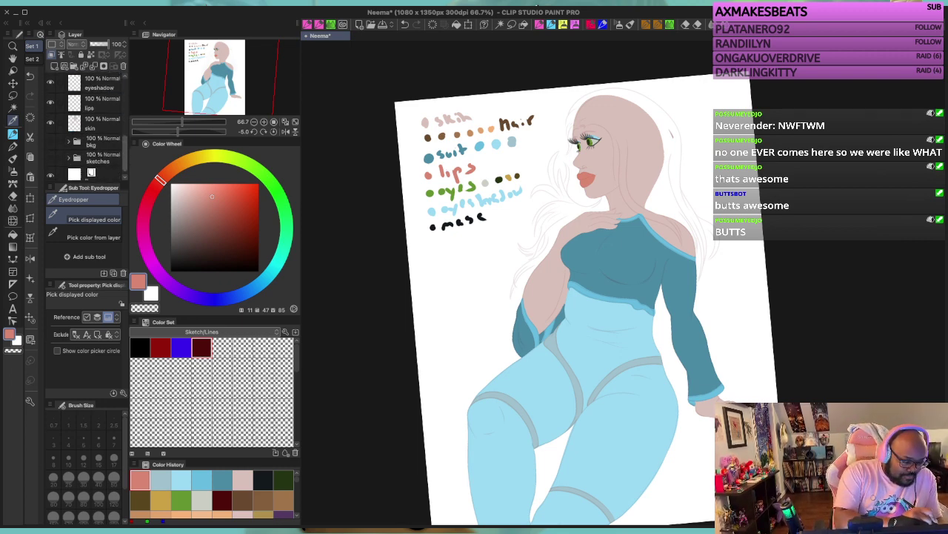
{"action": "scroll", "coordinate": [92, 126], "scroll_direction": "up", "scroll_amount": 2}
{"action": "left_click", "coordinate": [101, 152]}
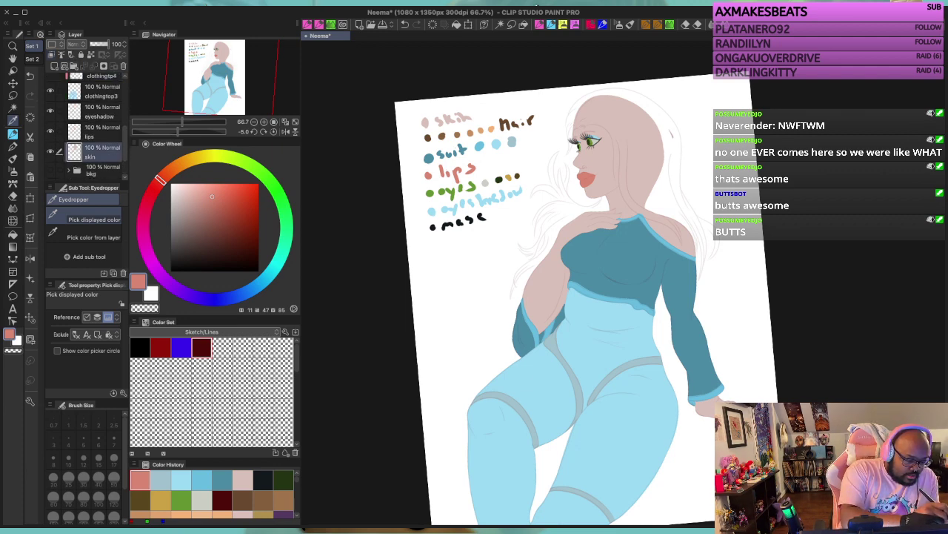
{"action": "key", "text": "alt+bracketright"}
{"action": "key", "text": "alt+bracketright"}
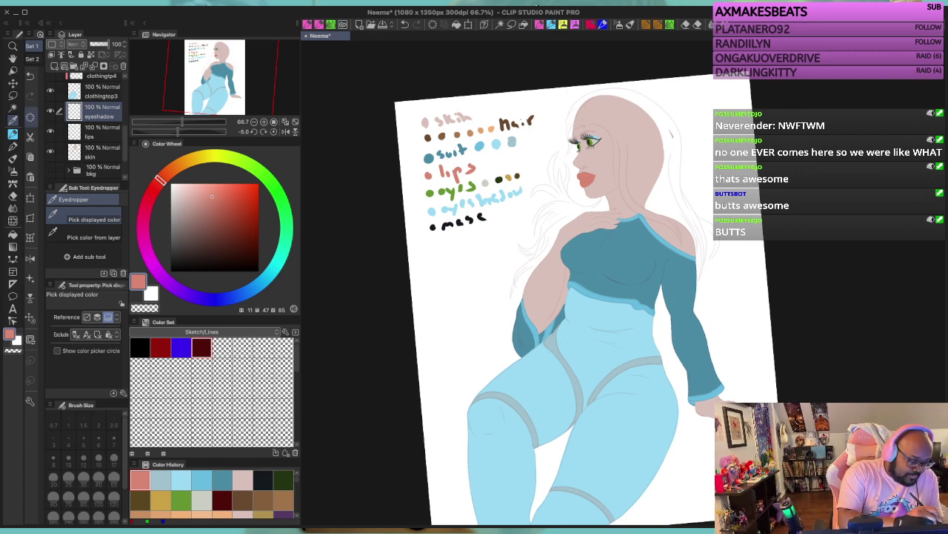
{"action": "key", "text": "alt+bracketleft"}
{"action": "key", "text": "alt+bracketleft"}
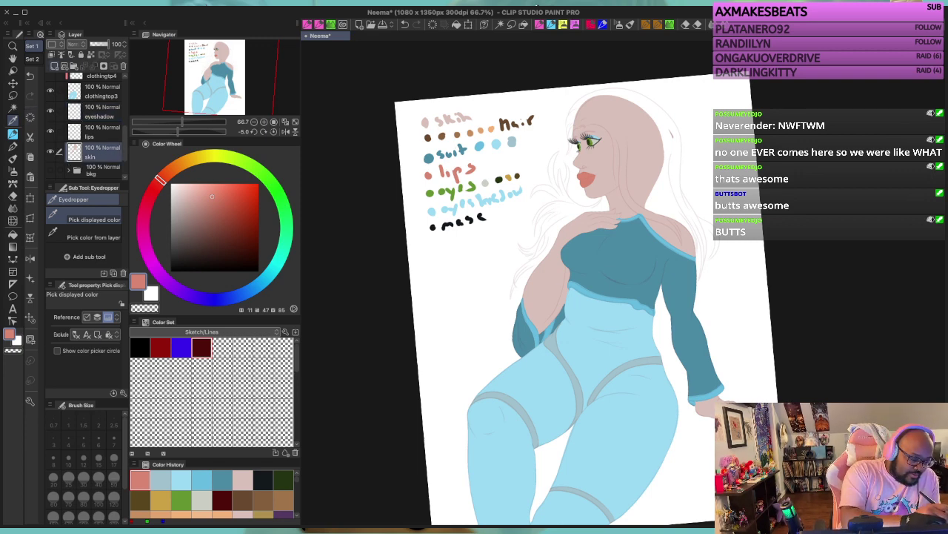
{"action": "key", "text": "ctrl+shift+n"}
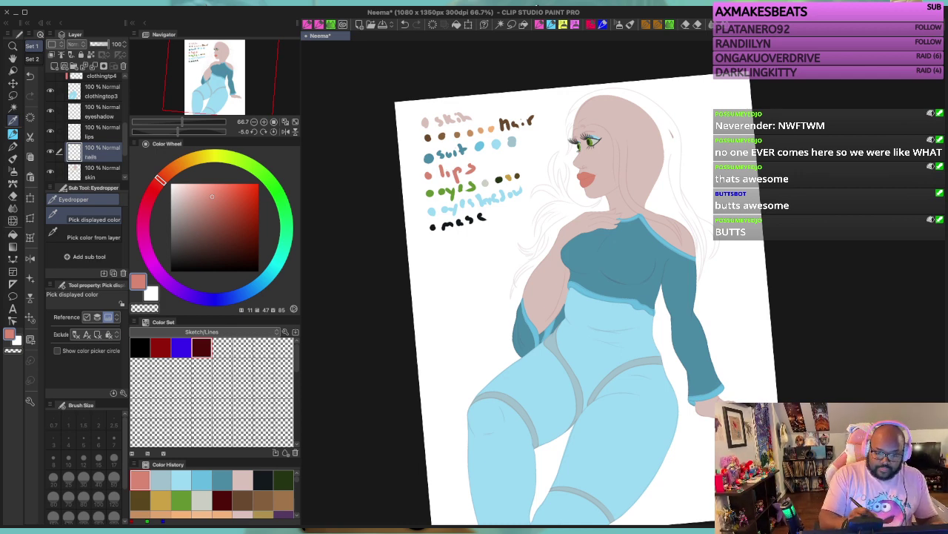
Step: Outline the thumbnail and the fingertip nail on the resting hand in coral with the Squid Liner at size 3
{"action": "key", "text": "p"}
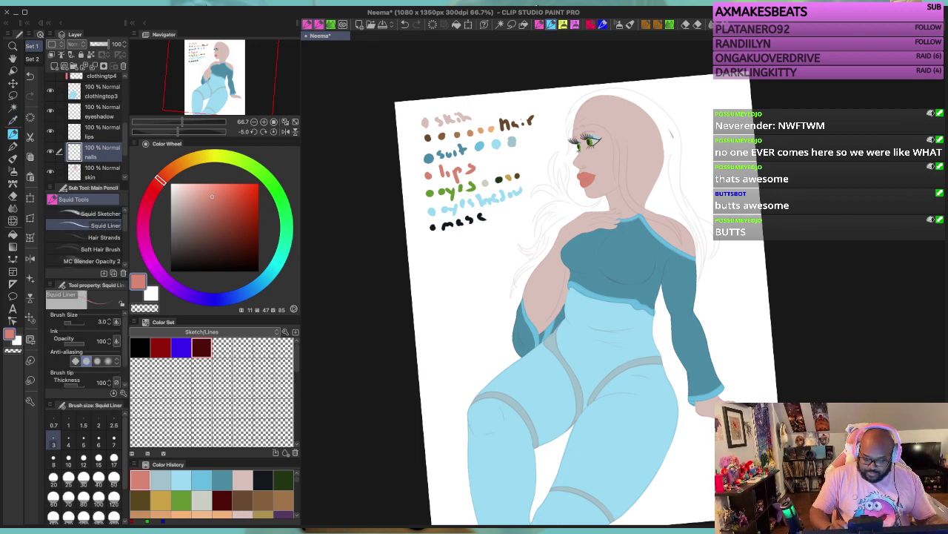
{"action": "left_click_drag", "start_coordinate": [815, 360], "coordinate": [753, 320]}
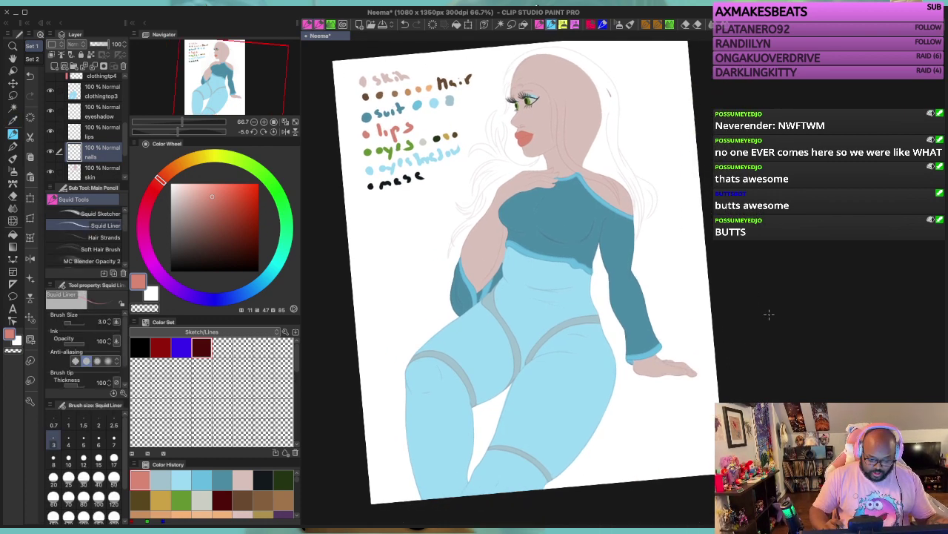
{"action": "scroll", "coordinate": [692, 360], "scroll_direction": "down", "scroll_amount": 3}
{"action": "scroll", "coordinate": [692, 360], "scroll_direction": "up", "scroll_amount": 10}
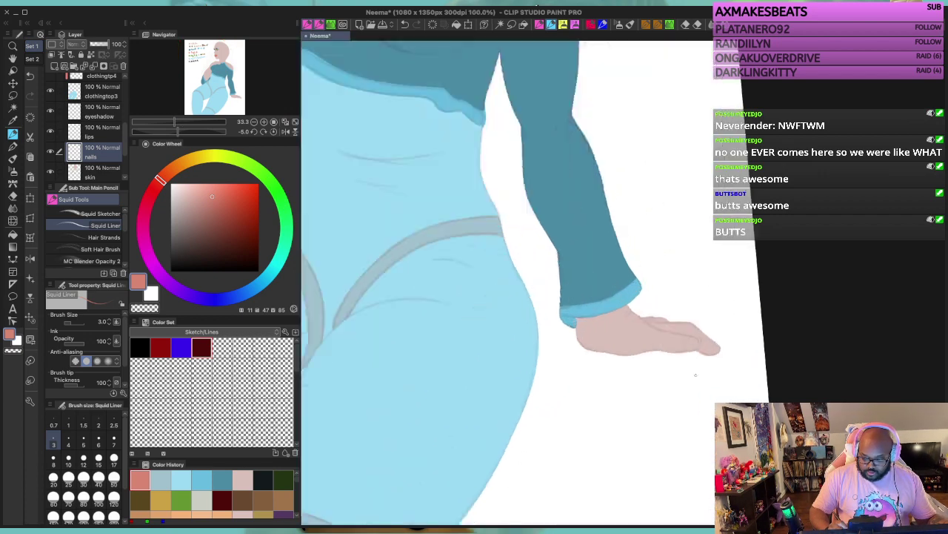
{"action": "scroll", "coordinate": [691, 360], "scroll_direction": "down", "scroll_amount": 3}
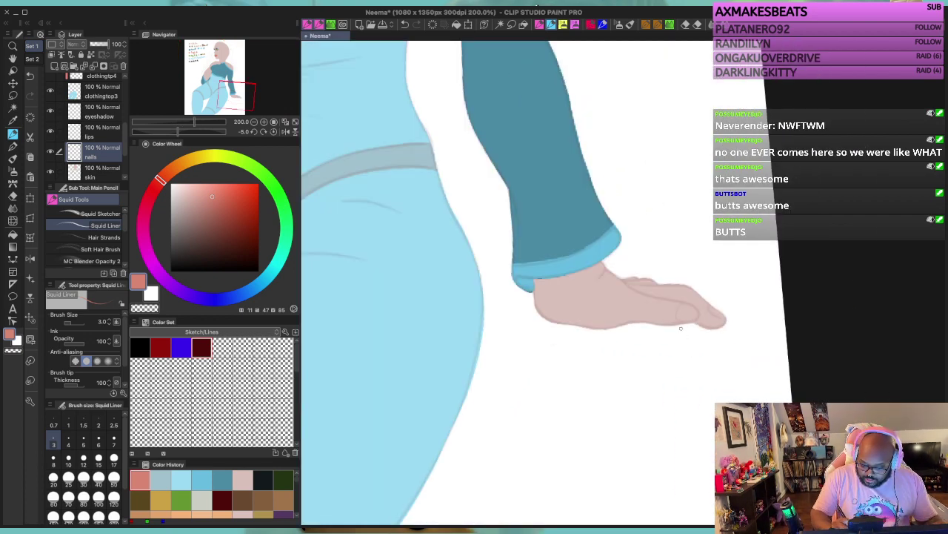
{"action": "key", "text": "minus"}
{"action": "key", "text": "minus"}
{"action": "key", "text": "minus"}
{"action": "key", "text": "minus"}
{"action": "key", "text": "minus"}
{"action": "key", "text": "minus"}
{"action": "key", "text": "minus"}
{"action": "key", "text": "minus"}
{"action": "key", "text": "minus"}
{"action": "key", "text": "minus"}
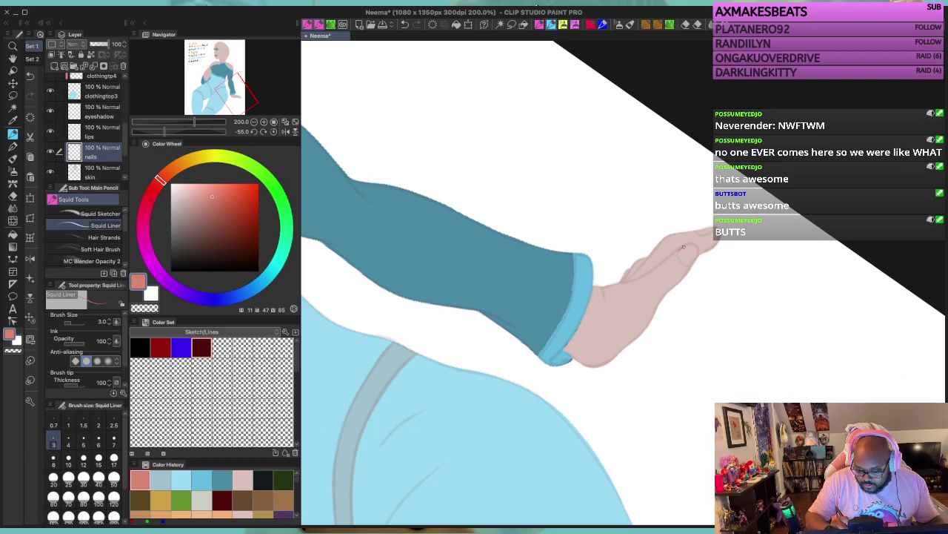
{"action": "mouse_move", "coordinate": [699, 253]}
{"action": "left_mouse_down"}
{"action": "mouse_move", "coordinate": [688, 267]}
{"action": "mouse_move", "coordinate": [677, 258]}
{"action": "mouse_move", "coordinate": [713, 228]}
{"action": "left_mouse_up"}
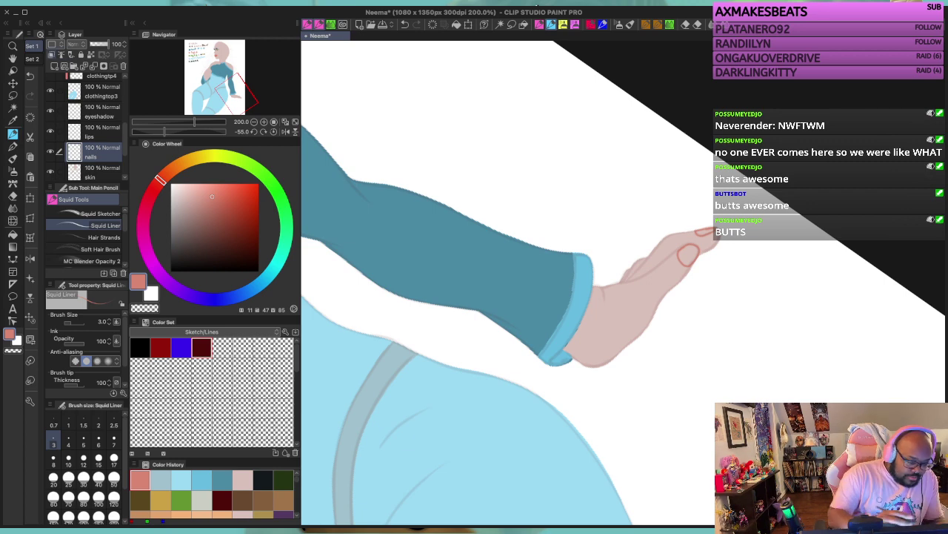
Step: Clip the nails layer to the skin layer and fill in the resting hand's nails in coral, enlarging the Squid Liner to size 6 for the thumbnail
{"action": "left_click", "coordinate": [51, 55]}
{"action": "left_click_drag", "start_coordinate": [713, 230], "coordinate": [699, 232]}
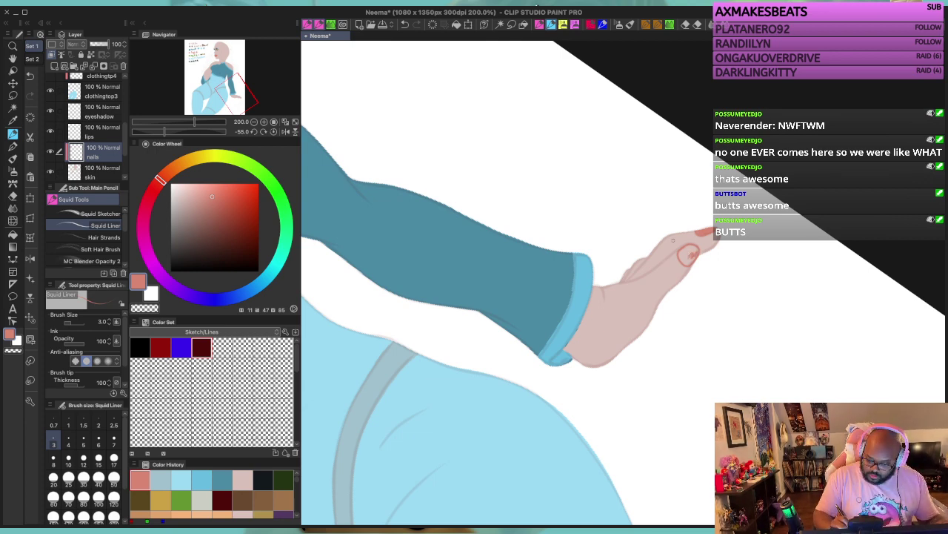
{"action": "key", "text": "bracketright"}
{"action": "key", "text": "bracketright"}
{"action": "key", "text": "bracketright"}
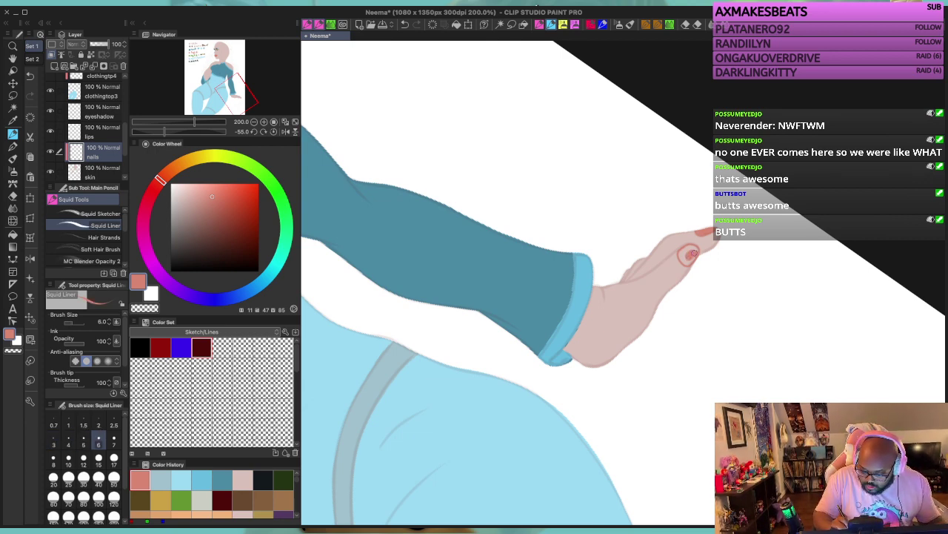
{"action": "mouse_move", "coordinate": [694, 253]}
{"action": "left_mouse_down"}
{"action": "mouse_move", "coordinate": [683, 252]}
{"action": "mouse_move", "coordinate": [695, 253]}
{"action": "mouse_move", "coordinate": [689, 263]}
{"action": "mouse_move", "coordinate": [682, 250]}
{"action": "mouse_move", "coordinate": [686, 260]}
{"action": "left_mouse_up"}
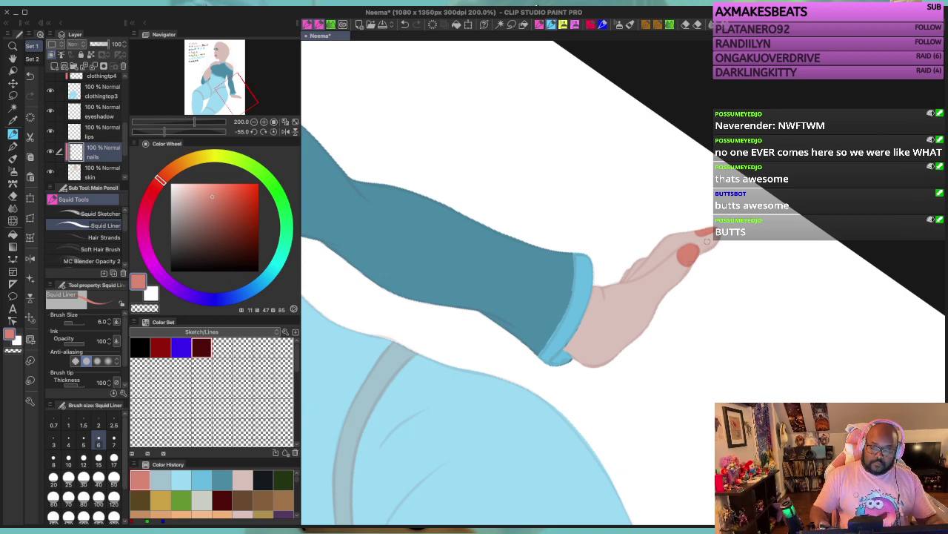
Step: Paint the four fingernails of the hand on the chest in coral with the Squid Liner at size 2.5
{"action": "key", "text": "asciicircum"}
{"action": "key", "text": "asciicircum"}
{"action": "key", "text": "asciicircum"}
{"action": "key", "text": "asciicircum"}
{"action": "key", "text": "asciicircum"}
{"action": "key", "text": "asciicircum"}
{"action": "key", "text": "asciicircum"}
{"action": "key", "text": "asciicircum"}
{"action": "scroll", "coordinate": [707, 241], "scroll_direction": "down", "scroll_amount": 3}
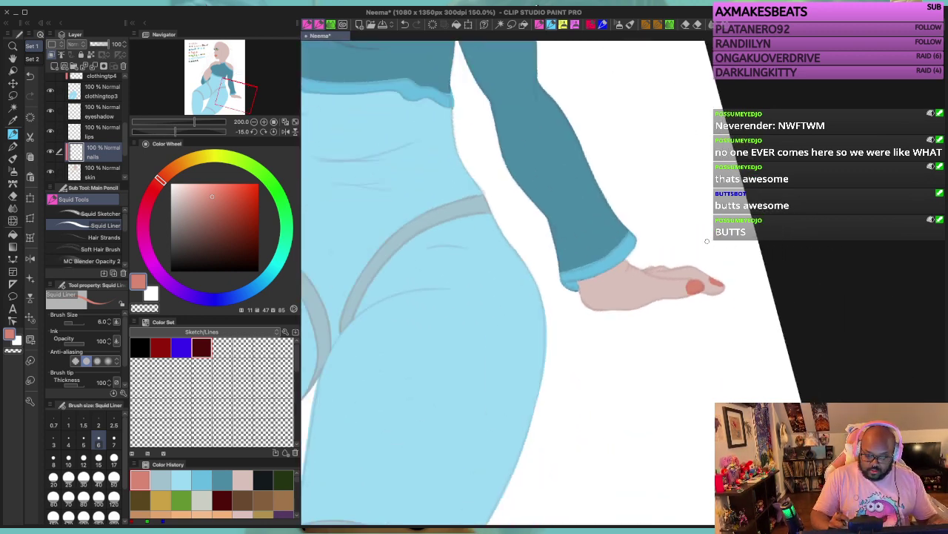
{"action": "left_click_drag", "start_coordinate": [577, 169], "coordinate": [607, 314]}
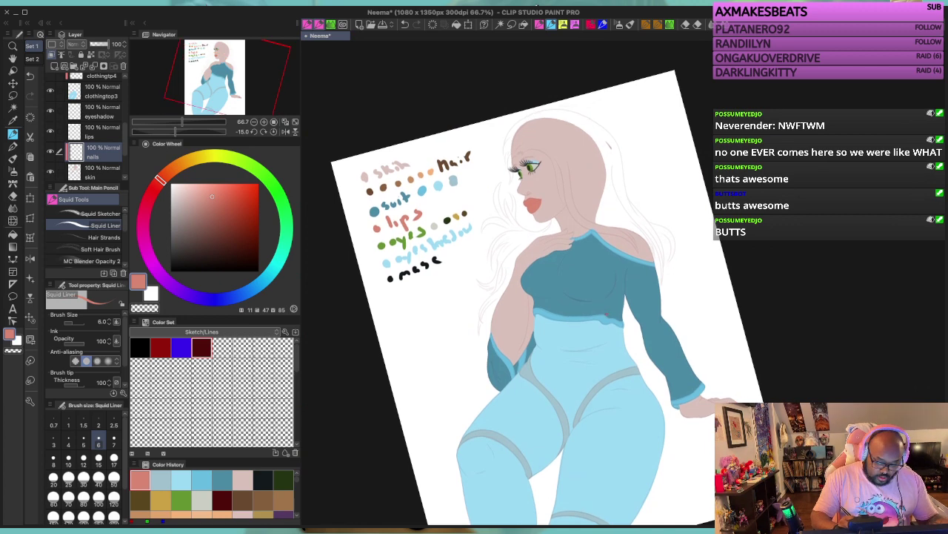
{"action": "scroll", "coordinate": [609, 257], "scroll_direction": "up", "scroll_amount": 5}
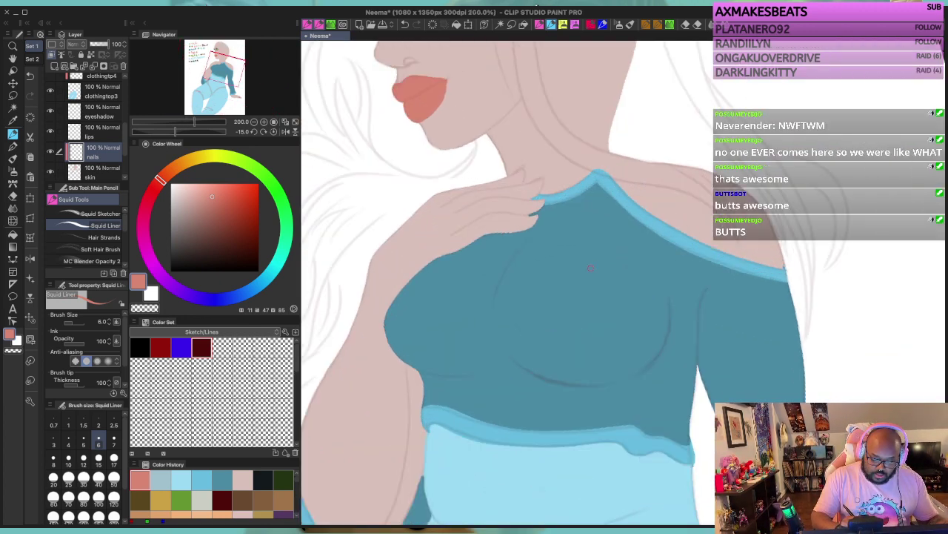
{"action": "scroll", "coordinate": [574, 250], "scroll_direction": "up", "scroll_amount": 3}
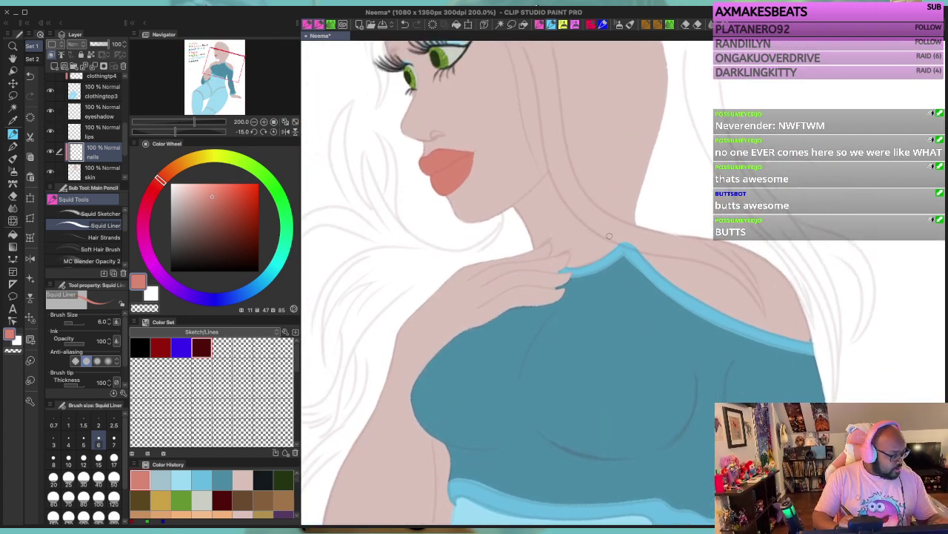
{"action": "scroll", "coordinate": [608, 241], "scroll_direction": "up", "scroll_amount": 3}
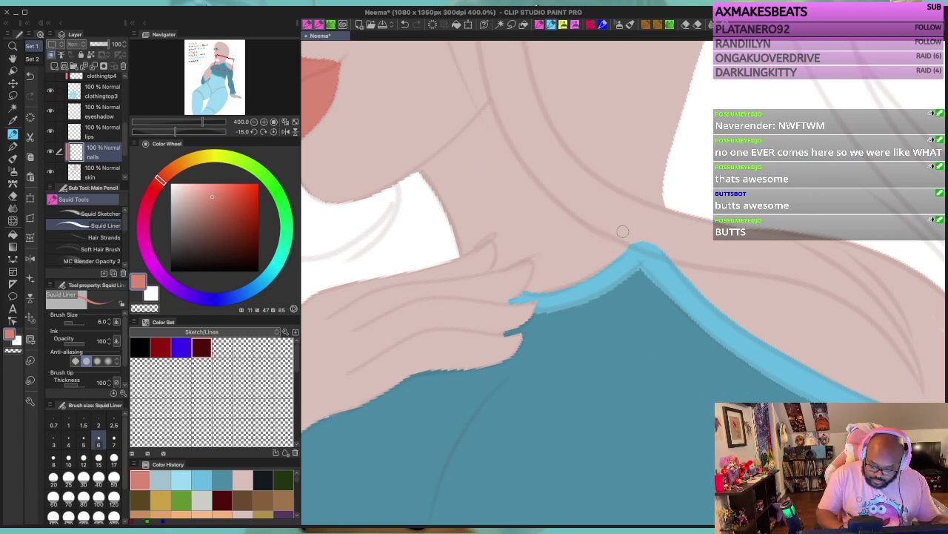
{"action": "key", "text": "bracketleft"}
{"action": "key", "text": "bracketleft"}
{"action": "key", "text": "bracketleft"}
{"action": "key", "text": "bracketleft"}
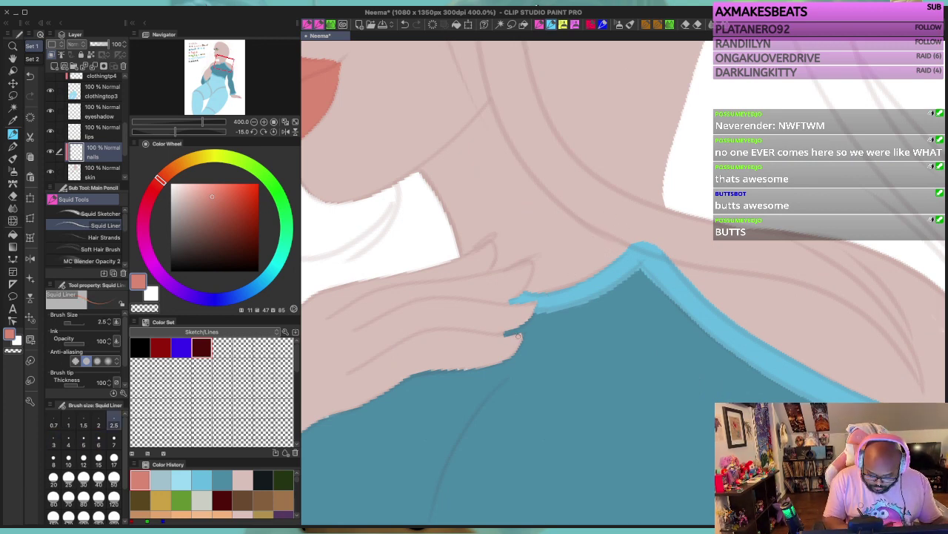
{"action": "mouse_move", "coordinate": [519, 335]}
{"action": "left_mouse_down"}
{"action": "mouse_move", "coordinate": [495, 337]}
{"action": "mouse_move", "coordinate": [512, 340]}
{"action": "left_mouse_up"}
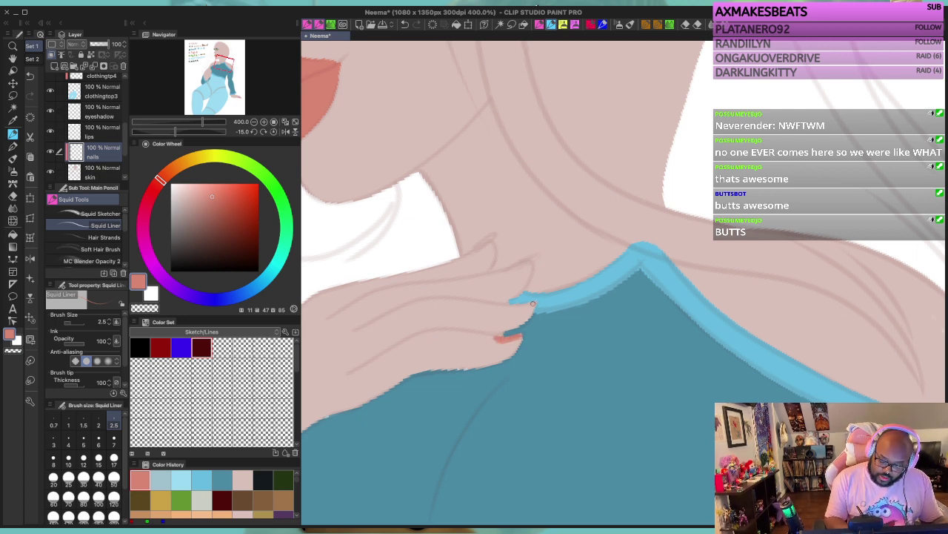
{"action": "mouse_move", "coordinate": [533, 303]}
{"action": "left_mouse_down"}
{"action": "mouse_move", "coordinate": [507, 308]}
{"action": "mouse_move", "coordinate": [529, 304]}
{"action": "left_mouse_up"}
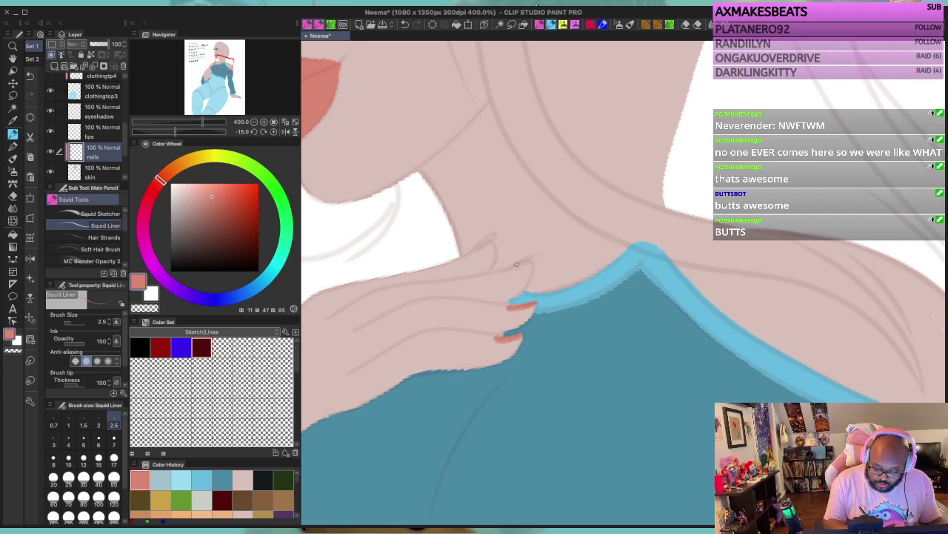
{"action": "mouse_move", "coordinate": [507, 269]}
{"action": "left_mouse_down"}
{"action": "mouse_move", "coordinate": [529, 259]}
{"action": "mouse_move", "coordinate": [495, 273]}
{"action": "mouse_move", "coordinate": [464, 257]}
{"action": "left_mouse_up"}
{"action": "left_click_drag", "start_coordinate": [493, 245], "coordinate": [476, 254]}
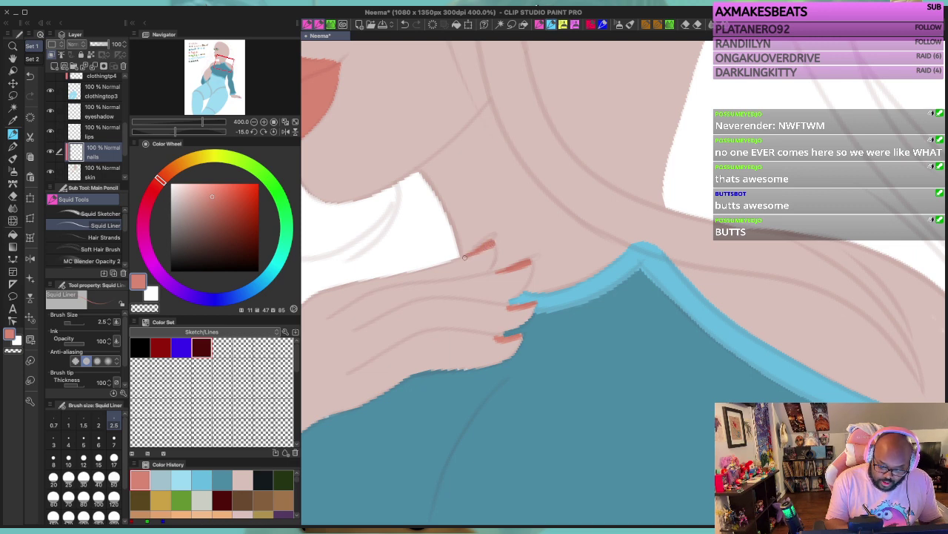
{"action": "left_click_drag", "start_coordinate": [464, 257], "coordinate": [491, 245]}
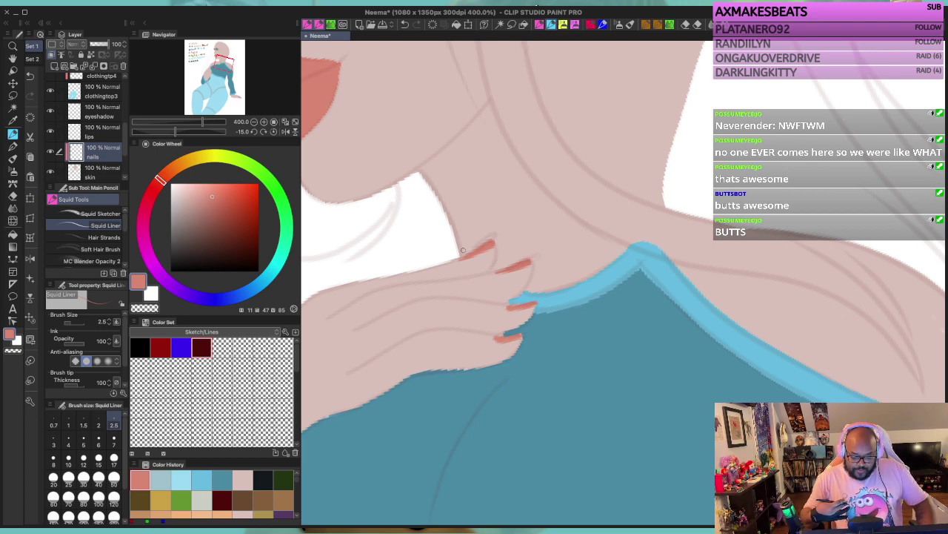
Step: Examine the coral nails up close and against the whole figure
{"action": "key", "text": "bracketleft"}
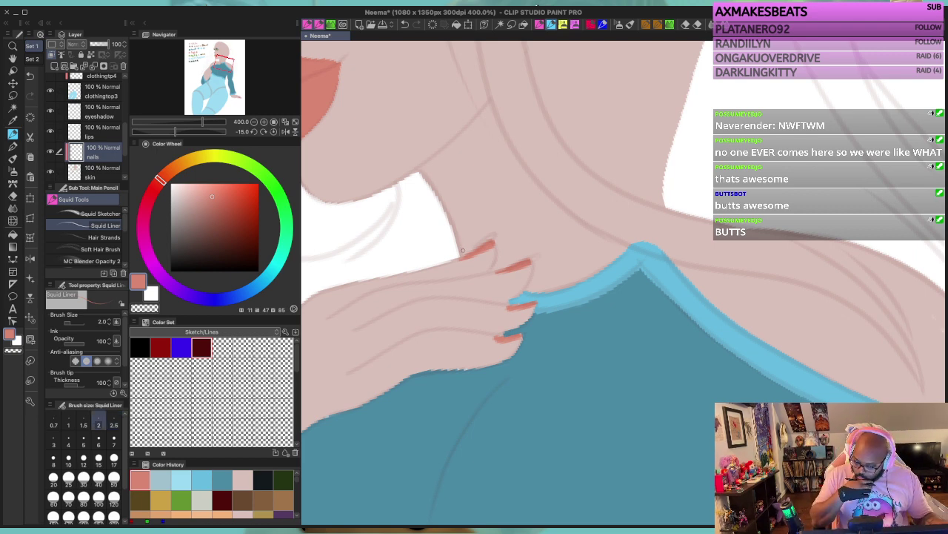
{"action": "key", "text": "bracketleft"}
{"action": "key", "text": "bracketright"}
{"action": "key", "text": "bracketright"}
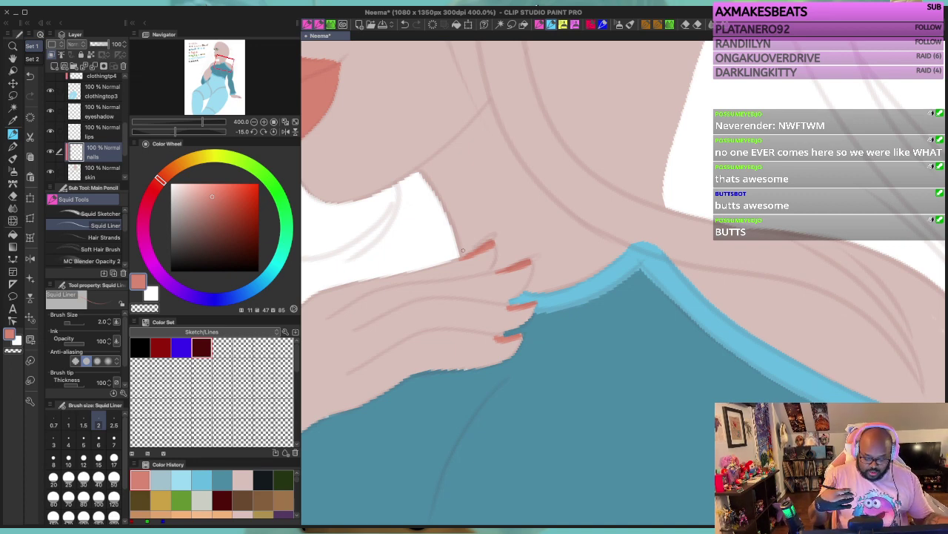
{"action": "scroll", "coordinate": [463, 251], "scroll_direction": "down", "scroll_amount": 3}
{"action": "scroll", "coordinate": [462, 250], "scroll_direction": "down", "scroll_amount": 3}
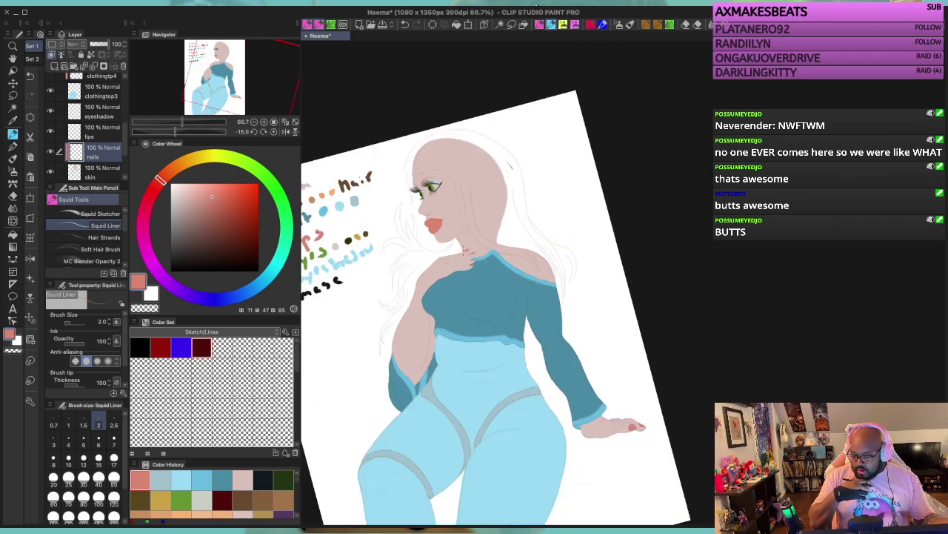
{"action": "left_click_drag", "start_coordinate": [490, 314], "coordinate": [585, 276]}
{"action": "key", "text": "asciicircum"}
{"action": "key", "text": "asciicircum"}
{"action": "key", "text": "asciicircum"}
{"action": "key", "text": "asciicircum"}
{"action": "key", "text": "asciicircum"}
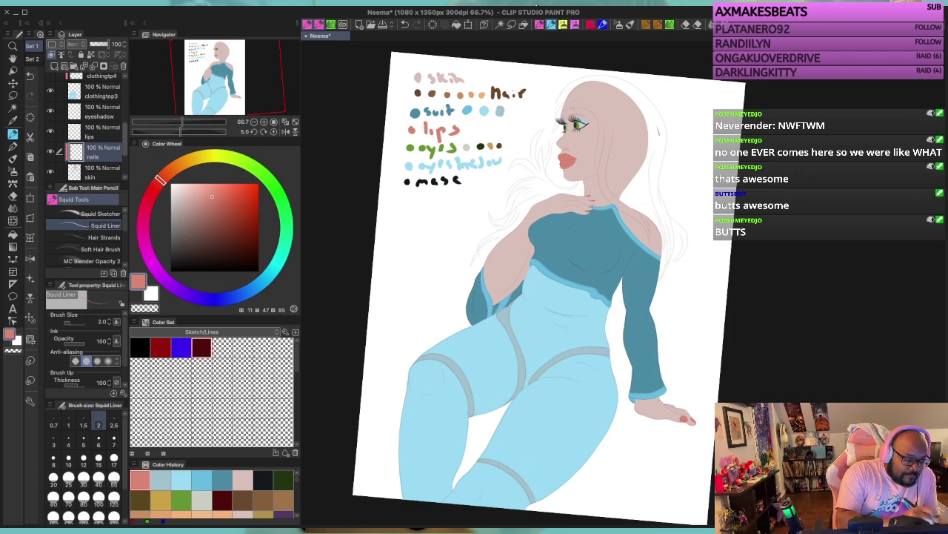
Step: Add a layer named hair dark directly above the clothingtop2 layer
{"action": "scroll", "coordinate": [89, 126], "scroll_direction": "up", "scroll_amount": 5}
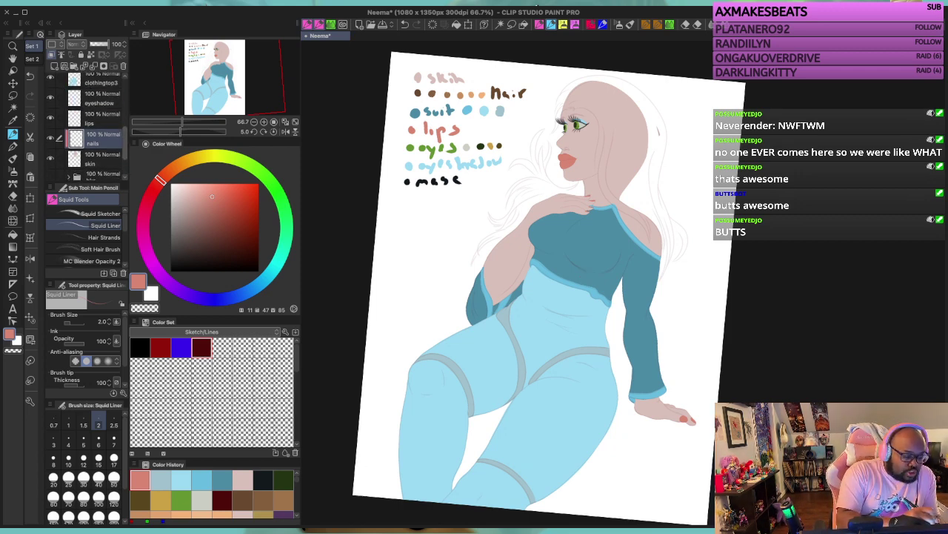
{"action": "scroll", "coordinate": [89, 126], "scroll_direction": "up", "scroll_amount": 2}
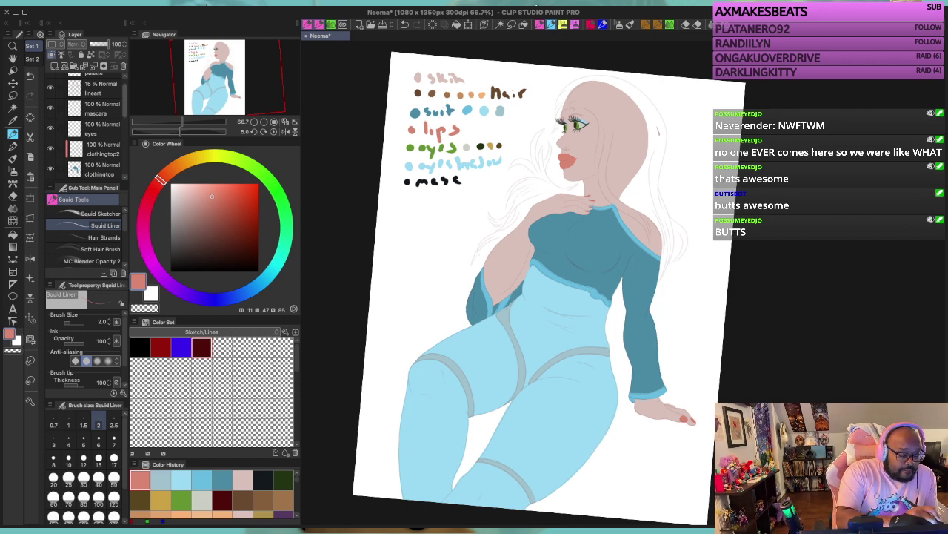
{"action": "scroll", "coordinate": [89, 126], "scroll_direction": "up", "scroll_amount": 1}
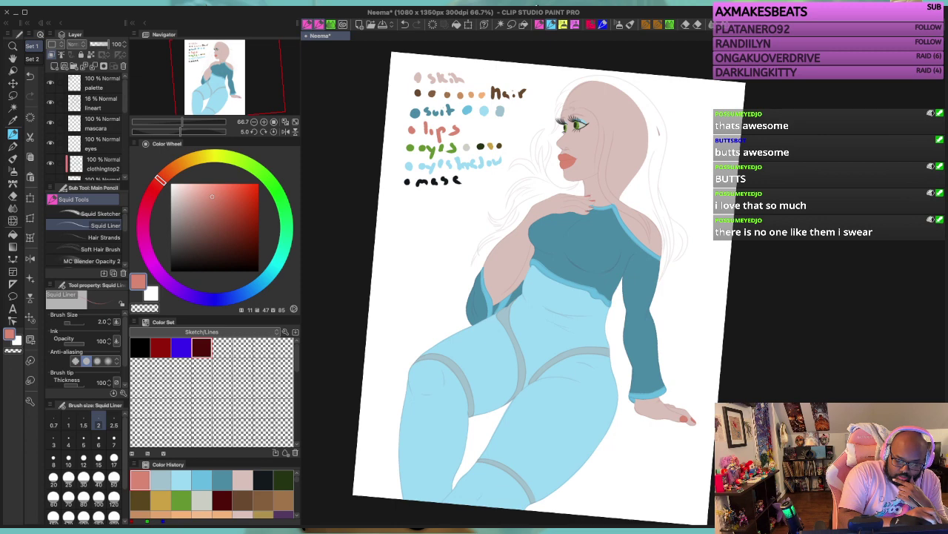
{"action": "left_click", "coordinate": [102, 164]}
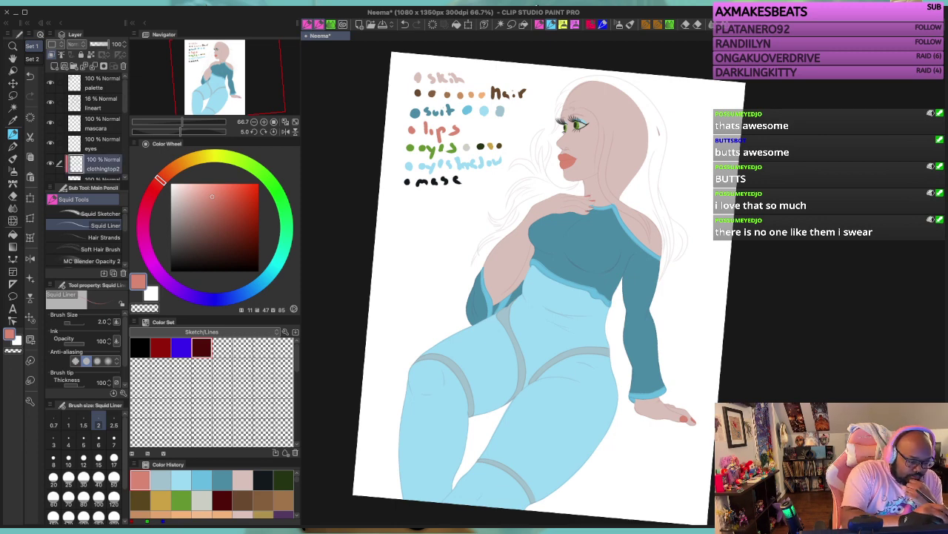
{"action": "left_click", "coordinate": [54, 66]}
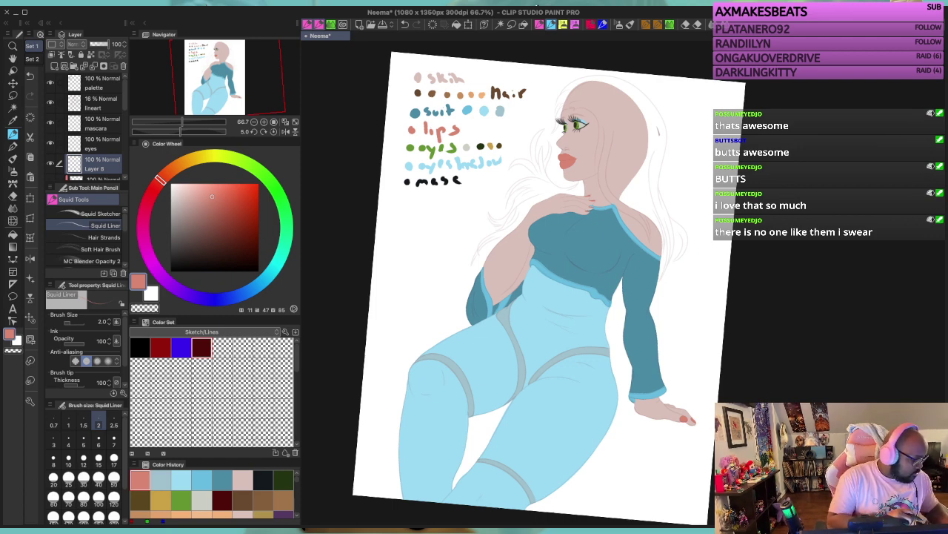
{"action": "type", "text": "hair dark"}
{"action": "key", "text": "Return"}
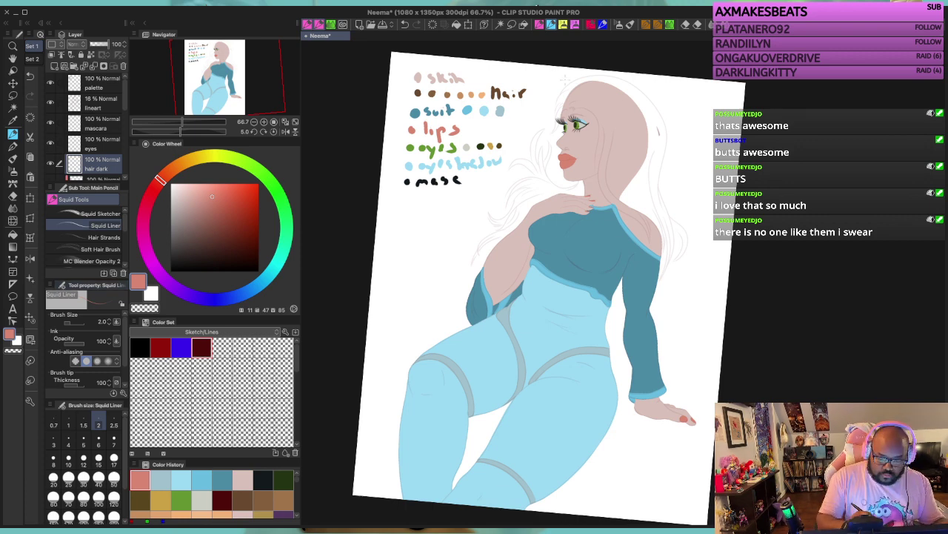
Step: Sample the first dark brown from the hair swatches and paint both eyebrows with the Hair Strands brush at size 3
{"action": "key", "text": "i"}
{"action": "left_click", "coordinate": [418, 93]}
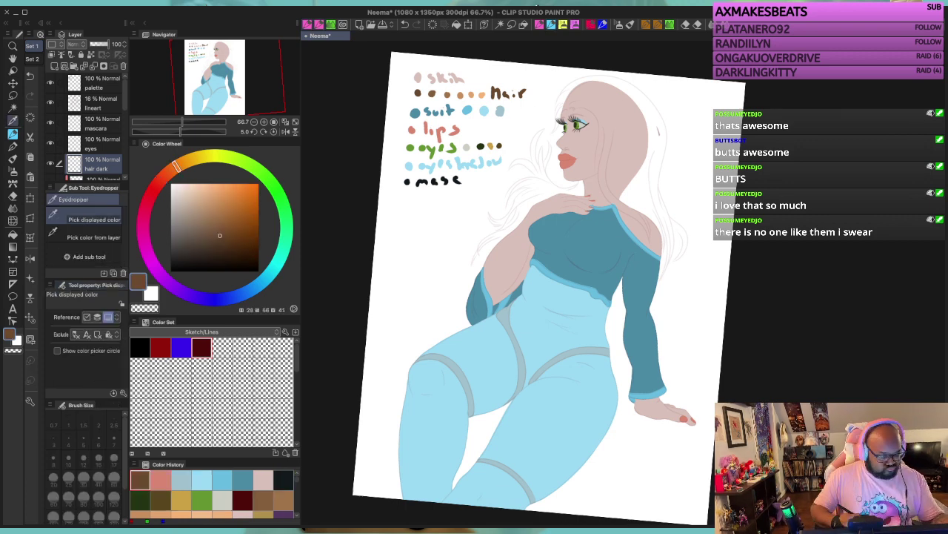
{"action": "key", "text": "p"}
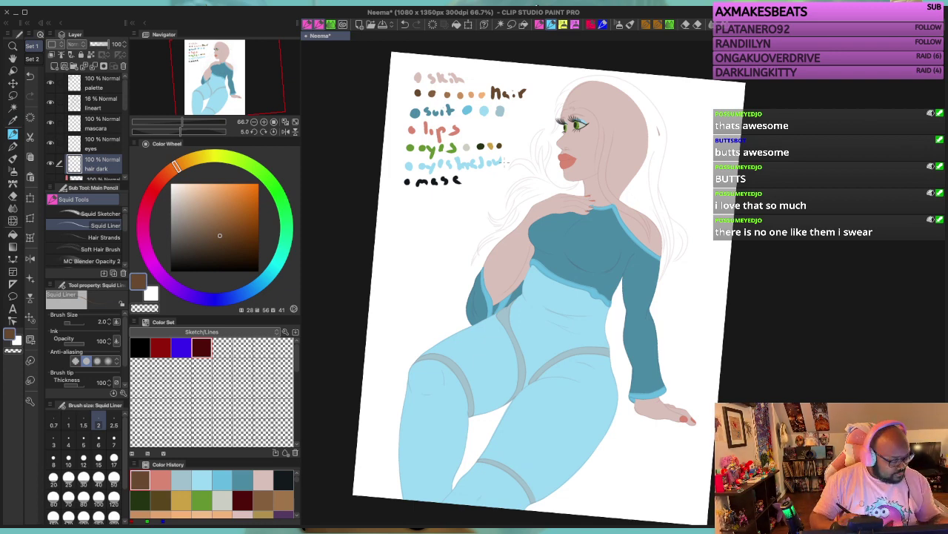
{"action": "scroll", "coordinate": [504, 163], "scroll_direction": "down", "scroll_amount": 1}
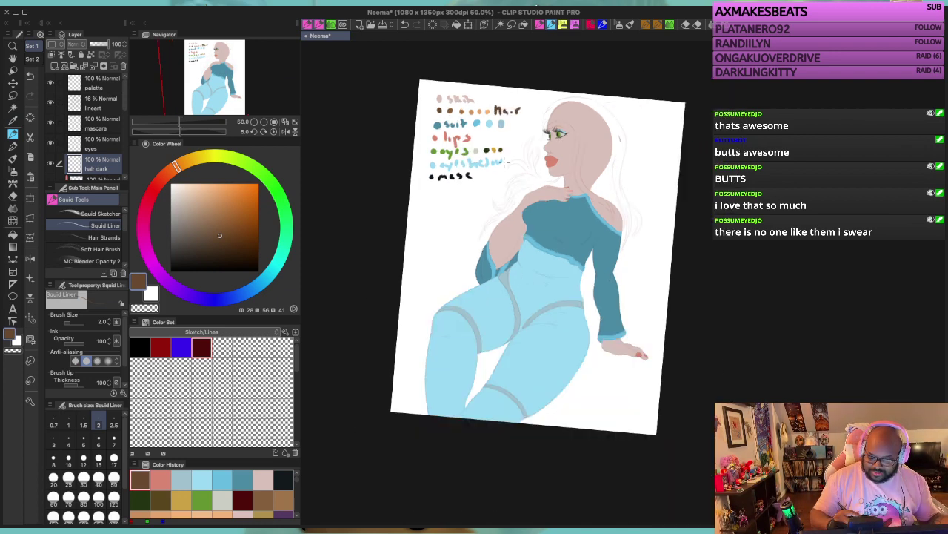
{"action": "scroll", "coordinate": [504, 162], "scroll_direction": "up", "scroll_amount": 2}
{"action": "scroll", "coordinate": [576, 275], "scroll_direction": "up", "scroll_amount": 2}
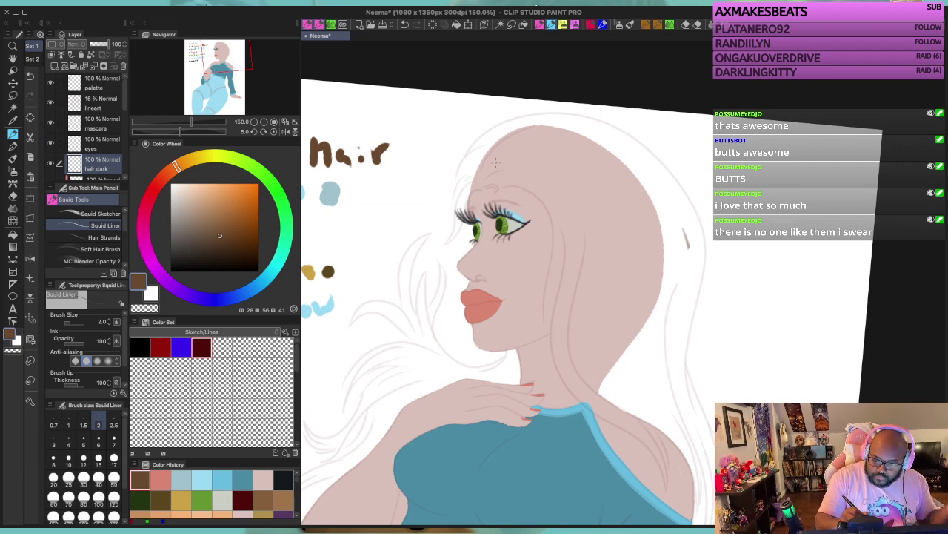
{"action": "left_click", "coordinate": [602, 24]}
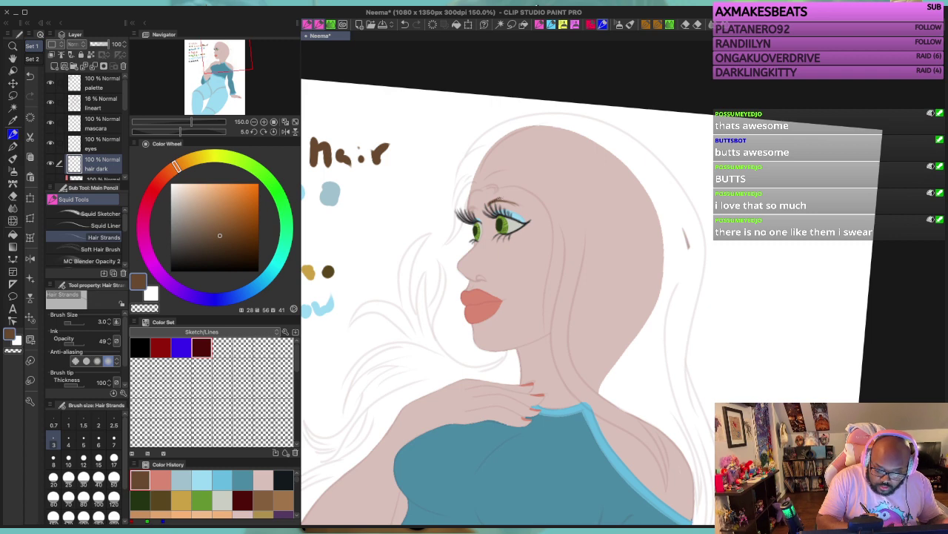
{"action": "left_click_drag", "start_coordinate": [499, 200], "coordinate": [513, 198]}
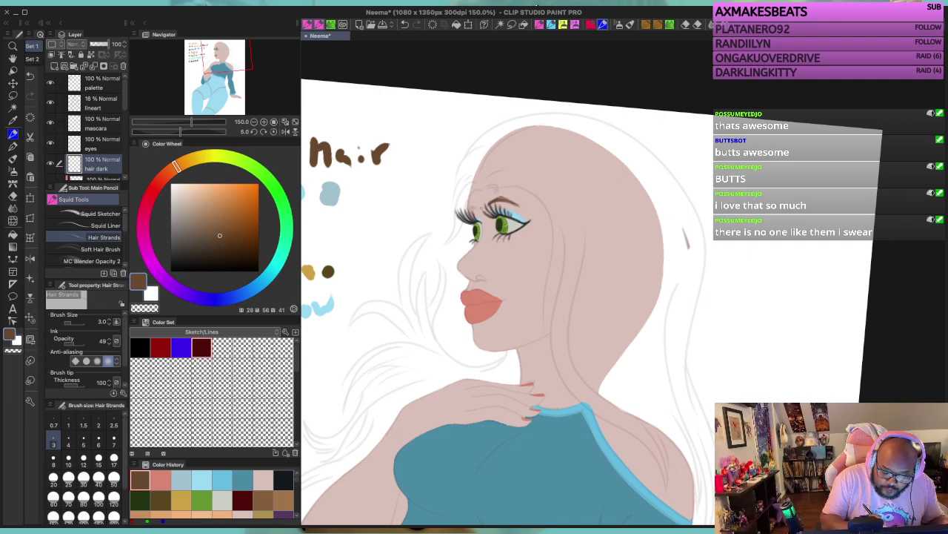
{"action": "left_click_drag", "start_coordinate": [479, 211], "coordinate": [471, 206]}
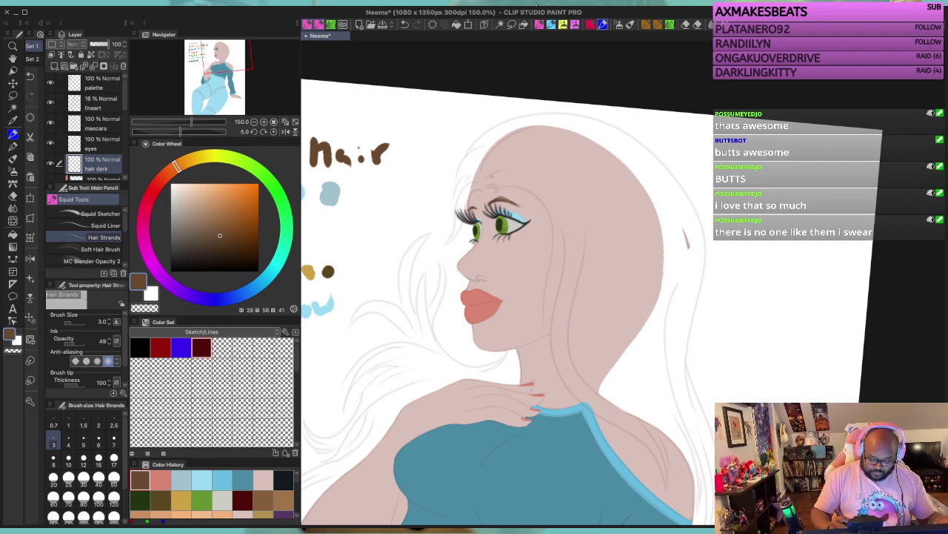
Step: Soften the painted eyebrows with the Soft eraser, reduced to size 17
{"action": "scroll", "coordinate": [493, 176], "scroll_direction": "down", "scroll_amount": 2}
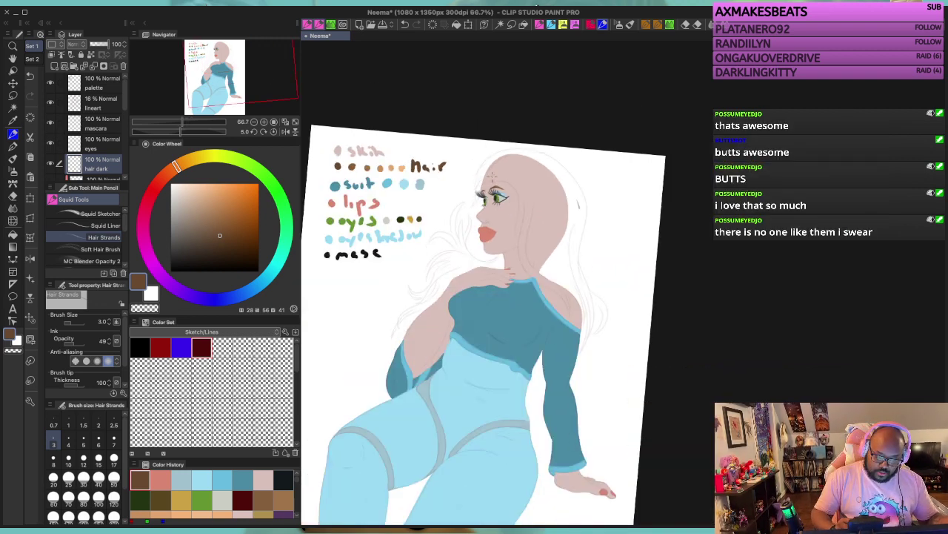
{"action": "key", "text": "ctrl+plus"}
{"action": "key", "text": "ctrl+plus"}
{"action": "key", "text": "ctrl+plus"}
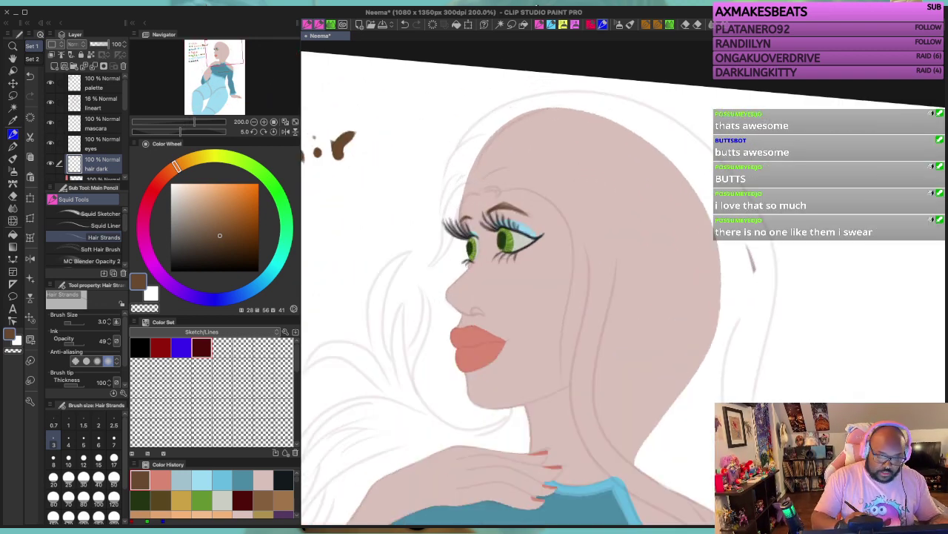
{"action": "key", "text": "e"}
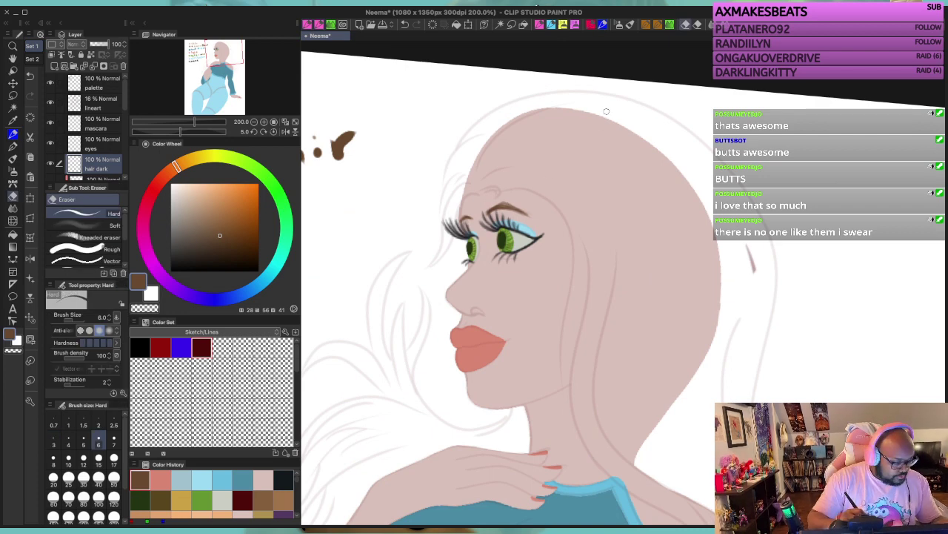
{"action": "key", "text": "e"}
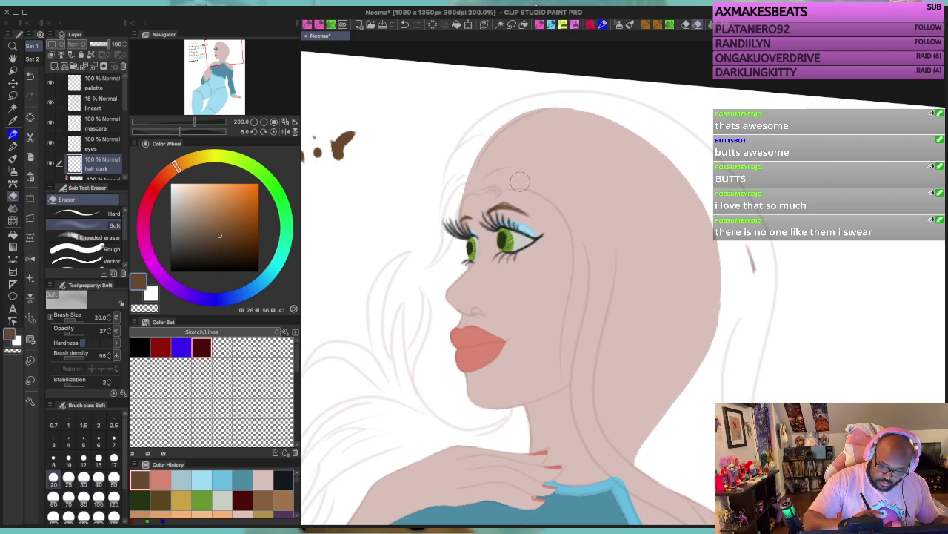
{"action": "left_click", "coordinate": [113, 459]}
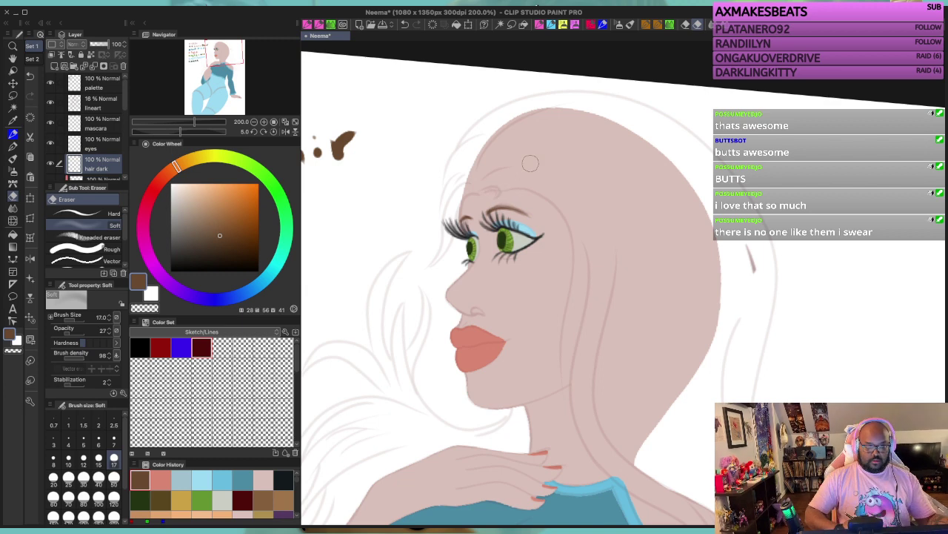
{"action": "key", "text": "bracketleft"}
{"action": "key", "text": "bracketleft"}
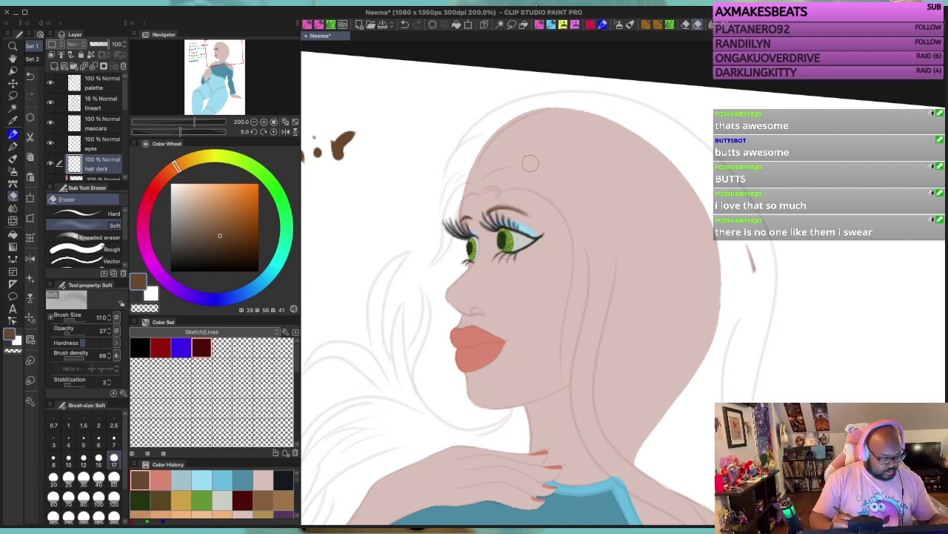
{"action": "scroll", "coordinate": [530, 163], "scroll_direction": "down", "scroll_amount": 4}
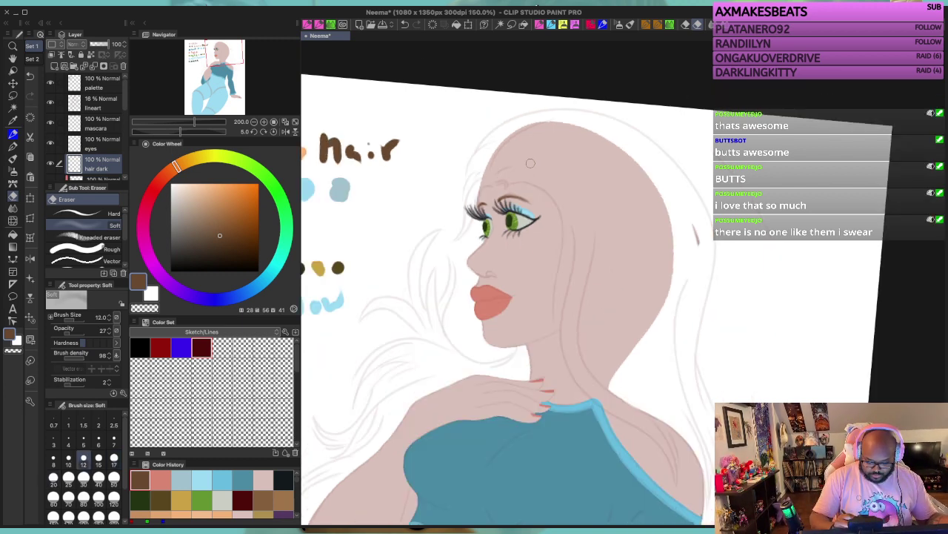
{"action": "scroll", "coordinate": [530, 163], "scroll_direction": "up", "scroll_amount": 4}
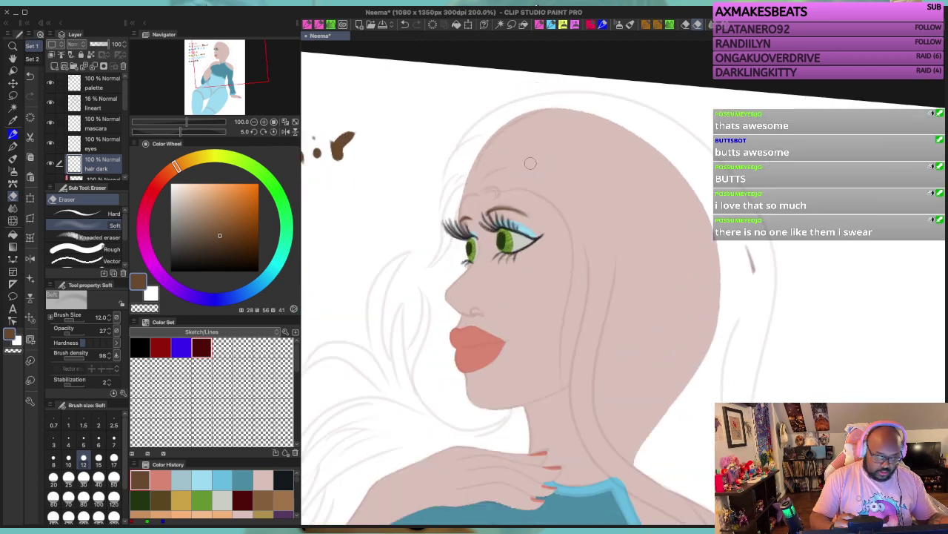
Step: Reset the canvas rotation to 0 and set up the Squid Liner brush at size 5
{"action": "key", "text": "p"}
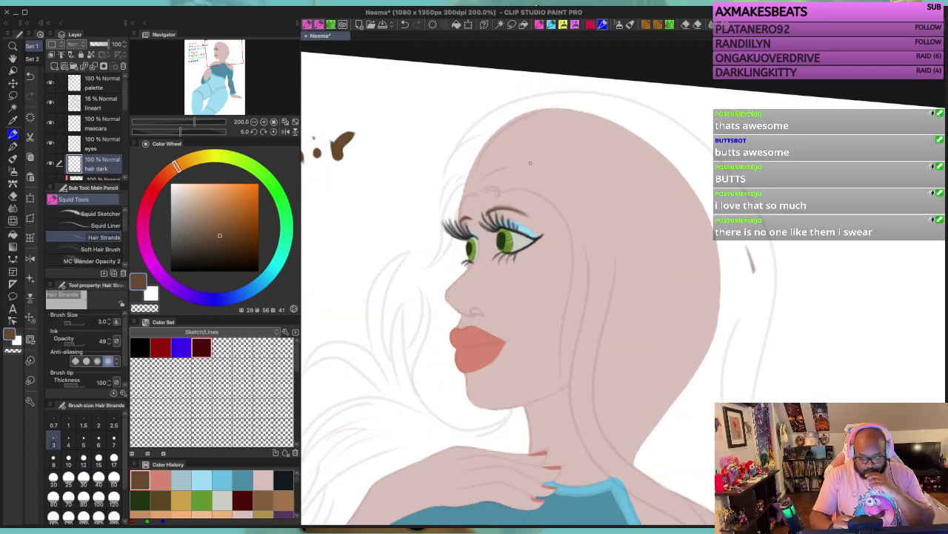
{"action": "key", "text": "minus"}
{"action": "key", "text": "minus"}
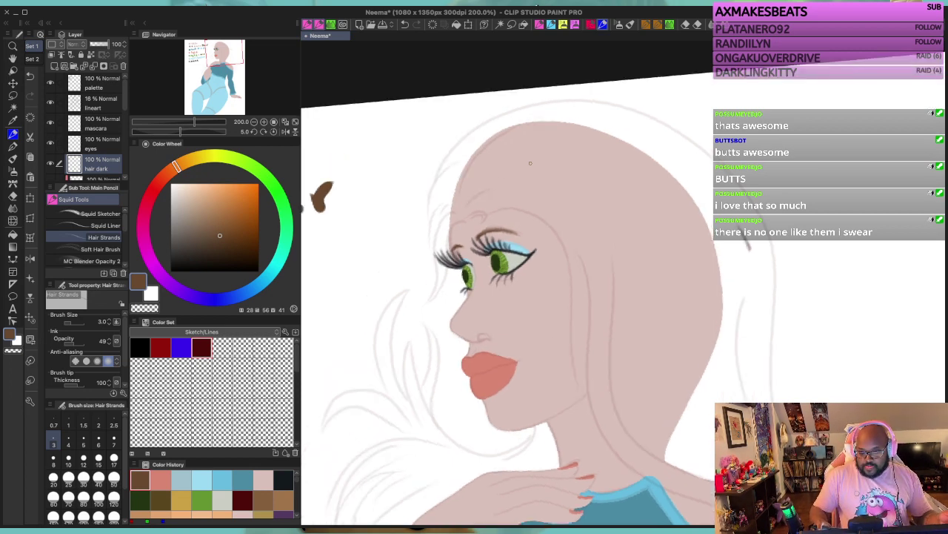
{"action": "key", "text": "asciicircum"}
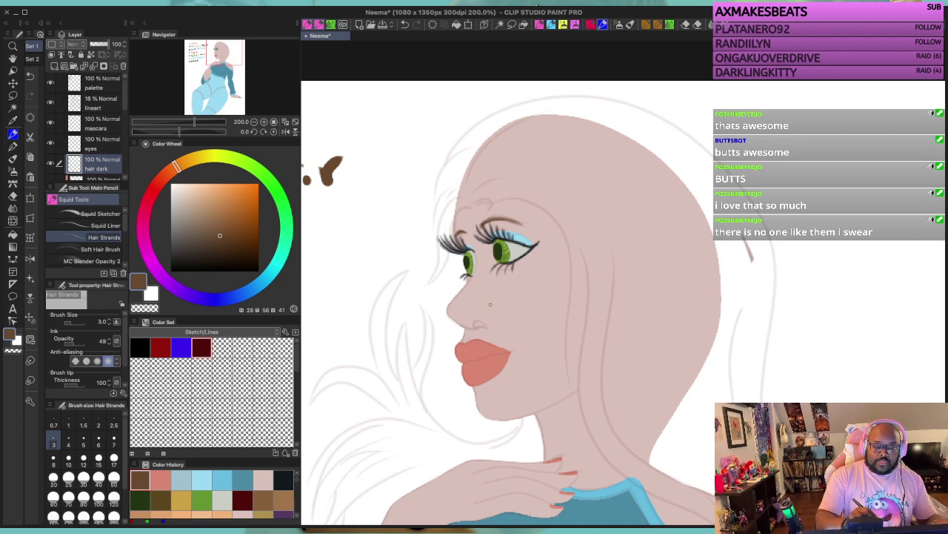
{"action": "left_click", "coordinate": [551, 25]}
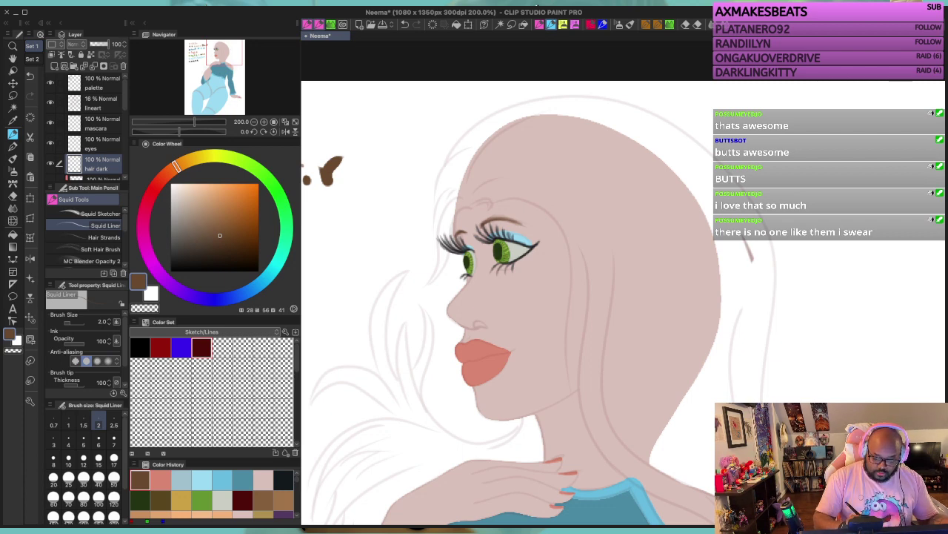
{"action": "scroll", "coordinate": [543, 227], "scroll_direction": "up", "scroll_amount": 4}
{"action": "key", "text": "ctrl+minus"}
{"action": "key", "text": "bracketright"}
{"action": "key", "text": "bracketright"}
{"action": "key", "text": "bracketright"}
{"action": "key", "text": "bracketright"}
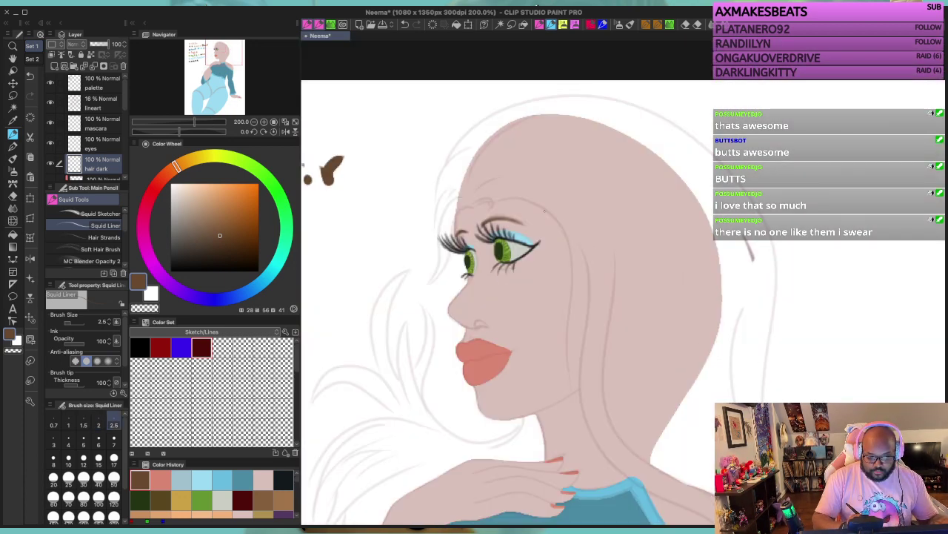
Step: Outline the face-framing hair in dark brown from the forehead past the cheek and neck to the shoulder, with a short inner strand
{"action": "left_click_drag", "start_coordinate": [497, 202], "coordinate": [501, 198]}
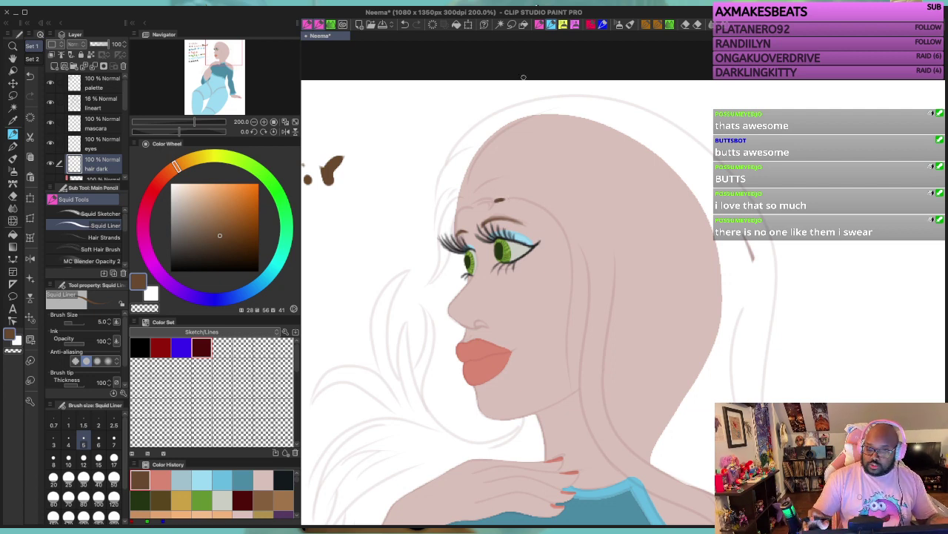
{"action": "key", "text": "ctrl+z"}
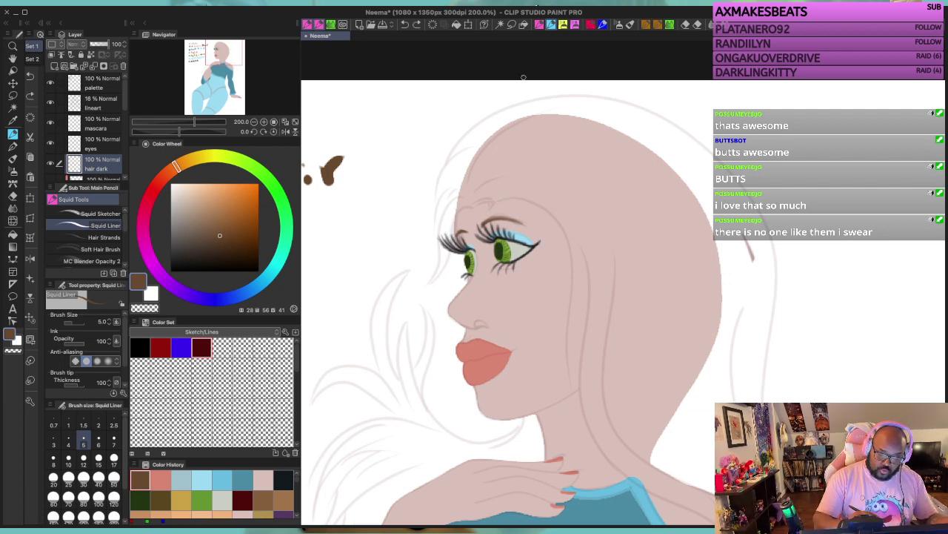
{"action": "mouse_move", "coordinate": [494, 201]}
{"action": "left_mouse_down"}
{"action": "mouse_move", "coordinate": [542, 206]}
{"action": "mouse_move", "coordinate": [572, 248]}
{"action": "mouse_move", "coordinate": [570, 380]}
{"action": "mouse_move", "coordinate": [579, 416]}
{"action": "left_mouse_up"}
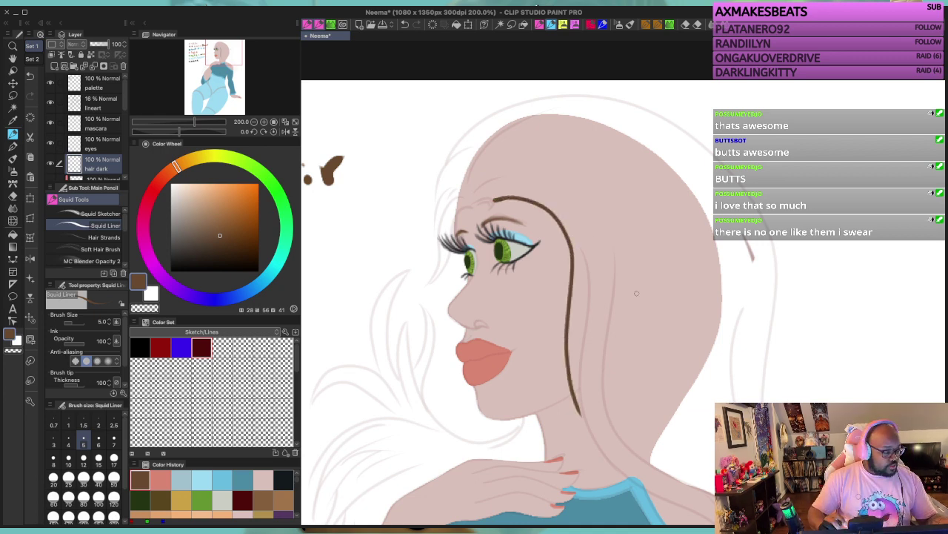
{"action": "left_click_drag", "start_coordinate": [650, 347], "coordinate": [590, 269]}
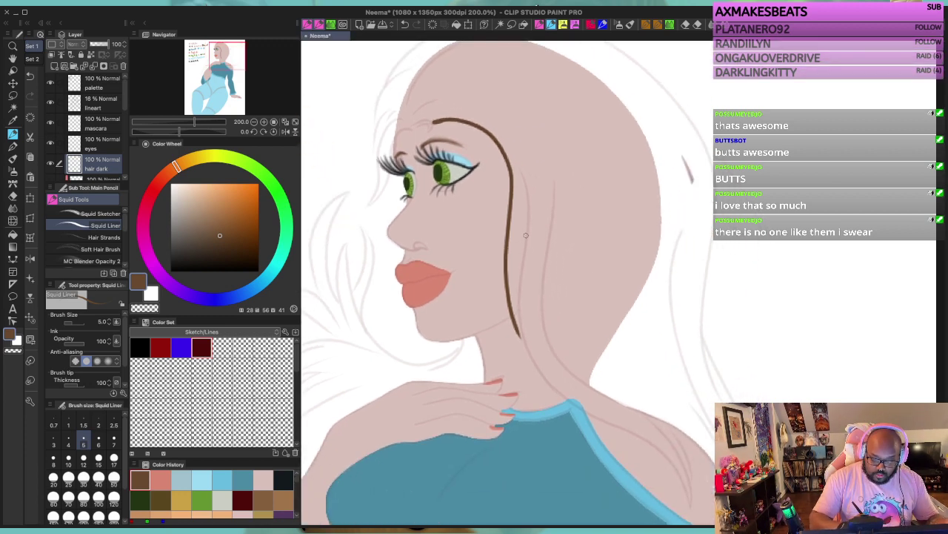
{"action": "mouse_move", "coordinate": [526, 236]}
{"action": "left_mouse_down"}
{"action": "mouse_move", "coordinate": [522, 337]}
{"action": "mouse_move", "coordinate": [561, 393]}
{"action": "left_mouse_up"}
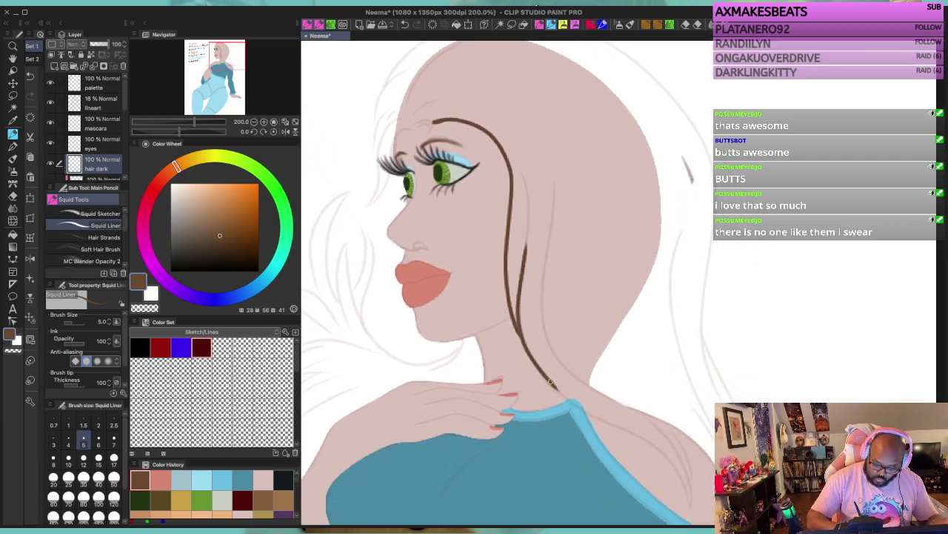
{"action": "left_click_drag", "start_coordinate": [553, 383], "coordinate": [623, 428]}
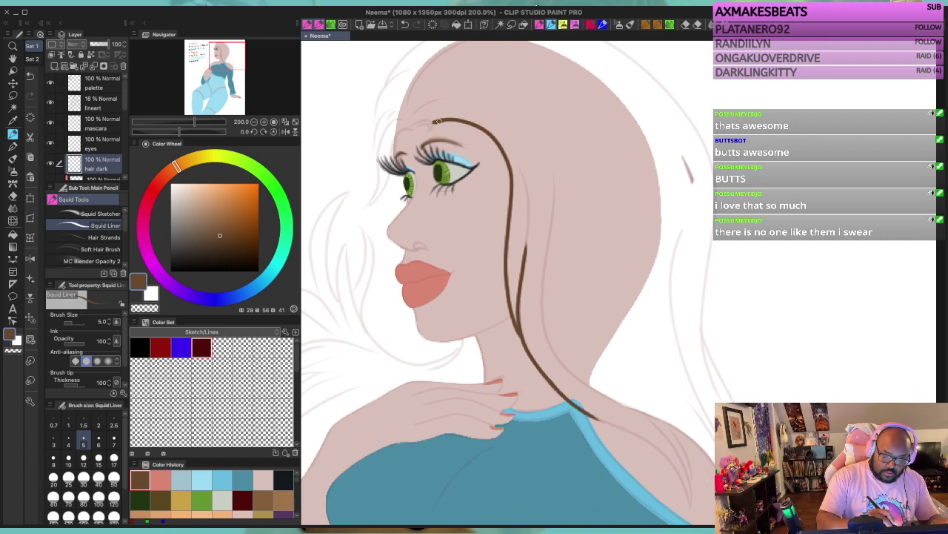
Step: Ink the front hairline across the forehead and the loose fringe strands in front of the brow in dark brown
{"action": "mouse_move", "coordinate": [427, 118]}
{"action": "left_mouse_down"}
{"action": "mouse_move", "coordinate": [426, 134]}
{"action": "mouse_move", "coordinate": [425, 123]}
{"action": "mouse_move", "coordinate": [411, 131]}
{"action": "mouse_move", "coordinate": [424, 122]}
{"action": "mouse_move", "coordinate": [396, 134]}
{"action": "mouse_move", "coordinate": [388, 178]}
{"action": "mouse_move", "coordinate": [366, 203]}
{"action": "mouse_move", "coordinate": [394, 117]}
{"action": "left_mouse_up"}
{"action": "key", "text": "ctrl+z"}
{"action": "left_click_drag", "start_coordinate": [375, 154], "coordinate": [402, 95]}
{"action": "mouse_move", "coordinate": [377, 129]}
{"action": "left_mouse_down"}
{"action": "mouse_move", "coordinate": [379, 91]}
{"action": "mouse_move", "coordinate": [422, 65]}
{"action": "left_mouse_up"}
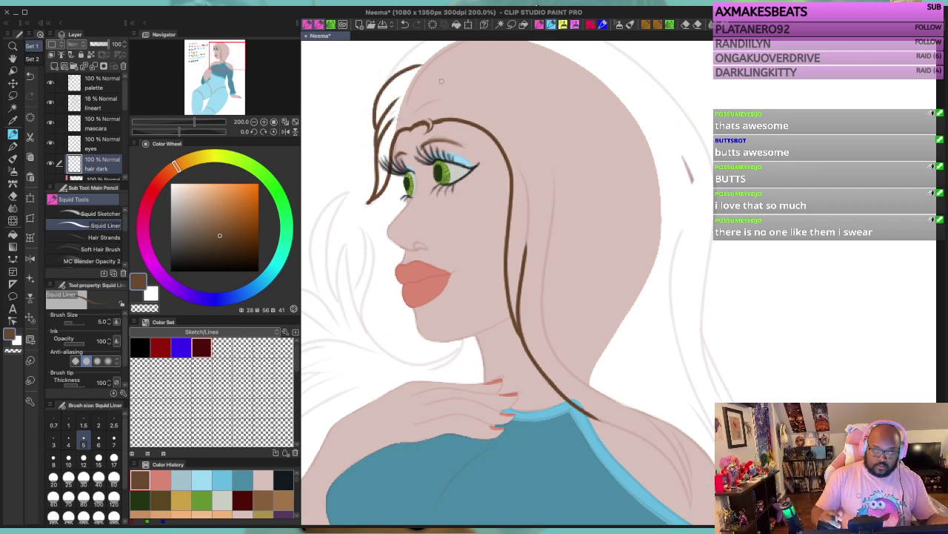
{"action": "key", "text": "ctrl+z"}
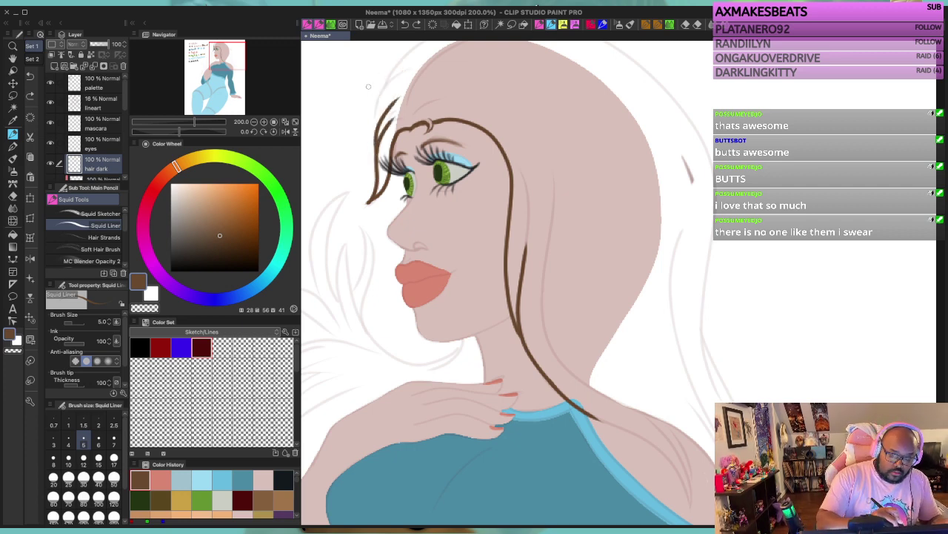
{"action": "mouse_move", "coordinate": [379, 125]}
{"action": "left_mouse_down"}
{"action": "mouse_move", "coordinate": [382, 90]}
{"action": "mouse_move", "coordinate": [420, 65]}
{"action": "left_mouse_up"}
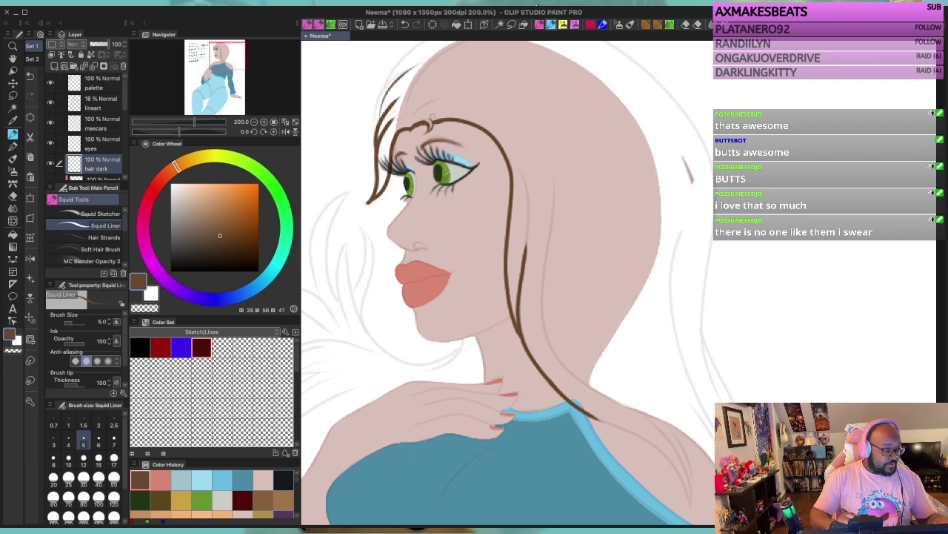
Step: Outline the crown of the hair with one long curve from the fringe over the head to the back
{"action": "mouse_move", "coordinate": [433, 117]}
{"action": "left_mouse_down"}
{"action": "mouse_move", "coordinate": [452, 252]}
{"action": "mouse_move", "coordinate": [402, 243]}
{"action": "mouse_move", "coordinate": [441, 198]}
{"action": "left_mouse_up"}
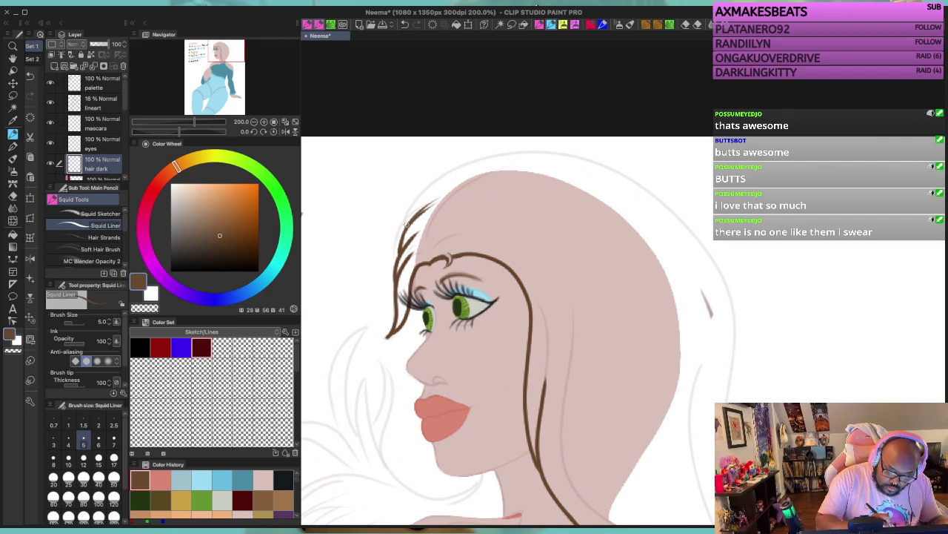
{"action": "mouse_move", "coordinate": [407, 228]}
{"action": "left_mouse_down"}
{"action": "mouse_move", "coordinate": [441, 179]}
{"action": "mouse_move", "coordinate": [526, 150]}
{"action": "mouse_move", "coordinate": [578, 159]}
{"action": "mouse_move", "coordinate": [623, 180]}
{"action": "left_mouse_up"}
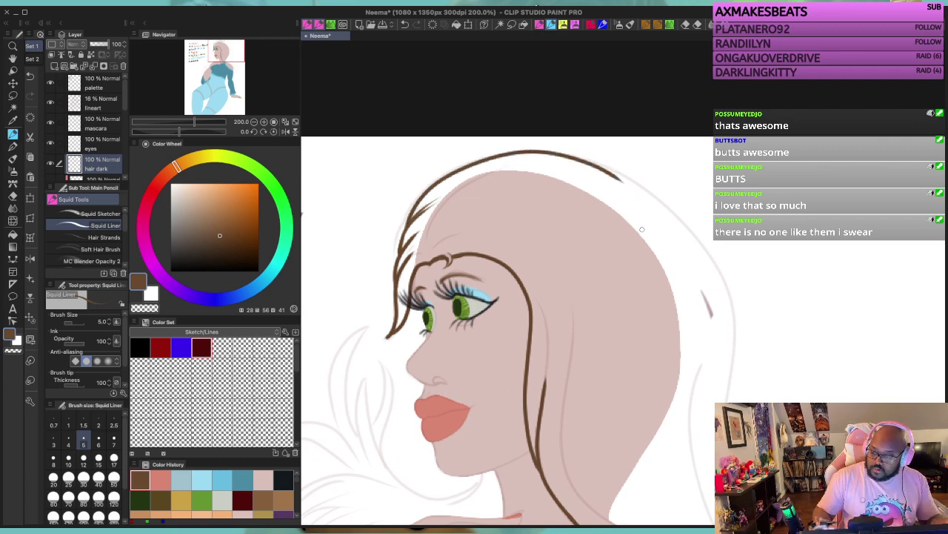
{"action": "key", "text": "ctrl+z"}
{"action": "mouse_move", "coordinate": [407, 228]}
{"action": "left_mouse_down"}
{"action": "mouse_move", "coordinate": [422, 194]}
{"action": "mouse_move", "coordinate": [583, 160]}
{"action": "mouse_move", "coordinate": [676, 252]}
{"action": "left_mouse_up"}
{"action": "key", "text": "ctrl+z"}
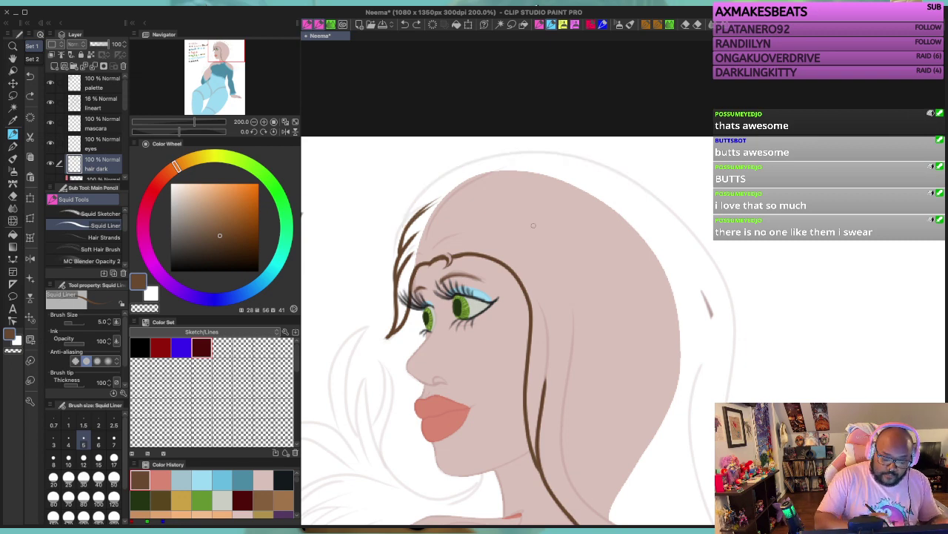
{"action": "mouse_move", "coordinate": [407, 229]}
{"action": "left_mouse_down"}
{"action": "mouse_move", "coordinate": [474, 161]}
{"action": "mouse_move", "coordinate": [612, 167]}
{"action": "mouse_move", "coordinate": [723, 322]}
{"action": "left_mouse_up"}
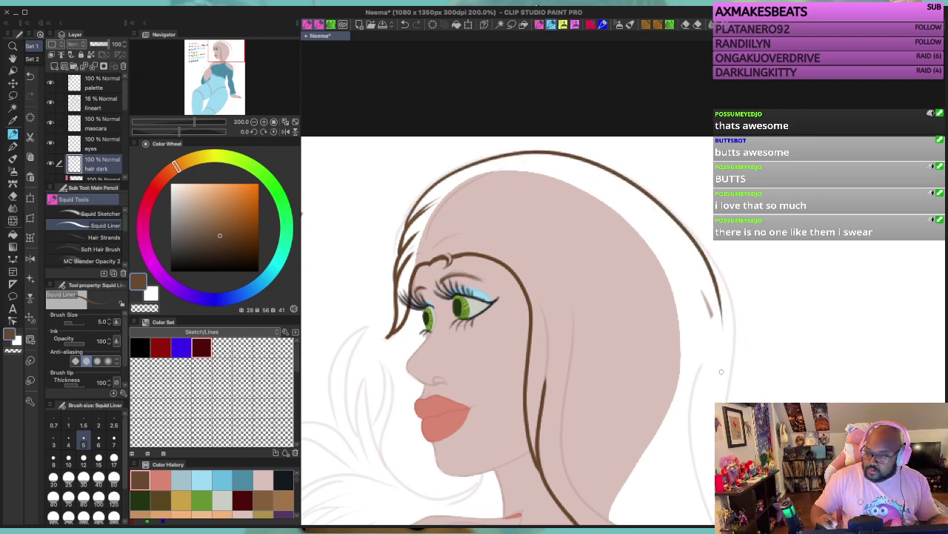
Step: Continue the outer hair outline from the back of the head down to neck level along the sketch
{"action": "mouse_move", "coordinate": [719, 379]}
{"action": "left_mouse_down"}
{"action": "mouse_move", "coordinate": [675, 341]}
{"action": "mouse_move", "coordinate": [514, 306]}
{"action": "left_mouse_up"}
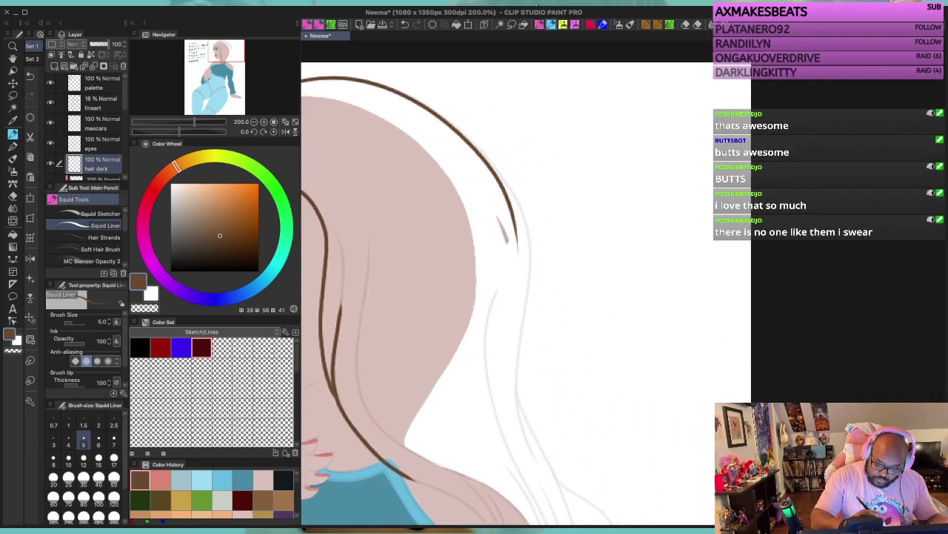
{"action": "mouse_move", "coordinate": [459, 132]}
{"action": "left_mouse_down"}
{"action": "mouse_move", "coordinate": [491, 165]}
{"action": "mouse_move", "coordinate": [518, 252]}
{"action": "left_mouse_up"}
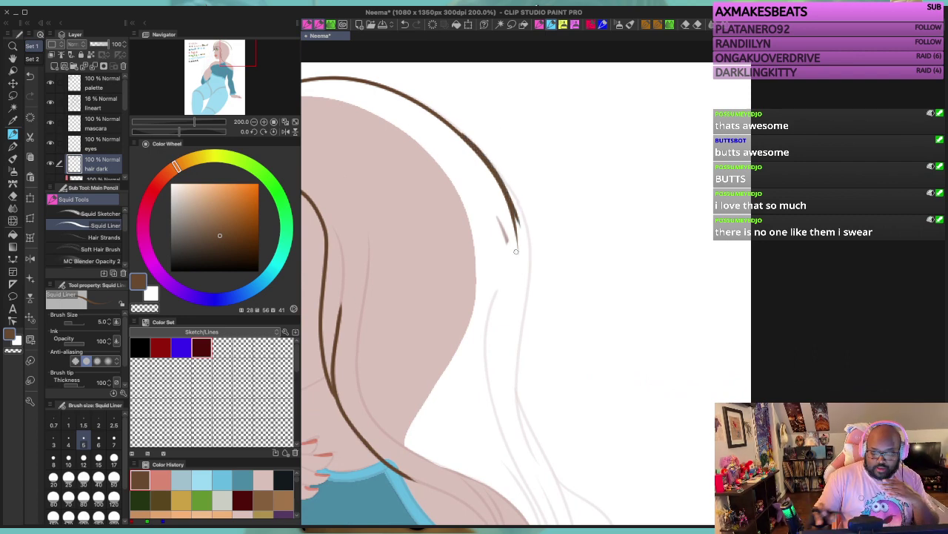
{"action": "key", "text": "ctrl+z"}
{"action": "mouse_move", "coordinate": [459, 132]}
{"action": "left_mouse_down"}
{"action": "mouse_move", "coordinate": [523, 222]}
{"action": "mouse_move", "coordinate": [528, 313]}
{"action": "mouse_move", "coordinate": [511, 370]}
{"action": "left_mouse_up"}
{"action": "key", "text": "ctrl+z"}
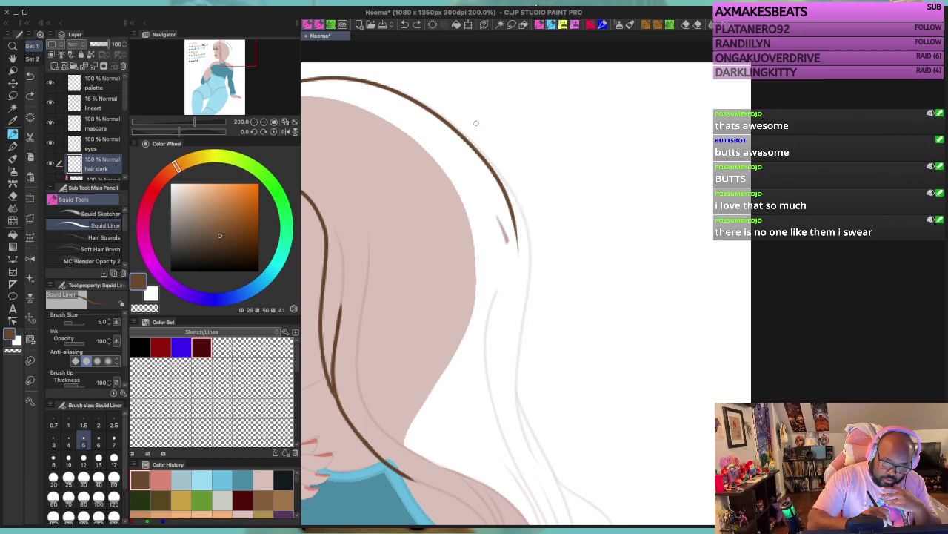
{"action": "mouse_move", "coordinate": [470, 145]}
{"action": "left_mouse_down"}
{"action": "mouse_move", "coordinate": [530, 248]}
{"action": "mouse_move", "coordinate": [513, 396]}
{"action": "left_mouse_up"}
{"action": "left_click_drag", "start_coordinate": [518, 431], "coordinate": [527, 467]}
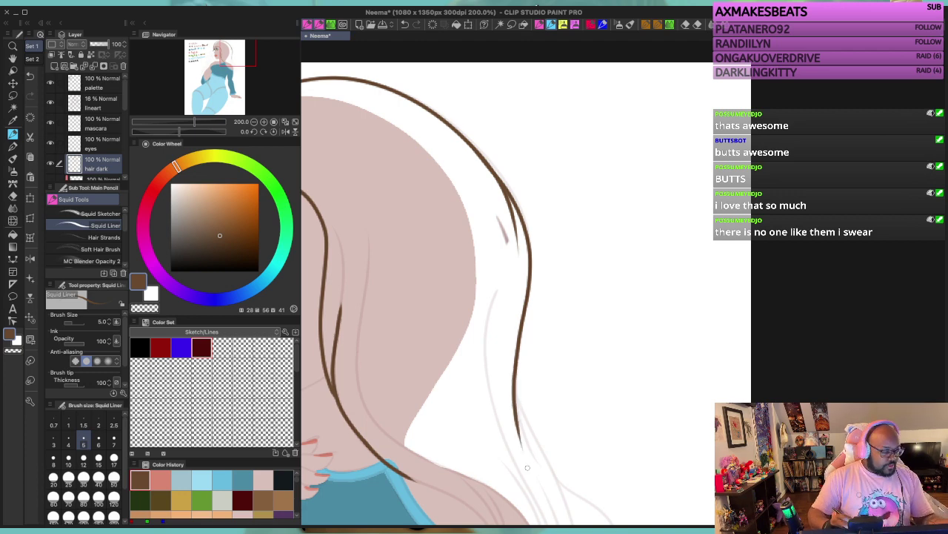
Step: Outline the long back strands running down beside the bare shoulder to a point next to the upper arm
{"action": "mouse_move", "coordinate": [529, 362]}
{"action": "left_mouse_down"}
{"action": "mouse_move", "coordinate": [578, 170]}
{"action": "mouse_move", "coordinate": [569, 206]}
{"action": "mouse_move", "coordinate": [615, 333]}
{"action": "left_mouse_up"}
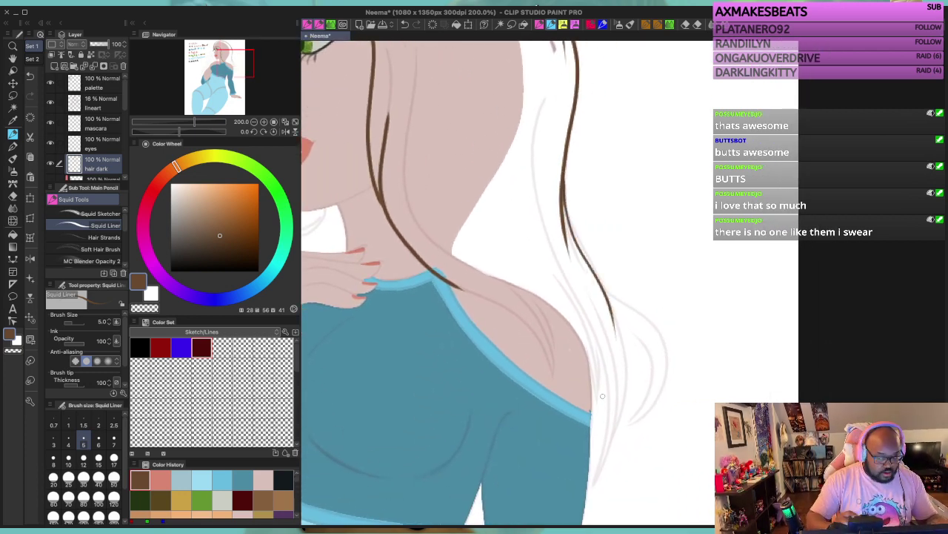
{"action": "key", "text": "ctrl+z"}
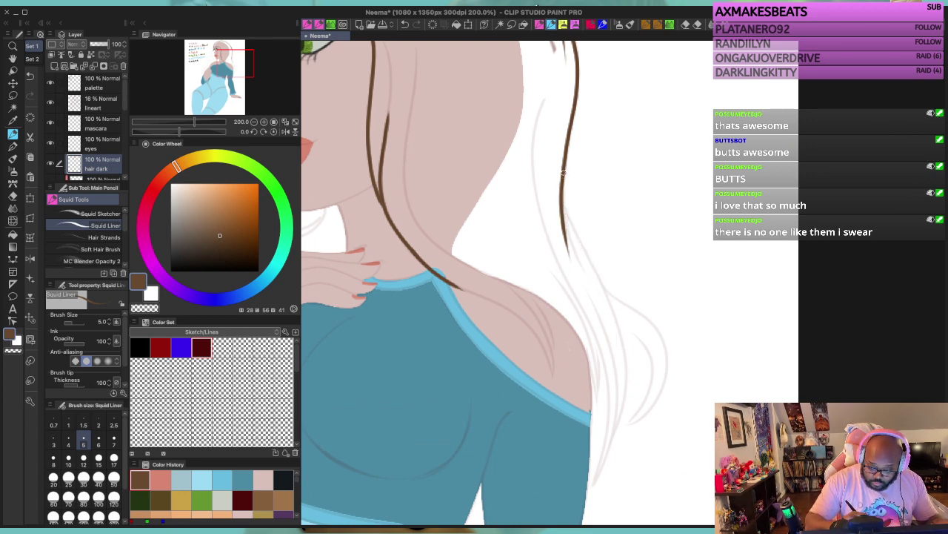
{"action": "mouse_move", "coordinate": [563, 172]}
{"action": "left_mouse_down"}
{"action": "mouse_move", "coordinate": [571, 227]}
{"action": "mouse_move", "coordinate": [603, 291]}
{"action": "mouse_move", "coordinate": [621, 365]}
{"action": "mouse_move", "coordinate": [611, 438]}
{"action": "mouse_move", "coordinate": [590, 489]}
{"action": "mouse_move", "coordinate": [609, 374]}
{"action": "mouse_move", "coordinate": [602, 313]}
{"action": "left_mouse_up"}
{"action": "left_click_drag", "start_coordinate": [601, 353], "coordinate": [555, 269]}
{"action": "left_click_drag", "start_coordinate": [597, 336], "coordinate": [593, 408]}
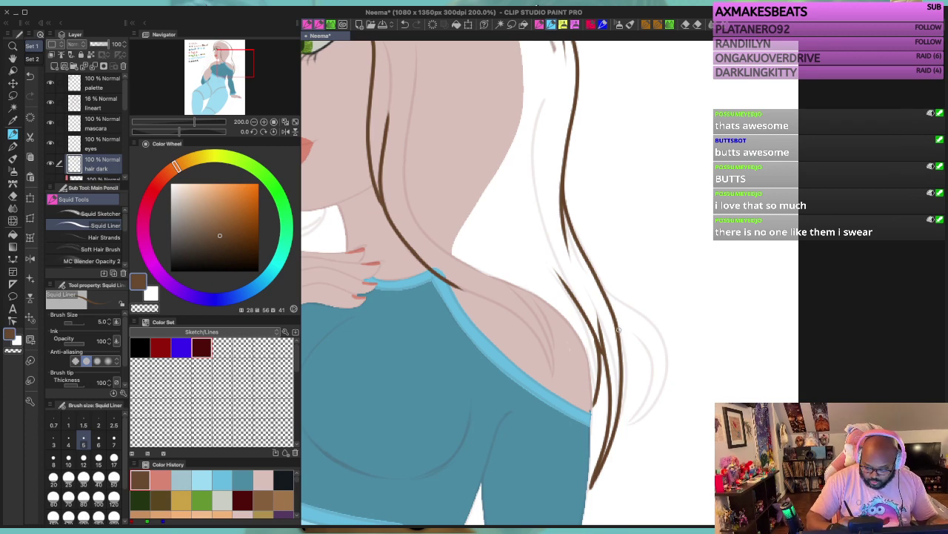
Step: Draw the two curved strands that flick outward from the back hair beside the shoulder
{"action": "mouse_move", "coordinate": [619, 329]}
{"action": "left_mouse_down"}
{"action": "mouse_move", "coordinate": [630, 334]}
{"action": "mouse_move", "coordinate": [636, 406]}
{"action": "mouse_move", "coordinate": [621, 423]}
{"action": "left_mouse_up"}
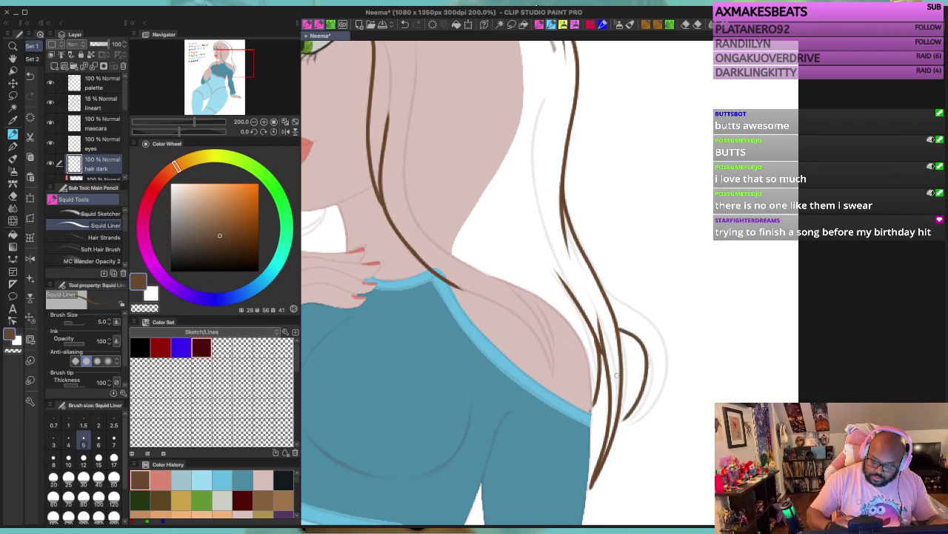
{"action": "key", "text": "ctrl+z"}
{"action": "mouse_move", "coordinate": [615, 324]}
{"action": "left_mouse_down"}
{"action": "mouse_move", "coordinate": [653, 375]}
{"action": "mouse_move", "coordinate": [632, 430]}
{"action": "mouse_move", "coordinate": [664, 359]}
{"action": "mouse_move", "coordinate": [640, 313]}
{"action": "mouse_move", "coordinate": [601, 284]}
{"action": "left_mouse_up"}
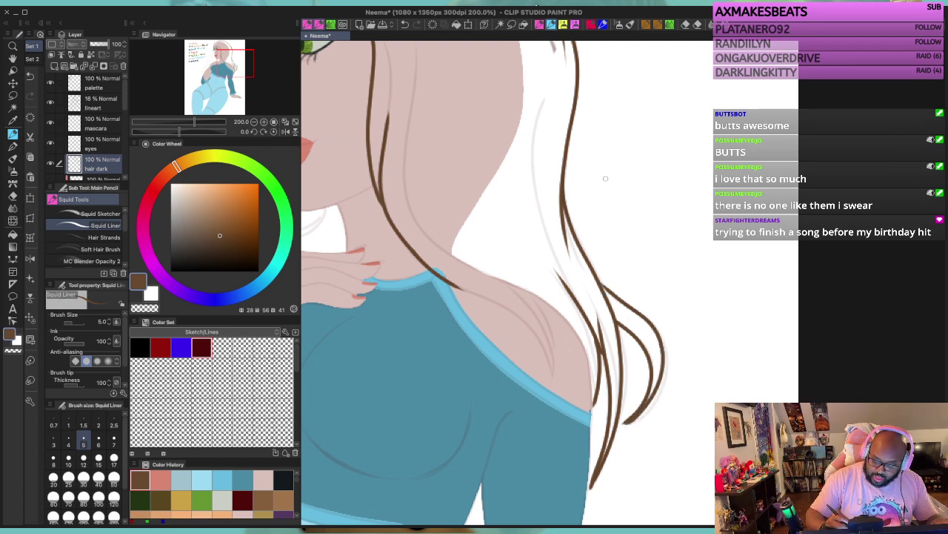
{"action": "key", "text": "ctrl+z"}
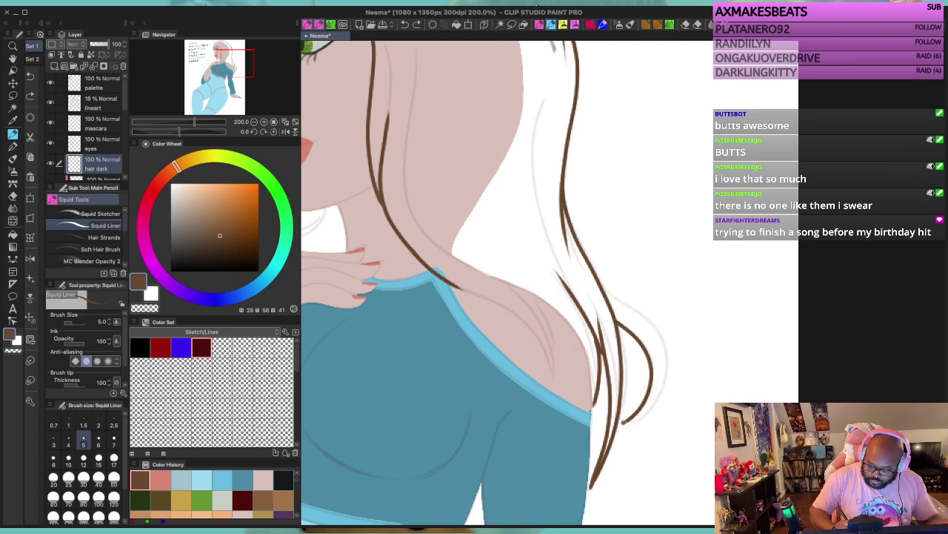
{"action": "mouse_move", "coordinate": [623, 422]}
{"action": "left_mouse_down"}
{"action": "mouse_move", "coordinate": [660, 373]}
{"action": "mouse_move", "coordinate": [647, 329]}
{"action": "mouse_move", "coordinate": [597, 285]}
{"action": "left_mouse_up"}
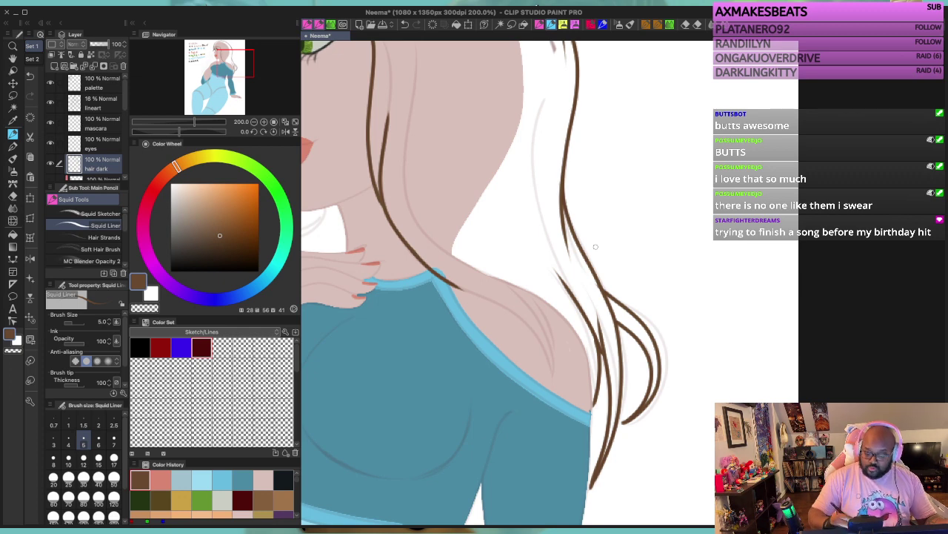
Step: Ink the dark brown hair strands that fall across the bare shoulder
{"action": "mouse_move", "coordinate": [593, 406]}
{"action": "left_mouse_down"}
{"action": "mouse_move", "coordinate": [584, 357]}
{"action": "mouse_move", "coordinate": [526, 271]}
{"action": "left_mouse_up"}
{"action": "key", "text": "ctrl+z"}
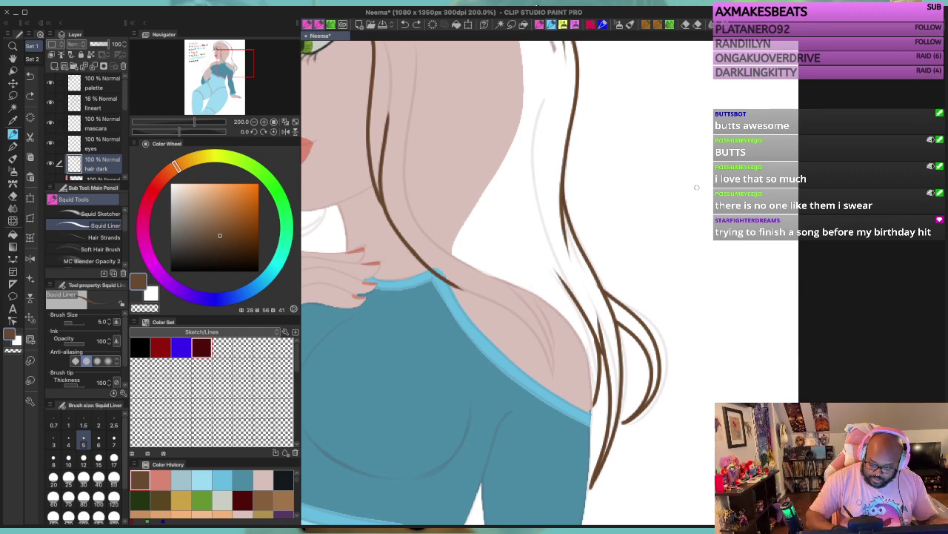
{"action": "mouse_move", "coordinate": [593, 403]}
{"action": "left_mouse_down"}
{"action": "mouse_move", "coordinate": [585, 356]}
{"action": "mouse_move", "coordinate": [528, 275]}
{"action": "mouse_move", "coordinate": [552, 354]}
{"action": "left_mouse_up"}
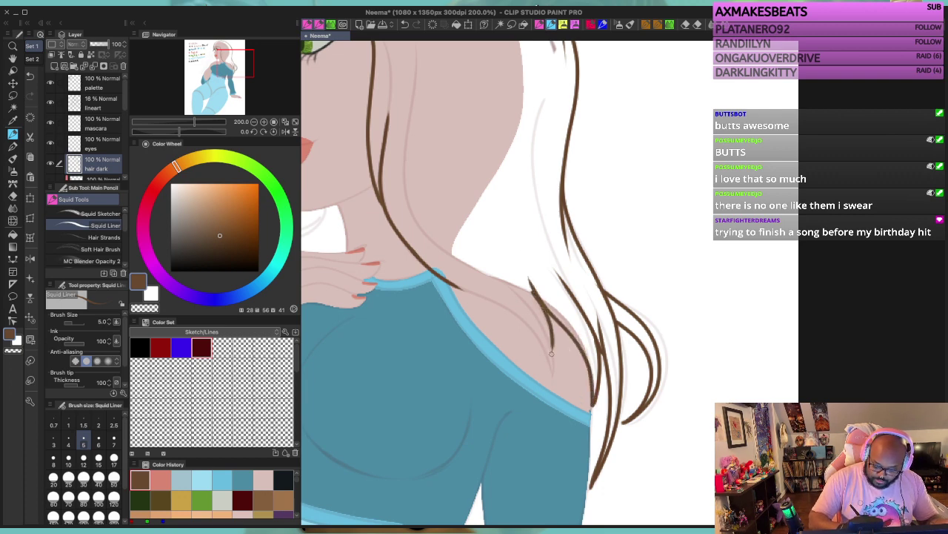
{"action": "left_click_drag", "start_coordinate": [524, 293], "coordinate": [553, 374]}
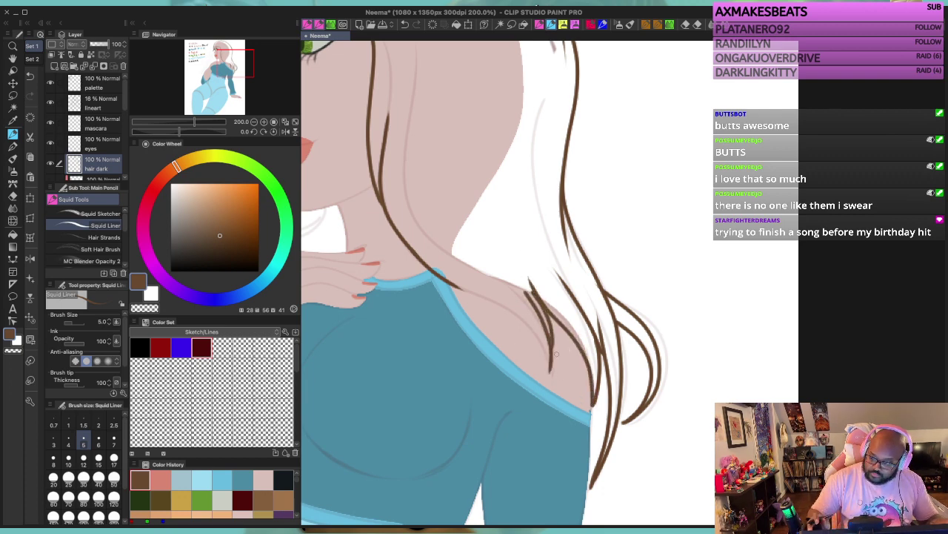
Step: Undo the last stroke and draw the front hair's lower edge across the bare shoulder up to the suit's neckline
{"action": "key", "text": "ctrl+z"}
{"action": "mouse_move", "coordinate": [521, 298]}
{"action": "left_mouse_down"}
{"action": "mouse_move", "coordinate": [549, 337]}
{"action": "mouse_move", "coordinate": [550, 390]}
{"action": "mouse_move", "coordinate": [554, 373]}
{"action": "mouse_move", "coordinate": [527, 324]}
{"action": "mouse_move", "coordinate": [430, 267]}
{"action": "left_mouse_up"}
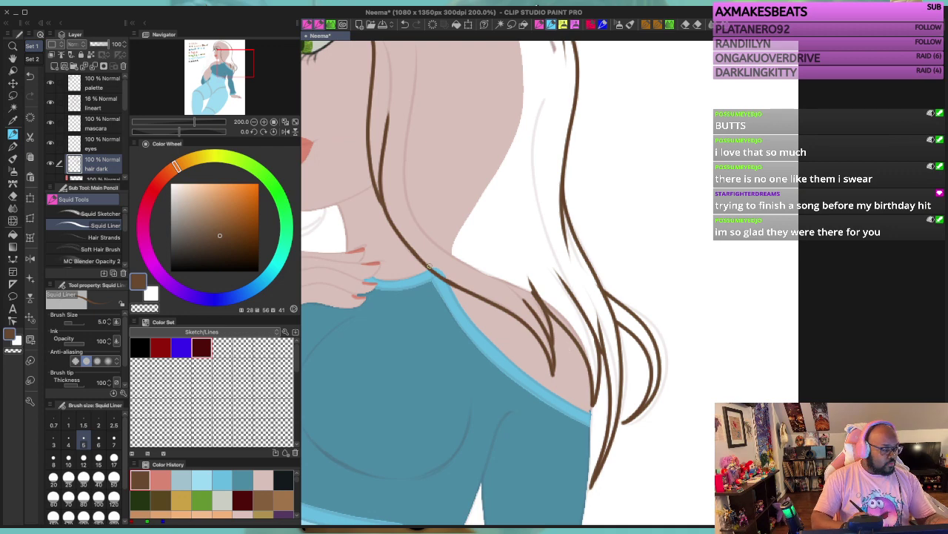
Step: Auto select the inside of the hair outline, fill it with the dark brown including the leftover gaps, and clear the selection
{"action": "left_click_drag", "start_coordinate": [481, 201], "coordinate": [675, 313]}
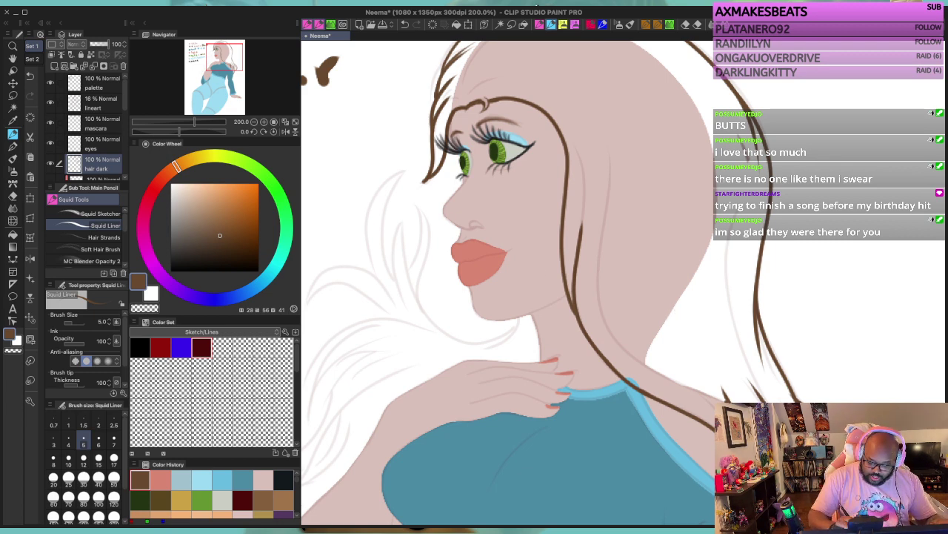
{"action": "left_click_drag", "start_coordinate": [548, 278], "coordinate": [630, 296]}
{"action": "left_click_drag", "start_coordinate": [728, 244], "coordinate": [637, 314]}
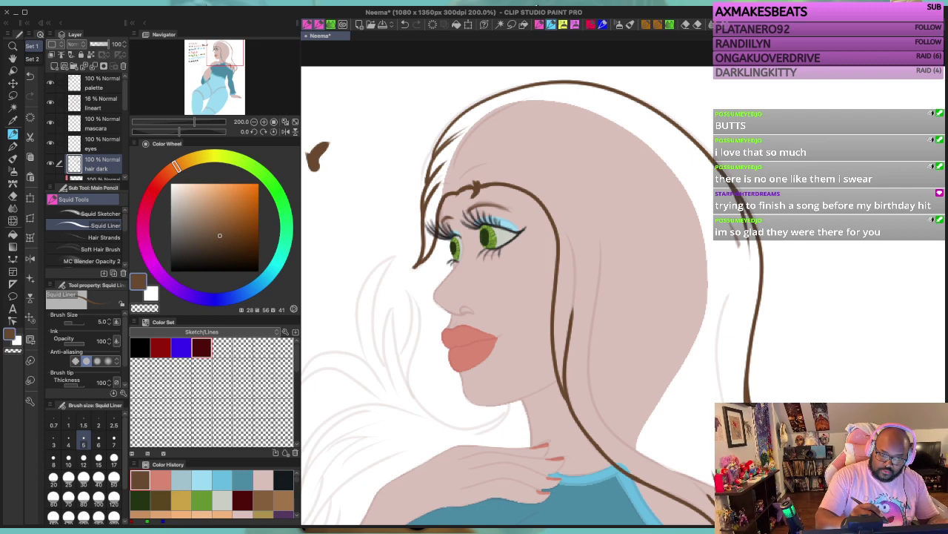
{"action": "key", "text": "w"}
{"action": "left_click", "coordinate": [609, 194]}
{"action": "key", "text": "alt+Delete"}
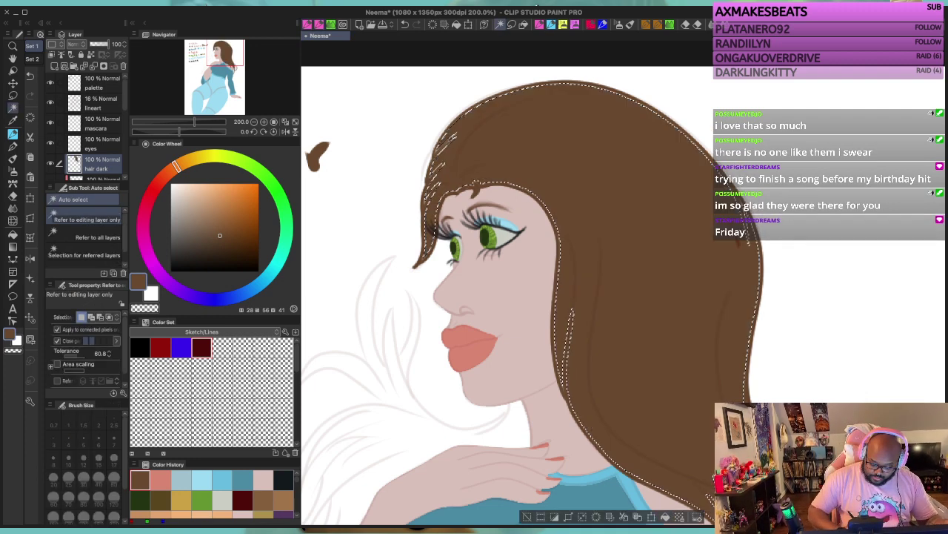
{"action": "left_click", "coordinate": [609, 195]}
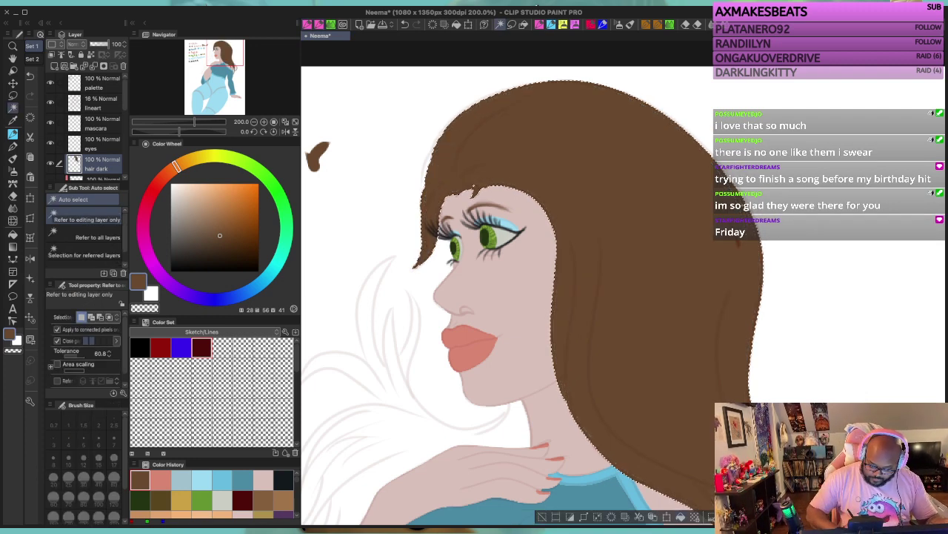
{"action": "key", "text": "ctrl+d"}
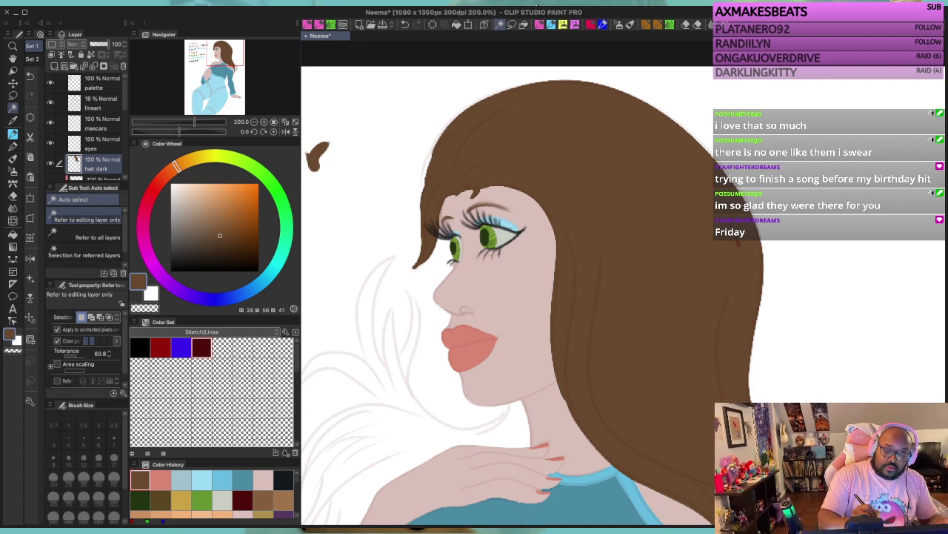
{"action": "key", "text": "p"}
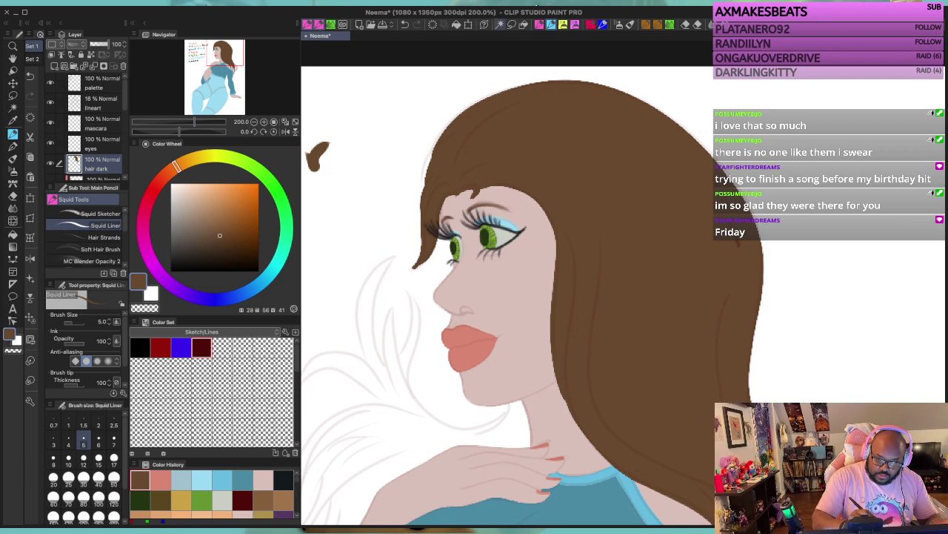
Step: Set the Auto select tolerance to 100.0 and raise its gap-closing amount, testing them by selecting the filled brown hair
{"action": "key", "text": "w"}
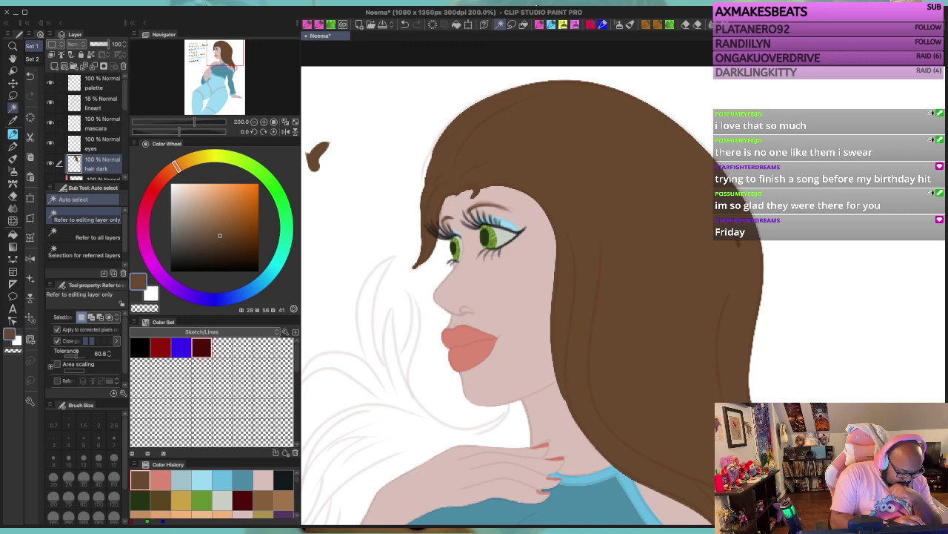
{"action": "left_click_drag", "start_coordinate": [77, 355], "coordinate": [83, 355]}
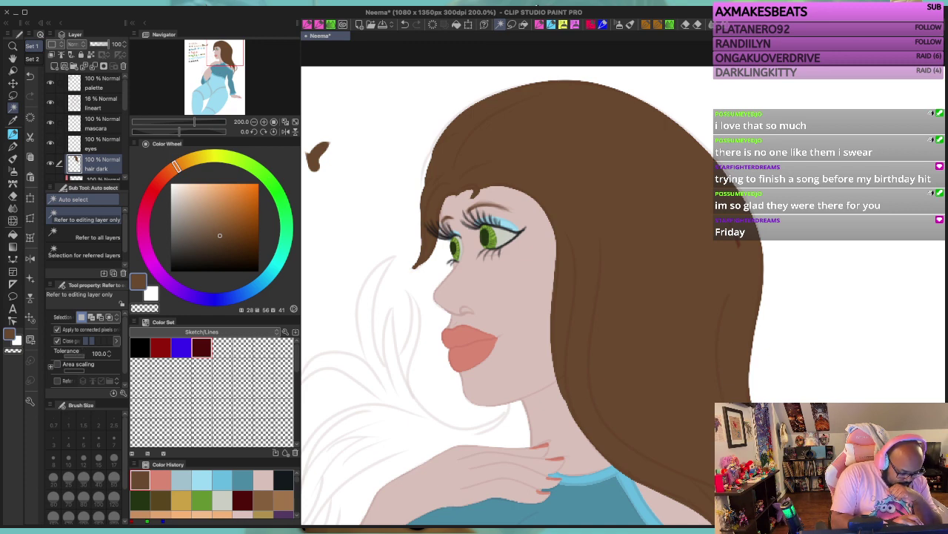
{"action": "left_click", "coordinate": [98, 340]}
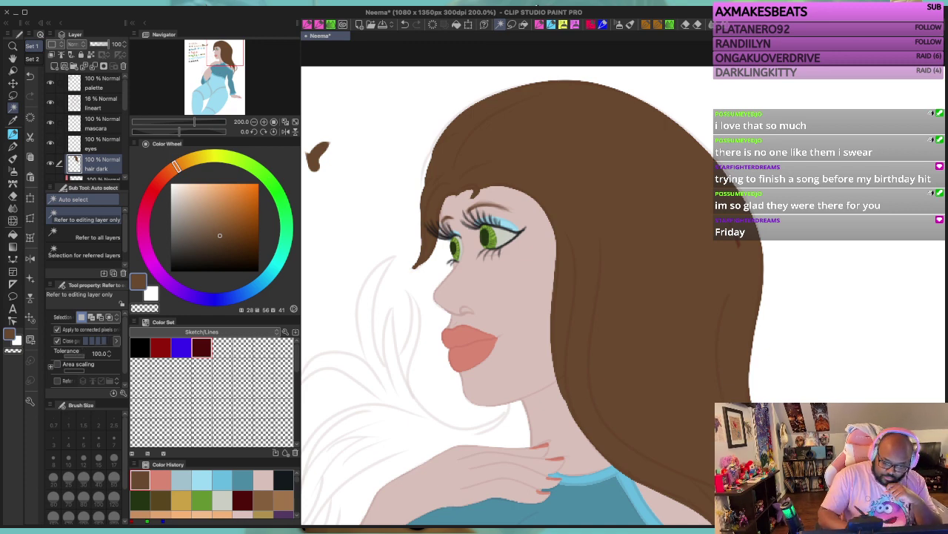
{"action": "left_click", "coordinate": [623, 215]}
{"action": "key", "text": "Return"}
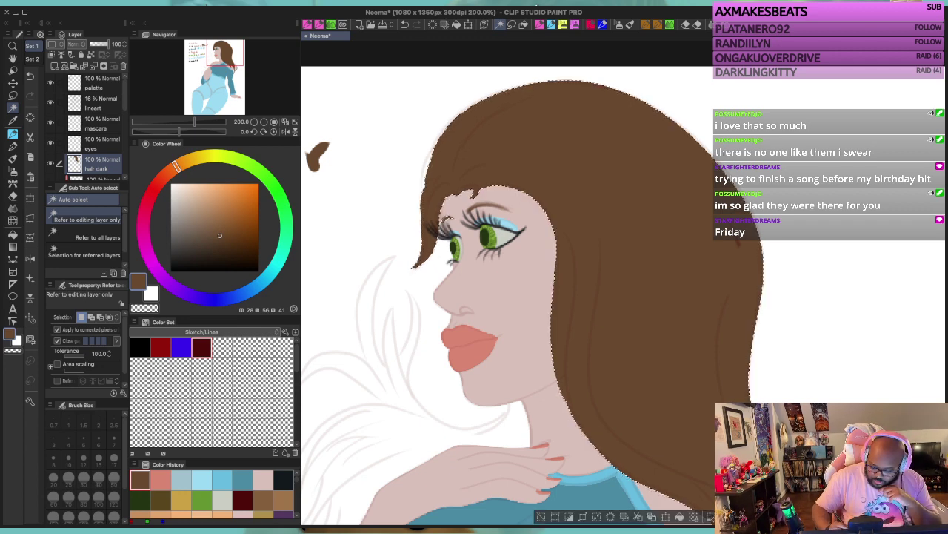
Step: Save the illustration, clear the selection around the hair and return to the Squid Liner pen
{"action": "key", "text": "super+s"}
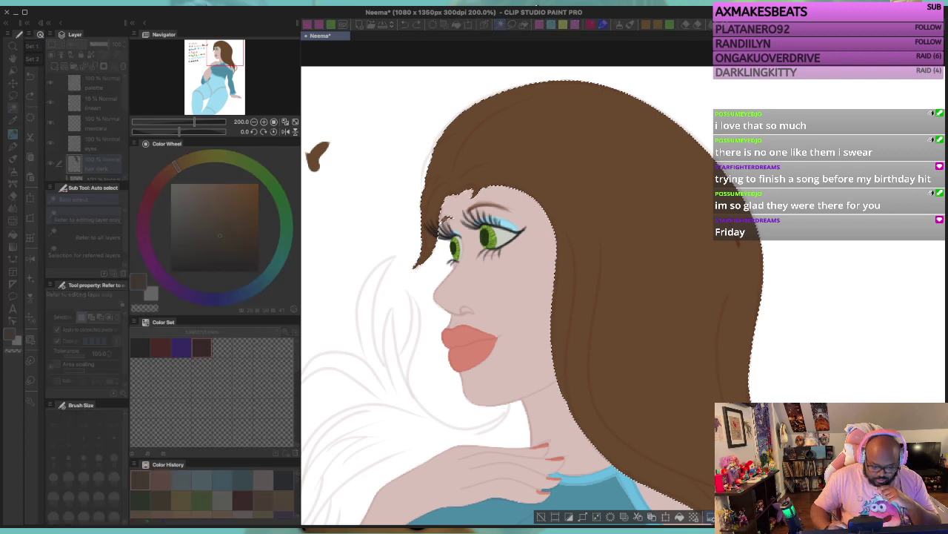
{"action": "key", "text": "Return"}
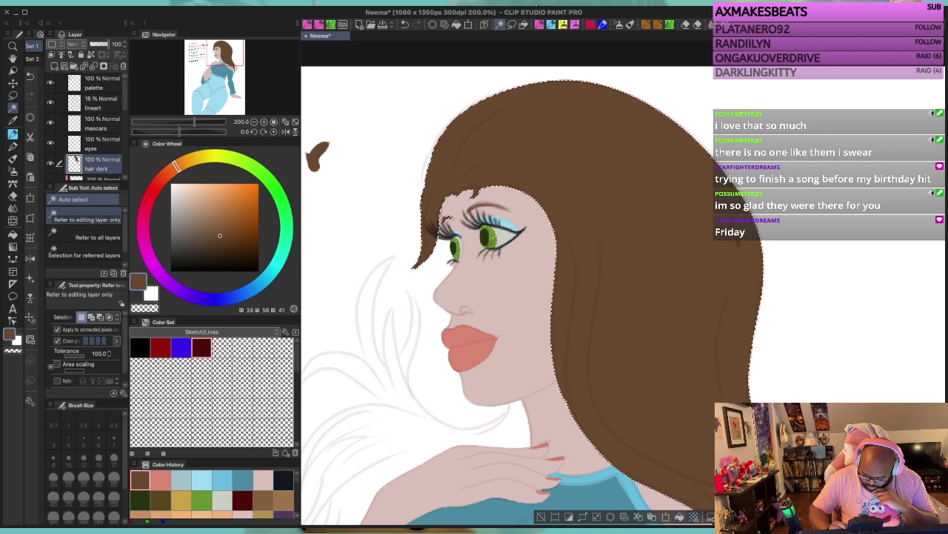
{"action": "key", "text": "super+Tab"}
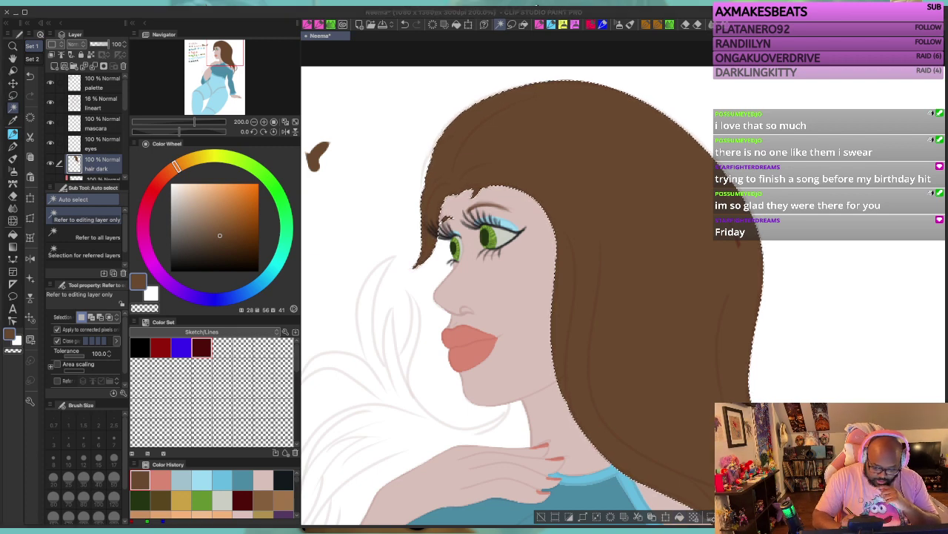
{"action": "key", "text": "super+Tab"}
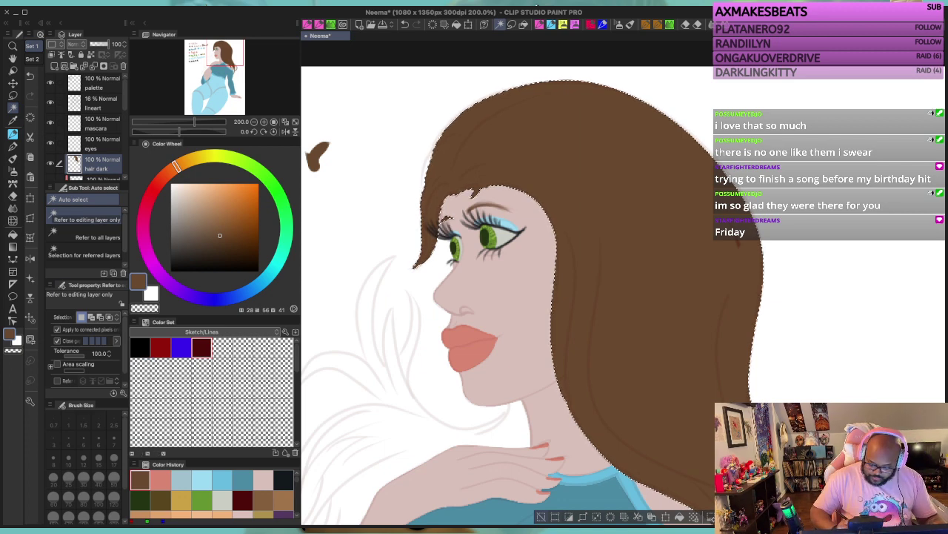
{"action": "key", "text": "ctrl+d"}
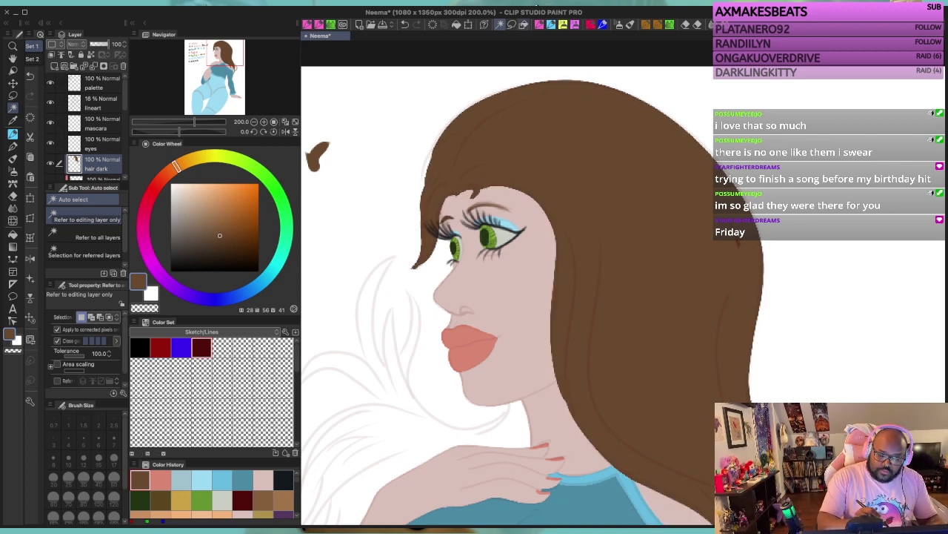
{"action": "left_click", "coordinate": [552, 24]}
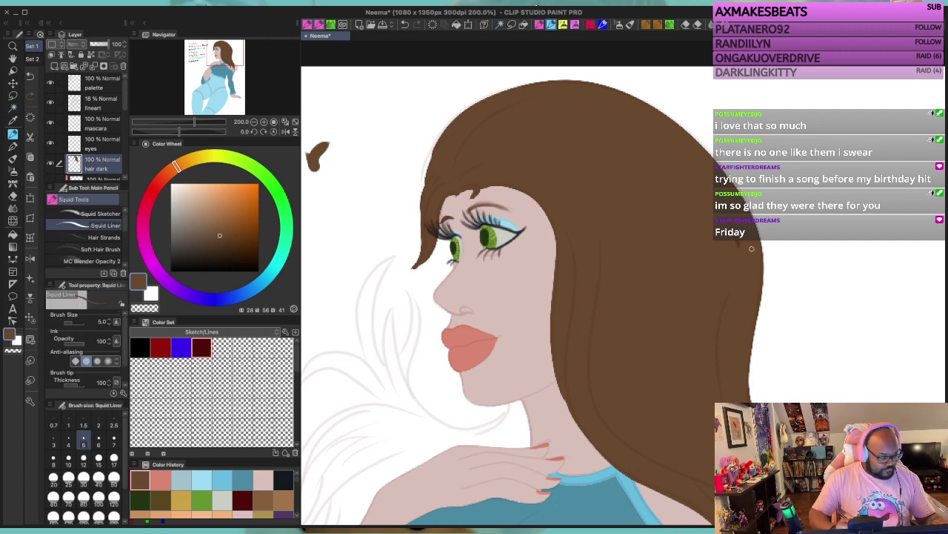
Step: Fill the space between the two curved strands flicking out beside the shoulder with dark brown, and clear the selection
{"action": "scroll", "coordinate": [618, 323], "scroll_direction": "down", "scroll_amount": 1}
{"action": "scroll", "coordinate": [618, 326], "scroll_direction": "down", "scroll_amount": 3}
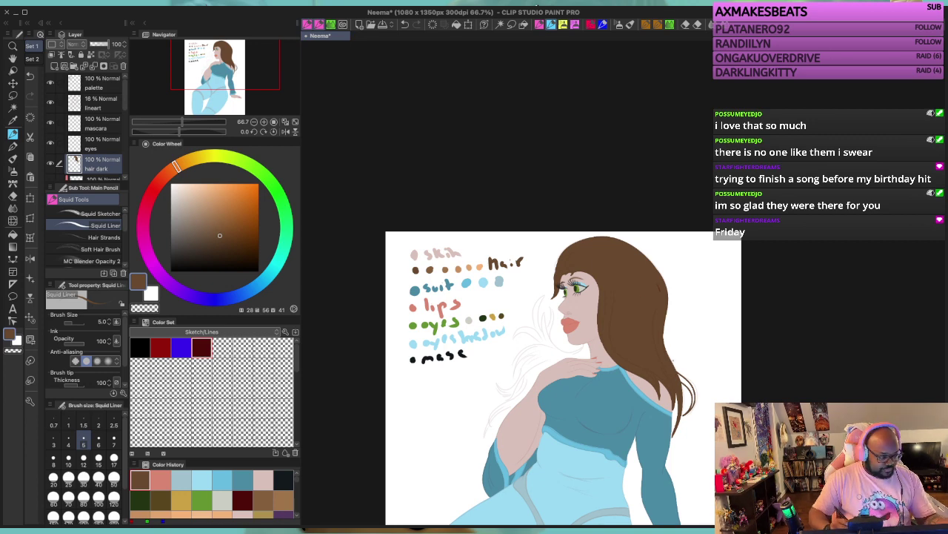
{"action": "scroll", "coordinate": [578, 332], "scroll_direction": "up", "scroll_amount": 3}
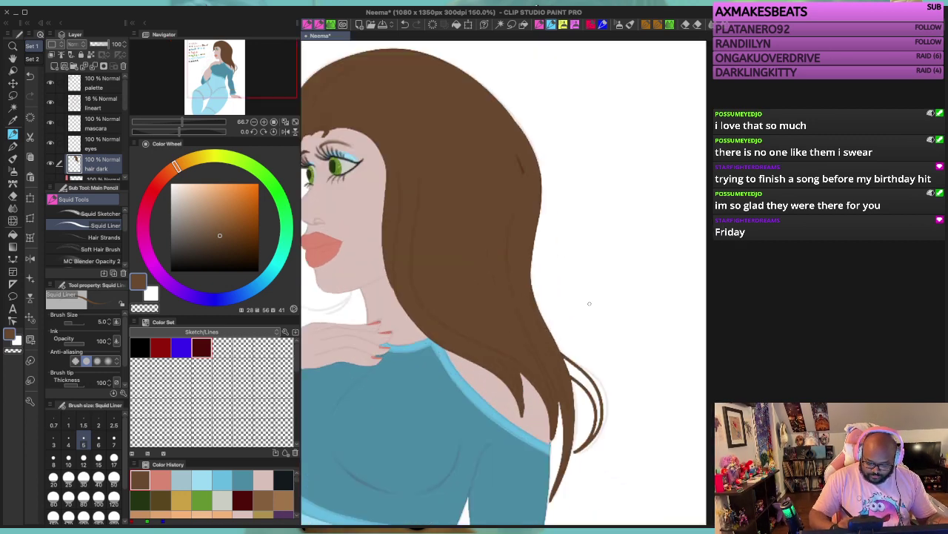
{"action": "scroll", "coordinate": [594, 362], "scroll_direction": "up", "scroll_amount": 3}
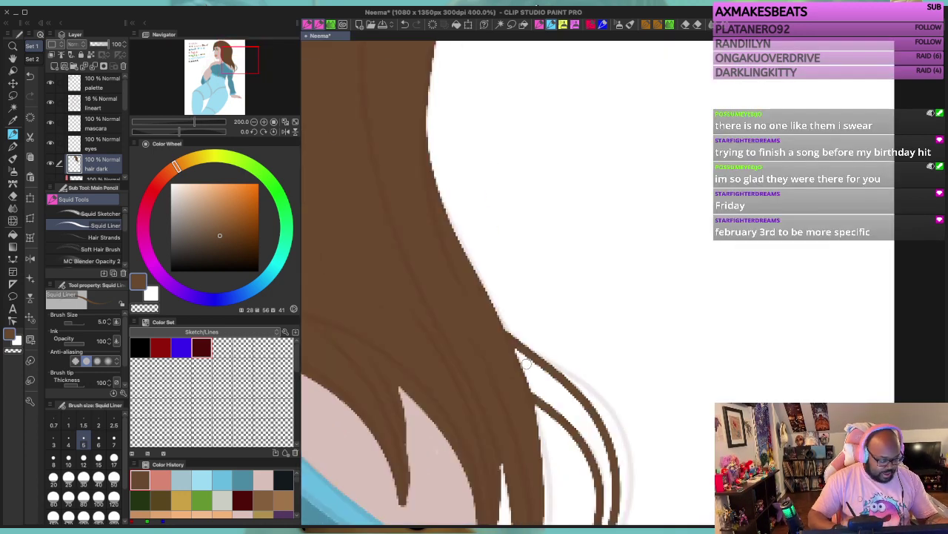
{"action": "left_click_drag", "start_coordinate": [479, 185], "coordinate": [545, 249]}
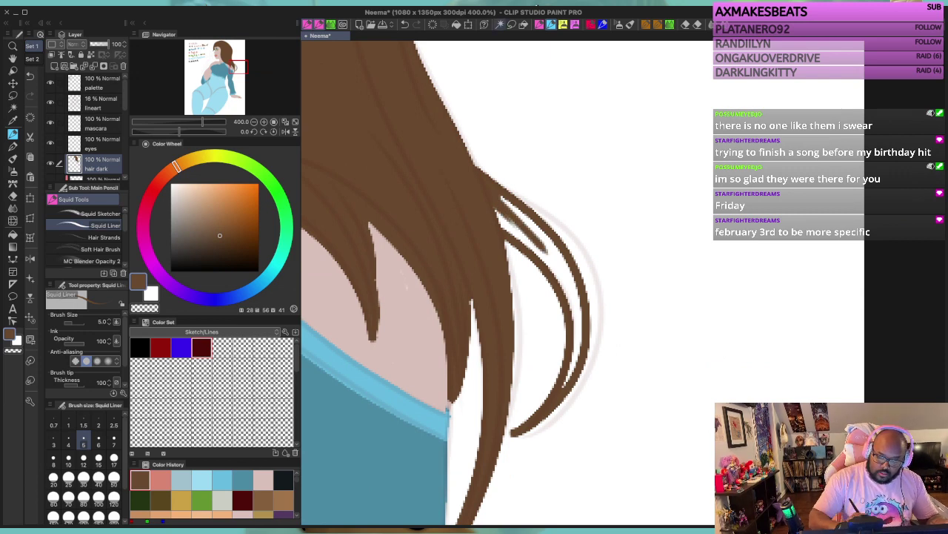
{"action": "key", "text": "w"}
{"action": "left_click", "coordinate": [539, 244]}
{"action": "left_click", "coordinate": [590, 403]}
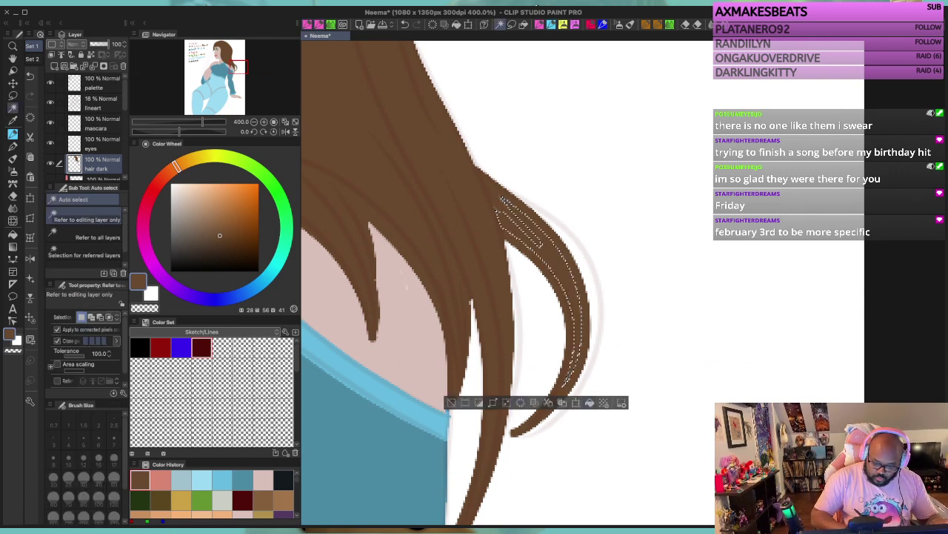
{"action": "left_click", "coordinate": [544, 255]}
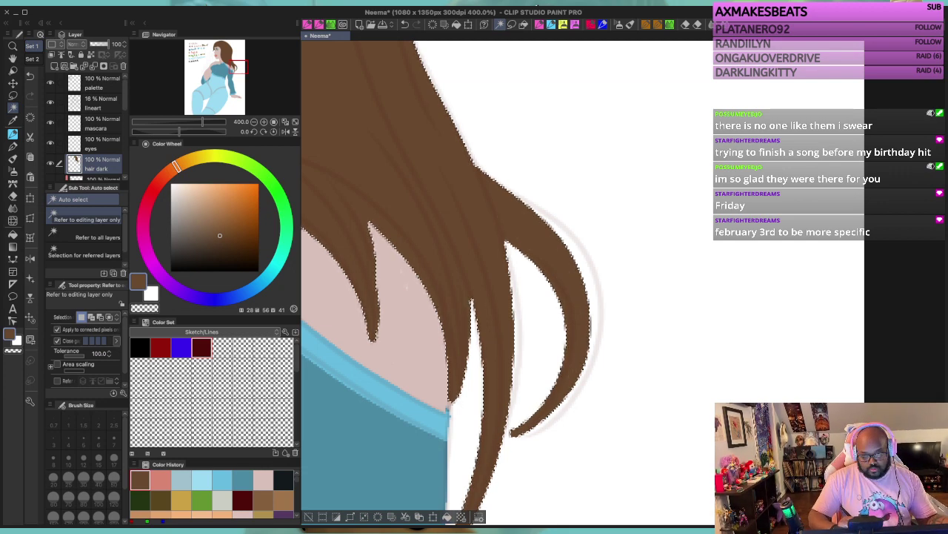
{"action": "scroll", "coordinate": [597, 285], "scroll_direction": "up", "scroll_amount": 4}
{"action": "scroll", "coordinate": [597, 285], "scroll_direction": "down", "scroll_amount": 8}
{"action": "scroll", "coordinate": [598, 288], "scroll_direction": "down", "scroll_amount": 2}
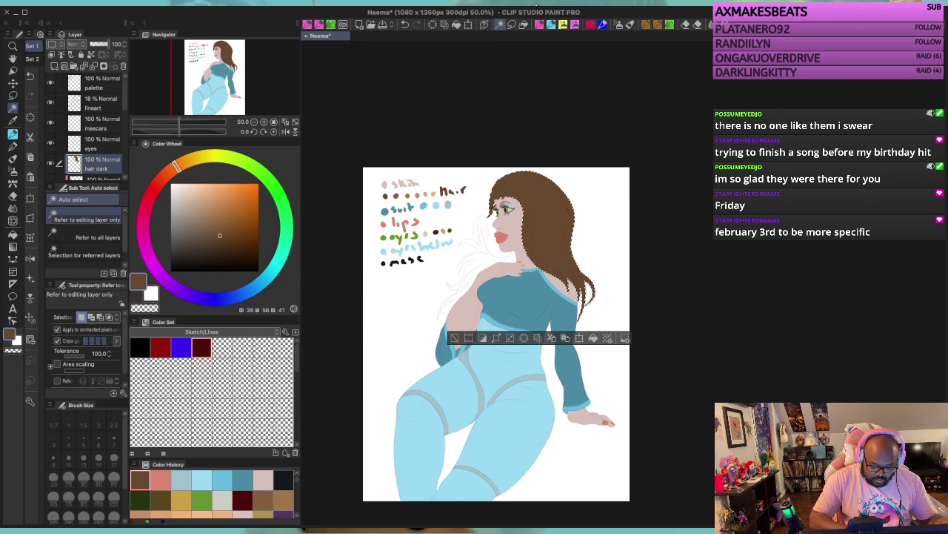
{"action": "scroll", "coordinate": [448, 366], "scroll_direction": "up", "scroll_amount": 1}
{"action": "key", "text": "ctrl+d"}
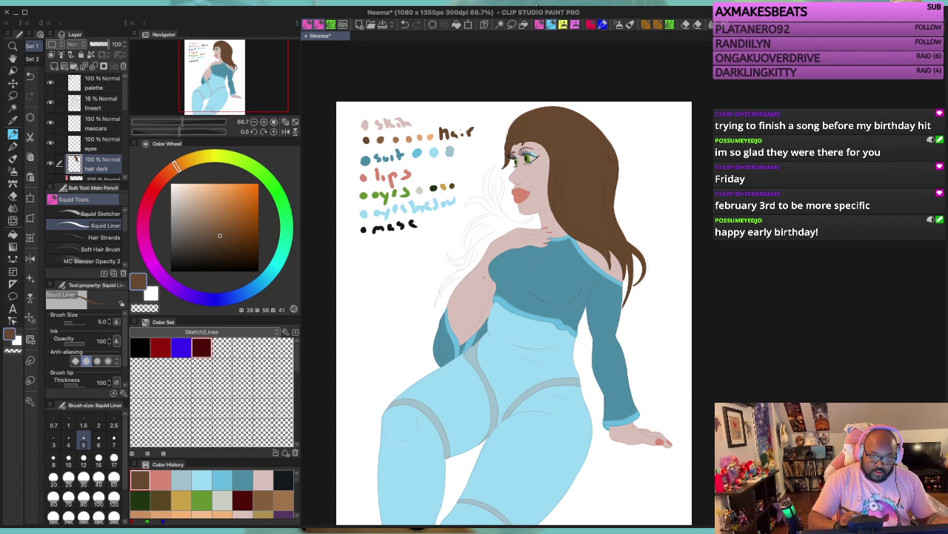
Step: Add a new layer between the skin layer and the bkg folder and name it hair under dark
{"action": "scroll", "coordinate": [483, 277], "scroll_direction": "up", "scroll_amount": 2}
{"action": "scroll", "coordinate": [483, 277], "scroll_direction": "down", "scroll_amount": 1}
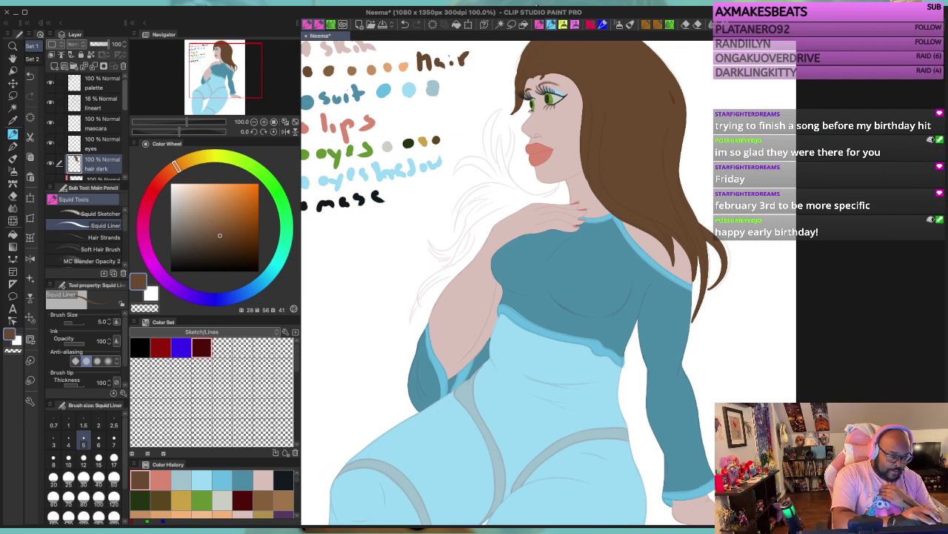
{"action": "scroll", "coordinate": [89, 126], "scroll_direction": "down", "scroll_amount": 5}
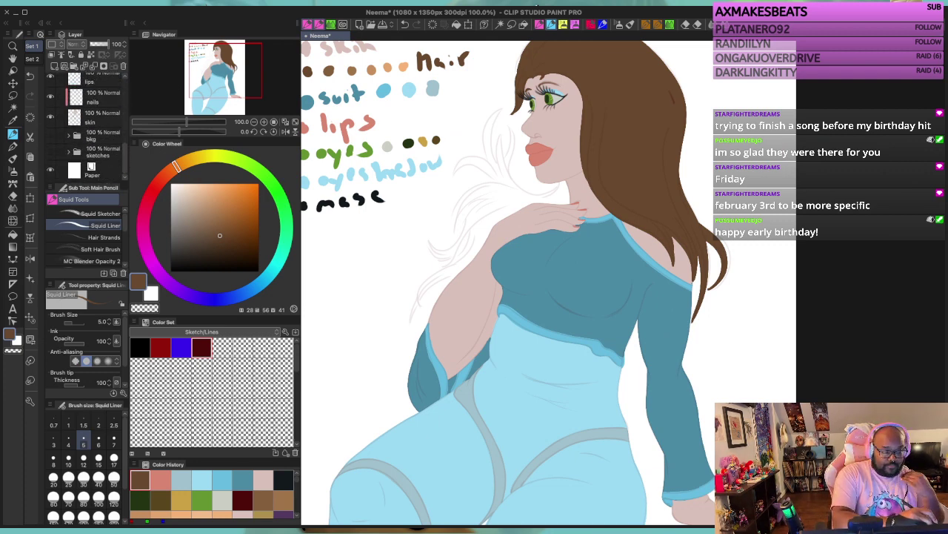
{"action": "left_click", "coordinate": [98, 135]}
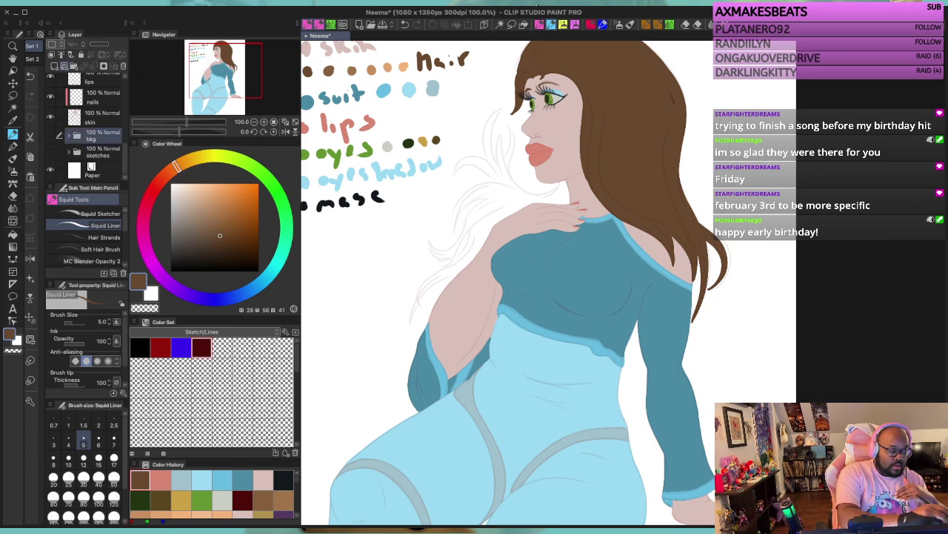
{"action": "left_click", "coordinate": [55, 66]}
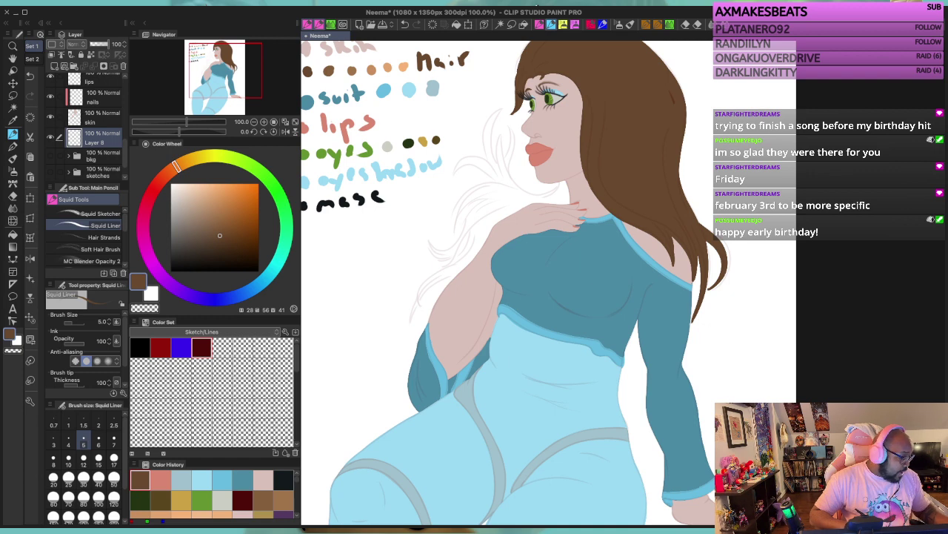
{"action": "key", "text": "Return"}
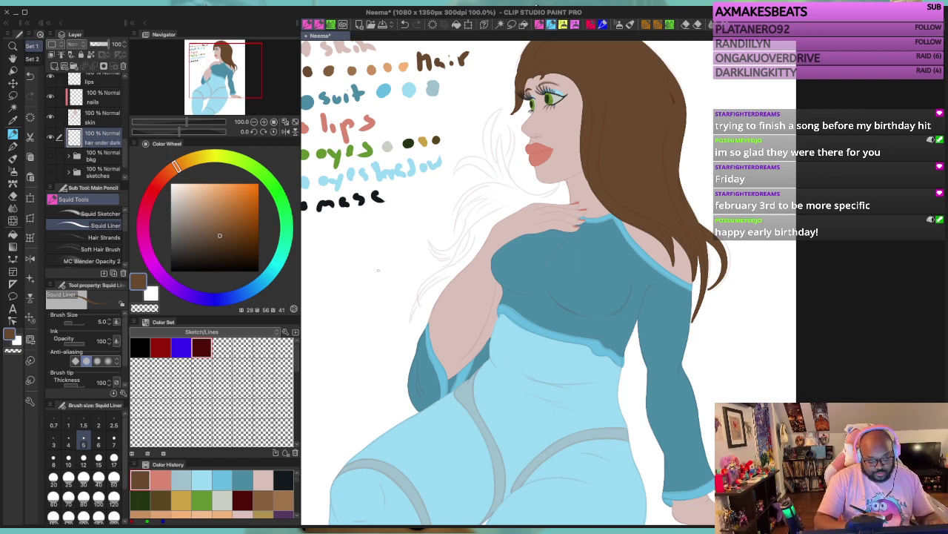
Step: Outline the short hair strands beneath the chin and the hair's edge along the neck with the Squid Liner at size 5
{"action": "key", "text": "bracketleft"}
{"action": "key", "text": "bracketleft"}
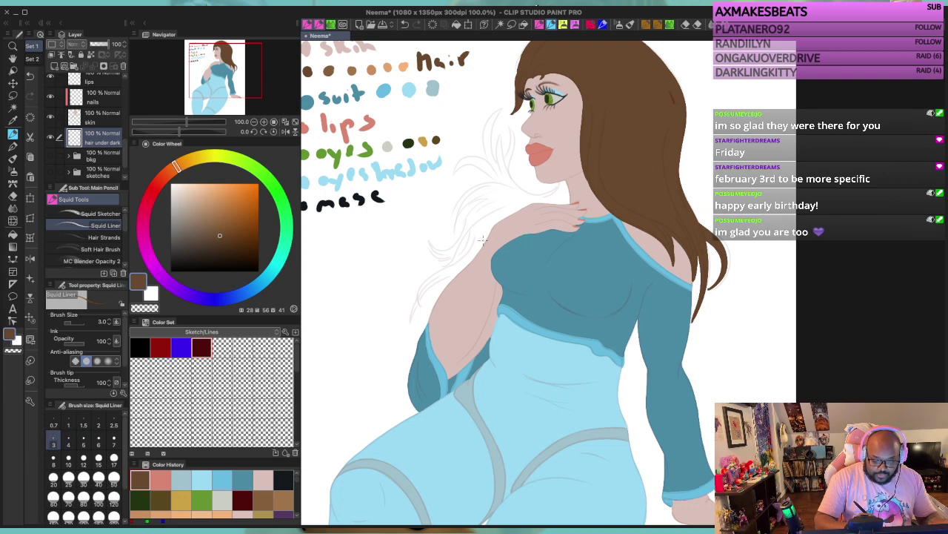
{"action": "key", "text": "bracketright"}
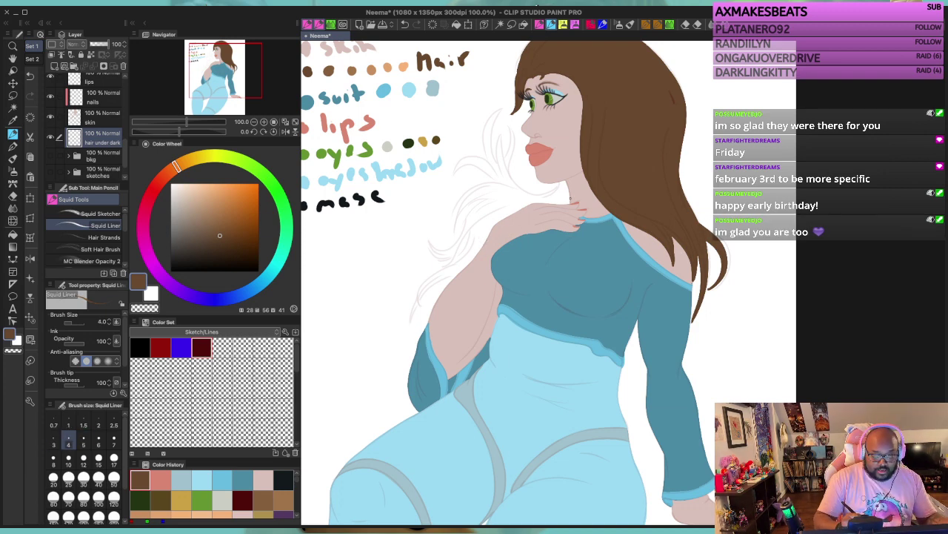
{"action": "key", "text": "bracketright"}
{"action": "scroll", "coordinate": [570, 200], "scroll_direction": "up", "scroll_amount": 3}
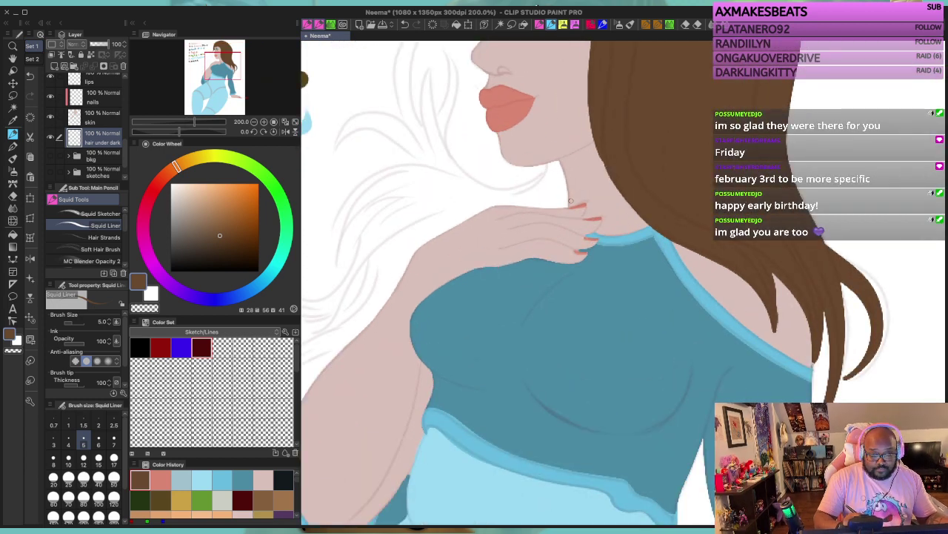
{"action": "scroll", "coordinate": [552, 162], "scroll_direction": "up", "scroll_amount": 3}
{"action": "scroll", "coordinate": [553, 171], "scroll_direction": "down", "scroll_amount": 2}
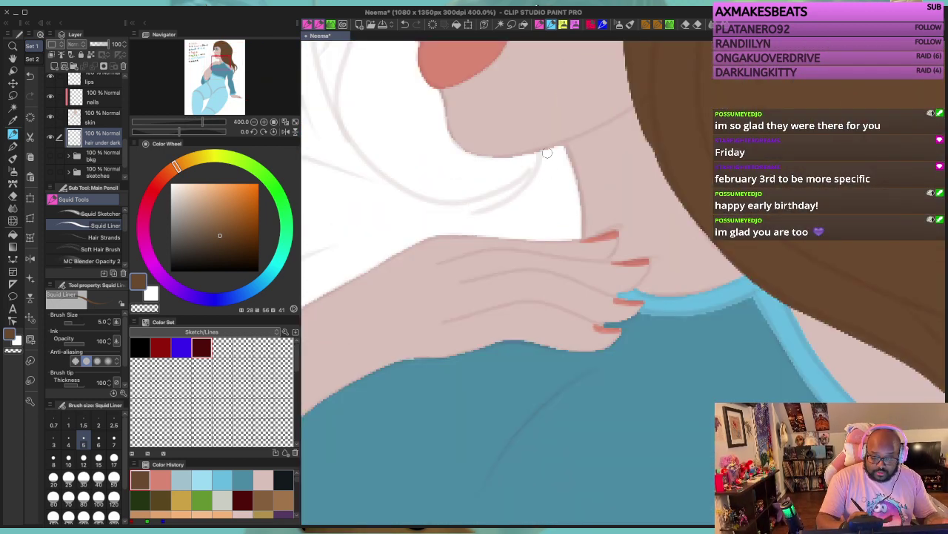
{"action": "left_click_drag", "start_coordinate": [543, 153], "coordinate": [511, 209]}
{"action": "left_click_drag", "start_coordinate": [546, 145], "coordinate": [471, 215]}
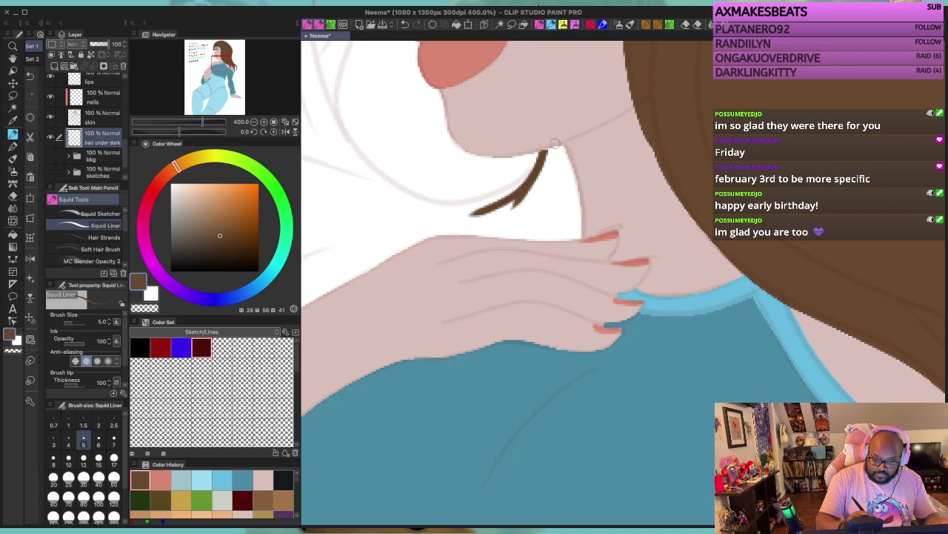
{"action": "mouse_move", "coordinate": [552, 147]}
{"action": "left_mouse_down"}
{"action": "mouse_move", "coordinate": [575, 175]}
{"action": "mouse_move", "coordinate": [572, 244]}
{"action": "mouse_move", "coordinate": [546, 149]}
{"action": "mouse_move", "coordinate": [512, 187]}
{"action": "mouse_move", "coordinate": [439, 210]}
{"action": "left_mouse_up"}
Step: Outline the long dark brown strand sweeping from under the chin and curving up in front of the face
{"action": "left_click_drag", "start_coordinate": [544, 200], "coordinate": [661, 304]}
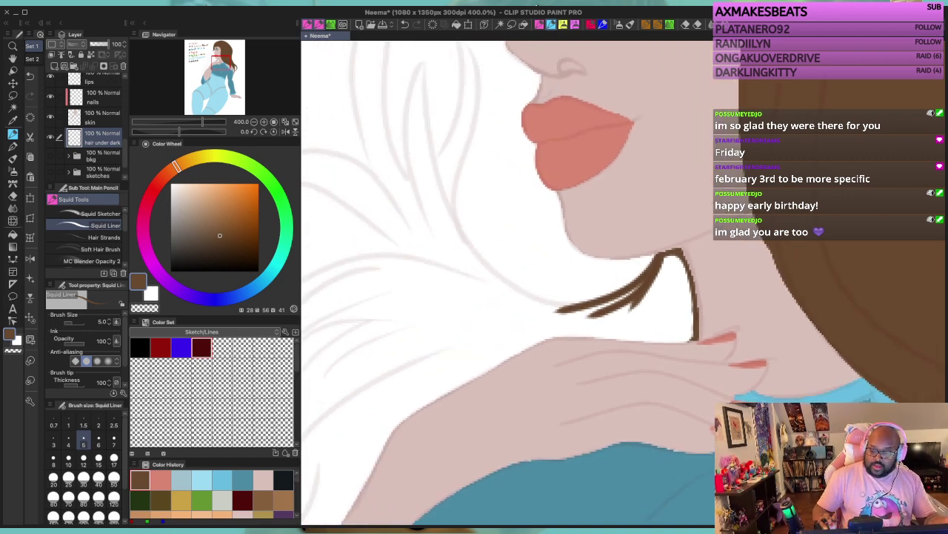
{"action": "key", "text": "minus"}
{"action": "key", "text": "minus"}
{"action": "key", "text": "minus"}
{"action": "key", "text": "minus"}
{"action": "key", "text": "minus"}
{"action": "key", "text": "minus"}
{"action": "key", "text": "minus"}
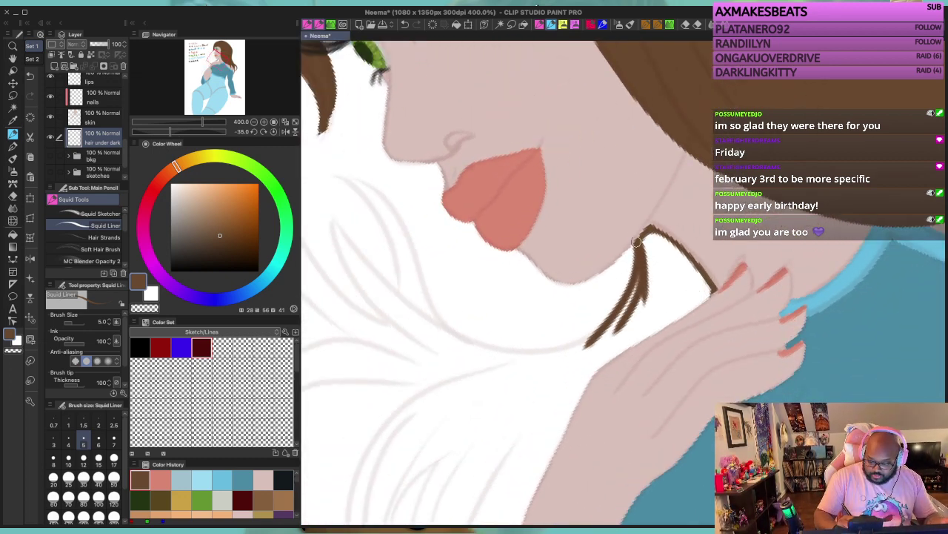
{"action": "mouse_move", "coordinate": [636, 241]}
{"action": "left_mouse_down"}
{"action": "mouse_move", "coordinate": [618, 313]}
{"action": "mouse_move", "coordinate": [593, 335]}
{"action": "mouse_move", "coordinate": [547, 350]}
{"action": "mouse_move", "coordinate": [503, 336]}
{"action": "left_mouse_up"}
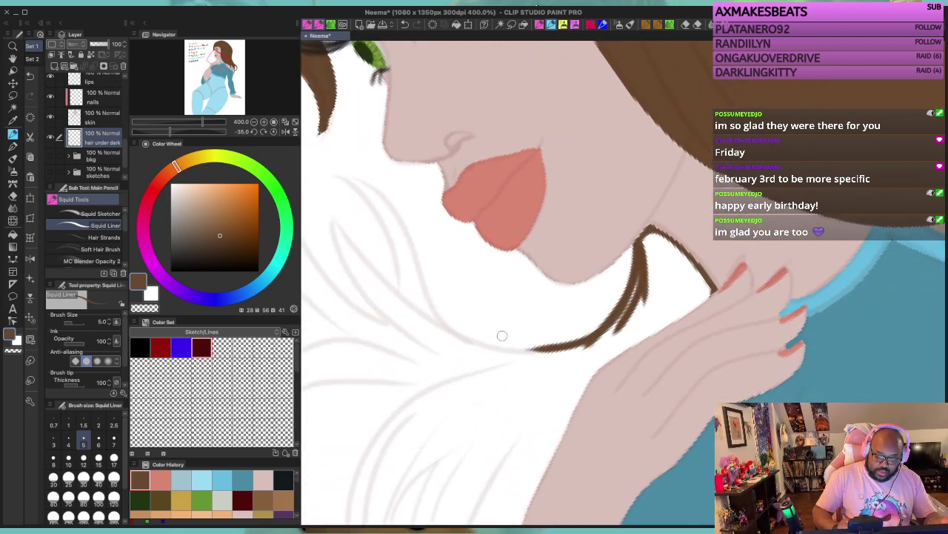
{"action": "mouse_move", "coordinate": [638, 251]}
{"action": "left_mouse_down"}
{"action": "mouse_move", "coordinate": [616, 310]}
{"action": "mouse_move", "coordinate": [572, 338]}
{"action": "mouse_move", "coordinate": [496, 347]}
{"action": "mouse_move", "coordinate": [434, 314]}
{"action": "mouse_move", "coordinate": [406, 234]}
{"action": "mouse_move", "coordinate": [335, 171]}
{"action": "mouse_move", "coordinate": [409, 304]}
{"action": "left_mouse_up"}
Step: Outline the upper curling strands in front of the face and the curved flick below them, following the sketch
{"action": "mouse_move", "coordinate": [333, 205]}
{"action": "left_mouse_down"}
{"action": "mouse_move", "coordinate": [339, 264]}
{"action": "mouse_move", "coordinate": [415, 346]}
{"action": "left_mouse_up"}
{"action": "left_click_drag", "start_coordinate": [463, 298], "coordinate": [675, 310]}
{"action": "mouse_move", "coordinate": [632, 344]}
{"action": "left_mouse_down"}
{"action": "mouse_move", "coordinate": [584, 328]}
{"action": "mouse_move", "coordinate": [542, 287]}
{"action": "mouse_move", "coordinate": [503, 220]}
{"action": "mouse_move", "coordinate": [495, 150]}
{"action": "mouse_move", "coordinate": [505, 130]}
{"action": "mouse_move", "coordinate": [483, 178]}
{"action": "mouse_move", "coordinate": [487, 244]}
{"action": "mouse_move", "coordinate": [522, 307]}
{"action": "mouse_move", "coordinate": [628, 401]}
{"action": "left_mouse_up"}
{"action": "key", "text": "ctrl+z"}
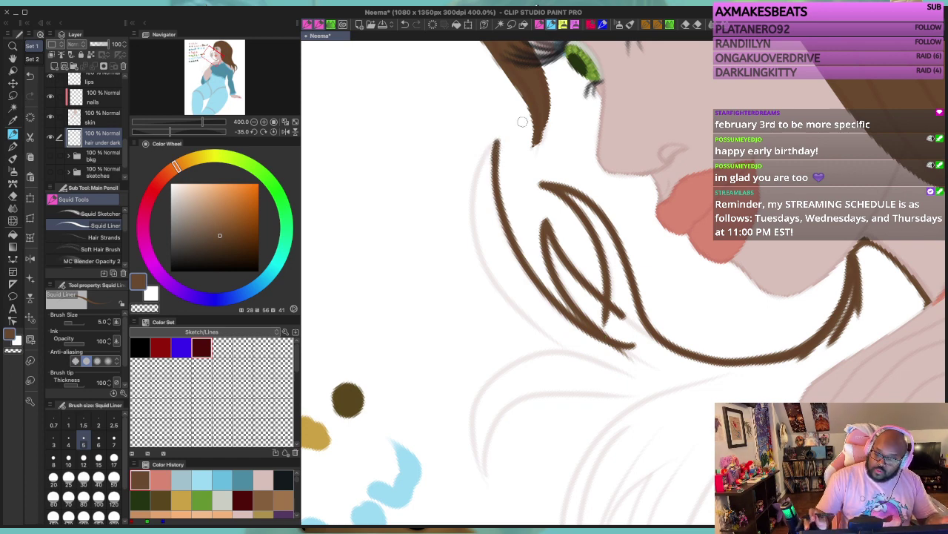
{"action": "mouse_move", "coordinate": [498, 144]}
{"action": "left_mouse_down"}
{"action": "mouse_move", "coordinate": [486, 167]}
{"action": "mouse_move", "coordinate": [485, 231]}
{"action": "mouse_move", "coordinate": [507, 287]}
{"action": "mouse_move", "coordinate": [556, 336]}
{"action": "mouse_move", "coordinate": [625, 380]}
{"action": "mouse_move", "coordinate": [622, 366]}
{"action": "mouse_move", "coordinate": [571, 353]}
{"action": "mouse_move", "coordinate": [487, 384]}
{"action": "mouse_move", "coordinate": [494, 486]}
{"action": "mouse_move", "coordinate": [512, 484]}
{"action": "mouse_move", "coordinate": [499, 483]}
{"action": "mouse_move", "coordinate": [488, 464]}
{"action": "mouse_move", "coordinate": [506, 408]}
{"action": "mouse_move", "coordinate": [577, 387]}
{"action": "mouse_move", "coordinate": [683, 398]}
{"action": "left_mouse_up"}
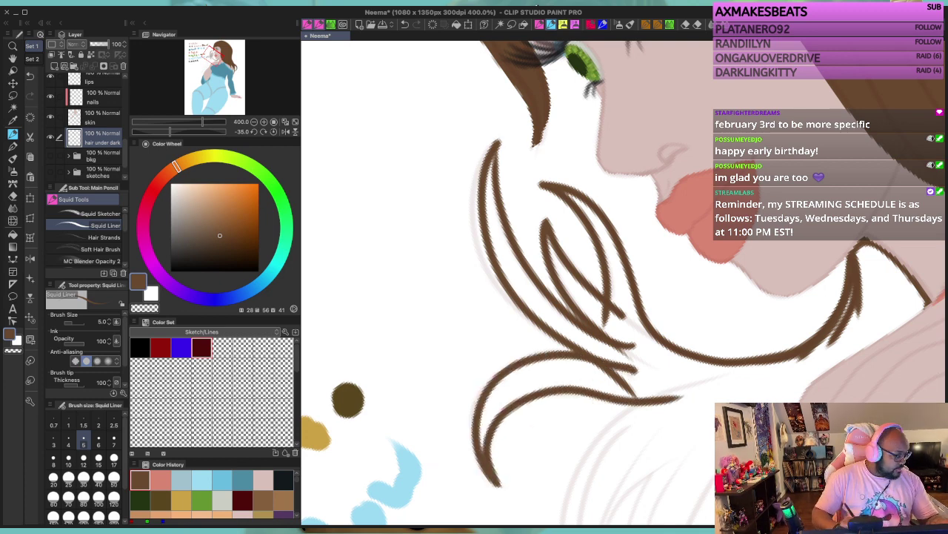
Step: Outline the middle cluster of overlapping strands hanging below the curved flick, beside the raised forearm
{"action": "mouse_move", "coordinate": [650, 349]}
{"action": "left_mouse_down"}
{"action": "mouse_move", "coordinate": [566, 232]}
{"action": "mouse_move", "coordinate": [565, 201]}
{"action": "left_mouse_up"}
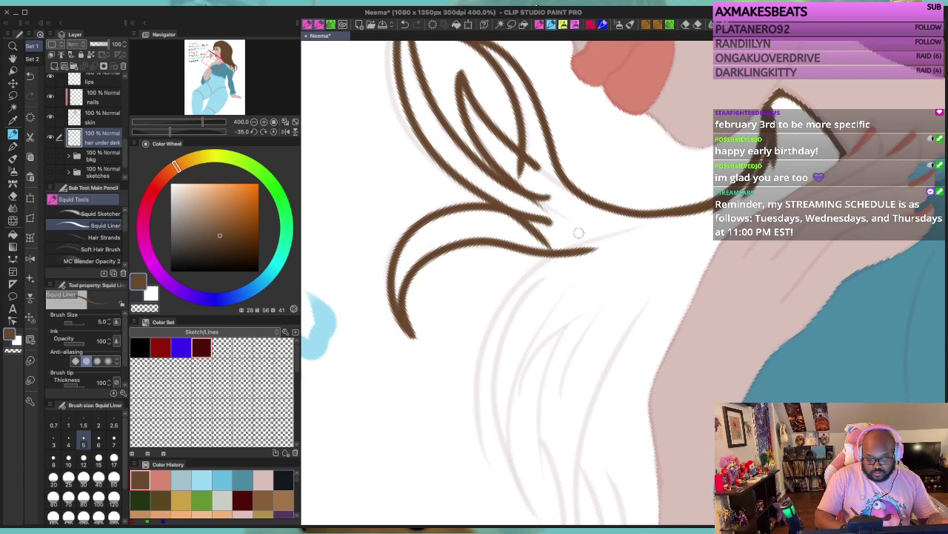
{"action": "mouse_move", "coordinate": [579, 233]}
{"action": "left_mouse_down"}
{"action": "mouse_move", "coordinate": [541, 263]}
{"action": "mouse_move", "coordinate": [482, 449]}
{"action": "mouse_move", "coordinate": [502, 483]}
{"action": "mouse_move", "coordinate": [489, 390]}
{"action": "left_mouse_up"}
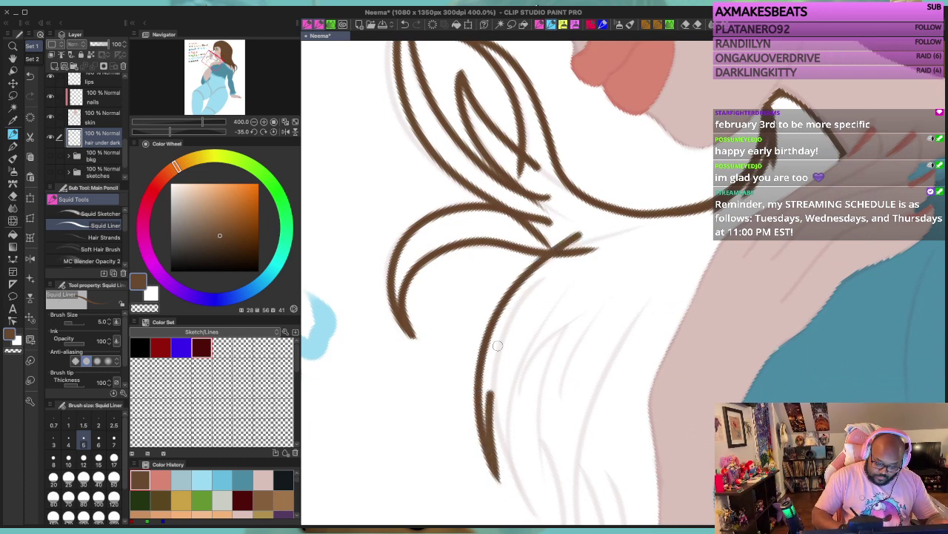
{"action": "left_click_drag", "start_coordinate": [506, 321], "coordinate": [490, 393]}
{"action": "mouse_move", "coordinate": [497, 353]}
{"action": "left_mouse_down"}
{"action": "mouse_move", "coordinate": [494, 424]}
{"action": "mouse_move", "coordinate": [518, 491]}
{"action": "mouse_move", "coordinate": [542, 515]}
{"action": "mouse_move", "coordinate": [505, 443]}
{"action": "mouse_move", "coordinate": [522, 353]}
{"action": "mouse_move", "coordinate": [564, 305]}
{"action": "left_mouse_up"}
{"action": "mouse_move", "coordinate": [528, 344]}
{"action": "left_mouse_down"}
{"action": "mouse_move", "coordinate": [521, 400]}
{"action": "mouse_move", "coordinate": [575, 331]}
{"action": "mouse_move", "coordinate": [539, 395]}
{"action": "mouse_move", "coordinate": [542, 501]}
{"action": "left_mouse_up"}
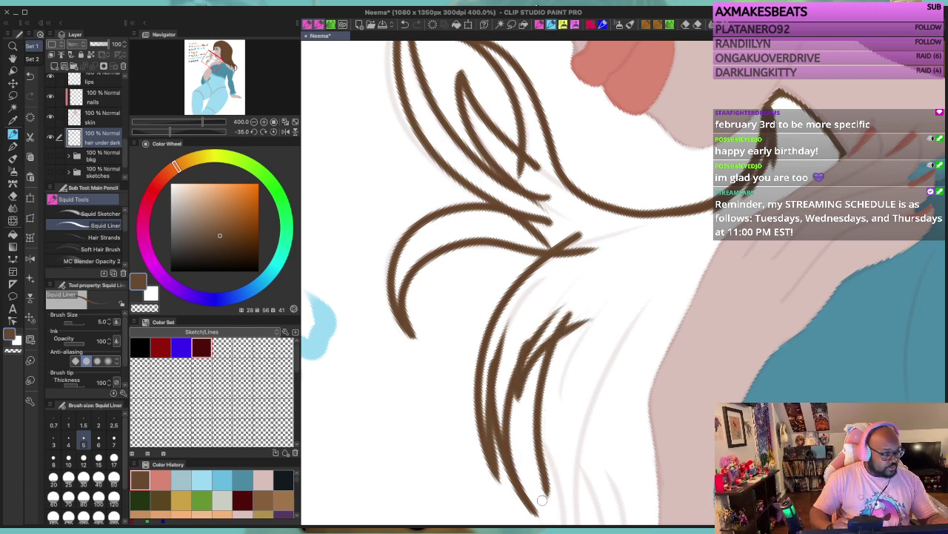
Step: Outline the lower strand curling outward beside the forearm, redrawing its tip and adding the crossing strands next to it
{"action": "left_click_drag", "start_coordinate": [626, 346], "coordinate": [514, 95]}
{"action": "mouse_move", "coordinate": [424, 163]}
{"action": "left_mouse_down"}
{"action": "mouse_move", "coordinate": [446, 226]}
{"action": "mouse_move", "coordinate": [453, 291]}
{"action": "mouse_move", "coordinate": [428, 343]}
{"action": "mouse_move", "coordinate": [377, 357]}
{"action": "mouse_move", "coordinate": [358, 325]}
{"action": "mouse_move", "coordinate": [441, 347]}
{"action": "mouse_move", "coordinate": [373, 370]}
{"action": "mouse_move", "coordinate": [418, 387]}
{"action": "mouse_move", "coordinate": [456, 383]}
{"action": "left_mouse_up"}
{"action": "key", "text": "ctrl+z"}
{"action": "mouse_move", "coordinate": [375, 369]}
{"action": "left_mouse_down"}
{"action": "mouse_move", "coordinate": [420, 366]}
{"action": "mouse_move", "coordinate": [455, 320]}
{"action": "left_mouse_up"}
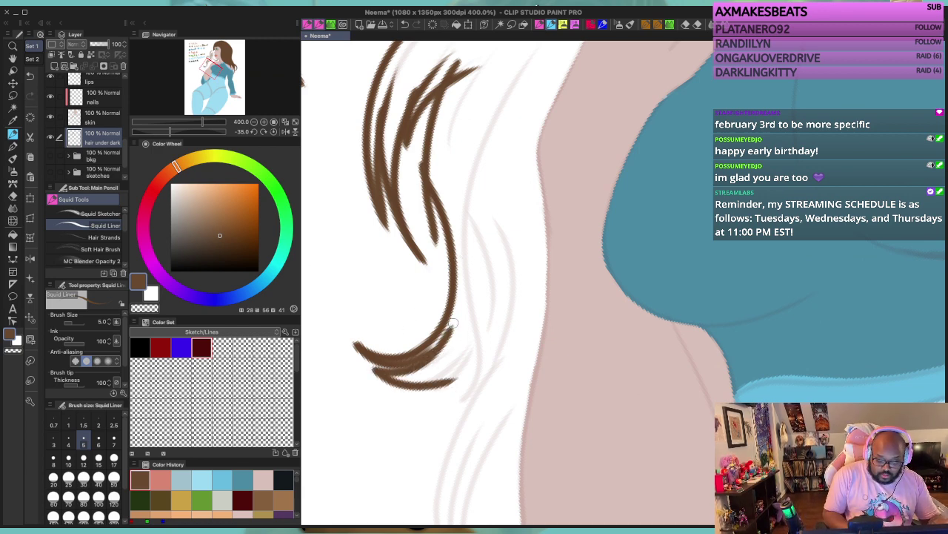
{"action": "key", "text": "ctrl+z"}
{"action": "key", "text": "ctrl+z"}
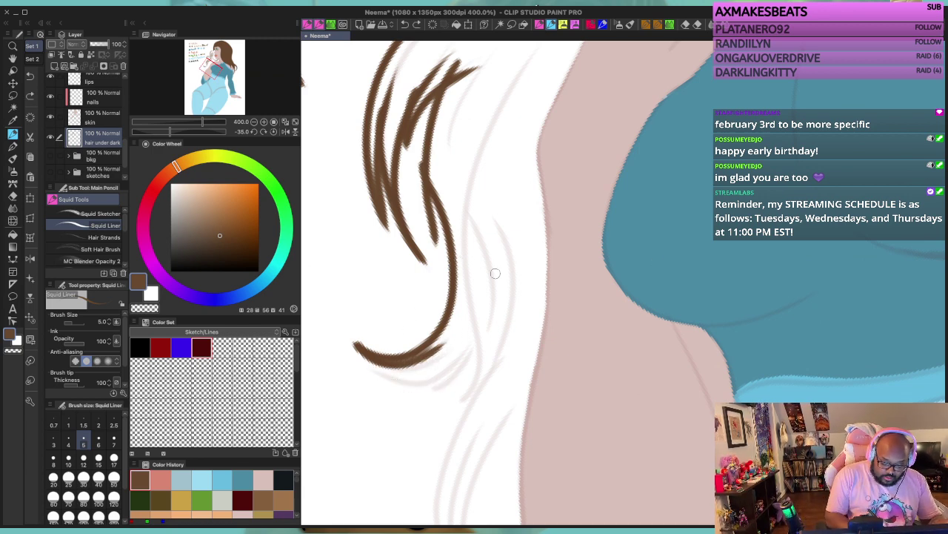
{"action": "mouse_move", "coordinate": [377, 371]}
{"action": "left_mouse_down"}
{"action": "mouse_move", "coordinate": [437, 381]}
{"action": "mouse_move", "coordinate": [478, 346]}
{"action": "mouse_move", "coordinate": [395, 372]}
{"action": "mouse_move", "coordinate": [453, 324]}
{"action": "left_mouse_up"}
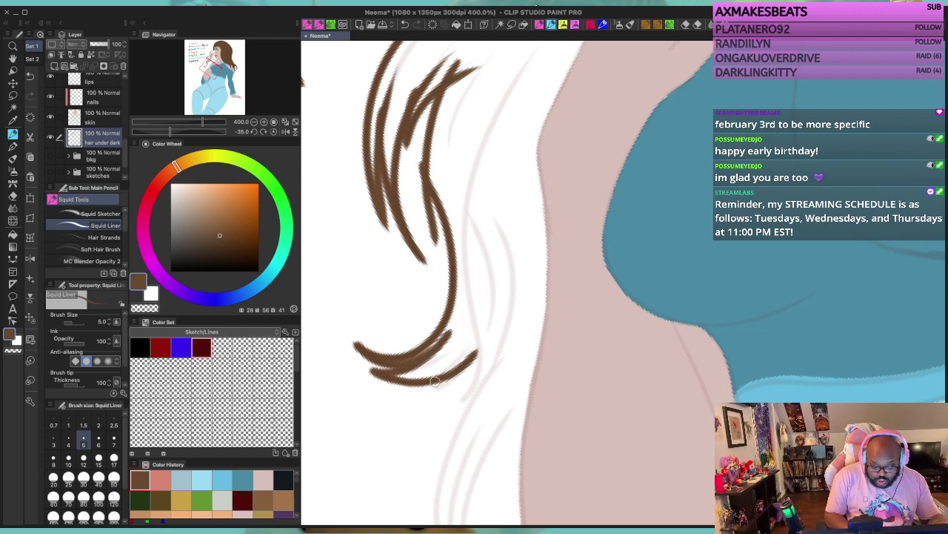
{"action": "mouse_move", "coordinate": [434, 384]}
{"action": "left_mouse_down"}
{"action": "mouse_move", "coordinate": [467, 380]}
{"action": "mouse_move", "coordinate": [492, 345]}
{"action": "left_mouse_up"}
{"action": "mouse_move", "coordinate": [470, 295]}
{"action": "left_mouse_down"}
{"action": "mouse_move", "coordinate": [477, 375]}
{"action": "mouse_move", "coordinate": [436, 432]}
{"action": "mouse_move", "coordinate": [512, 298]}
{"action": "left_mouse_up"}
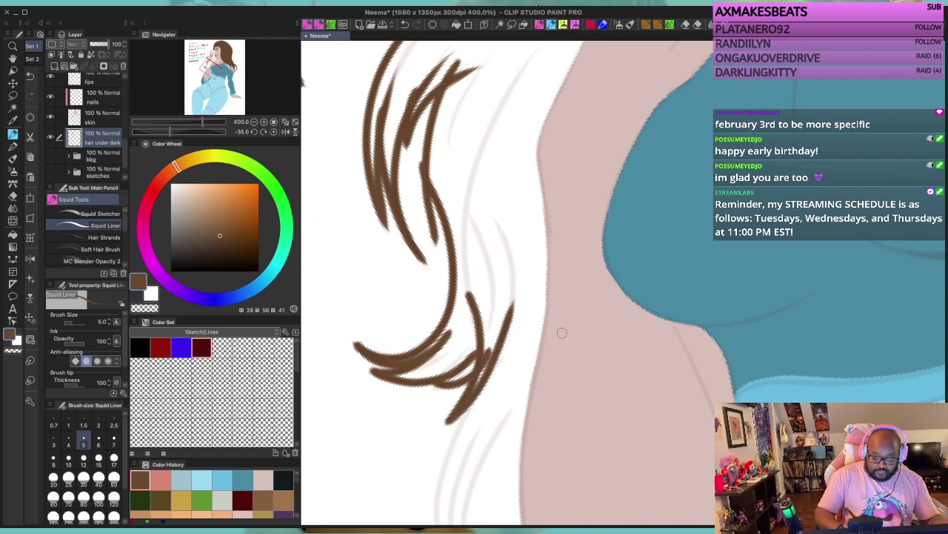
Step: Outline the lowest pointed strand and extend its inner edge up to meet the forearm
{"action": "left_click_drag", "start_coordinate": [562, 333], "coordinate": [572, 127]}
{"action": "mouse_move", "coordinate": [495, 152]}
{"action": "left_mouse_down"}
{"action": "mouse_move", "coordinate": [471, 200]}
{"action": "mouse_move", "coordinate": [451, 286]}
{"action": "mouse_move", "coordinate": [495, 389]}
{"action": "mouse_move", "coordinate": [474, 288]}
{"action": "mouse_move", "coordinate": [511, 190]}
{"action": "left_mouse_up"}
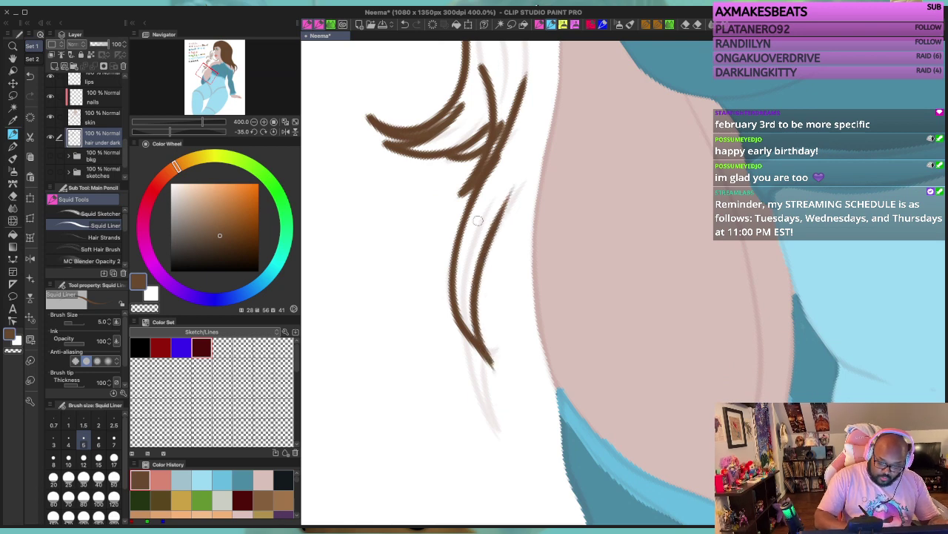
{"action": "mouse_move", "coordinate": [458, 329]}
{"action": "left_mouse_down"}
{"action": "mouse_move", "coordinate": [508, 439]}
{"action": "mouse_move", "coordinate": [465, 308]}
{"action": "left_mouse_up"}
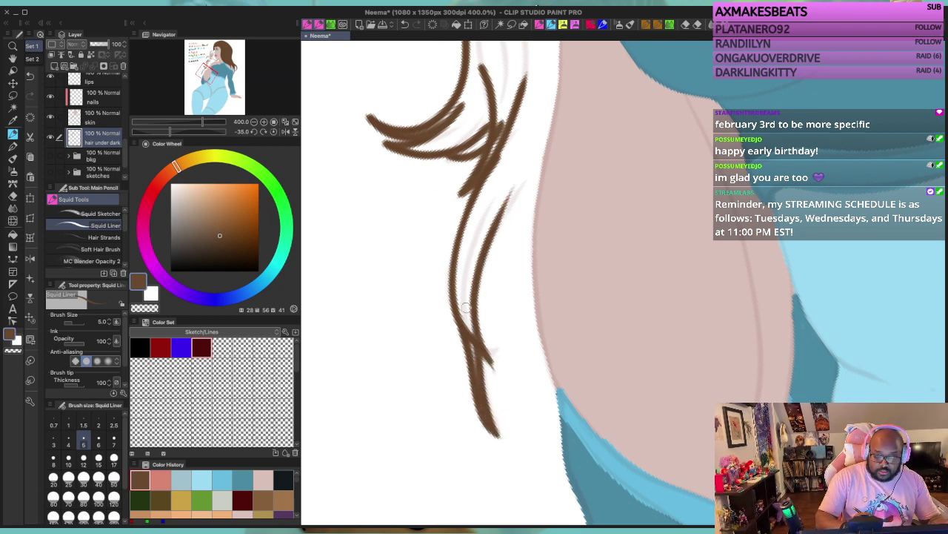
{"action": "left_click_drag", "start_coordinate": [492, 244], "coordinate": [541, 168]}
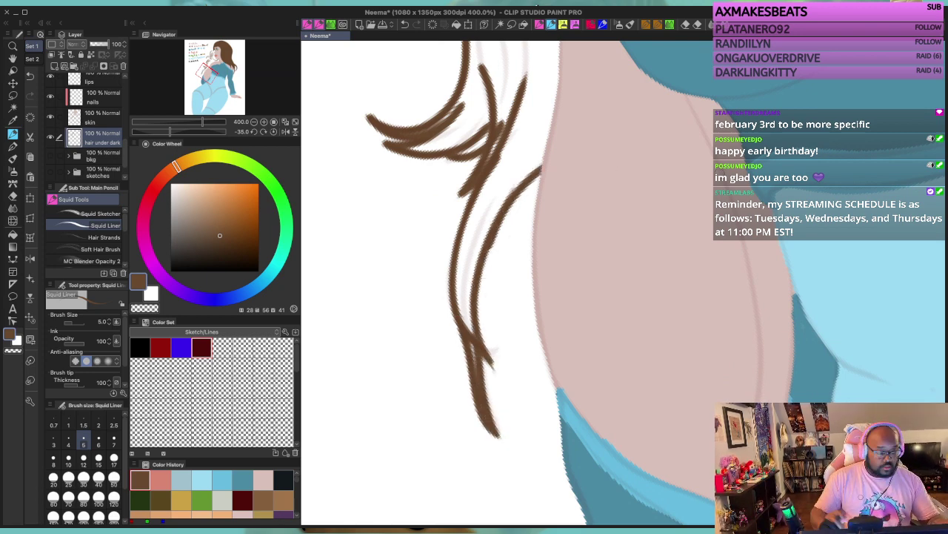
Step: Trace the hair's edge along the forearm and the back of the hand to close the outline at the neck
{"action": "left_click_drag", "start_coordinate": [578, 126], "coordinate": [466, 355]}
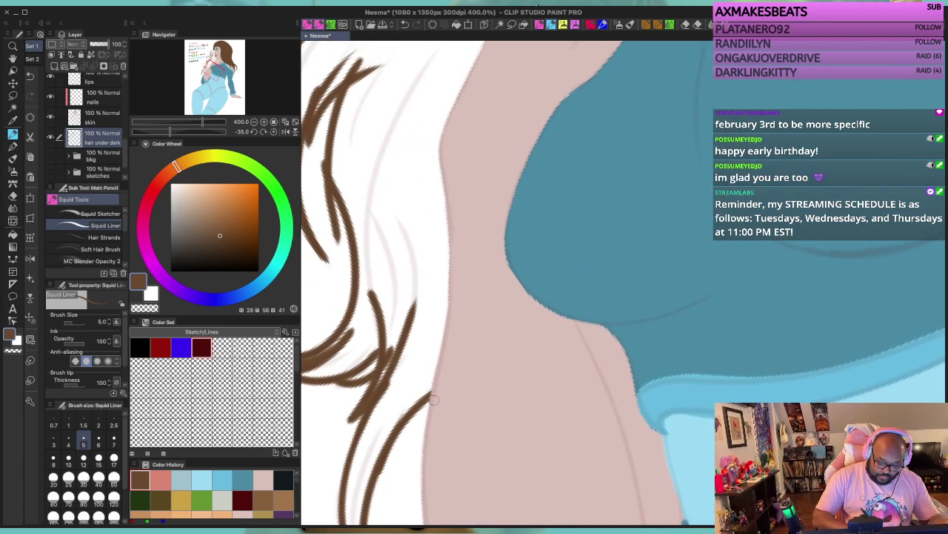
{"action": "mouse_move", "coordinate": [428, 399]}
{"action": "left_mouse_down"}
{"action": "mouse_move", "coordinate": [449, 259]}
{"action": "mouse_move", "coordinate": [441, 178]}
{"action": "mouse_move", "coordinate": [463, 78]}
{"action": "mouse_move", "coordinate": [481, 44]}
{"action": "left_mouse_up"}
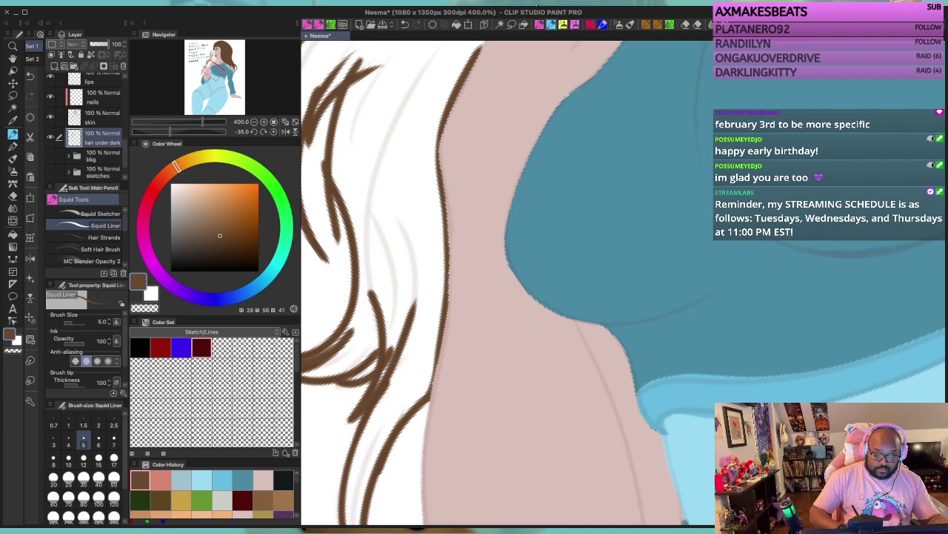
{"action": "mouse_move", "coordinate": [498, 78]}
{"action": "left_mouse_down"}
{"action": "mouse_move", "coordinate": [446, 391]}
{"action": "mouse_move", "coordinate": [425, 363]}
{"action": "mouse_move", "coordinate": [450, 313]}
{"action": "left_mouse_up"}
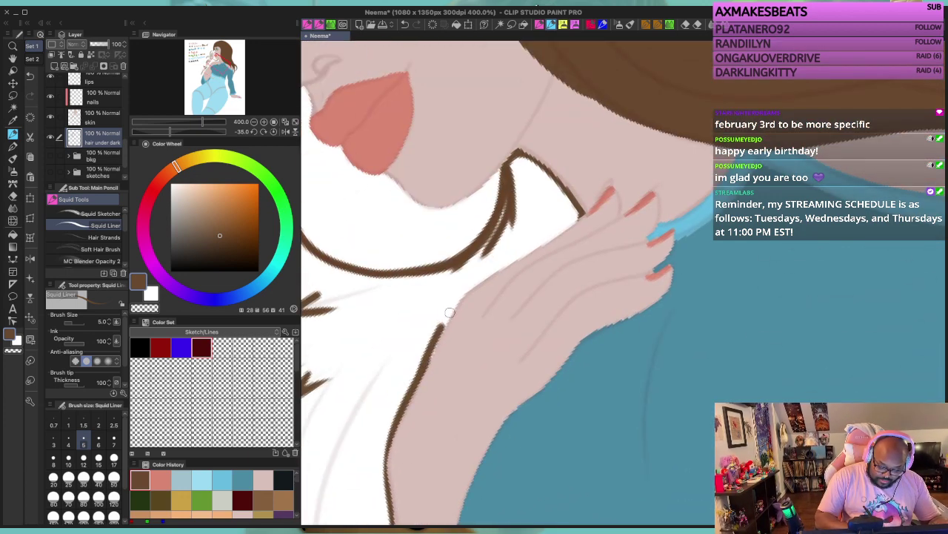
{"action": "mouse_move", "coordinate": [421, 375]}
{"action": "left_mouse_down"}
{"action": "mouse_move", "coordinate": [481, 282]}
{"action": "mouse_move", "coordinate": [590, 217]}
{"action": "mouse_move", "coordinate": [490, 277]}
{"action": "mouse_move", "coordinate": [447, 320]}
{"action": "left_mouse_up"}
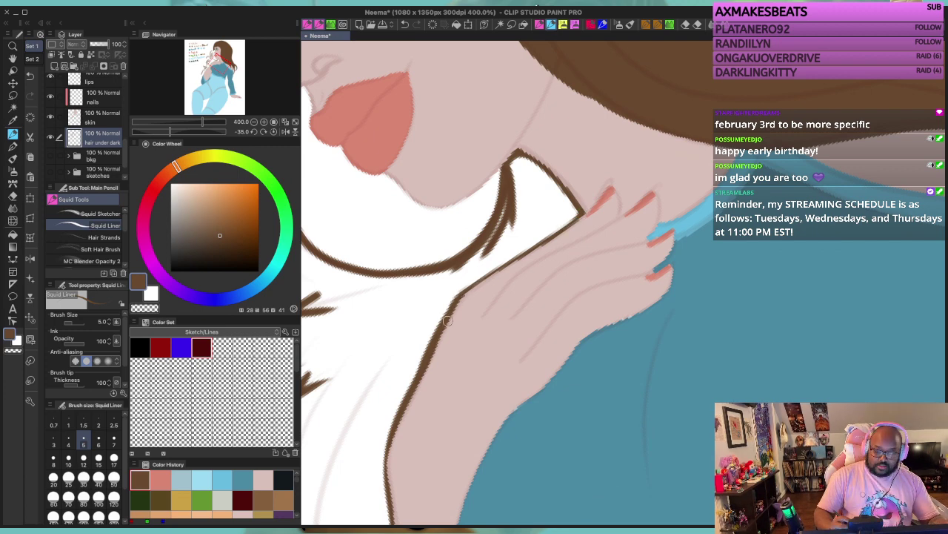
{"action": "key", "text": "asciicircum"}
{"action": "key", "text": "asciicircum"}
{"action": "key", "text": "asciicircum"}
{"action": "key", "text": "asciicircum"}
{"action": "key", "text": "asciicircum"}
{"action": "key", "text": "asciicircum"}
{"action": "key", "text": "asciicircum"}
{"action": "key", "text": "asciicircum"}
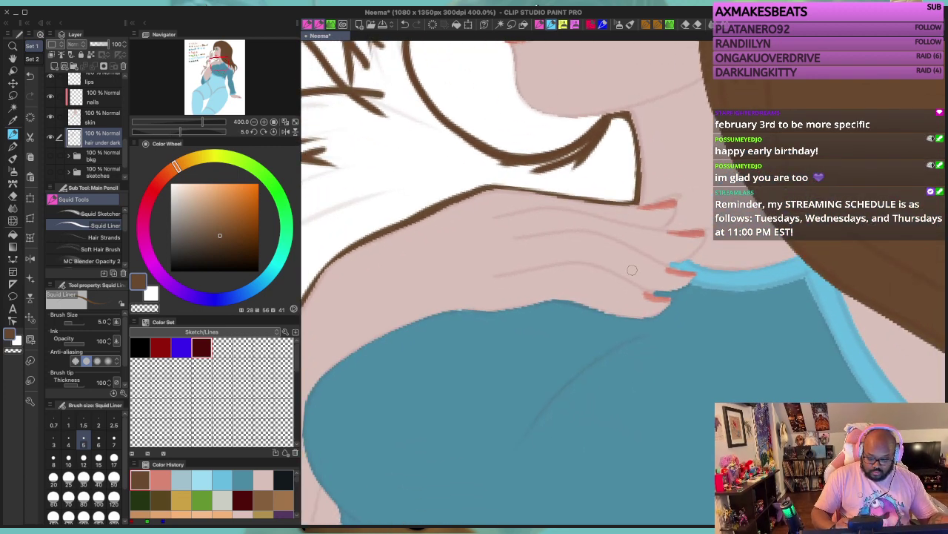
{"action": "scroll", "coordinate": [632, 270], "scroll_direction": "down", "scroll_amount": 4}
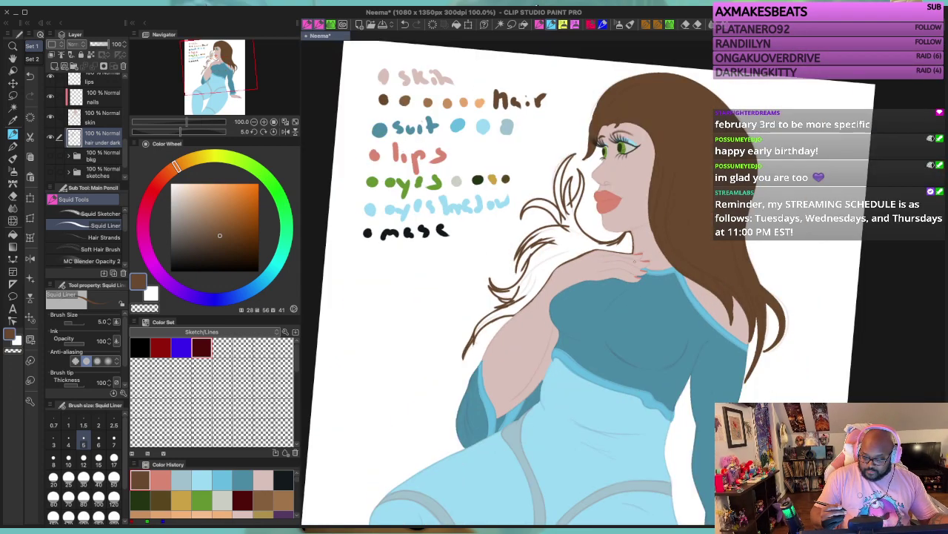
{"action": "scroll", "coordinate": [635, 260], "scroll_direction": "up", "scroll_amount": 1}
{"action": "scroll", "coordinate": [636, 260], "scroll_direction": "down", "scroll_amount": 1}
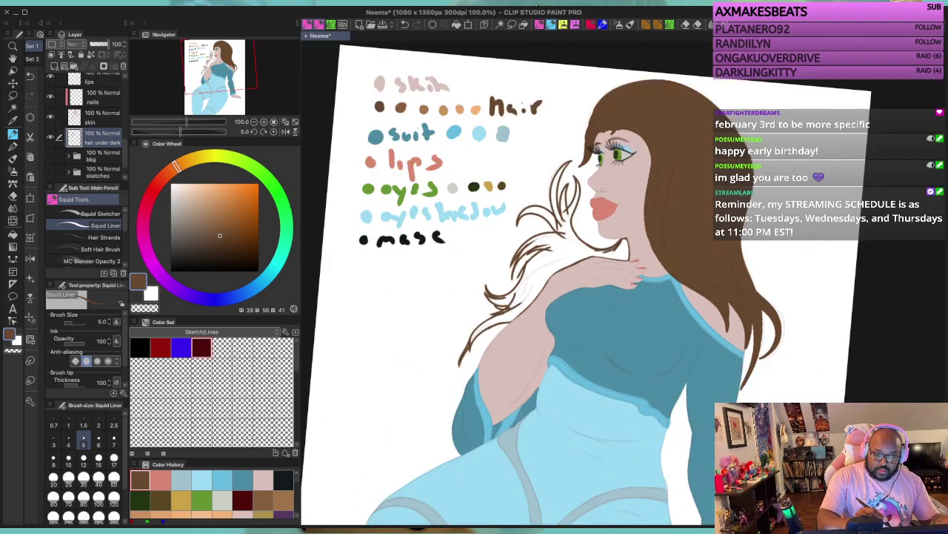
Step: Try filling an Auto select selection around the hair outline with dark brown, undo the fills and clear the selection
{"action": "key", "text": "w"}
{"action": "scroll", "coordinate": [636, 261], "scroll_direction": "up", "scroll_amount": 1}
{"action": "left_click", "coordinate": [437, 238]}
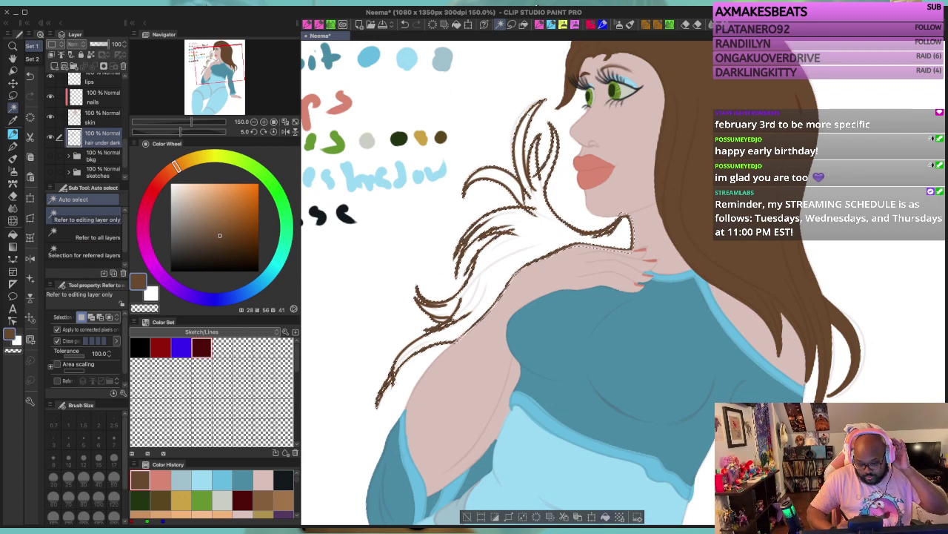
{"action": "key", "text": "alt+Delete"}
{"action": "key", "text": "ctrl+d"}
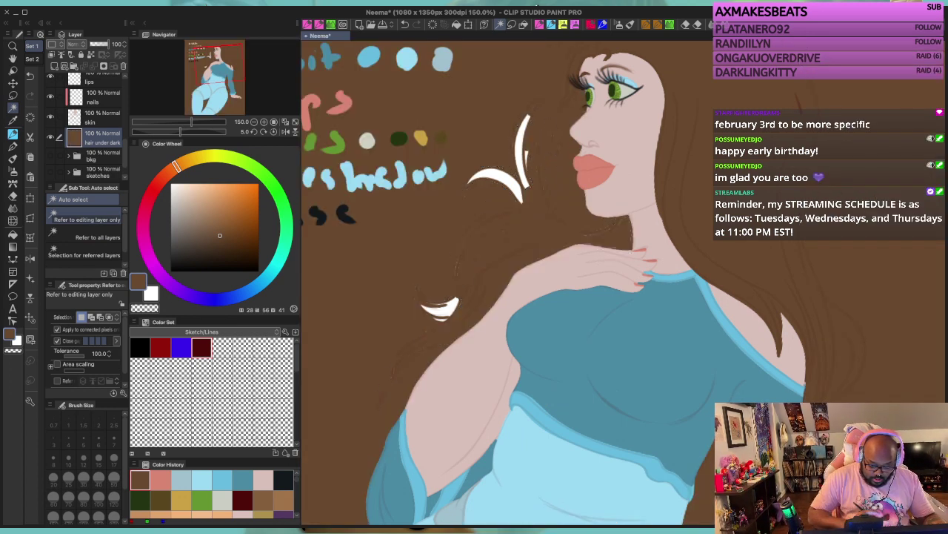
{"action": "key", "text": "ctrl+z"}
{"action": "key", "text": "ctrl+z"}
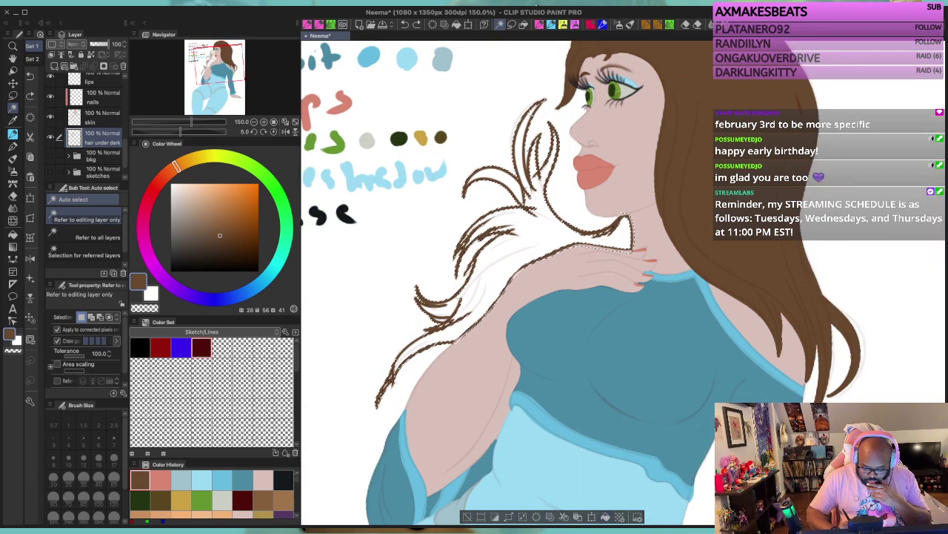
{"action": "key", "text": "alt+Delete"}
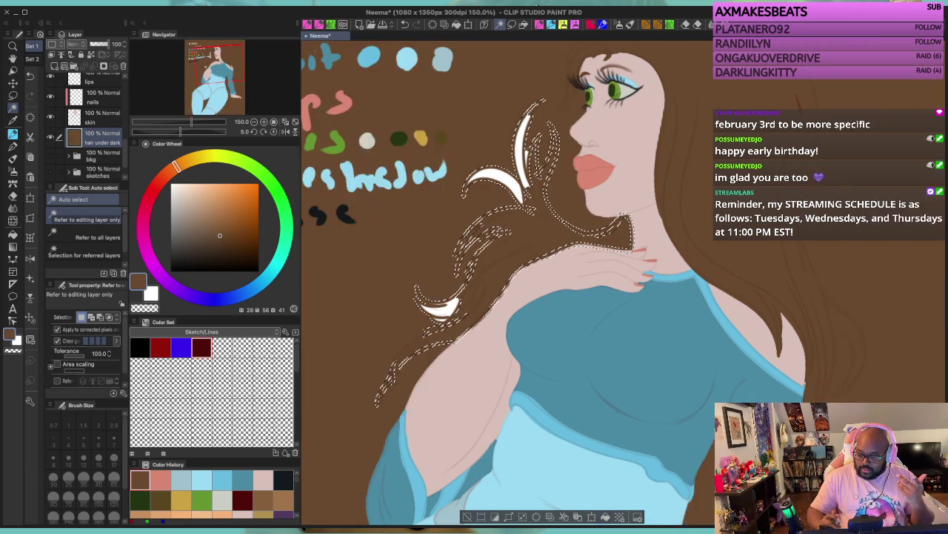
{"action": "key", "text": "ctrl+z"}
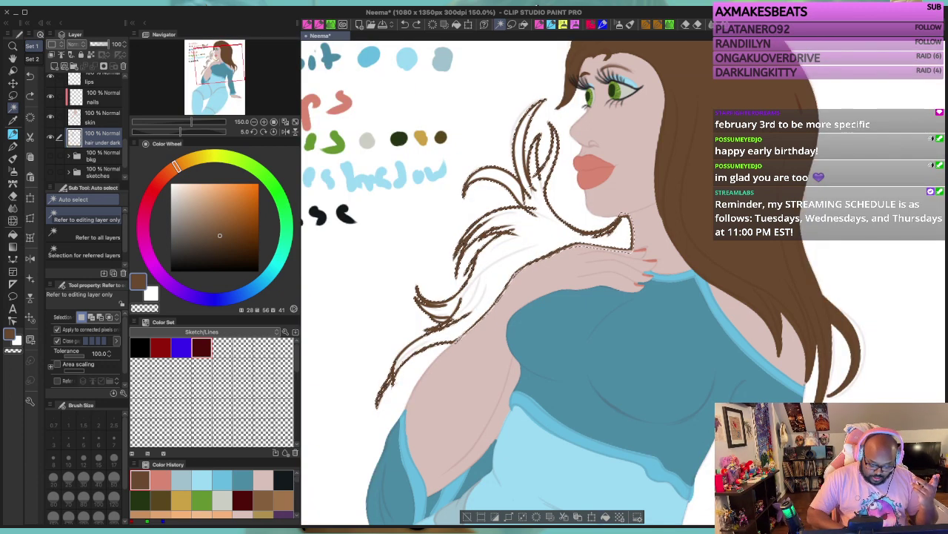
{"action": "key", "text": "ctrl+d"}
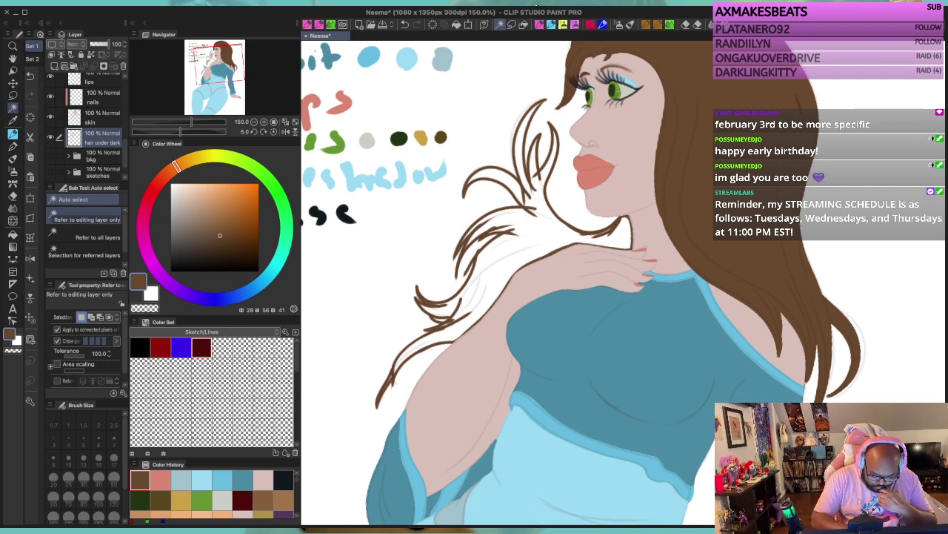
Step: Select the area inside the outlined hair behind the neck, fill it with dark brown and clear the selection
{"action": "key", "text": "p"}
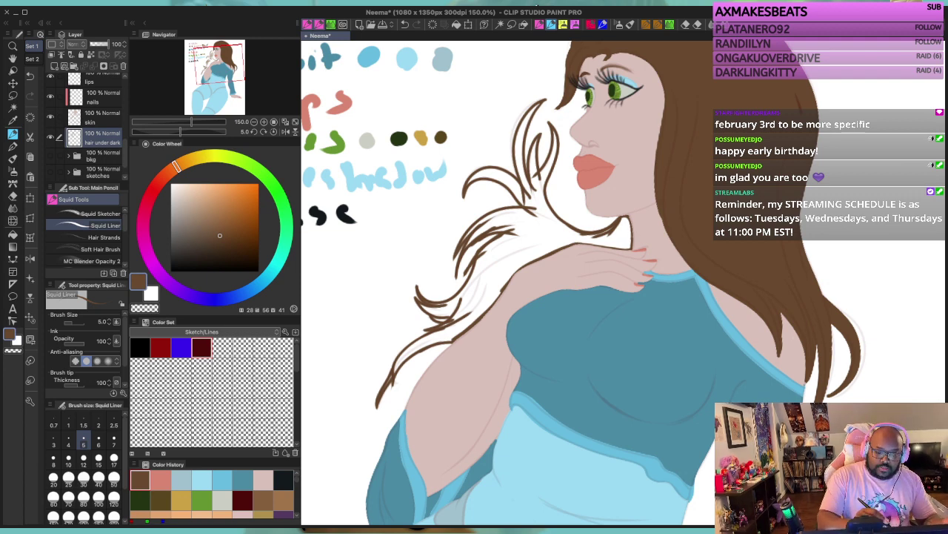
{"action": "key", "text": "w"}
{"action": "left_click", "coordinate": [535, 228]}
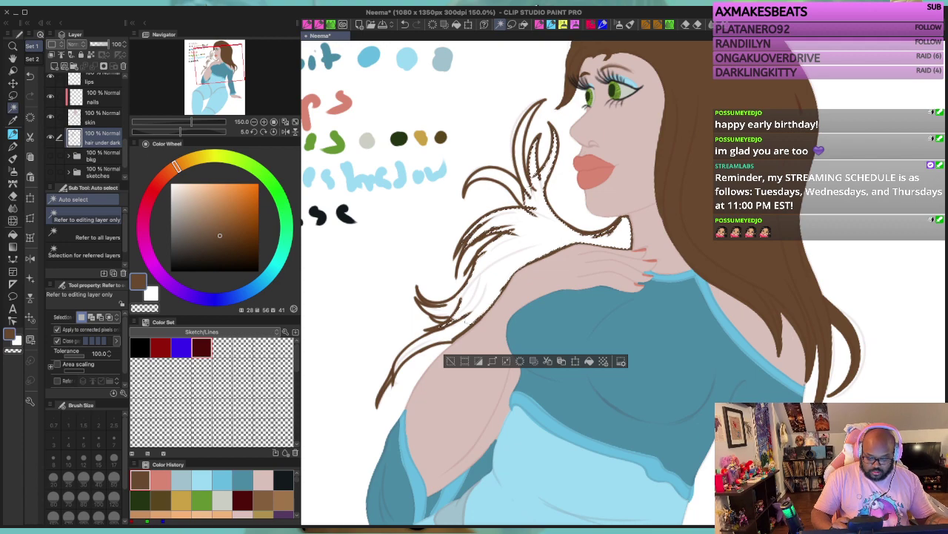
{"action": "scroll", "coordinate": [660, 261], "scroll_direction": "down", "scroll_amount": 4}
{"action": "scroll", "coordinate": [661, 259], "scroll_direction": "up", "scroll_amount": 4}
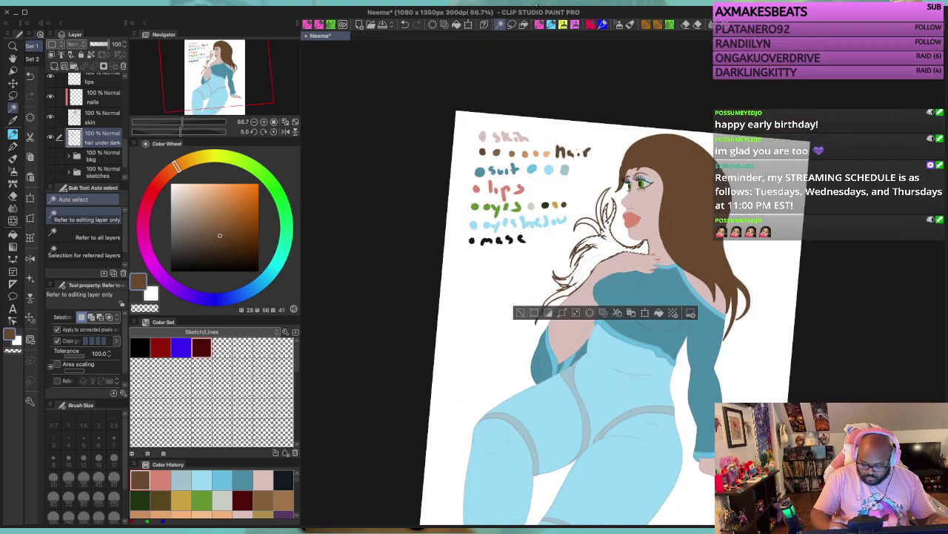
{"action": "key", "text": "alt+BackSpace"}
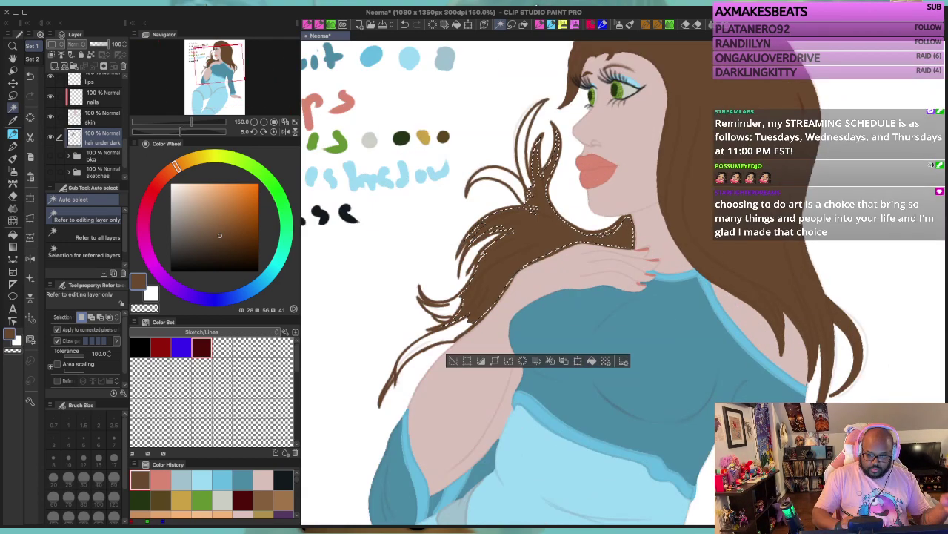
{"action": "key", "text": "ctrl+d"}
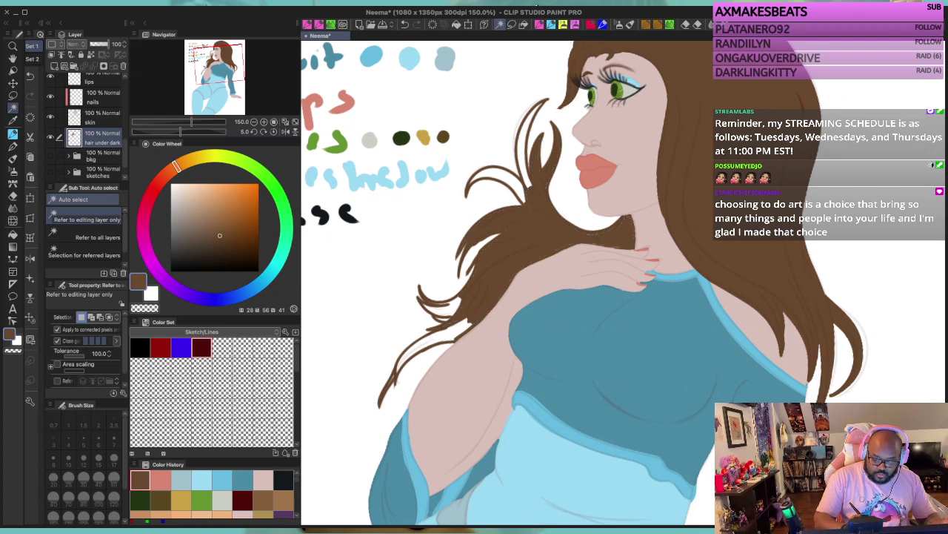
Step: Try filling an Auto select selection outside the brown hair with dark brown, and undo the fill
{"action": "left_click", "coordinate": [530, 234]}
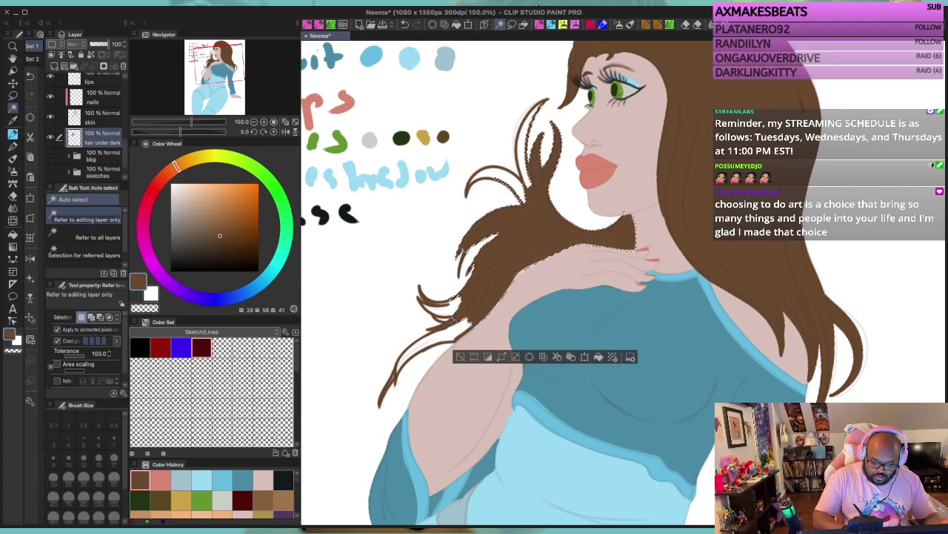
{"action": "left_click", "coordinate": [415, 255]}
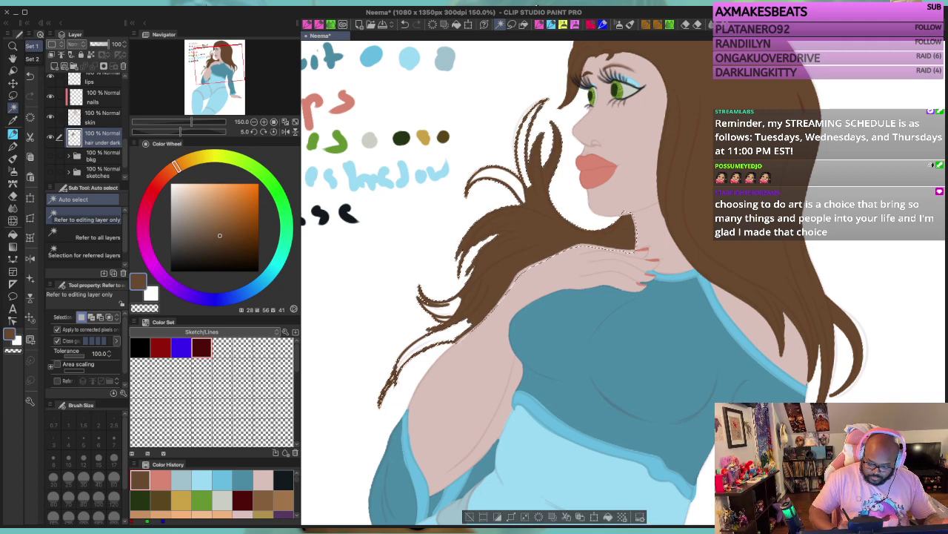
{"action": "key", "text": "alt+Delete"}
{"action": "key", "text": "ctrl+d"}
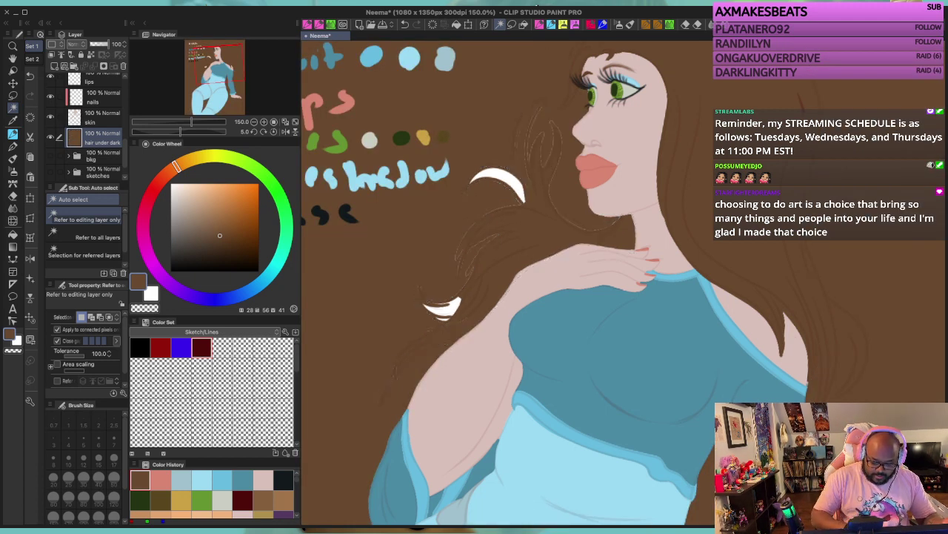
{"action": "key", "text": "ctrl+z"}
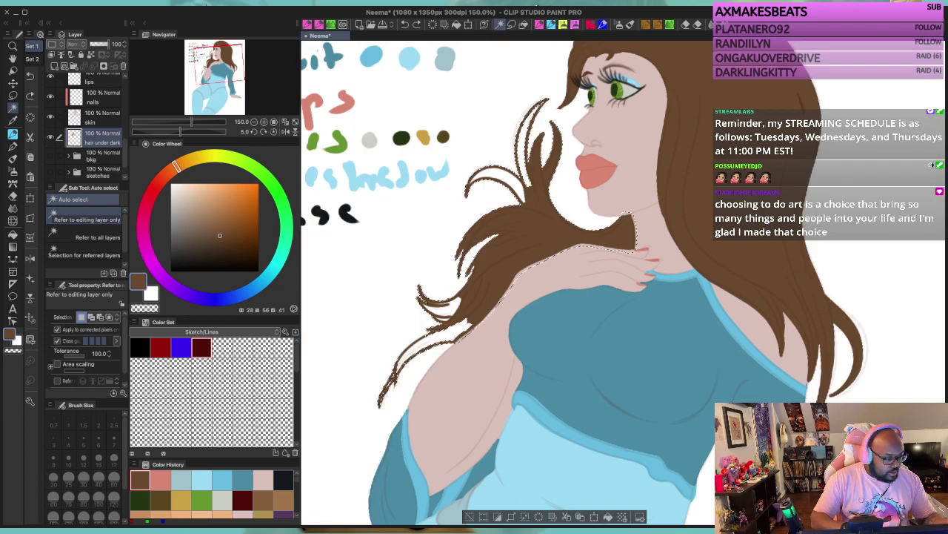
Step: Clear the selection and paint in the tall upper strand beside the face using the Squid Liner at brush size 7
{"action": "key", "text": "p"}
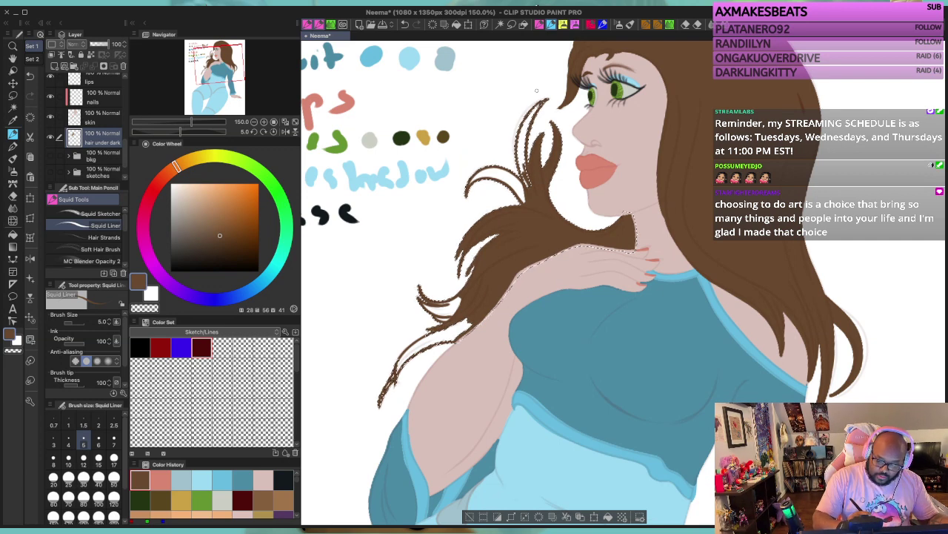
{"action": "key", "text": "bracketright"}
{"action": "key", "text": "bracketleft"}
{"action": "key", "text": "bracketleft"}
{"action": "key", "text": "bracketleft"}
{"action": "key", "text": "bracketright"}
{"action": "key", "text": "bracketright"}
{"action": "key", "text": "bracketright"}
{"action": "key", "text": "bracketright"}
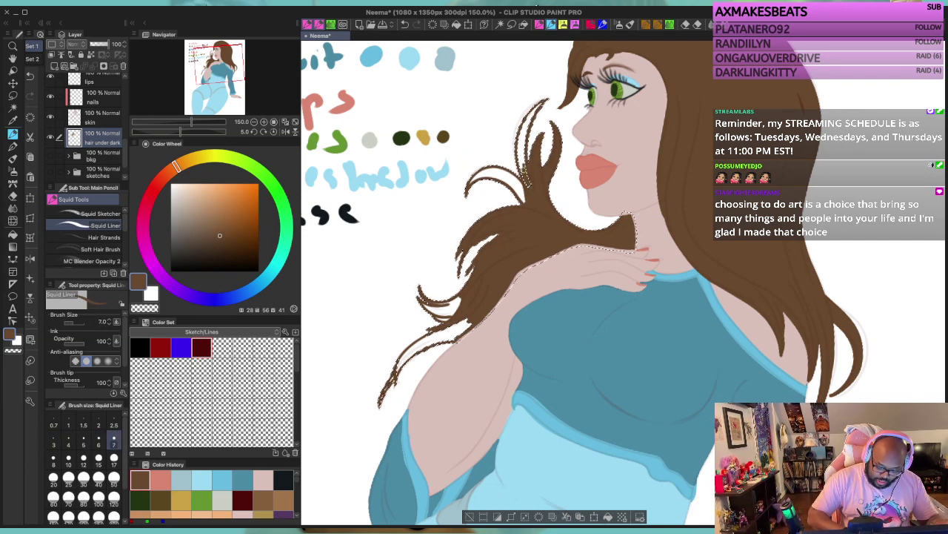
{"action": "key", "text": "ctrl+d"}
{"action": "mouse_move", "coordinate": [522, 154]}
{"action": "left_mouse_down"}
{"action": "mouse_move", "coordinate": [529, 182]}
{"action": "mouse_move", "coordinate": [519, 140]}
{"action": "mouse_move", "coordinate": [545, 100]}
{"action": "mouse_move", "coordinate": [523, 158]}
{"action": "left_mouse_up"}
{"action": "left_click_drag", "start_coordinate": [534, 109], "coordinate": [520, 148]}
{"action": "left_click_drag", "start_coordinate": [529, 127], "coordinate": [523, 163]}
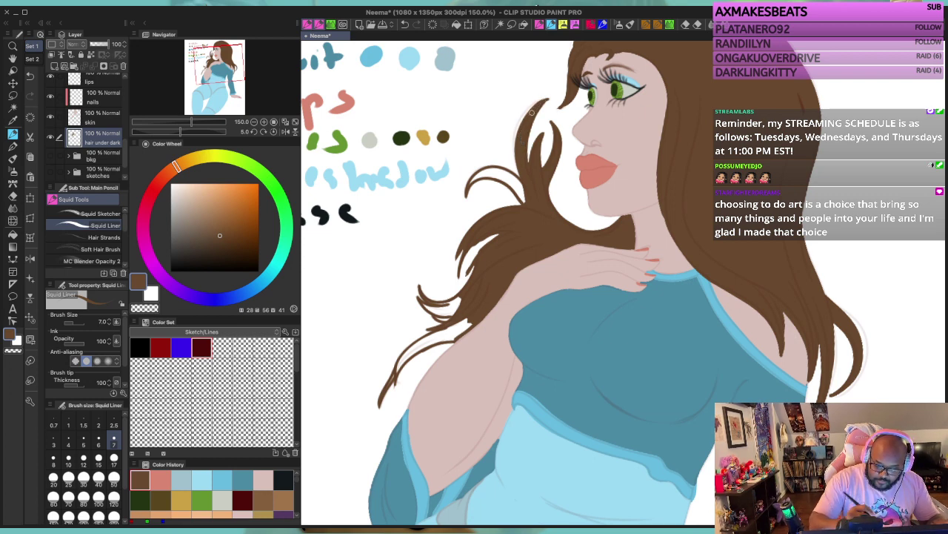
Step: Fill the hollow curled strand below the upper strands with dark brown, from its root to its pointed tip
{"action": "left_click_drag", "start_coordinate": [527, 202], "coordinate": [508, 179]}
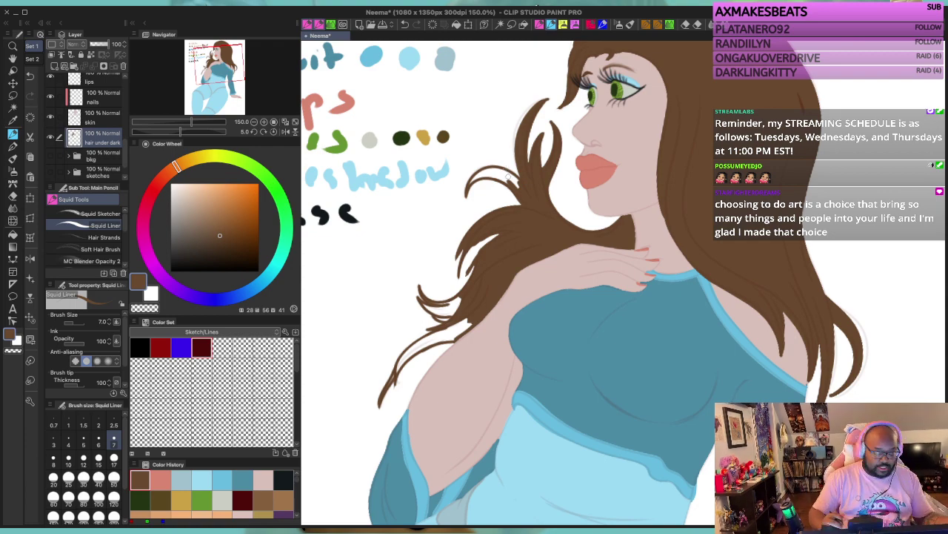
{"action": "key", "text": "ctrl+0"}
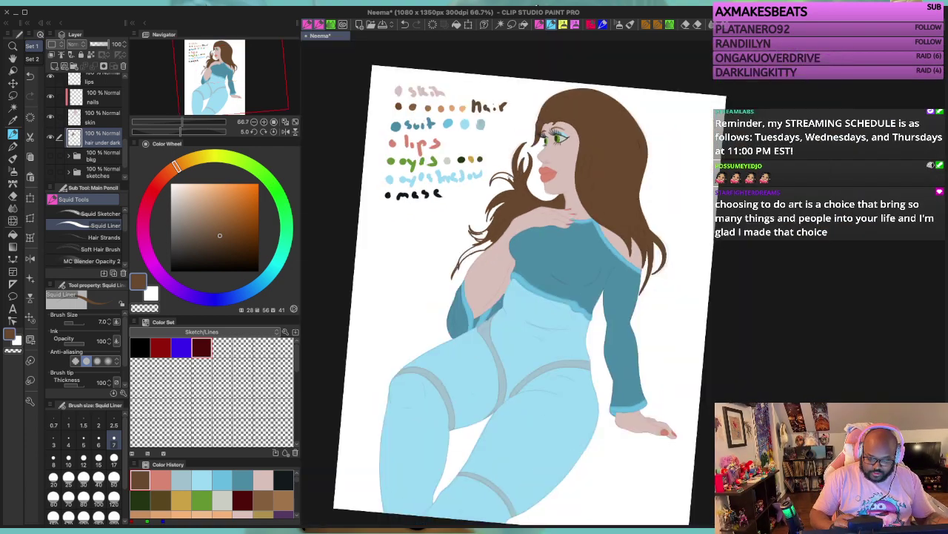
{"action": "scroll", "coordinate": [508, 178], "scroll_direction": "up", "scroll_amount": 3}
{"action": "scroll", "coordinate": [508, 178], "scroll_direction": "up", "scroll_amount": 2}
{"action": "key", "text": "minus"}
{"action": "key", "text": "minus"}
{"action": "key", "text": "minus"}
{"action": "key", "text": "minus"}
{"action": "key", "text": "minus"}
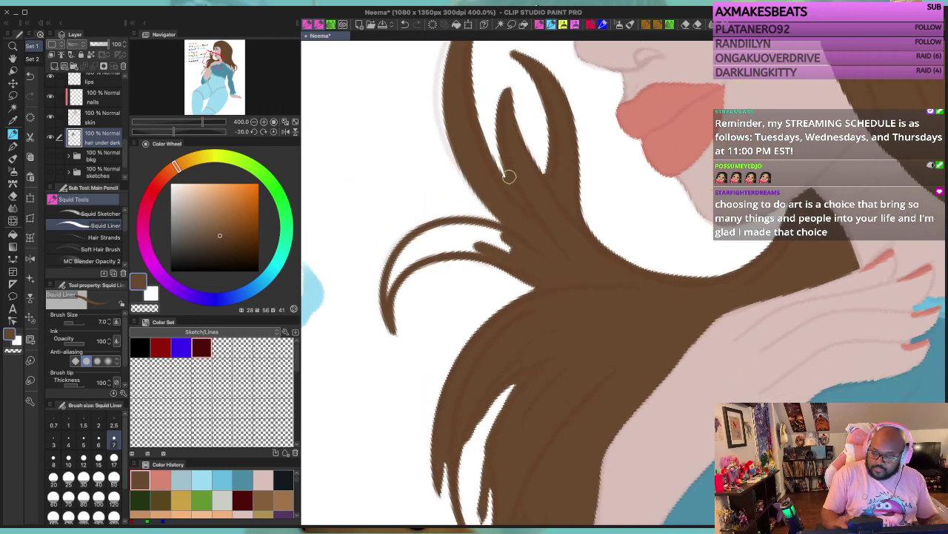
{"action": "key", "text": "minus"}
{"action": "key", "text": "minus"}
{"action": "key", "text": "minus"}
{"action": "key", "text": "minus"}
{"action": "key", "text": "minus"}
{"action": "key", "text": "minus"}
{"action": "key", "text": "minus"}
{"action": "key", "text": "minus"}
{"action": "key", "text": "minus"}
{"action": "key", "text": "minus"}
{"action": "key", "text": "minus"}
{"action": "key", "text": "minus"}
{"action": "key", "text": "minus"}
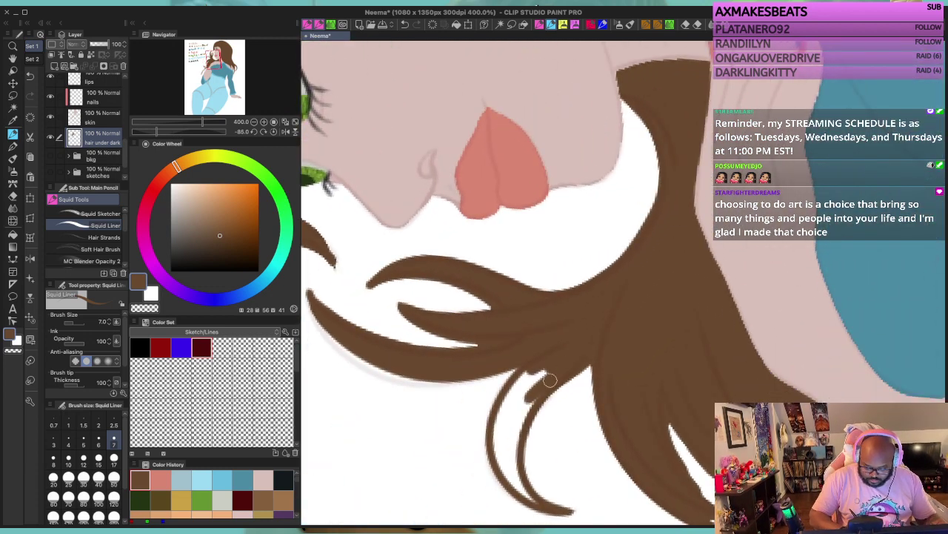
{"action": "left_click_drag", "start_coordinate": [549, 380], "coordinate": [514, 443]}
{"action": "mouse_move", "coordinate": [554, 363]}
{"action": "left_mouse_down"}
{"action": "mouse_move", "coordinate": [524, 398]}
{"action": "mouse_move", "coordinate": [511, 398]}
{"action": "mouse_move", "coordinate": [535, 367]}
{"action": "mouse_move", "coordinate": [509, 393]}
{"action": "mouse_move", "coordinate": [522, 377]}
{"action": "mouse_move", "coordinate": [499, 424]}
{"action": "mouse_move", "coordinate": [502, 468]}
{"action": "left_mouse_up"}
{"action": "left_click_drag", "start_coordinate": [522, 395], "coordinate": [509, 449]}
{"action": "mouse_move", "coordinate": [501, 415]}
{"action": "left_mouse_down"}
{"action": "mouse_move", "coordinate": [498, 452]}
{"action": "mouse_move", "coordinate": [536, 503]}
{"action": "left_mouse_up"}
{"action": "left_click_drag", "start_coordinate": [514, 470], "coordinate": [517, 427]}
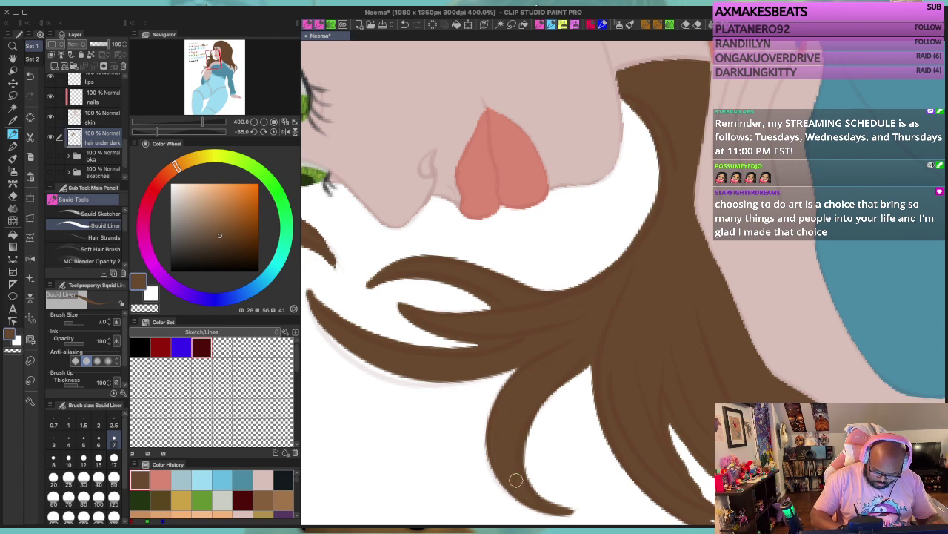
Step: Fill the gaps between the lower strands that curl outward beside the forearm with dark brown
{"action": "key", "text": "asciicircum"}
{"action": "key", "text": "asciicircum"}
{"action": "key", "text": "asciicircum"}
{"action": "key", "text": "asciicircum"}
{"action": "key", "text": "asciicircum"}
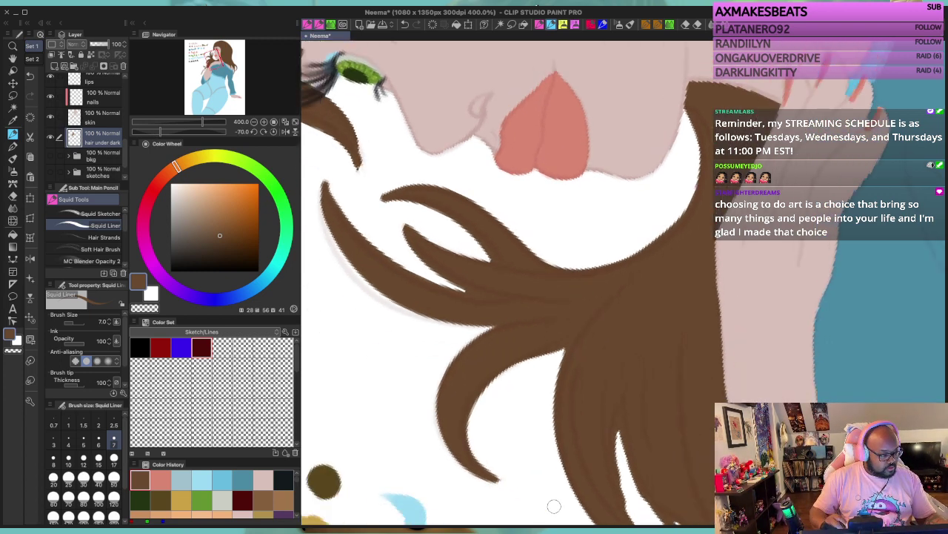
{"action": "mouse_move", "coordinate": [681, 379]}
{"action": "left_mouse_down"}
{"action": "mouse_move", "coordinate": [670, 364]}
{"action": "mouse_move", "coordinate": [650, 126]}
{"action": "left_mouse_up"}
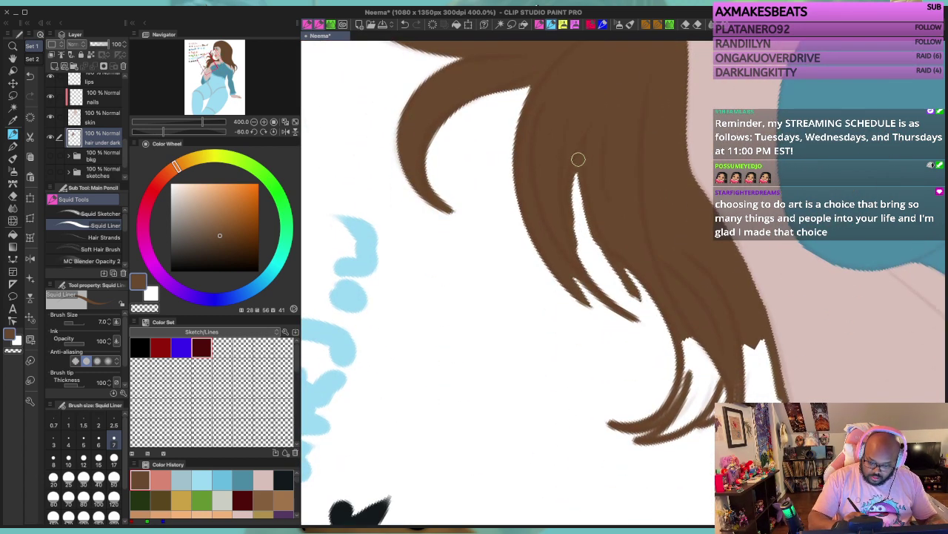
{"action": "mouse_move", "coordinate": [578, 159]}
{"action": "left_mouse_down"}
{"action": "mouse_move", "coordinate": [571, 236]}
{"action": "mouse_move", "coordinate": [589, 274]}
{"action": "left_mouse_up"}
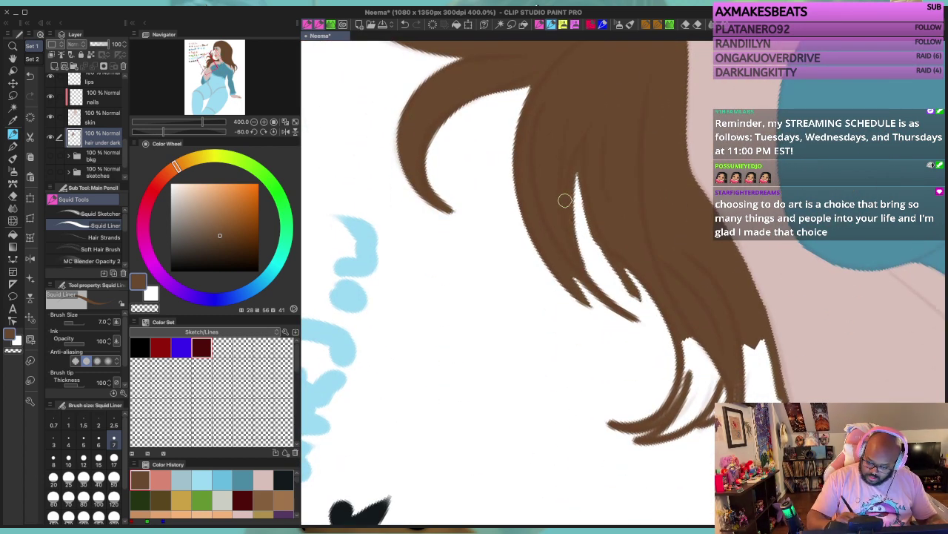
{"action": "mouse_move", "coordinate": [670, 284]}
{"action": "left_mouse_down"}
{"action": "mouse_move", "coordinate": [687, 347]}
{"action": "mouse_move", "coordinate": [684, 379]}
{"action": "mouse_move", "coordinate": [685, 338]}
{"action": "mouse_move", "coordinate": [674, 405]}
{"action": "mouse_move", "coordinate": [631, 429]}
{"action": "left_mouse_up"}
{"action": "left_click_drag", "start_coordinate": [687, 329], "coordinate": [710, 371]}
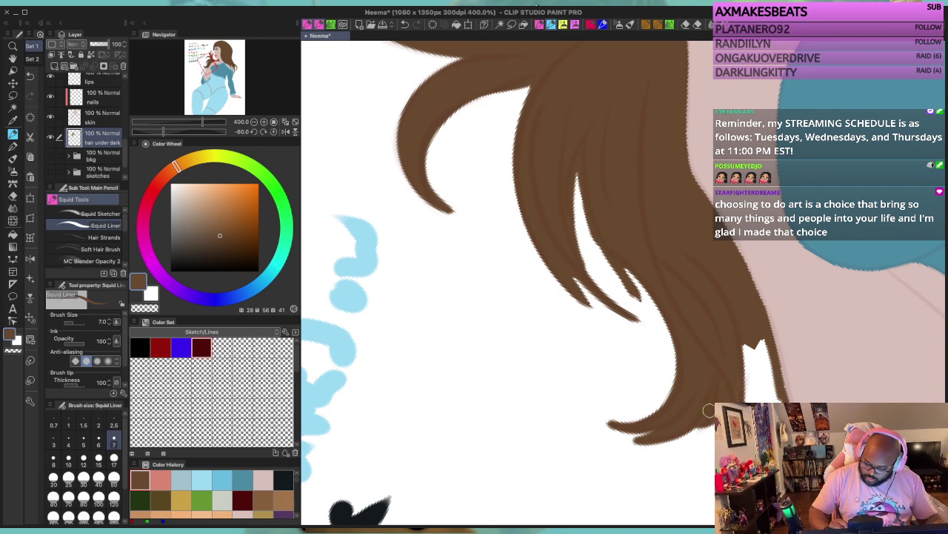
{"action": "mouse_move", "coordinate": [726, 366]}
{"action": "left_mouse_down"}
{"action": "mouse_move", "coordinate": [748, 344]}
{"action": "mouse_move", "coordinate": [742, 372]}
{"action": "mouse_move", "coordinate": [754, 326]}
{"action": "mouse_move", "coordinate": [777, 396]}
{"action": "mouse_move", "coordinate": [763, 335]}
{"action": "left_mouse_up"}
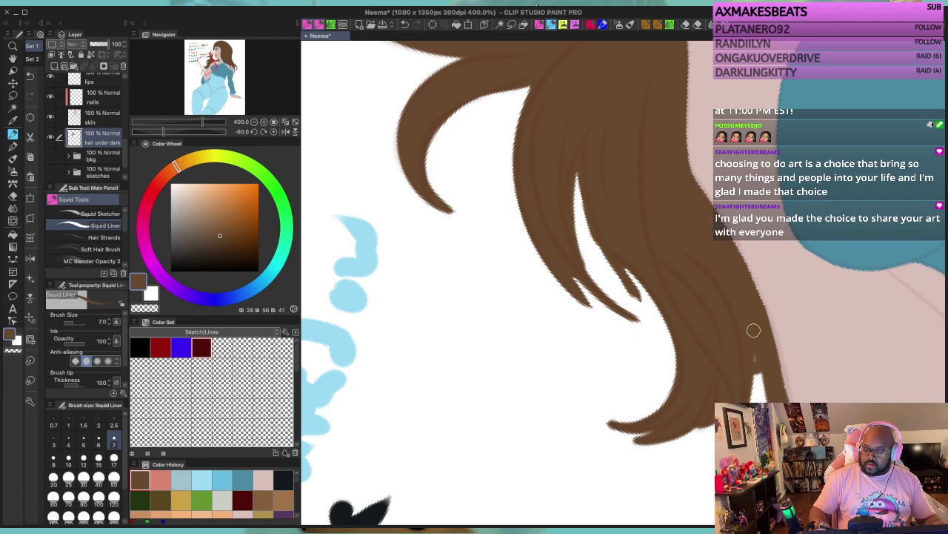
Step: Close the remaining gaps along the forearm and fill the lowest pointed strand with dark brown down to its tip
{"action": "key", "text": "^"}
{"action": "key", "text": "^"}
{"action": "key", "text": "^"}
{"action": "key", "text": "^"}
{"action": "key", "text": "^"}
{"action": "left_click_drag", "start_coordinate": [754, 330], "coordinate": [723, 196]}
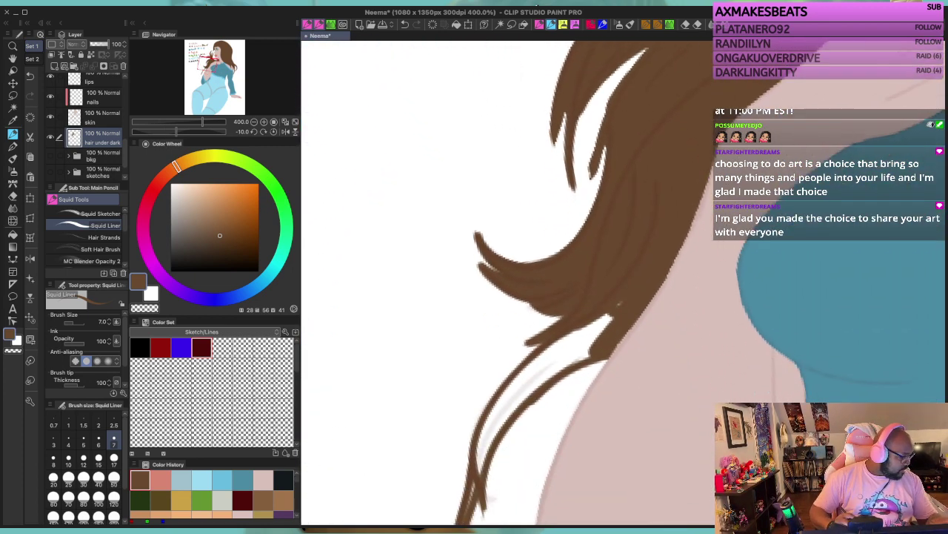
{"action": "left_click_drag", "start_coordinate": [534, 297], "coordinate": [610, 264]}
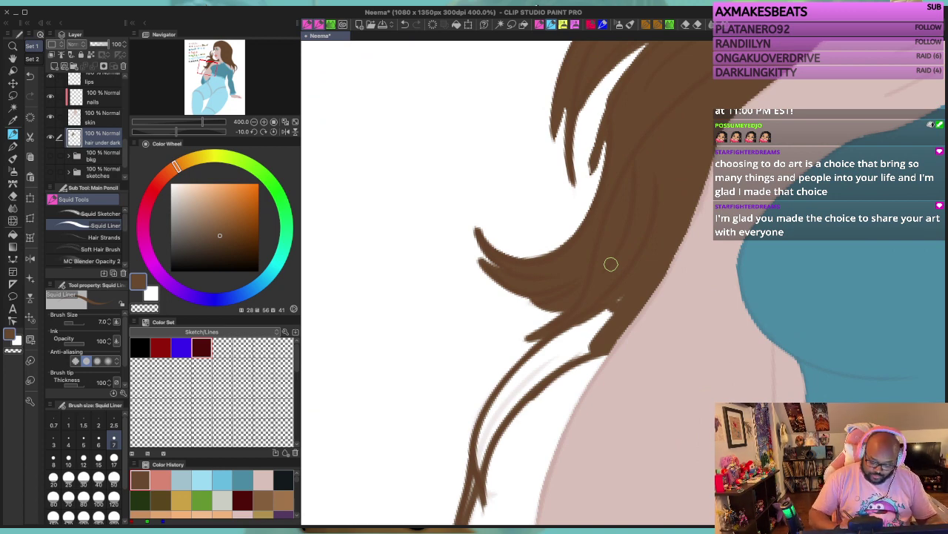
{"action": "mouse_move", "coordinate": [633, 286]}
{"action": "left_mouse_down"}
{"action": "mouse_move", "coordinate": [595, 331]}
{"action": "mouse_move", "coordinate": [627, 298]}
{"action": "mouse_move", "coordinate": [530, 358]}
{"action": "mouse_move", "coordinate": [573, 316]}
{"action": "mouse_move", "coordinate": [546, 334]}
{"action": "mouse_move", "coordinate": [574, 321]}
{"action": "mouse_move", "coordinate": [597, 326]}
{"action": "mouse_move", "coordinate": [549, 359]}
{"action": "mouse_move", "coordinate": [600, 342]}
{"action": "mouse_move", "coordinate": [534, 379]}
{"action": "mouse_move", "coordinate": [555, 352]}
{"action": "mouse_move", "coordinate": [521, 378]}
{"action": "mouse_move", "coordinate": [524, 367]}
{"action": "mouse_move", "coordinate": [489, 410]}
{"action": "mouse_move", "coordinate": [548, 354]}
{"action": "mouse_move", "coordinate": [505, 414]}
{"action": "mouse_move", "coordinate": [540, 381]}
{"action": "mouse_move", "coordinate": [481, 448]}
{"action": "mouse_move", "coordinate": [504, 393]}
{"action": "mouse_move", "coordinate": [483, 429]}
{"action": "mouse_move", "coordinate": [476, 481]}
{"action": "left_mouse_up"}
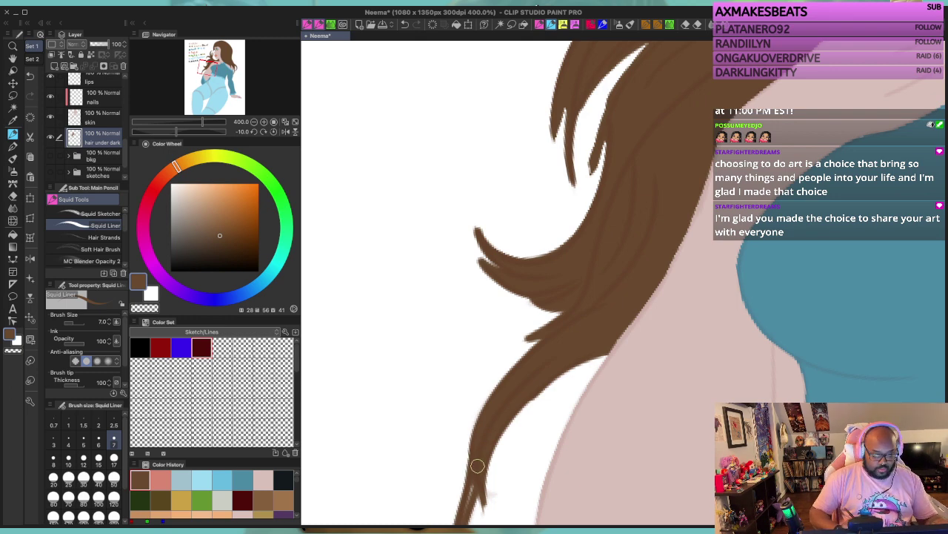
{"action": "left_click_drag", "start_coordinate": [562, 361], "coordinate": [609, 215]}
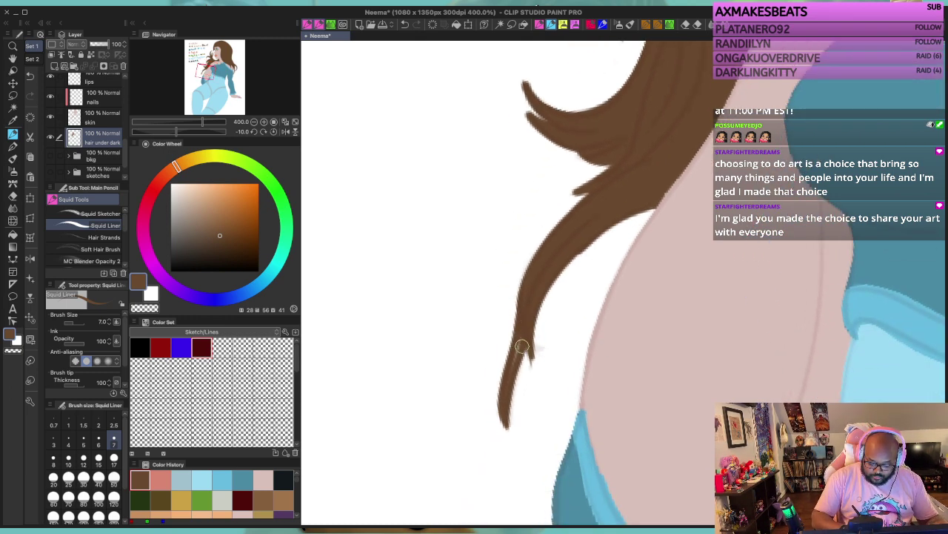
{"action": "mouse_move", "coordinate": [522, 346]}
{"action": "left_mouse_down"}
{"action": "mouse_move", "coordinate": [527, 370]}
{"action": "mouse_move", "coordinate": [504, 415]}
{"action": "left_mouse_up"}
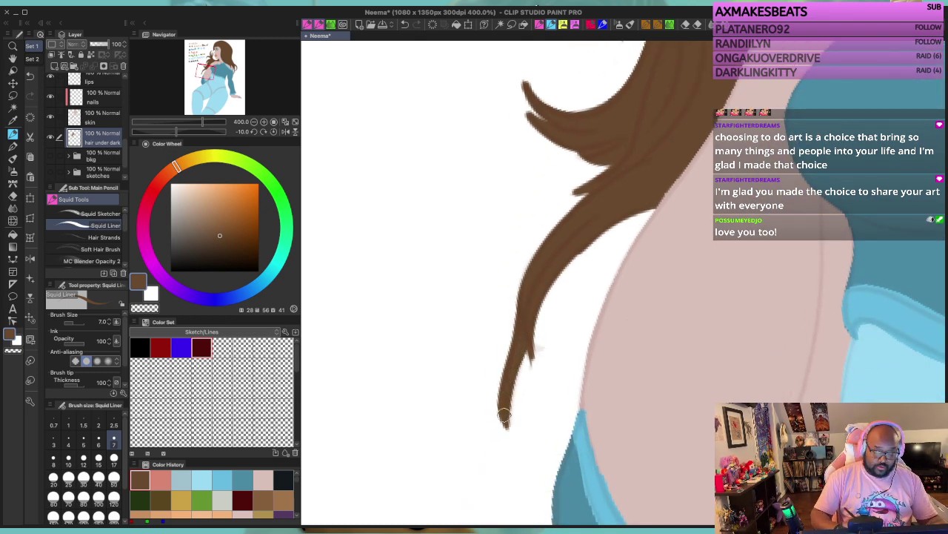
Step: Undo the thick stroke on the lowest strand's small fork and redraw the fork as a fine point at brush size 2
{"action": "left_click_drag", "start_coordinate": [529, 344], "coordinate": [540, 386]}
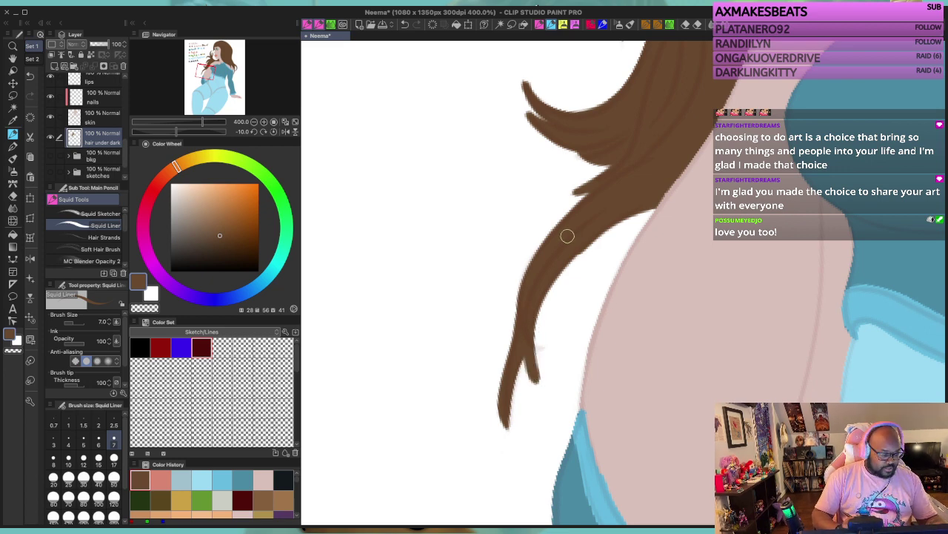
{"action": "key", "text": "ctrl+z"}
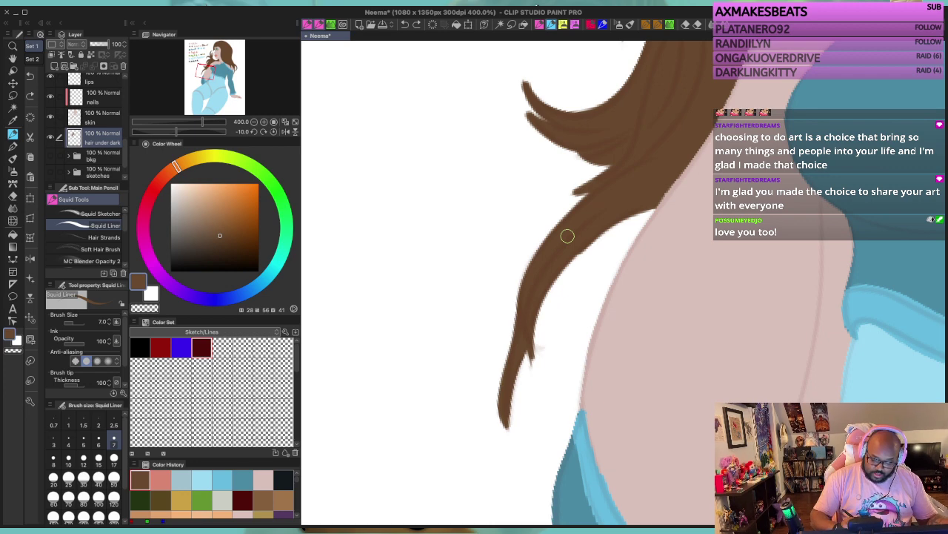
{"action": "key", "text": "bracketleft"}
{"action": "key", "text": "bracketleft"}
{"action": "key", "text": "bracketleft"}
{"action": "key", "text": "bracketleft"}
{"action": "key", "text": "bracketleft"}
{"action": "key", "text": "bracketleft"}
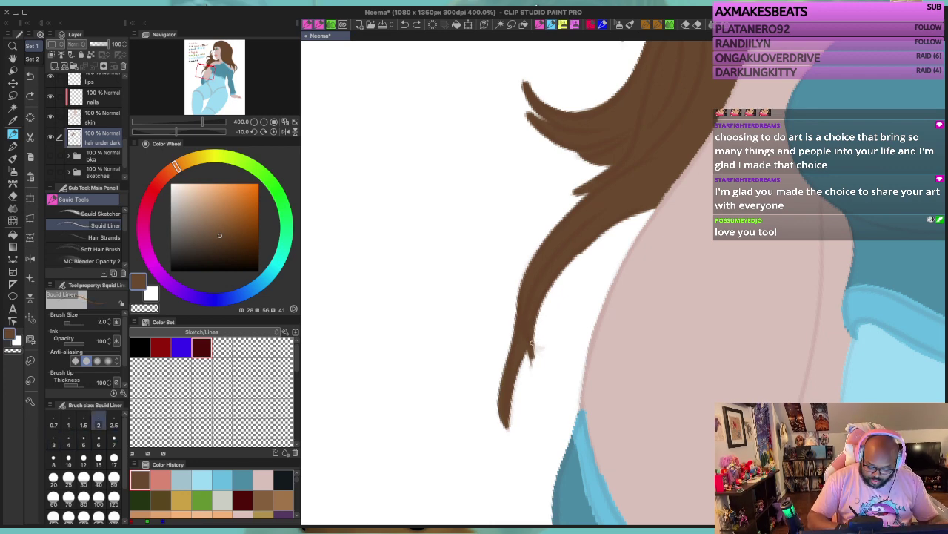
{"action": "left_click_drag", "start_coordinate": [539, 378], "coordinate": [531, 348]}
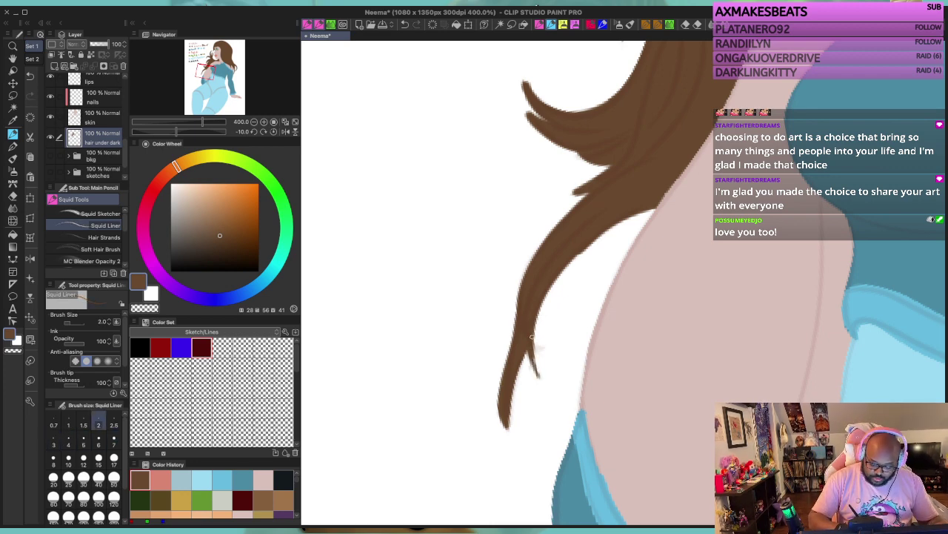
{"action": "mouse_move", "coordinate": [539, 381]}
{"action": "left_mouse_down"}
{"action": "mouse_move", "coordinate": [529, 343]}
{"action": "mouse_move", "coordinate": [544, 378]}
{"action": "left_mouse_up"}
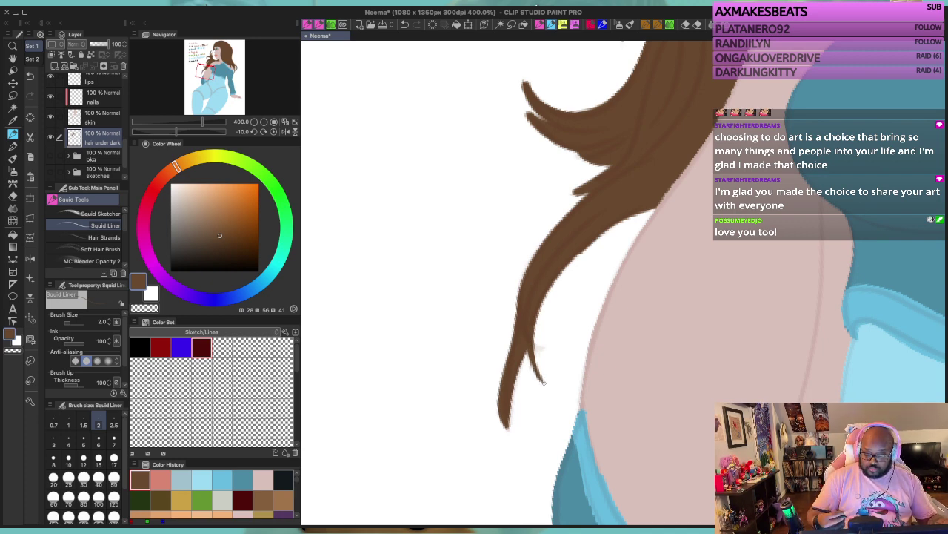
Step: Examine the whole figure and the filled hair silhouette at different canvas angles
{"action": "scroll", "coordinate": [544, 382], "scroll_direction": "up", "scroll_amount": 4}
{"action": "scroll", "coordinate": [544, 382], "scroll_direction": "down", "scroll_amount": 9}
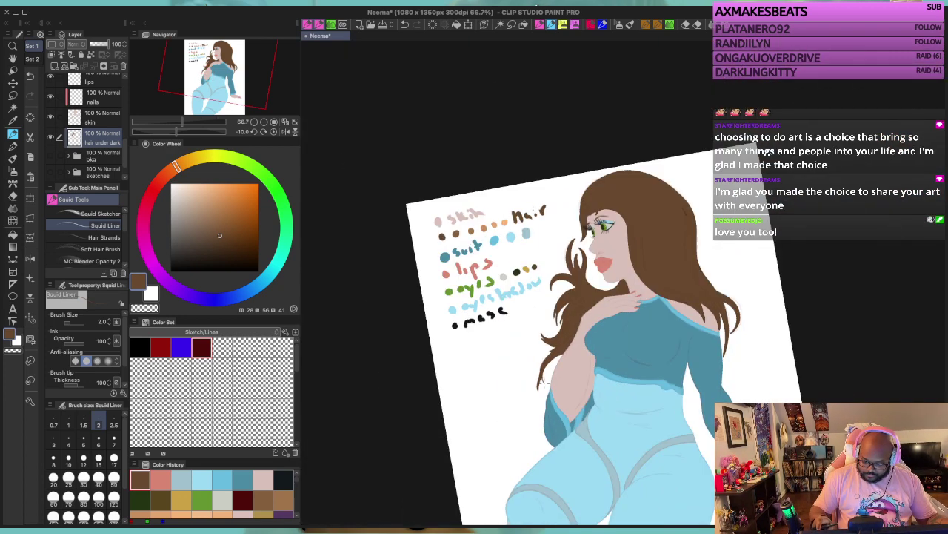
{"action": "key", "text": "^"}
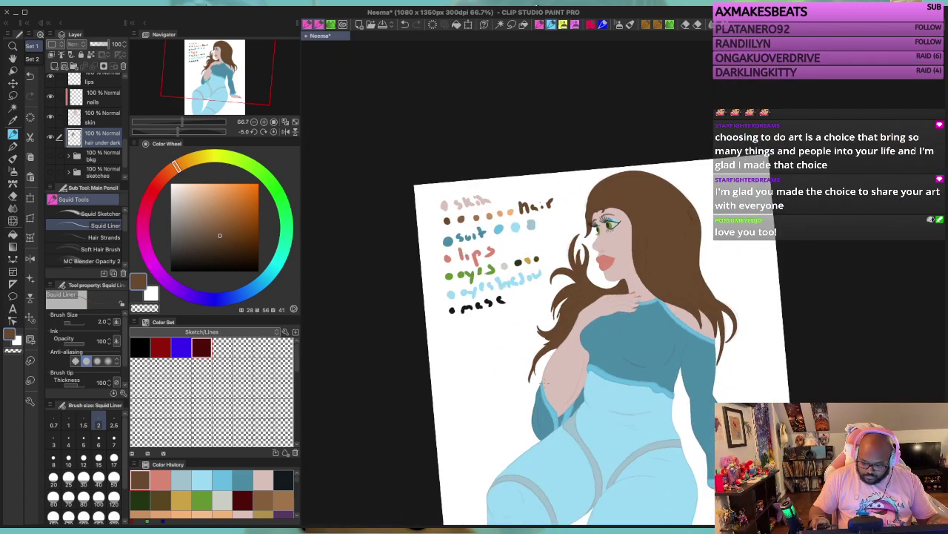
{"action": "key", "text": "minus"}
{"action": "key", "text": "minus"}
{"action": "key", "text": "^"}
{"action": "key", "text": "^"}
{"action": "key", "text": "^"}
{"action": "key", "text": "^"}
{"action": "key", "text": "minus"}
{"action": "key", "text": "minus"}
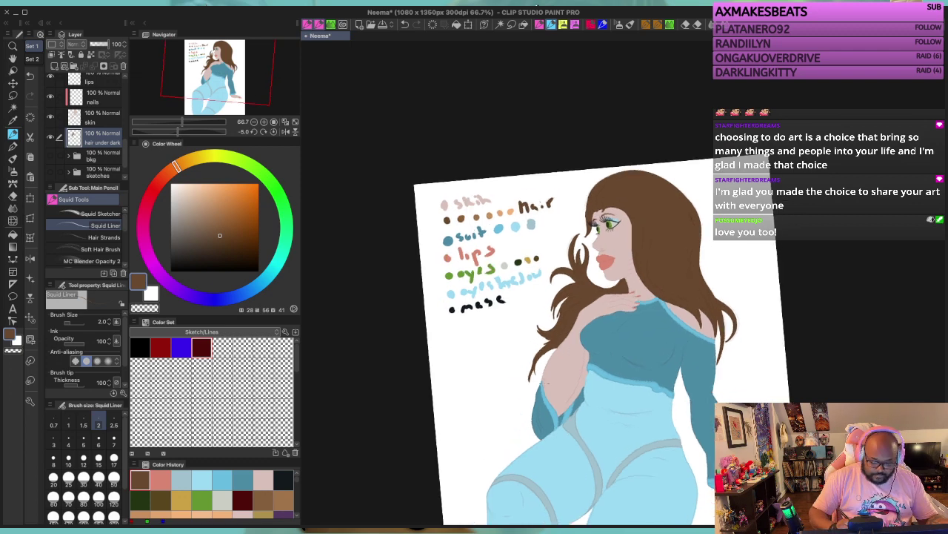
Step: Add a new raster layer directly above the hair dark layer and name it "hair mid hair"
{"action": "left_click_drag", "start_coordinate": [632, 377], "coordinate": [568, 259]}
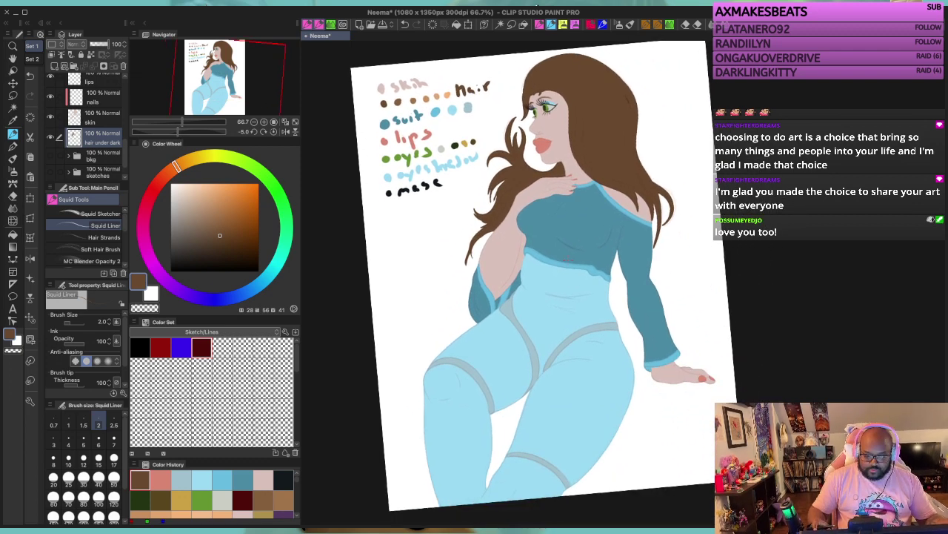
{"action": "key", "text": "^"}
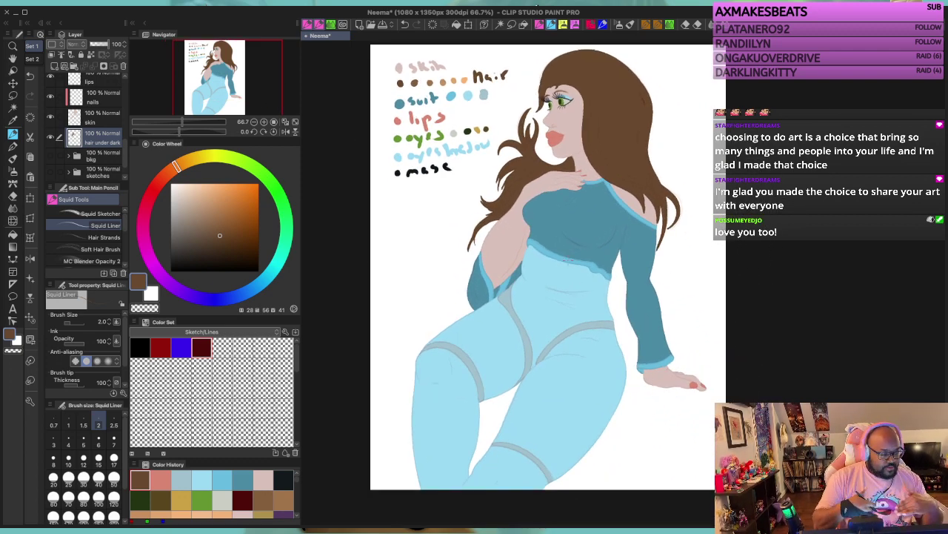
{"action": "scroll", "coordinate": [86, 126], "scroll_direction": "up", "scroll_amount": 5}
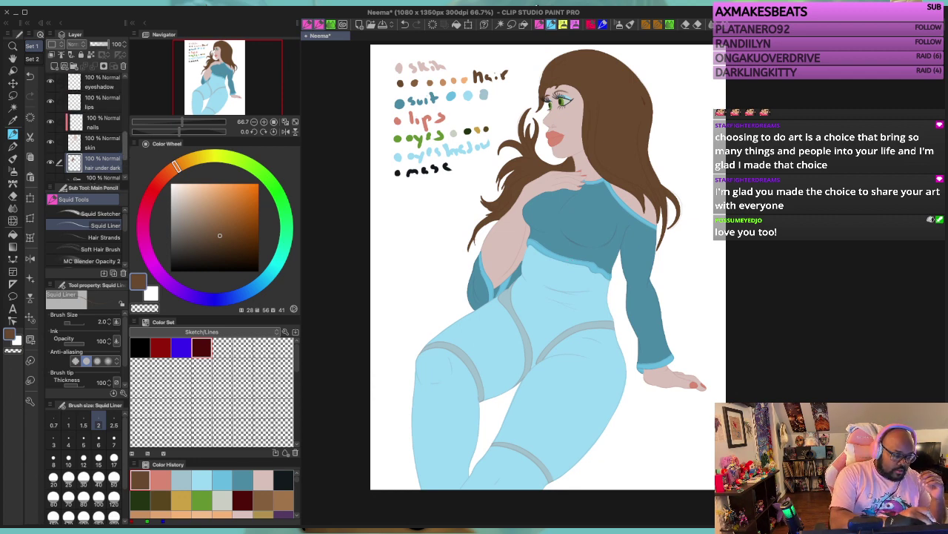
{"action": "scroll", "coordinate": [87, 126], "scroll_direction": "up", "scroll_amount": 3}
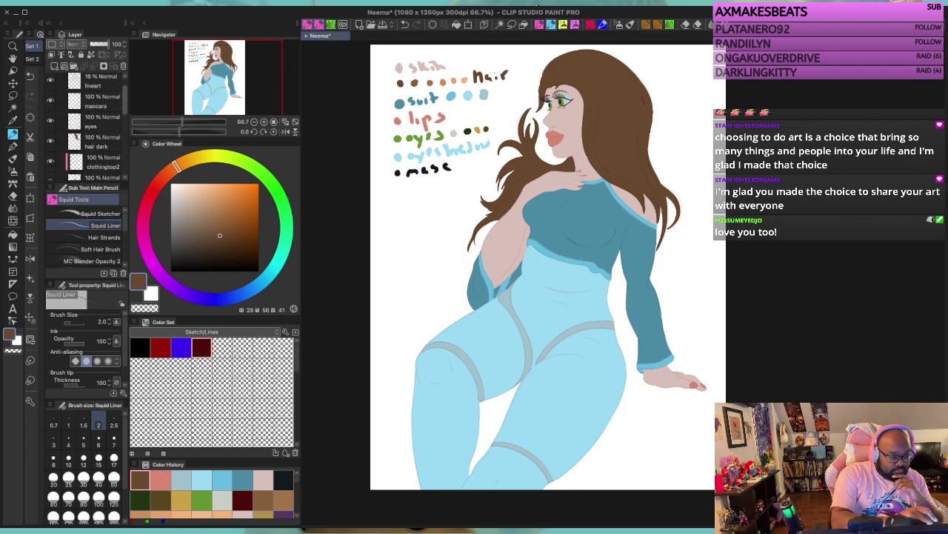
{"action": "scroll", "coordinate": [87, 126], "scroll_direction": "up", "scroll_amount": 2}
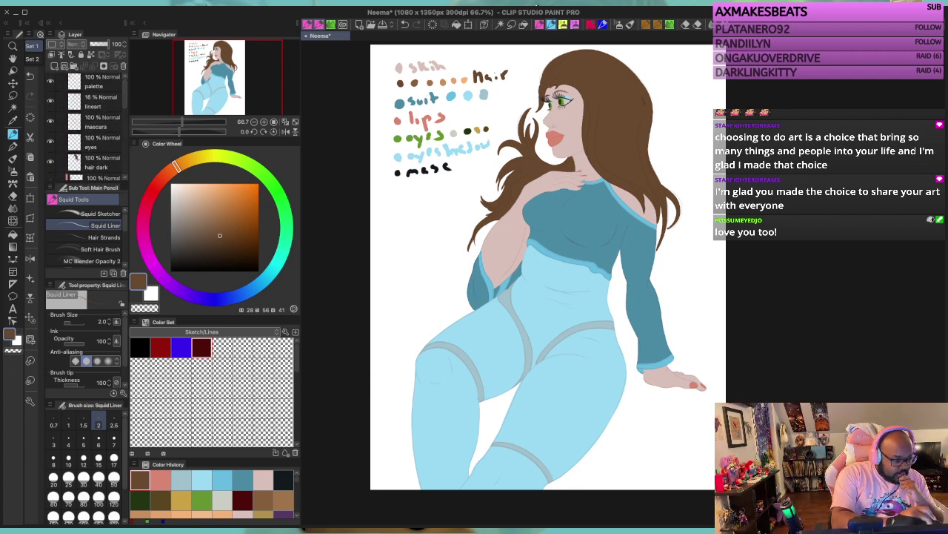
{"action": "left_click", "coordinate": [97, 162]}
{"action": "left_click", "coordinate": [54, 66]}
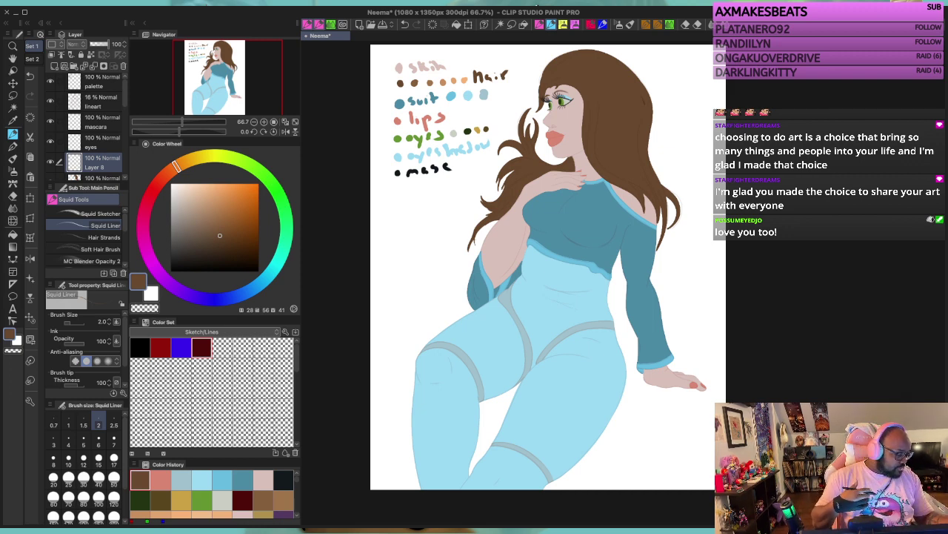
{"action": "key", "text": "Return"}
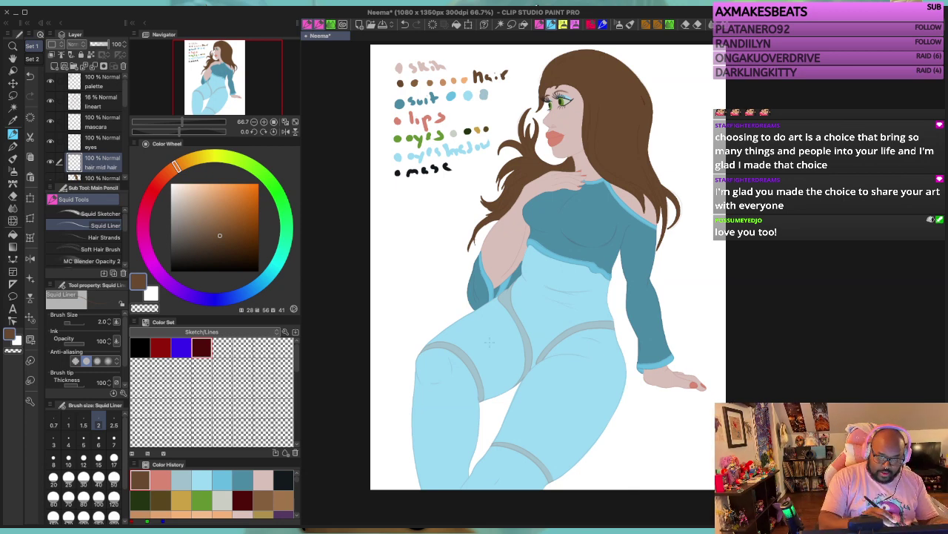
Step: Sample the second brown from the palette's hair swatches and switch to the Soft Hair Brush for painting the hair at the crown
{"action": "left_click", "coordinate": [414, 83], "text": "alt"}
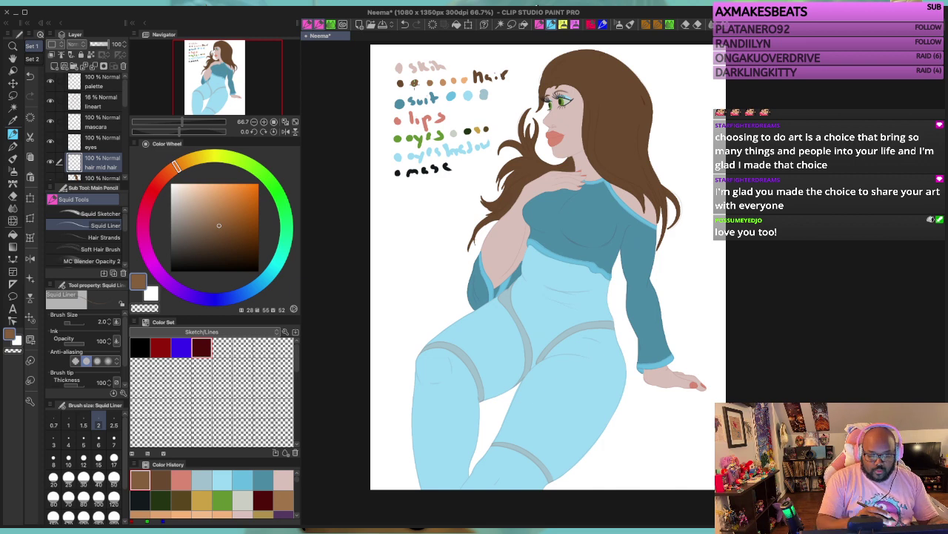
{"action": "key", "text": "i"}
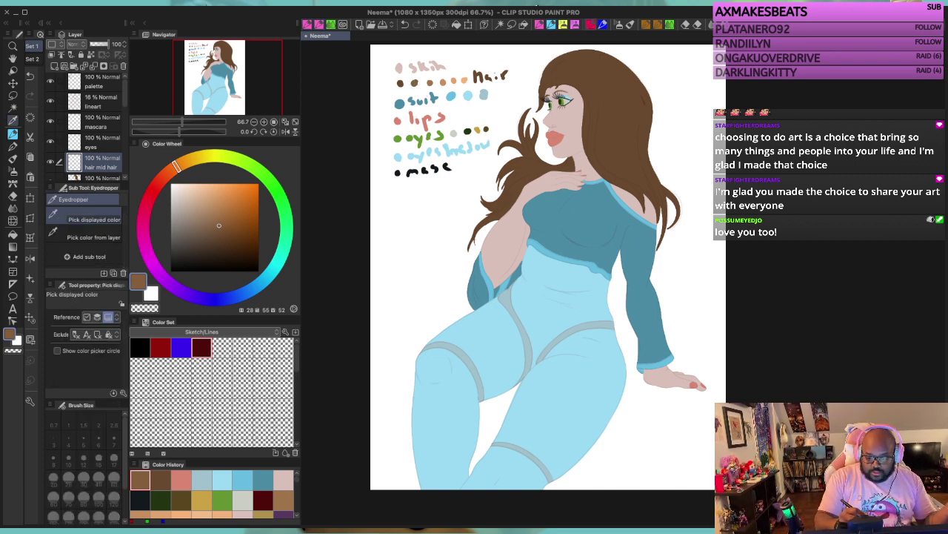
{"action": "key", "text": "p"}
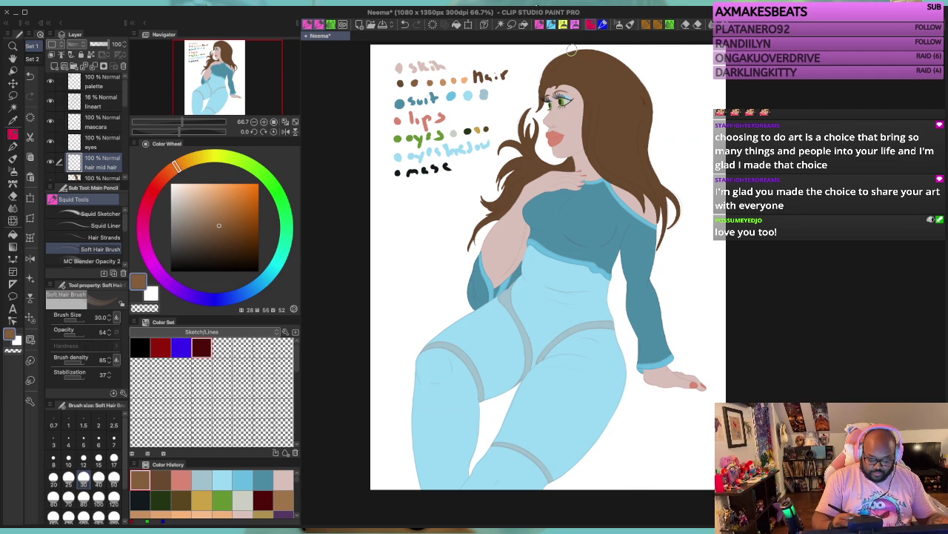
{"action": "scroll", "coordinate": [571, 49], "scroll_direction": "up", "scroll_amount": 2}
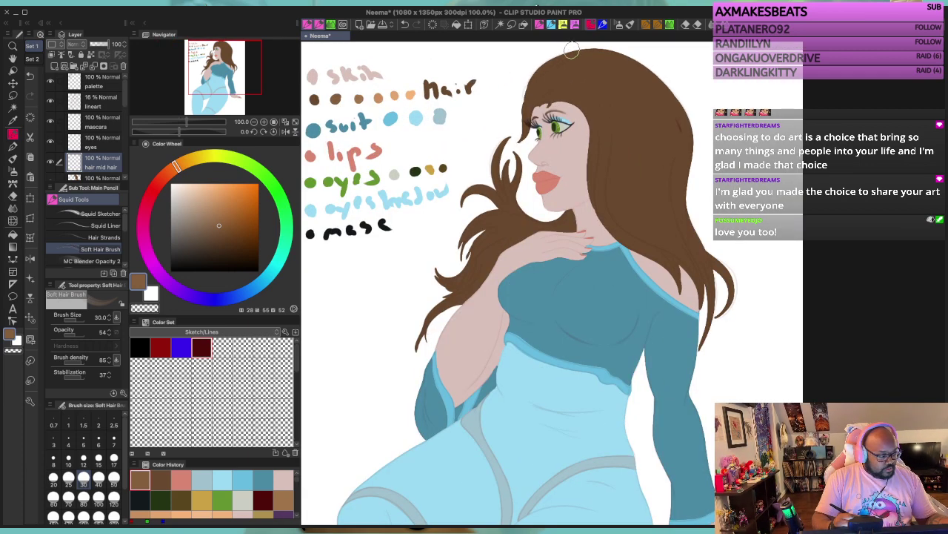
Step: Paint lighter brown strands above the forehead on the hair mid hair layer with the Soft Hair Brush at size 15
{"action": "scroll", "coordinate": [572, 49], "scroll_direction": "up", "scroll_amount": 1}
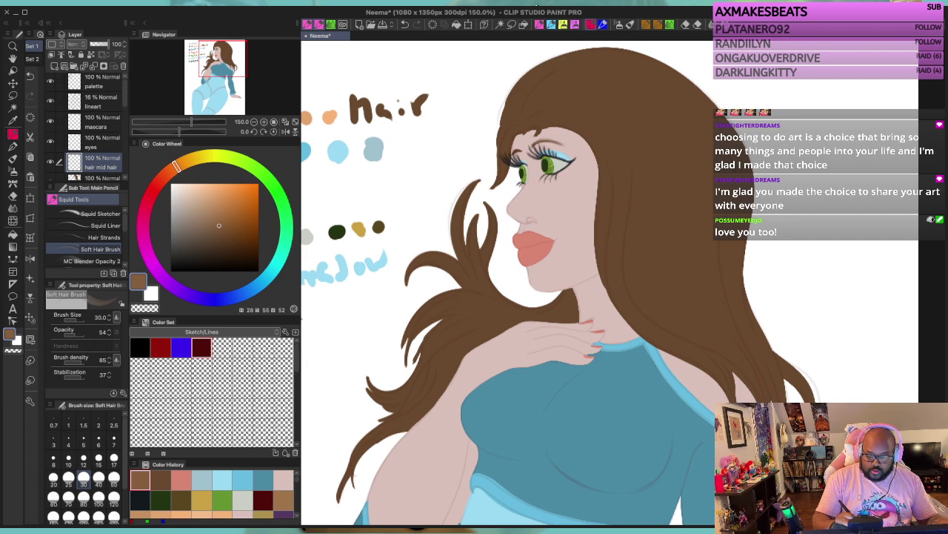
{"action": "left_click_drag", "start_coordinate": [572, 51], "coordinate": [552, 80]}
{"action": "left_click_drag", "start_coordinate": [606, 194], "coordinate": [577, 225]}
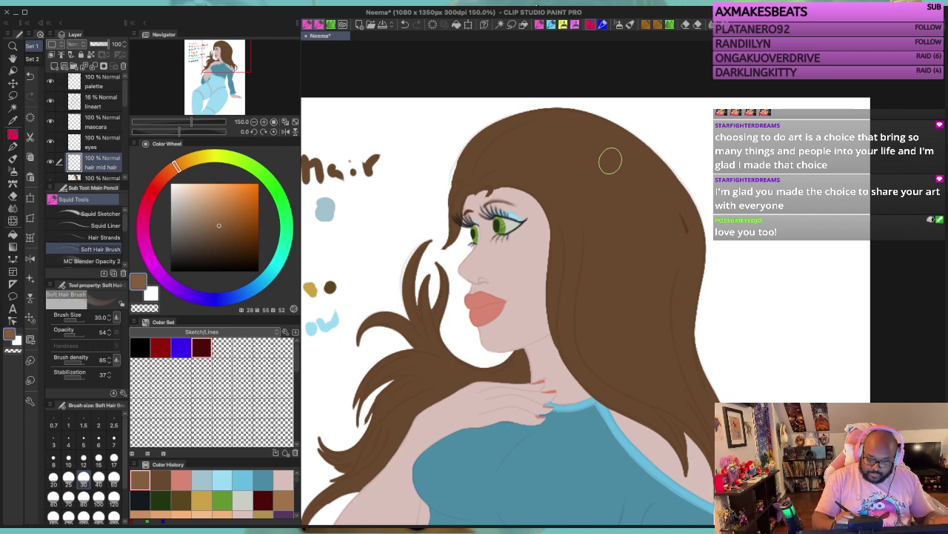
{"action": "key", "text": "bracketleft"}
{"action": "key", "text": "bracketleft"}
{"action": "key", "text": "bracketleft"}
{"action": "key", "text": "bracketleft"}
{"action": "key", "text": "minus"}
{"action": "key", "text": "minus"}
{"action": "key", "text": "minus"}
{"action": "key", "text": "minus"}
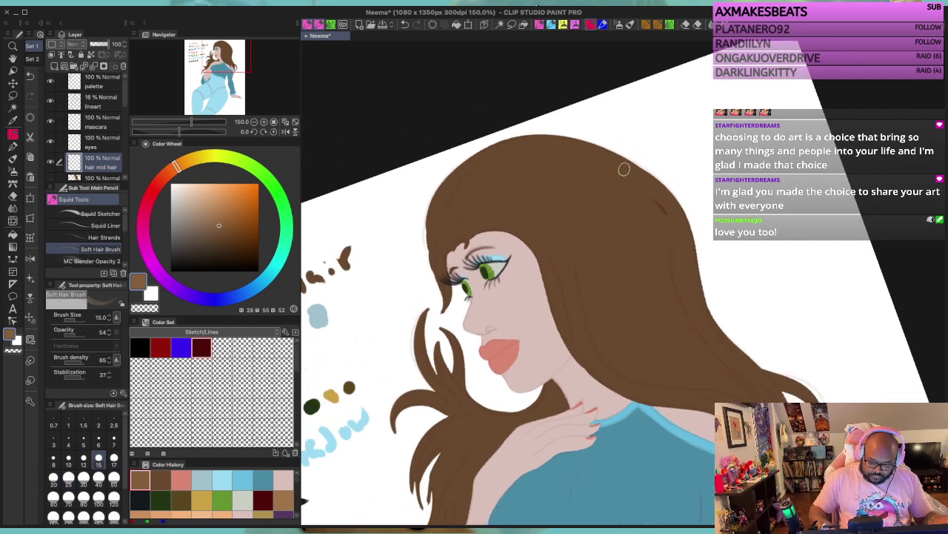
{"action": "key", "text": "minus"}
{"action": "key", "text": "minus"}
{"action": "key", "text": "minus"}
{"action": "key", "text": "minus"}
{"action": "key", "text": "minus"}
{"action": "left_click_drag", "start_coordinate": [454, 315], "coordinate": [491, 288]}
{"action": "left_click_drag", "start_coordinate": [446, 333], "coordinate": [456, 304]}
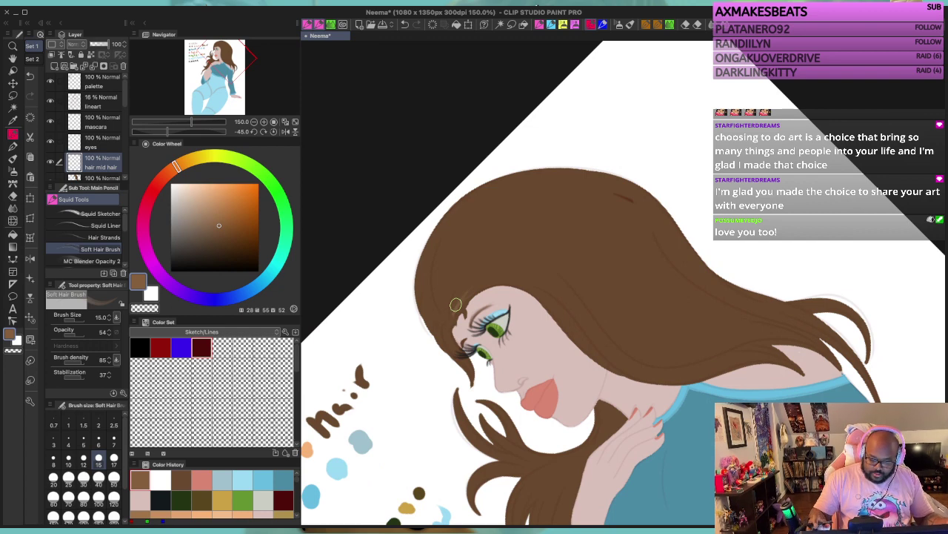
{"action": "key", "text": "super+z"}
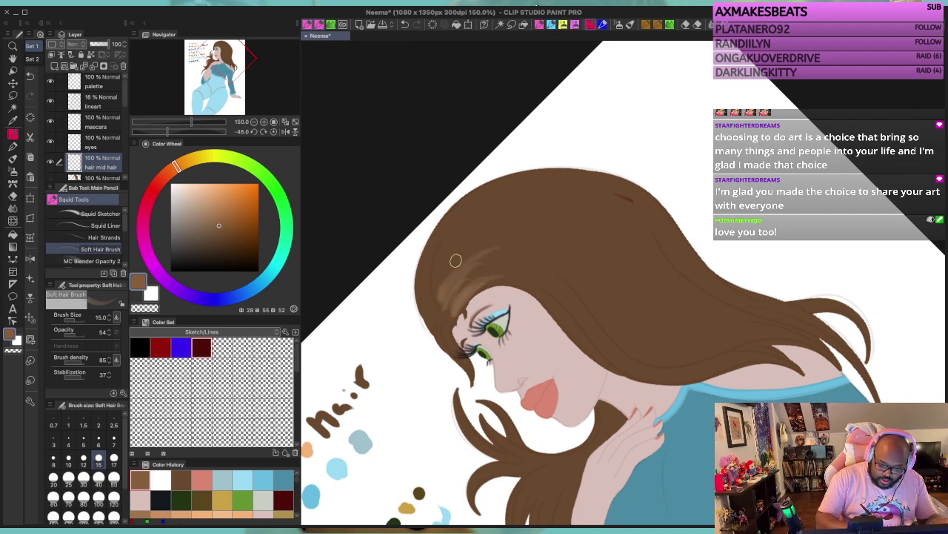
Step: Extend the lighter brown strands from the hairline back across the crown, following the flow of the hair
{"action": "left_click_drag", "start_coordinate": [444, 271], "coordinate": [502, 223]}
{"action": "mouse_move", "coordinate": [446, 250]}
{"action": "left_mouse_down"}
{"action": "mouse_move", "coordinate": [483, 236]}
{"action": "mouse_move", "coordinate": [446, 240]}
{"action": "mouse_move", "coordinate": [500, 232]}
{"action": "mouse_move", "coordinate": [448, 235]}
{"action": "mouse_move", "coordinate": [523, 189]}
{"action": "left_mouse_up"}
{"action": "left_click_drag", "start_coordinate": [458, 226], "coordinate": [530, 192]}
{"action": "mouse_move", "coordinate": [465, 209]}
{"action": "left_mouse_down"}
{"action": "mouse_move", "coordinate": [575, 178]}
{"action": "mouse_move", "coordinate": [542, 184]}
{"action": "mouse_move", "coordinate": [587, 196]}
{"action": "left_mouse_up"}
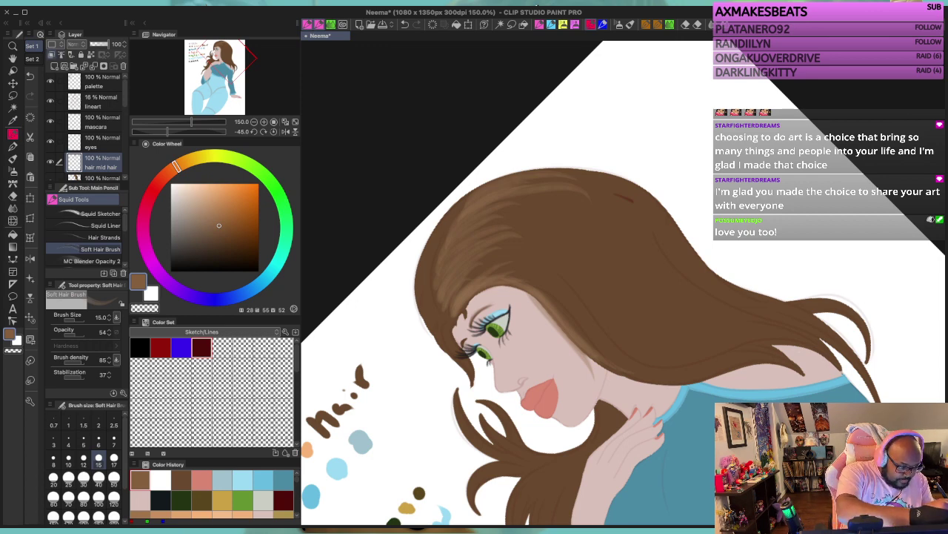
Step: Clip the hair mid hair layer to the layer below it
{"action": "left_click", "coordinate": [52, 55]}
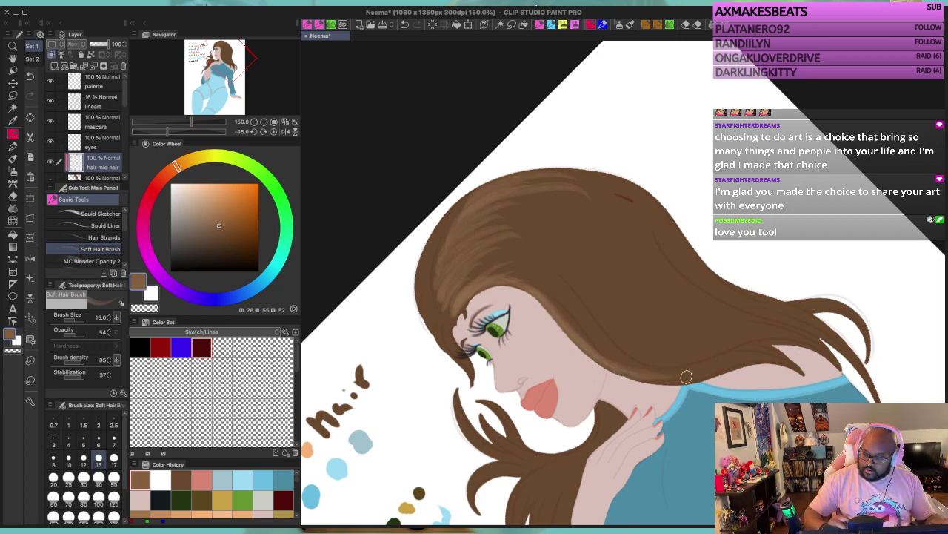
{"action": "key", "text": "asciicircum"}
{"action": "key", "text": "asciicircum"}
{"action": "key", "text": "asciicircum"}
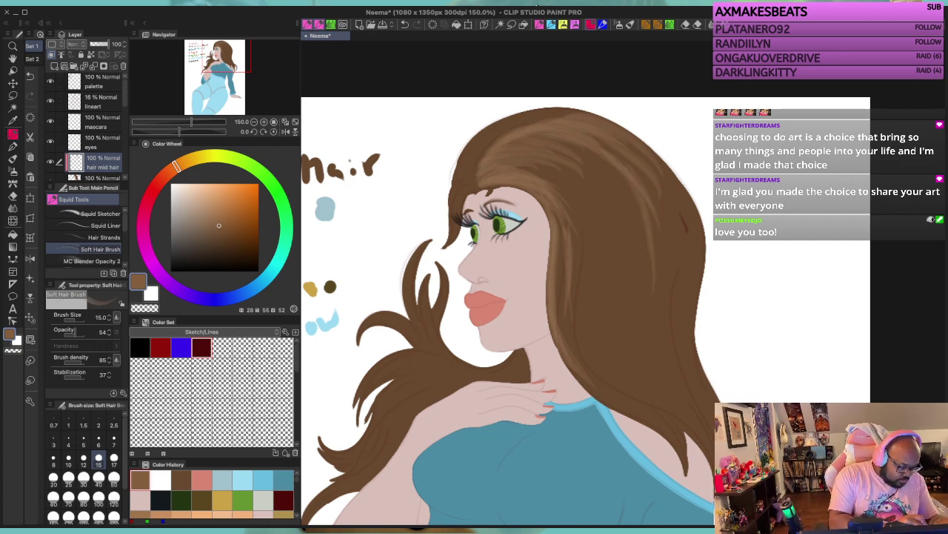
Step: Set the Soft Hair Brush to size 53.4 and opacity 49, and cover the long hair down to its tips in lighter brown
{"action": "left_click", "coordinate": [77, 333]}
{"action": "left_click_drag", "start_coordinate": [77, 332], "coordinate": [77, 321]}
{"action": "left_click", "coordinate": [75, 321]}
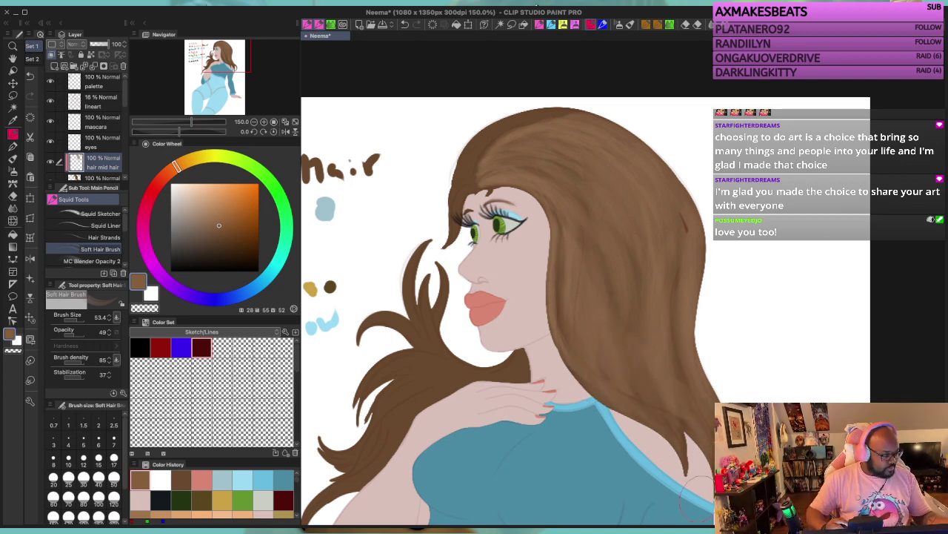
{"action": "mouse_move", "coordinate": [712, 332]}
{"action": "left_mouse_down"}
{"action": "mouse_move", "coordinate": [689, 316]}
{"action": "mouse_move", "coordinate": [606, 197]}
{"action": "left_mouse_up"}
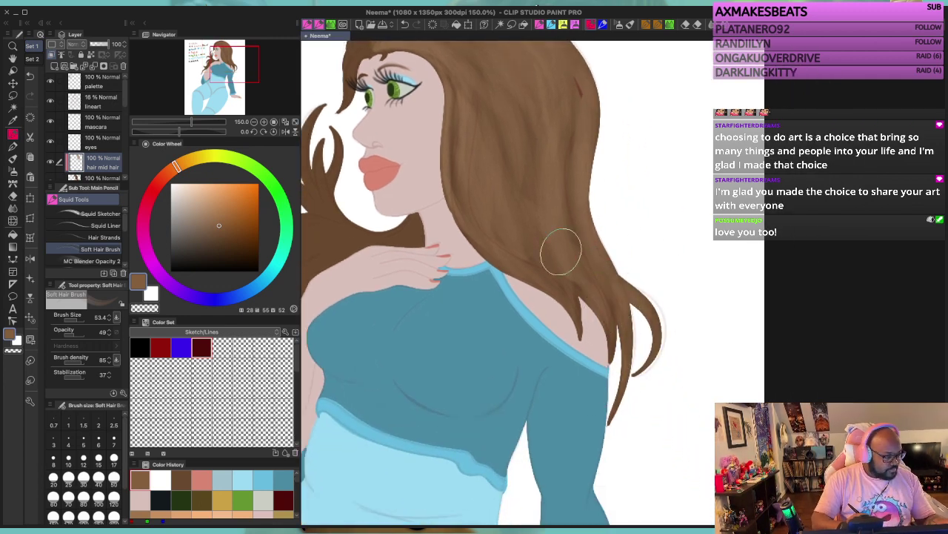
{"action": "left_click_drag", "start_coordinate": [545, 219], "coordinate": [688, 281]}
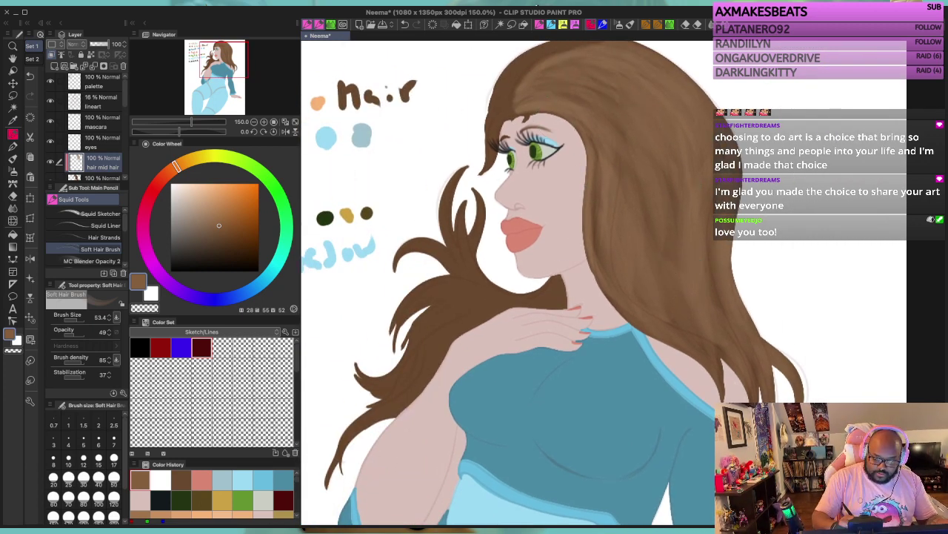
Step: Reduce the Soft Hair Brush to size 12 and paint lighter strands over the dark front section of hair above the forehead
{"action": "left_click_drag", "start_coordinate": [557, 115], "coordinate": [604, 268]}
{"action": "key", "text": "bracketleft"}
{"action": "key", "text": "bracketleft"}
{"action": "key", "text": "bracketleft"}
{"action": "key", "text": "bracketleft"}
{"action": "key", "text": "bracketleft"}
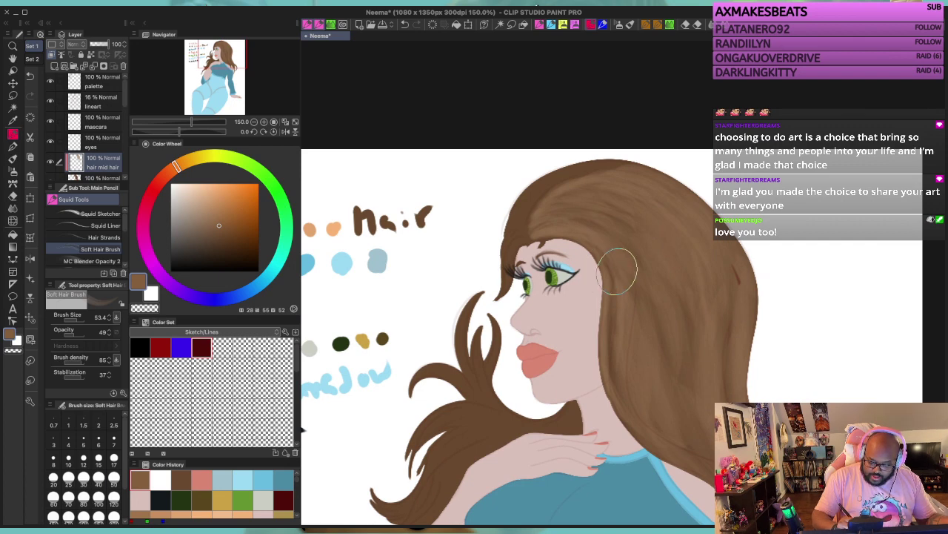
{"action": "key", "text": "bracketleft"}
{"action": "key", "text": "bracketleft"}
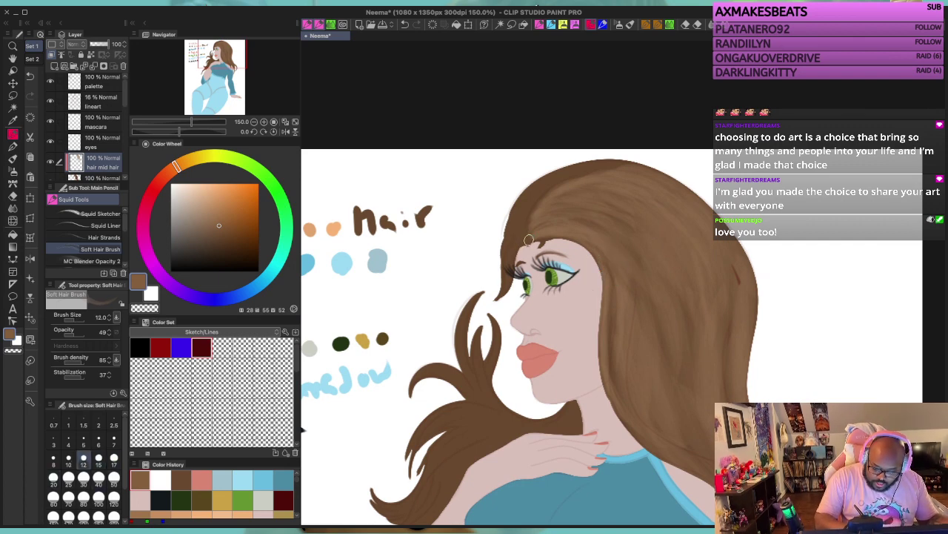
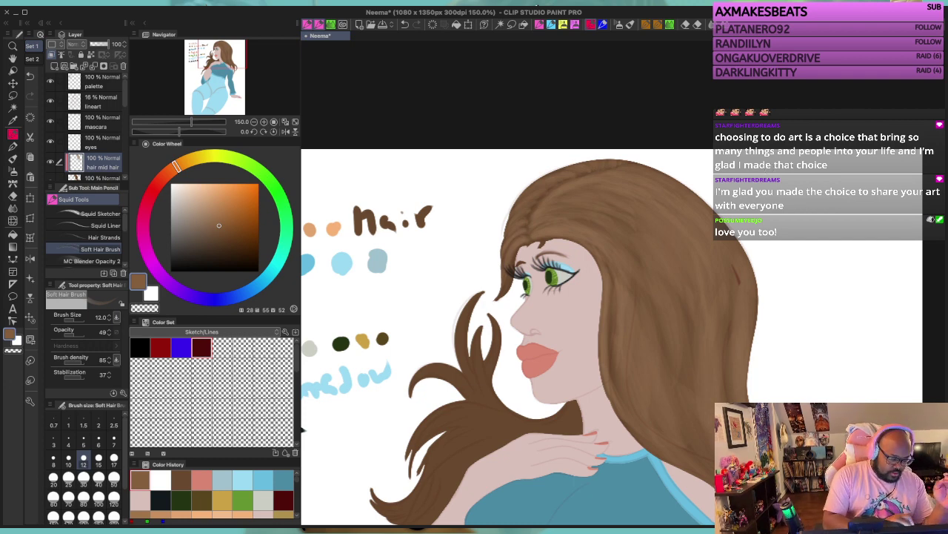
Step: Sketch thin black guide lines along the hair part from the forehead over the crown with the Squid Liner at size 2
{"action": "left_click", "coordinate": [171, 271]}
{"action": "key", "text": "p"}
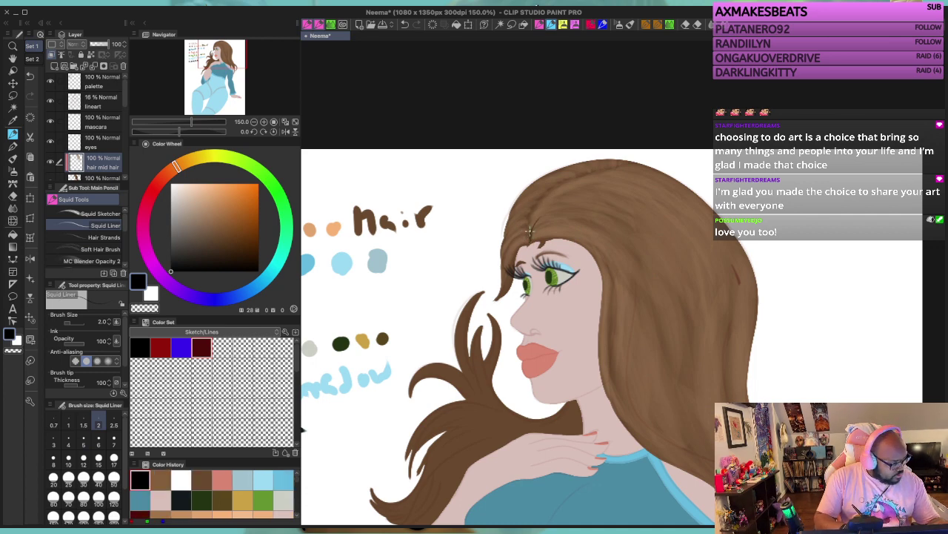
{"action": "mouse_move", "coordinate": [532, 233]}
{"action": "left_mouse_down"}
{"action": "mouse_move", "coordinate": [587, 191]}
{"action": "mouse_move", "coordinate": [678, 187]}
{"action": "left_mouse_up"}
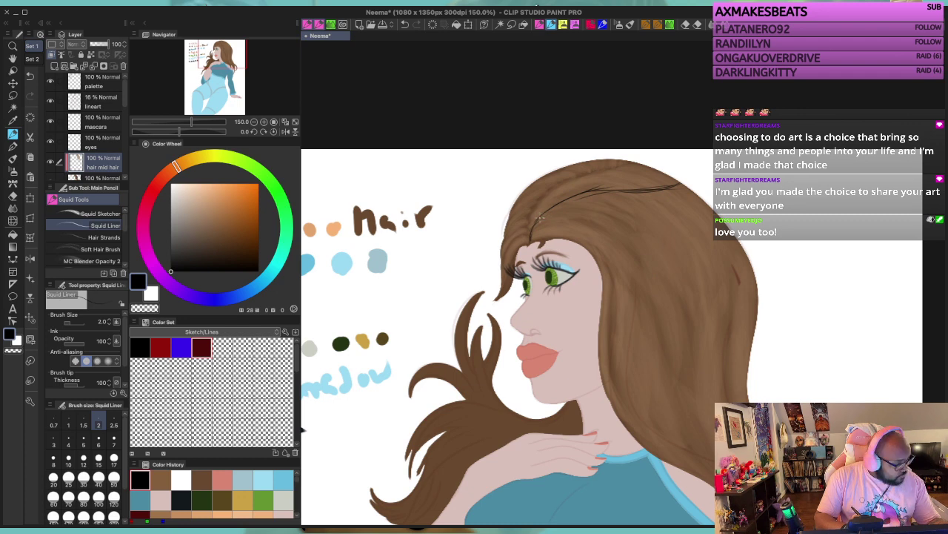
{"action": "mouse_move", "coordinate": [529, 235]}
{"action": "left_mouse_down"}
{"action": "mouse_move", "coordinate": [530, 209]}
{"action": "mouse_move", "coordinate": [574, 172]}
{"action": "mouse_move", "coordinate": [669, 182]}
{"action": "left_mouse_up"}
{"action": "mouse_move", "coordinate": [527, 198]}
{"action": "left_mouse_down"}
{"action": "mouse_move", "coordinate": [525, 231]}
{"action": "mouse_move", "coordinate": [513, 234]}
{"action": "mouse_move", "coordinate": [531, 221]}
{"action": "left_mouse_up"}
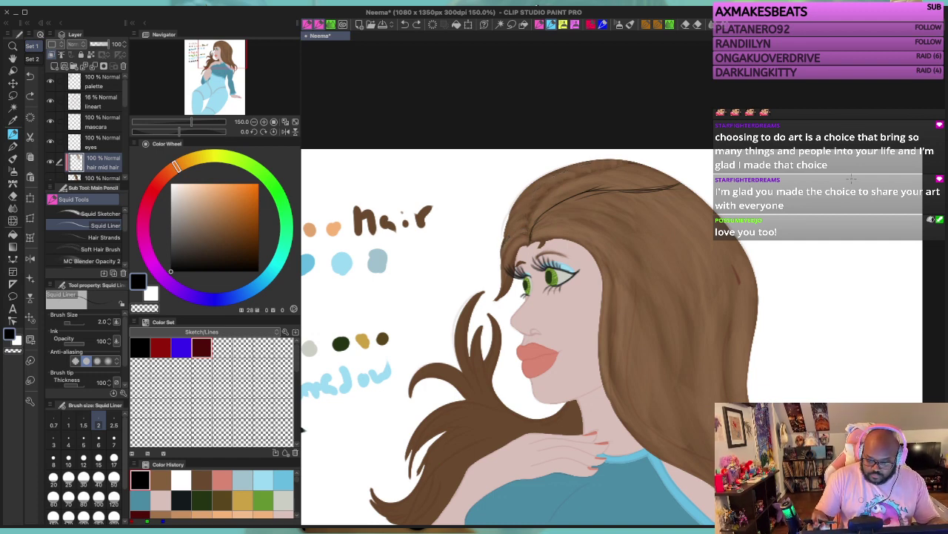
Step: Undo the black guide lines drawn along the hair part
{"action": "key", "text": "super+z"}
{"action": "key", "text": "super+z"}
{"action": "key", "text": "super+z"}
{"action": "key", "text": "super+z"}
{"action": "key", "text": "super+z"}
{"action": "key", "text": "super+z"}
{"action": "key", "text": "super+z"}
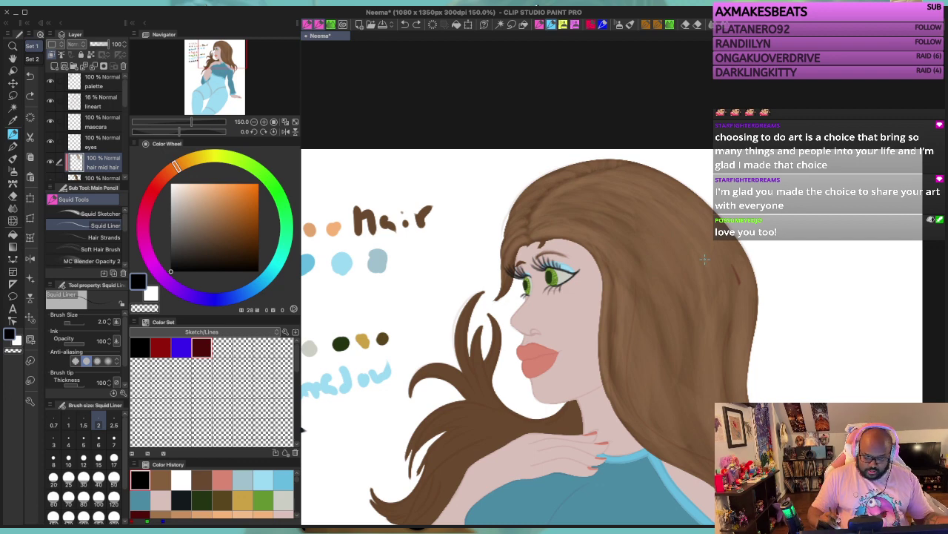
Step: Erase the lighter strands from the front section of hair beyond the part with the Soft eraser at size 12 and opacity 69
{"action": "scroll", "coordinate": [705, 259], "scroll_direction": "down", "scroll_amount": 3}
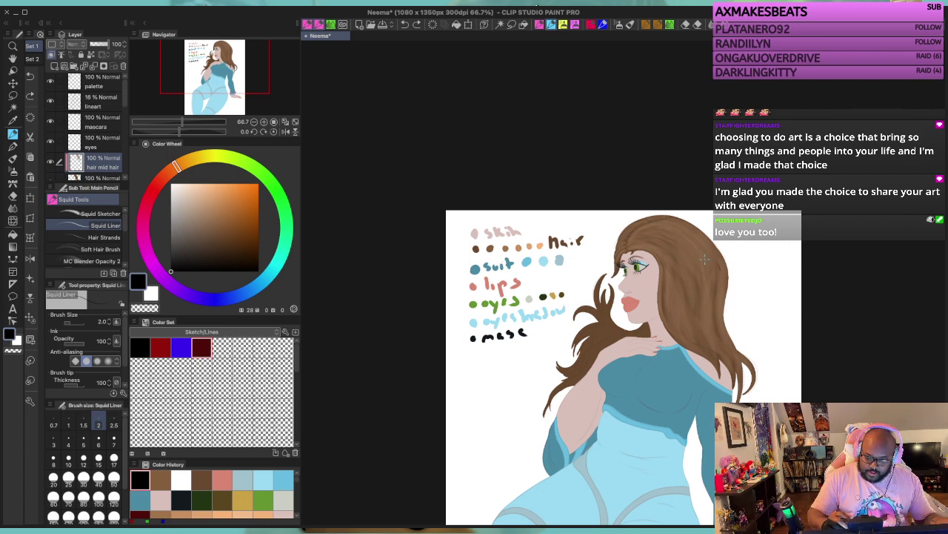
{"action": "scroll", "coordinate": [705, 258], "scroll_direction": "up", "scroll_amount": 3}
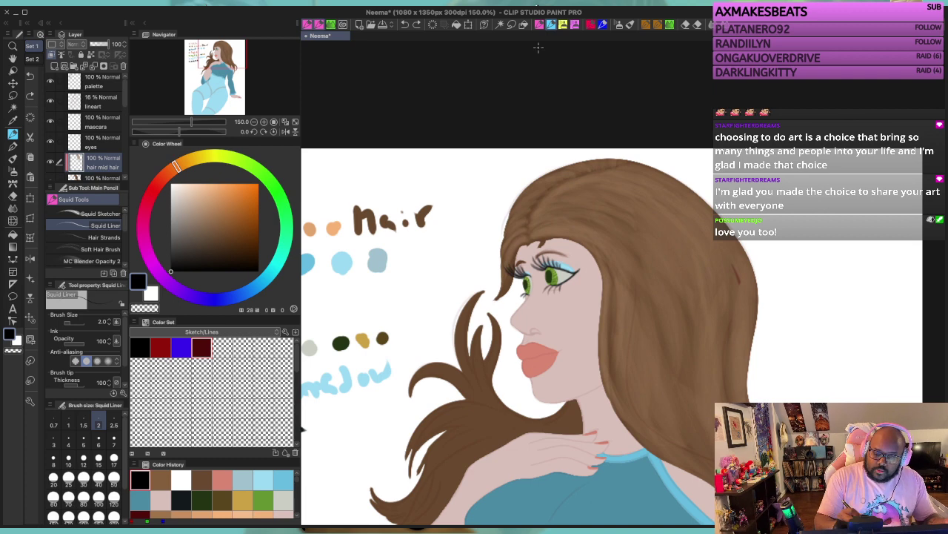
{"action": "key", "text": "e"}
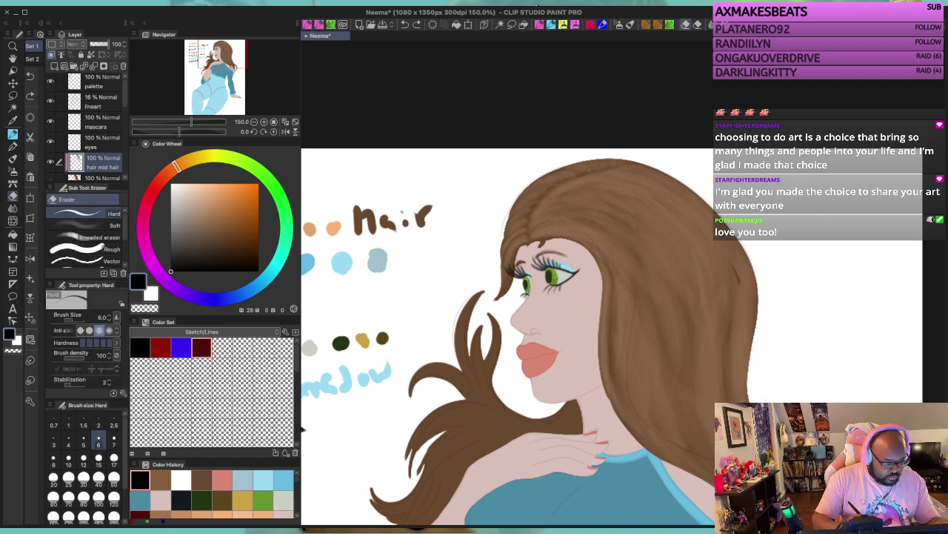
{"action": "key", "text": "e"}
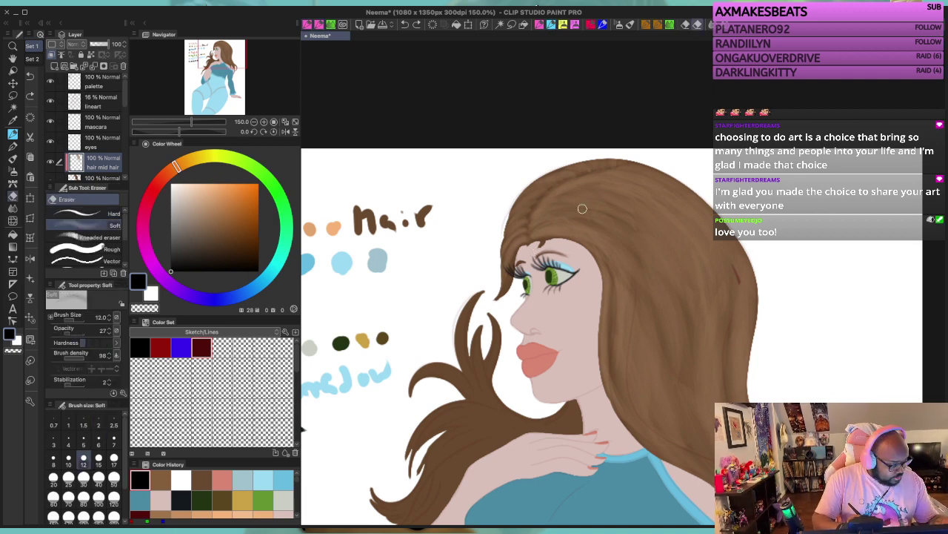
{"action": "scroll", "coordinate": [547, 224], "scroll_direction": "down", "scroll_amount": 1}
{"action": "scroll", "coordinate": [547, 224], "scroll_direction": "up", "scroll_amount": 1}
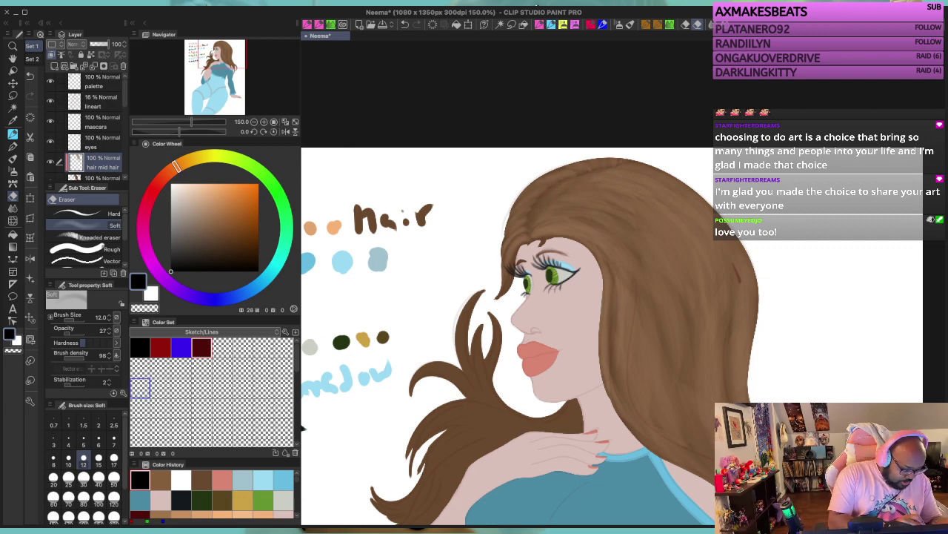
{"action": "left_click", "coordinate": [76, 332]}
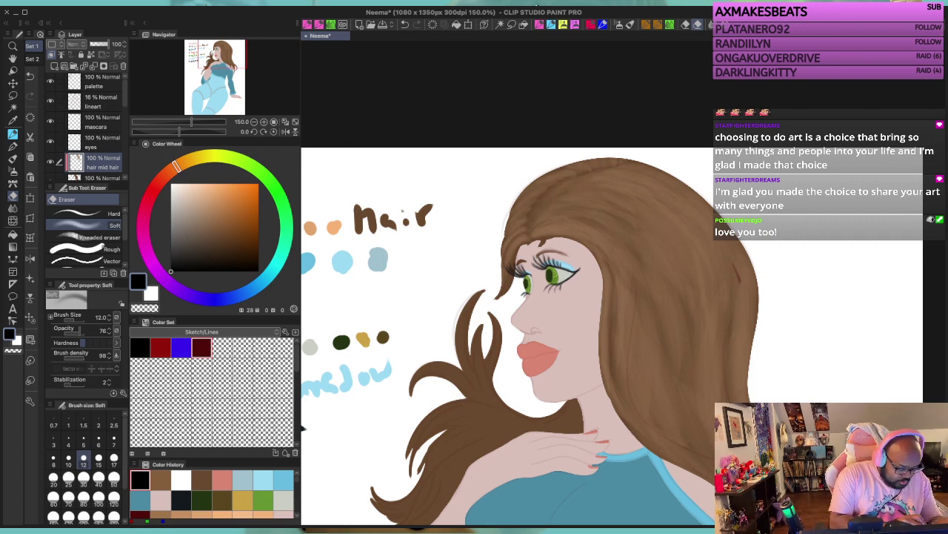
{"action": "left_click", "coordinate": [98, 330]}
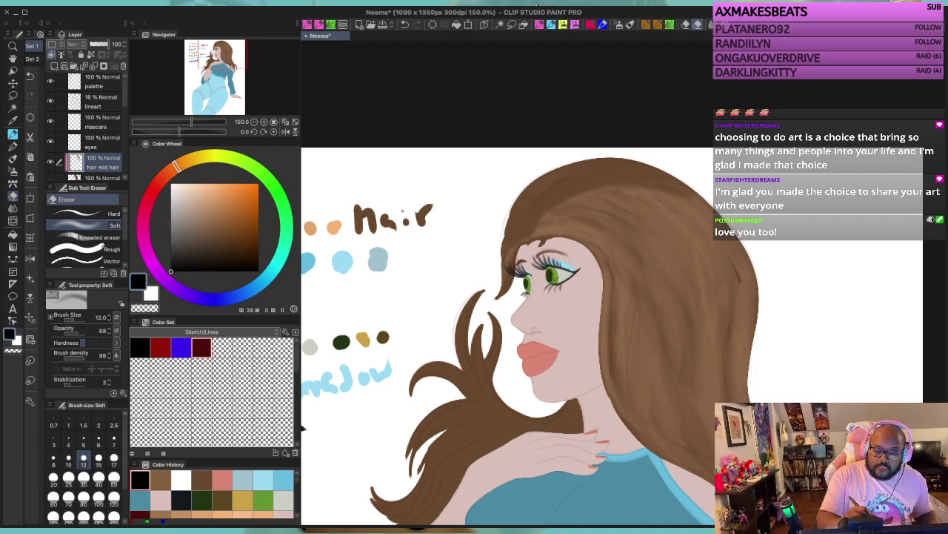
Step: Add a new layer above the hair mid hair layer and draw a thin black Squid Liner guide along the hair part over the crown
{"action": "left_click", "coordinate": [604, 24]}
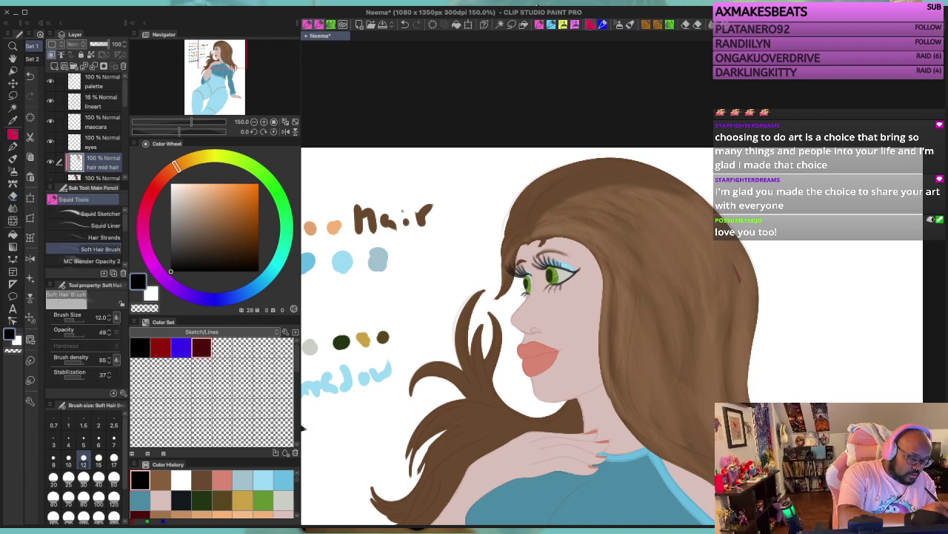
{"action": "left_click", "coordinate": [54, 66]}
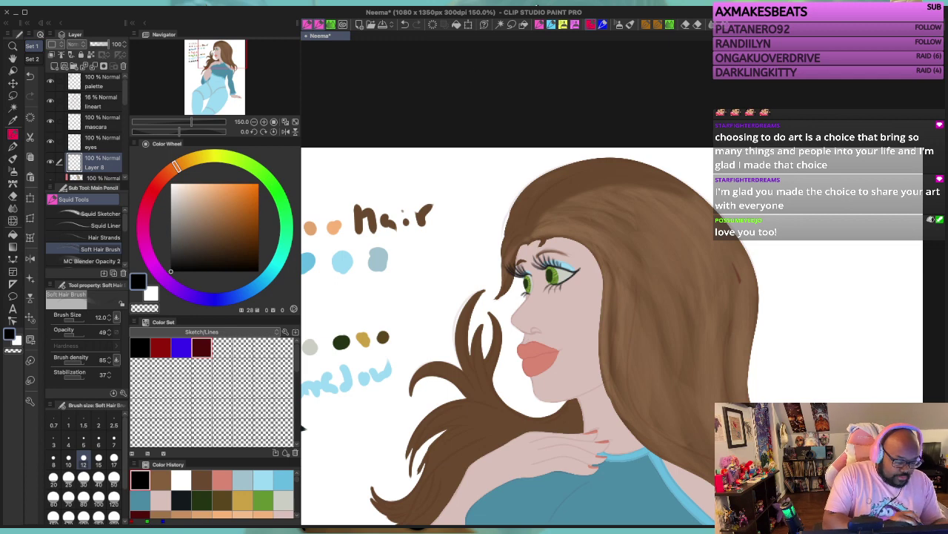
{"action": "left_click", "coordinate": [552, 24]}
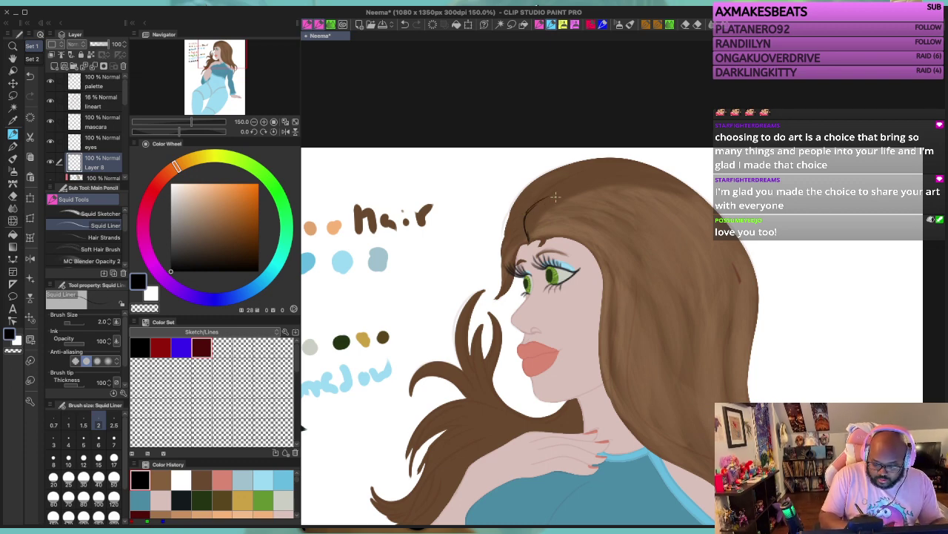
{"action": "mouse_move", "coordinate": [524, 214]}
{"action": "left_mouse_down"}
{"action": "mouse_move", "coordinate": [597, 177]}
{"action": "mouse_move", "coordinate": [664, 180]}
{"action": "left_mouse_up"}
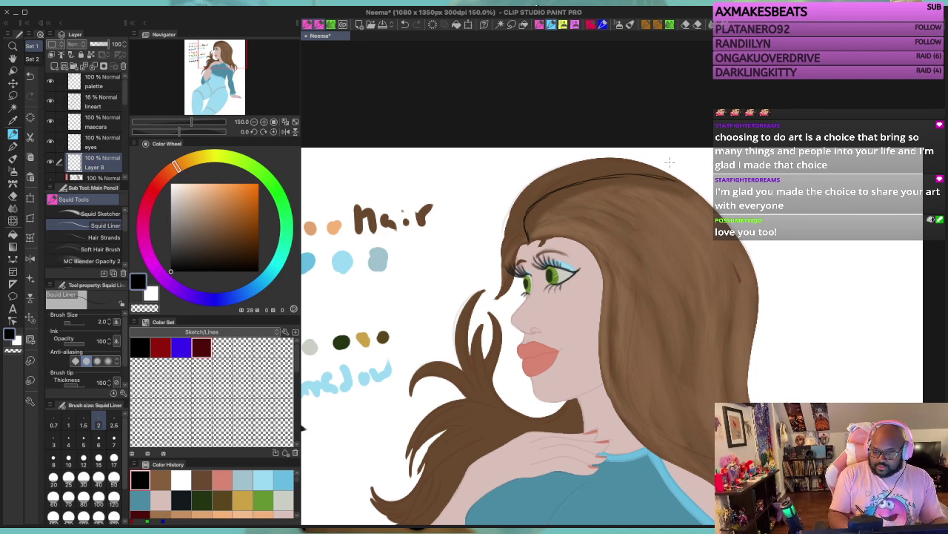
{"action": "mouse_move", "coordinate": [646, 156]}
{"action": "left_mouse_down"}
{"action": "mouse_move", "coordinate": [585, 175]}
{"action": "mouse_move", "coordinate": [652, 160]}
{"action": "left_mouse_up"}
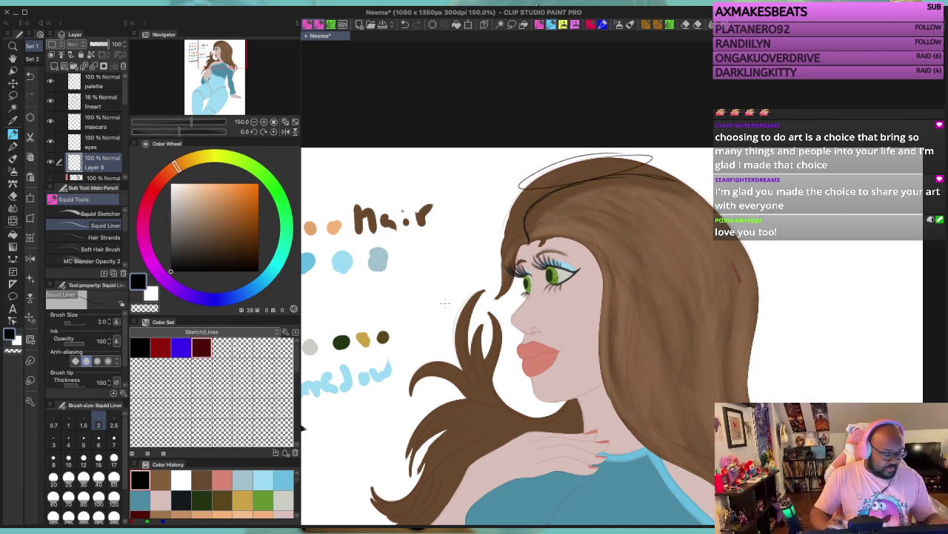
{"action": "key", "text": "ctrl+z"}
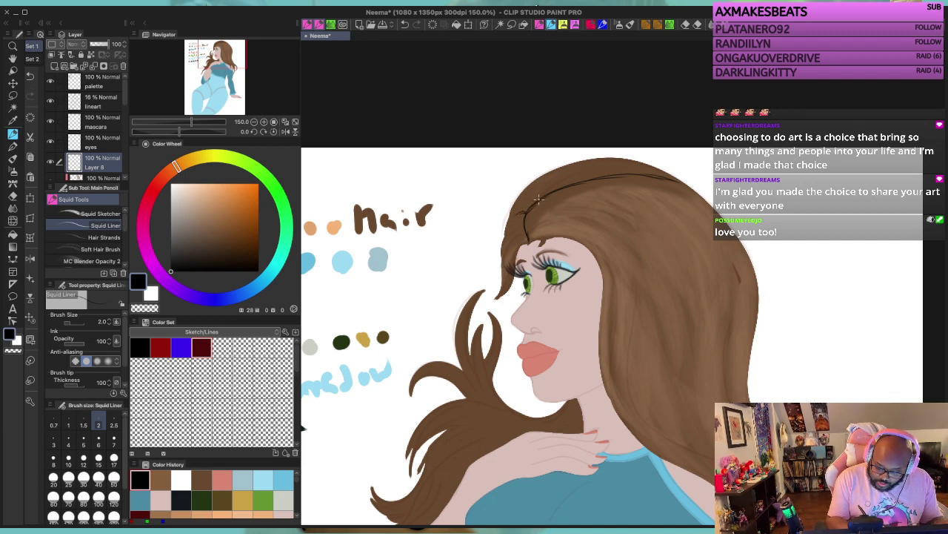
Step: Sketch black guide lines down the front lock beside the forehead and from the crown down the back of the hair
{"action": "mouse_move", "coordinate": [549, 192]}
{"action": "left_mouse_down"}
{"action": "mouse_move", "coordinate": [510, 212]}
{"action": "mouse_move", "coordinate": [525, 200]}
{"action": "mouse_move", "coordinate": [514, 228]}
{"action": "mouse_move", "coordinate": [544, 195]}
{"action": "mouse_move", "coordinate": [527, 200]}
{"action": "mouse_move", "coordinate": [541, 194]}
{"action": "mouse_move", "coordinate": [500, 283]}
{"action": "left_mouse_up"}
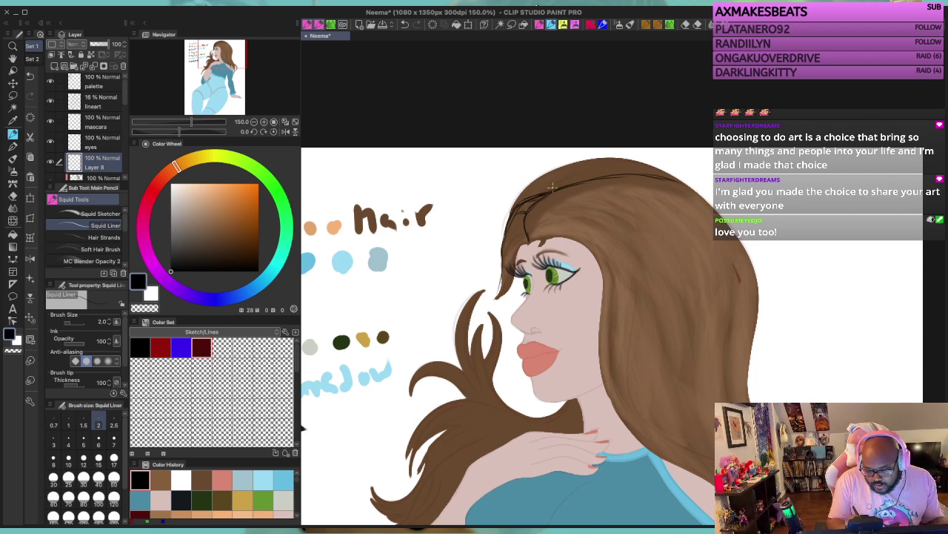
{"action": "mouse_move", "coordinate": [552, 188]}
{"action": "left_mouse_down"}
{"action": "mouse_move", "coordinate": [640, 174]}
{"action": "mouse_move", "coordinate": [701, 210]}
{"action": "left_mouse_up"}
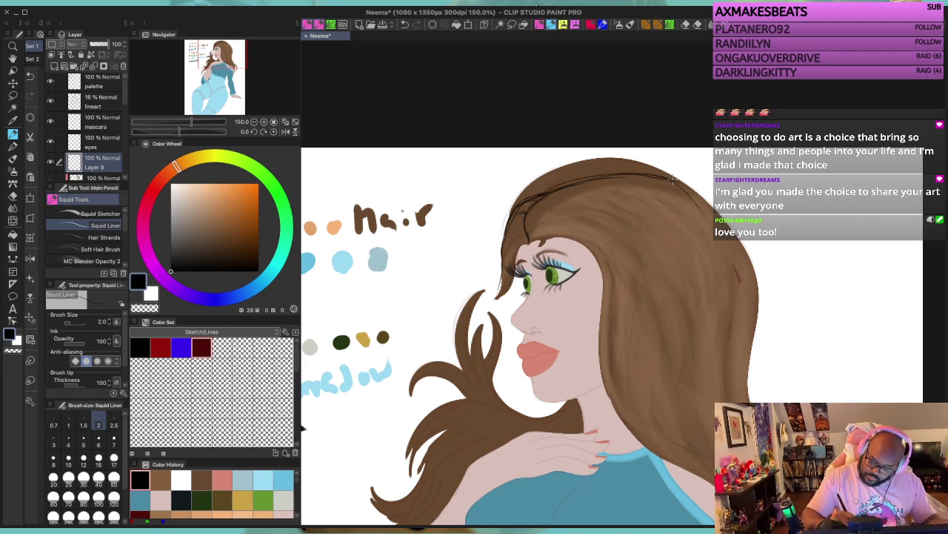
{"action": "mouse_move", "coordinate": [673, 179]}
{"action": "left_mouse_down"}
{"action": "mouse_move", "coordinate": [722, 256]}
{"action": "mouse_move", "coordinate": [729, 320]}
{"action": "left_mouse_up"}
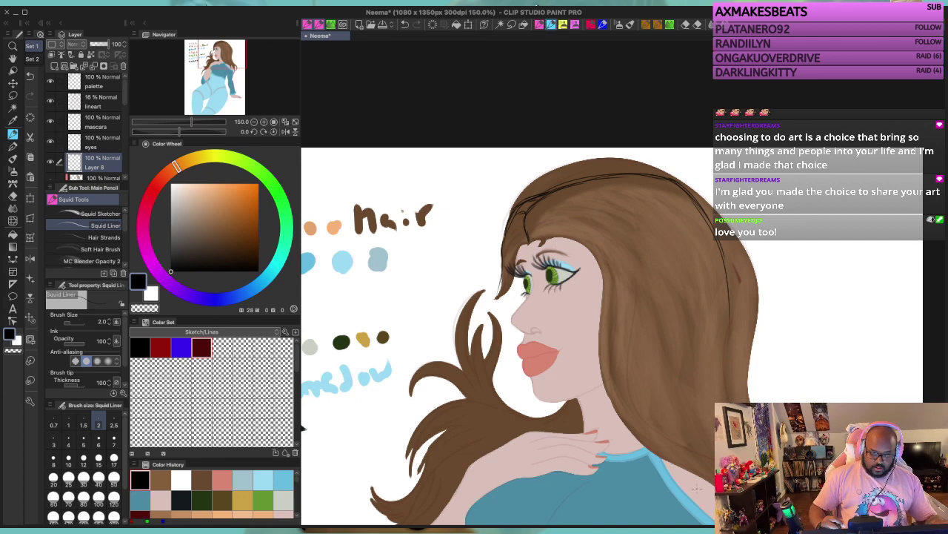
{"action": "scroll", "coordinate": [696, 488], "scroll_direction": "down", "scroll_amount": 3}
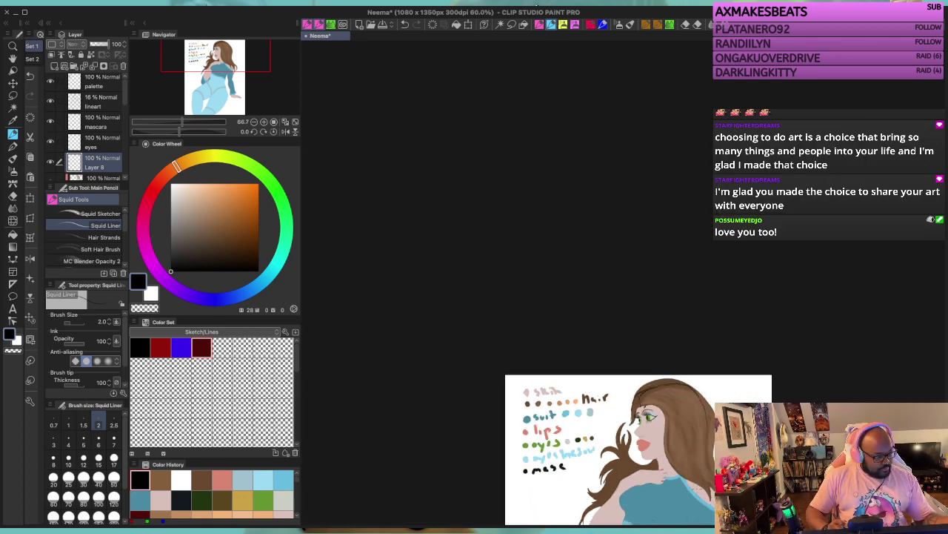
Step: On the hair dark layer, erase the hair above the crown guide line with the Hard eraser at size 6
{"action": "left_click_drag", "start_coordinate": [686, 342], "coordinate": [620, 155]}
{"action": "left_click_drag", "start_coordinate": [628, 209], "coordinate": [614, 164]}
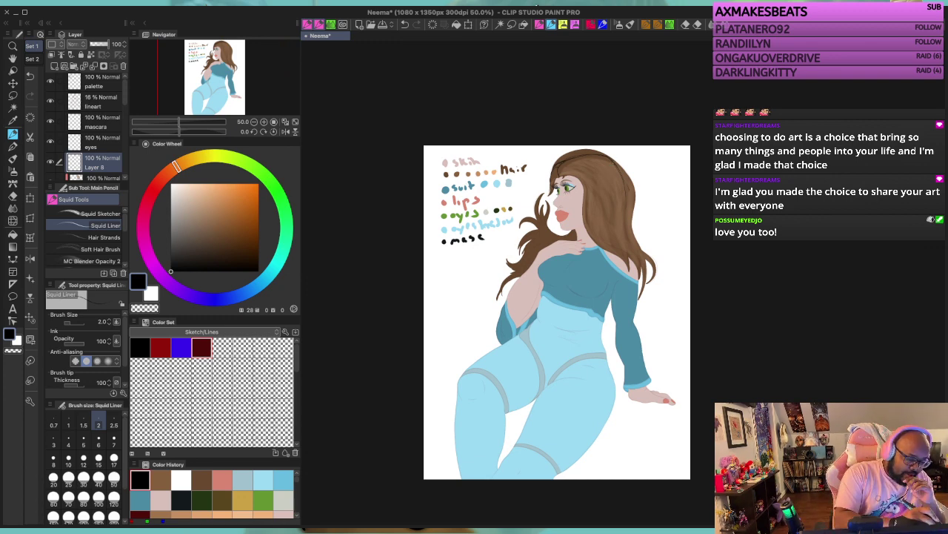
{"action": "left_click_drag", "start_coordinate": [125, 90], "coordinate": [125, 107]}
{"action": "left_click", "coordinate": [98, 135]}
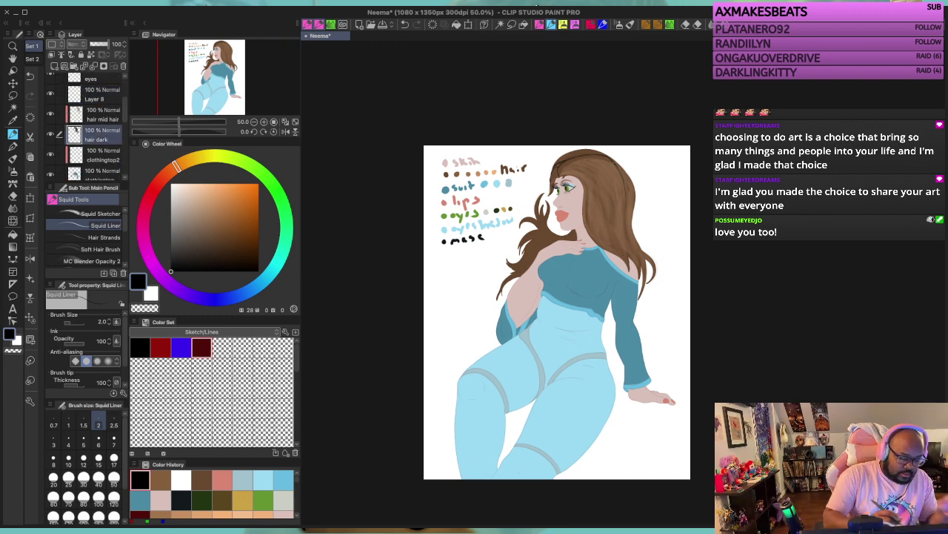
{"action": "key", "text": "e"}
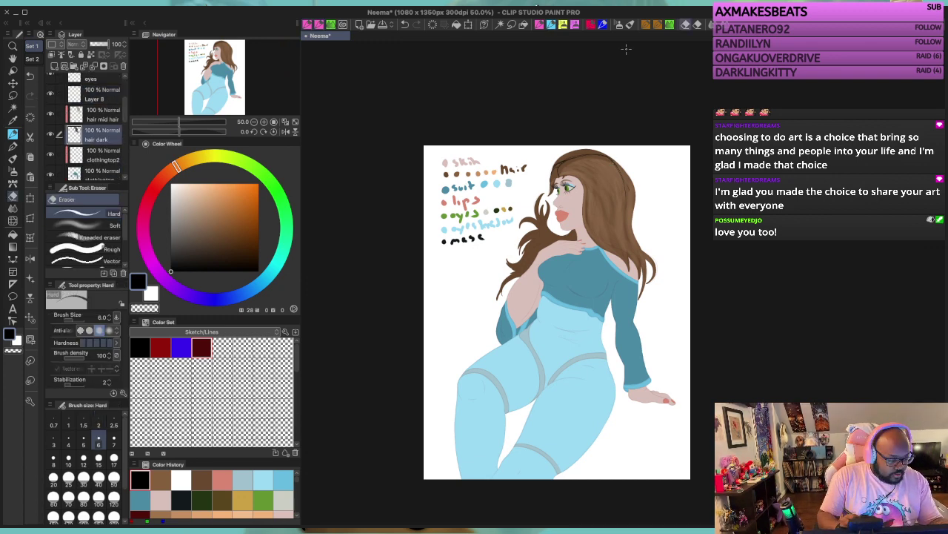
{"action": "scroll", "coordinate": [595, 178], "scroll_direction": "up", "scroll_amount": 4}
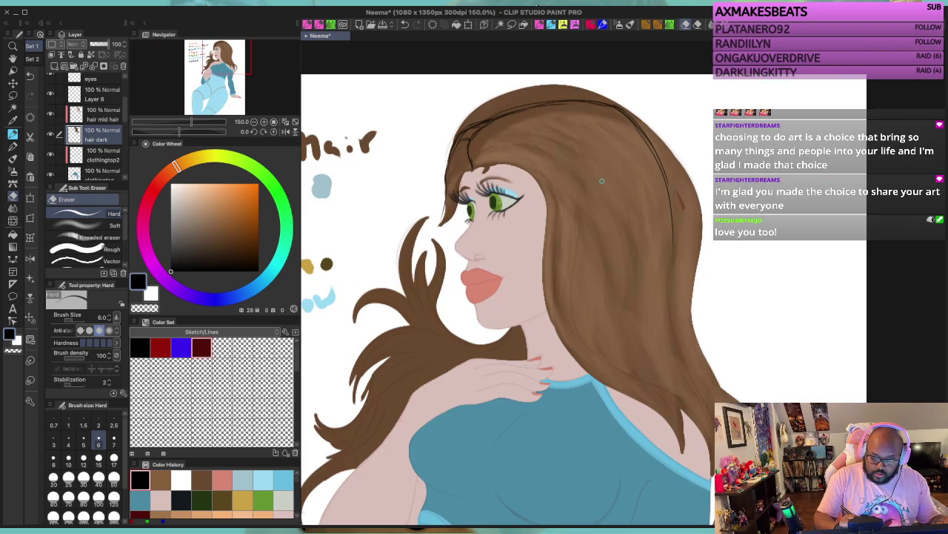
{"action": "mouse_move", "coordinate": [613, 84]}
{"action": "left_mouse_down"}
{"action": "mouse_move", "coordinate": [489, 96]}
{"action": "mouse_move", "coordinate": [578, 85]}
{"action": "mouse_move", "coordinate": [511, 89]}
{"action": "mouse_move", "coordinate": [469, 115]}
{"action": "mouse_move", "coordinate": [481, 105]}
{"action": "left_mouse_up"}
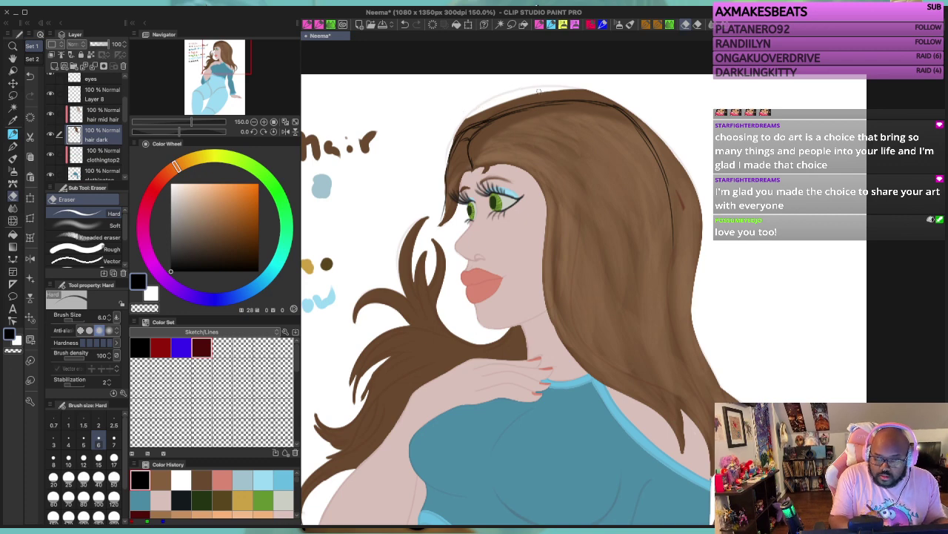
{"action": "mouse_move", "coordinate": [539, 91]}
{"action": "left_mouse_down"}
{"action": "mouse_move", "coordinate": [576, 86]}
{"action": "mouse_move", "coordinate": [519, 101]}
{"action": "mouse_move", "coordinate": [627, 97]}
{"action": "mouse_move", "coordinate": [552, 92]}
{"action": "left_mouse_up"}
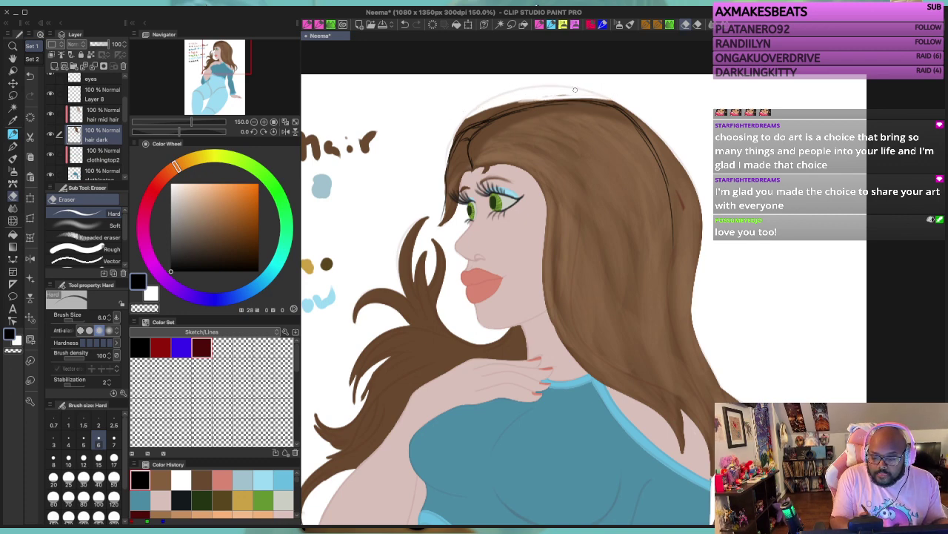
{"action": "left_click_drag", "start_coordinate": [610, 93], "coordinate": [625, 100]}
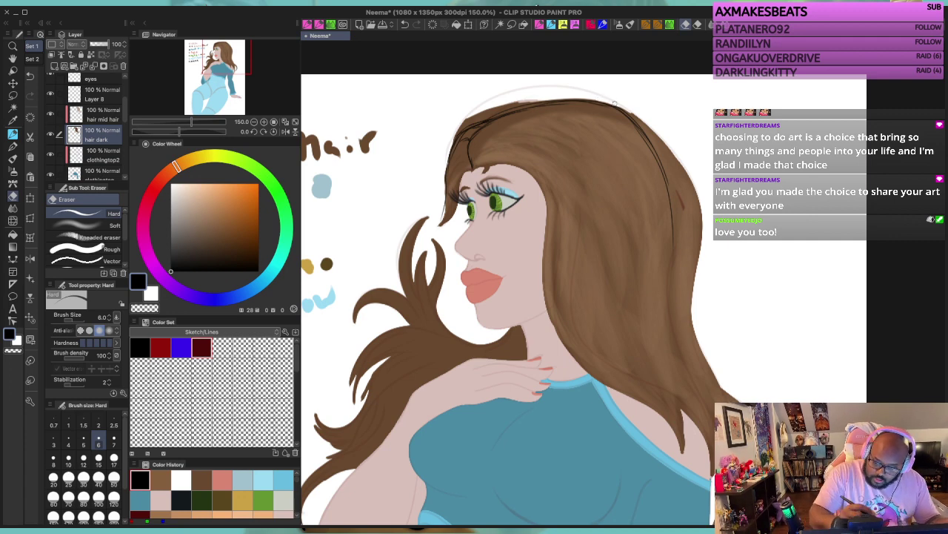
{"action": "mouse_move", "coordinate": [607, 102]}
{"action": "left_mouse_down"}
{"action": "mouse_move", "coordinate": [569, 101]}
{"action": "mouse_move", "coordinate": [604, 99]}
{"action": "left_mouse_up"}
{"action": "key", "text": "ctrl+z"}
{"action": "key", "text": "ctrl+z"}
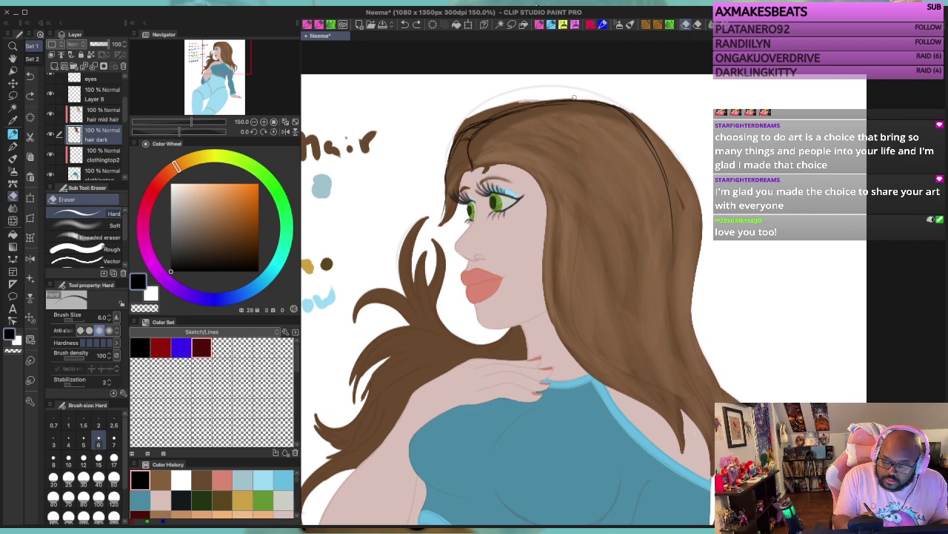
Step: Trim the front hairline edge from the crown to the forehead so the hair follows the black guide line
{"action": "mouse_move", "coordinate": [574, 97]}
{"action": "left_mouse_down"}
{"action": "mouse_move", "coordinate": [488, 113]}
{"action": "mouse_move", "coordinate": [549, 96]}
{"action": "mouse_move", "coordinate": [527, 100]}
{"action": "left_mouse_up"}
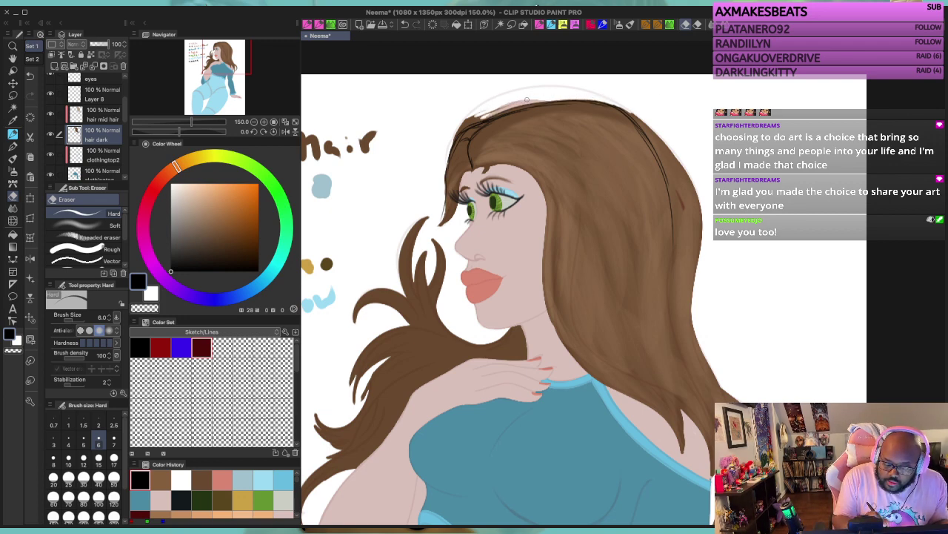
{"action": "left_click_drag", "start_coordinate": [469, 117], "coordinate": [516, 103]}
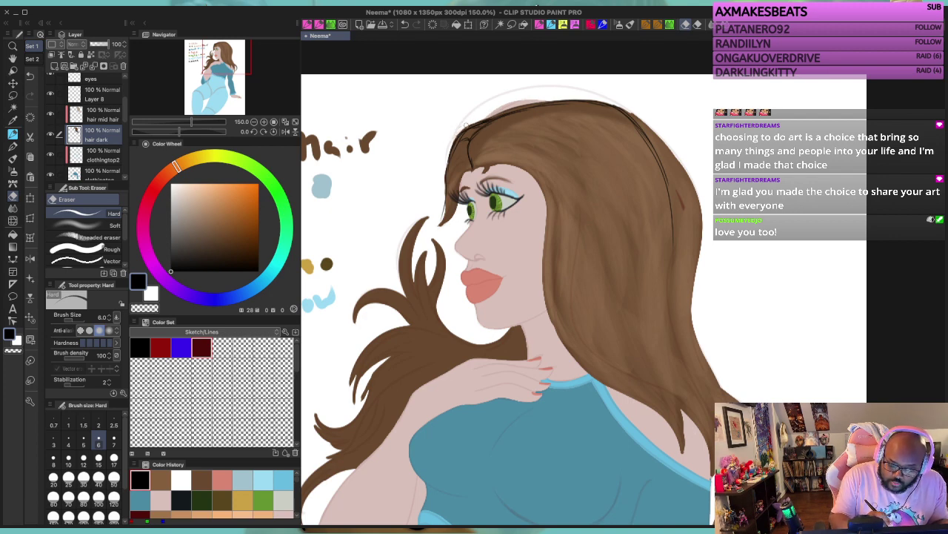
{"action": "left_click_drag", "start_coordinate": [459, 134], "coordinate": [441, 191]}
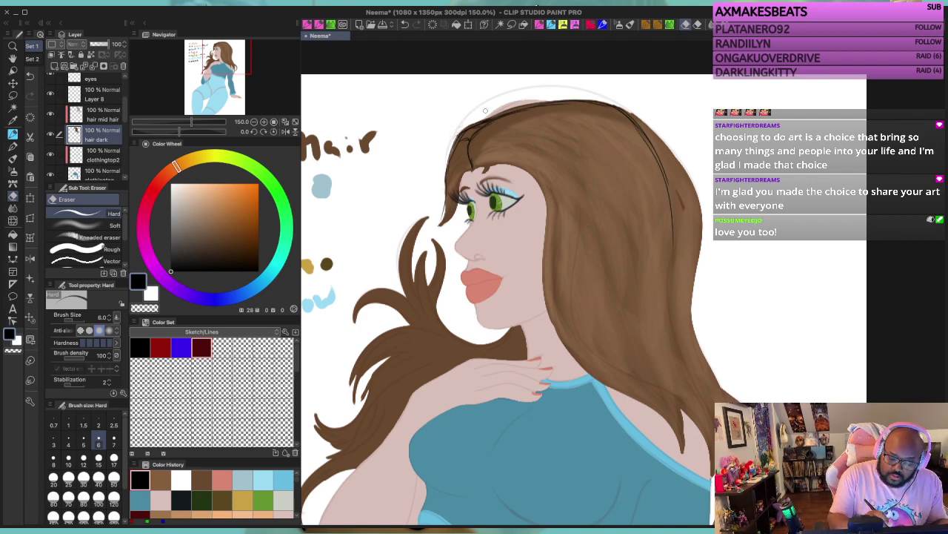
{"action": "left_click_drag", "start_coordinate": [468, 125], "coordinate": [497, 113]}
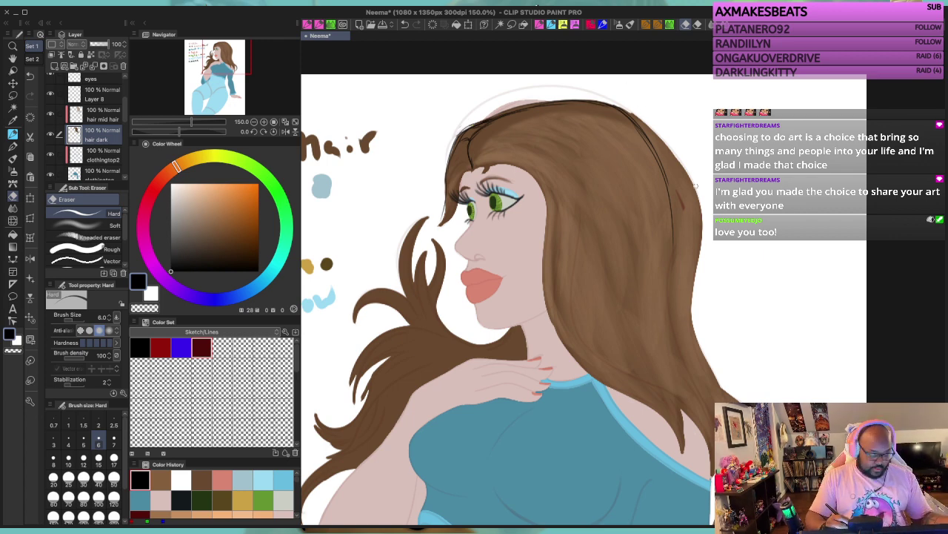
Step: Erase the hair outside the guide line along the back of the head and down toward the shoulder with the Hard eraser at size 25
{"action": "scroll", "coordinate": [693, 220], "scroll_direction": "down", "scroll_amount": 1}
{"action": "scroll", "coordinate": [694, 219], "scroll_direction": "up", "scroll_amount": 1}
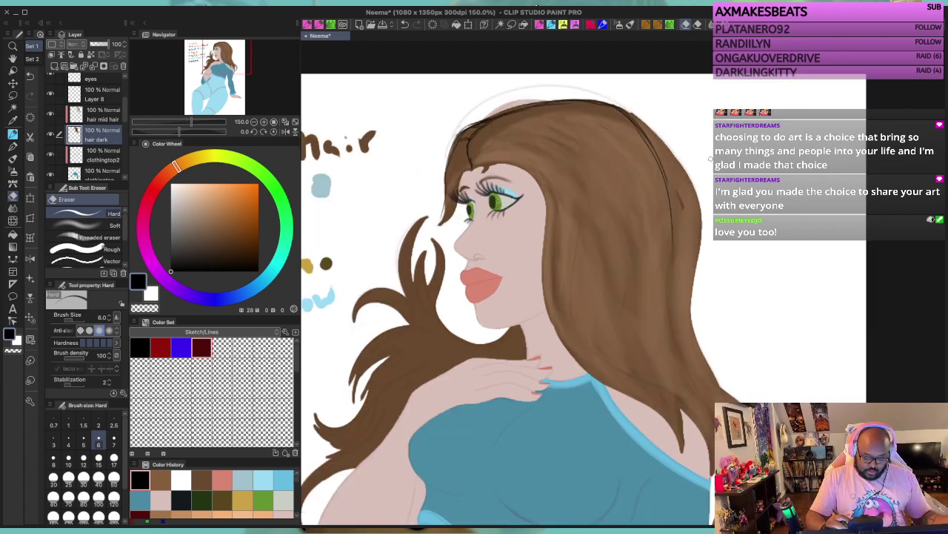
{"action": "left_click", "coordinate": [68, 476]}
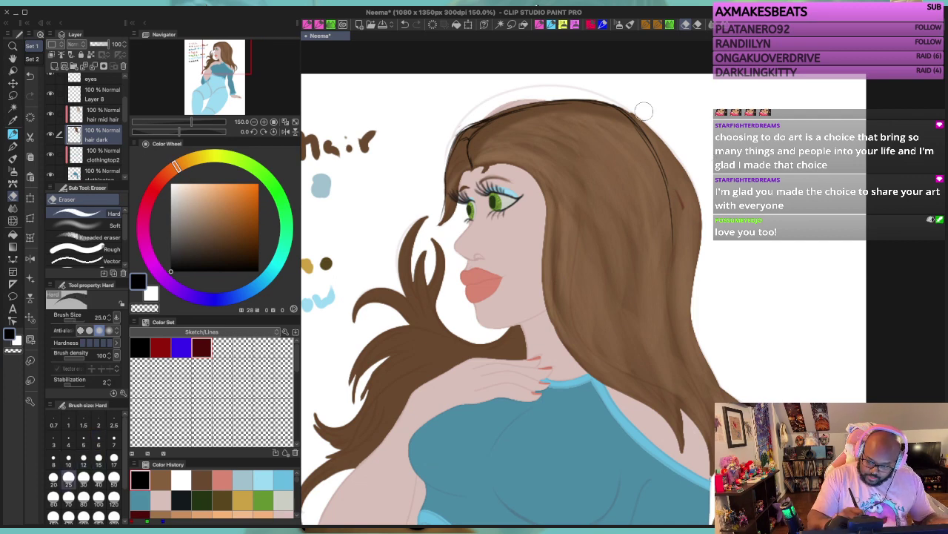
{"action": "mouse_move", "coordinate": [628, 103]}
{"action": "left_mouse_down"}
{"action": "mouse_move", "coordinate": [679, 159]}
{"action": "mouse_move", "coordinate": [709, 226]}
{"action": "left_mouse_up"}
{"action": "left_click_drag", "start_coordinate": [689, 187], "coordinate": [703, 231]}
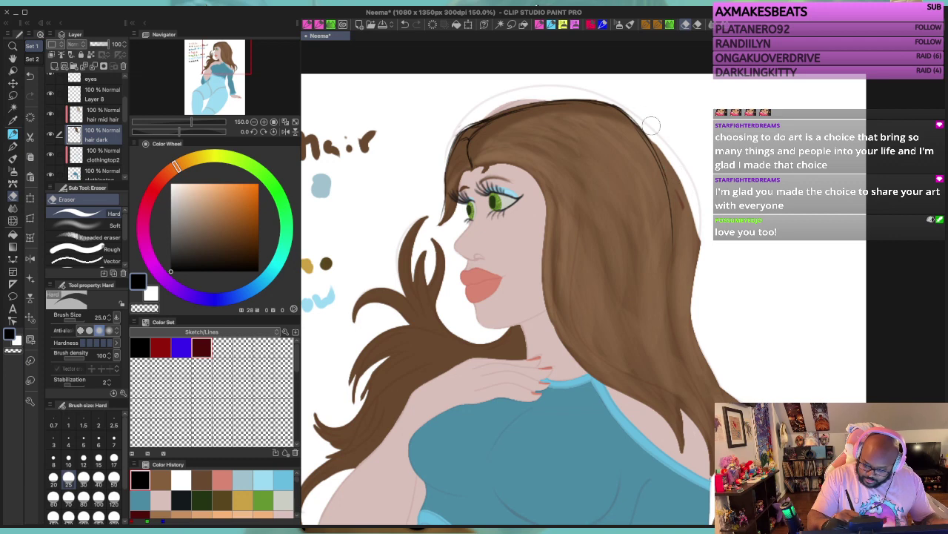
{"action": "mouse_move", "coordinate": [651, 126]}
{"action": "left_mouse_down"}
{"action": "mouse_move", "coordinate": [698, 235]}
{"action": "mouse_move", "coordinate": [706, 270]}
{"action": "mouse_move", "coordinate": [697, 280]}
{"action": "mouse_move", "coordinate": [663, 143]}
{"action": "mouse_move", "coordinate": [688, 226]}
{"action": "mouse_move", "coordinate": [701, 341]}
{"action": "mouse_move", "coordinate": [675, 165]}
{"action": "mouse_move", "coordinate": [703, 355]}
{"action": "mouse_move", "coordinate": [741, 393]}
{"action": "left_mouse_up"}
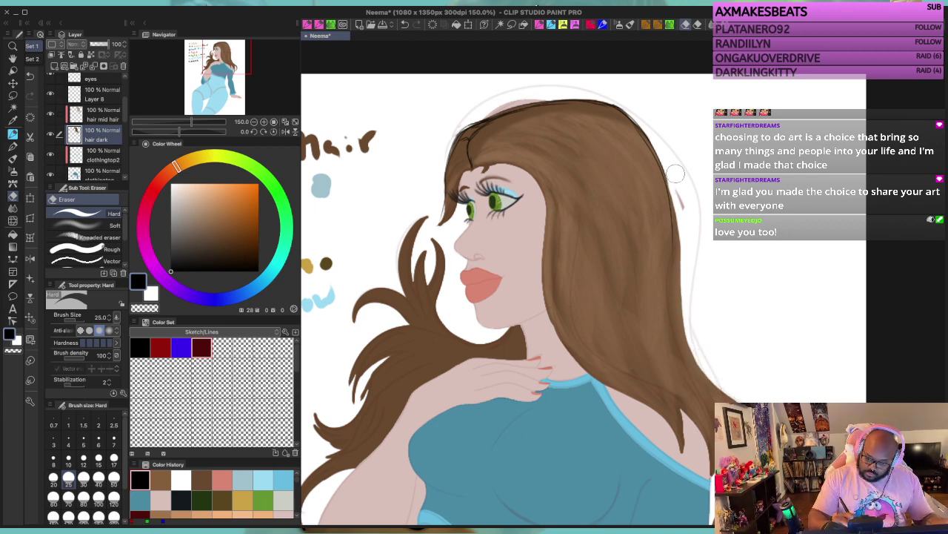
{"action": "left_click_drag", "start_coordinate": [640, 113], "coordinate": [674, 170]}
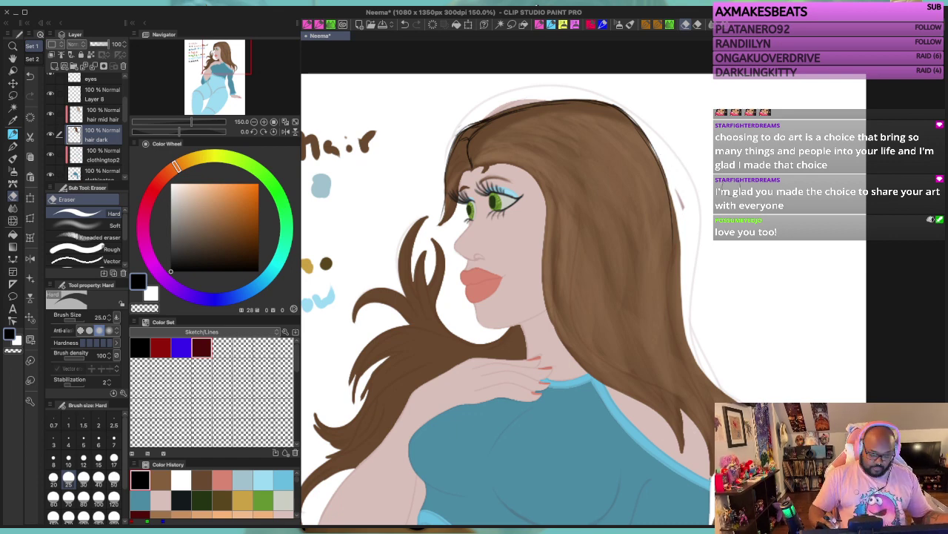
Step: On the hair mid hair layer, paint lighter strands beside the part with the Soft Hair Brush at size 12 in the palette's mid brown
{"action": "scroll", "coordinate": [732, 187], "scroll_direction": "down", "scroll_amount": 2}
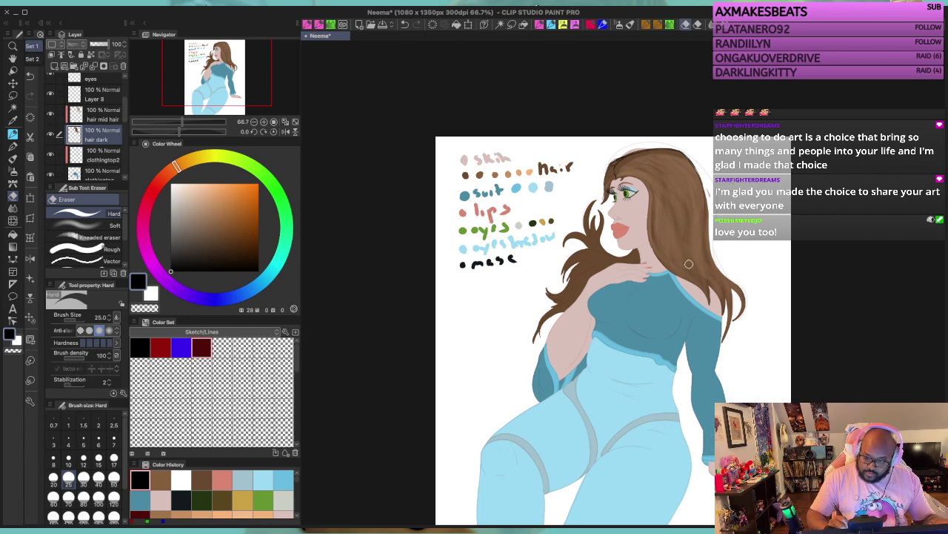
{"action": "left_click_drag", "start_coordinate": [686, 289], "coordinate": [631, 284]}
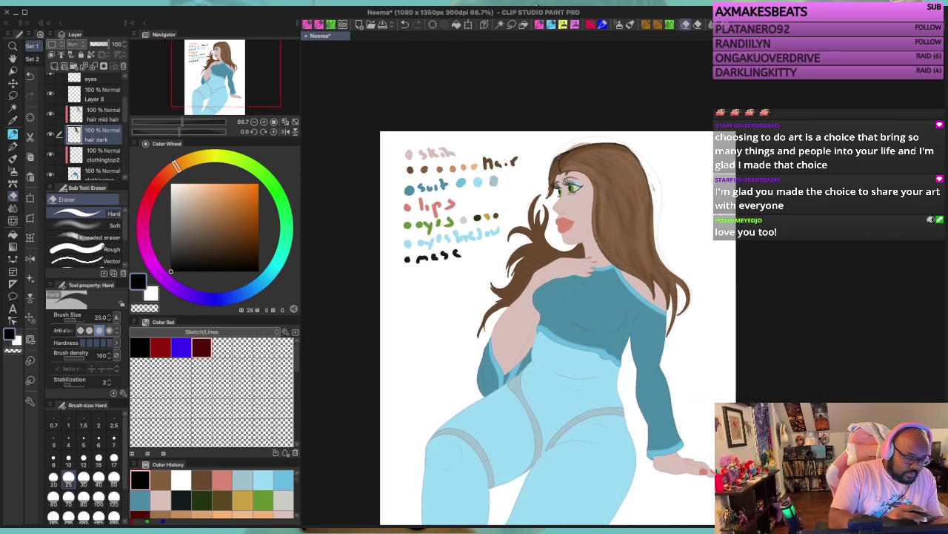
{"action": "left_click", "coordinate": [102, 115]}
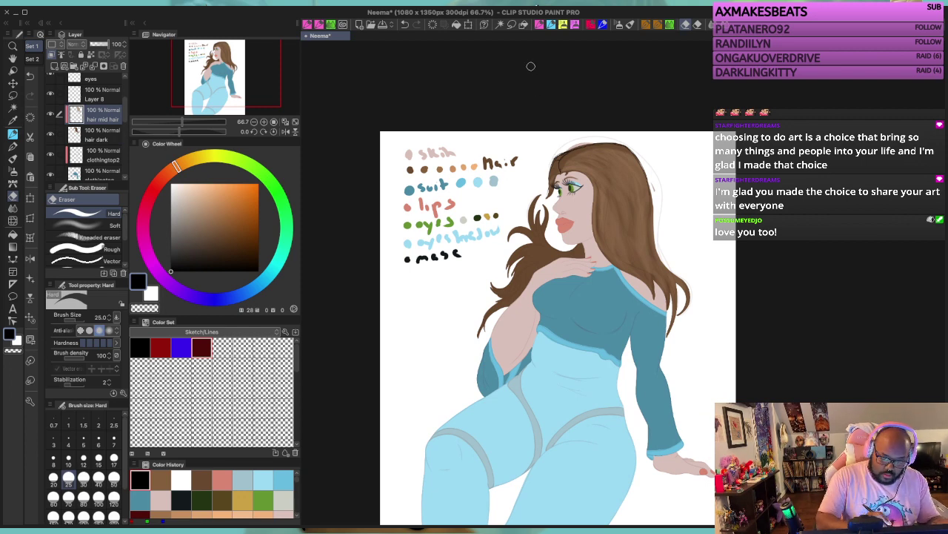
{"action": "key", "text": "i"}
{"action": "left_click", "coordinate": [424, 169]}
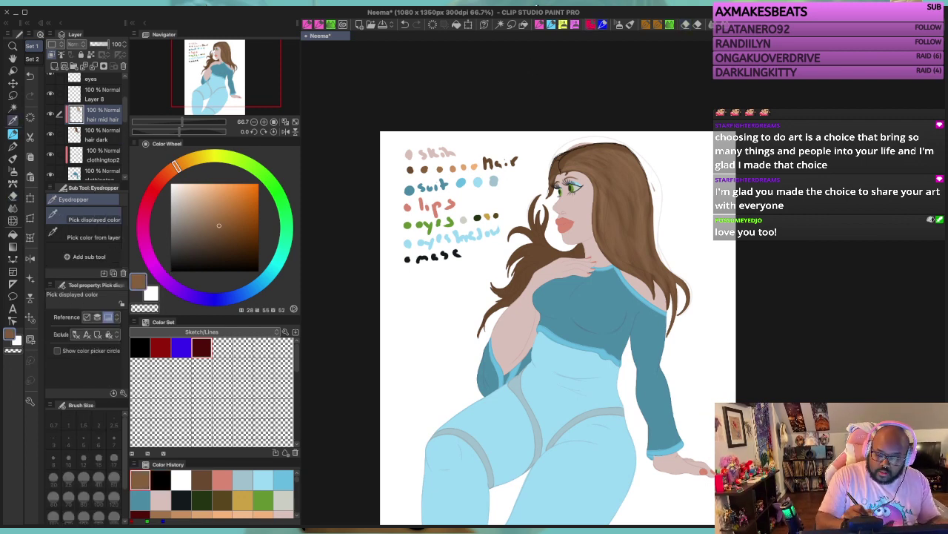
{"action": "key", "text": "p"}
{"action": "key", "text": "b"}
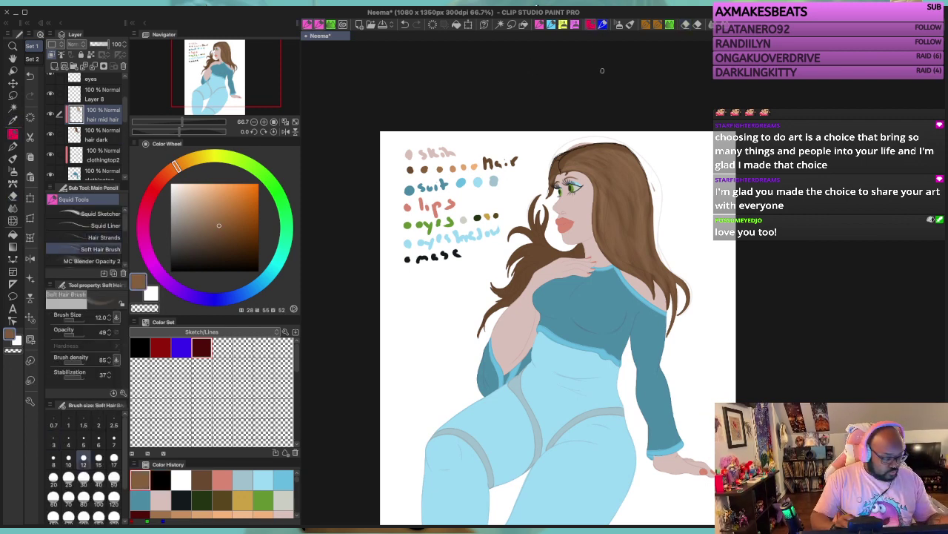
{"action": "scroll", "coordinate": [623, 218], "scroll_direction": "up", "scroll_amount": 2}
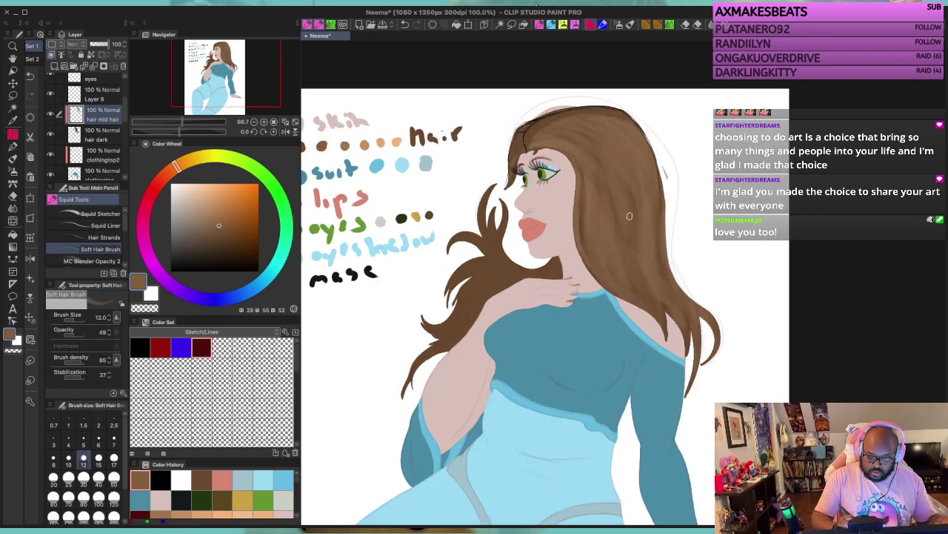
{"action": "scroll", "coordinate": [617, 180], "scroll_direction": "up", "scroll_amount": 4}
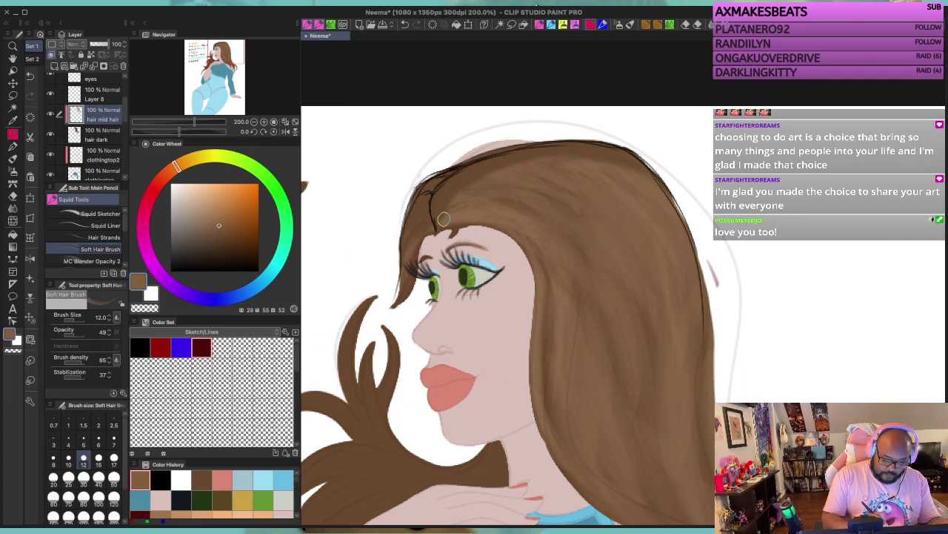
{"action": "left_click_drag", "start_coordinate": [439, 220], "coordinate": [457, 207]}
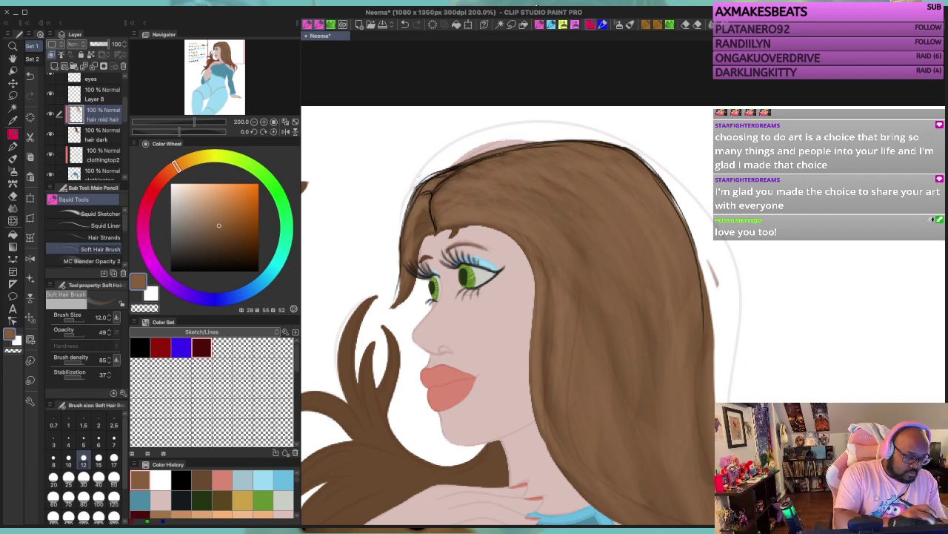
Step: Select Layer 8 and switch its guide lines off and on to check the hair shading without them
{"action": "left_click", "coordinate": [95, 96]}
{"action": "left_click", "coordinate": [50, 94]}
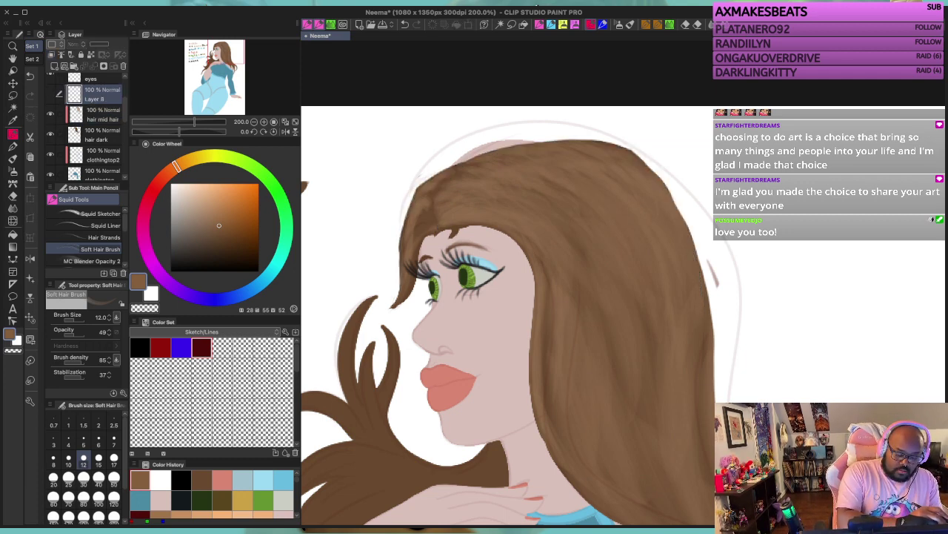
{"action": "left_click", "coordinate": [51, 94]}
{"action": "key", "text": "ctrl+z"}
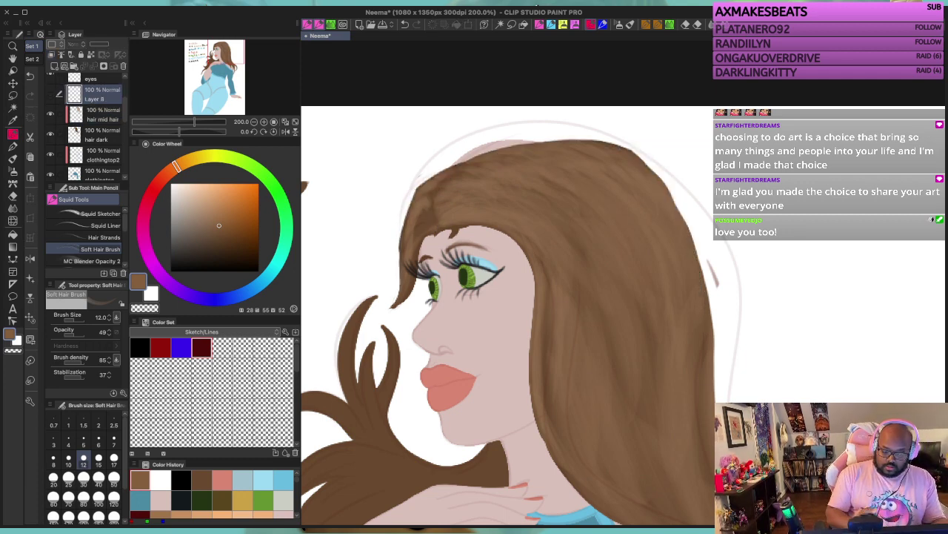
{"action": "key", "text": "ctrl+y"}
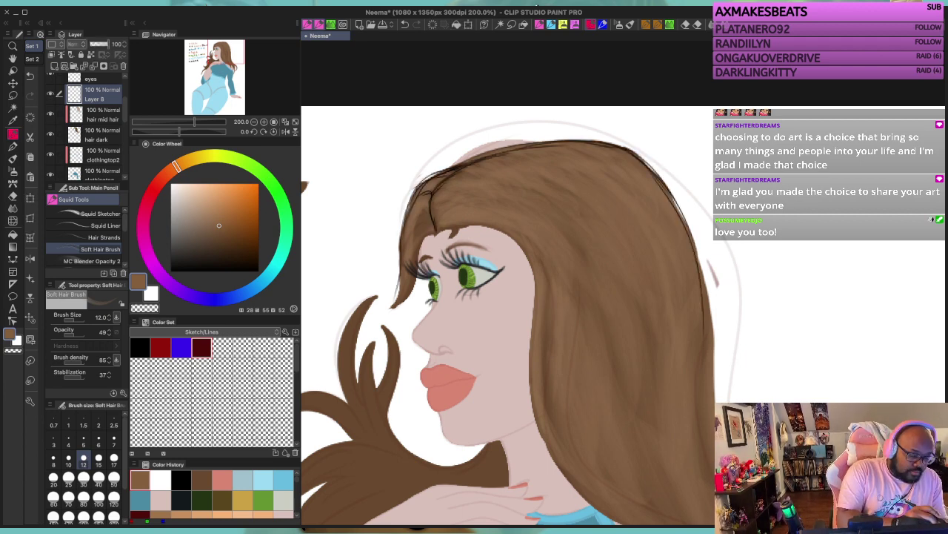
Step: On Layer 8, draw a black Squid Liner guide at size 2 from the part across the forehead and down beside the cheek
{"action": "left_click", "coordinate": [171, 271]}
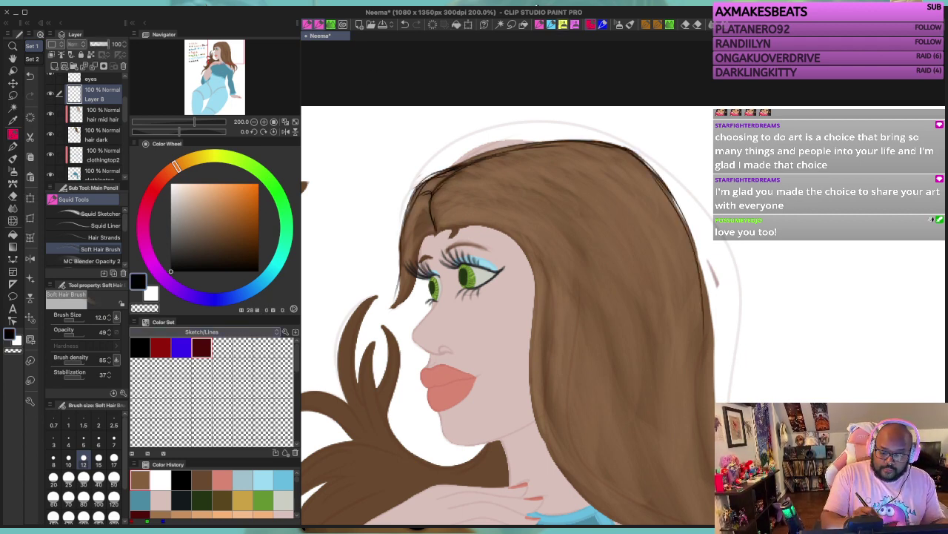
{"action": "left_click", "coordinate": [551, 25]}
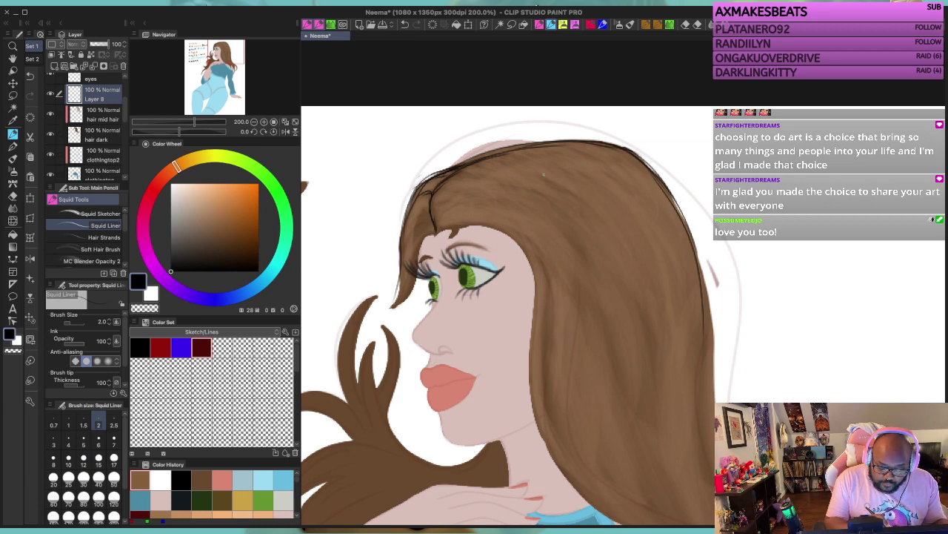
{"action": "mouse_move", "coordinate": [435, 230]}
{"action": "left_mouse_down"}
{"action": "mouse_move", "coordinate": [438, 198]}
{"action": "mouse_move", "coordinate": [467, 190]}
{"action": "mouse_move", "coordinate": [503, 230]}
{"action": "mouse_move", "coordinate": [520, 282]}
{"action": "left_mouse_up"}
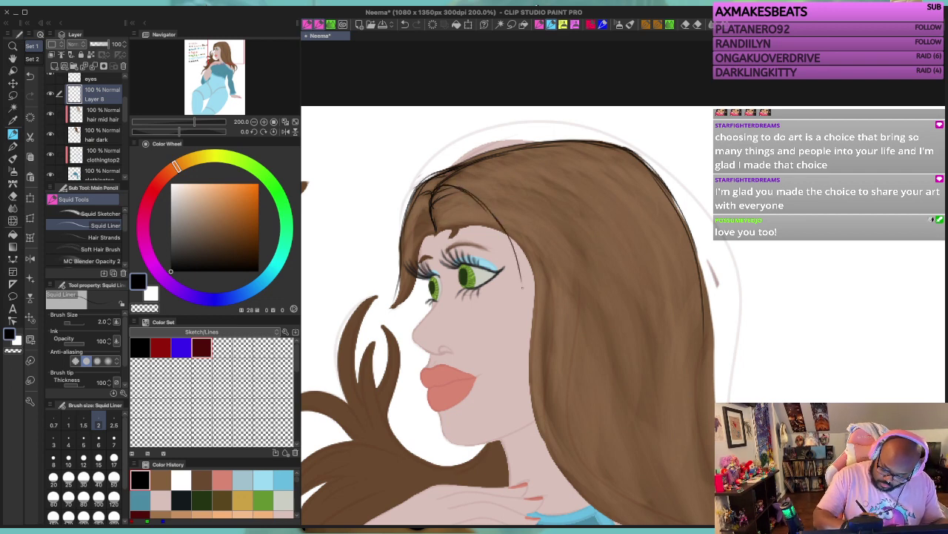
{"action": "left_click_drag", "start_coordinate": [519, 245], "coordinate": [513, 390]}
{"action": "left_click_drag", "start_coordinate": [519, 328], "coordinate": [511, 413]}
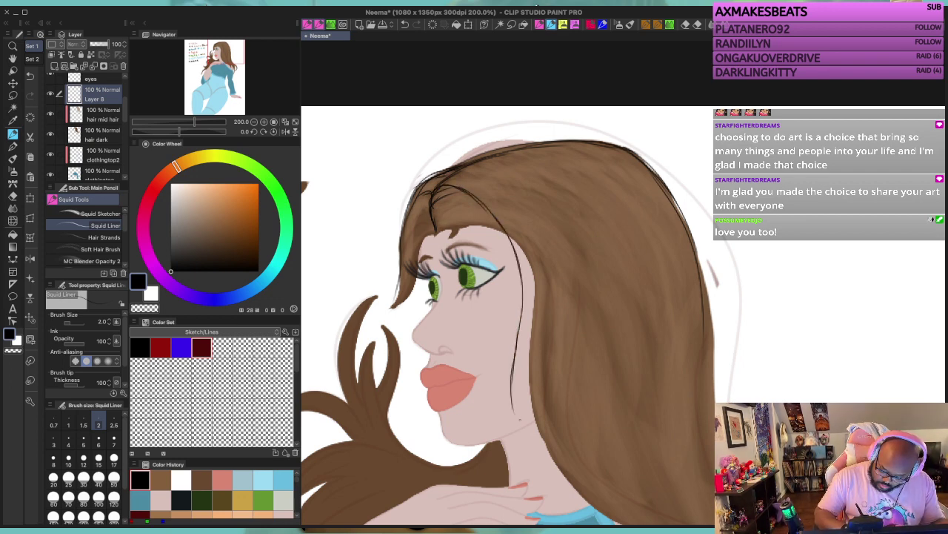
Step: Draw the second edge of the face-framing lock between its tip near the jaw and the hairline beside the eye
{"action": "left_click_drag", "start_coordinate": [533, 324], "coordinate": [511, 407]}
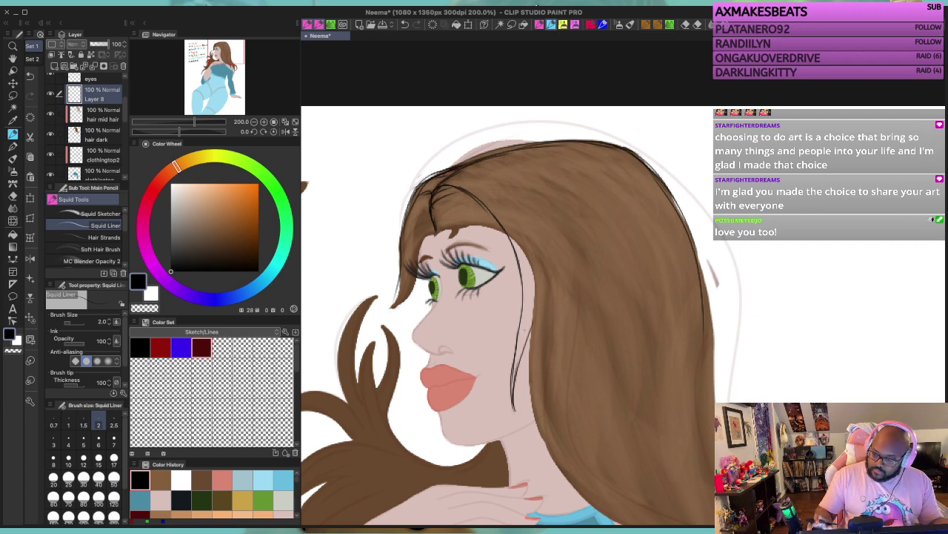
{"action": "key", "text": "super+z"}
{"action": "key", "text": "super+z"}
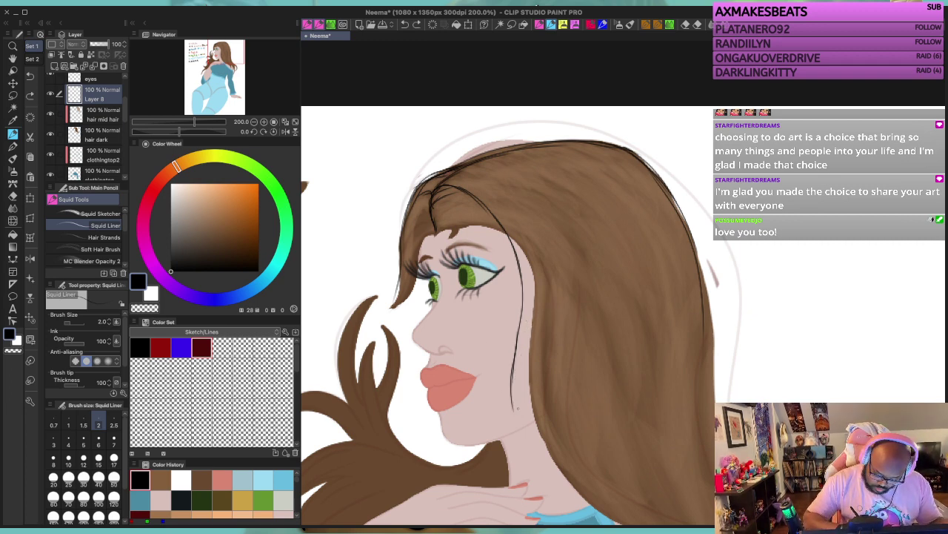
{"action": "left_click_drag", "start_coordinate": [515, 410], "coordinate": [528, 253]}
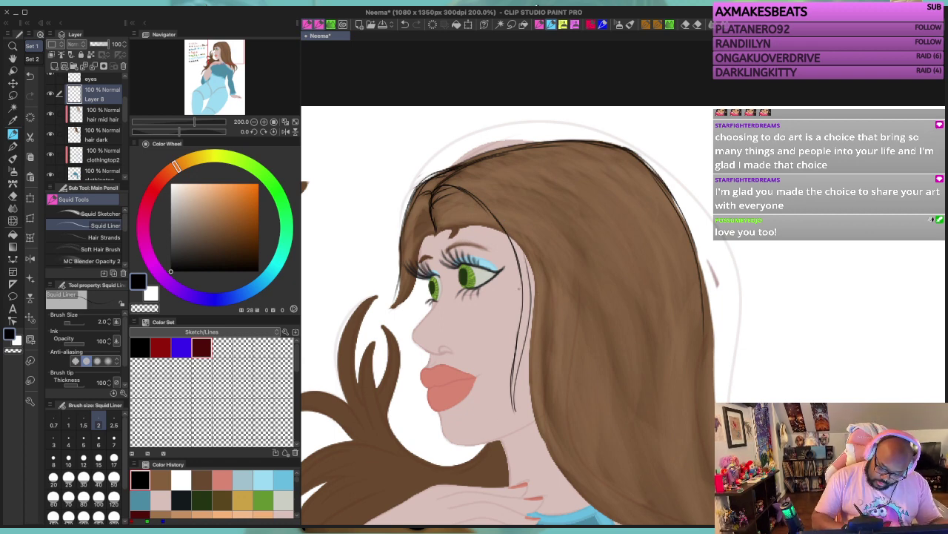
Step: On Layer 8, draw a shorter forked tip branching from the face-framing lock onto the cheek
{"action": "mouse_move", "coordinate": [523, 288]}
{"action": "left_mouse_down"}
{"action": "mouse_move", "coordinate": [501, 358]}
{"action": "mouse_move", "coordinate": [522, 307]}
{"action": "mouse_move", "coordinate": [503, 357]}
{"action": "mouse_move", "coordinate": [501, 338]}
{"action": "left_mouse_up"}
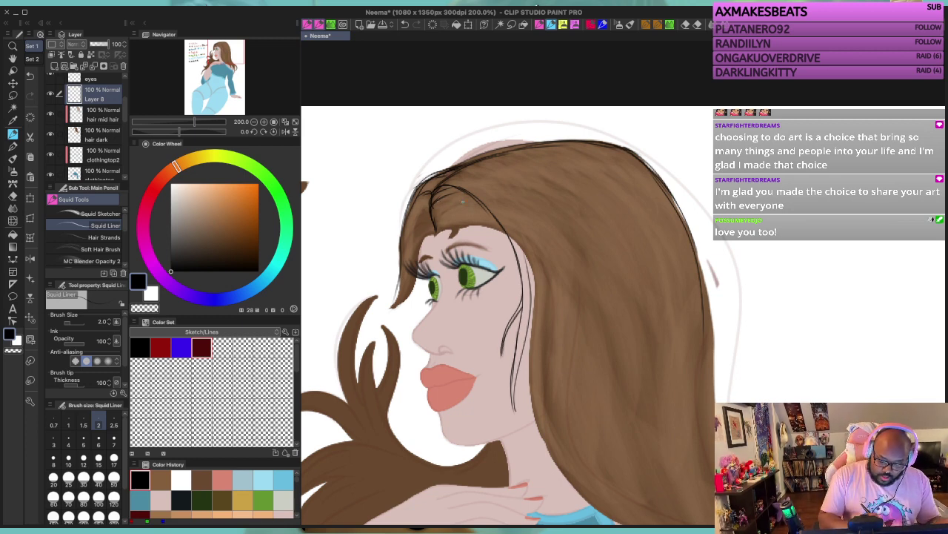
{"action": "left_click_drag", "start_coordinate": [453, 208], "coordinate": [480, 216]}
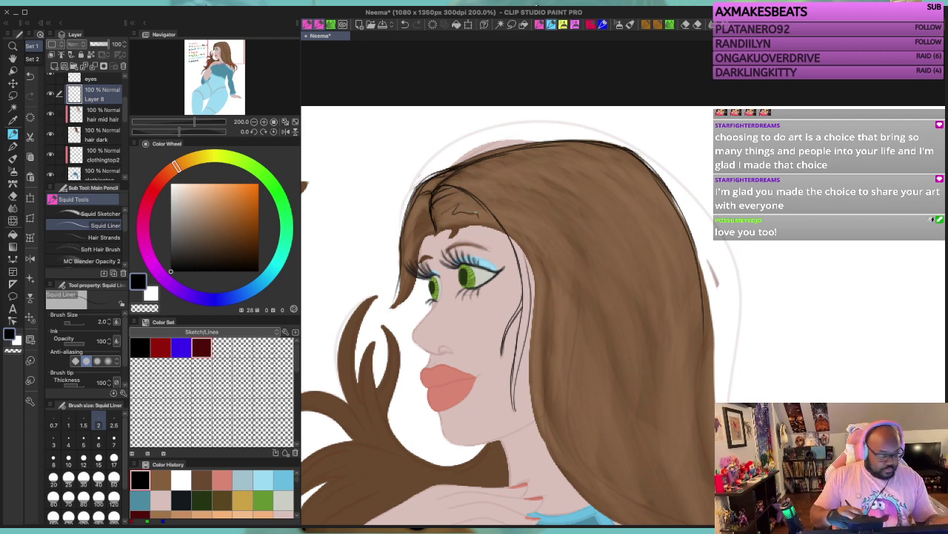
{"action": "key", "text": "ctrl+z"}
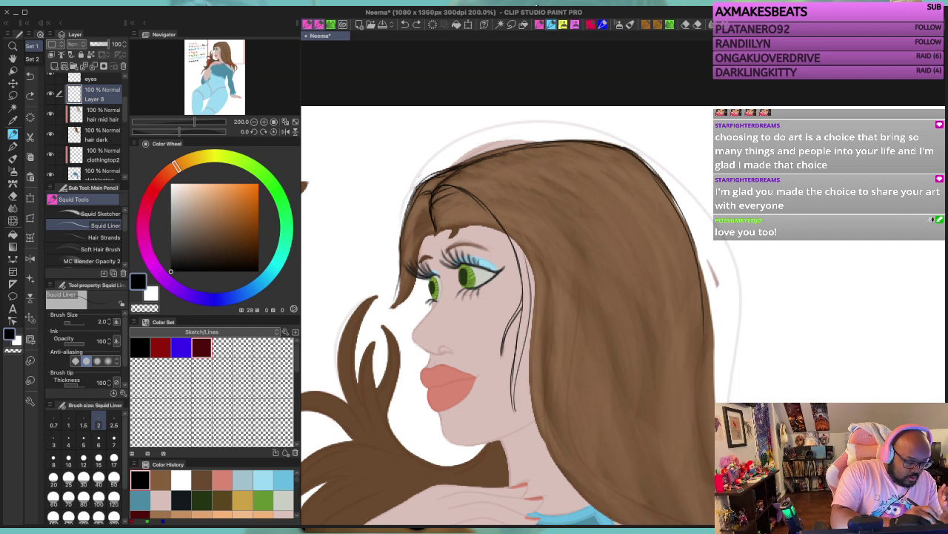
Step: Select the hair dark layer and sample the darkest hair brown from the palette for the Squid Liner
{"action": "left_click", "coordinate": [96, 135]}
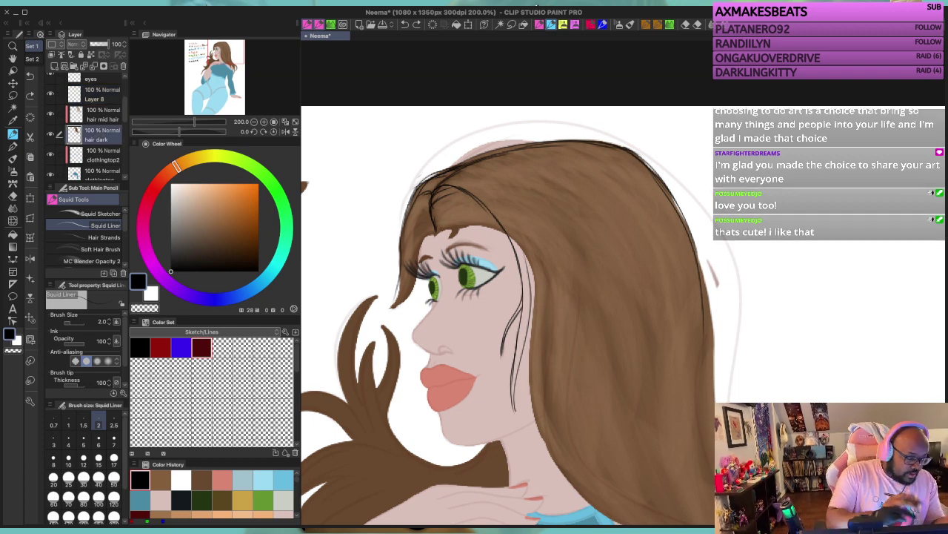
{"action": "key", "text": "i"}
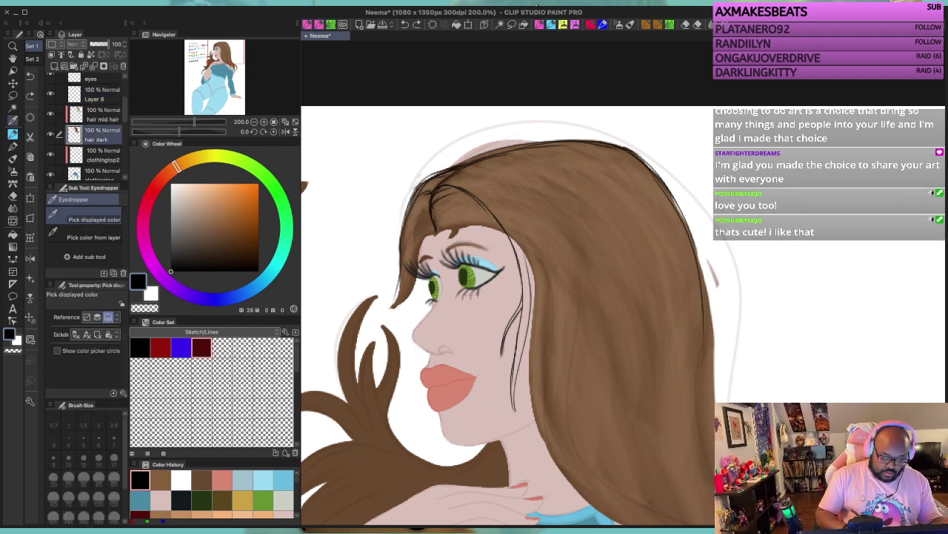
{"action": "left_click", "coordinate": [518, 200]}
{"action": "left_click_drag", "start_coordinate": [474, 297], "coordinate": [903, 321]}
{"action": "left_click", "coordinate": [413, 247]}
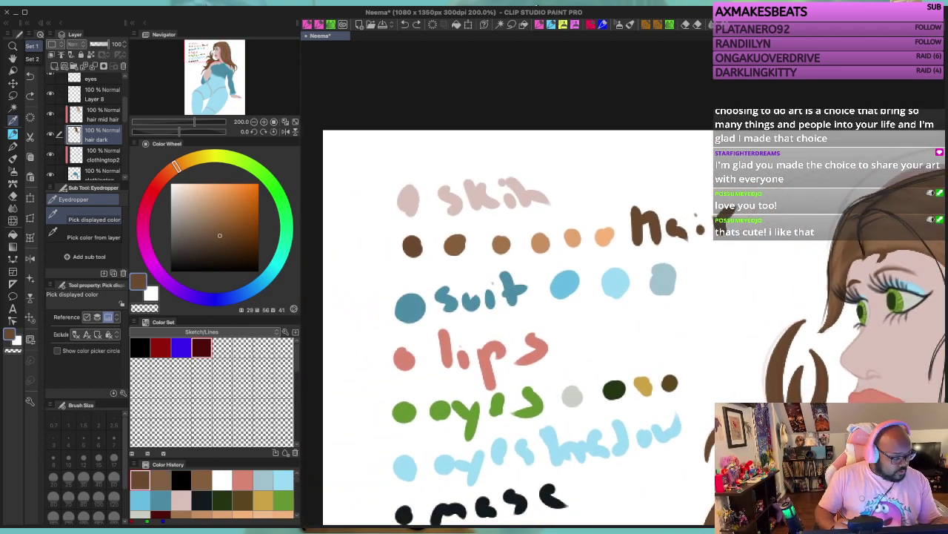
{"action": "left_click_drag", "start_coordinate": [815, 319], "coordinate": [383, 272]}
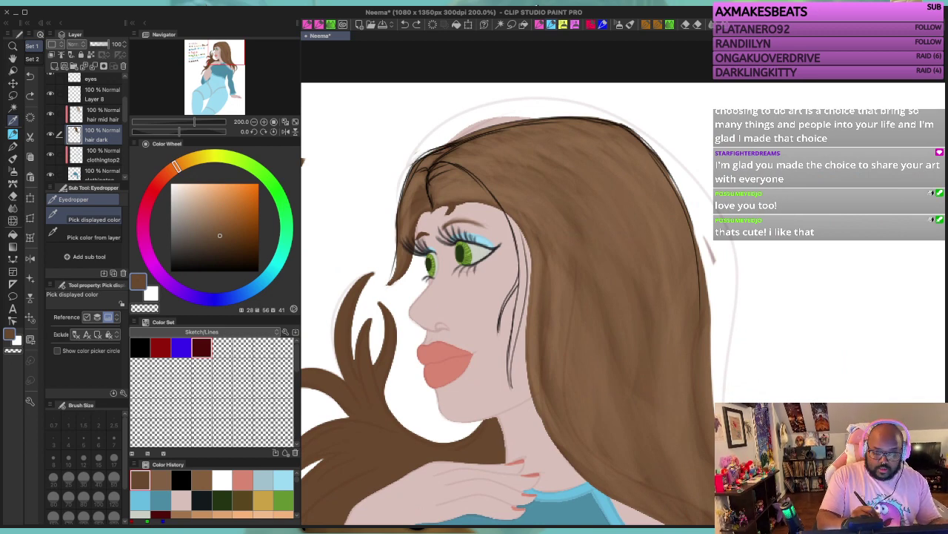
{"action": "left_click", "coordinate": [552, 25]}
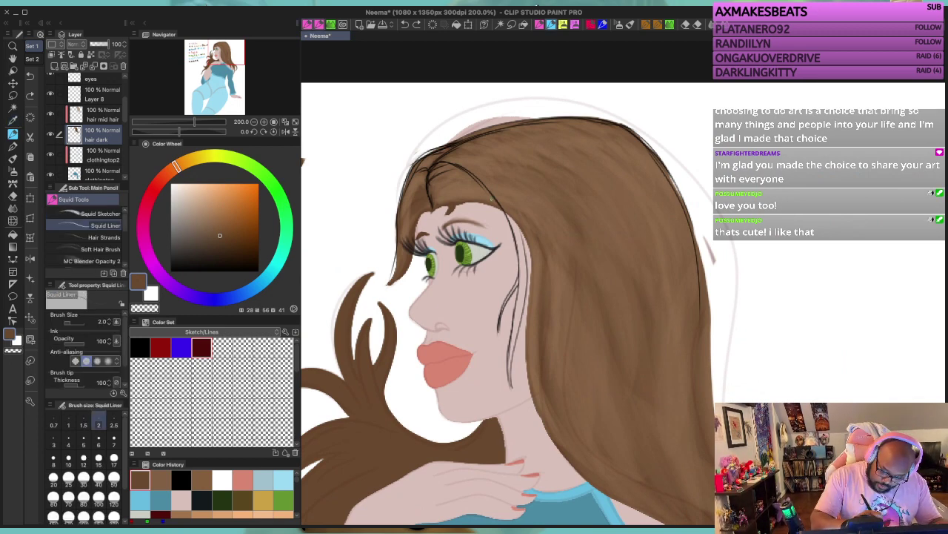
Step: Paint the lock's shorter strand from the hairline down to its cheek tip with the Squid Liner at size 5
{"action": "mouse_move", "coordinate": [502, 207]}
{"action": "left_mouse_down"}
{"action": "mouse_move", "coordinate": [519, 277]}
{"action": "mouse_move", "coordinate": [504, 303]}
{"action": "left_mouse_up"}
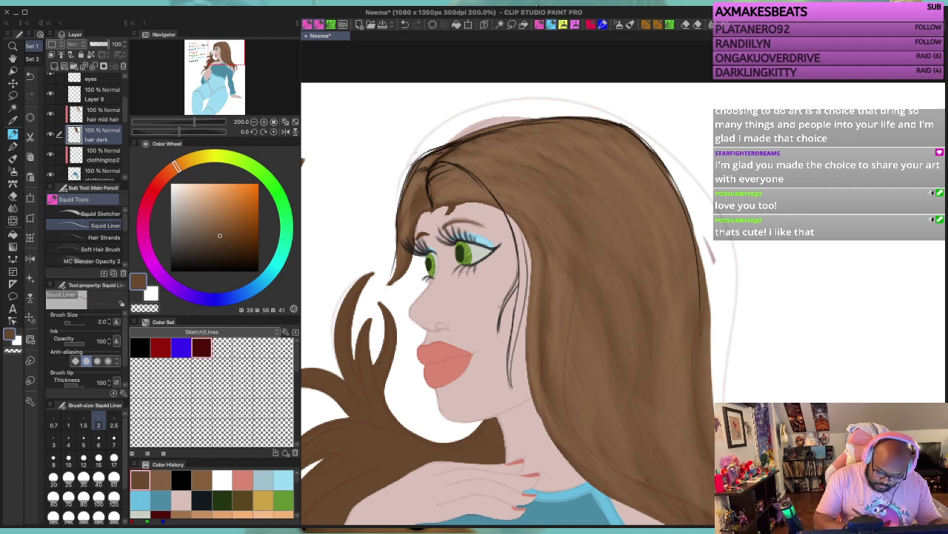
{"action": "key", "text": "ctrl+z"}
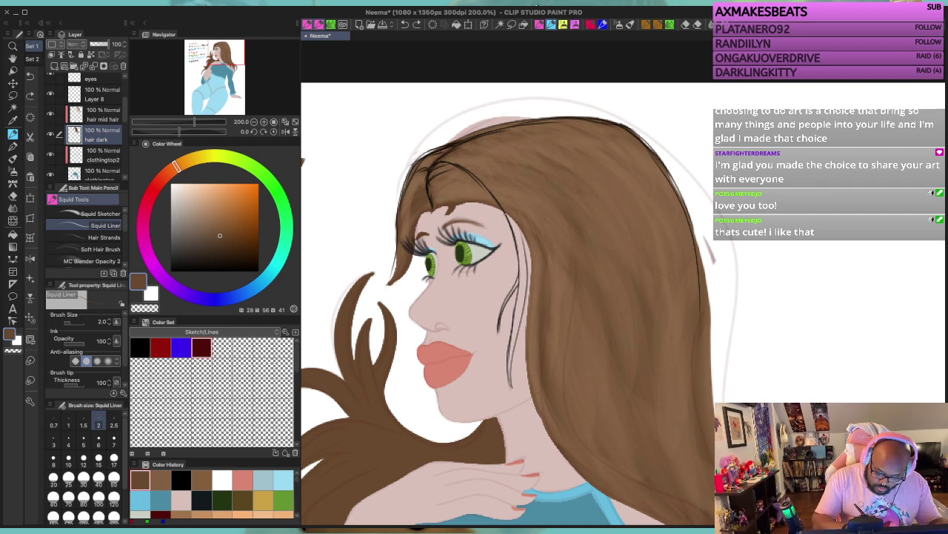
{"action": "key", "text": "bracketright"}
{"action": "key", "text": "bracketright"}
{"action": "key", "text": "bracketright"}
{"action": "key", "text": "bracketright"}
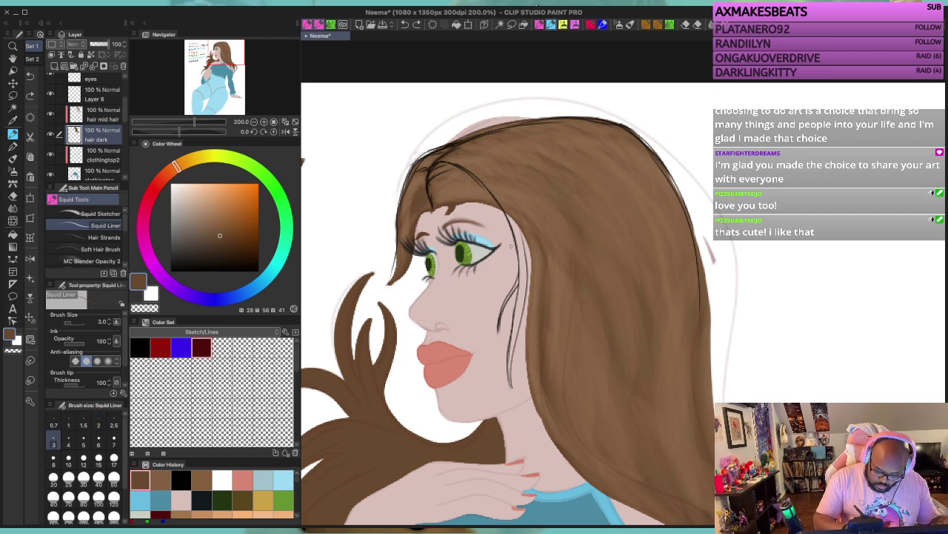
{"action": "mouse_move", "coordinate": [507, 212]}
{"action": "left_mouse_down"}
{"action": "mouse_move", "coordinate": [520, 273]}
{"action": "mouse_move", "coordinate": [510, 284]}
{"action": "mouse_move", "coordinate": [525, 266]}
{"action": "mouse_move", "coordinate": [496, 330]}
{"action": "left_mouse_up"}
{"action": "left_click_drag", "start_coordinate": [518, 247], "coordinate": [518, 313]}
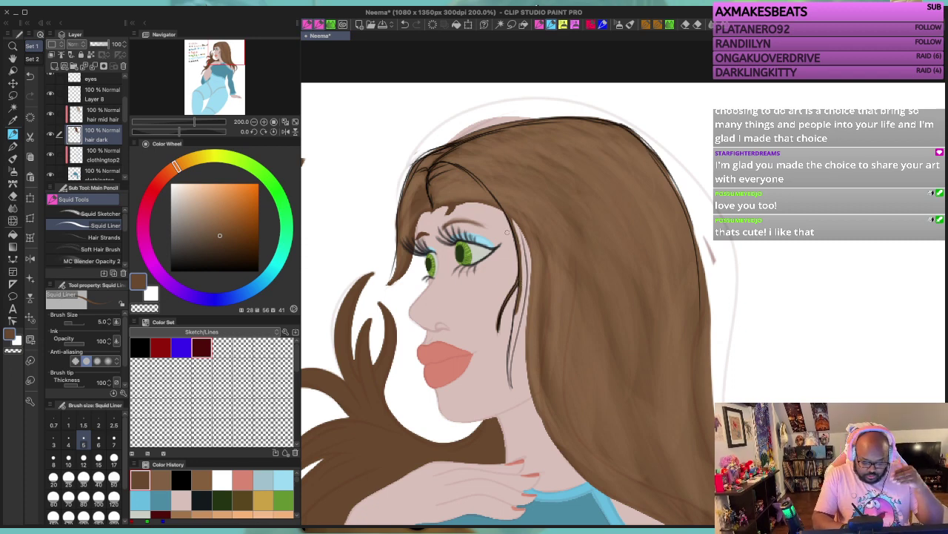
Step: Paint the longer strand's tip near the jaw and its edge up to the hairline at brush size 3
{"action": "left_click_drag", "start_coordinate": [519, 302], "coordinate": [512, 385]}
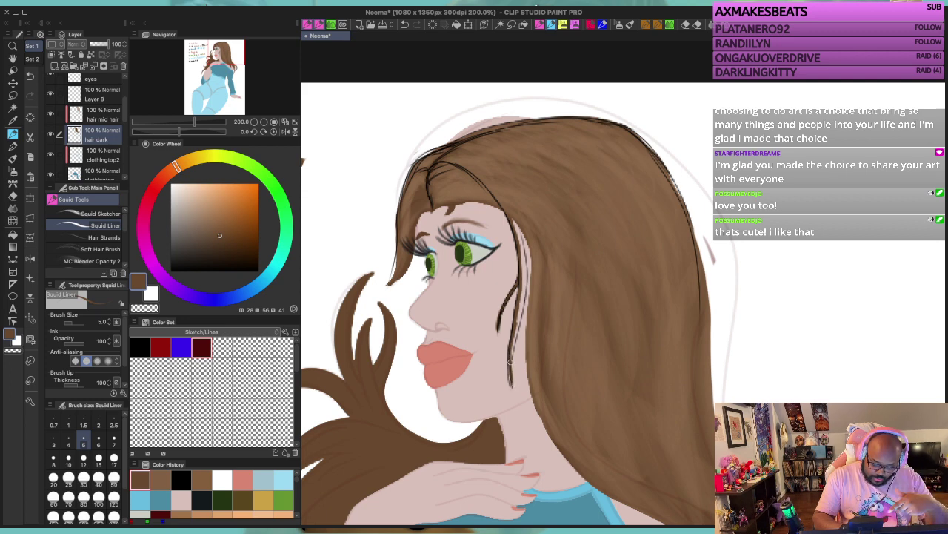
{"action": "key", "text": "ctrl+z"}
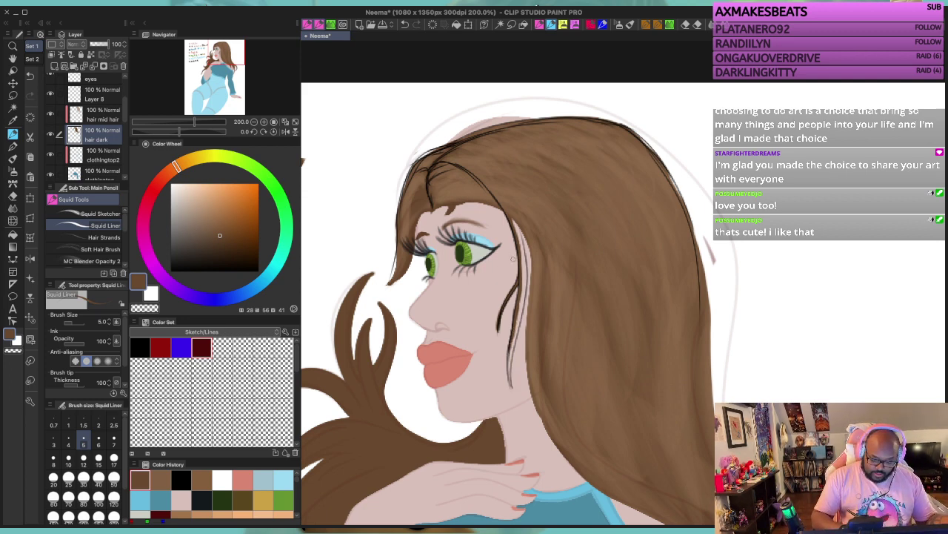
{"action": "key", "text": "bracketleft"}
{"action": "key", "text": "bracketleft"}
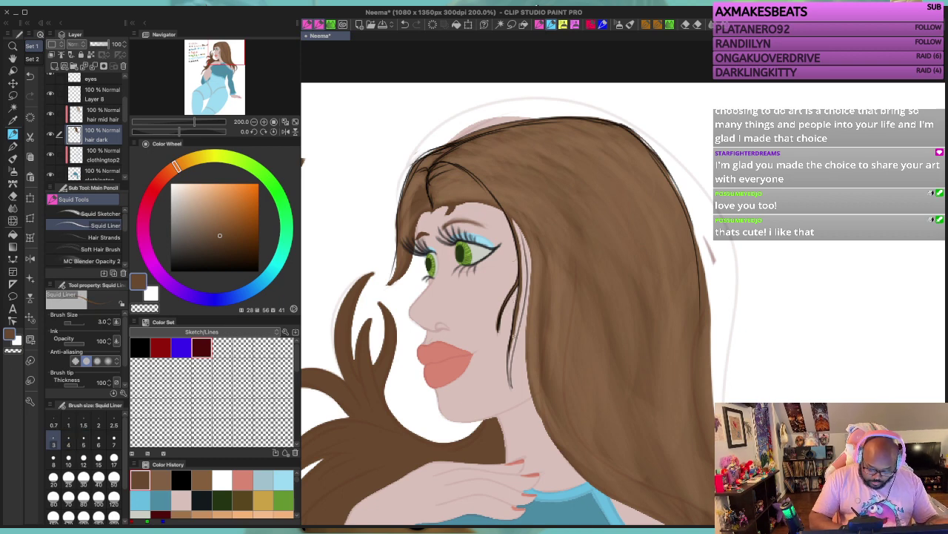
{"action": "left_click_drag", "start_coordinate": [512, 340], "coordinate": [508, 368]}
{"action": "mouse_move", "coordinate": [512, 338]}
{"action": "left_mouse_down"}
{"action": "mouse_move", "coordinate": [514, 390]}
{"action": "mouse_move", "coordinate": [528, 254]}
{"action": "mouse_move", "coordinate": [520, 226]}
{"action": "left_mouse_up"}
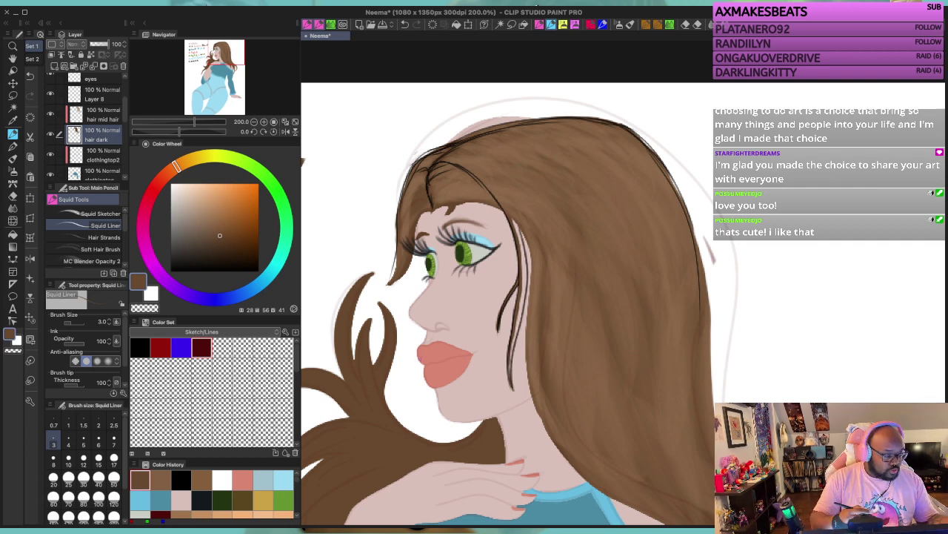
Step: Fill the longer strand between its edges with dark brown from the hairline to its tip at brush size 6
{"action": "key", "text": "bracketright"}
{"action": "key", "text": "bracketright"}
{"action": "key", "text": "bracketright"}
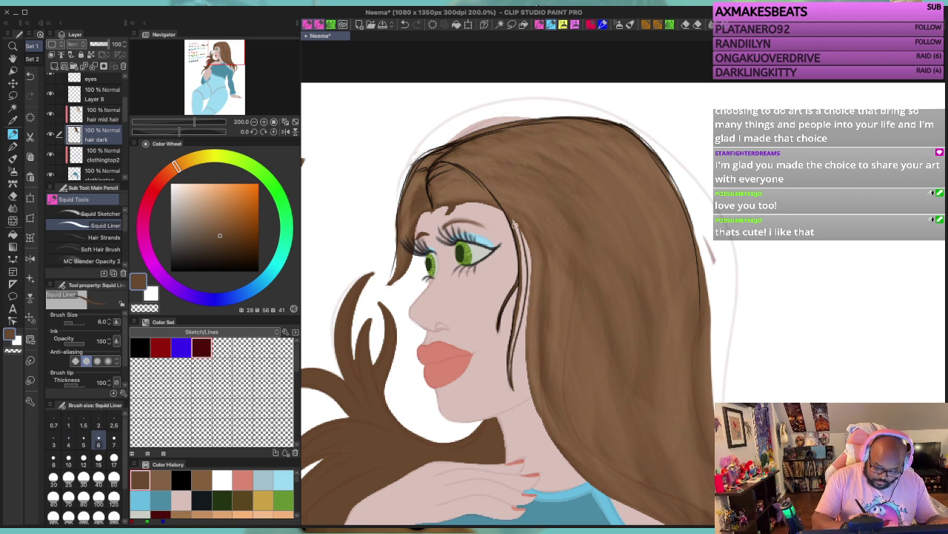
{"action": "left_click_drag", "start_coordinate": [521, 235], "coordinate": [515, 331]}
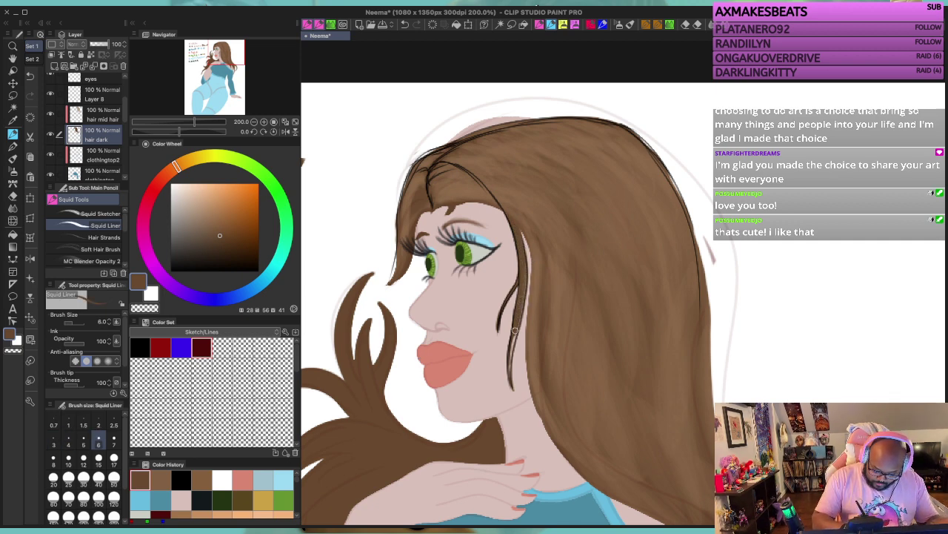
{"action": "left_click_drag", "start_coordinate": [523, 297], "coordinate": [510, 387]}
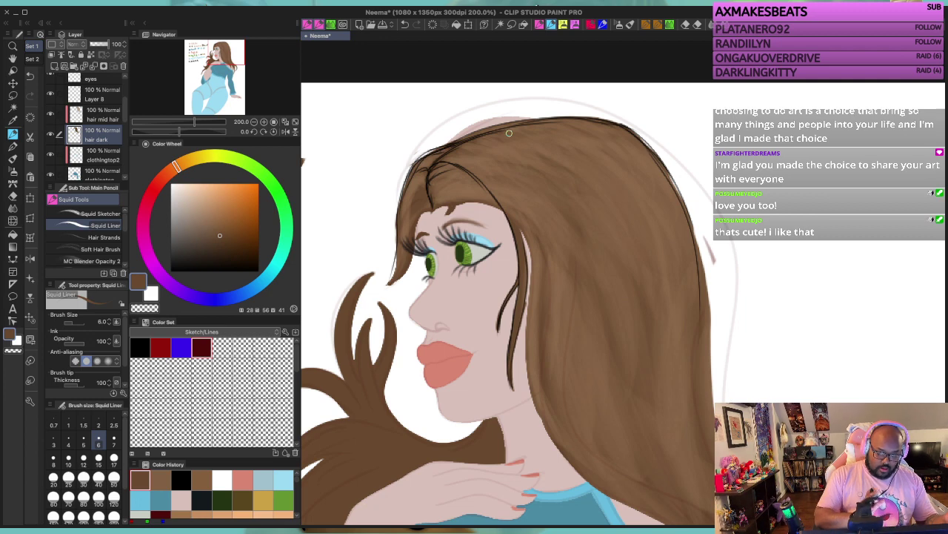
Step: On the hair mid hair layer, erase the lighter shading between the part and the forehead with the Hard eraser at size 10
{"action": "left_click", "coordinate": [101, 115]}
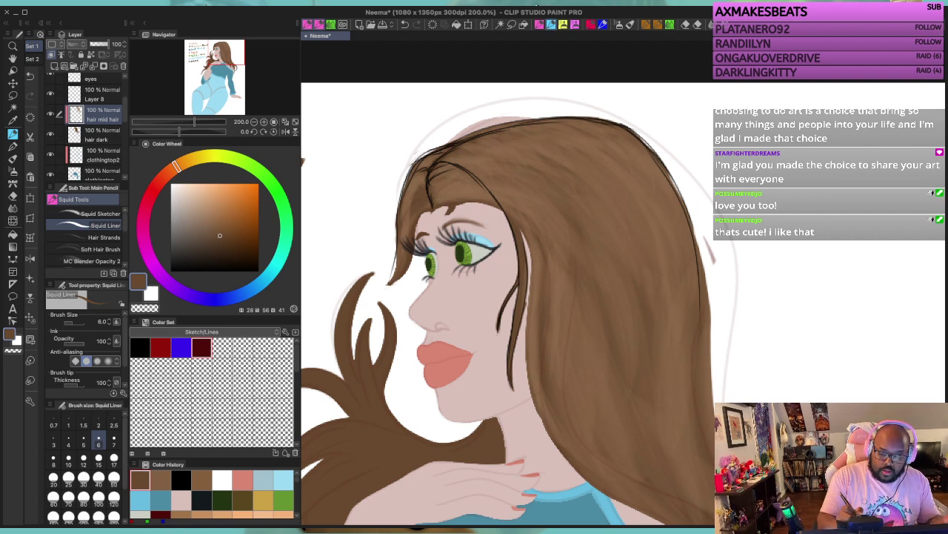
{"action": "key", "text": "e"}
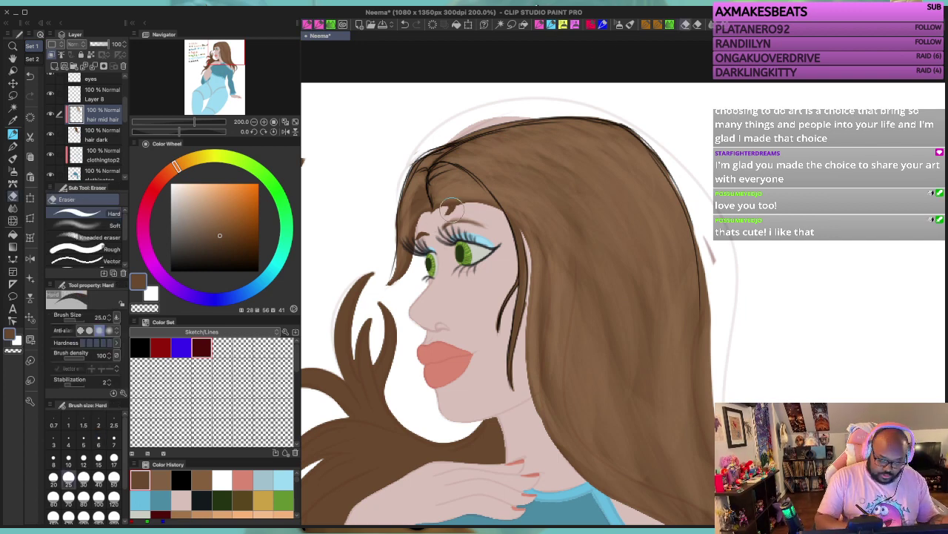
{"action": "key", "text": "bracketleft"}
{"action": "key", "text": "bracketleft"}
{"action": "key", "text": "bracketleft"}
{"action": "key", "text": "bracketleft"}
{"action": "key", "text": "bracketleft"}
{"action": "key", "text": "bracketleft"}
{"action": "key", "text": "bracketleft"}
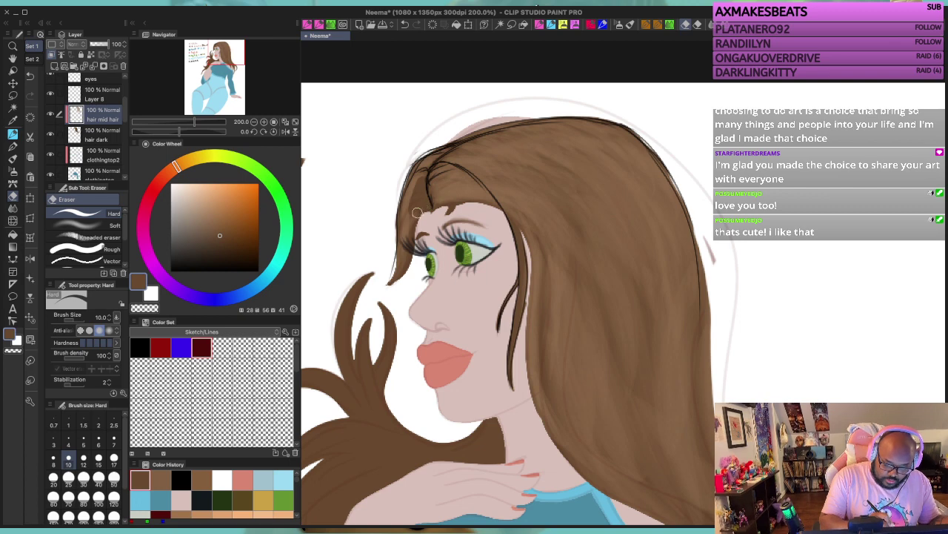
{"action": "left_click", "coordinate": [91, 224]}
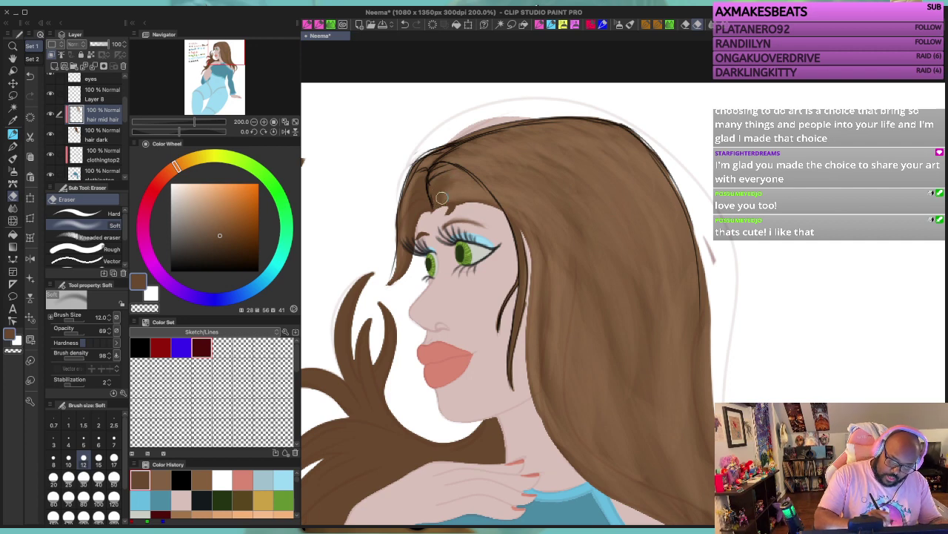
{"action": "key", "text": "comma"}
{"action": "left_click_drag", "start_coordinate": [452, 199], "coordinate": [468, 195]}
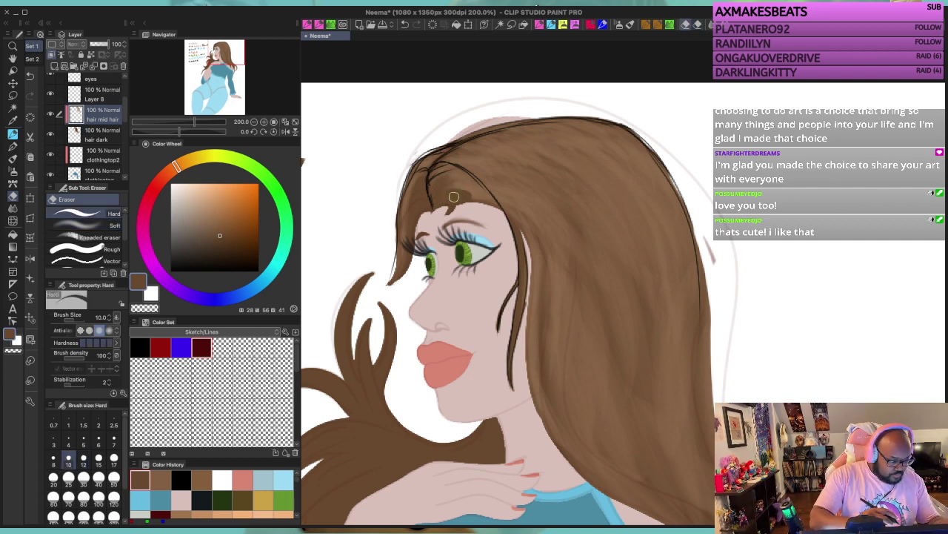
{"action": "key", "text": "e"}
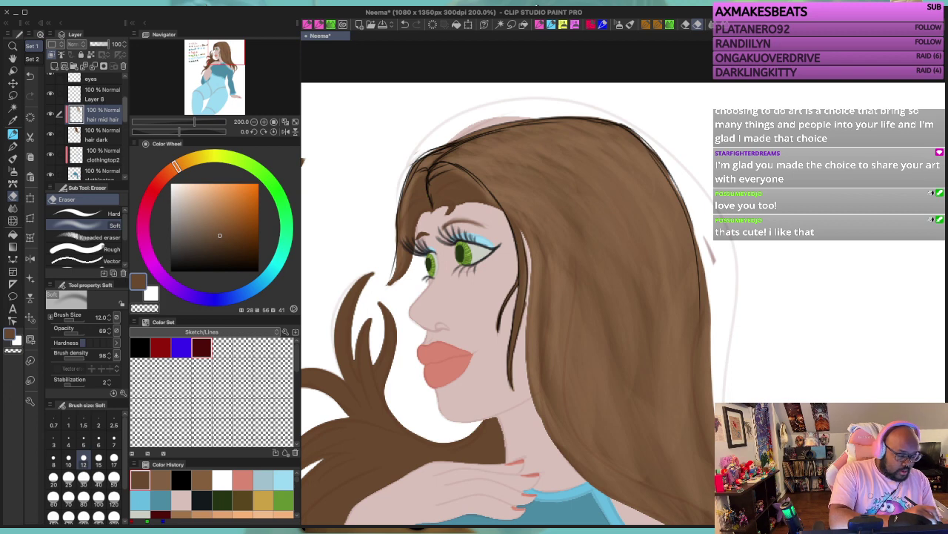
Step: Add a layer named hair mid above hair mid hair, clip it to the layer below and sample the palette's second hair brown
{"action": "left_click_drag", "start_coordinate": [124, 111], "coordinate": [124, 106]}
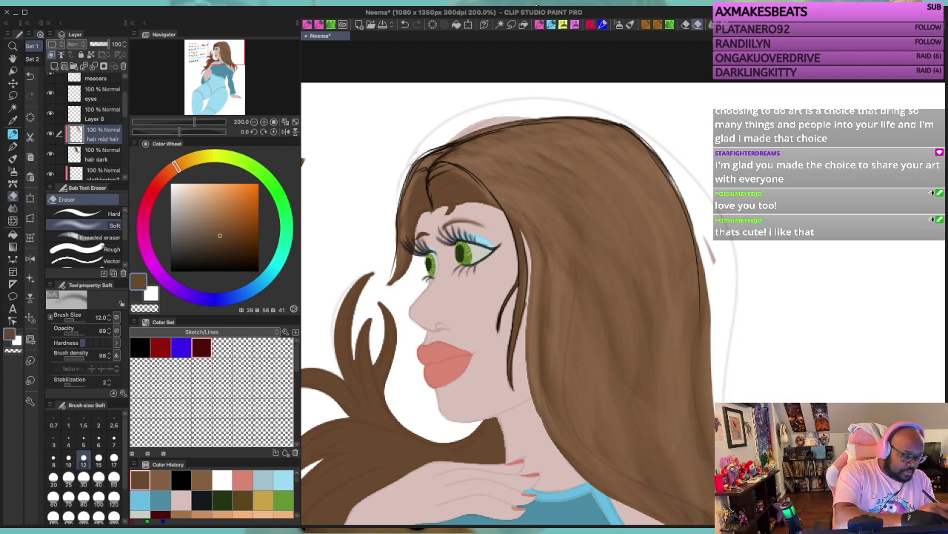
{"action": "left_click", "coordinate": [55, 66]}
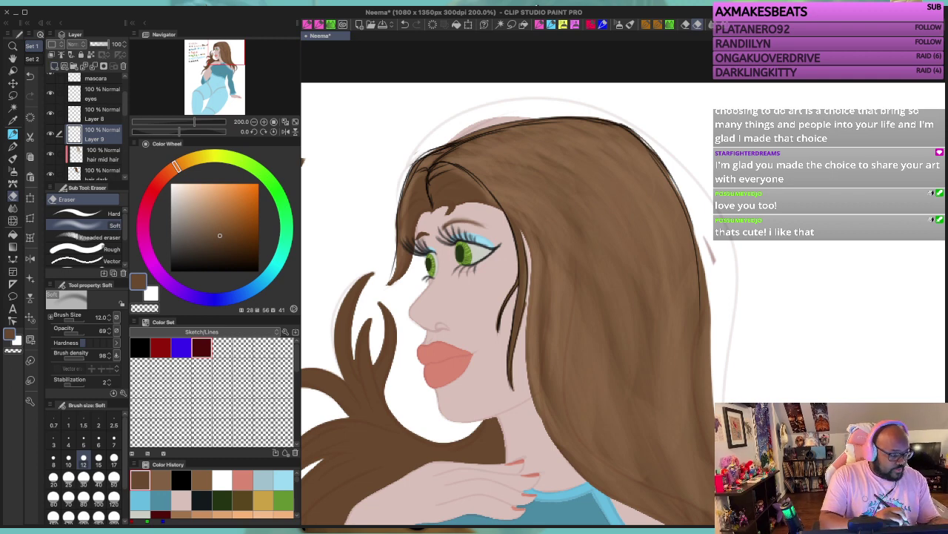
{"action": "key", "text": "i"}
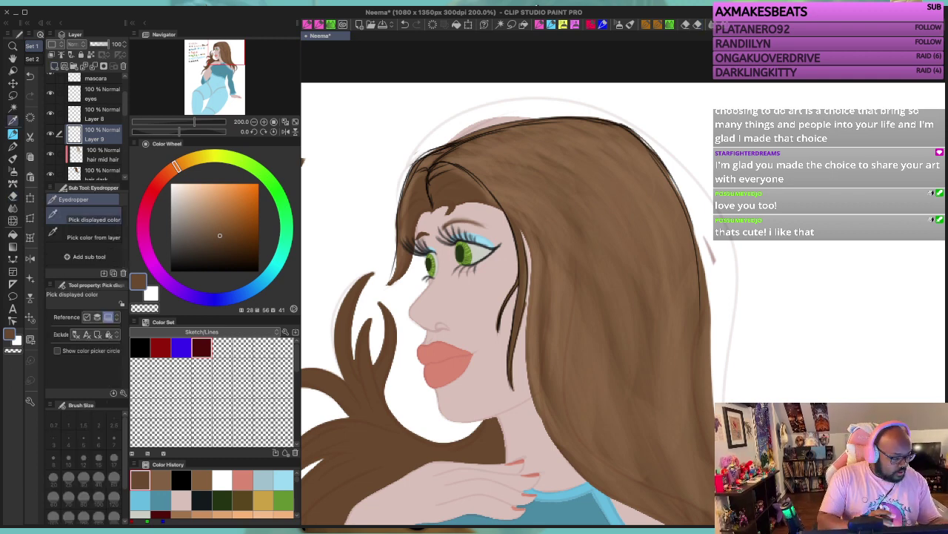
{"action": "left_click_drag", "start_coordinate": [415, 296], "coordinate": [787, 303]}
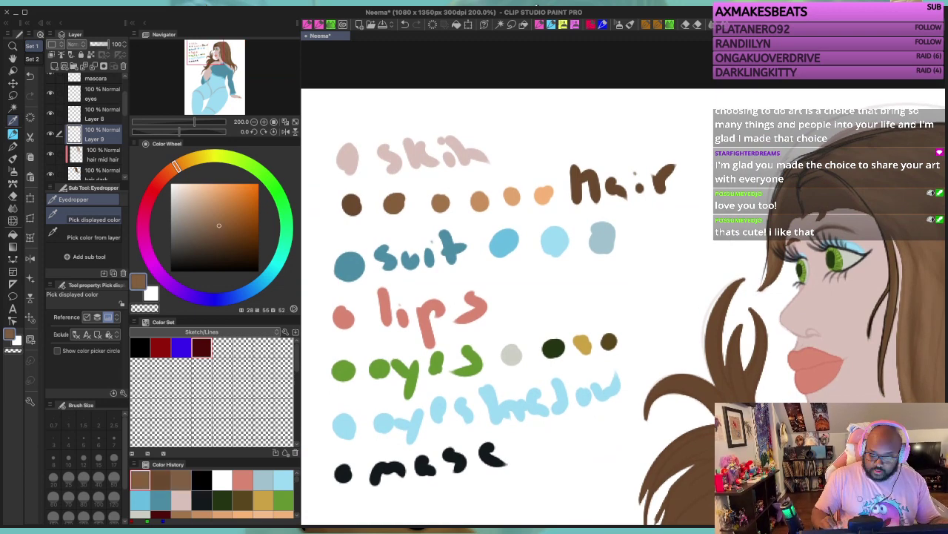
{"action": "scroll", "coordinate": [622, 311], "scroll_direction": "right", "scroll_amount": 8}
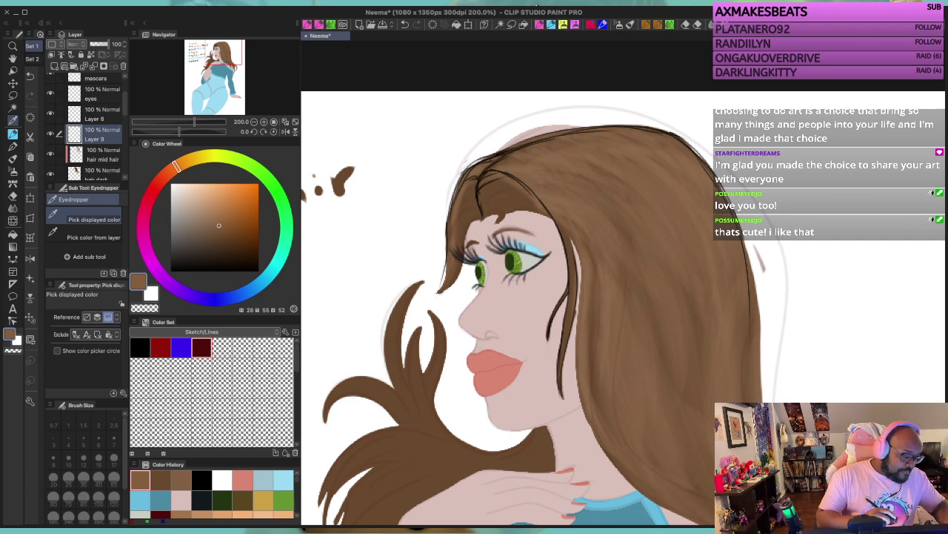
{"action": "key", "text": "Return"}
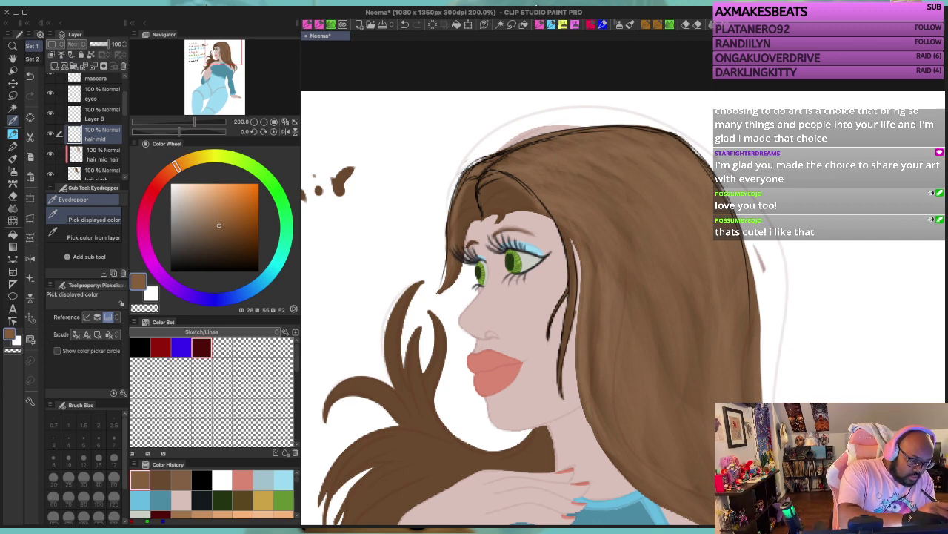
{"action": "left_click", "coordinate": [51, 54]}
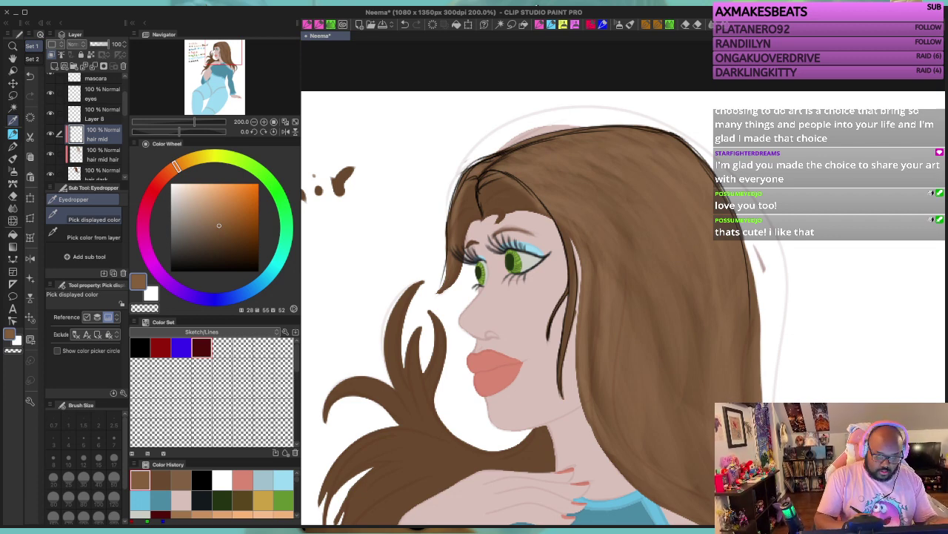
Step: Add a layer above hair under dark and name it hair under mid dark
{"action": "left_click", "coordinate": [601, 24]}
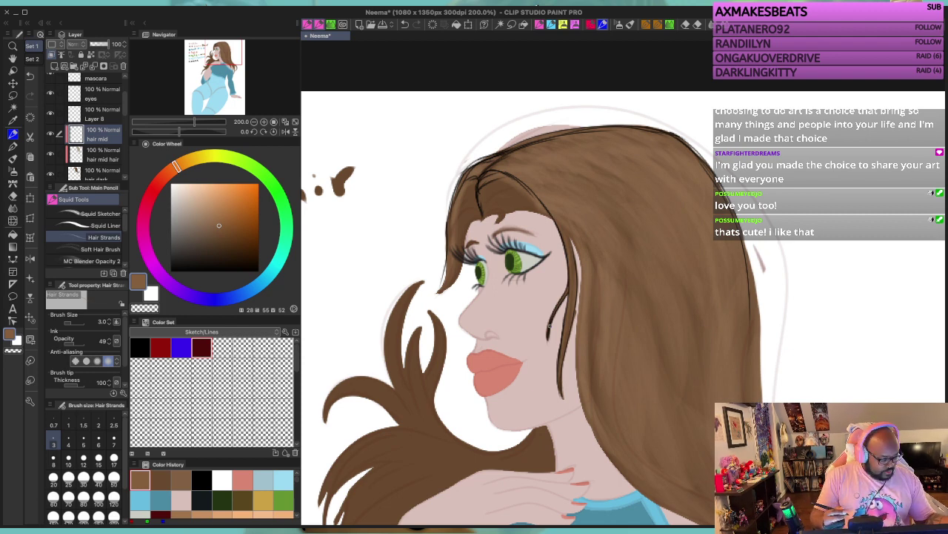
{"action": "scroll", "coordinate": [550, 326], "scroll_direction": "up", "scroll_amount": 2}
{"action": "scroll", "coordinate": [549, 326], "scroll_direction": "down", "scroll_amount": 3}
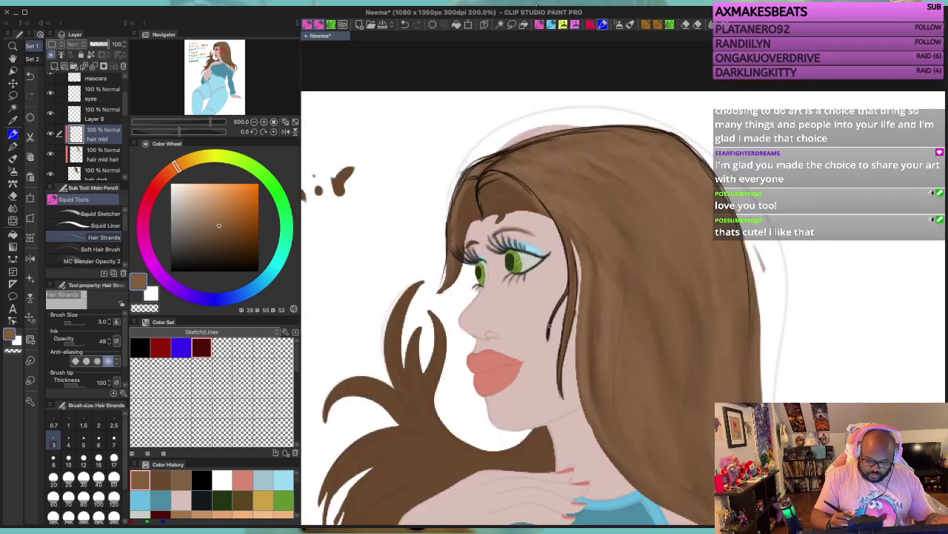
{"action": "left_click_drag", "start_coordinate": [611, 358], "coordinate": [609, 173]}
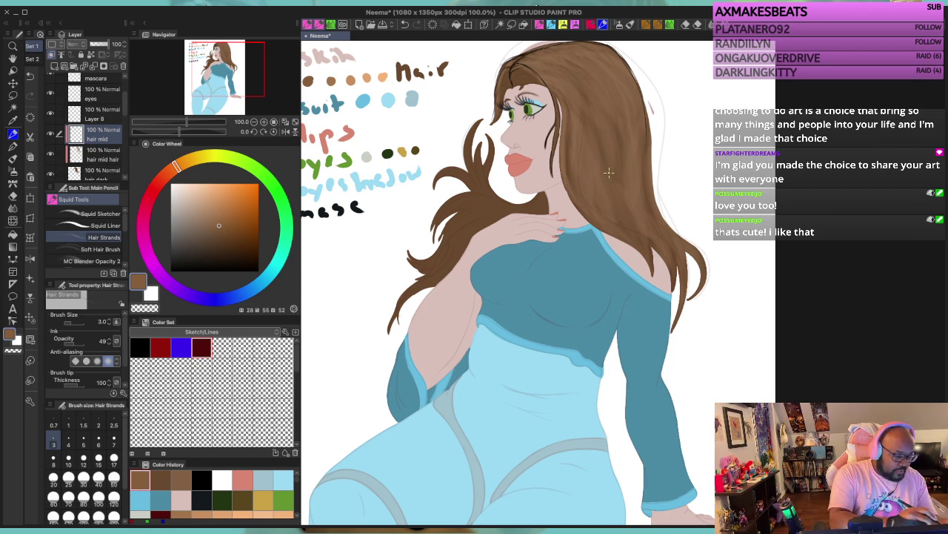
{"action": "scroll", "coordinate": [88, 126], "scroll_direction": "down", "scroll_amount": 5}
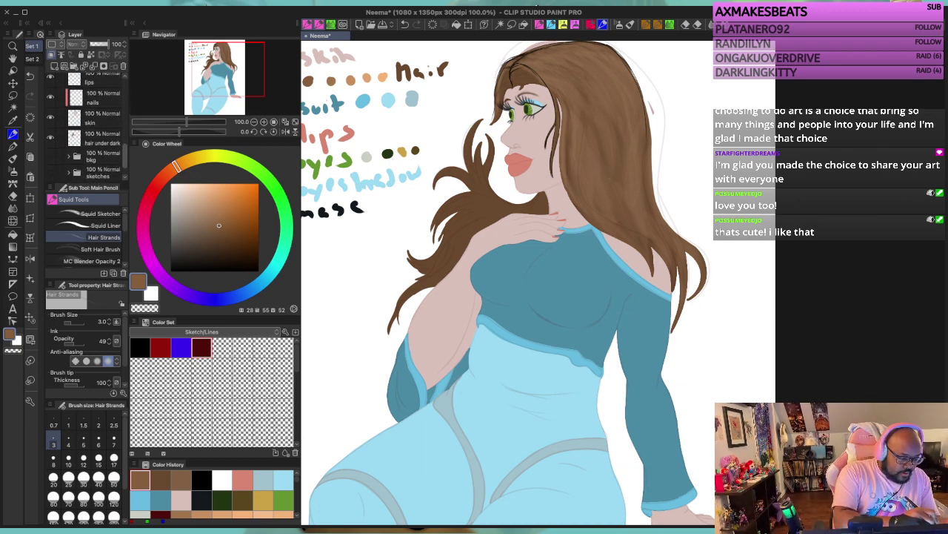
{"action": "scroll", "coordinate": [97, 133], "scroll_direction": "down", "scroll_amount": 1}
{"action": "left_click", "coordinate": [101, 129]}
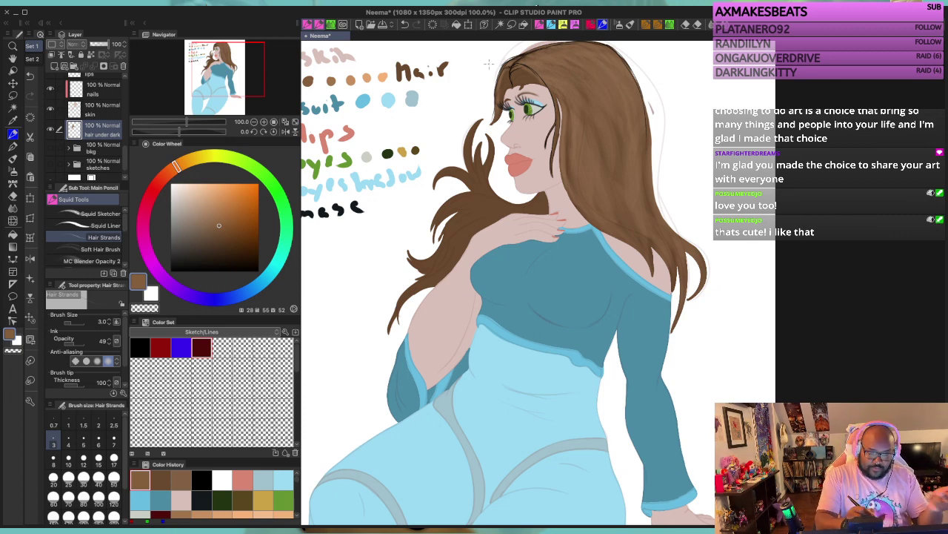
{"action": "left_click", "coordinate": [552, 24]}
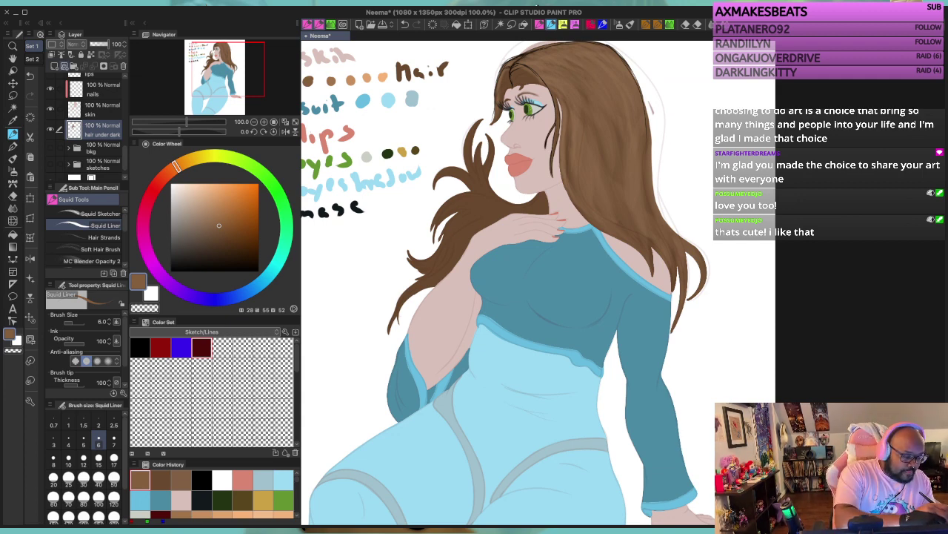
{"action": "left_click", "coordinate": [54, 66]}
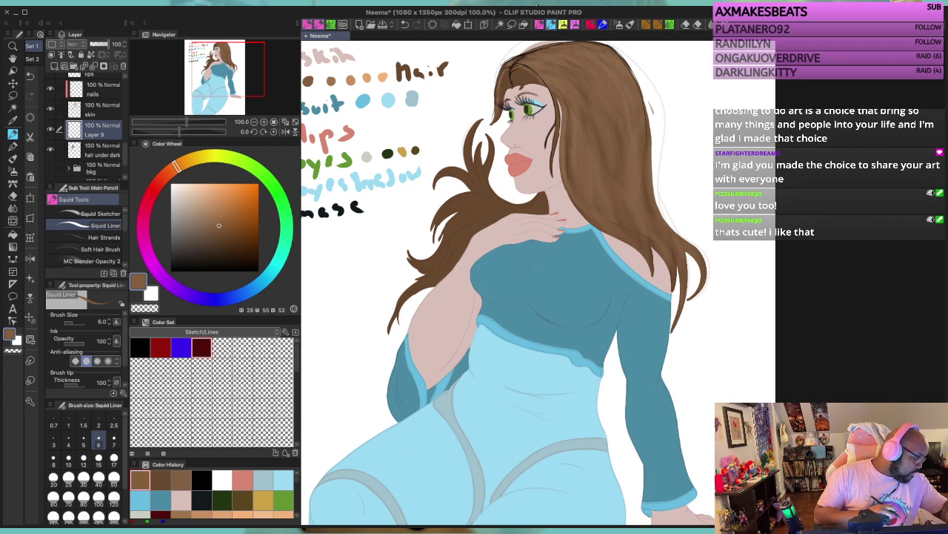
{"action": "double_click", "coordinate": [95, 135]}
{"action": "type", "text": "hair under mid dark"}
{"action": "key", "text": "Return"}
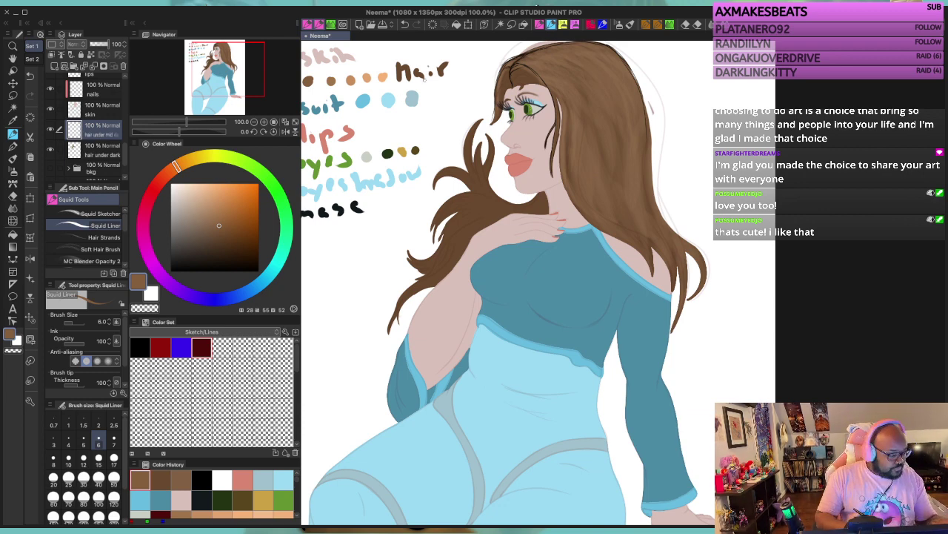
Step: Clip the new layer to hair under dark and paint mid-brown strands over the windblown hair behind the hand with Hair Strands at size 20
{"action": "left_click_drag", "start_coordinate": [504, 282], "coordinate": [599, 339]}
{"action": "key", "text": "alt"}
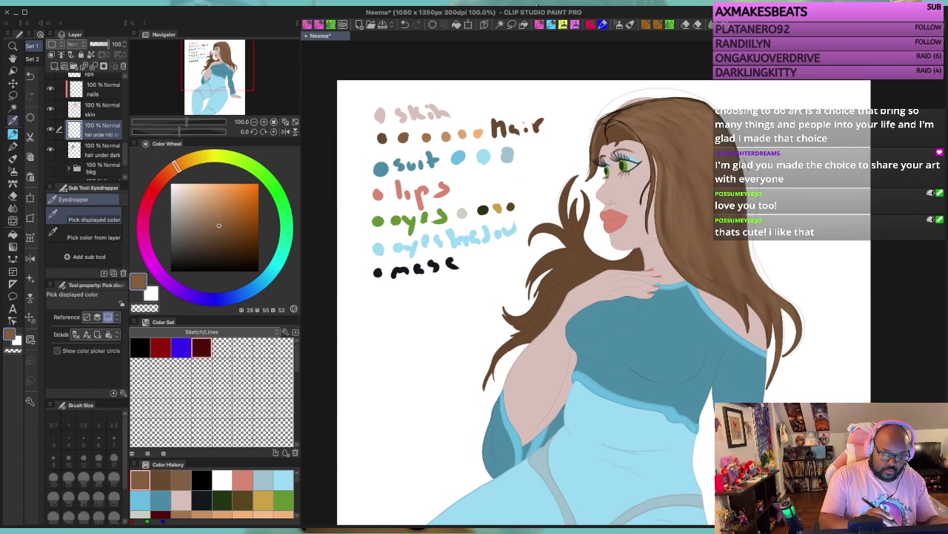
{"action": "left_click_drag", "start_coordinate": [593, 296], "coordinate": [479, 282]}
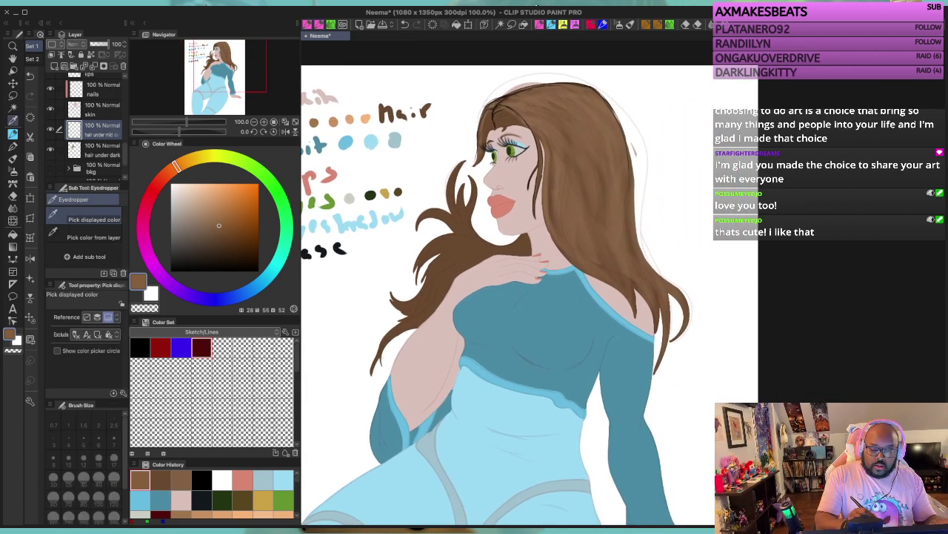
{"action": "key", "text": "p"}
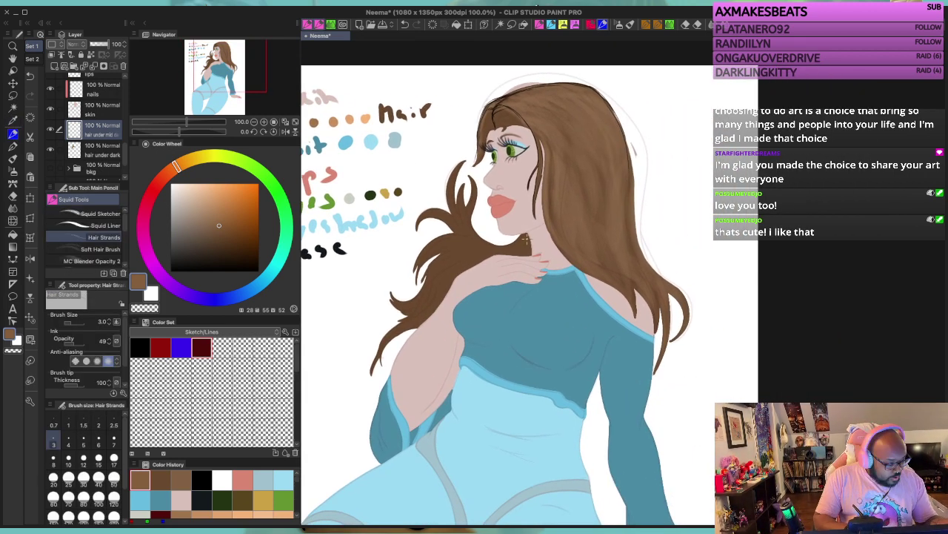
{"action": "key", "text": "bracketright"}
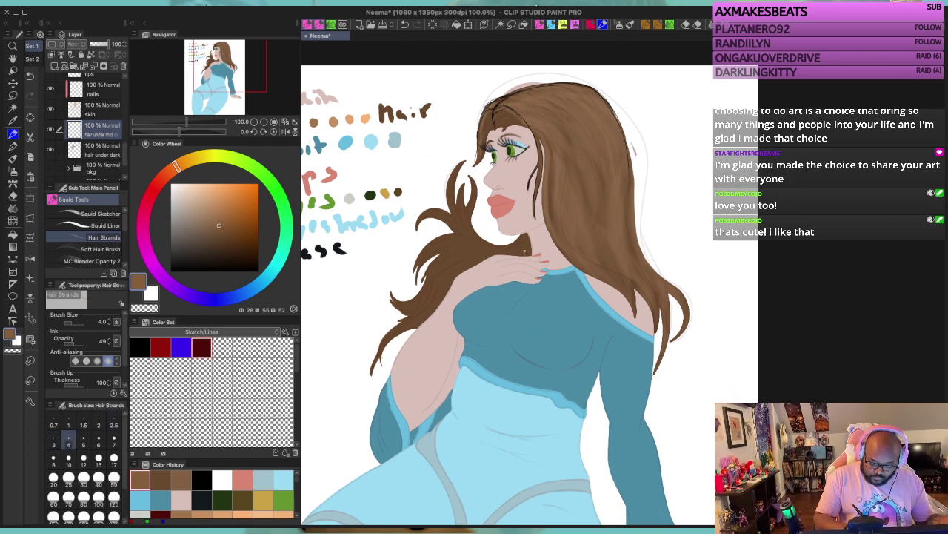
{"action": "key", "text": "bracketright"}
{"action": "key", "text": "bracketright"}
{"action": "key", "text": "bracketright"}
{"action": "key", "text": "bracketright"}
{"action": "key", "text": "bracketright"}
{"action": "key", "text": "bracketright"}
{"action": "key", "text": "bracketright"}
{"action": "key", "text": "bracketright"}
{"action": "key", "text": "bracketright"}
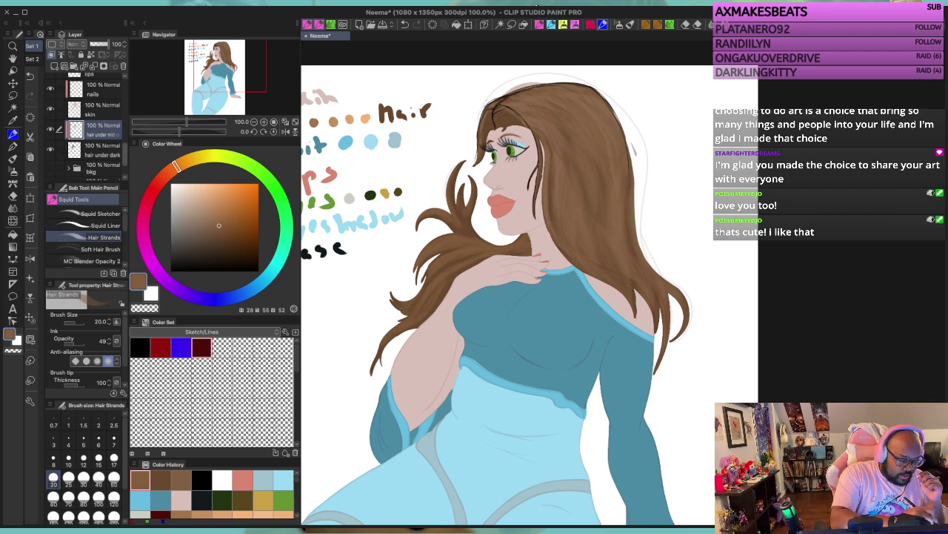
Step: Hide and show Layer 8 to compare the hair with and without its dark sketch lines
{"action": "scroll", "coordinate": [86, 128], "scroll_direction": "up", "scroll_amount": 10}
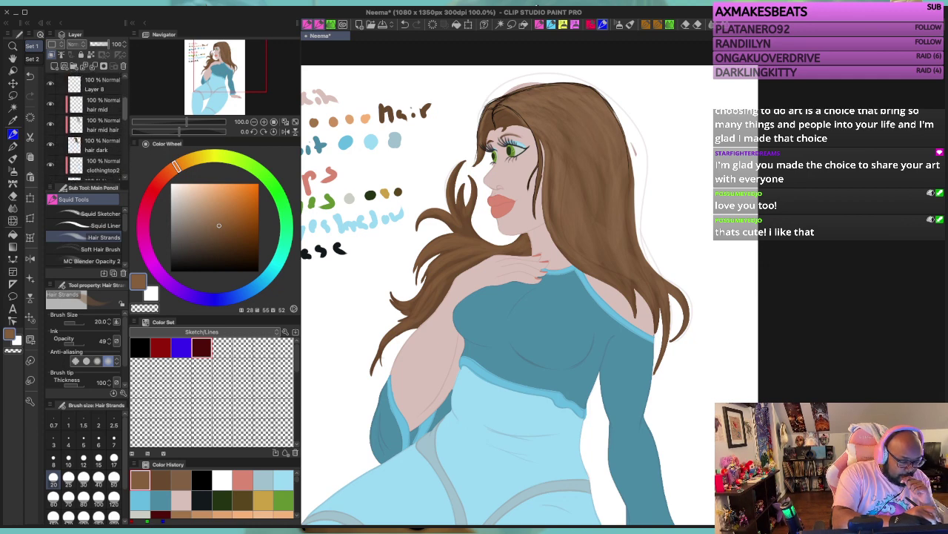
{"action": "left_click", "coordinate": [97, 139]}
{"action": "left_click", "coordinate": [97, 119]}
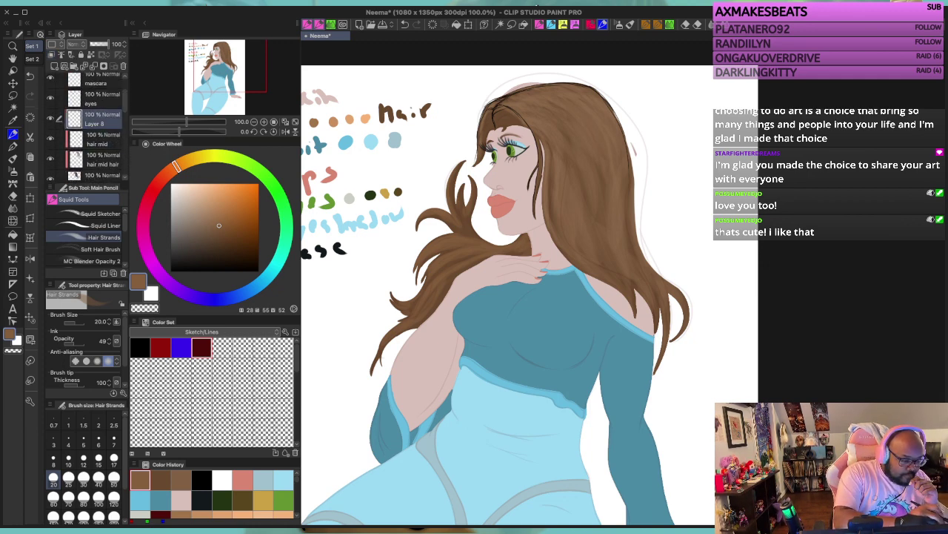
{"action": "left_click", "coordinate": [50, 119]}
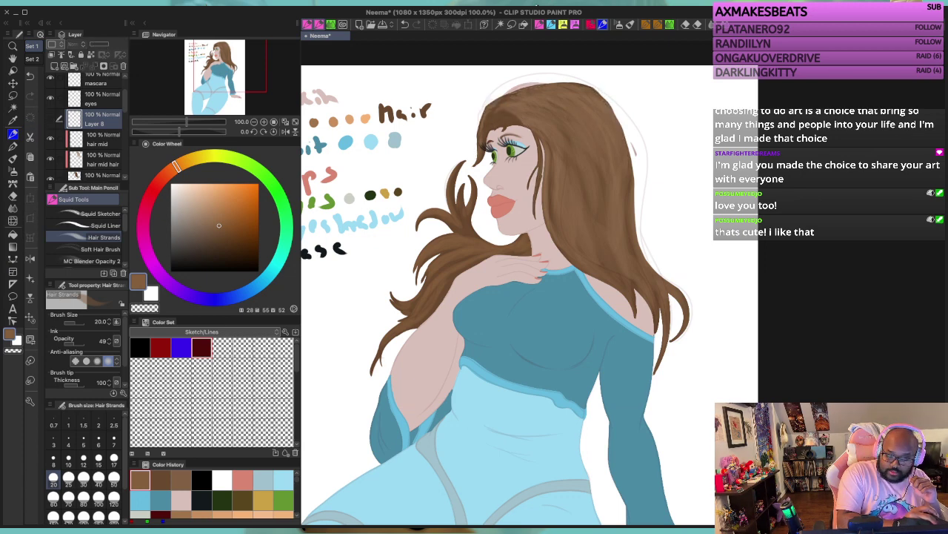
{"action": "left_click", "coordinate": [50, 119]}
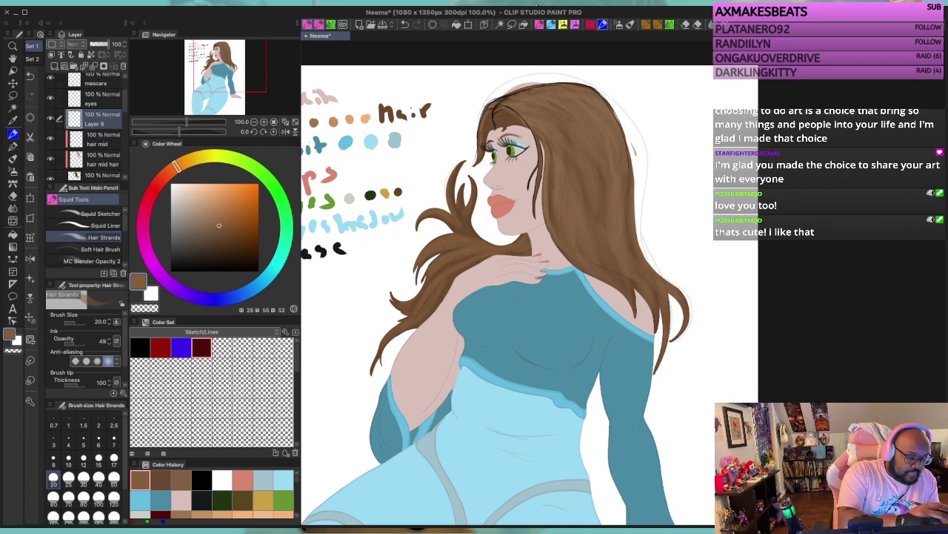
Step: Make hair mid the active layer and sample a lighter hair brown (29, 53, 63) from the palette
{"action": "left_click", "coordinate": [97, 139]}
{"action": "left_click", "coordinate": [54, 66]}
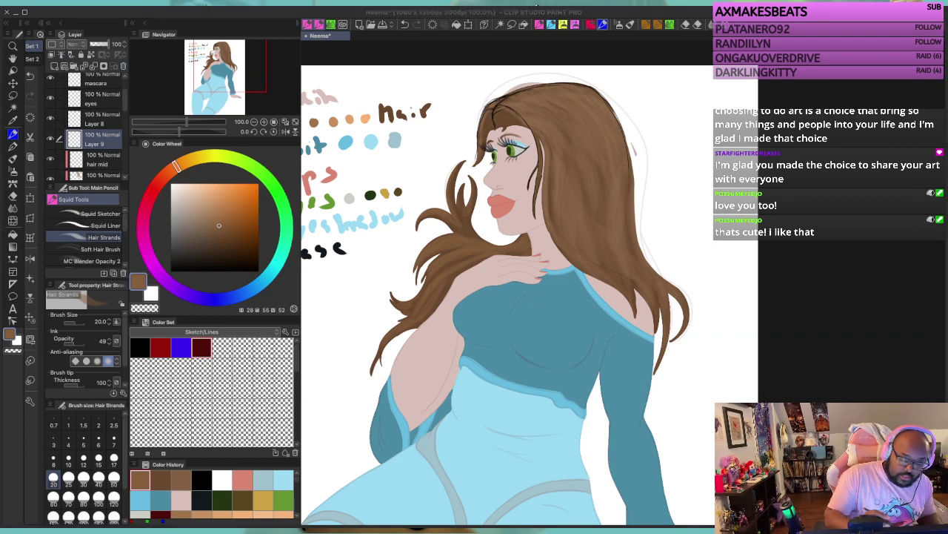
{"action": "key", "text": "super+z"}
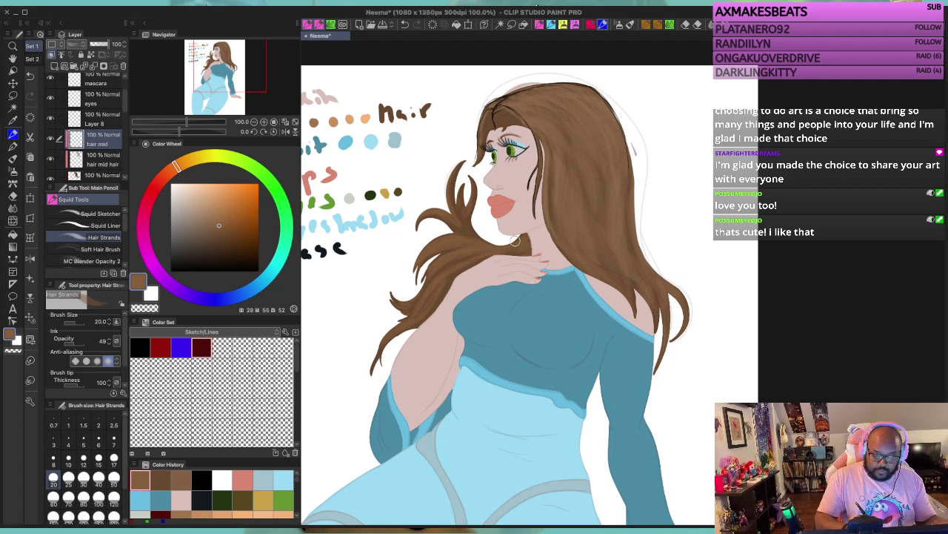
{"action": "left_click_drag", "start_coordinate": [518, 241], "coordinate": [652, 297]}
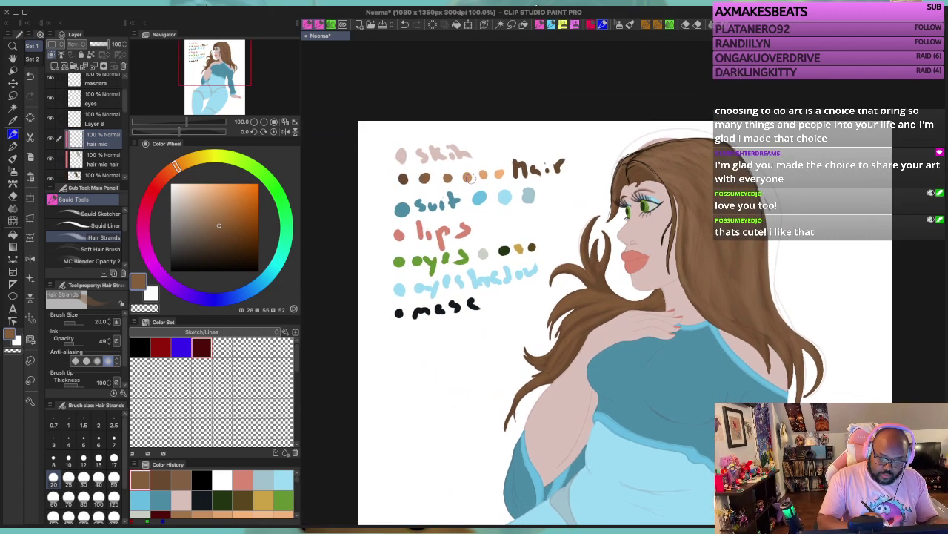
{"action": "key", "text": "i"}
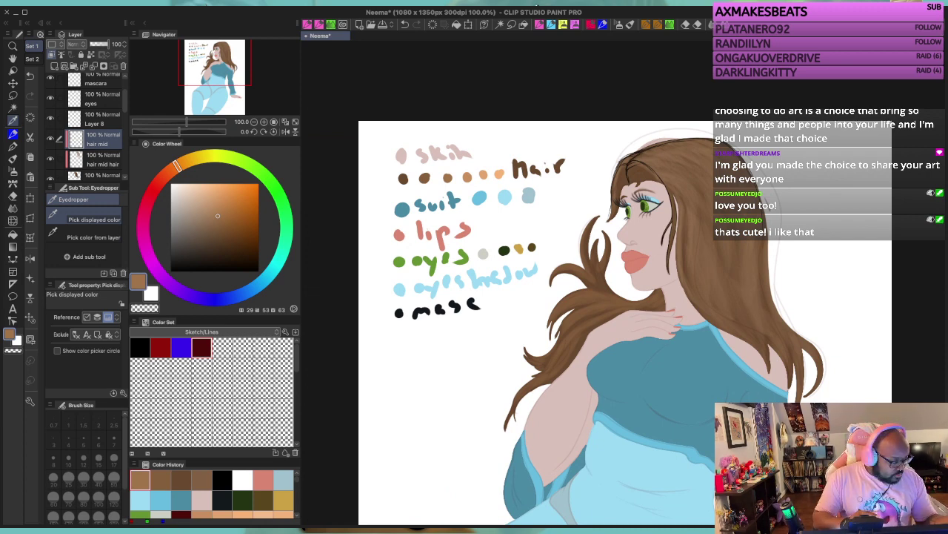
{"action": "left_click_drag", "start_coordinate": [554, 296], "coordinate": [507, 295]}
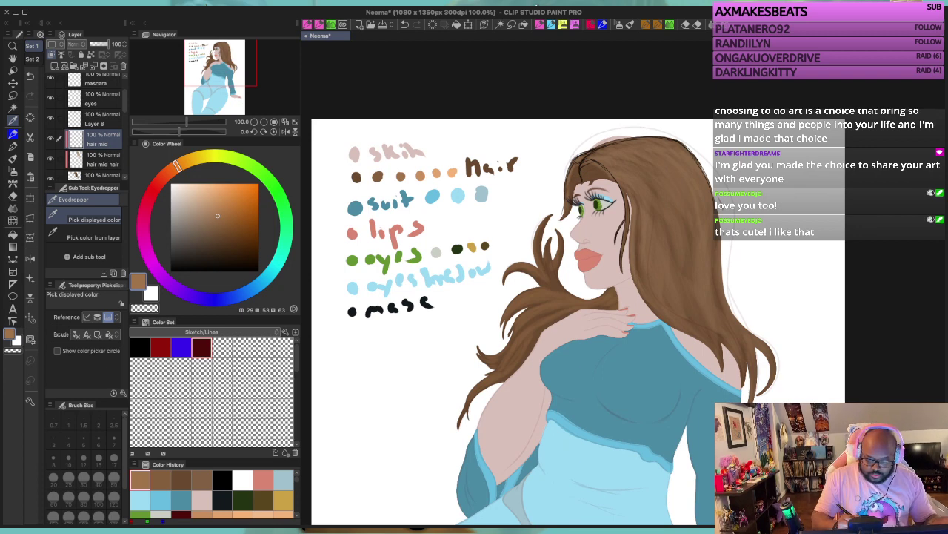
Step: Paint lighter brown strands from the part over the crown and beside the face with Hair Strands at size 12
{"action": "key", "text": "p"}
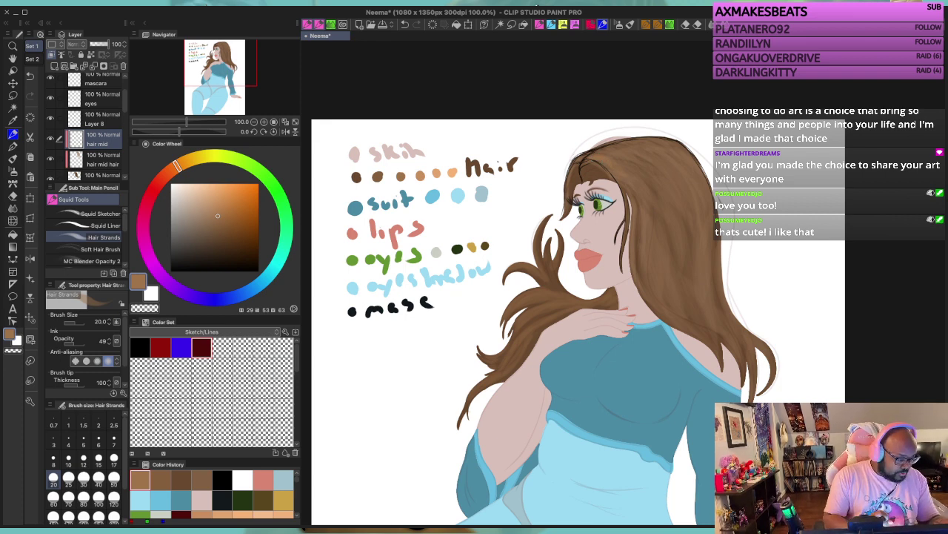
{"action": "key", "text": "super+minus"}
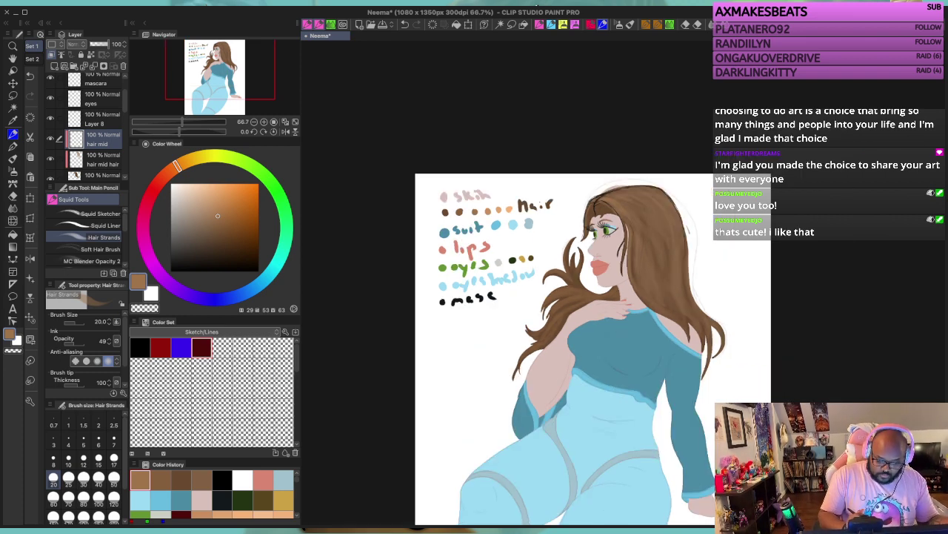
{"action": "key", "text": "super+plus"}
{"action": "key", "text": "bracketleft"}
{"action": "key", "text": "bracketleft"}
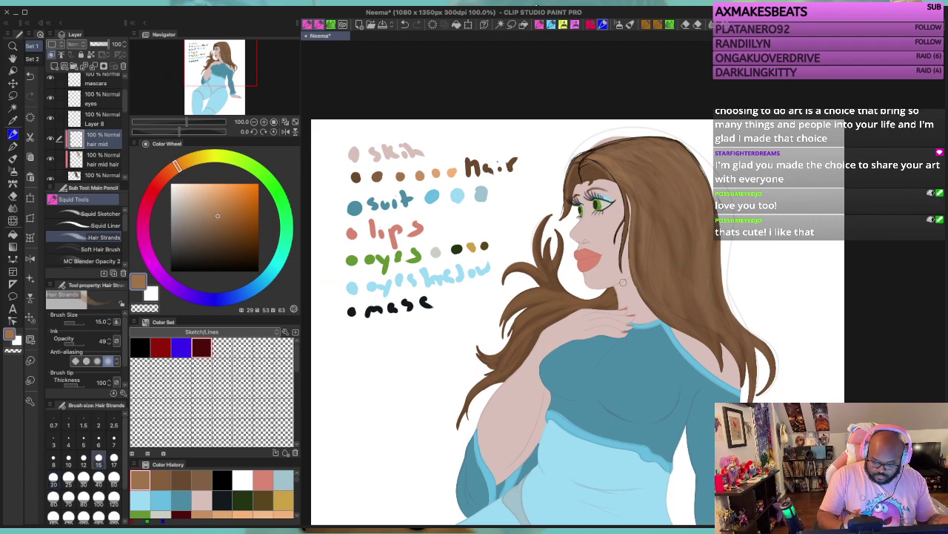
{"action": "key", "text": "bracketleft"}
{"action": "key", "text": "super+minus"}
{"action": "key", "text": "super+plus"}
{"action": "key", "text": "super+plus"}
{"action": "key", "text": "super+plus"}
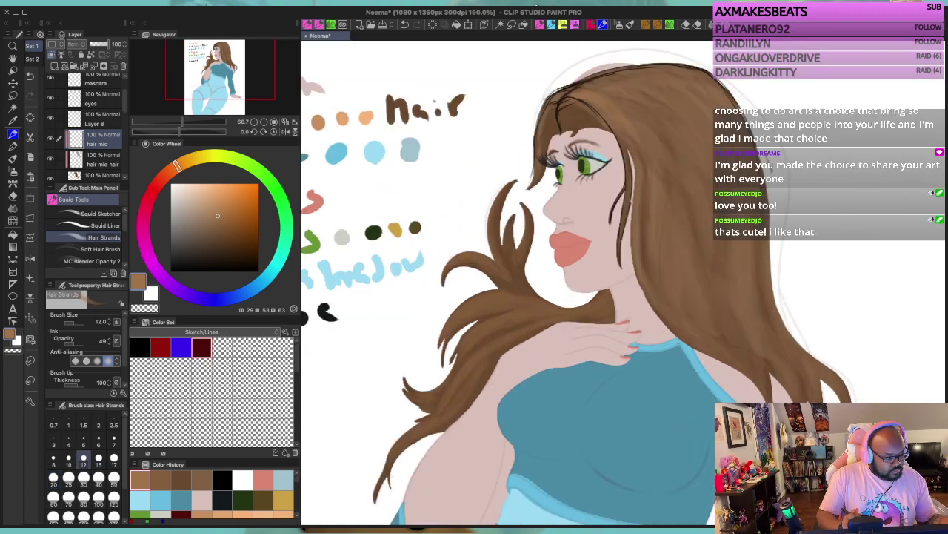
{"action": "left_click_drag", "start_coordinate": [652, 131], "coordinate": [482, 305]}
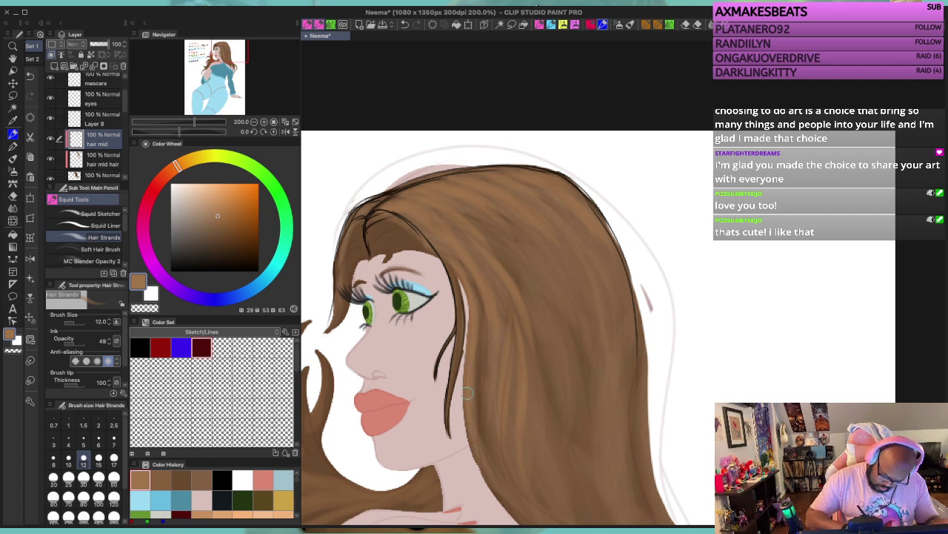
Step: Extend the lighter strands at size 12 down the hair's length to the ends over the shoulder
{"action": "left_click_drag", "start_coordinate": [606, 280], "coordinate": [574, 166]}
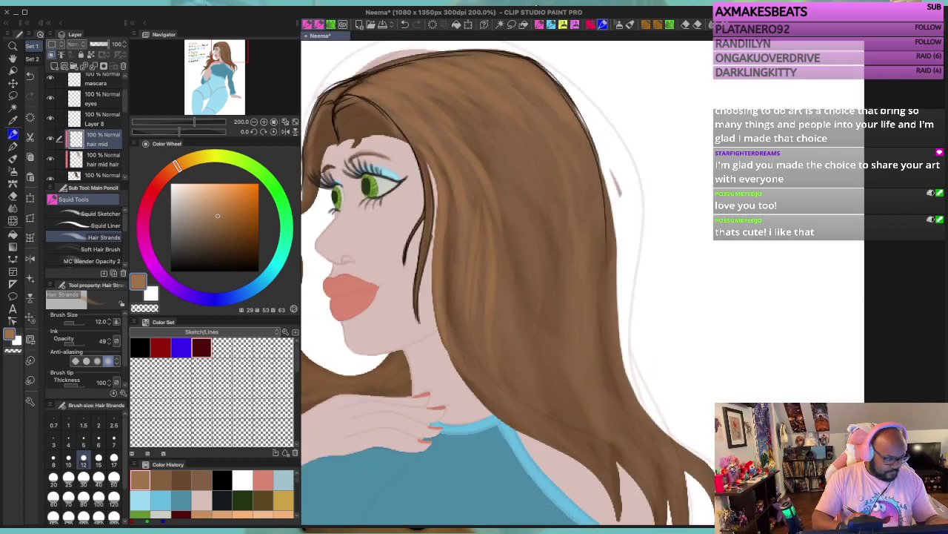
{"action": "left_click_drag", "start_coordinate": [547, 270], "coordinate": [530, 188]}
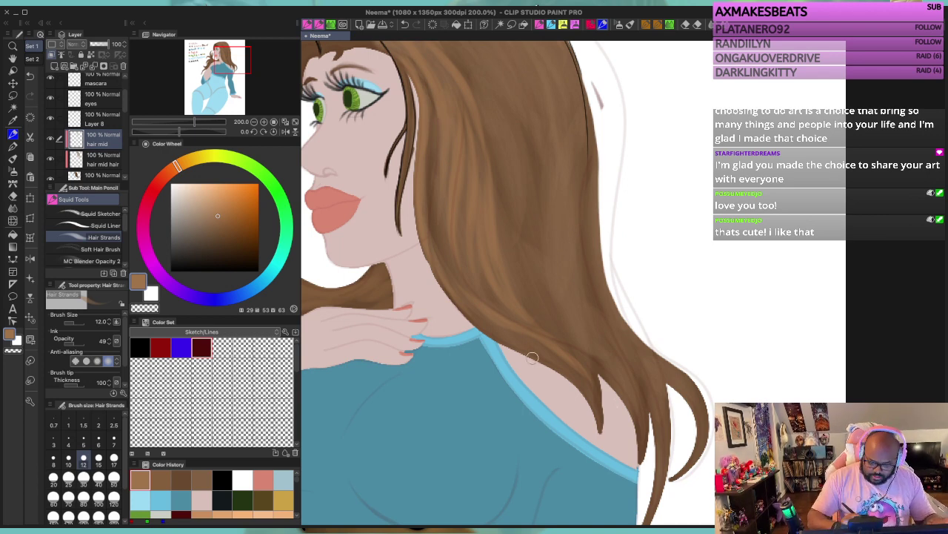
{"action": "left_click_drag", "start_coordinate": [562, 207], "coordinate": [569, 366]}
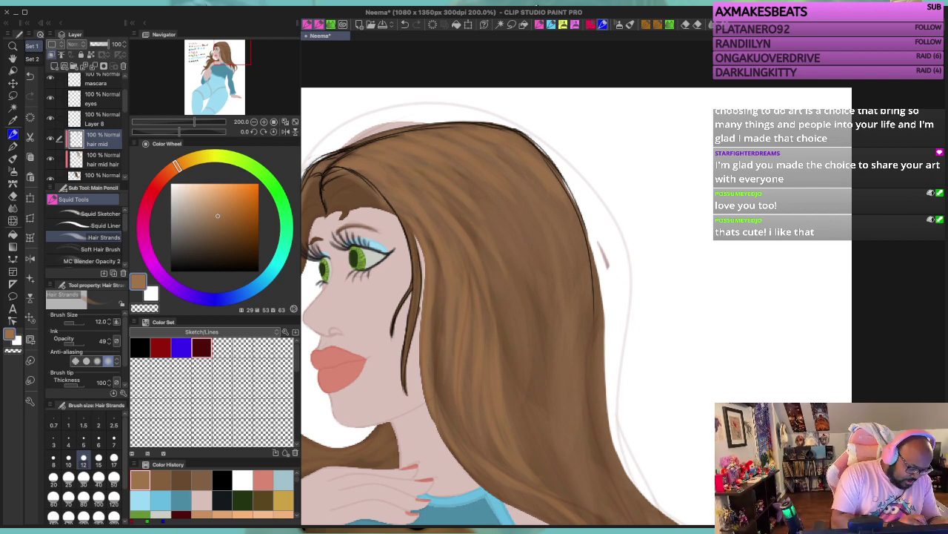
Step: Paint soft, broad strands over the back and lower hair at size 41.9 and opacity 25, and reduce the brush to size 17
{"action": "mouse_move", "coordinate": [623, 283]}
{"action": "left_mouse_down"}
{"action": "mouse_move", "coordinate": [652, 282]}
{"action": "mouse_move", "coordinate": [644, 282]}
{"action": "left_mouse_up"}
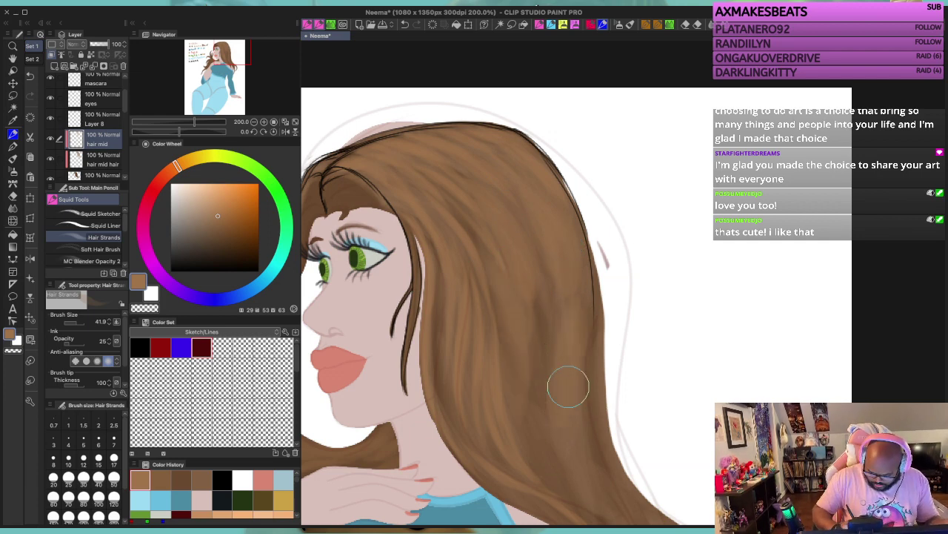
{"action": "left_click_drag", "start_coordinate": [553, 362], "coordinate": [461, 209]}
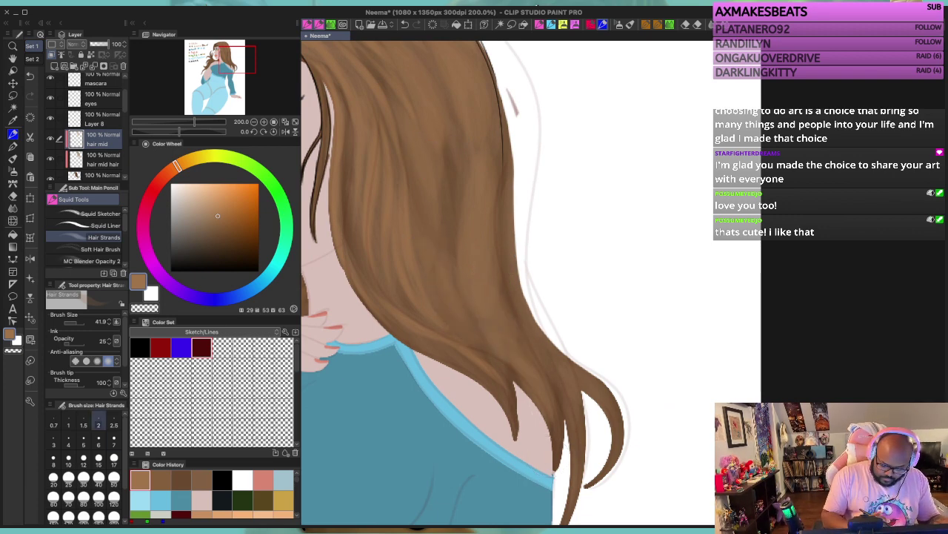
{"action": "key", "text": "bracketleft"}
{"action": "key", "text": "bracketleft"}
{"action": "key", "text": "bracketleft"}
{"action": "key", "text": "bracketleft"}
{"action": "key", "text": "bracketleft"}
{"action": "key", "text": "bracketleft"}
{"action": "key", "text": "bracketright"}
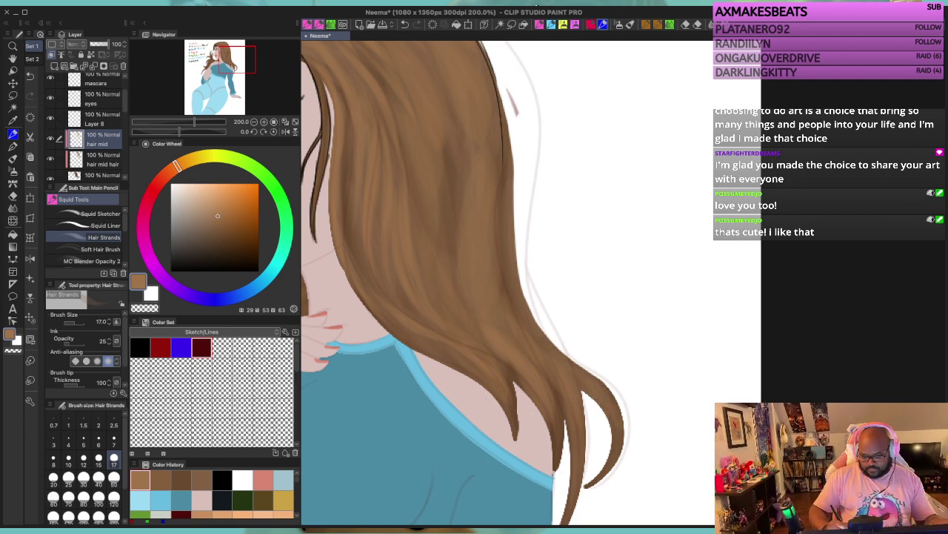
Step: Review the shaded hair as a whole, hiding the Layer 8 line work and showing it again
{"action": "left_click_drag", "start_coordinate": [582, 238], "coordinate": [707, 380]}
{"action": "key", "text": "bracketleft"}
{"action": "key", "text": "bracketleft"}
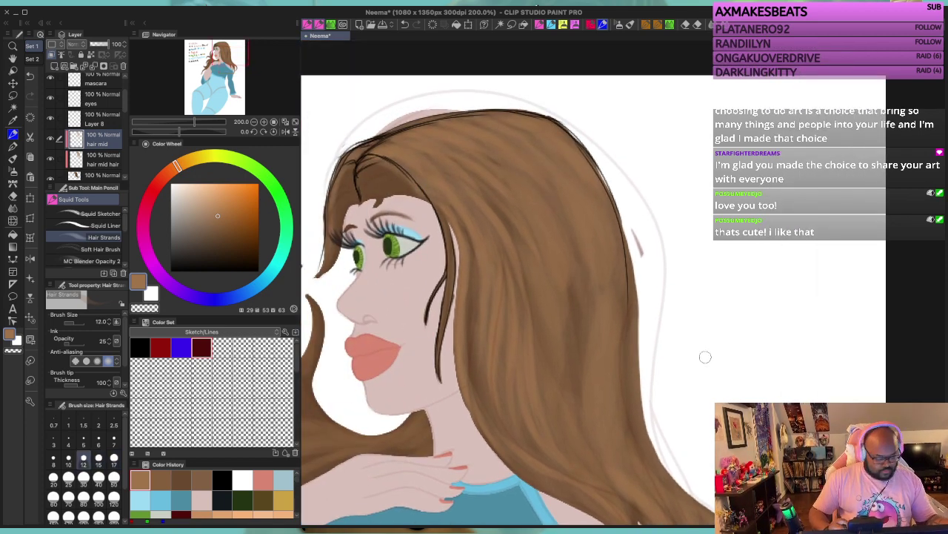
{"action": "key", "text": "bracketright"}
{"action": "scroll", "coordinate": [704, 357], "scroll_direction": "down", "scroll_amount": 3}
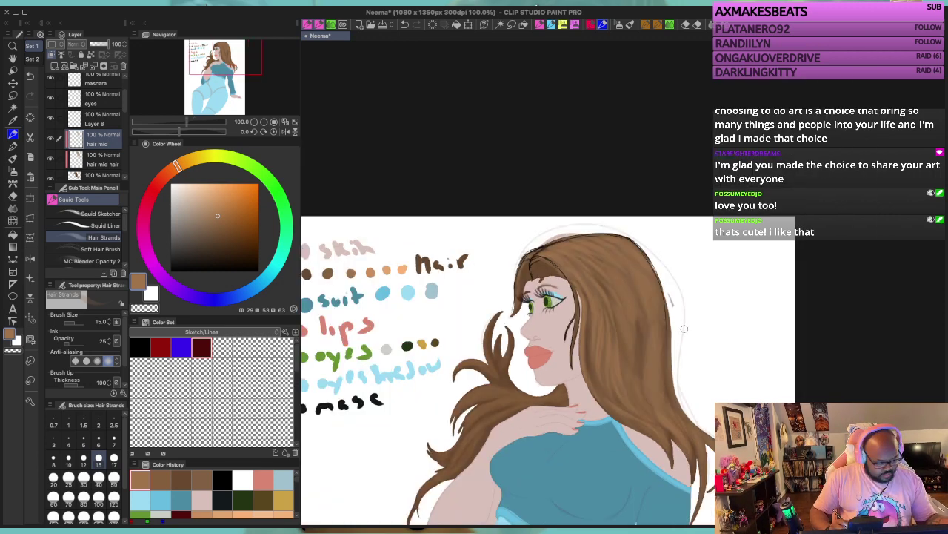
{"action": "scroll", "coordinate": [683, 318], "scroll_direction": "down", "scroll_amount": 1}
{"action": "scroll", "coordinate": [630, 281], "scroll_direction": "up", "scroll_amount": 1}
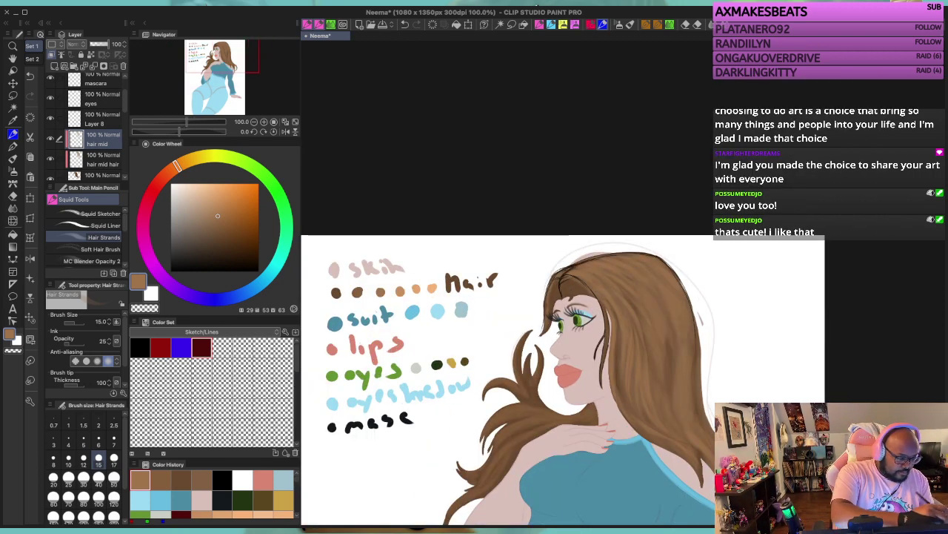
{"action": "left_click", "coordinate": [50, 119]}
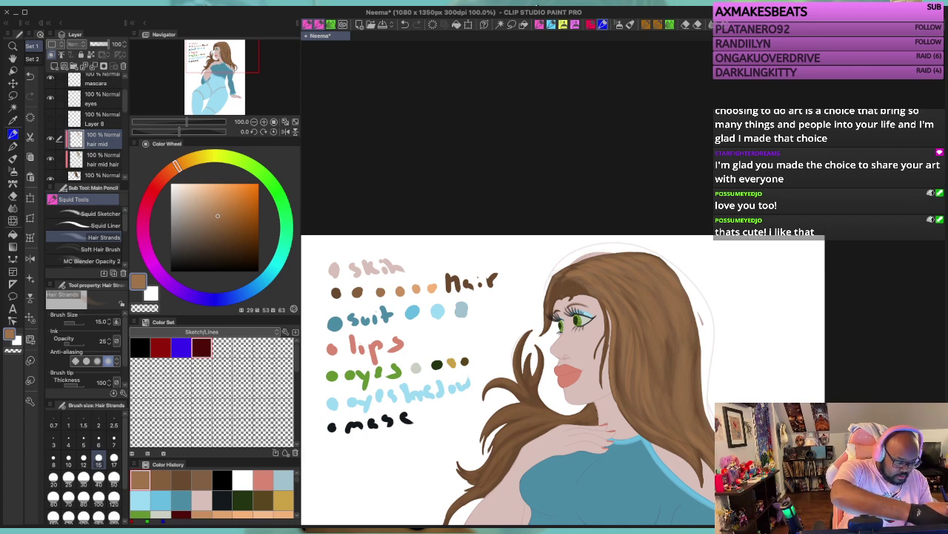
{"action": "left_click", "coordinate": [50, 119]}
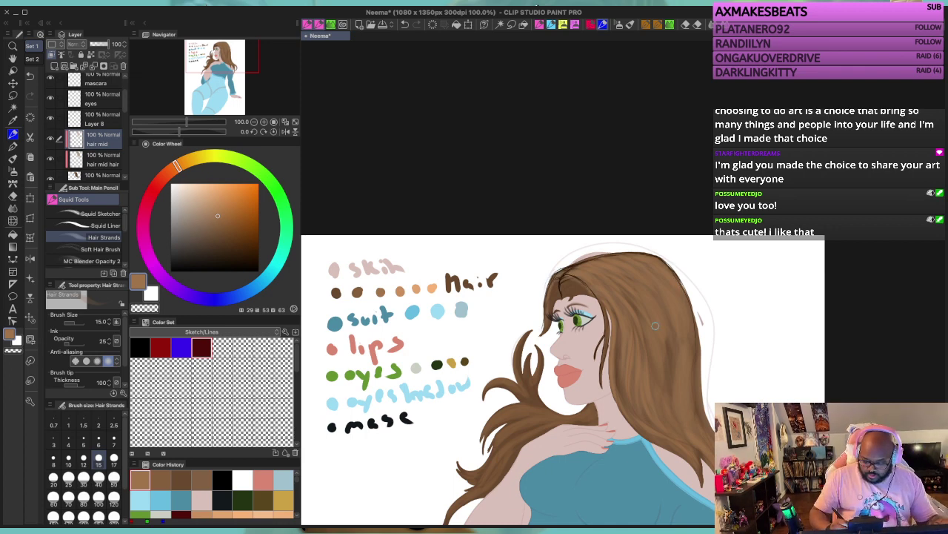
Step: Reduce the Hair Strands brush to size 8 for finer strands around the forehead and beside the face
{"action": "scroll", "coordinate": [658, 324], "scroll_direction": "up", "scroll_amount": 1}
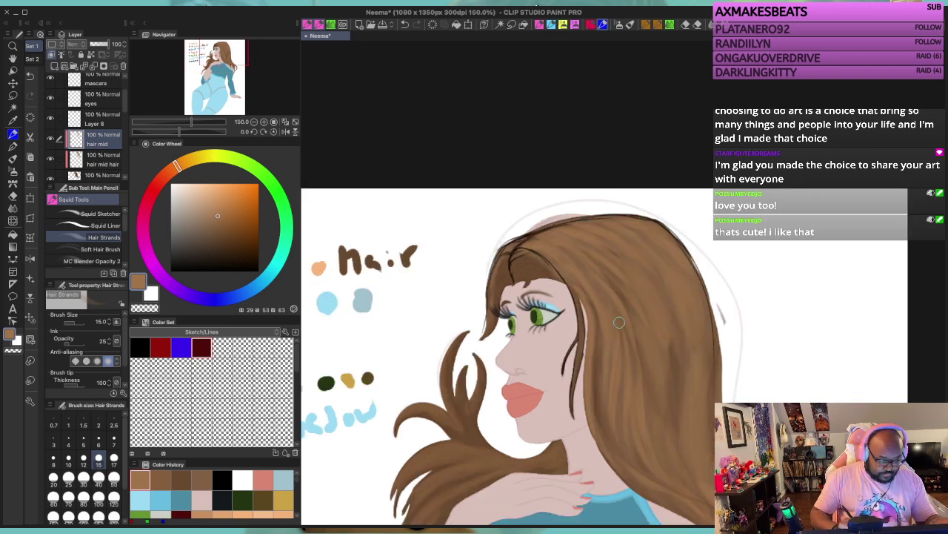
{"action": "left_click_drag", "start_coordinate": [576, 298], "coordinate": [573, 297]}
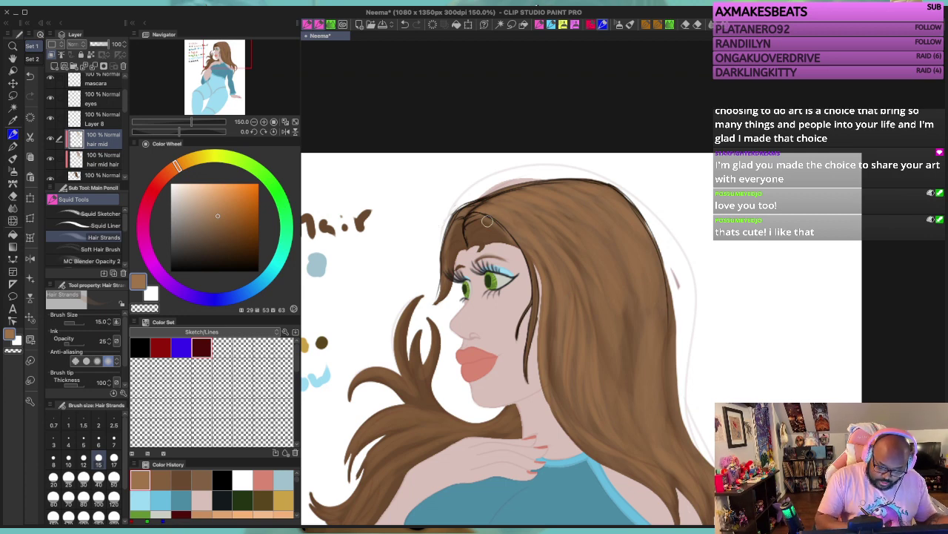
{"action": "key", "text": "bracketleft"}
{"action": "key", "text": "bracketleft"}
{"action": "key", "text": "bracketleft"}
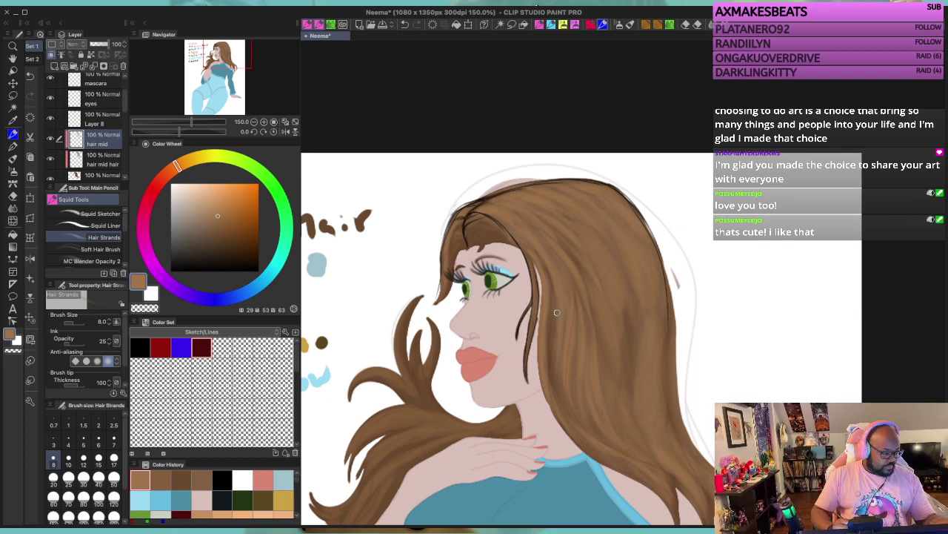
Step: Add a layer named hair under mid above the existing under-hair strand layer and clip it to the layer below
{"action": "left_click_drag", "start_coordinate": [557, 312], "coordinate": [635, 174]}
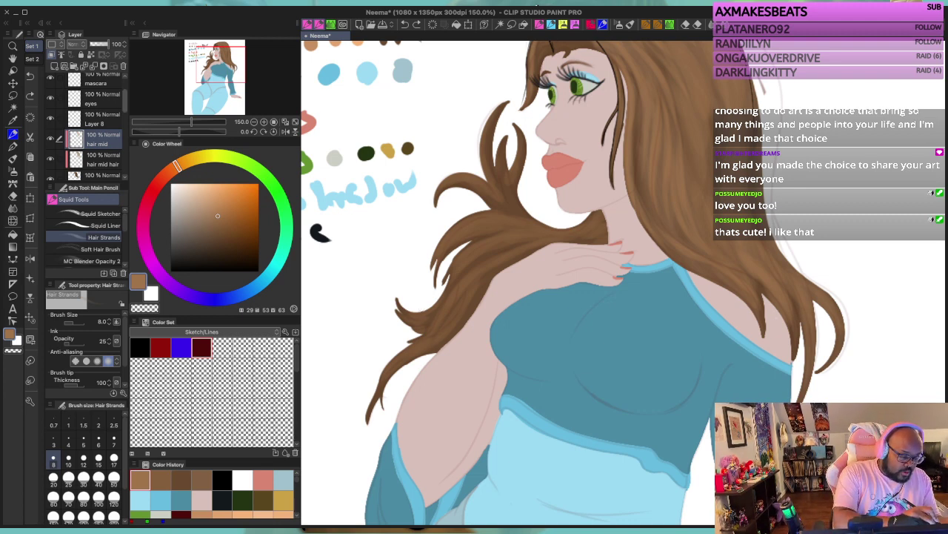
{"action": "scroll", "coordinate": [89, 126], "scroll_direction": "down", "scroll_amount": 5}
{"action": "left_click", "coordinate": [102, 97]}
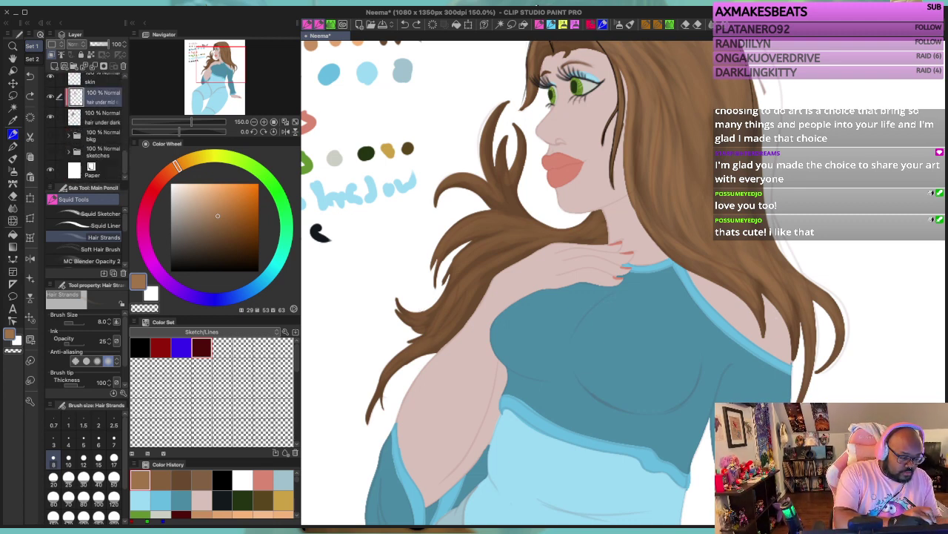
{"action": "scroll", "coordinate": [86, 122], "scroll_direction": "up", "scroll_amount": 6}
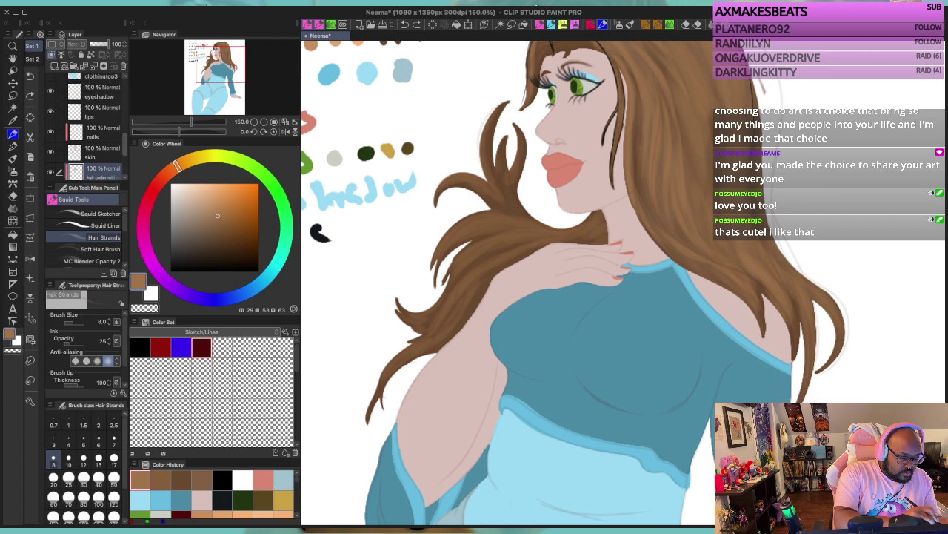
{"action": "scroll", "coordinate": [85, 122], "scroll_direction": "up", "scroll_amount": 1}
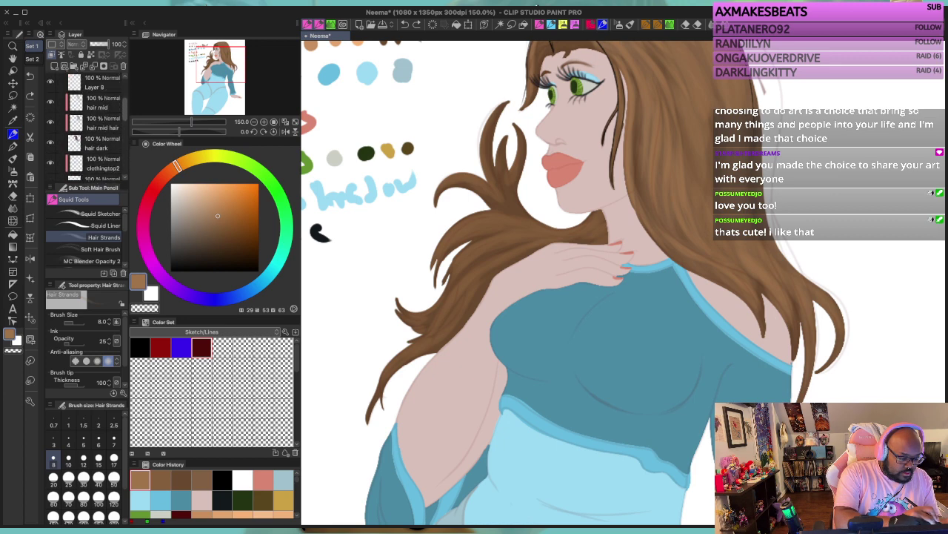
{"action": "scroll", "coordinate": [85, 123], "scroll_direction": "down", "scroll_amount": 6}
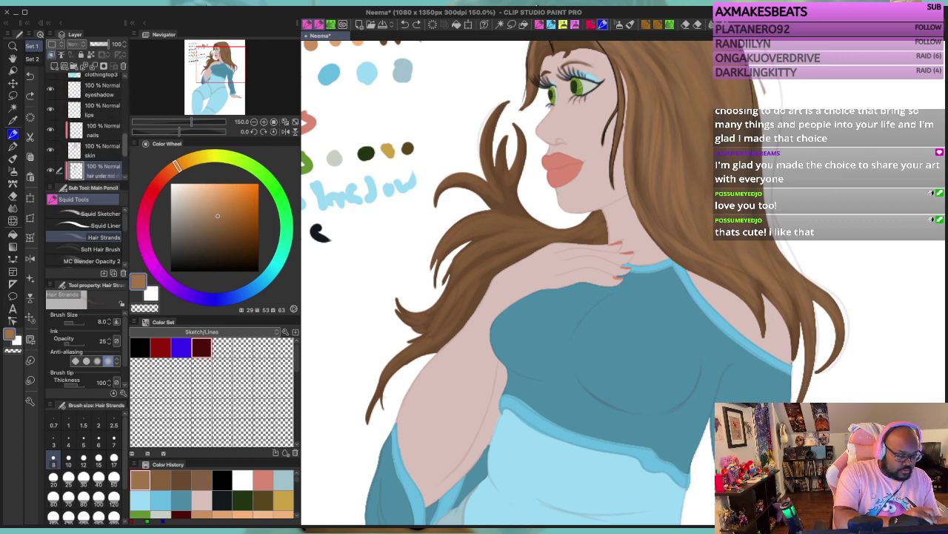
{"action": "left_click", "coordinate": [96, 132]}
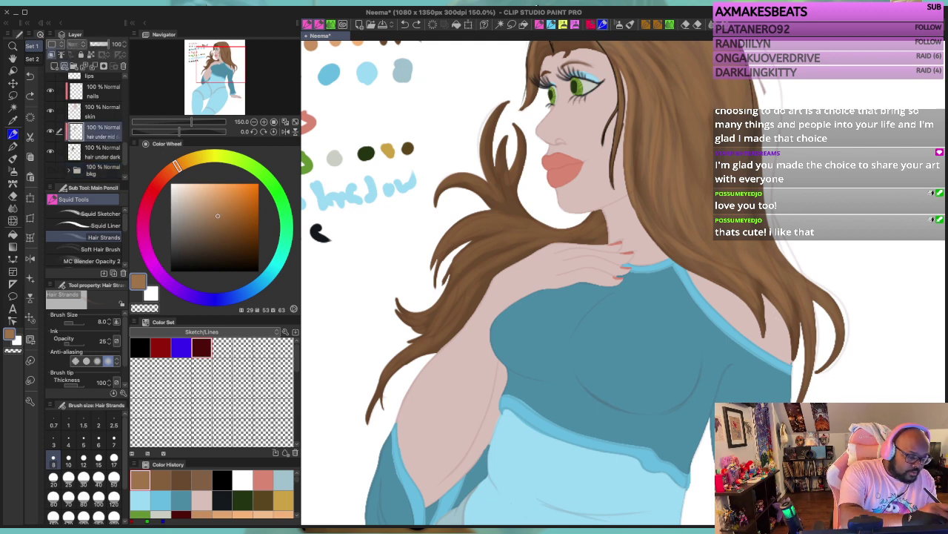
{"action": "left_click", "coordinate": [54, 66]}
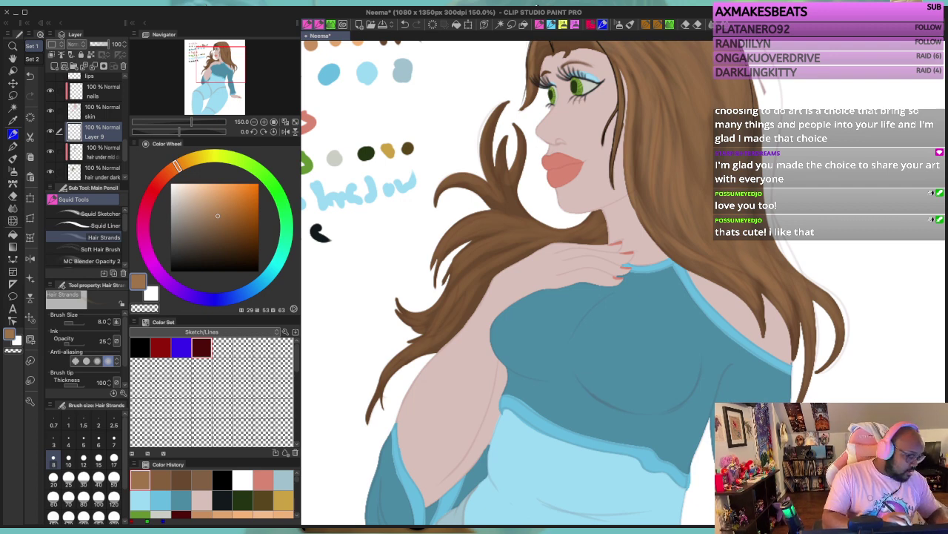
{"action": "key", "text": "Return"}
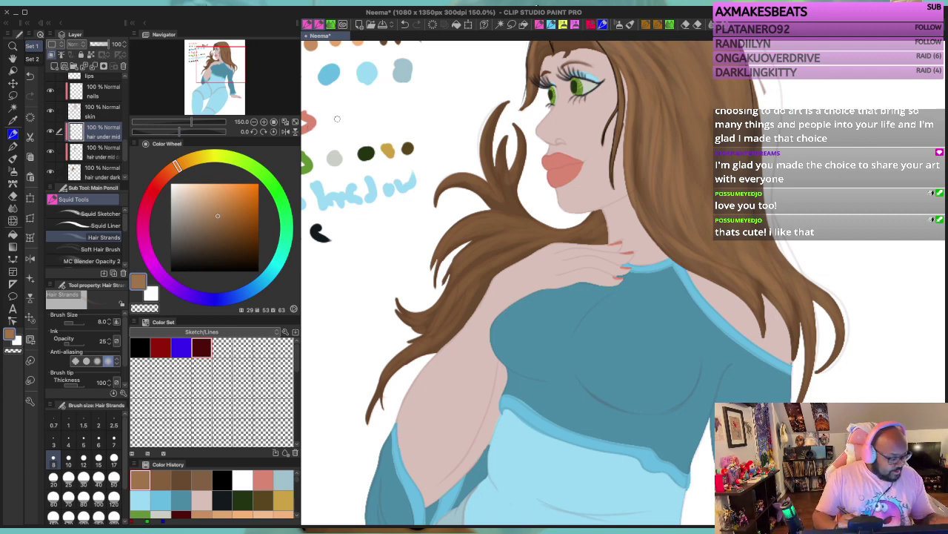
Step: Paint lighter brown strands over the under hair beside the raised hand with Hair Strands at sizes around 7 to 8
{"action": "key", "text": "bracketleft"}
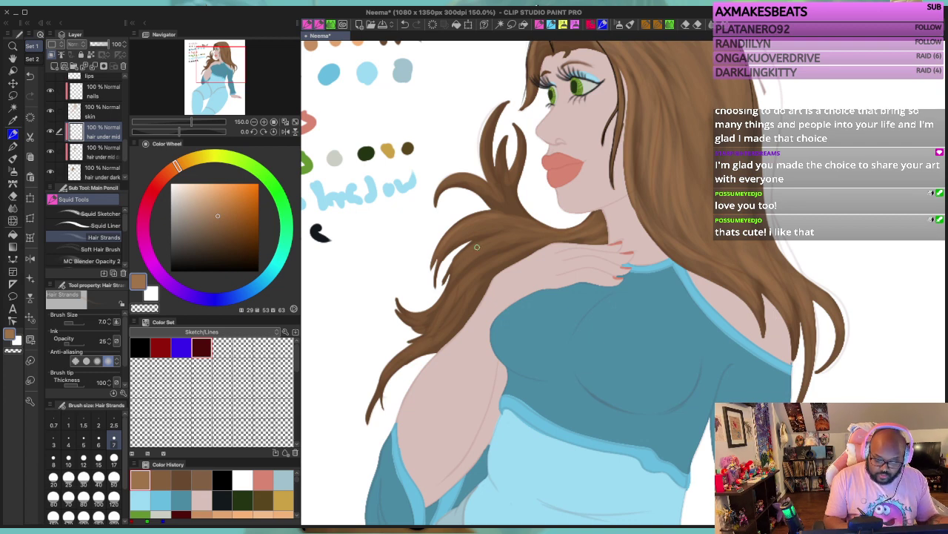
{"action": "key", "text": "["}
{"action": "key", "text": "["}
{"action": "key", "text": "]"}
{"action": "key", "text": "]"}
{"action": "key", "text": "]"}
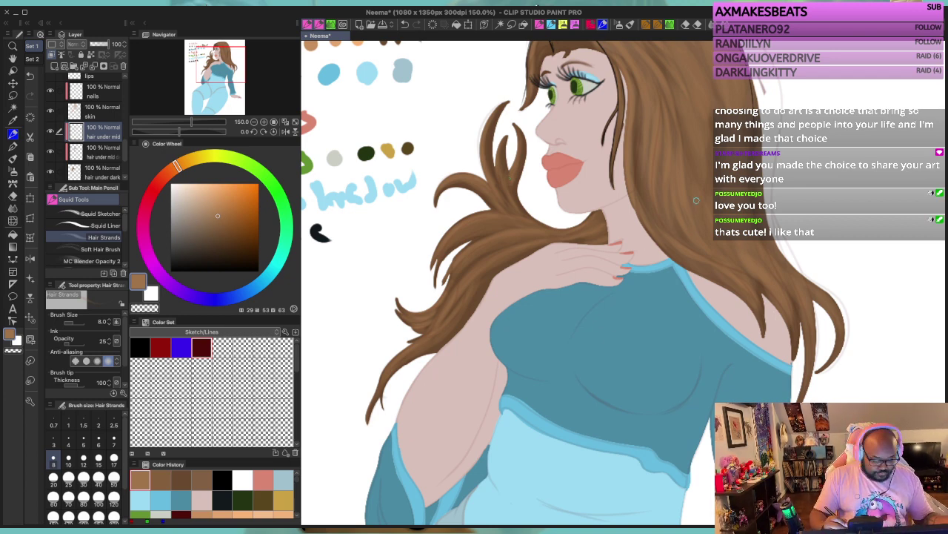
Step: Check the overall hair shading and make hair mid the active layer
{"action": "scroll", "coordinate": [711, 223], "scroll_direction": "down", "scroll_amount": 2}
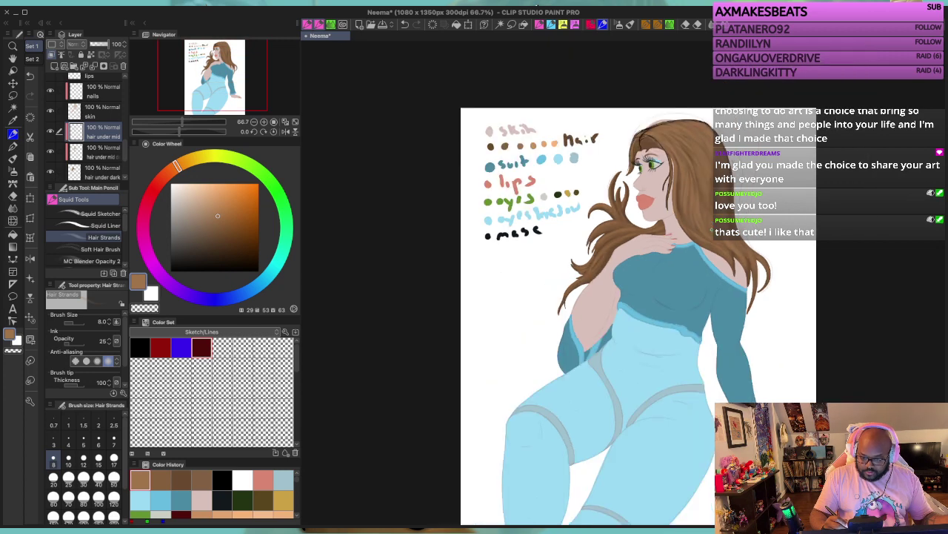
{"action": "scroll", "coordinate": [714, 227], "scroll_direction": "up", "scroll_amount": 1}
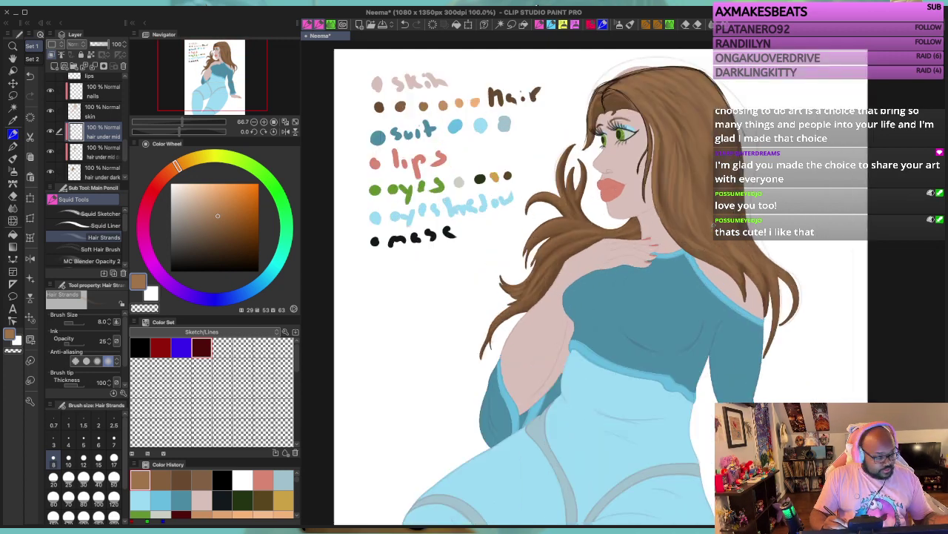
{"action": "left_click_drag", "start_coordinate": [724, 164], "coordinate": [565, 218]}
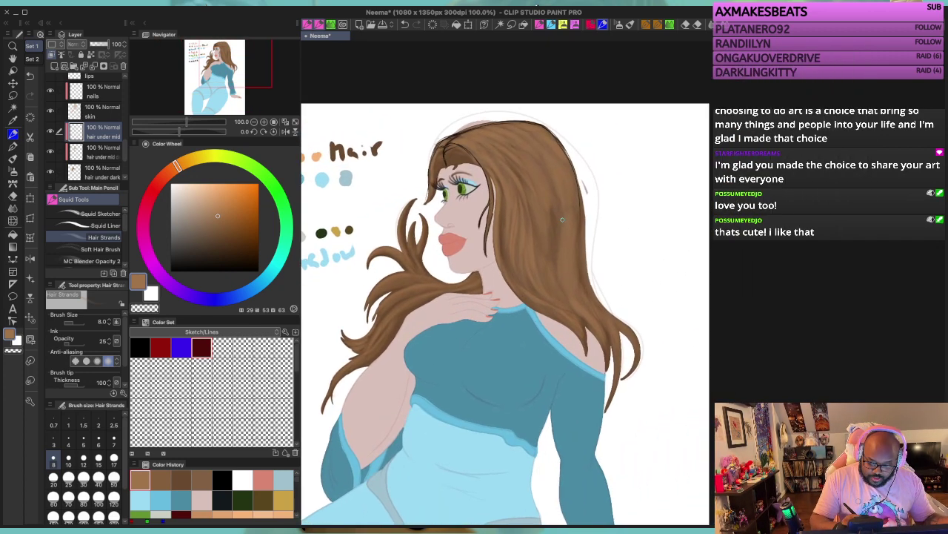
{"action": "scroll", "coordinate": [568, 218], "scroll_direction": "up", "scroll_amount": 2}
{"action": "scroll", "coordinate": [569, 218], "scroll_direction": "down", "scroll_amount": 1}
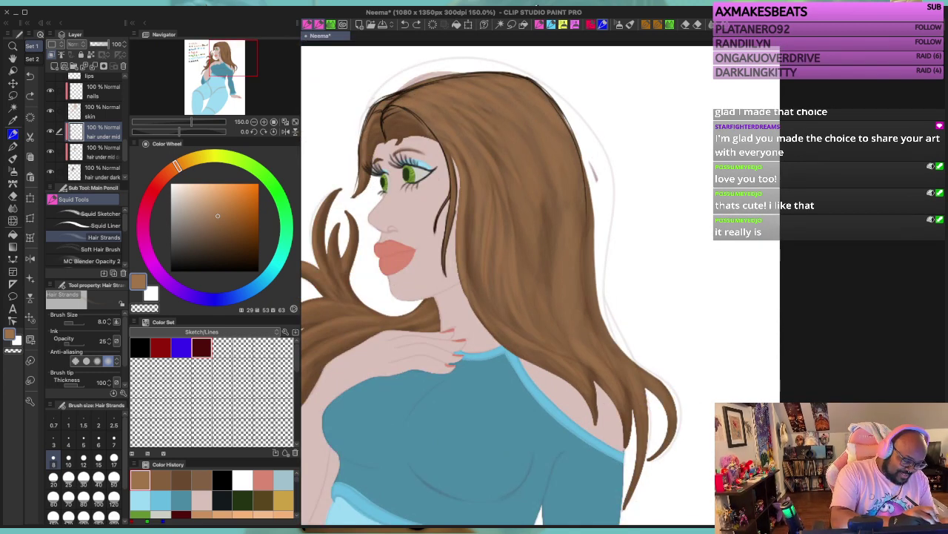
{"action": "scroll", "coordinate": [89, 126], "scroll_direction": "up", "scroll_amount": 5}
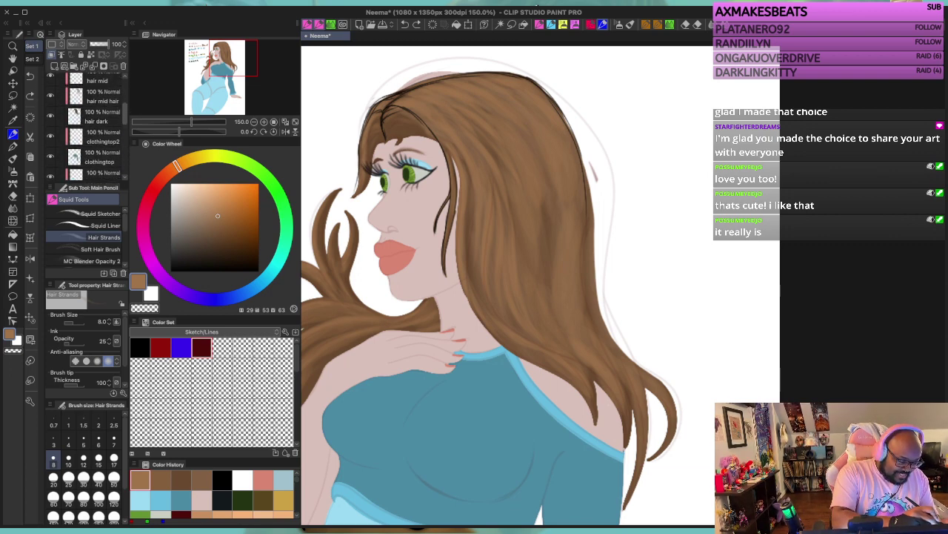
{"action": "scroll", "coordinate": [89, 126], "scroll_direction": "down", "scroll_amount": 1}
{"action": "left_click", "coordinate": [98, 122]}
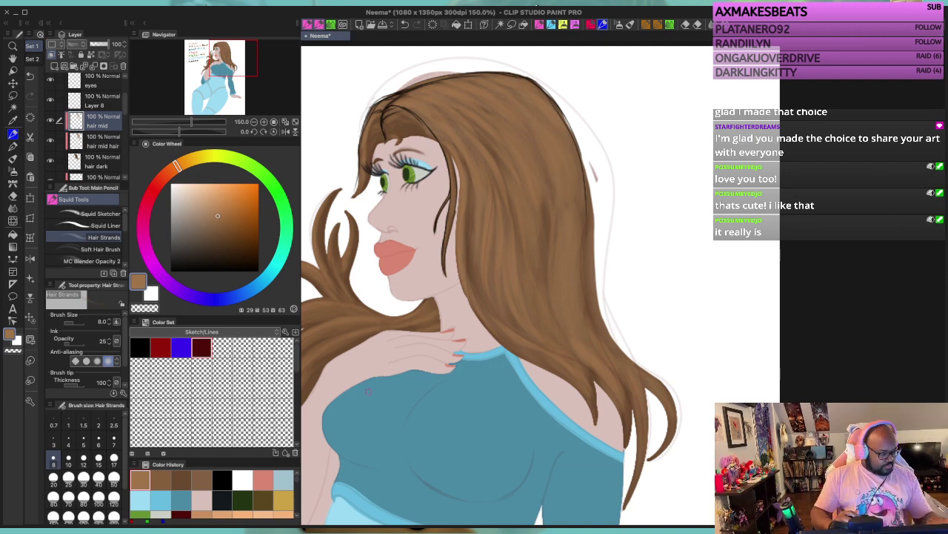
Step: Add a layer named hair mid light above hair mid and clip it to the layer below
{"action": "left_click_drag", "start_coordinate": [369, 391], "coordinate": [54, 66]}
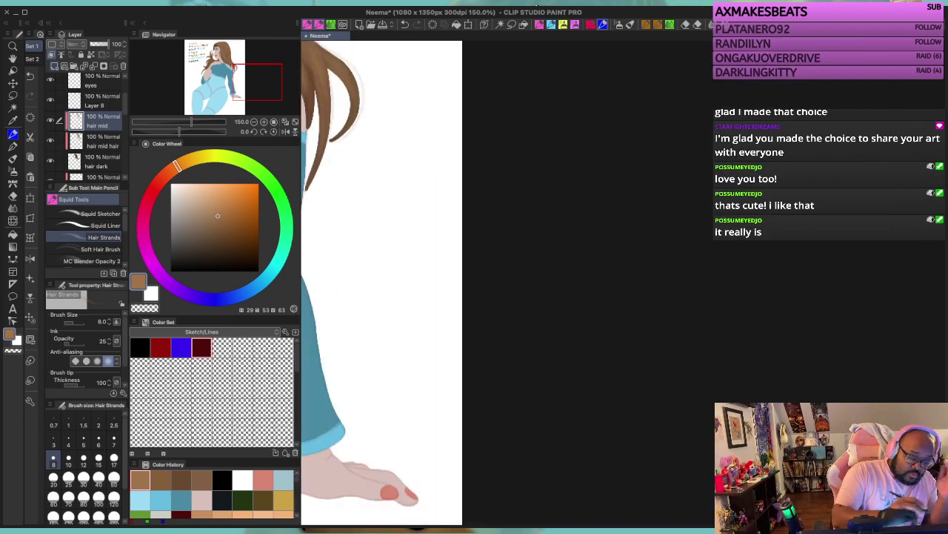
{"action": "left_click_drag", "start_coordinate": [356, 223], "coordinate": [715, 360]}
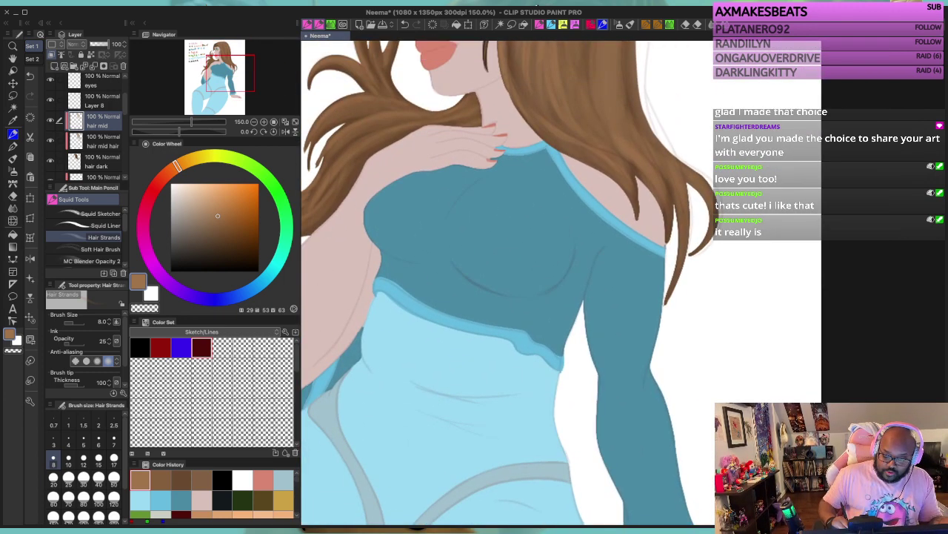
{"action": "left_click_drag", "start_coordinate": [548, 193], "coordinate": [616, 380]}
{"action": "left_click_drag", "start_coordinate": [593, 341], "coordinate": [563, 363]}
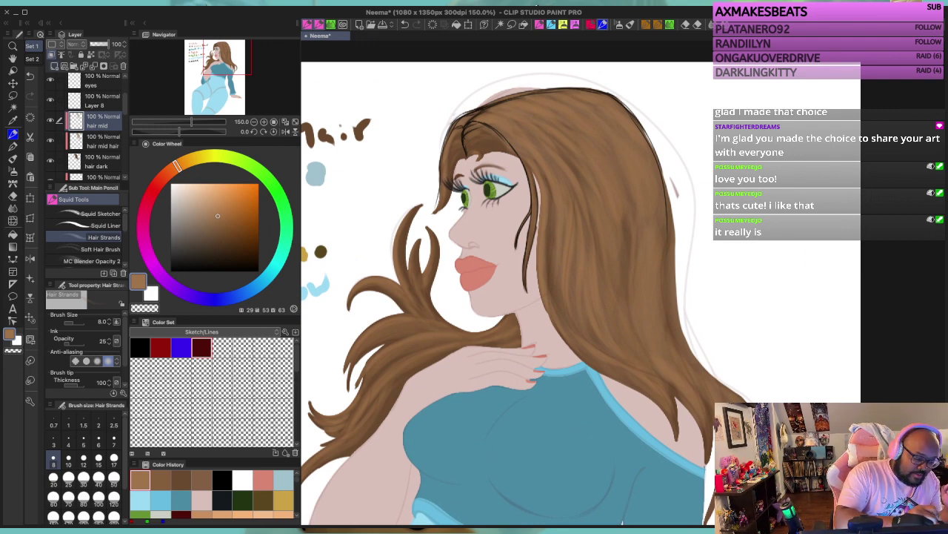
{"action": "left_click", "coordinate": [52, 65]}
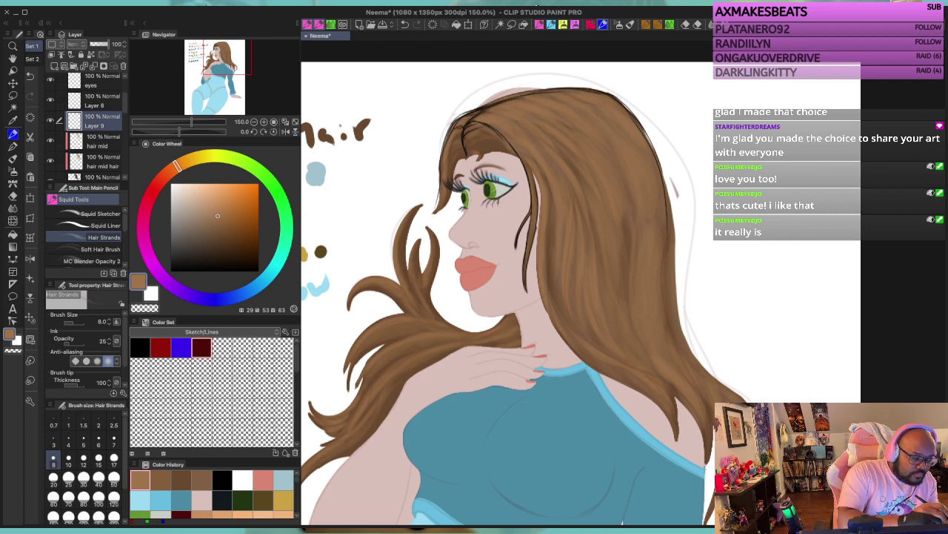
{"action": "type", "text": "hair mid light"}
{"action": "key", "text": "Return"}
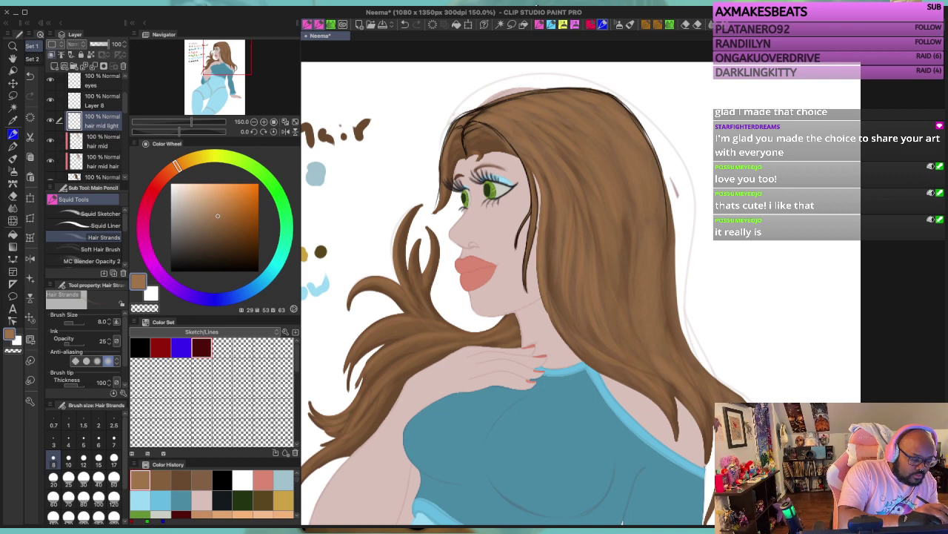
{"action": "left_click", "coordinate": [51, 55]}
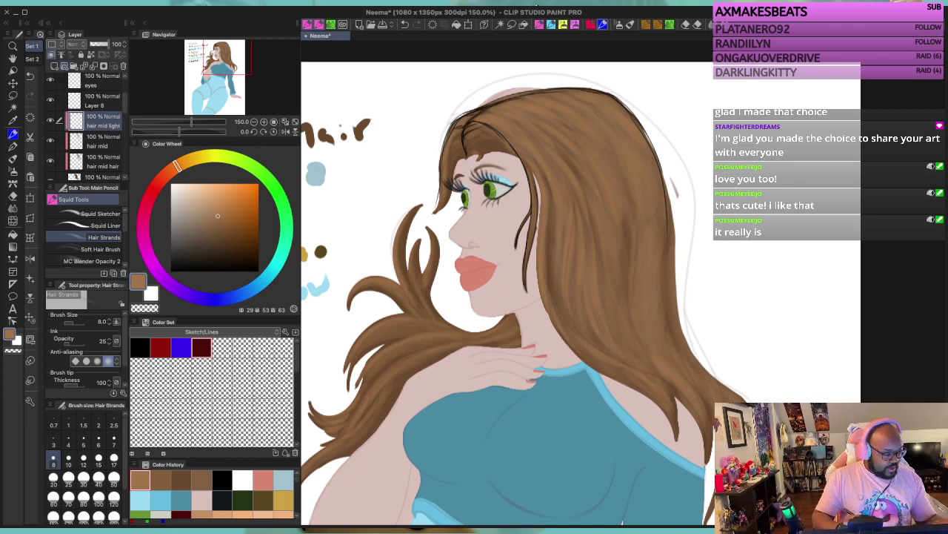
Step: Sample the next lighter hair brown (28, 53, 78) from the palette swatches and reduce the Hair Strands brush to size 7
{"action": "left_click_drag", "start_coordinate": [554, 233], "coordinate": [789, 274]}
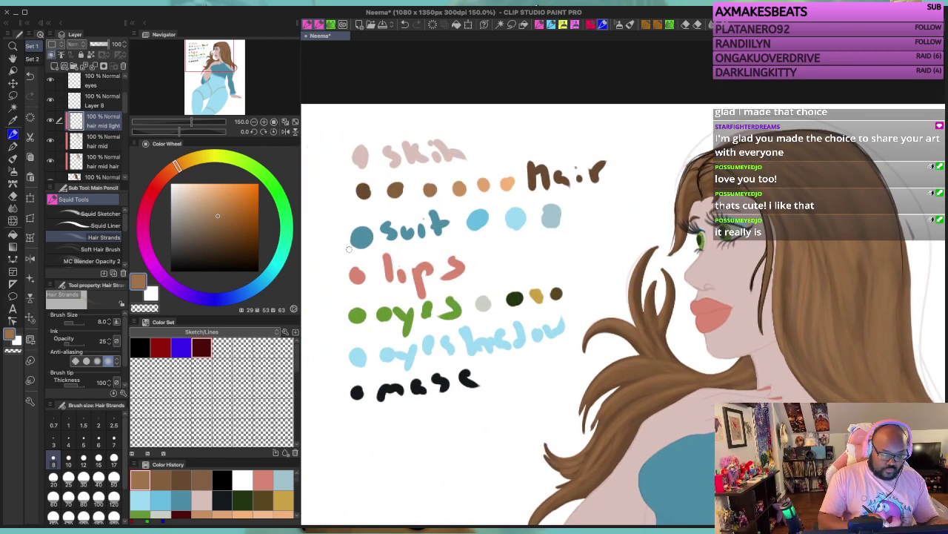
{"action": "key", "text": "i"}
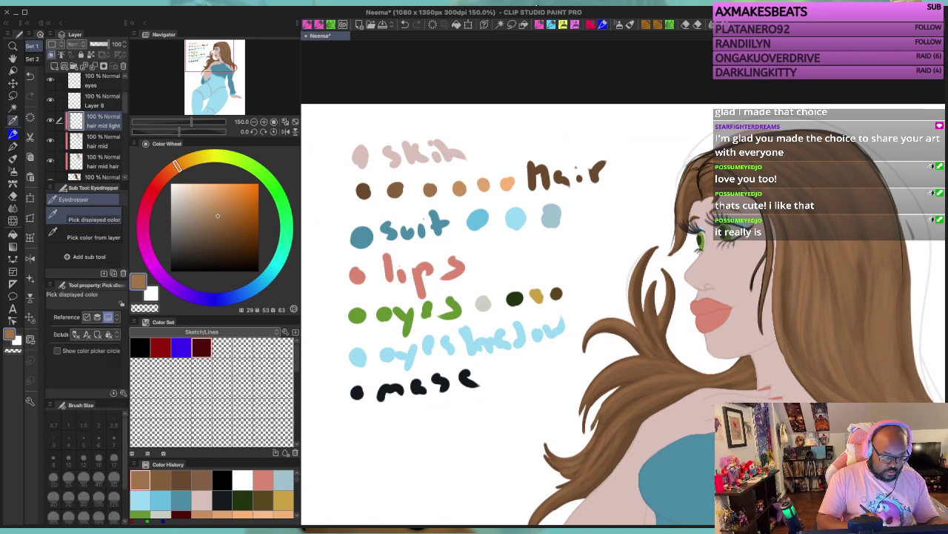
{"action": "left_click", "coordinate": [460, 188]}
{"action": "key", "text": "p"}
{"action": "key", "text": "i"}
{"action": "key", "text": "p"}
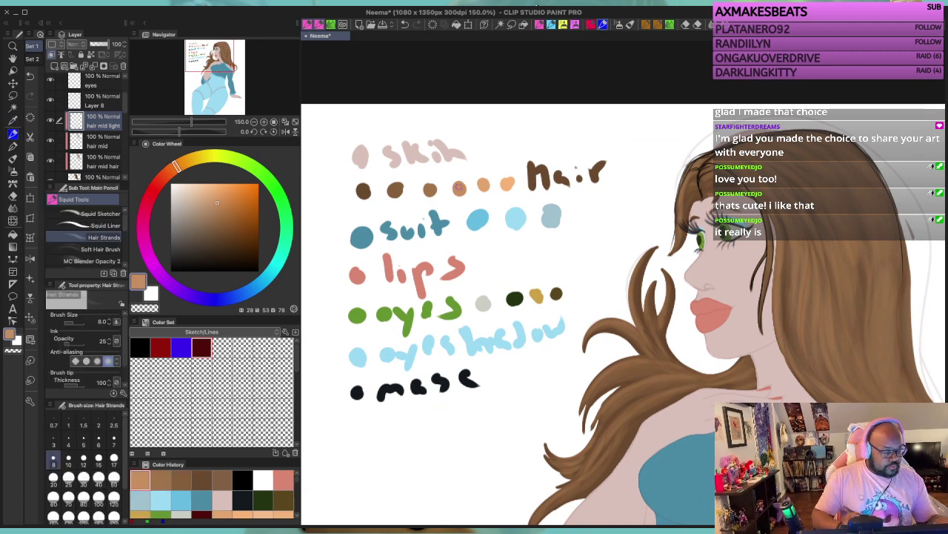
{"action": "left_click_drag", "start_coordinate": [643, 260], "coordinate": [391, 244]}
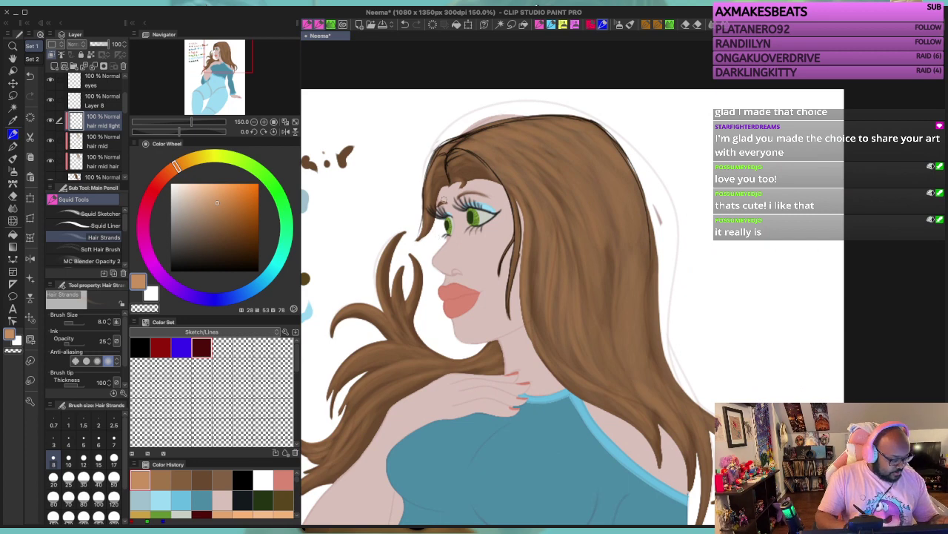
{"action": "key", "text": "bracketleft"}
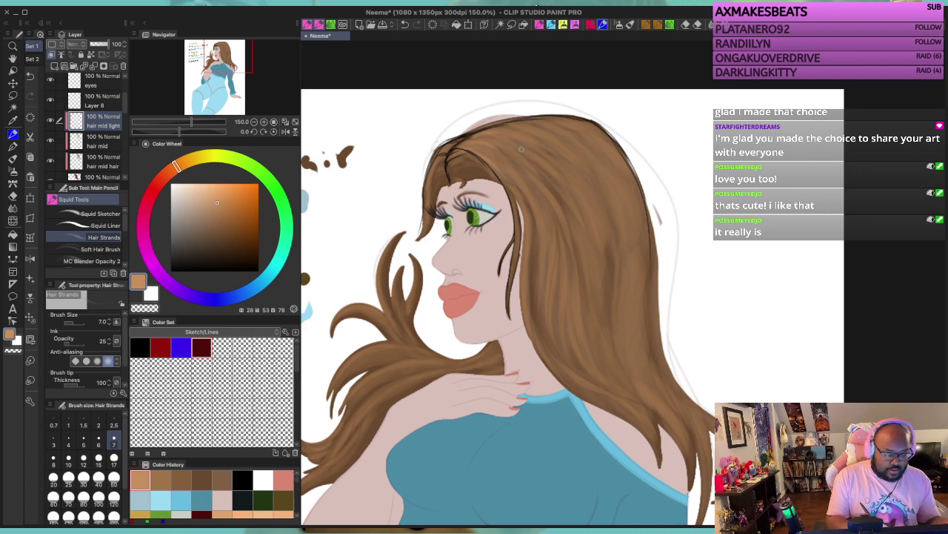
Step: Lower the opacity of Layer 8 to 18% and make hair mid light the active layer
{"action": "left_click", "coordinate": [97, 101]}
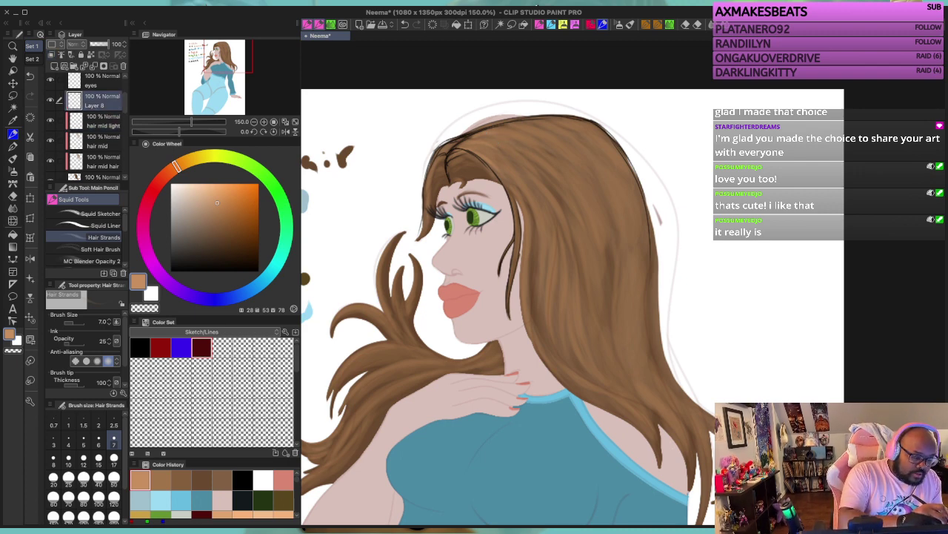
{"action": "left_click", "coordinate": [100, 44]}
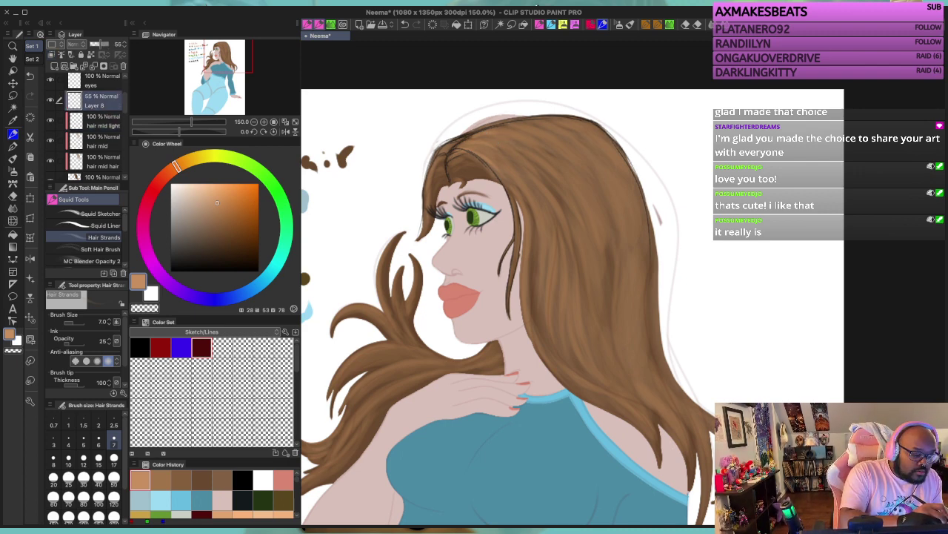
{"action": "left_click_drag", "start_coordinate": [100, 45], "coordinate": [93, 44]}
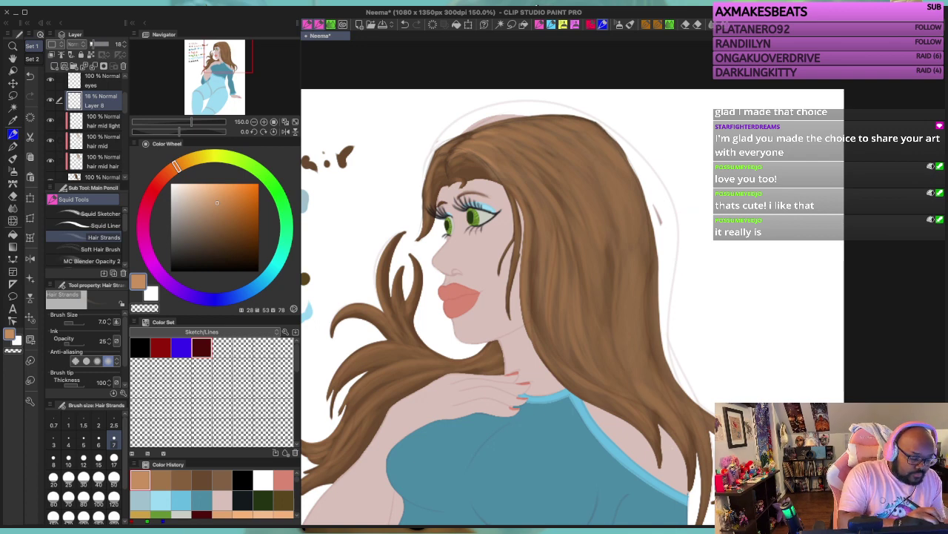
{"action": "left_click", "coordinate": [97, 121]}
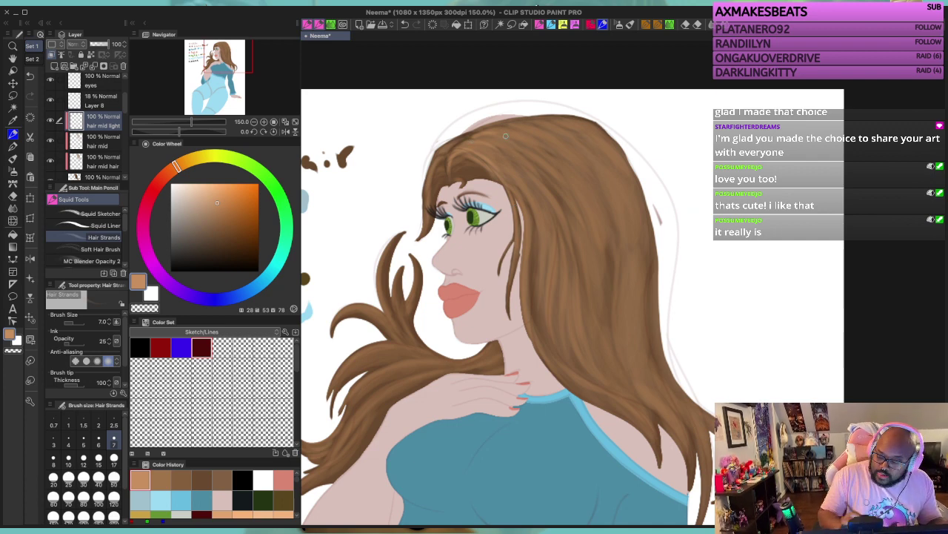
Step: Paint lighter brown strands over the crown and upper side of the main hair with Hair Strands at sizes from 10 down to 5
{"action": "key", "text": "minus"}
{"action": "key", "text": "minus"}
{"action": "key", "text": "minus"}
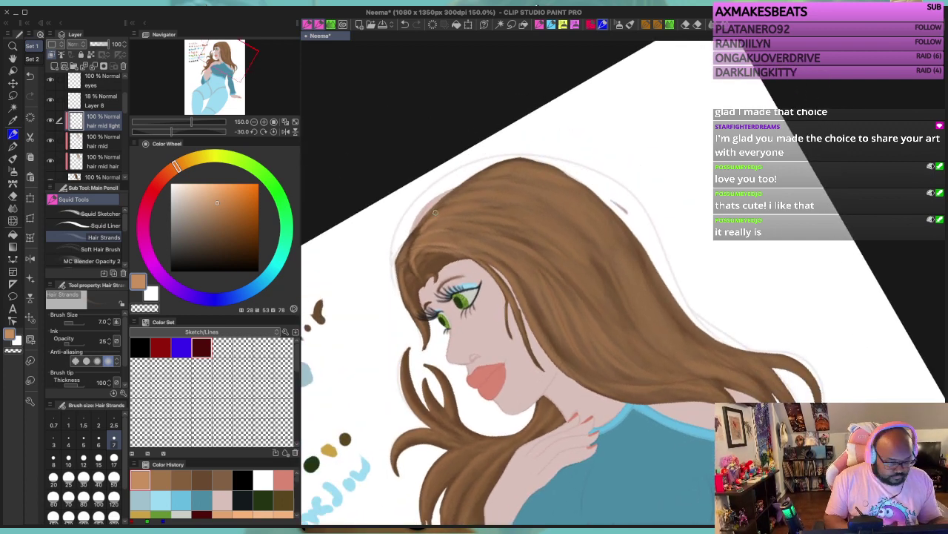
{"action": "left_click_drag", "start_coordinate": [515, 260], "coordinate": [477, 221]}
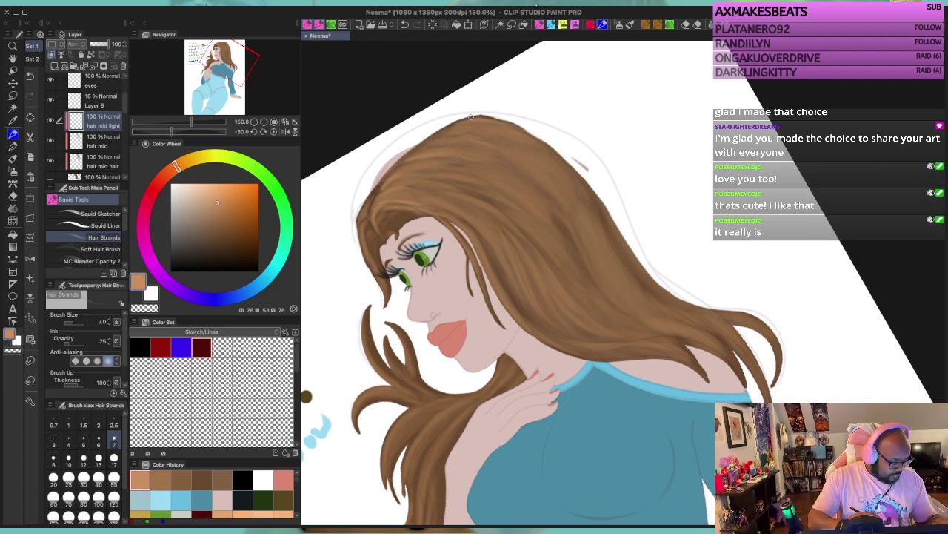
{"action": "key", "text": "bracketright"}
{"action": "key", "text": "bracketright"}
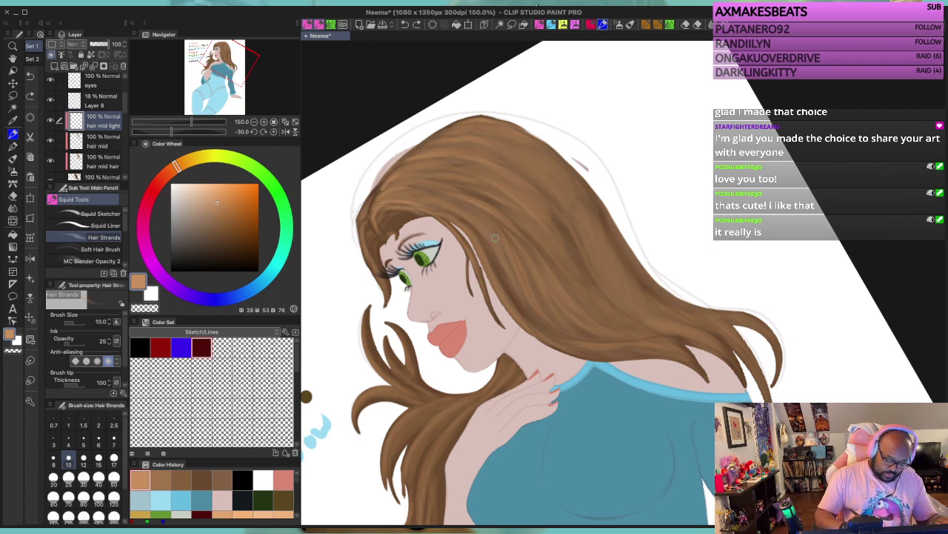
{"action": "key", "text": "bracketleft"}
{"action": "key", "text": "bracketleft"}
{"action": "key", "text": "bracketleft"}
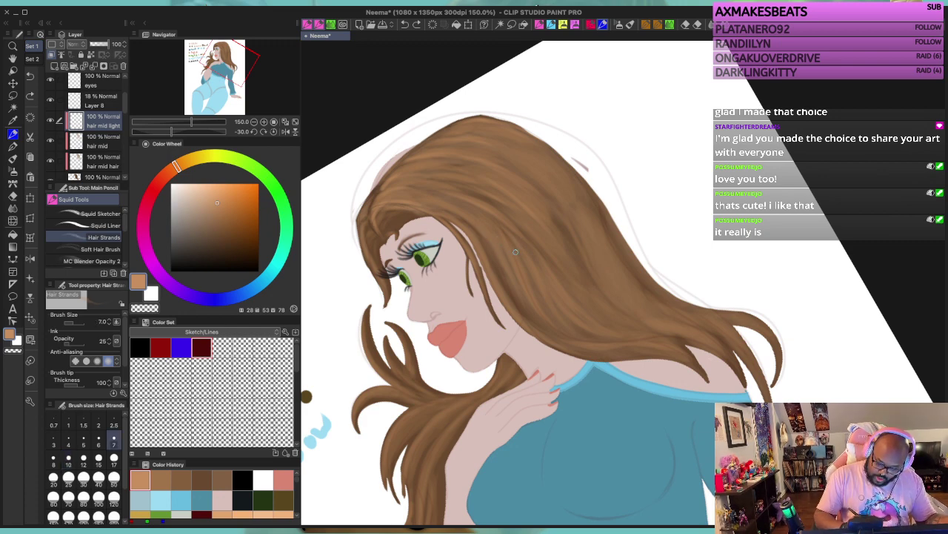
{"action": "left_click_drag", "start_coordinate": [493, 216], "coordinate": [492, 212]}
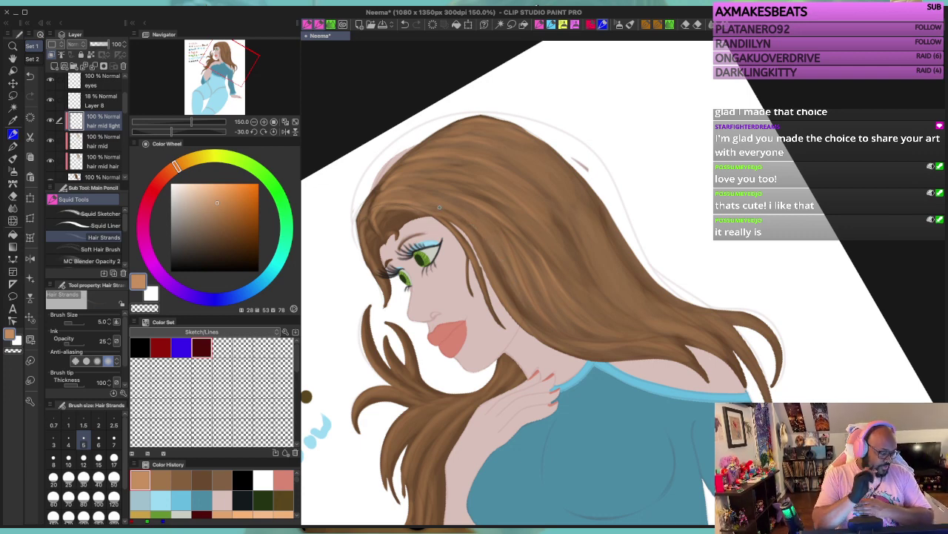
{"action": "left_click_drag", "start_coordinate": [598, 272], "coordinate": [550, 237]}
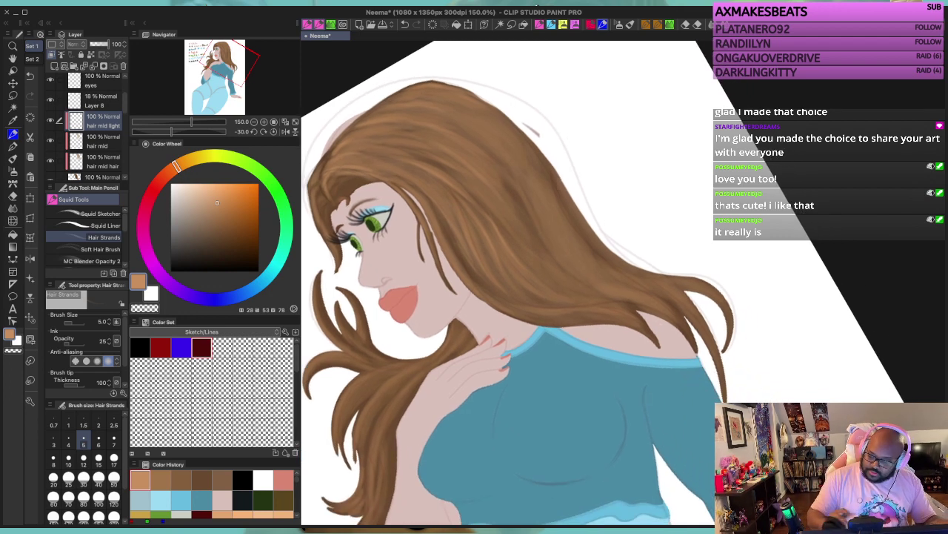
Step: Paint lighter brown strands down the back and lower lengths of the main hair with Hair Strands at sizes 4 to 6
{"action": "key", "text": "asciicircum"}
{"action": "key", "text": "asciicircum"}
{"action": "key", "text": "asciicircum"}
{"action": "key", "text": "asciicircum"}
{"action": "key", "text": "asciicircum"}
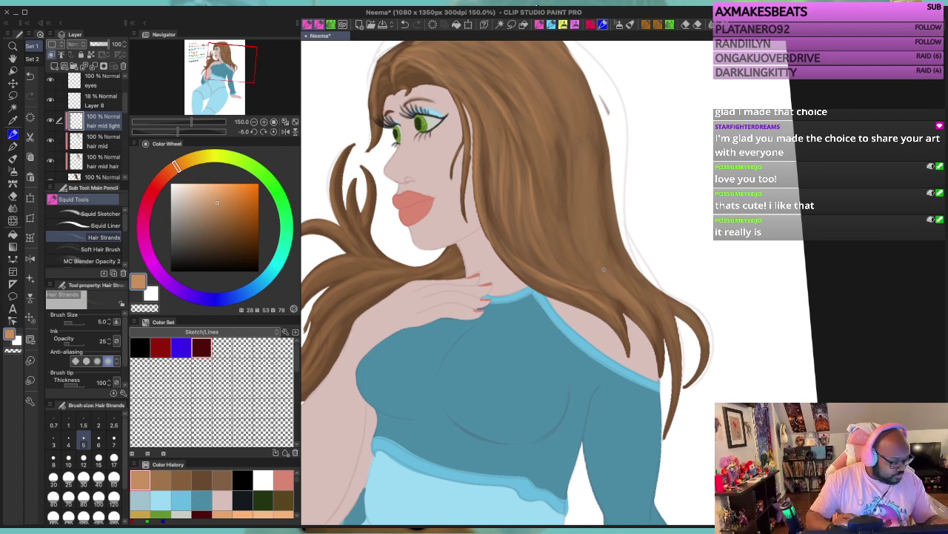
{"action": "key", "text": "bracketleft"}
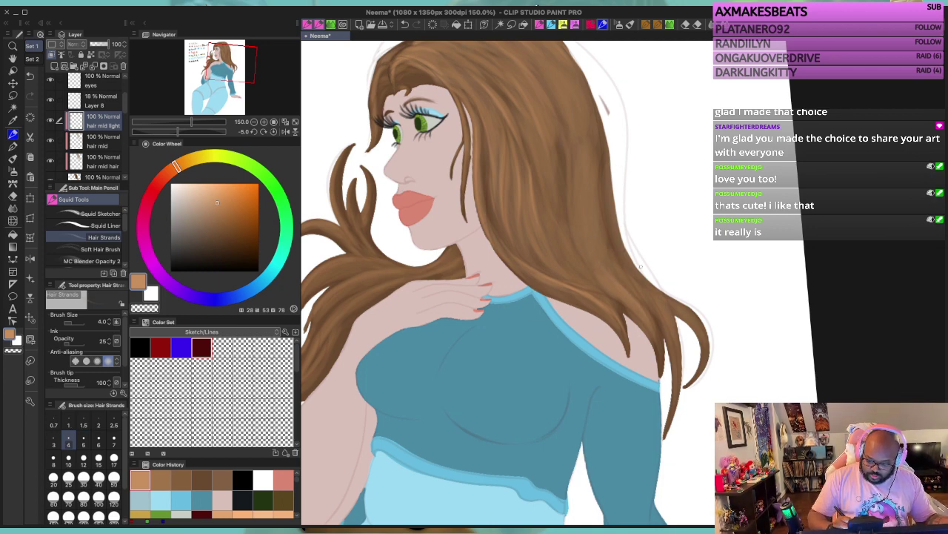
{"action": "key", "text": "bracketright"}
{"action": "key", "text": "bracketright"}
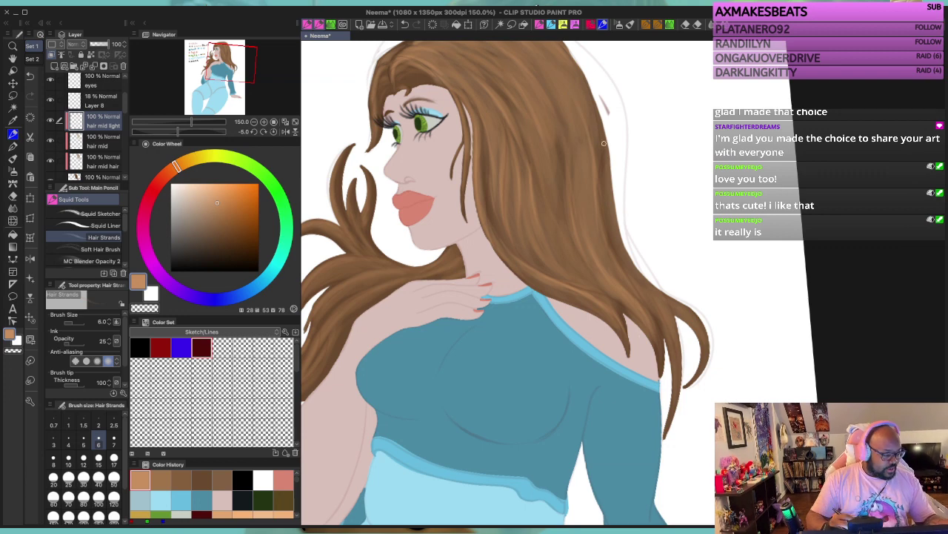
{"action": "left_click_drag", "start_coordinate": [570, 225], "coordinate": [560, 295]}
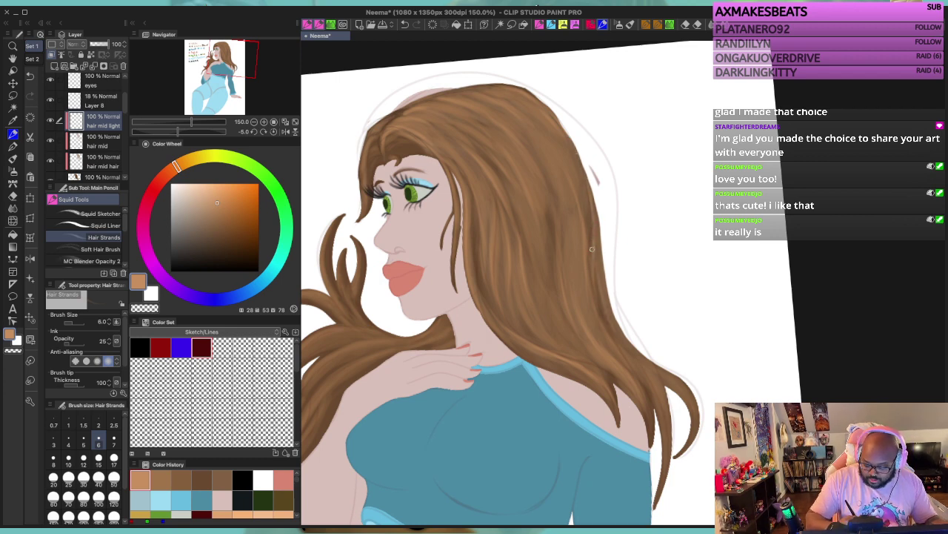
{"action": "left_click_drag", "start_coordinate": [592, 249], "coordinate": [621, 338]}
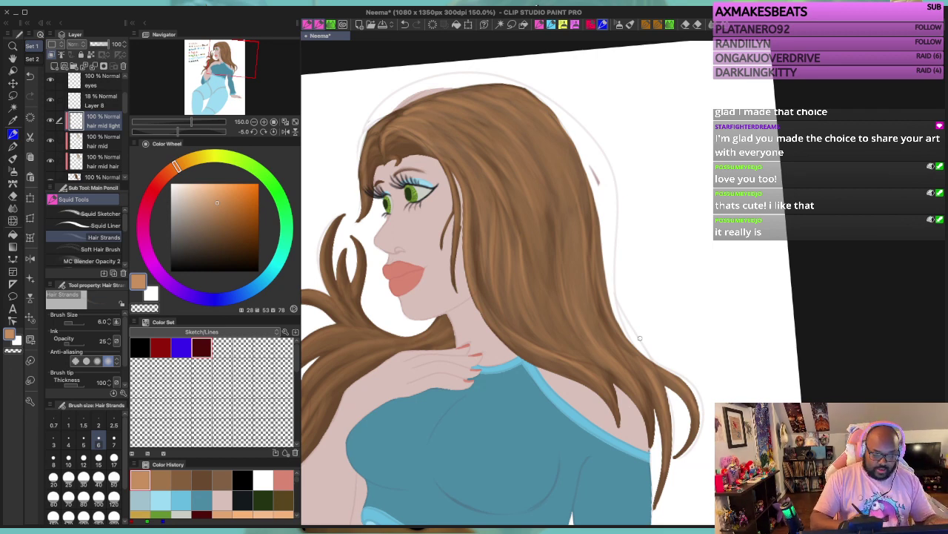
Step: Paint lighter strands over the front hair above the forehead with Hair Strands at size 6, undoing one stroke along the way
{"action": "left_click_drag", "start_coordinate": [375, 140], "coordinate": [522, 211]}
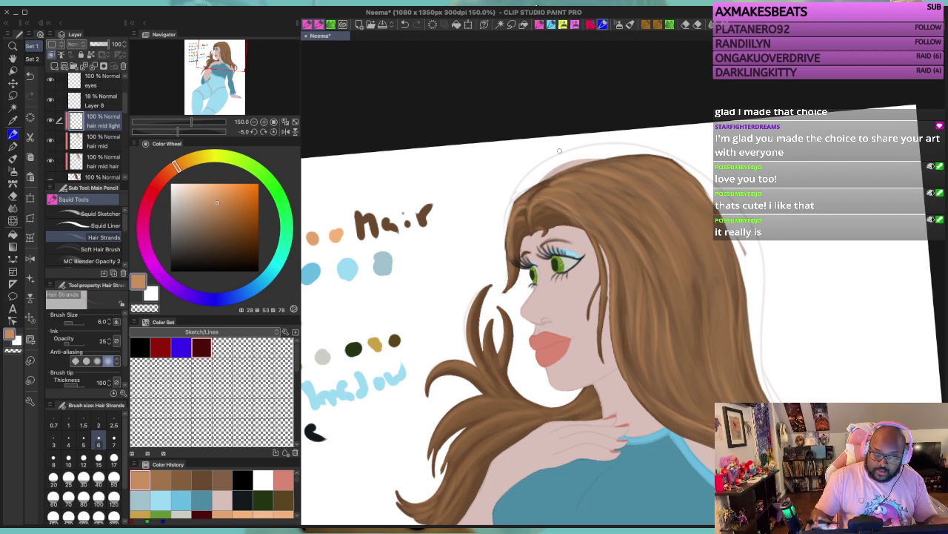
{"action": "key", "text": "super+z"}
{"action": "left_click_drag", "start_coordinate": [531, 197], "coordinate": [527, 194]}
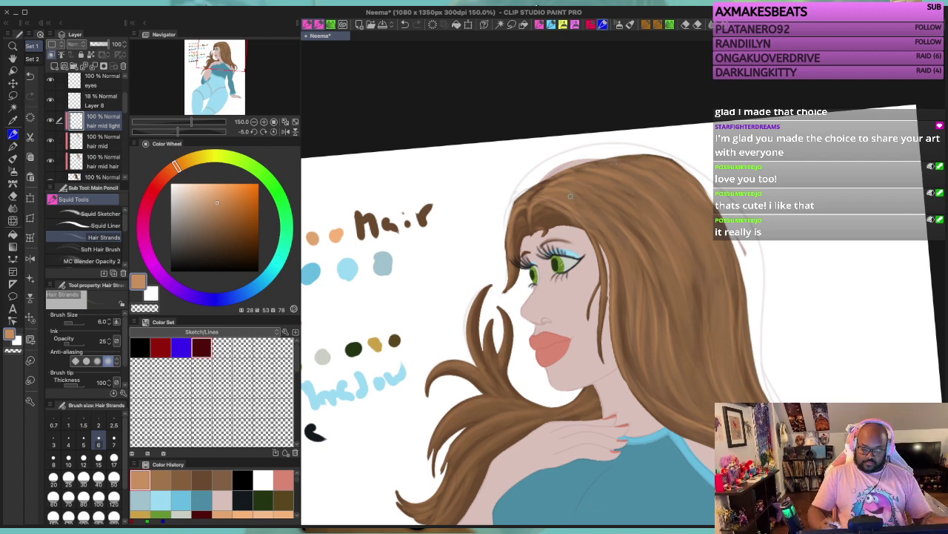
{"action": "left_click_drag", "start_coordinate": [644, 352], "coordinate": [616, 246]}
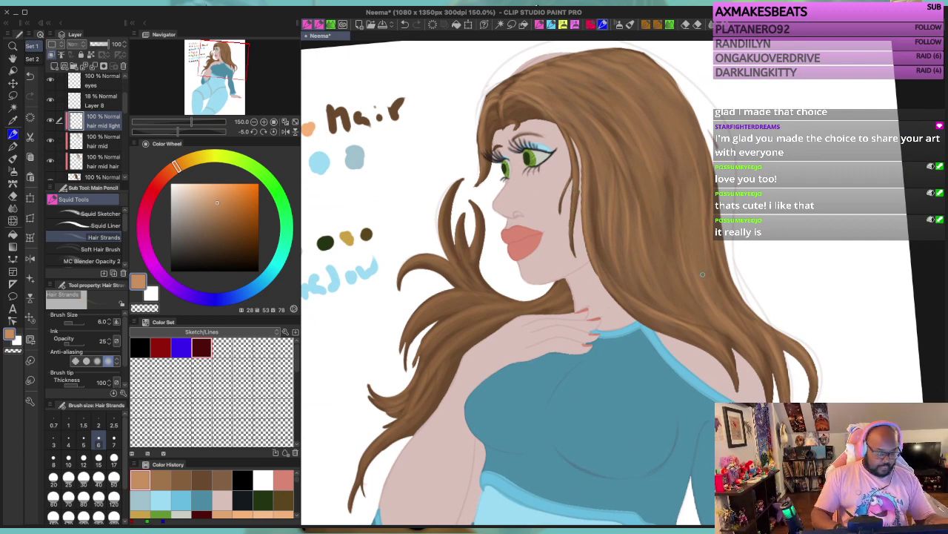
{"action": "left_click_drag", "start_coordinate": [532, 153], "coordinate": [626, 136]}
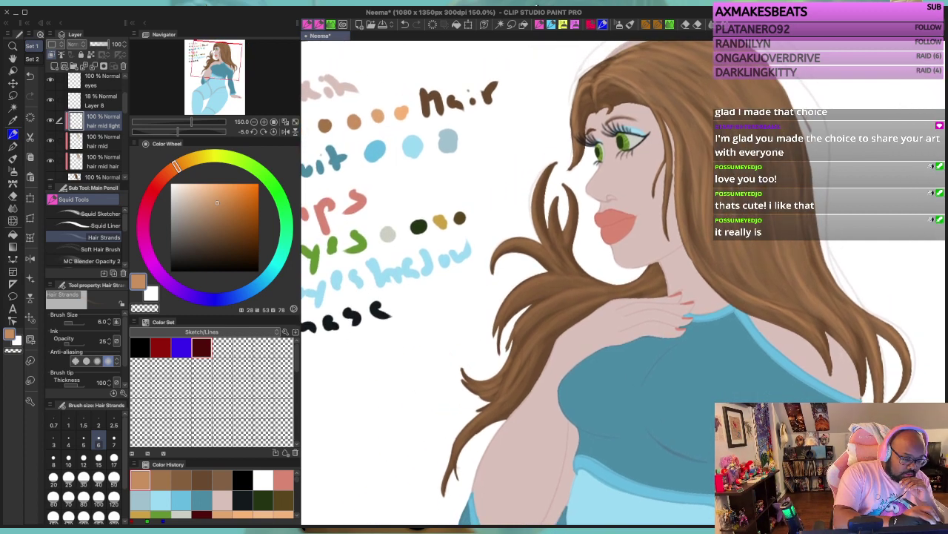
Step: Add a clipped layer named hair under mid light above hair under mid and paint lighter strands over the under hair at size 6
{"action": "scroll", "coordinate": [89, 126], "scroll_direction": "down", "scroll_amount": 5}
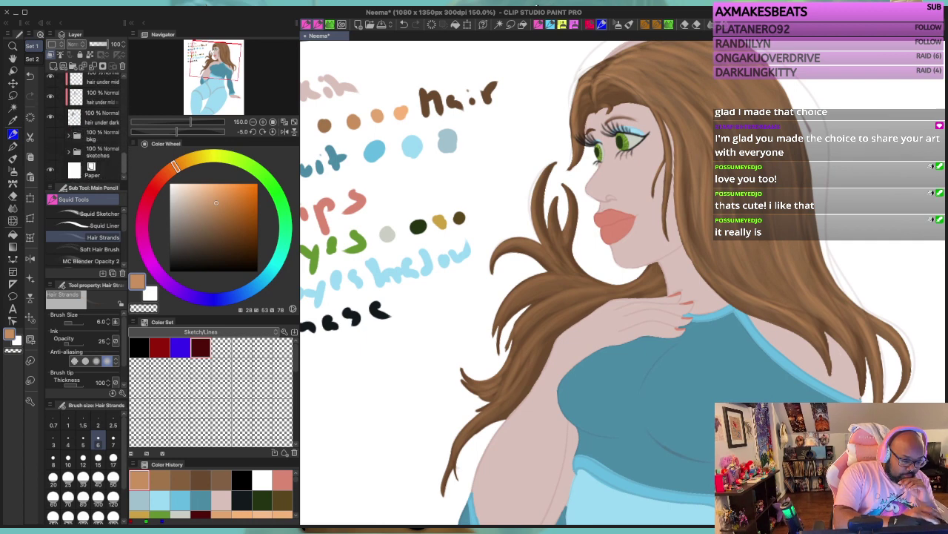
{"action": "scroll", "coordinate": [92, 126], "scroll_direction": "up", "scroll_amount": 4}
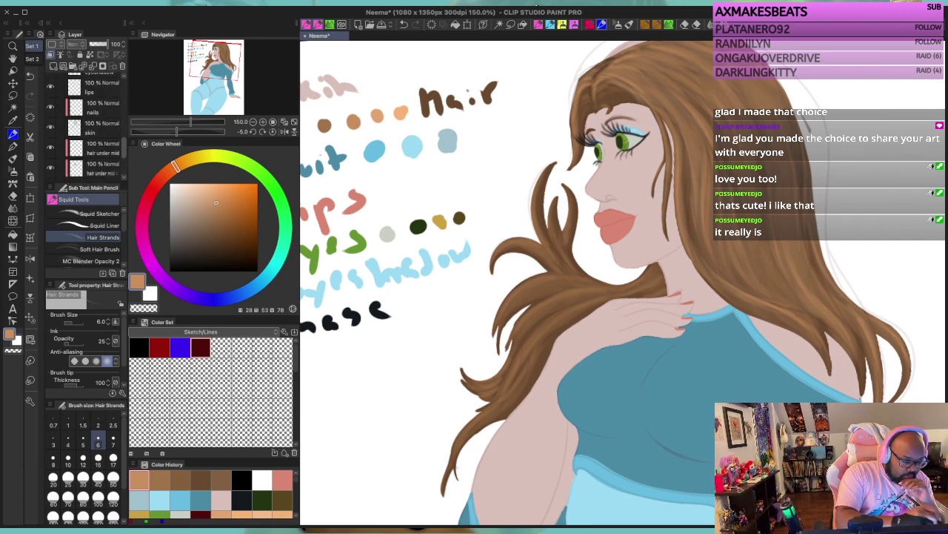
{"action": "left_click", "coordinate": [100, 145]}
{"action": "left_click", "coordinate": [53, 66]}
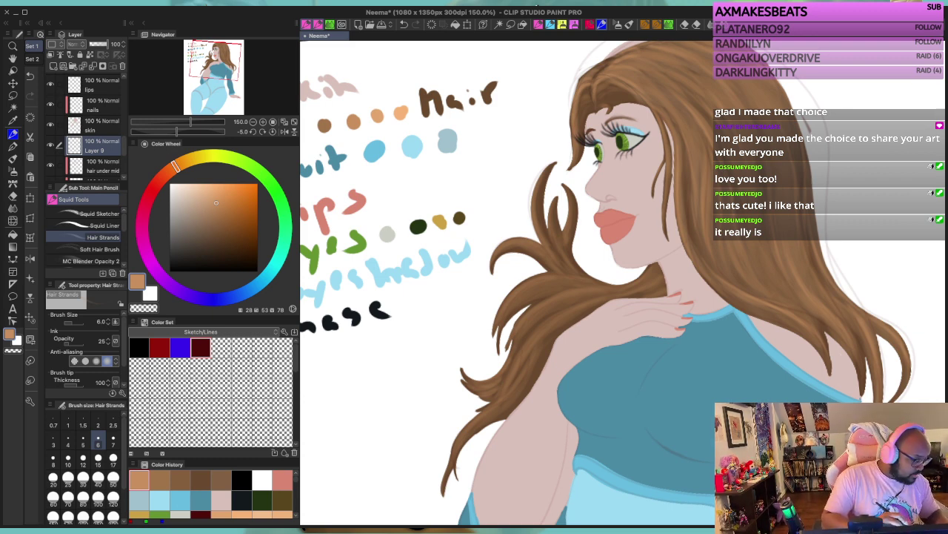
{"action": "key", "text": "Return"}
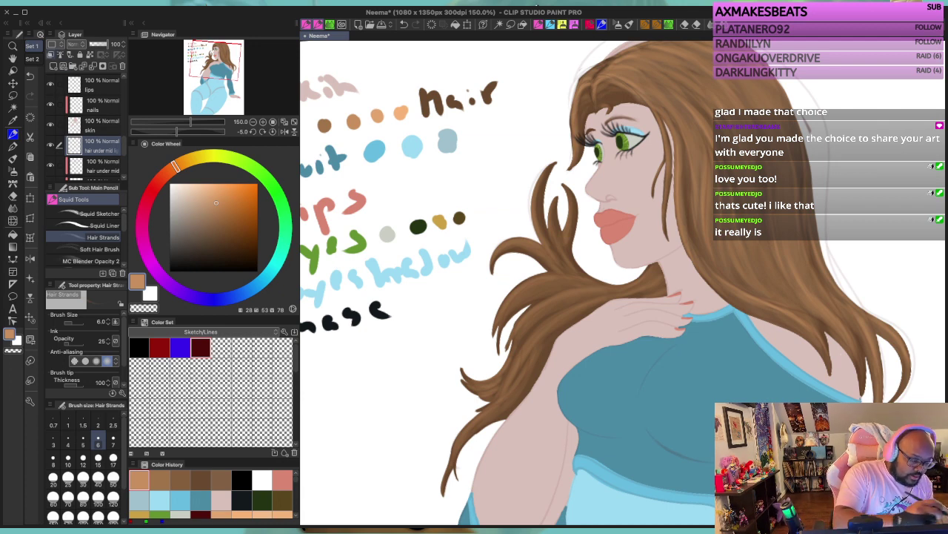
{"action": "left_click", "coordinate": [50, 55]}
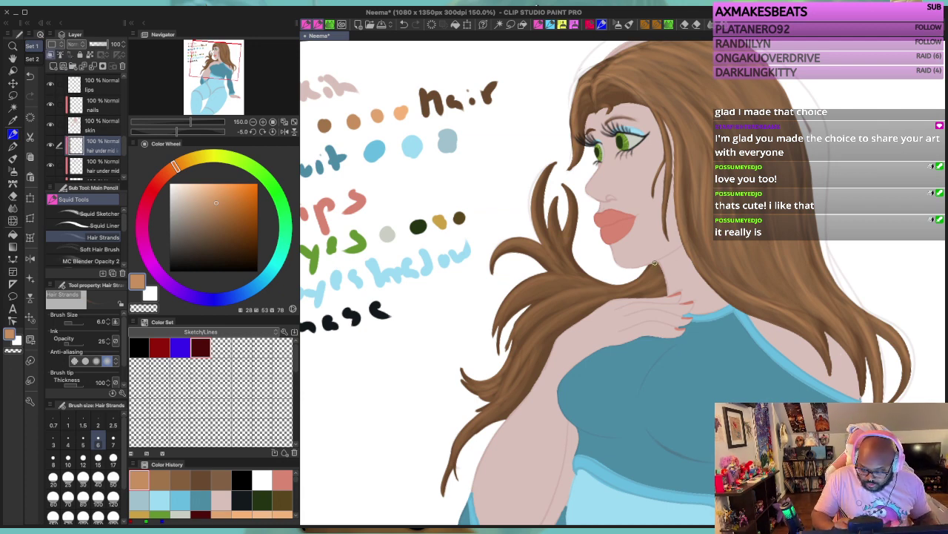
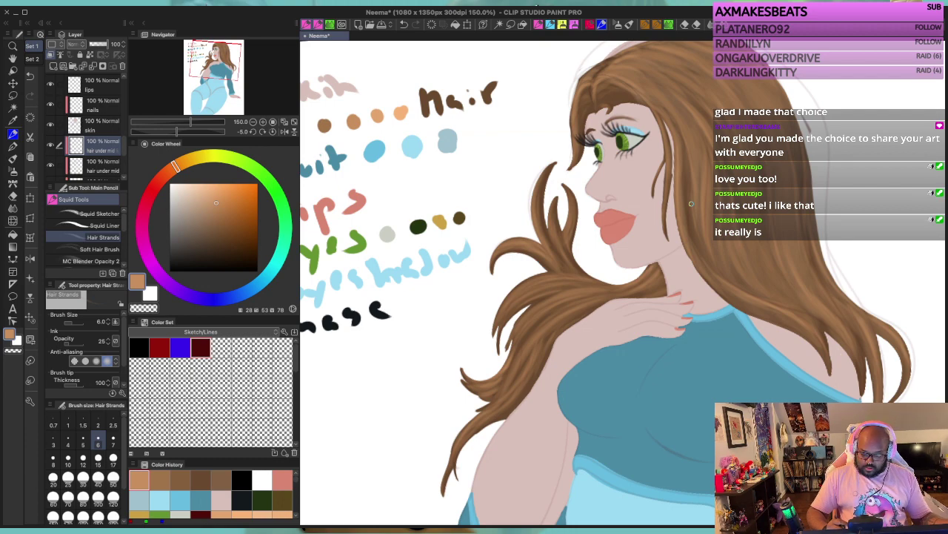
Step: Add a layer named hair light above hair mid light and clip it to the layer below
{"action": "scroll", "coordinate": [691, 204], "scroll_direction": "up", "scroll_amount": 1}
{"action": "scroll", "coordinate": [691, 203], "scroll_direction": "down", "scroll_amount": 3}
{"action": "left_click_drag", "start_coordinate": [692, 203], "coordinate": [581, 232]}
{"action": "key", "text": "^"}
{"action": "key", "text": "^"}
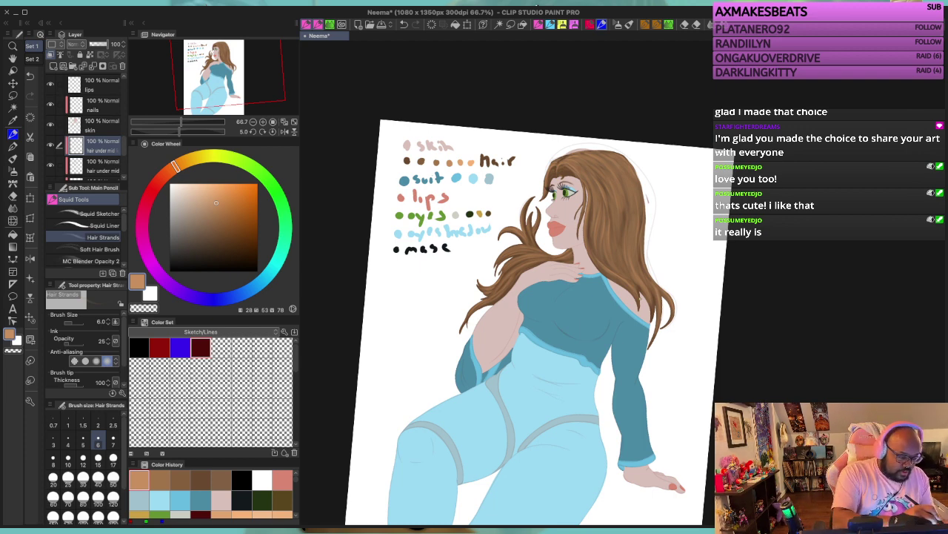
{"action": "left_click_drag", "start_coordinate": [125, 146], "coordinate": [124, 107]}
{"action": "scroll", "coordinate": [85, 126], "scroll_direction": "up", "scroll_amount": 3}
{"action": "left_click", "coordinate": [97, 129]}
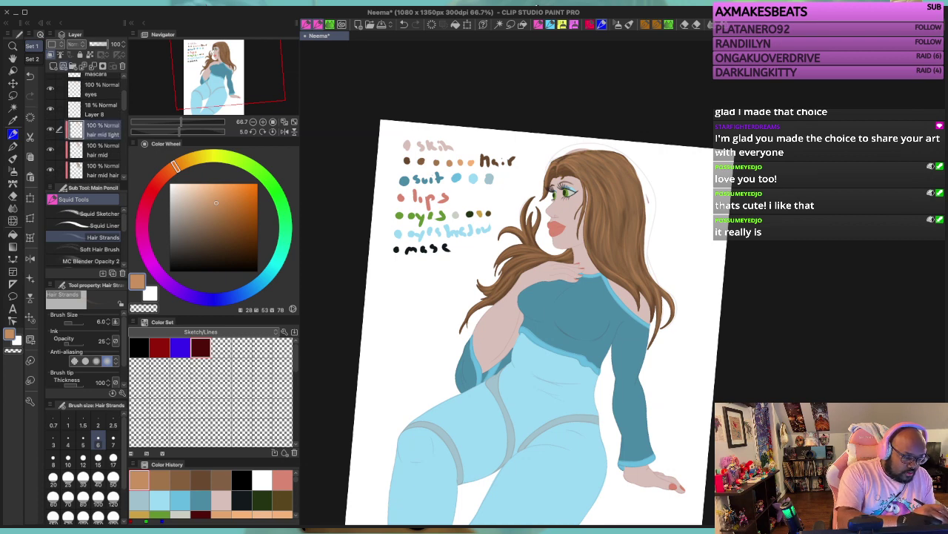
{"action": "left_click", "coordinate": [53, 66]}
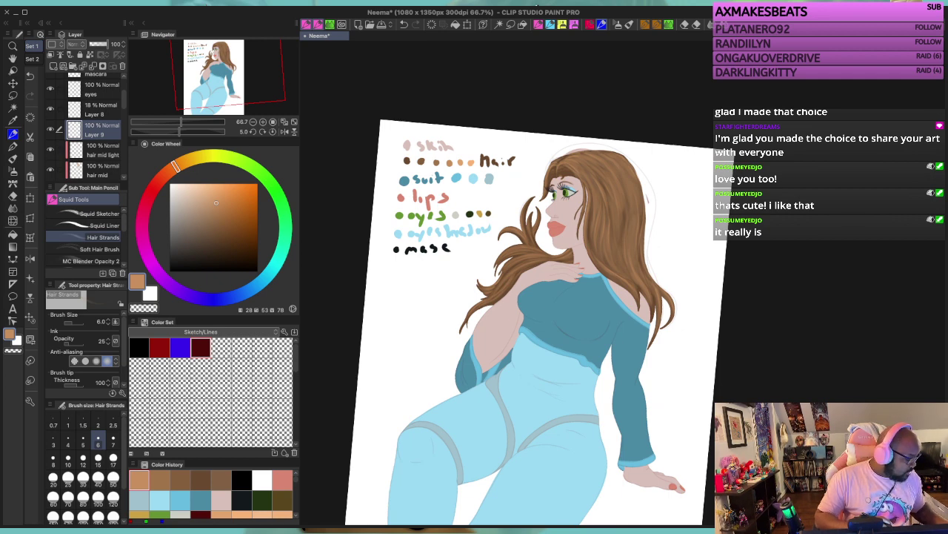
{"action": "type", "text": "hair light"}
{"action": "key", "text": "Return"}
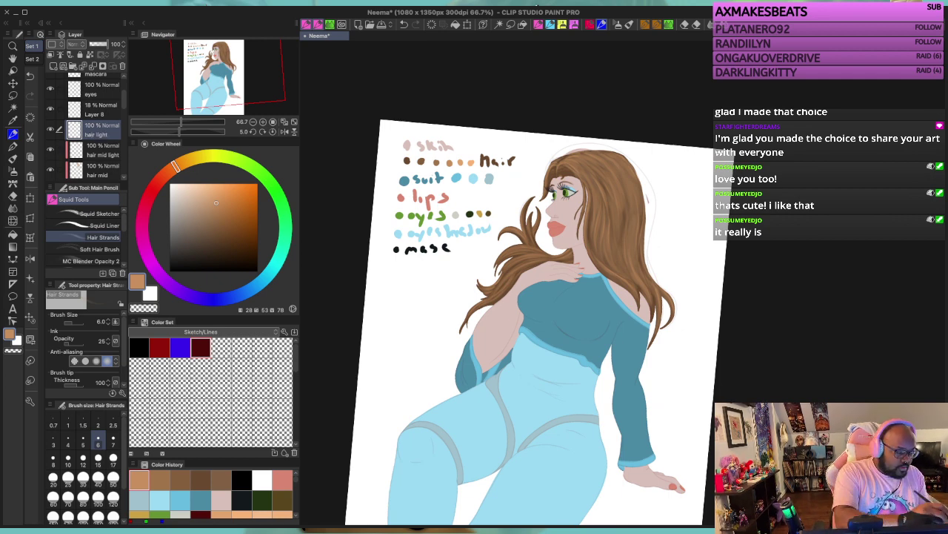
{"action": "left_click", "coordinate": [51, 55]}
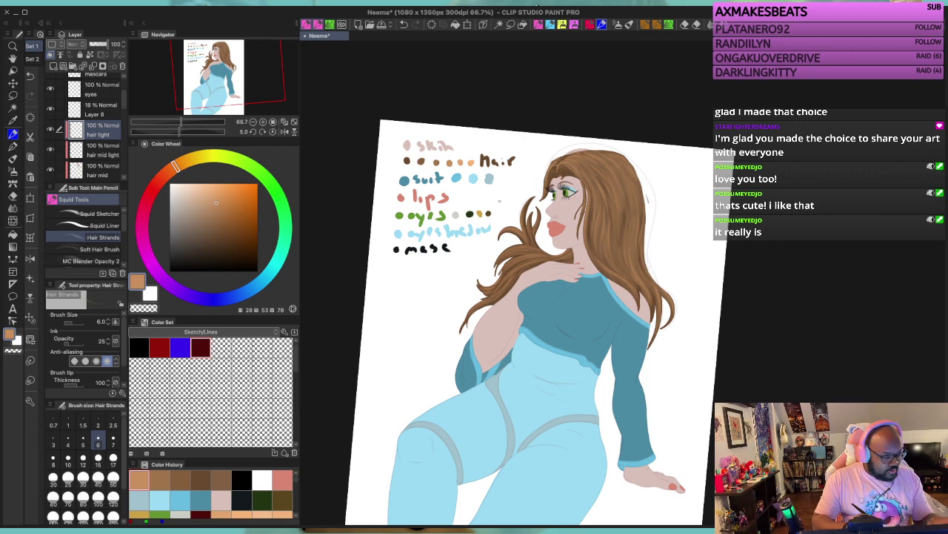
Step: Sample the lightest hair tone (28, 51, 89) from the palette swatches and return to the Hair Strands brush with the head in view
{"action": "key", "text": "i"}
{"action": "left_click", "coordinate": [471, 162]}
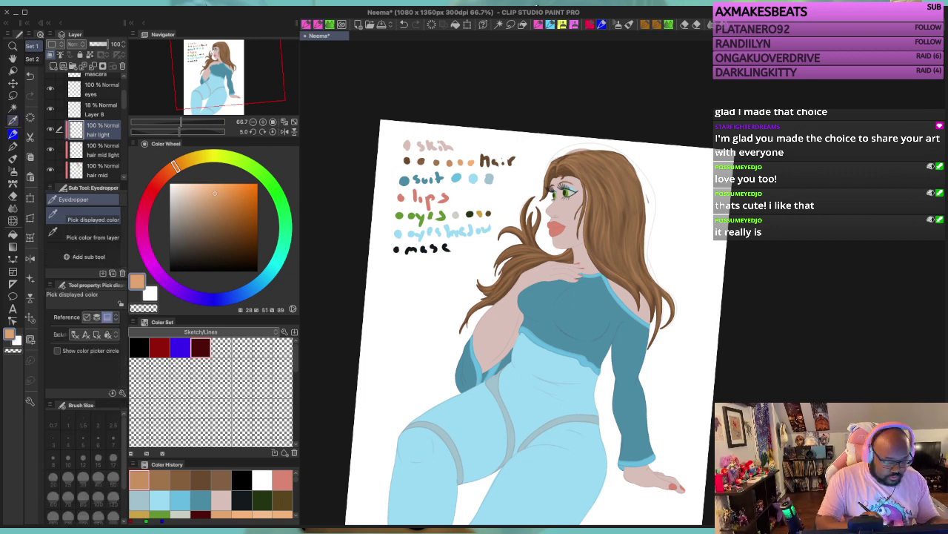
{"action": "key", "text": "p"}
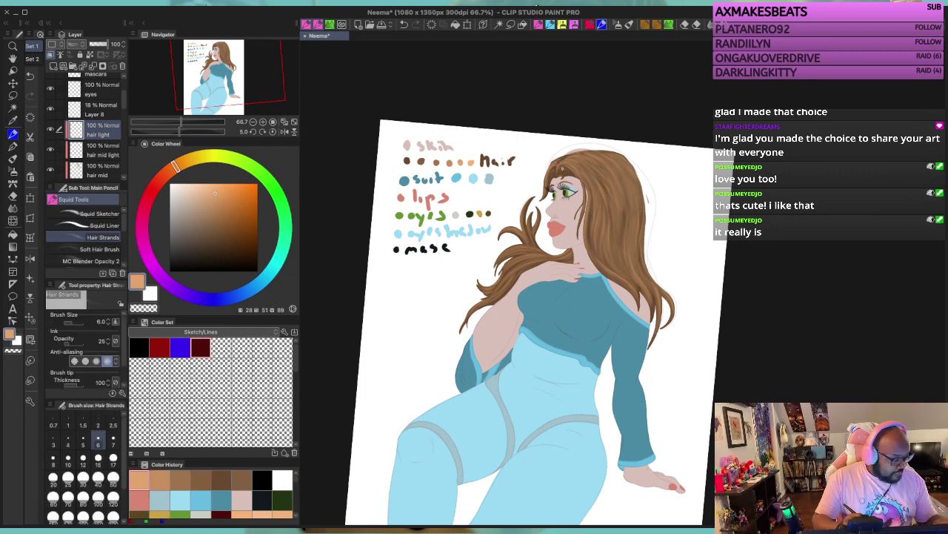
{"action": "scroll", "coordinate": [540, 208], "scroll_direction": "up", "scroll_amount": 1}
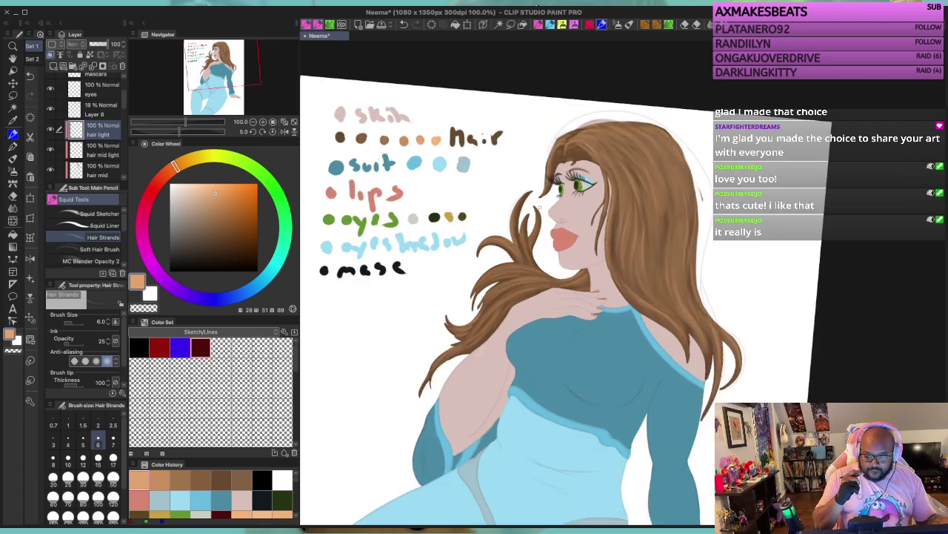
{"action": "scroll", "coordinate": [539, 208], "scroll_direction": "up", "scroll_amount": 1}
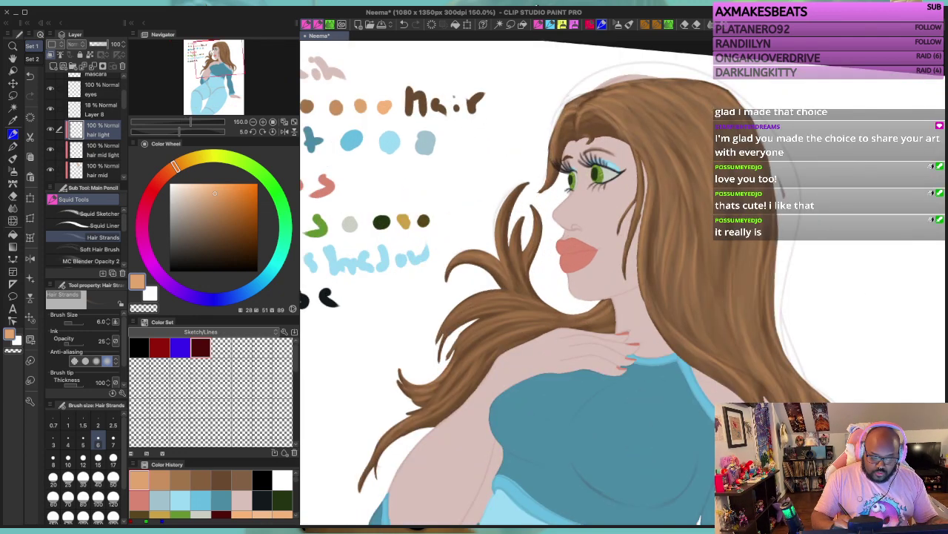
{"action": "left_click_drag", "start_coordinate": [667, 189], "coordinate": [593, 234]}
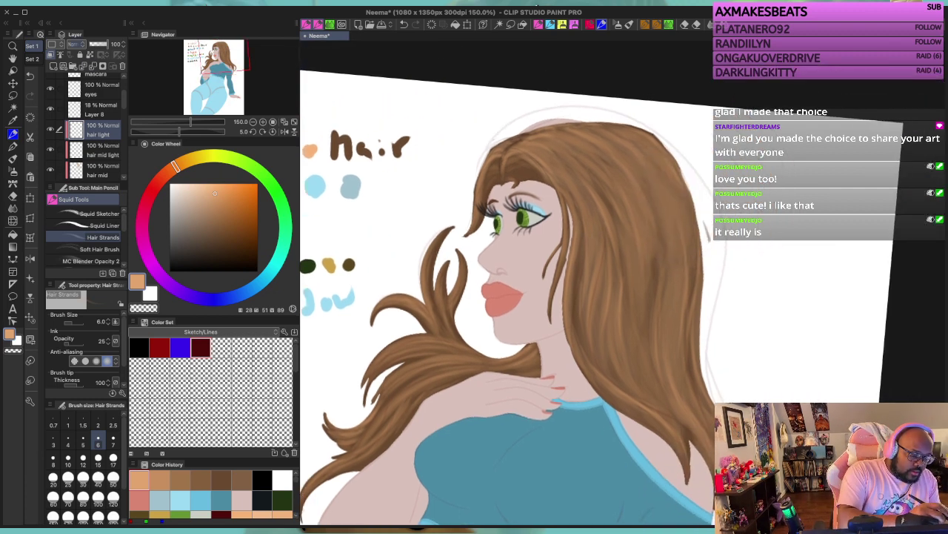
Step: Try the Add blending mode on the hair light layer, save the drawing, and return the layer to Normal
{"action": "left_click", "coordinate": [76, 45]}
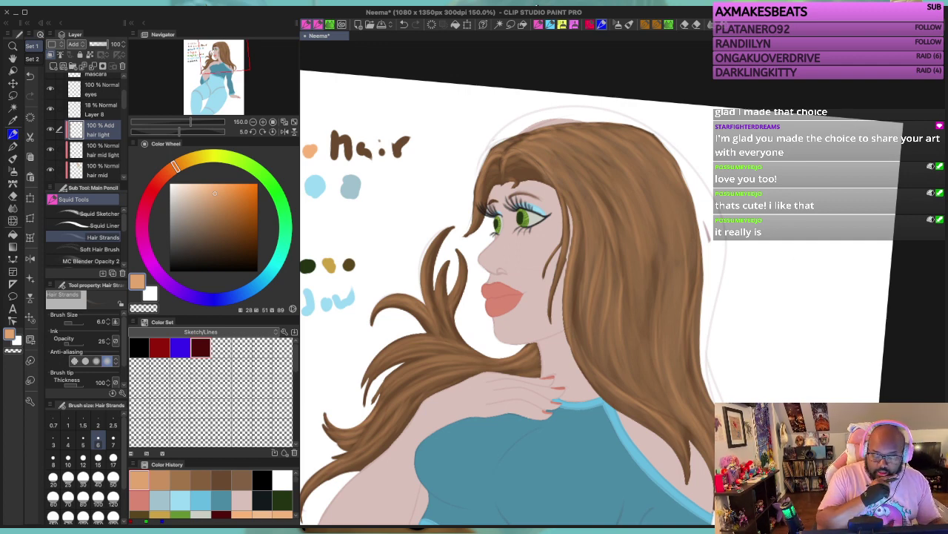
{"action": "key", "text": "ctrl+s"}
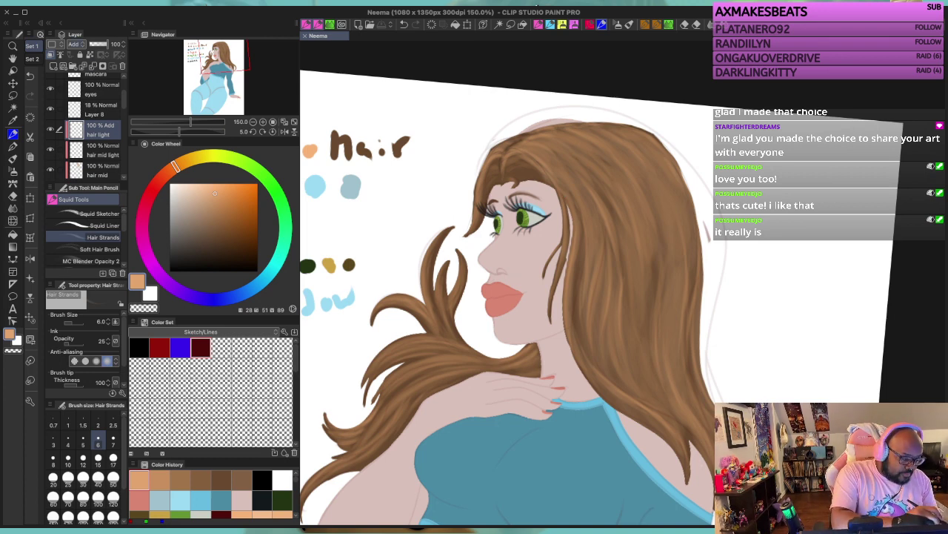
{"action": "left_click", "coordinate": [89, 54]}
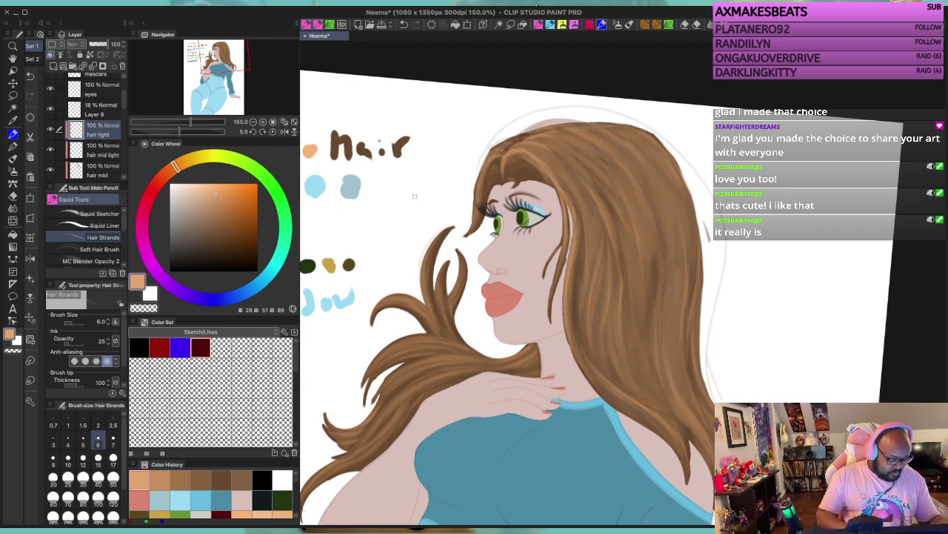
Step: Paint light strands down the main hair beside the face and across its middle on hair light at brush size 7
{"action": "key", "text": "bracketleft"}
{"action": "key", "text": "bracketright"}
{"action": "key", "text": "bracketright"}
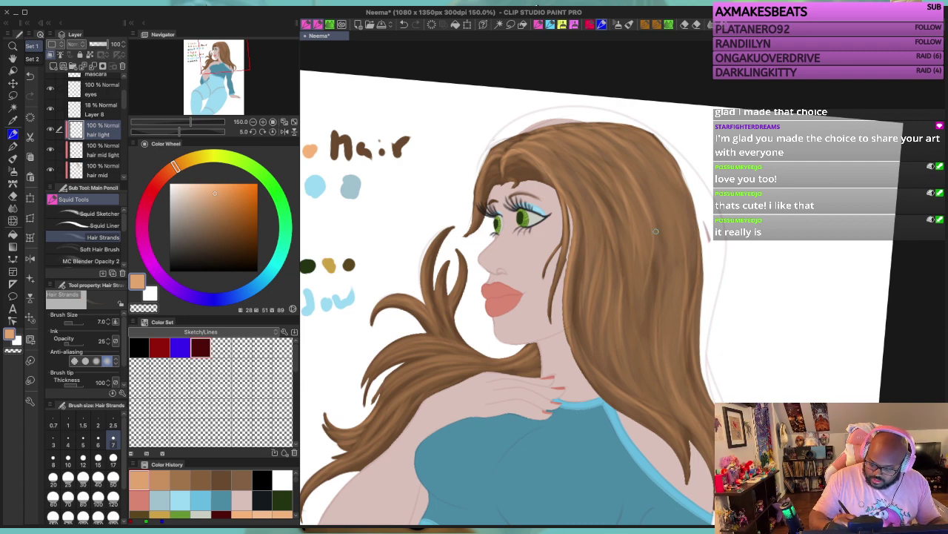
{"action": "left_click_drag", "start_coordinate": [657, 250], "coordinate": [659, 315]}
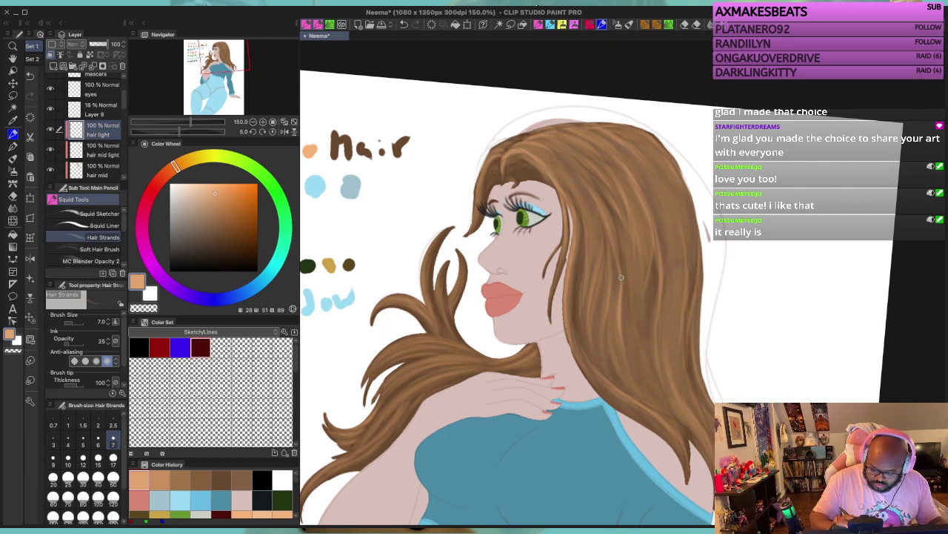
{"action": "left_click_drag", "start_coordinate": [615, 258], "coordinate": [606, 325]}
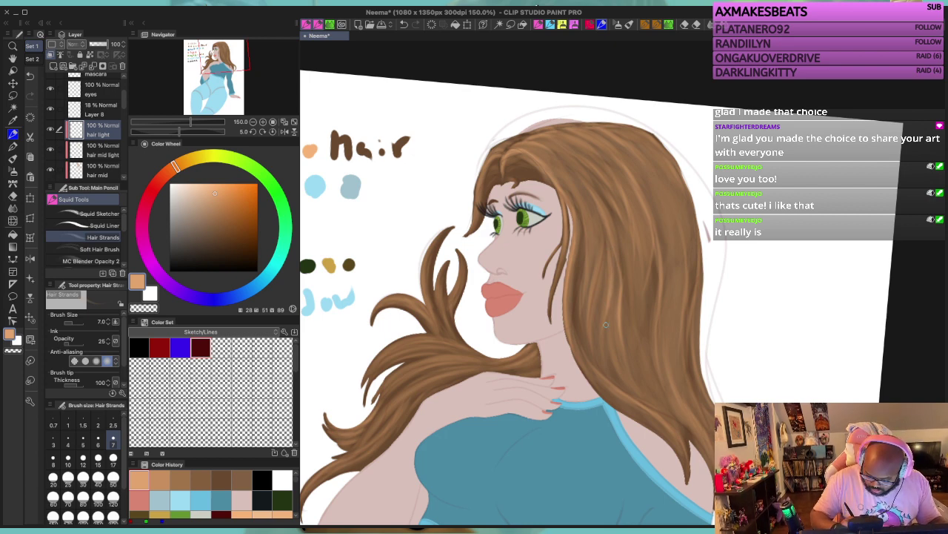
{"action": "left_click_drag", "start_coordinate": [606, 243], "coordinate": [599, 278]}
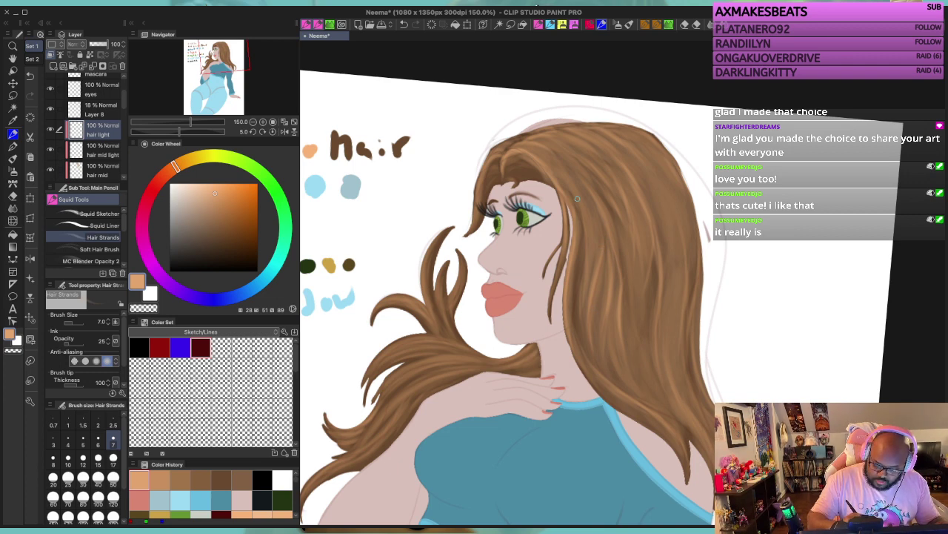
{"action": "left_click_drag", "start_coordinate": [583, 231], "coordinate": [583, 318]}
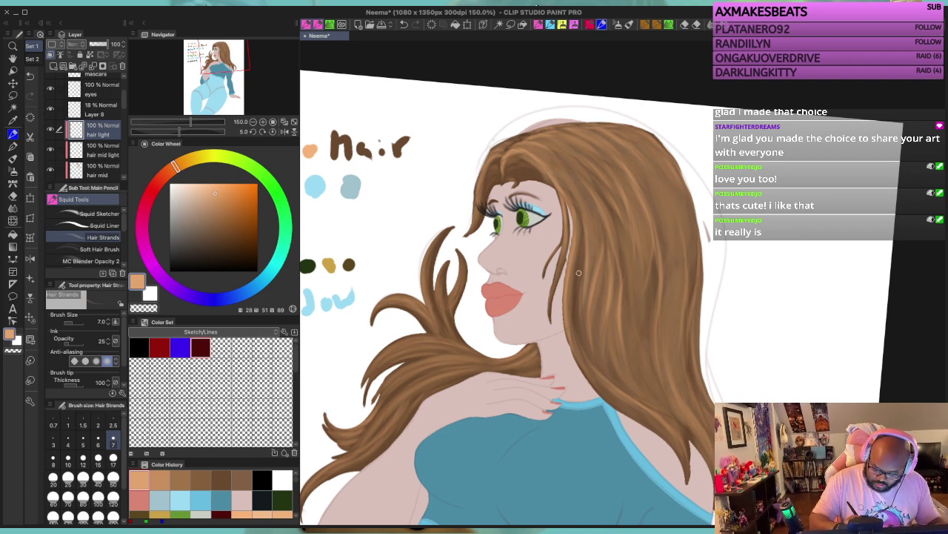
{"action": "left_click_drag", "start_coordinate": [581, 269], "coordinate": [590, 345]}
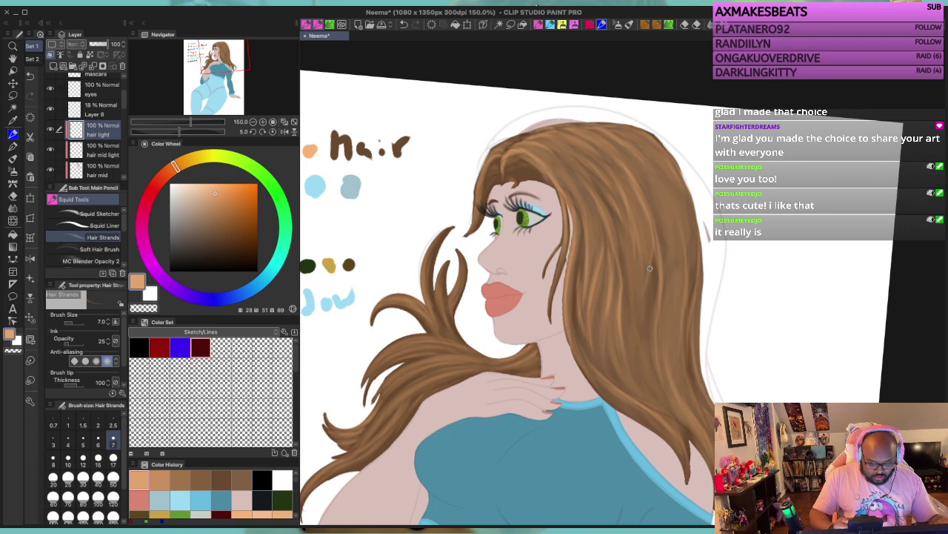
Step: Paint broader light strands at brush size 8 down the middle of the main hair and onto the curled end below the shoulder
{"action": "key", "text": "bracketright"}
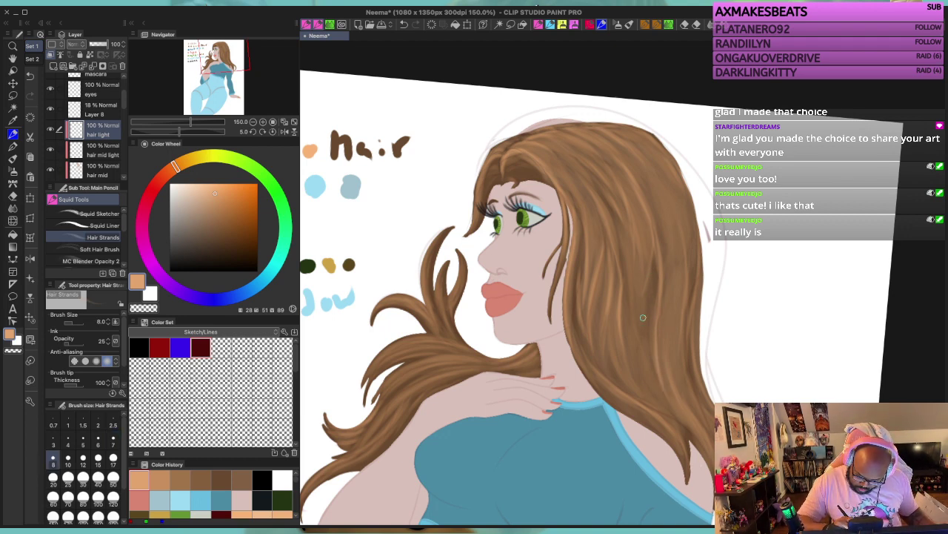
{"action": "left_click_drag", "start_coordinate": [629, 241], "coordinate": [650, 369]}
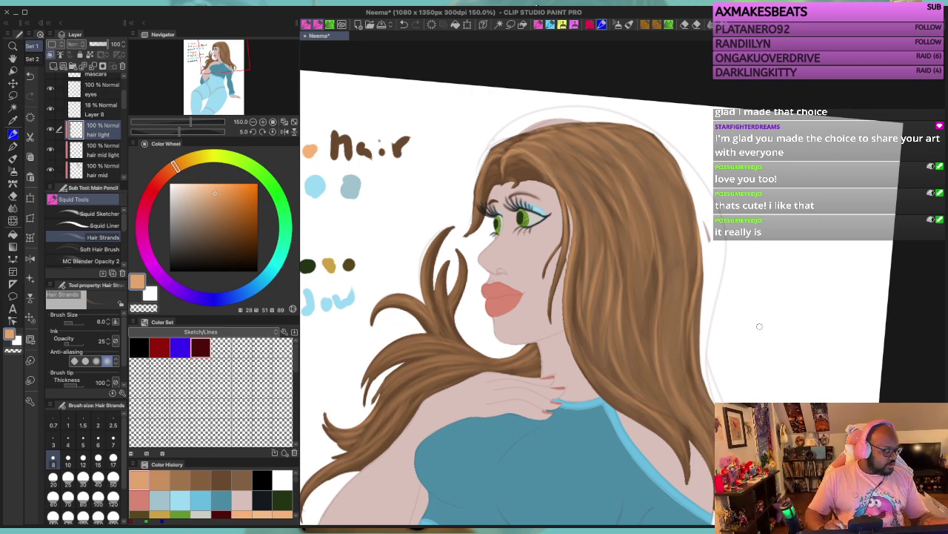
{"action": "left_click_drag", "start_coordinate": [758, 436], "coordinate": [690, 305]}
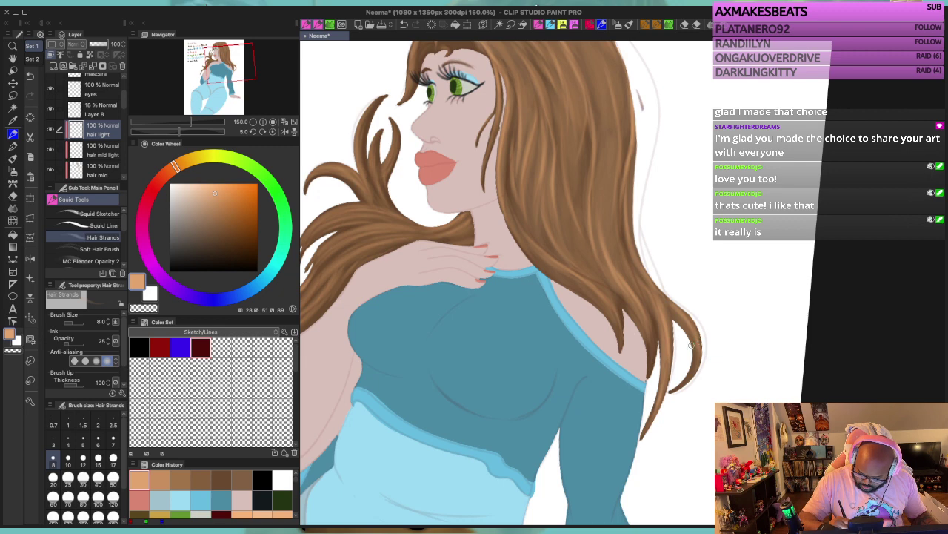
{"action": "left_click_drag", "start_coordinate": [699, 346], "coordinate": [689, 379]}
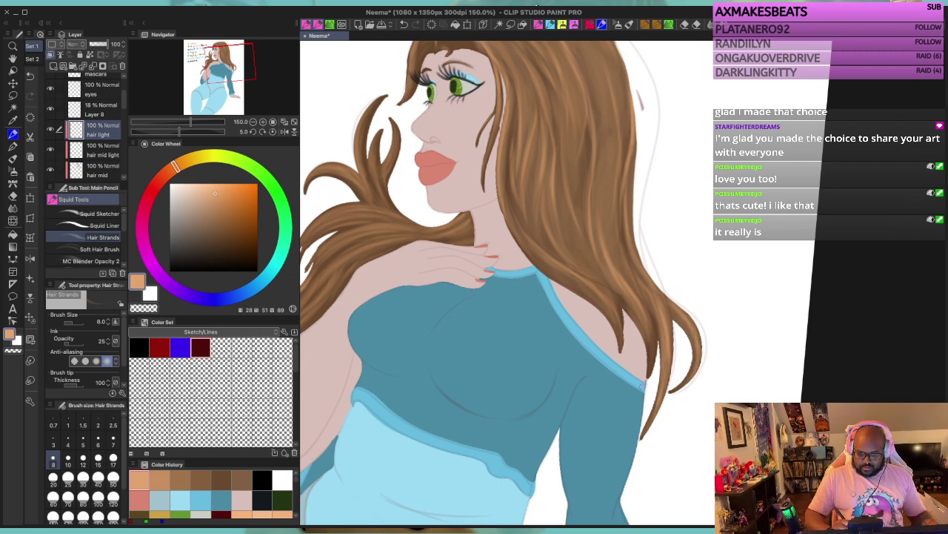
{"action": "left_click_drag", "start_coordinate": [622, 246], "coordinate": [627, 253]}
{"action": "left_click_drag", "start_coordinate": [505, 119], "coordinate": [646, 185]}
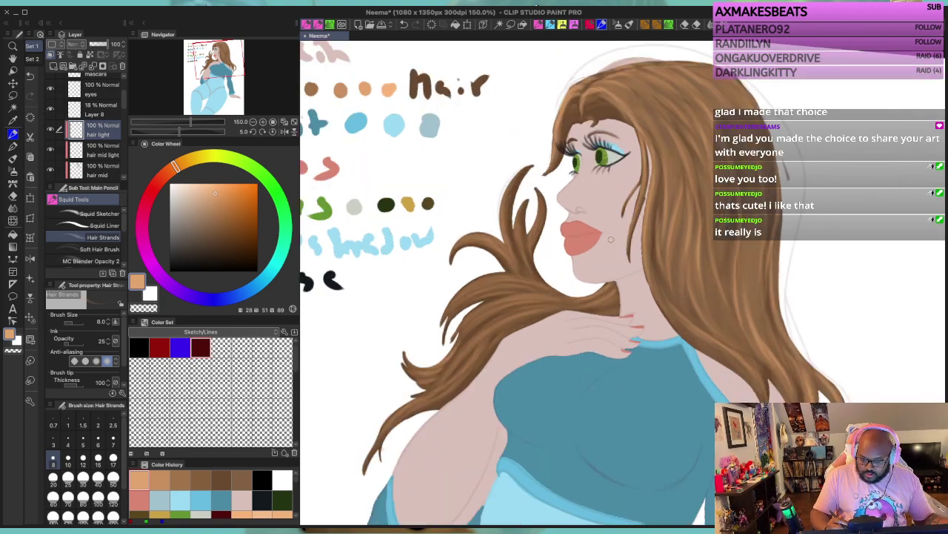
Step: View the whole figure with the bkg folder shown to check the hair against the background, and hide the folder again
{"action": "key", "text": "super+minus"}
{"action": "key", "text": "super+minus"}
{"action": "key", "text": "minus"}
{"action": "key", "text": "minus"}
{"action": "key", "text": "asciicircum"}
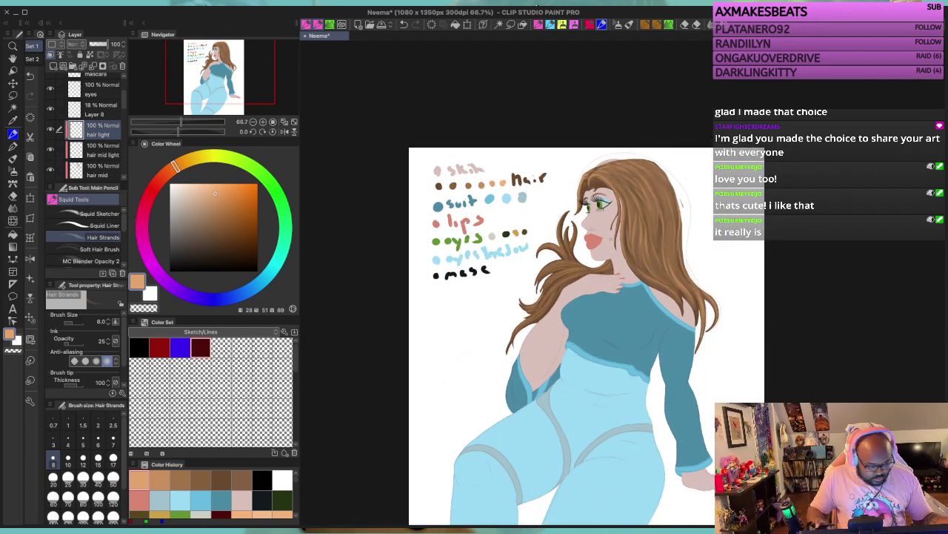
{"action": "left_click_drag", "start_coordinate": [786, 191], "coordinate": [755, 103]}
{"action": "scroll", "coordinate": [85, 126], "scroll_direction": "down", "scroll_amount": 10}
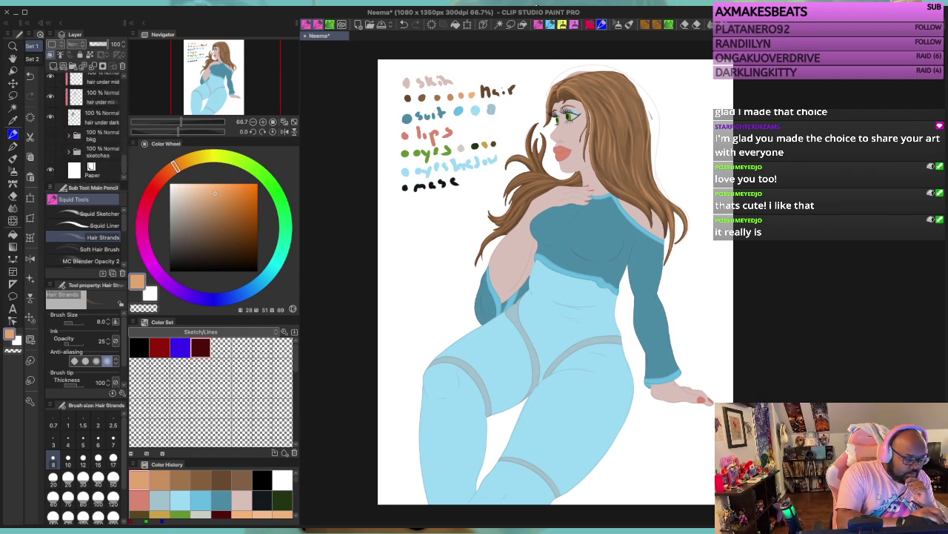
{"action": "left_click", "coordinate": [50, 134]}
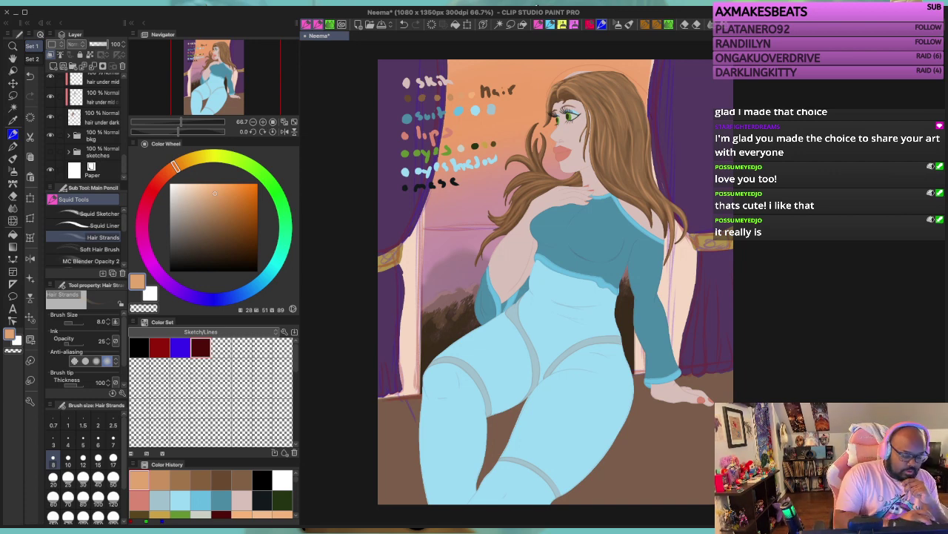
{"action": "left_click", "coordinate": [51, 134]}
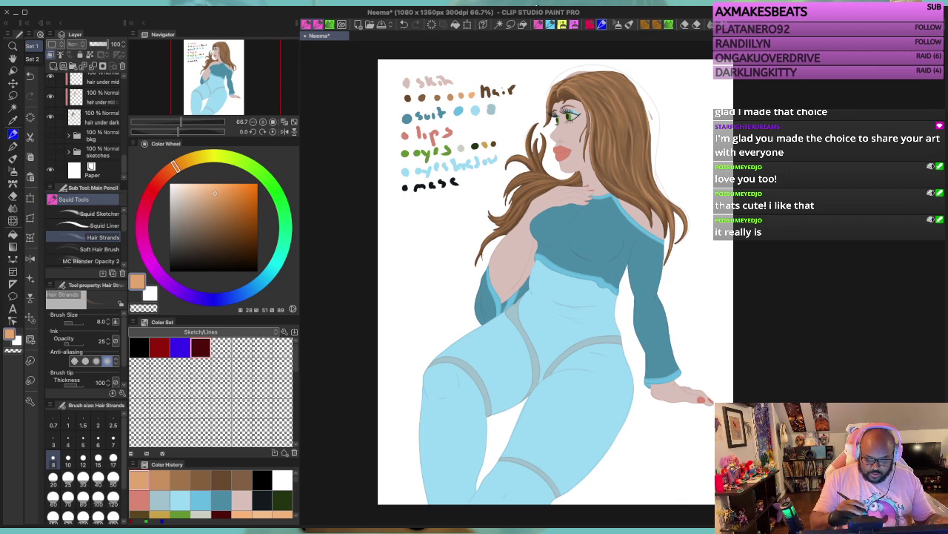
Step: Set the Hair Strands brush to size 6 and add a clipped layer named hair under light above hair under mid light
{"action": "key", "text": "super+plus"}
{"action": "key", "text": "super+plus"}
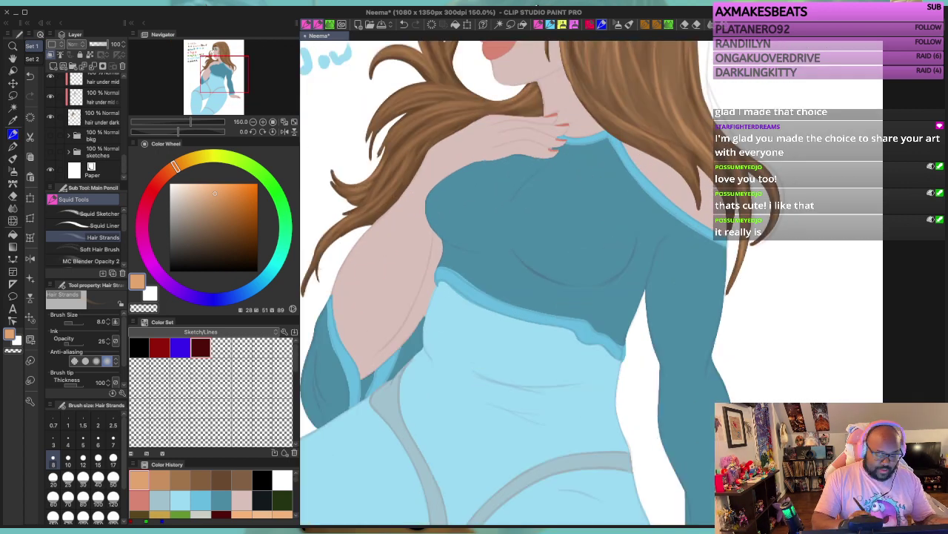
{"action": "left_click_drag", "start_coordinate": [535, 86], "coordinate": [687, 217]}
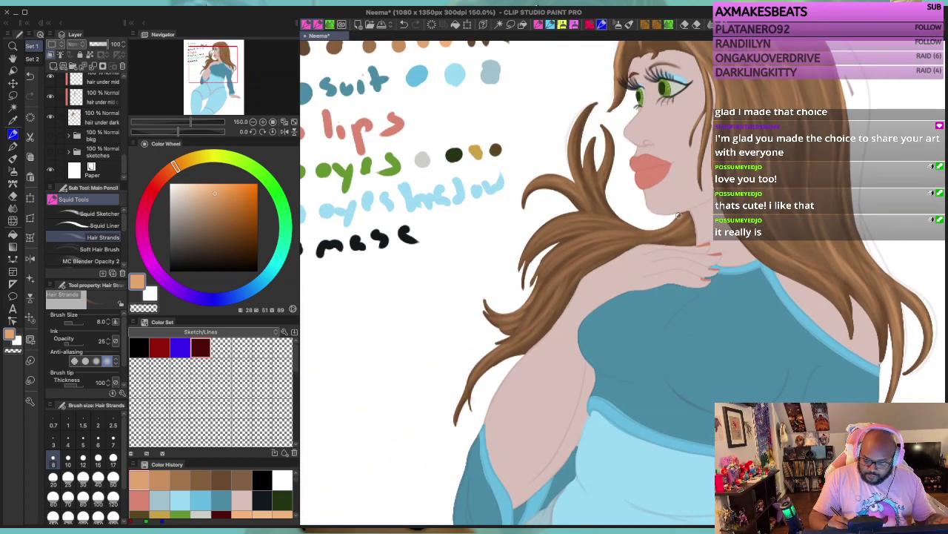
{"action": "key", "text": "bracketleft"}
{"action": "key", "text": "bracketleft"}
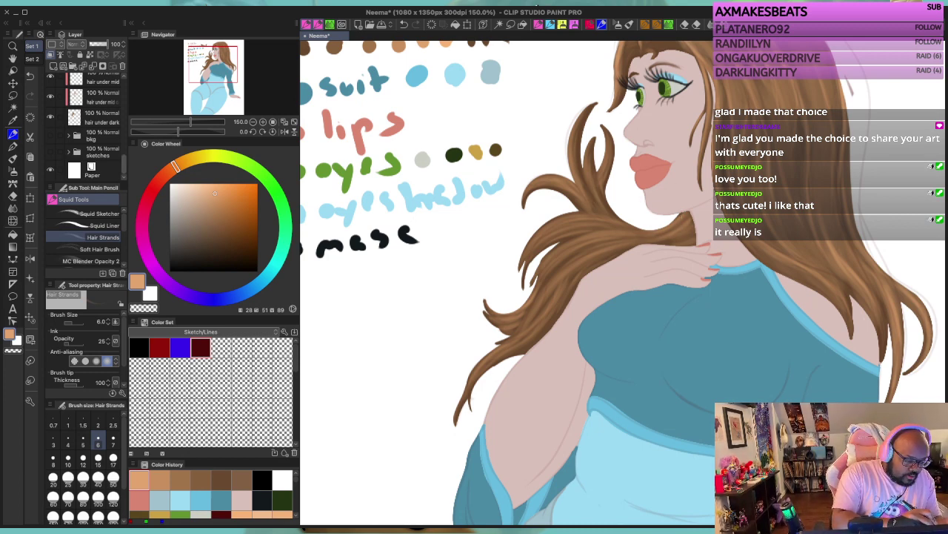
{"action": "scroll", "coordinate": [88, 126], "scroll_direction": "up", "scroll_amount": 6}
{"action": "scroll", "coordinate": [89, 126], "scroll_direction": "down", "scroll_amount": 6}
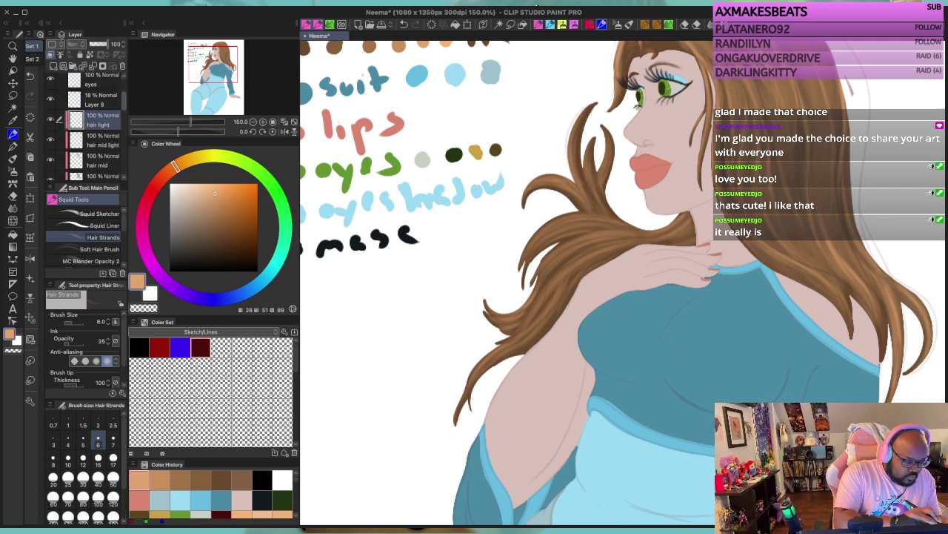
{"action": "scroll", "coordinate": [89, 126], "scroll_direction": "up", "scroll_amount": 3}
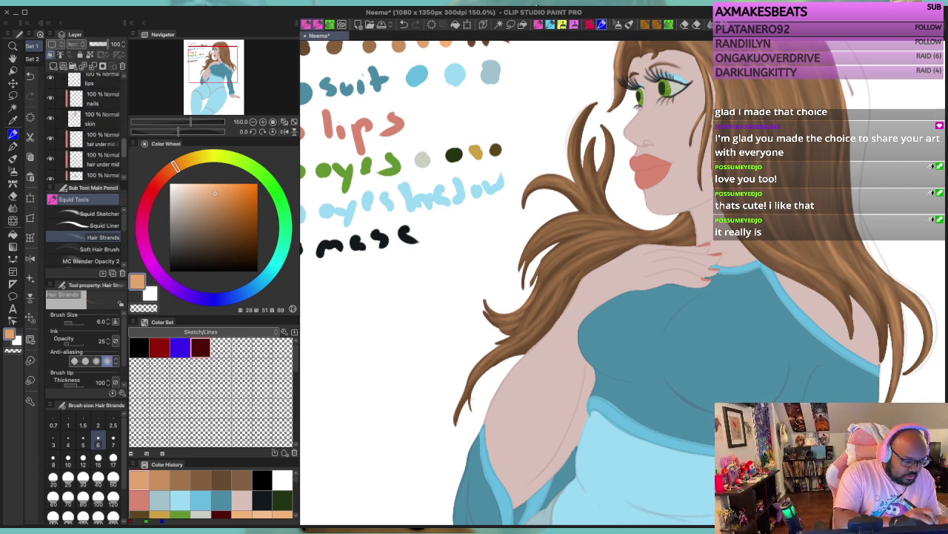
{"action": "left_click", "coordinate": [93, 142]}
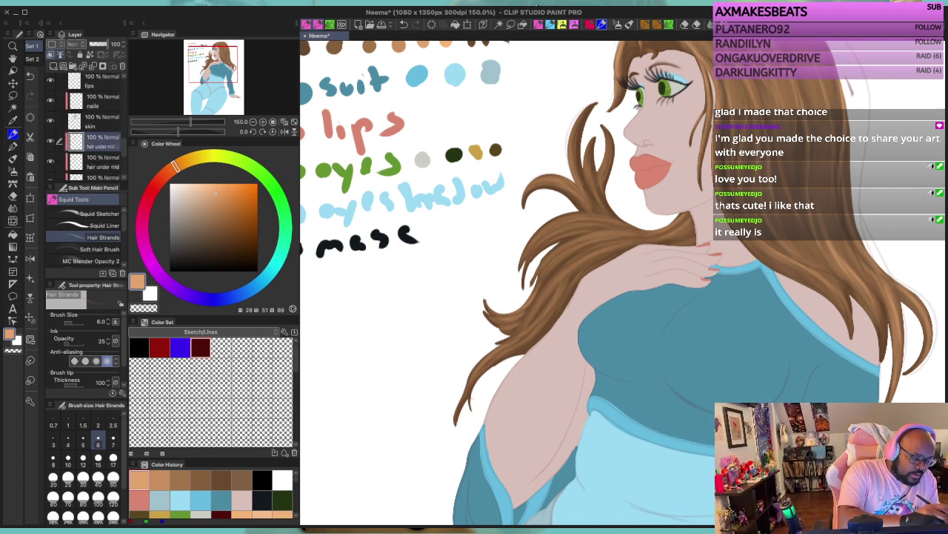
{"action": "left_click", "coordinate": [53, 66]}
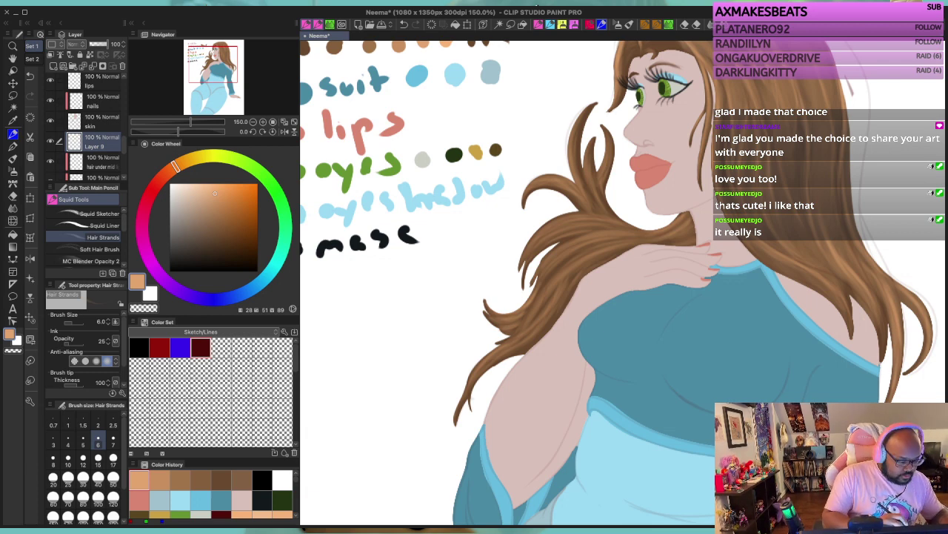
{"action": "type", "text": "hair under light"}
{"action": "key", "text": "Return"}
{"action": "left_click", "coordinate": [50, 55]}
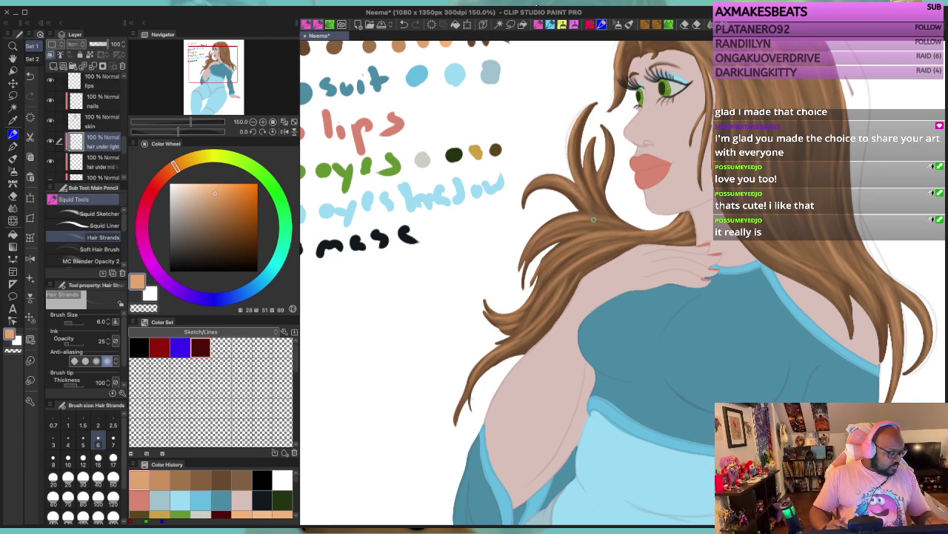
Step: Sample the lightest hair swatch (28, 52, 96) from the palette notes on the canvas
{"action": "scroll", "coordinate": [742, 305], "scroll_direction": "down", "scroll_amount": 1}
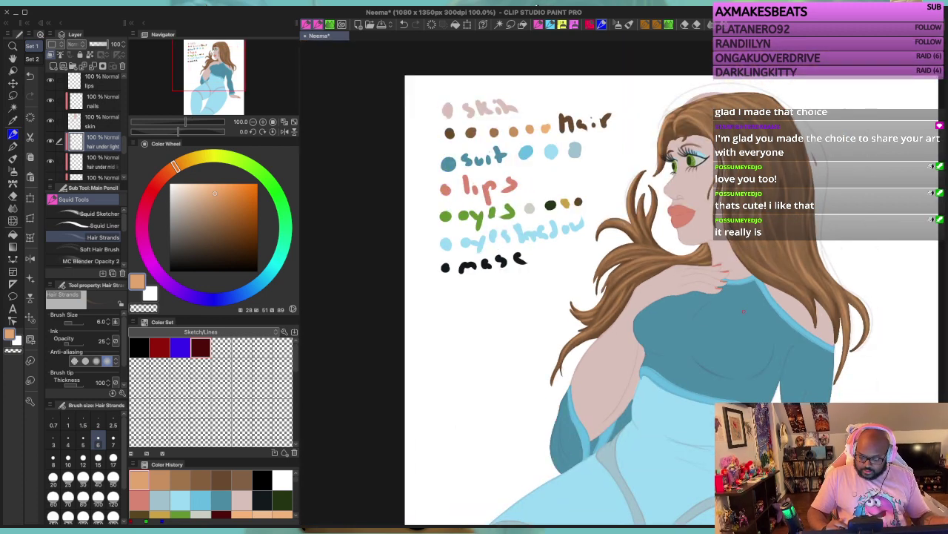
{"action": "scroll", "coordinate": [742, 312], "scroll_direction": "down", "scroll_amount": 1}
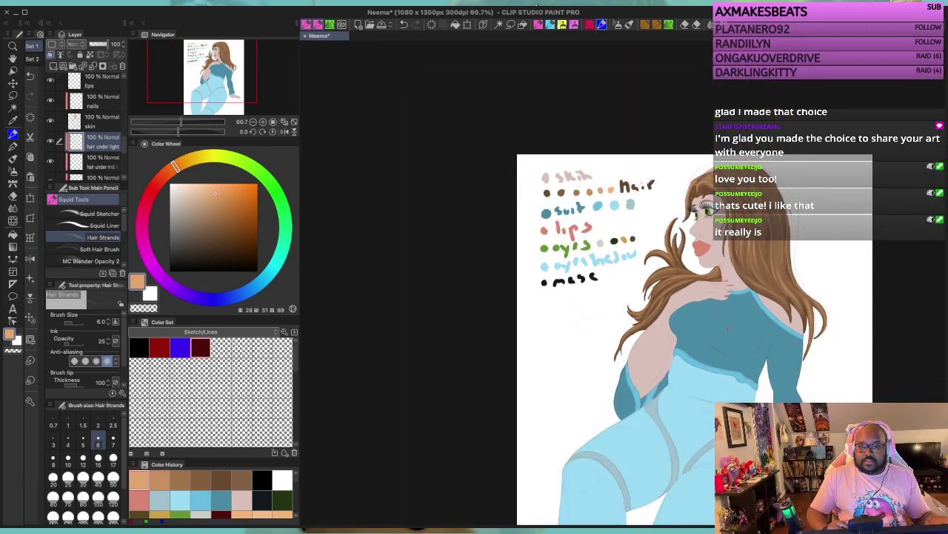
{"action": "scroll", "coordinate": [728, 329], "scroll_direction": "up", "scroll_amount": 1}
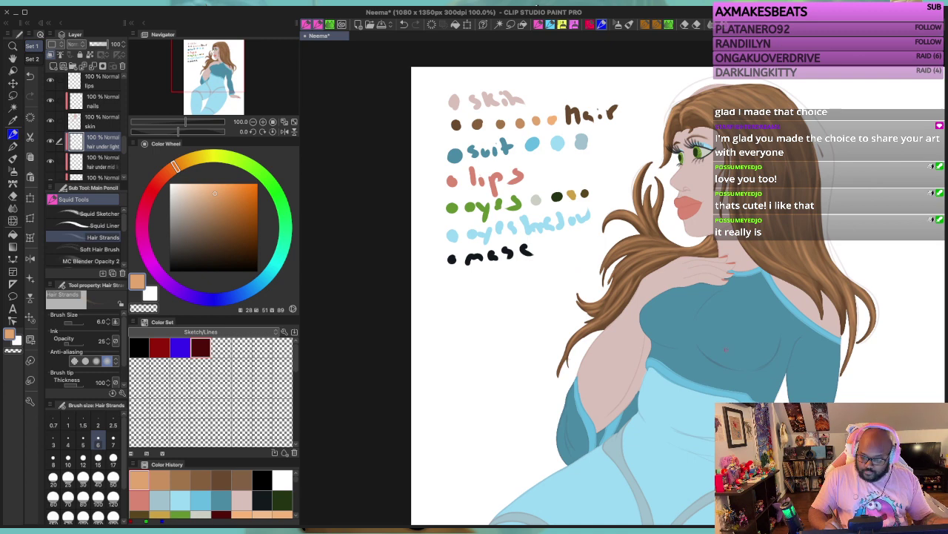
{"action": "left_click_drag", "start_coordinate": [770, 294], "coordinate": [681, 311]}
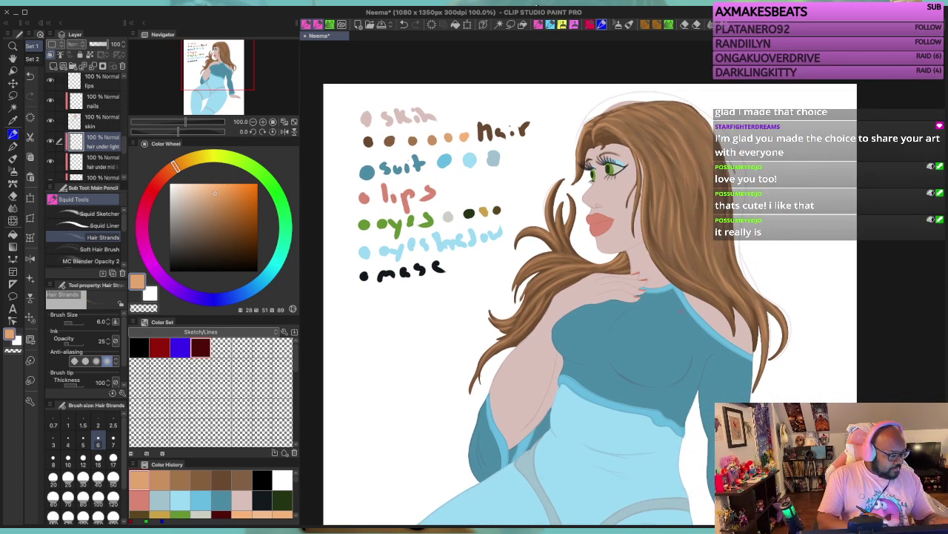
{"action": "left_click", "coordinate": [464, 137], "text": "alt"}
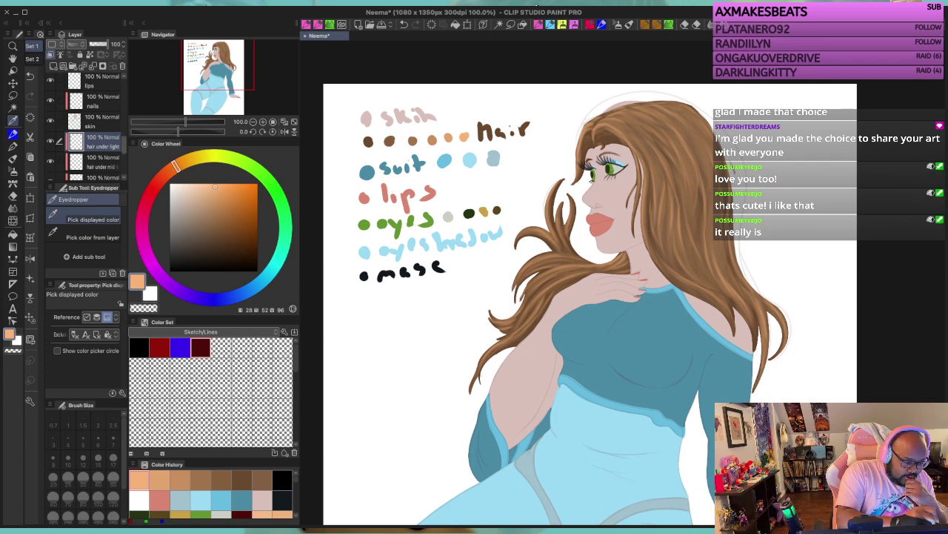
Step: Add a layer named hair highlight above hair light and set its blending mode to Add (Glow)
{"action": "scroll", "coordinate": [82, 126], "scroll_direction": "up", "scroll_amount": 2}
{"action": "left_click_drag", "start_coordinate": [123, 135], "coordinate": [123, 96]}
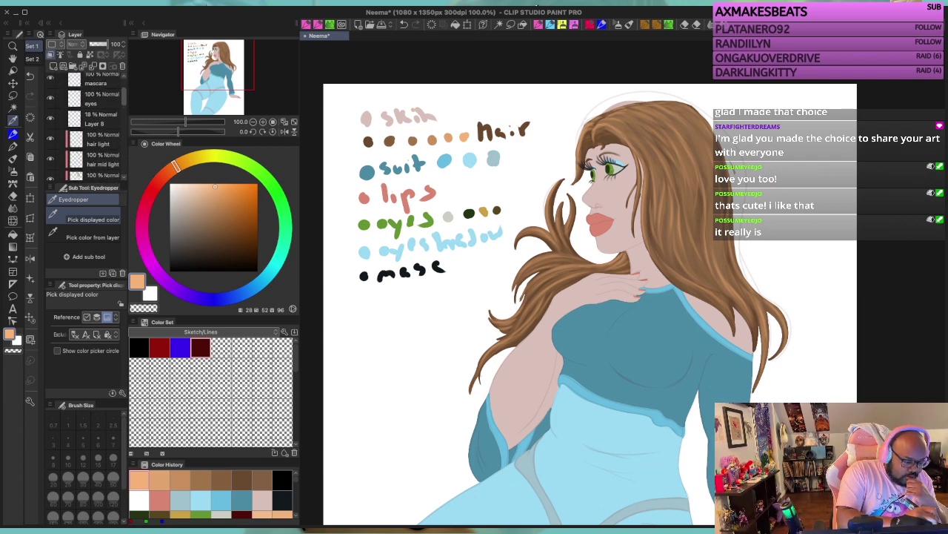
{"action": "left_click", "coordinate": [100, 139]}
{"action": "left_click", "coordinate": [53, 67]}
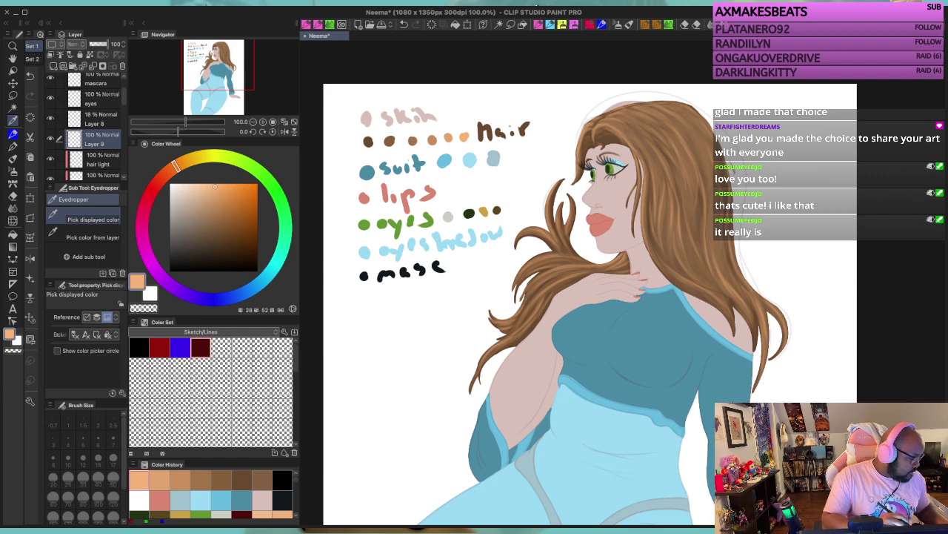
{"action": "key", "text": "Return"}
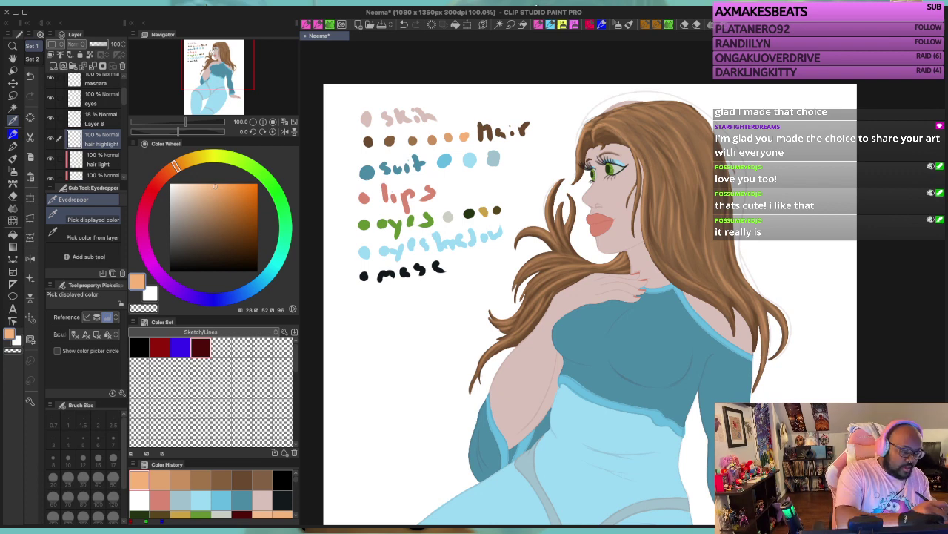
{"action": "left_click", "coordinate": [80, 166]}
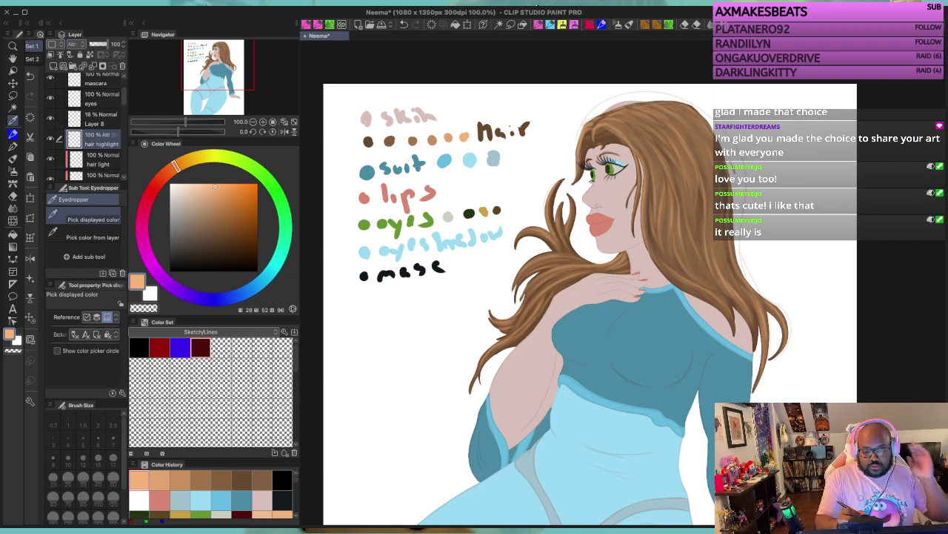
Step: Paint clipped glow highlights along the front hairline and face-framing strands on hair highlight with the Squid Liner at size 6 and 21 opacity
{"action": "key", "text": "p"}
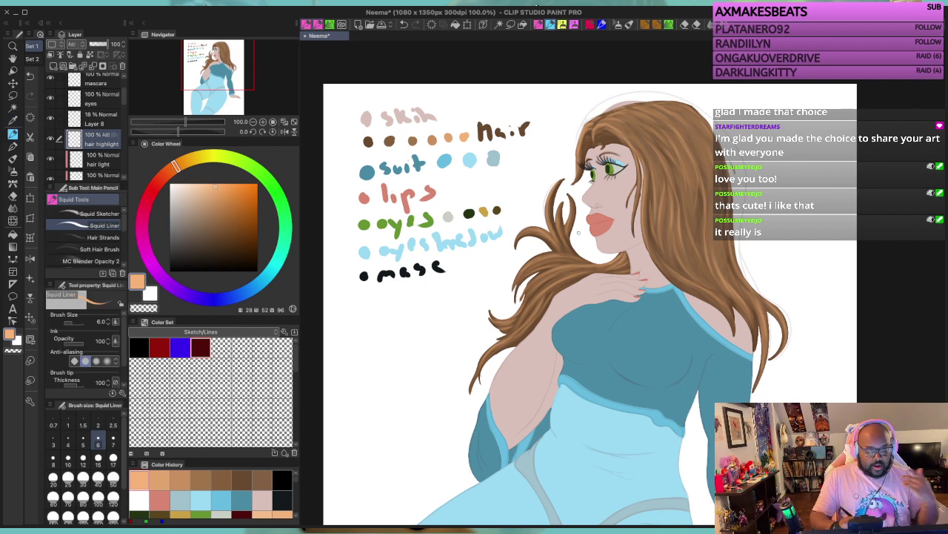
{"action": "scroll", "coordinate": [644, 143], "scroll_direction": "up", "scroll_amount": 2}
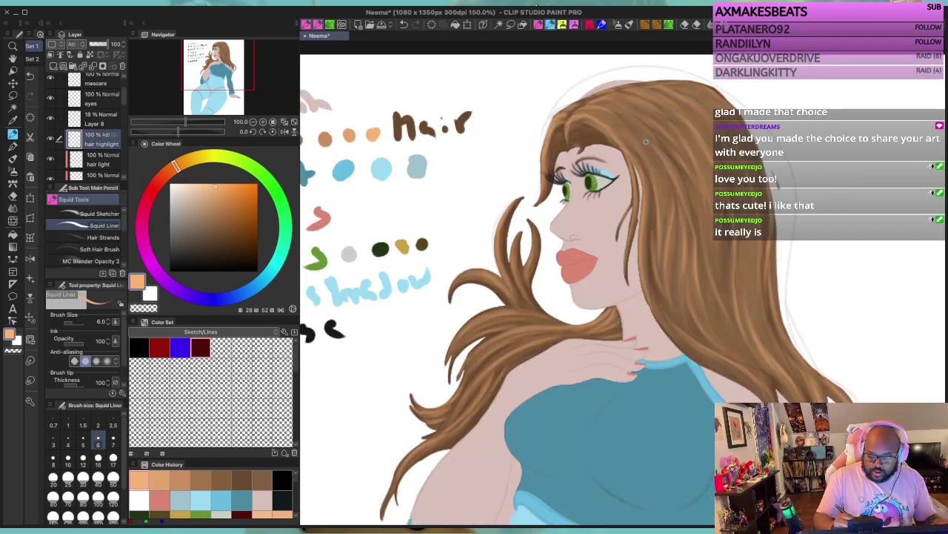
{"action": "left_click_drag", "start_coordinate": [547, 109], "coordinate": [559, 107]}
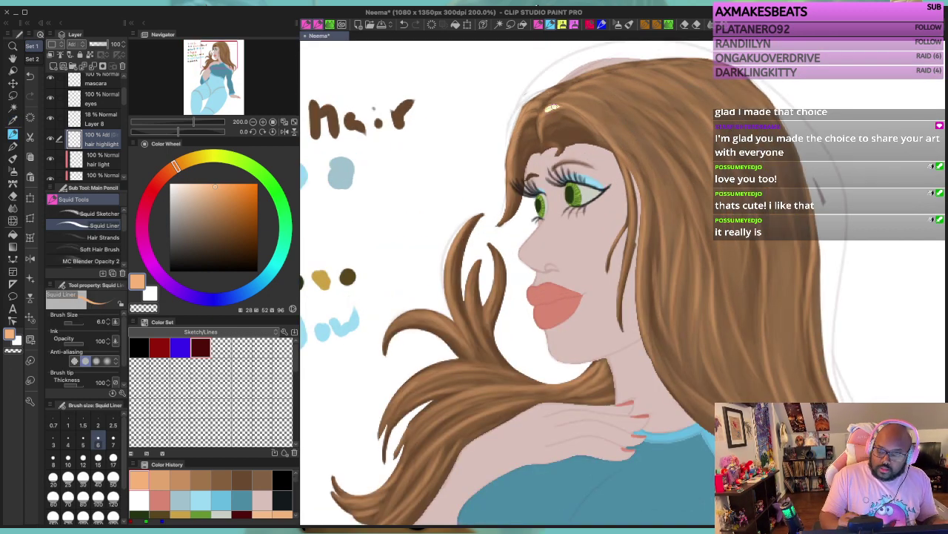
{"action": "key", "text": "ctrl+z"}
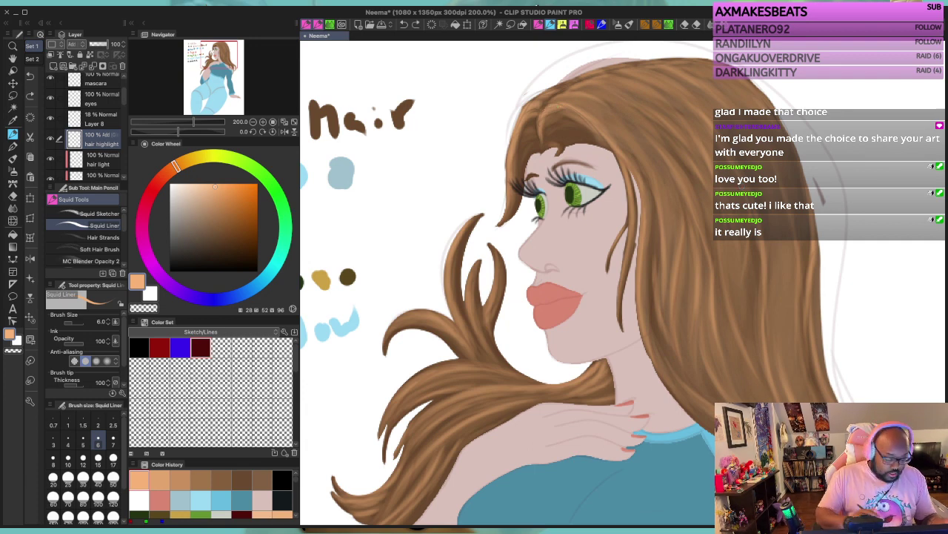
{"action": "left_click_drag", "start_coordinate": [83, 343], "coordinate": [69, 343]}
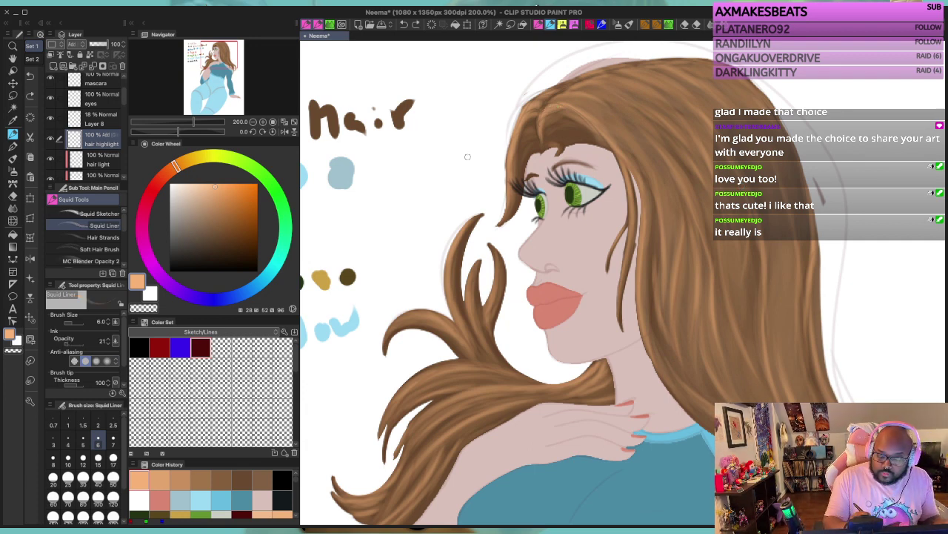
{"action": "mouse_move", "coordinate": [545, 112]}
{"action": "left_mouse_down"}
{"action": "mouse_move", "coordinate": [584, 112]}
{"action": "mouse_move", "coordinate": [557, 106]}
{"action": "left_mouse_up"}
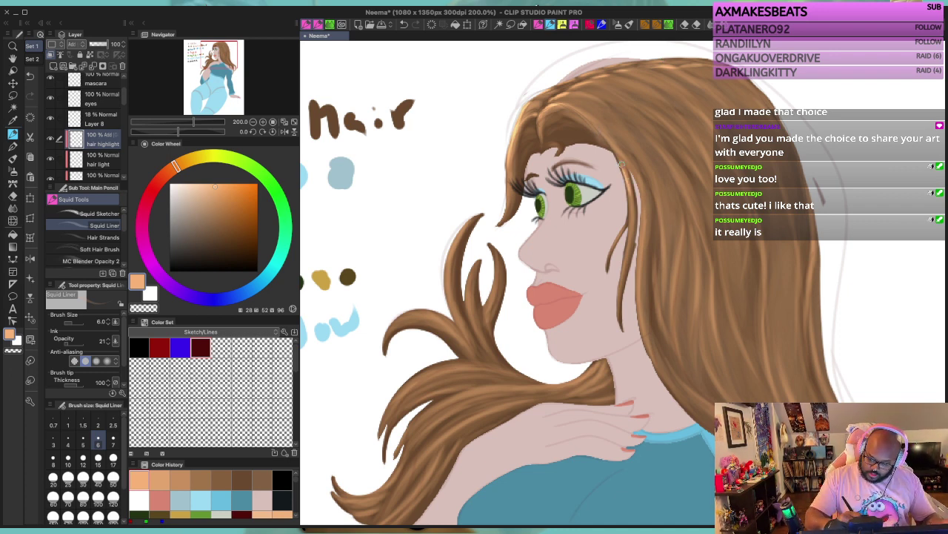
{"action": "left_click_drag", "start_coordinate": [626, 175], "coordinate": [632, 237]}
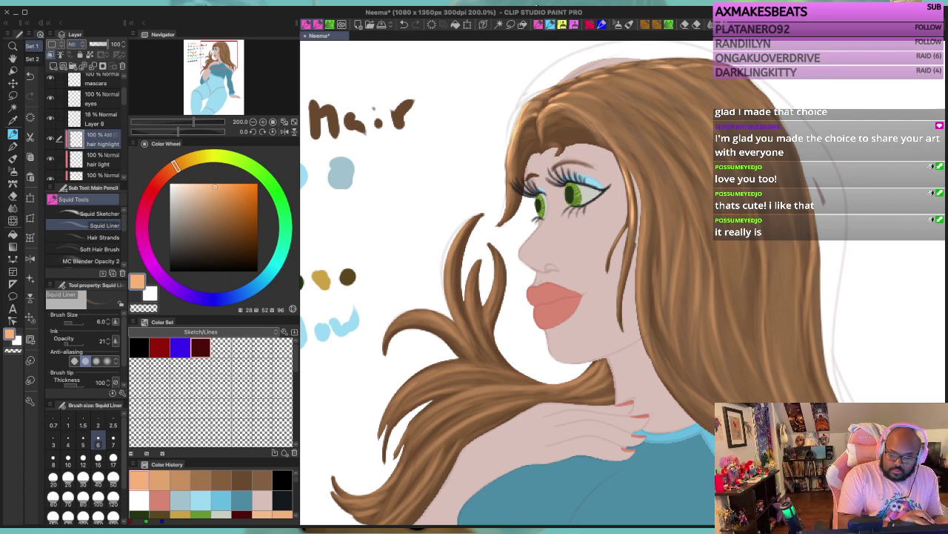
Step: Change the hair highlight layer's blending mode to Overlay and paint highlight strands through the long main hair behind the face
{"action": "key", "text": "Down"}
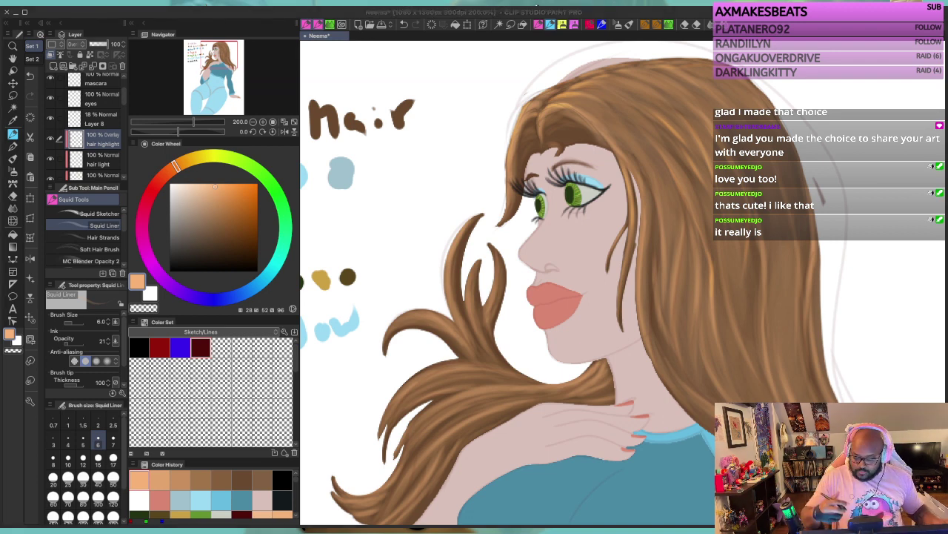
{"action": "left_click_drag", "start_coordinate": [701, 237], "coordinate": [715, 278]}
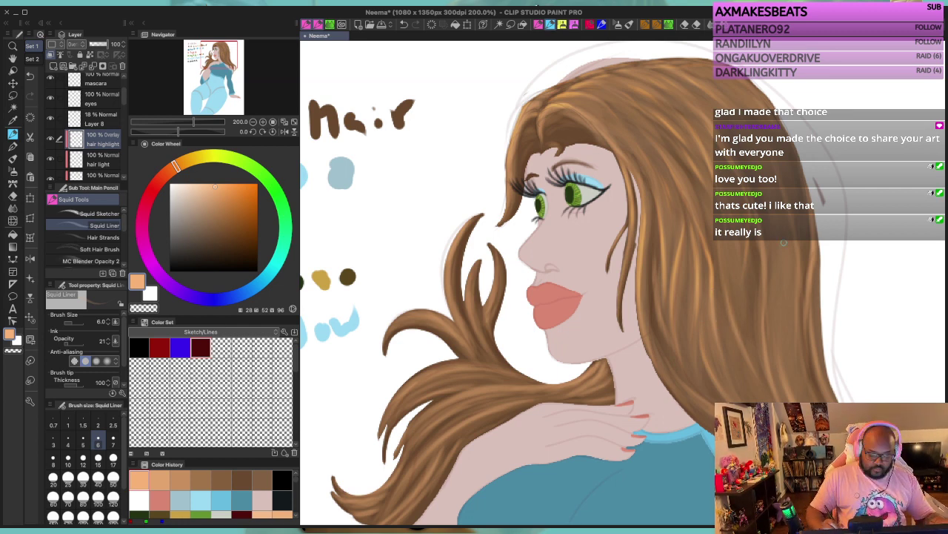
{"action": "left_click_drag", "start_coordinate": [784, 242], "coordinate": [566, 228]}
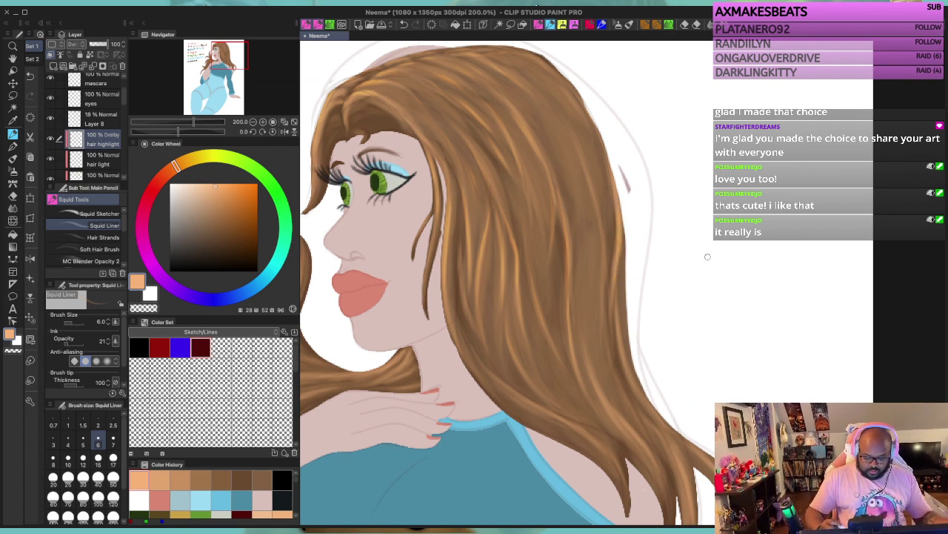
{"action": "key", "text": "ctrl+minus"}
{"action": "key", "text": "ctrl+minus"}
{"action": "key", "text": "ctrl+minus"}
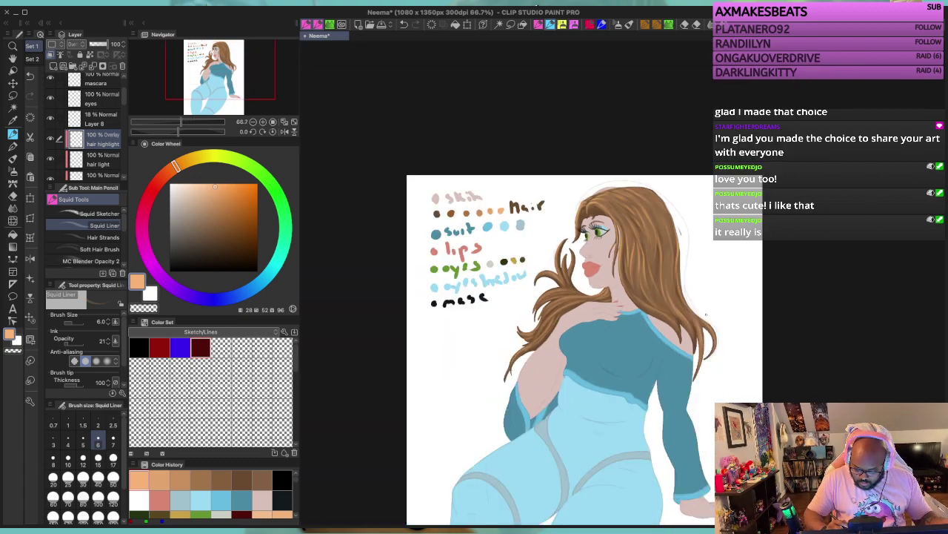
{"action": "key", "text": "ctrl+plus"}
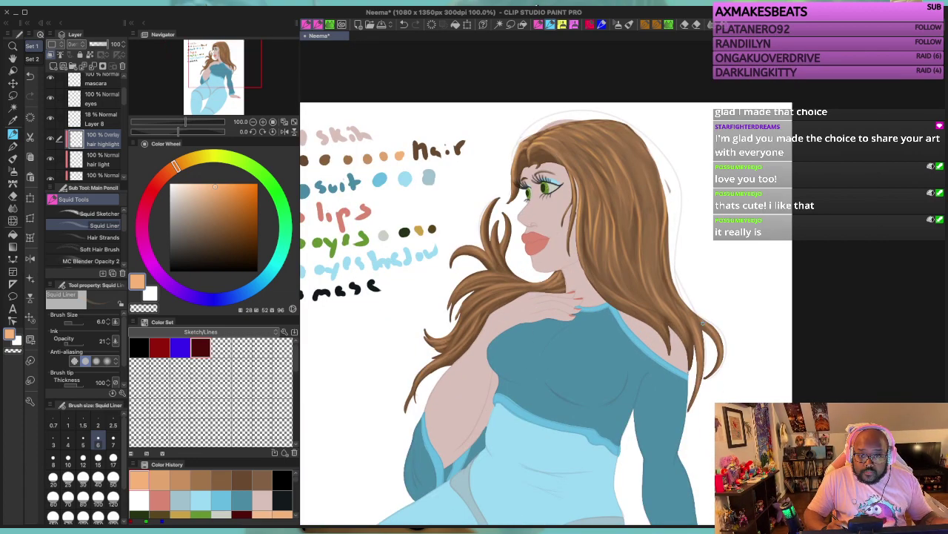
{"action": "key", "text": "ctrl+plus"}
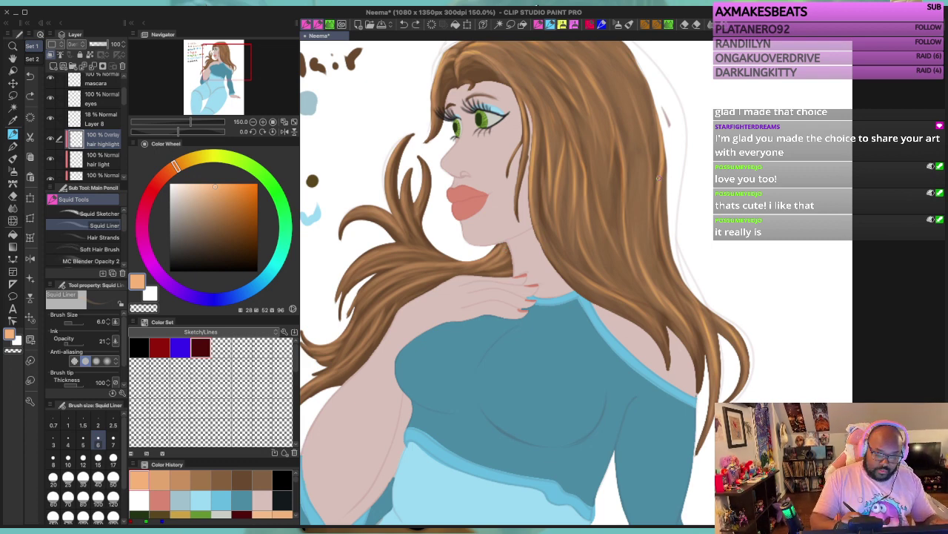
{"action": "scroll", "coordinate": [659, 178], "scroll_direction": "up", "scroll_amount": 3}
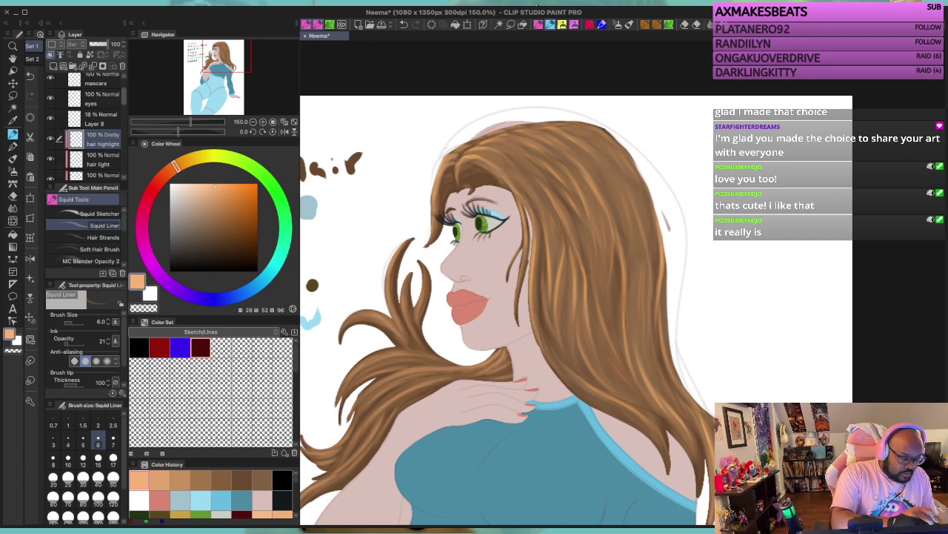
Step: Add a layer named hair light above hair under light and set its blending mode to Overlay
{"action": "scroll", "coordinate": [89, 126], "scroll_direction": "down", "scroll_amount": 5}
{"action": "scroll", "coordinate": [88, 126], "scroll_direction": "up", "scroll_amount": 4}
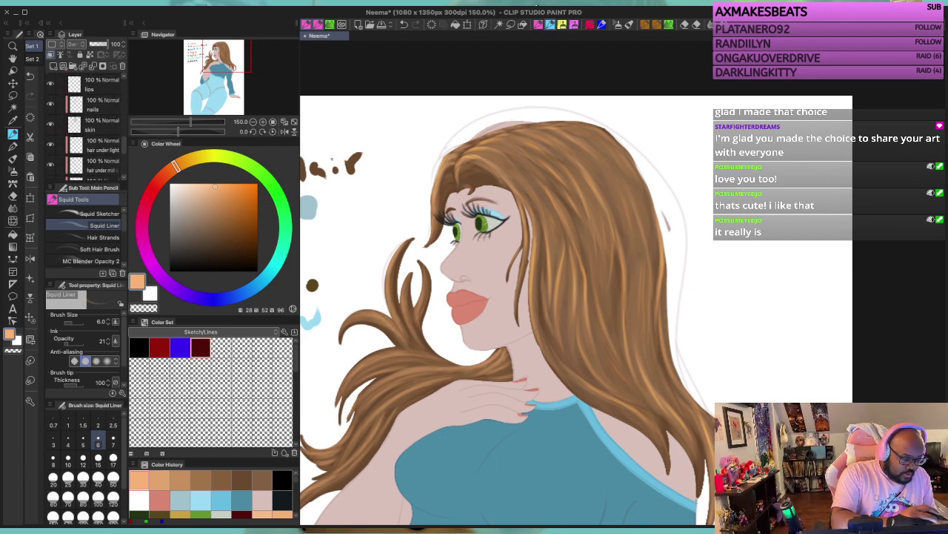
{"action": "left_click", "coordinate": [102, 145]}
{"action": "left_click", "coordinate": [54, 66]}
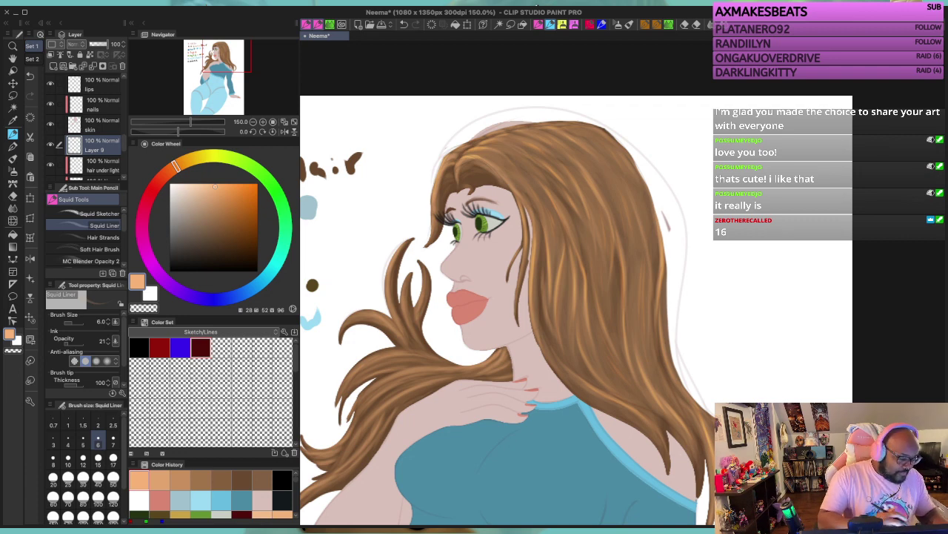
{"action": "key", "text": "Return"}
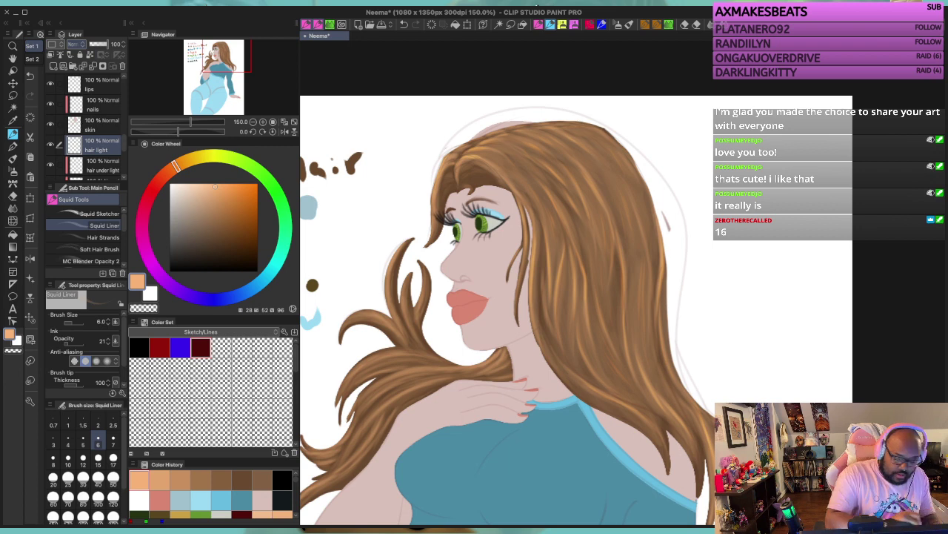
{"action": "left_click", "coordinate": [84, 224]}
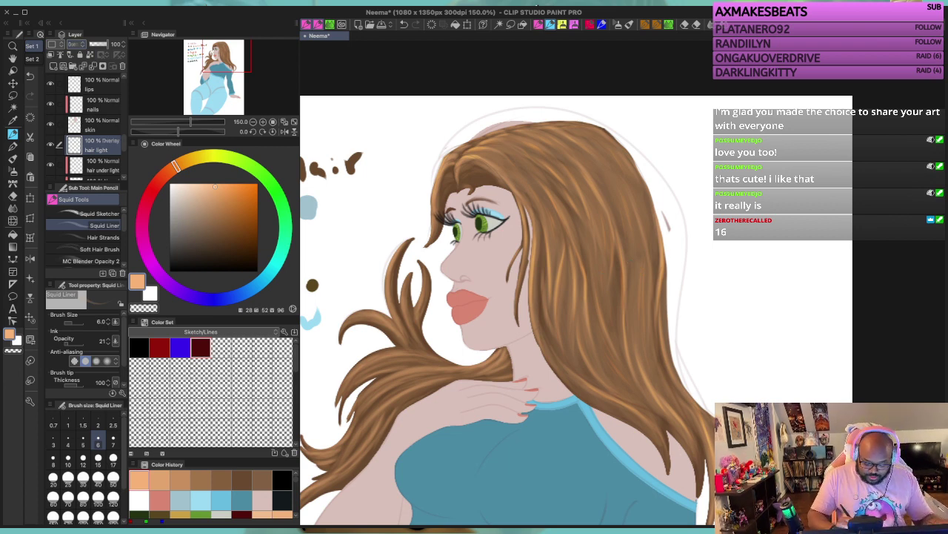
Step: Paint overlay highlights on the flowing under hair strands beside the hand and set the Squid Liner brush size to 8
{"action": "left_click_drag", "start_coordinate": [521, 288], "coordinate": [650, 224]}
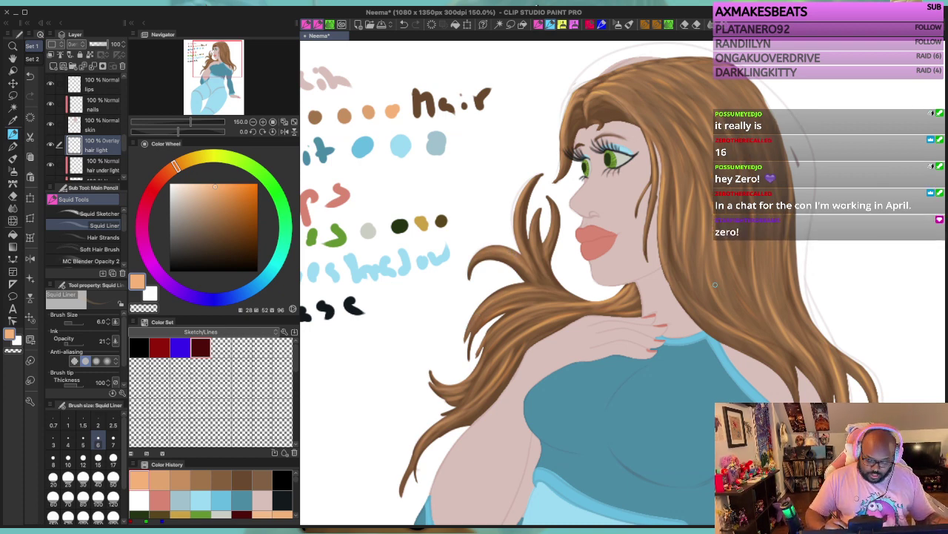
{"action": "key", "text": "bracketleft"}
{"action": "key", "text": "bracketleft"}
{"action": "key", "text": "bracketright"}
{"action": "key", "text": "bracketright"}
{"action": "key", "text": "bracketright"}
{"action": "key", "text": "bracketright"}
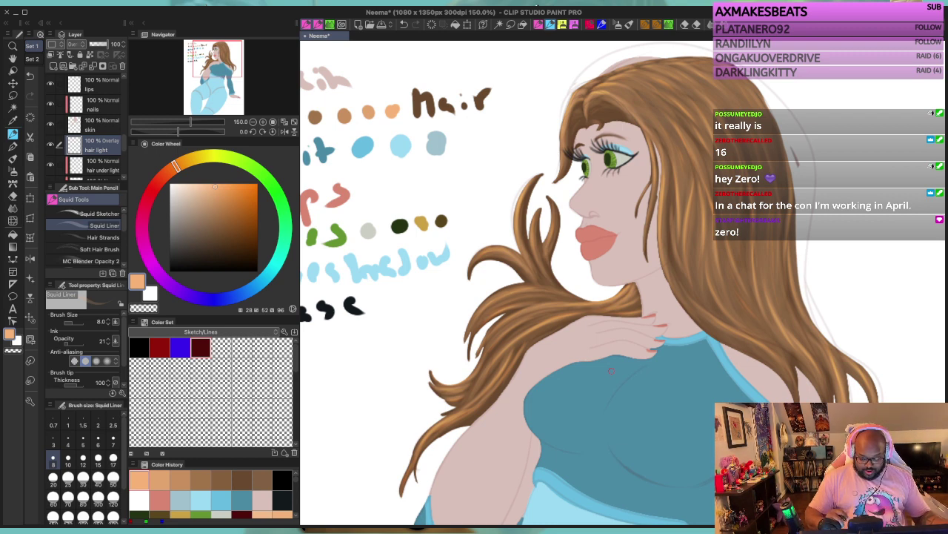
{"action": "scroll", "coordinate": [611, 370], "scroll_direction": "down", "scroll_amount": 1}
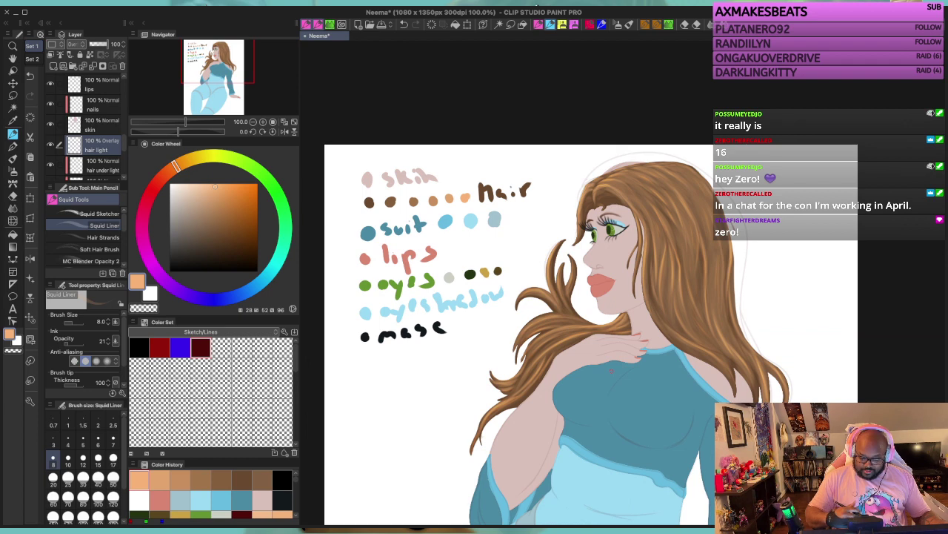
{"action": "scroll", "coordinate": [612, 371], "scroll_direction": "down", "scroll_amount": 2}
{"action": "scroll", "coordinate": [611, 371], "scroll_direction": "up", "scroll_amount": 1}
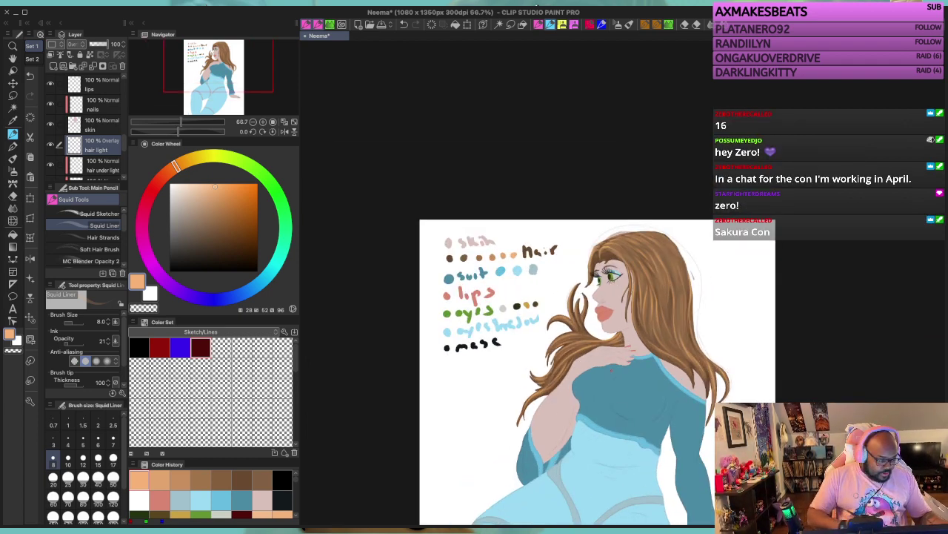
{"action": "scroll", "coordinate": [611, 371], "scroll_direction": "up", "scroll_amount": 1}
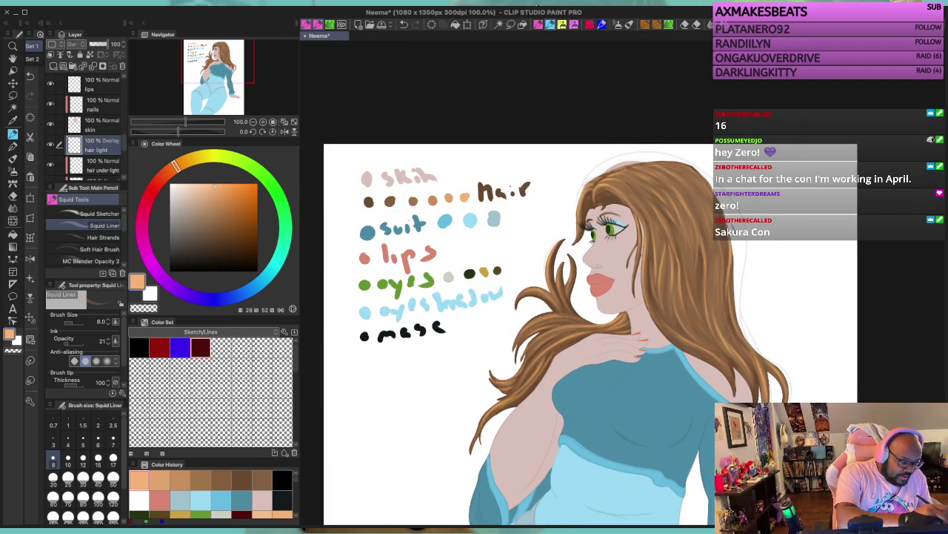
Step: Clip the Overlay hair light layer to the under hair layers below it and save the file
{"action": "left_click", "coordinate": [53, 66]}
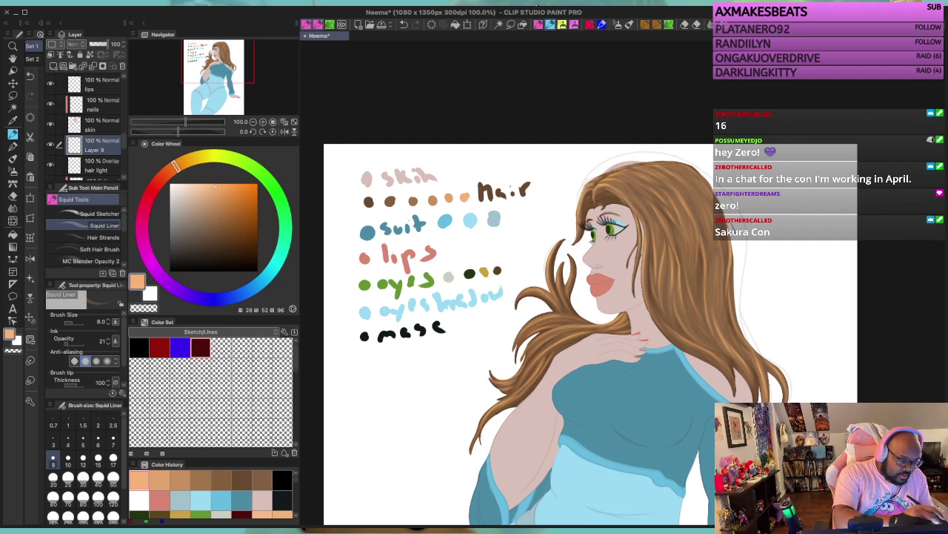
{"action": "left_click", "coordinate": [122, 66]}
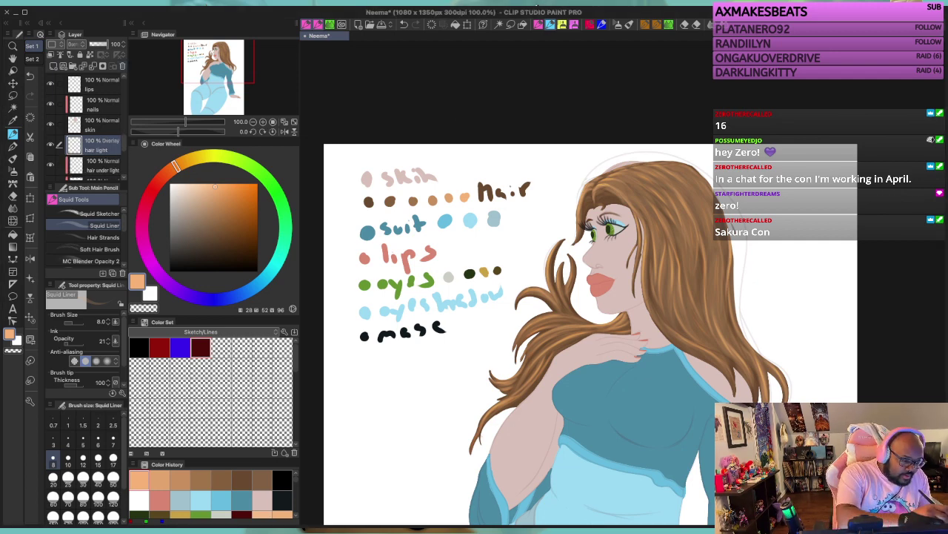
{"action": "left_click", "coordinate": [51, 55]}
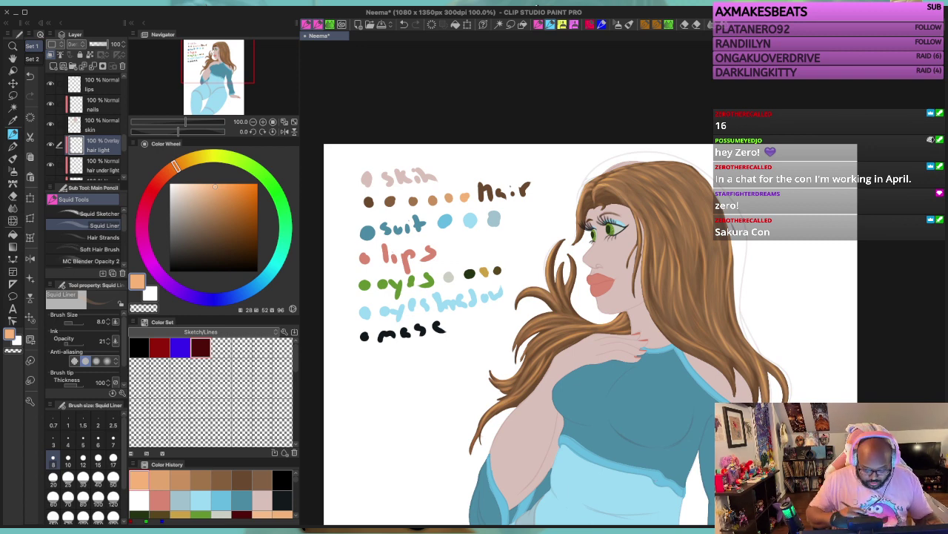
{"action": "key", "text": "ctrl+s"}
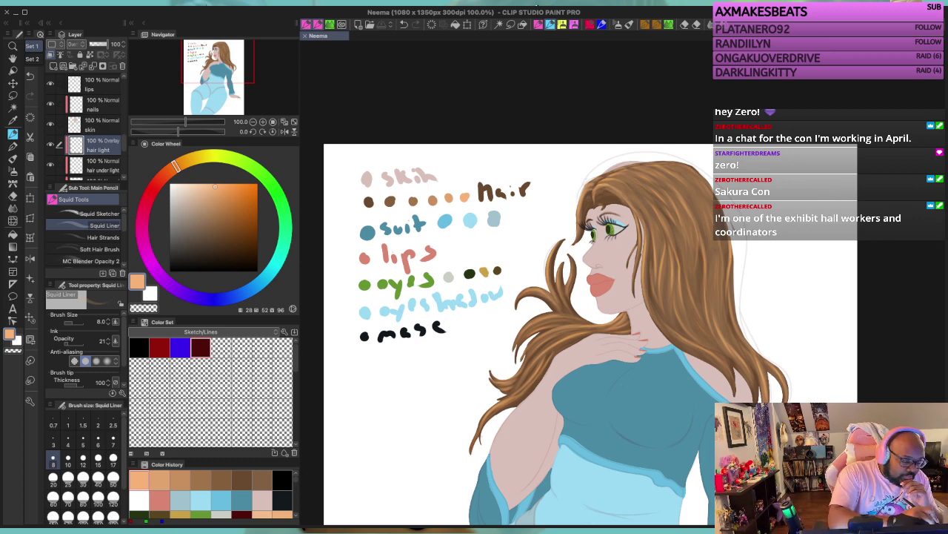
Step: Make the hair dark layer active and choose the Blend tool's Blend brush, closing in on the character's head
{"action": "left_click_drag", "start_coordinate": [125, 143], "coordinate": [125, 138]}
{"action": "scroll", "coordinate": [85, 126], "scroll_direction": "up", "scroll_amount": 5}
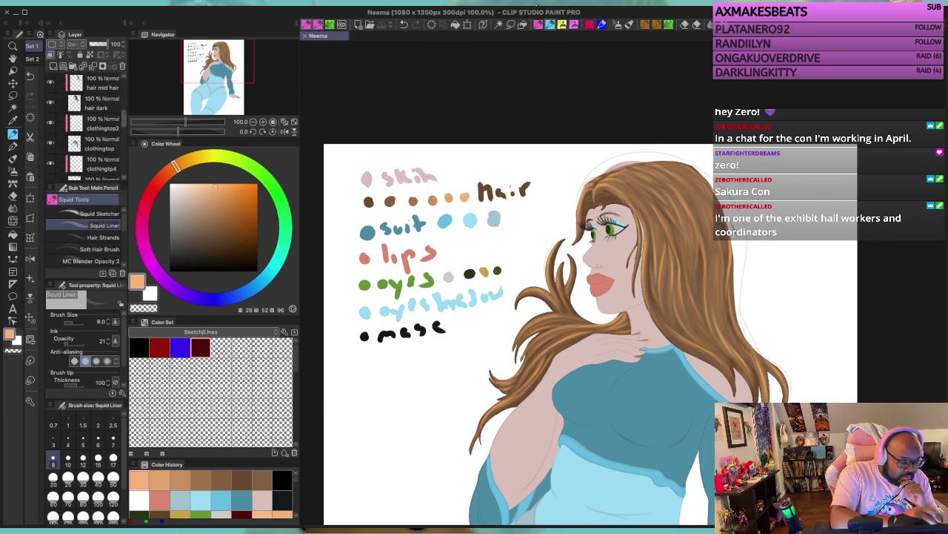
{"action": "scroll", "coordinate": [85, 126], "scroll_direction": "down", "scroll_amount": 3}
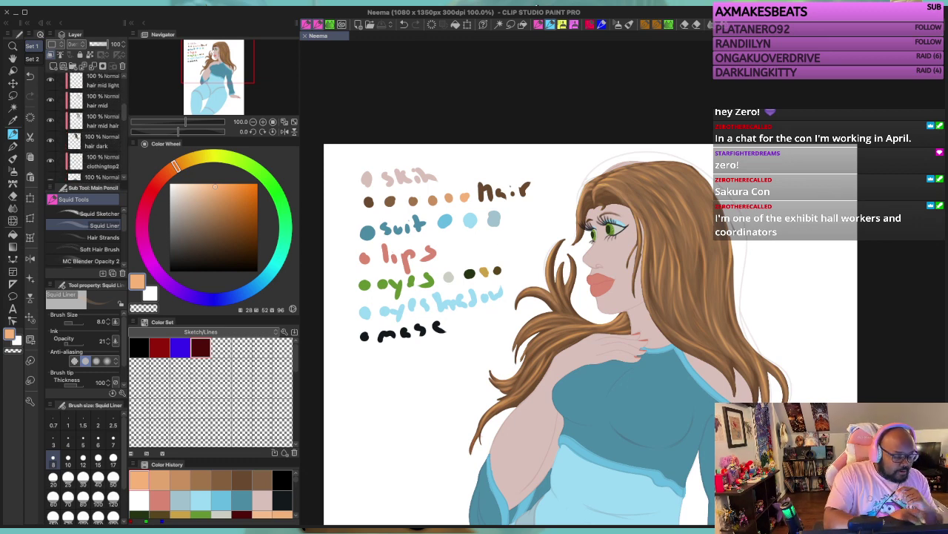
{"action": "left_click", "coordinate": [98, 142]}
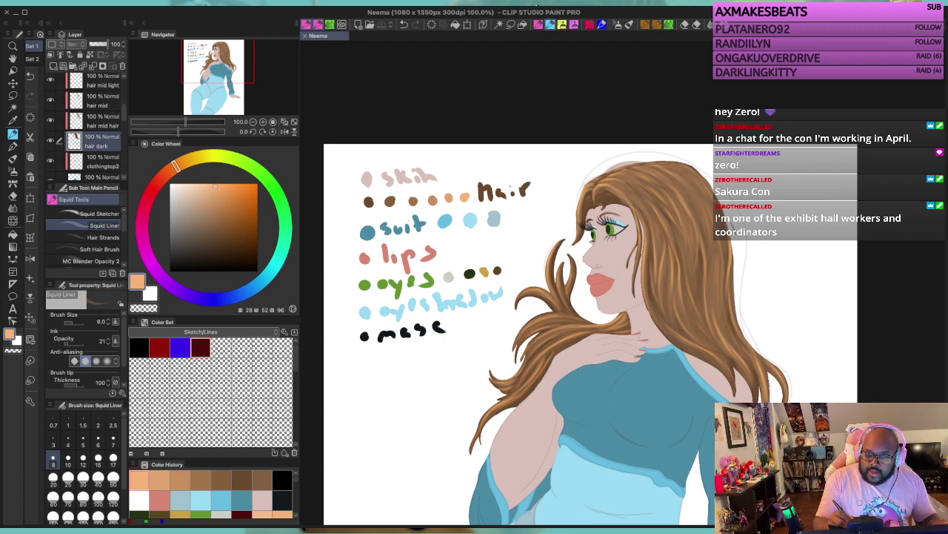
{"action": "key", "text": "j"}
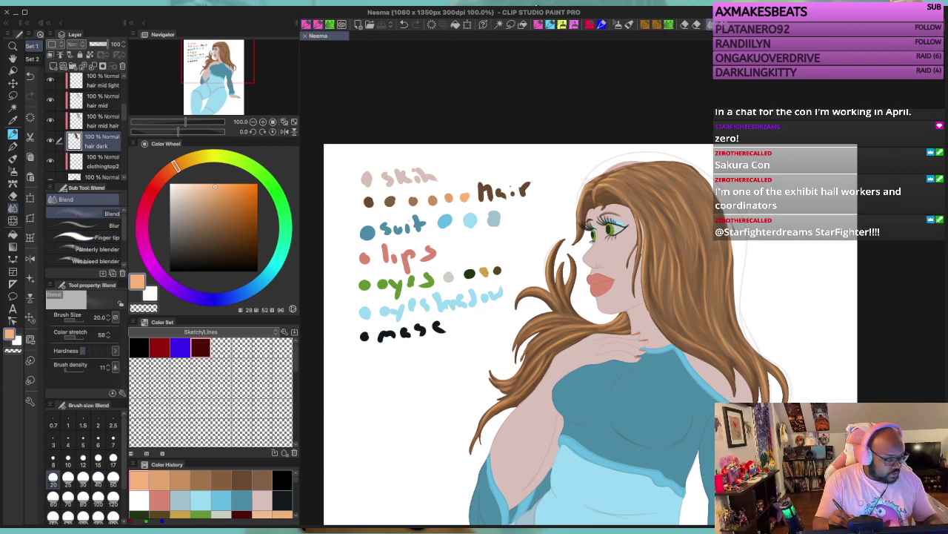
{"action": "scroll", "coordinate": [727, 65], "scroll_direction": "down", "scroll_amount": 2}
{"action": "scroll", "coordinate": [728, 65], "scroll_direction": "up", "scroll_amount": 2}
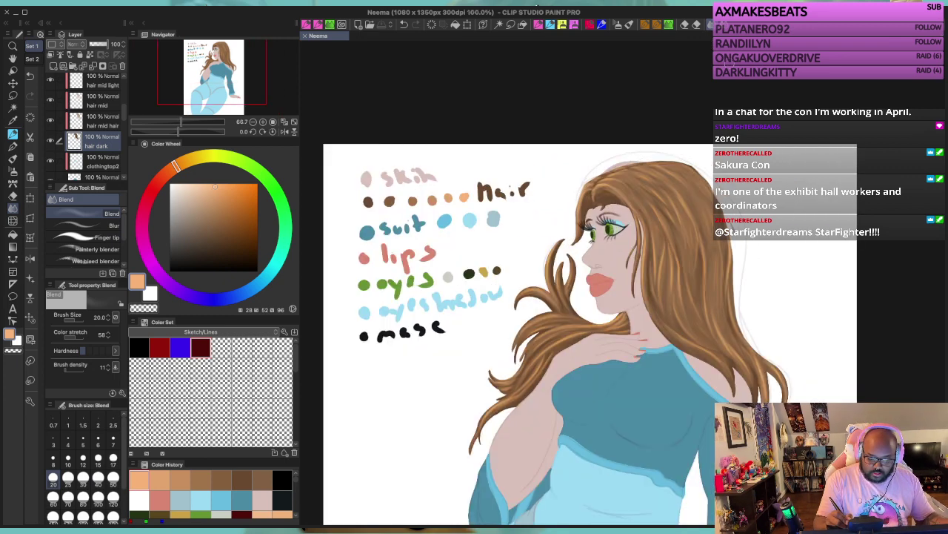
{"action": "scroll", "coordinate": [729, 65], "scroll_direction": "up", "scroll_amount": 1}
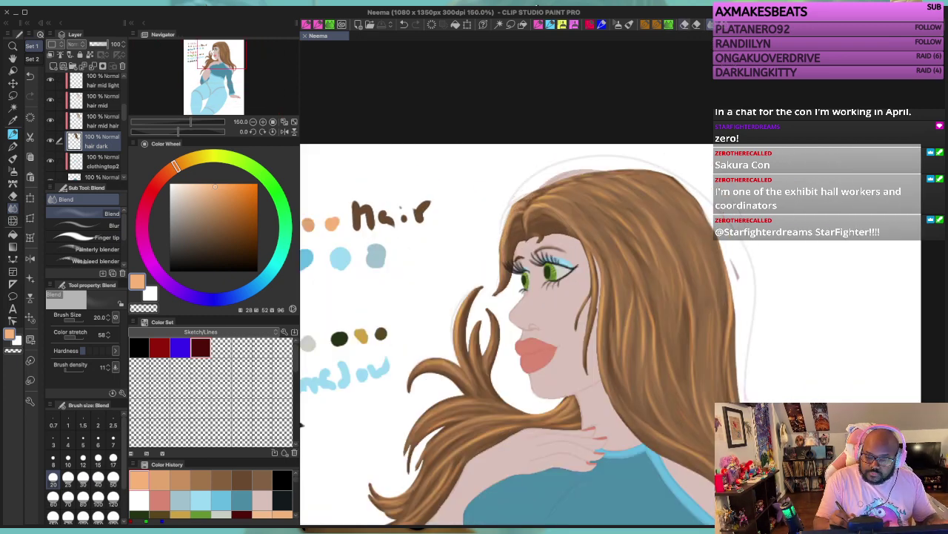
{"action": "left_click", "coordinate": [720, 25]}
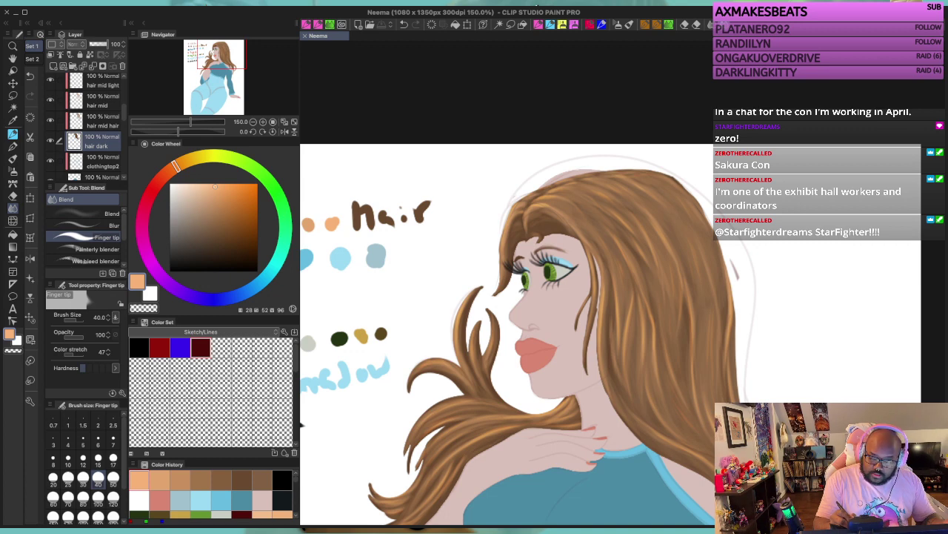
{"action": "left_click", "coordinate": [96, 213]}
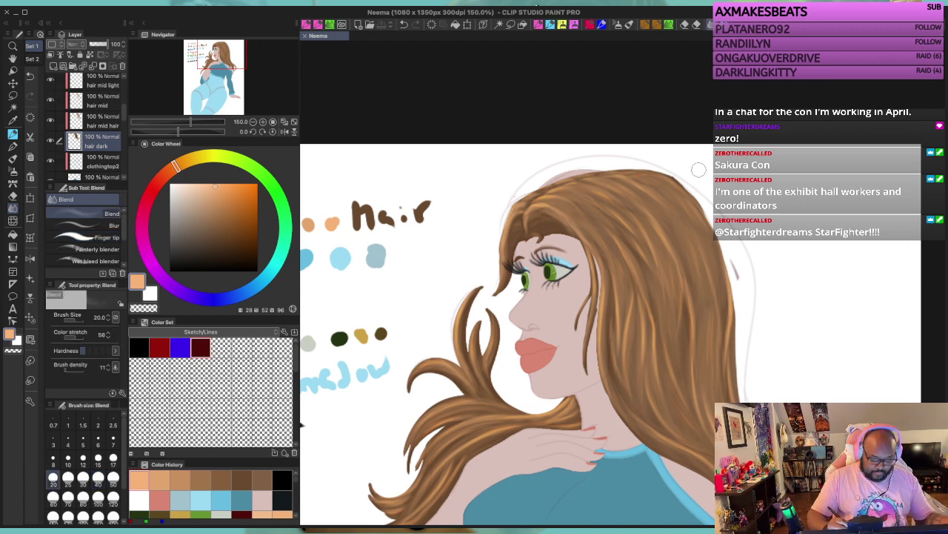
Step: Set the Blend brush size to 25 and blend the hair's outer edge along the crown and back of the head
{"action": "key", "text": "bracketleft"}
{"action": "key", "text": "bracketleft"}
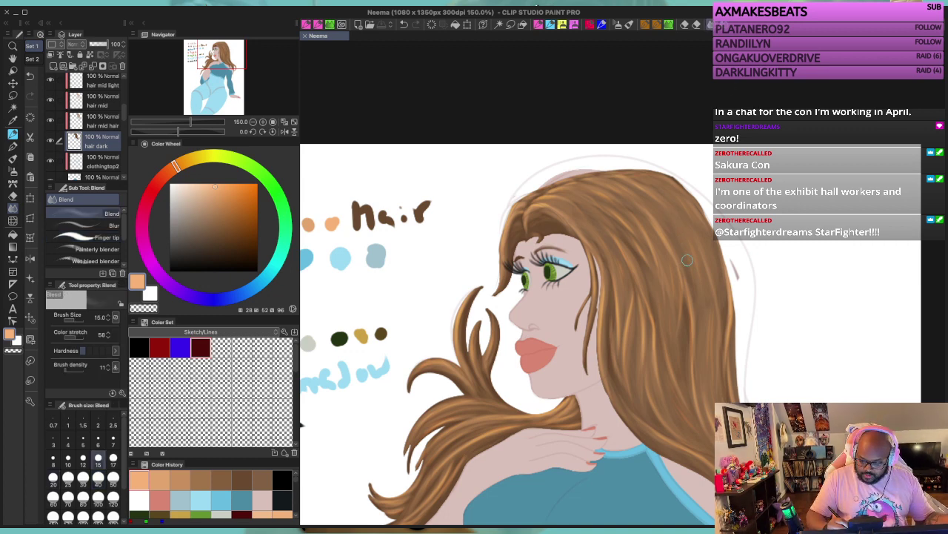
{"action": "key", "text": "bracketright"}
{"action": "key", "text": "bracketright"}
{"action": "key", "text": "bracketright"}
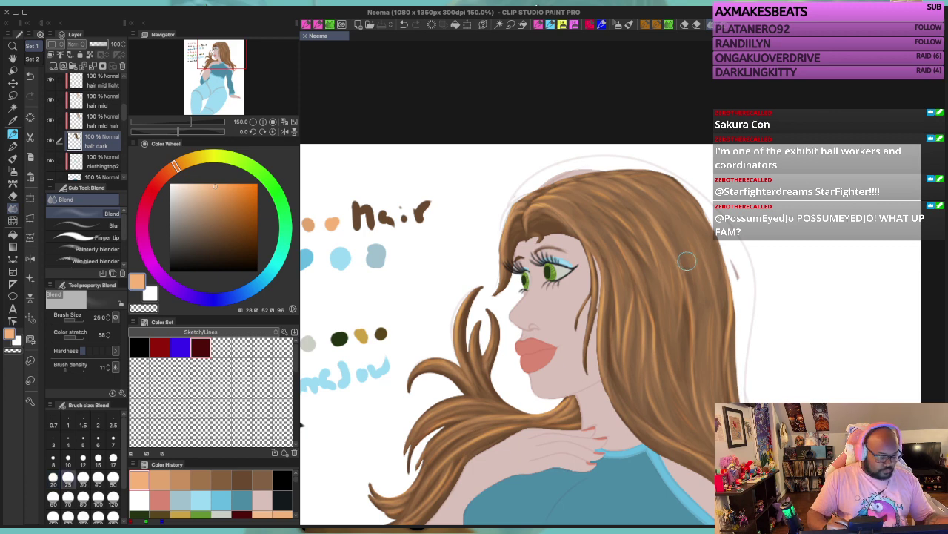
{"action": "left_click_drag", "start_coordinate": [691, 239], "coordinate": [543, 234]}
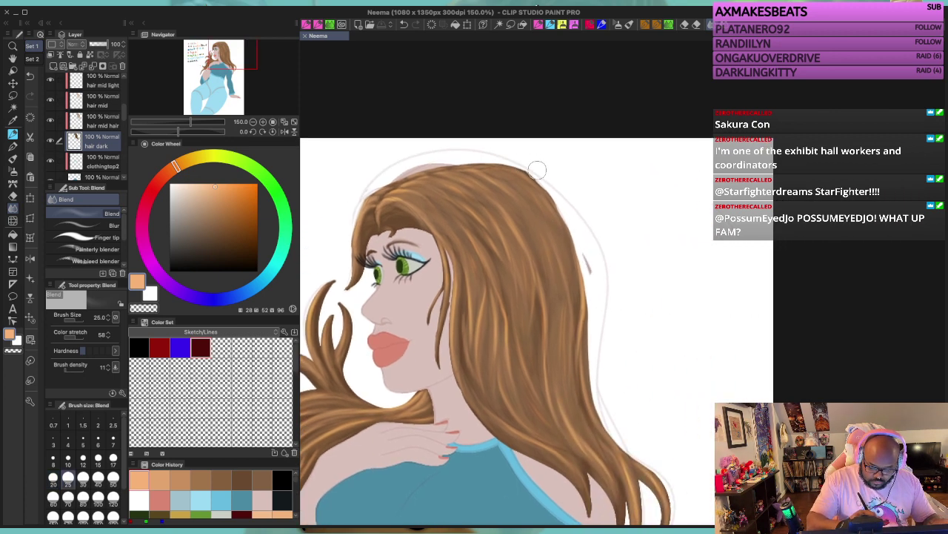
{"action": "mouse_move", "coordinate": [537, 169]}
{"action": "left_mouse_down"}
{"action": "mouse_move", "coordinate": [586, 249]}
{"action": "mouse_move", "coordinate": [560, 195]}
{"action": "mouse_move", "coordinate": [570, 219]}
{"action": "mouse_move", "coordinate": [532, 171]}
{"action": "mouse_move", "coordinate": [541, 176]}
{"action": "mouse_move", "coordinate": [514, 158]}
{"action": "mouse_move", "coordinate": [528, 166]}
{"action": "mouse_move", "coordinate": [463, 153]}
{"action": "left_mouse_up"}
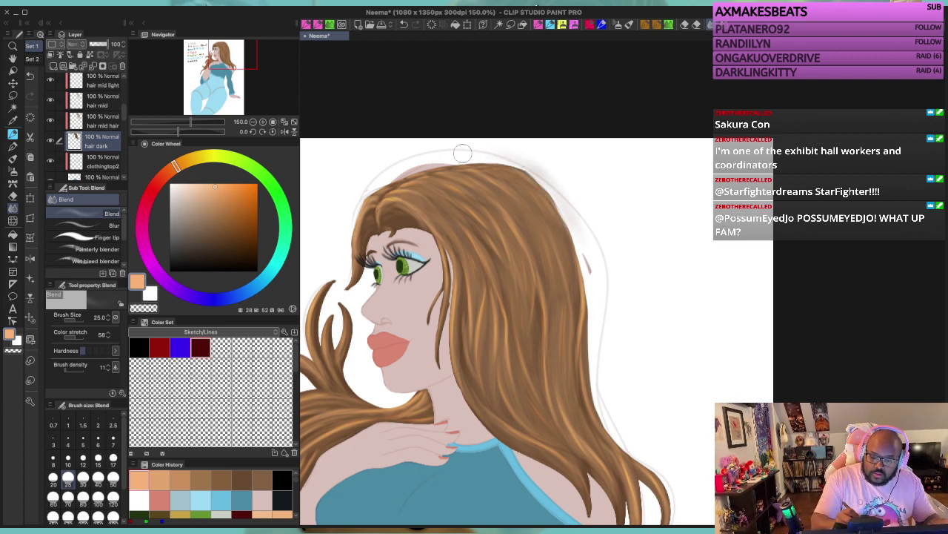
Step: Switch to the Squid Blender brush and reduce its size to 60
{"action": "left_click", "coordinate": [669, 24]}
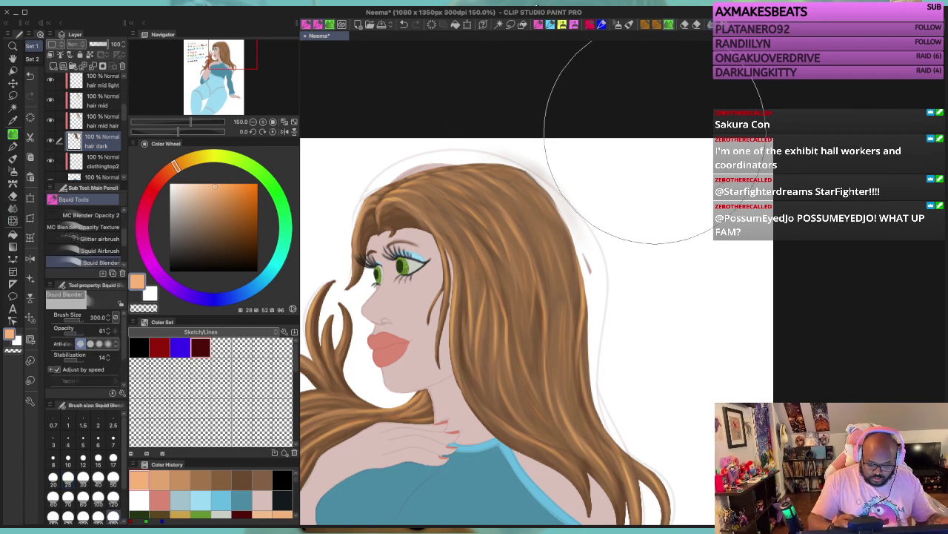
{"action": "key", "text": "bracketleft"}
{"action": "key", "text": "bracketleft"}
{"action": "key", "text": "bracketleft"}
{"action": "key", "text": "bracketleft"}
{"action": "key", "text": "bracketleft"}
{"action": "key", "text": "bracketleft"}
{"action": "key", "text": "bracketleft"}
{"action": "key", "text": "bracketleft"}
{"action": "key", "text": "bracketleft"}
{"action": "key", "text": "bracketleft"}
{"action": "key", "text": "bracketleft"}
{"action": "key", "text": "bracketleft"}
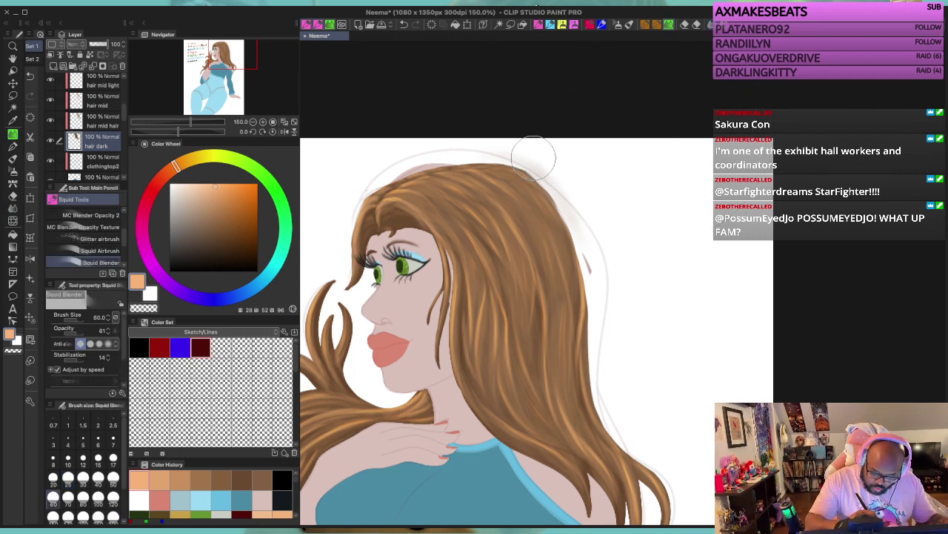
Step: Try to blend the crown's outer edge with the Squid Blender, including at size 30, and undo the strokes
{"action": "mouse_move", "coordinate": [535, 169]}
{"action": "left_mouse_down"}
{"action": "mouse_move", "coordinate": [584, 239]}
{"action": "mouse_move", "coordinate": [569, 197]}
{"action": "mouse_move", "coordinate": [526, 163]}
{"action": "mouse_move", "coordinate": [471, 151]}
{"action": "mouse_move", "coordinate": [424, 163]}
{"action": "left_mouse_up"}
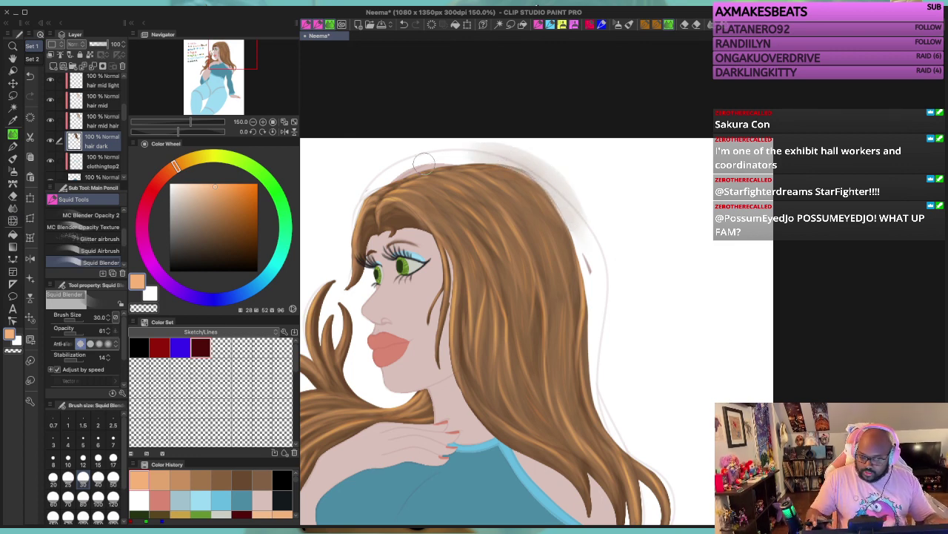
{"action": "key", "text": "super+z"}
{"action": "key", "text": "super+z"}
{"action": "key", "text": "super+z"}
{"action": "key", "text": "super+z"}
{"action": "key", "text": "super+z"}
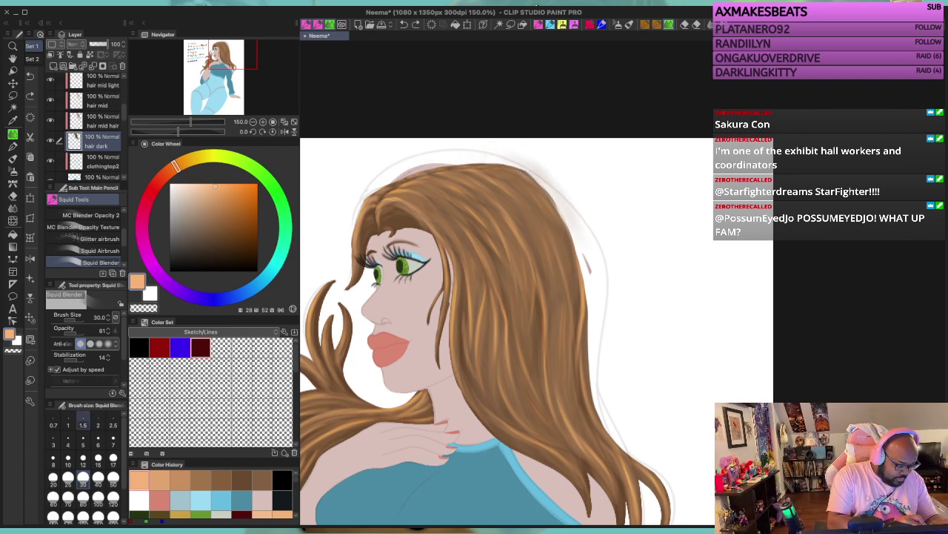
Step: Lower the Squid Blender opacity to 26 and softly blend the hair's outline around the head
{"action": "left_click_drag", "start_coordinate": [76, 331], "coordinate": [64, 330]}
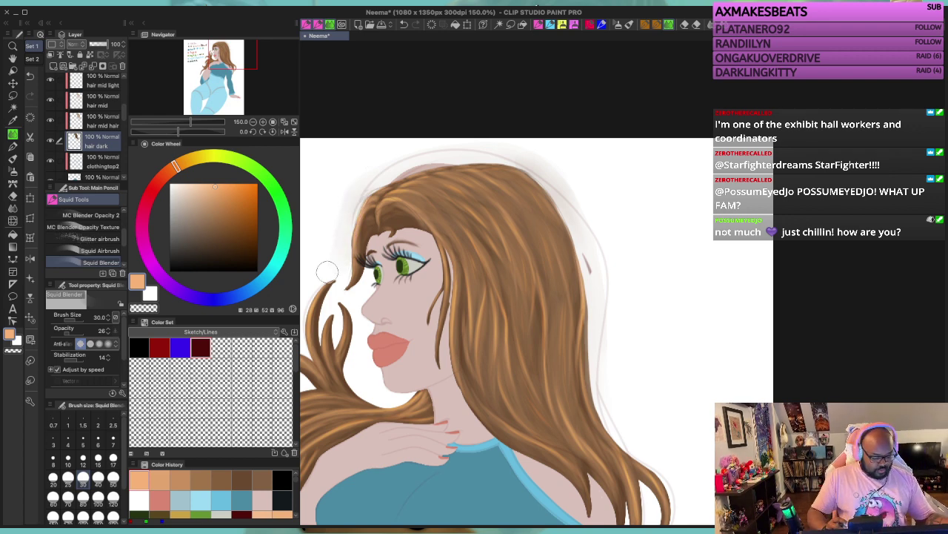
{"action": "key", "text": "ctrl+minus"}
{"action": "key", "text": "ctrl+minus"}
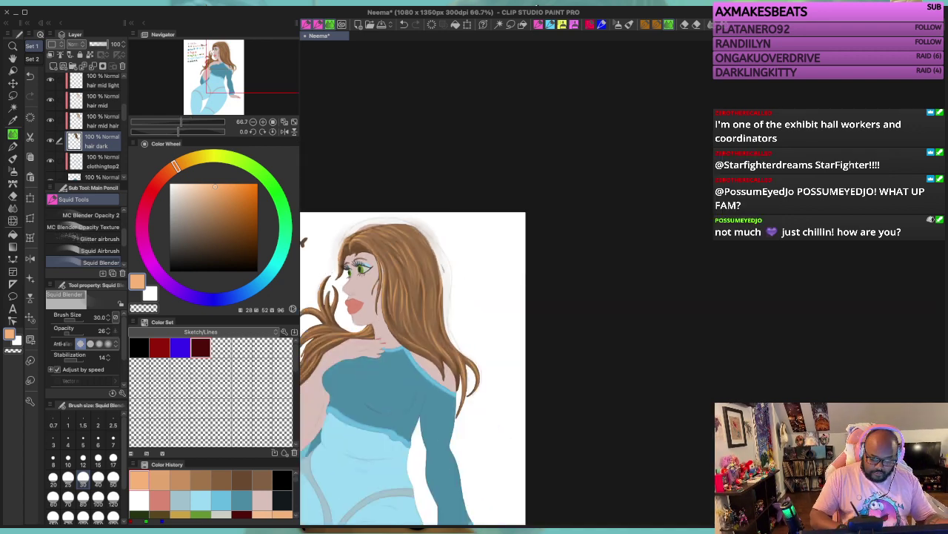
{"action": "left_click_drag", "start_coordinate": [302, 240], "coordinate": [501, 228]}
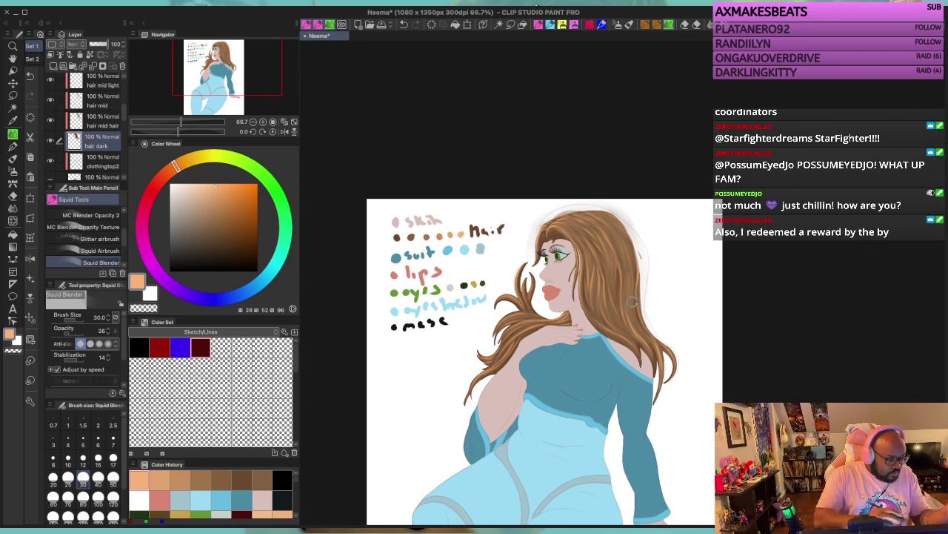
Step: Check the hair layers and switch back to the Blend tool's Blend brush at size 25 over the head
{"action": "scroll", "coordinate": [85, 126], "scroll_direction": "up", "scroll_amount": 3}
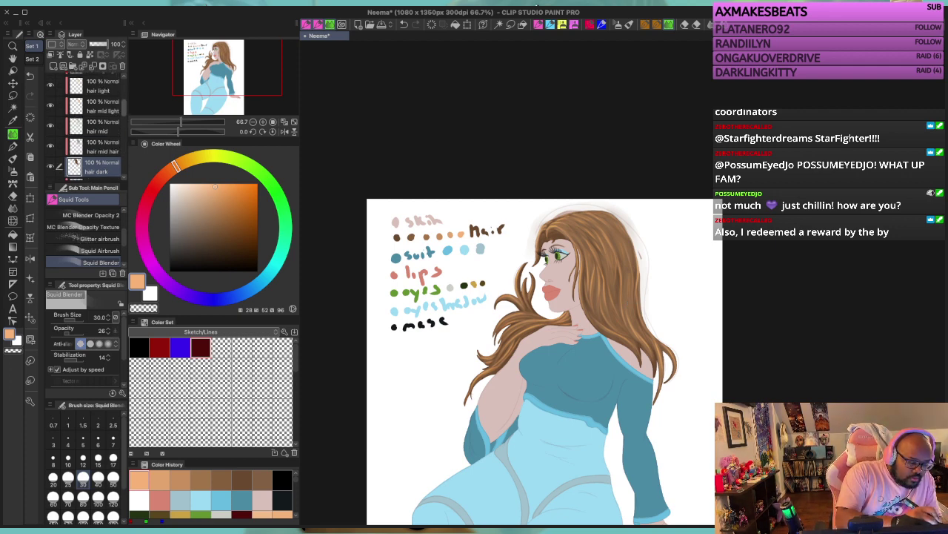
{"action": "scroll", "coordinate": [85, 126], "scroll_direction": "up", "scroll_amount": 1}
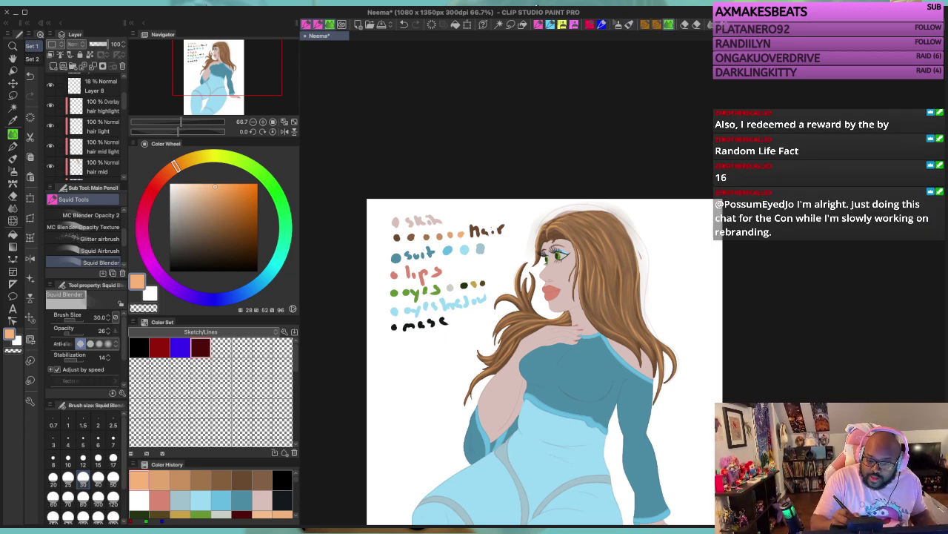
{"action": "key", "text": "j"}
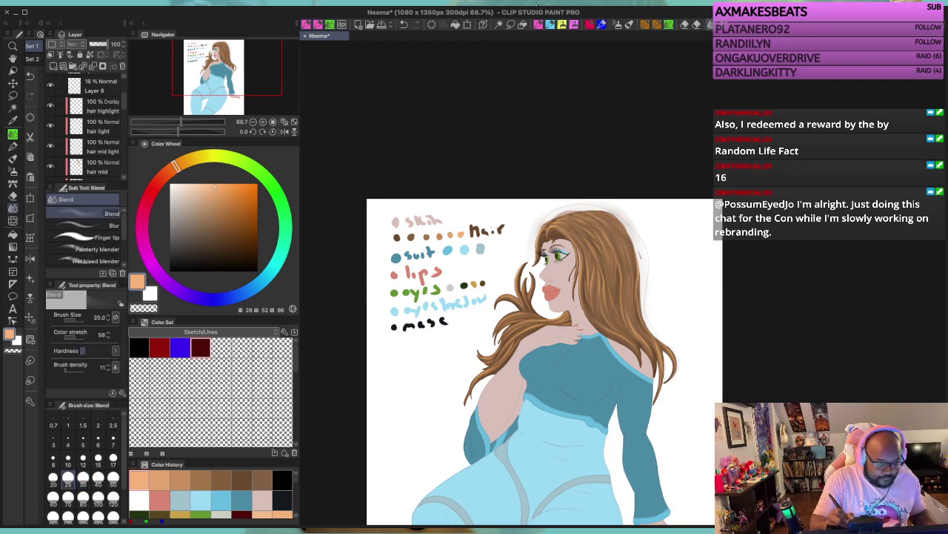
{"action": "left_click", "coordinate": [85, 237]}
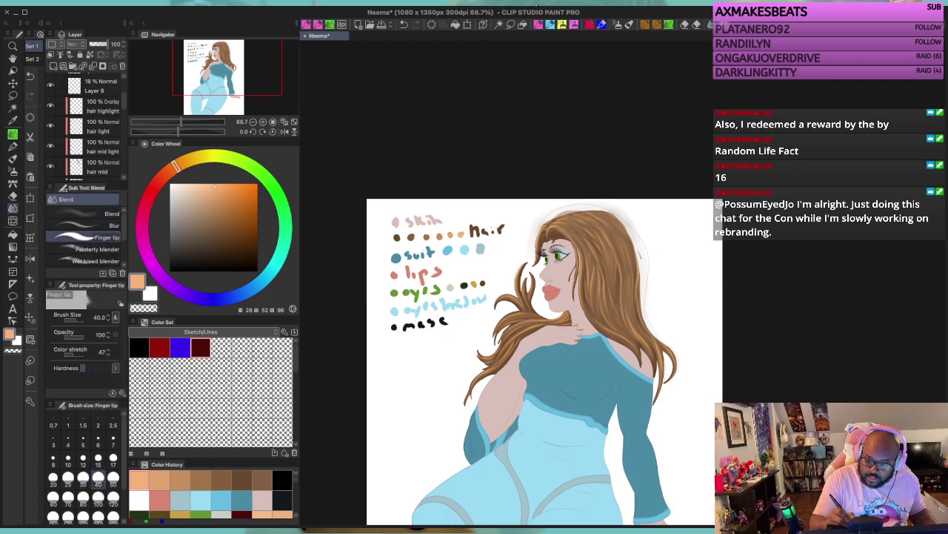
{"action": "left_click", "coordinate": [710, 24]}
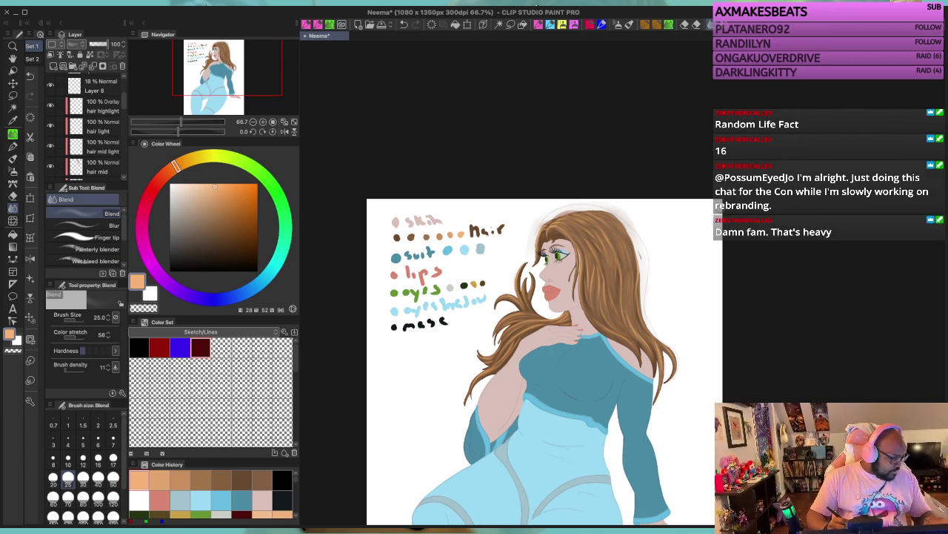
{"action": "scroll", "coordinate": [620, 300], "scroll_direction": "up", "scroll_amount": 4}
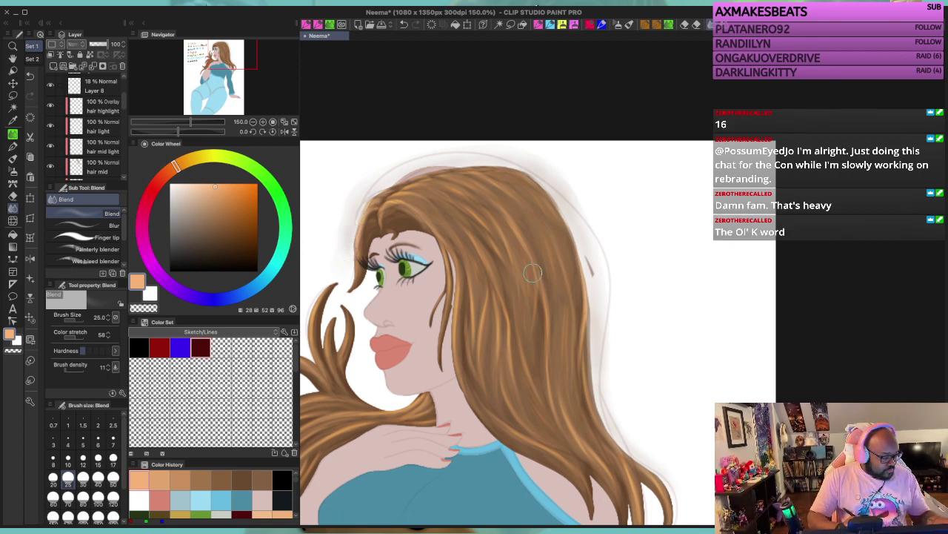
{"action": "mouse_move", "coordinate": [531, 286]}
{"action": "left_mouse_down"}
{"action": "mouse_move", "coordinate": [665, 286]}
{"action": "mouse_move", "coordinate": [656, 279]}
{"action": "left_mouse_up"}
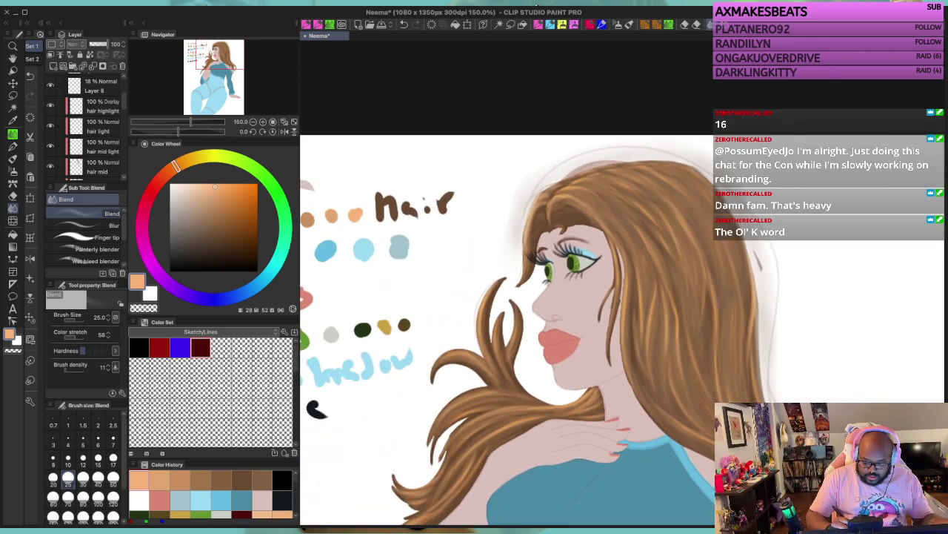
Step: Reduce the Blend brush size to 8, try to blend the front strand beside the forehead, and undo the strokes
{"action": "key", "text": "bracketleft"}
{"action": "key", "text": "bracketleft"}
{"action": "key", "text": "bracketleft"}
{"action": "key", "text": "bracketleft"}
{"action": "key", "text": "bracketleft"}
{"action": "key", "text": "bracketleft"}
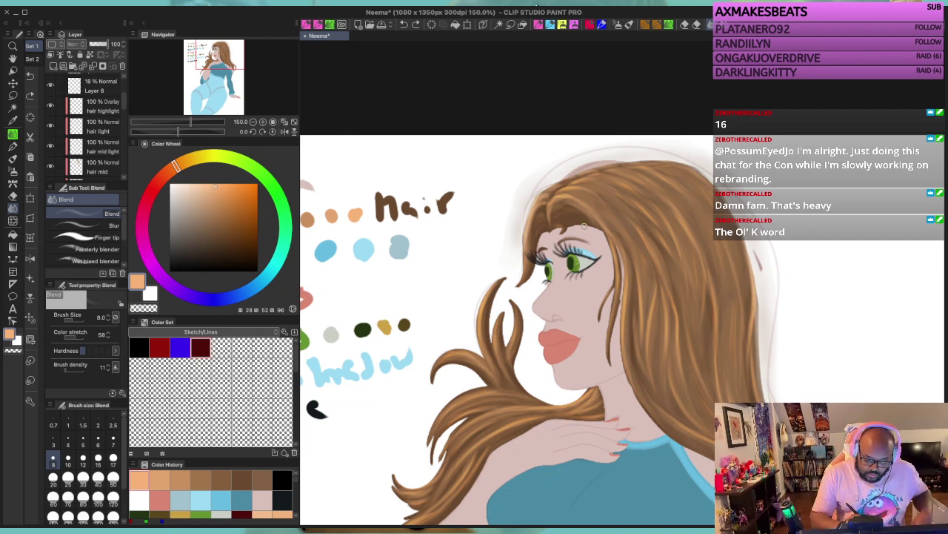
{"action": "left_click_drag", "start_coordinate": [540, 275], "coordinate": [535, 264]}
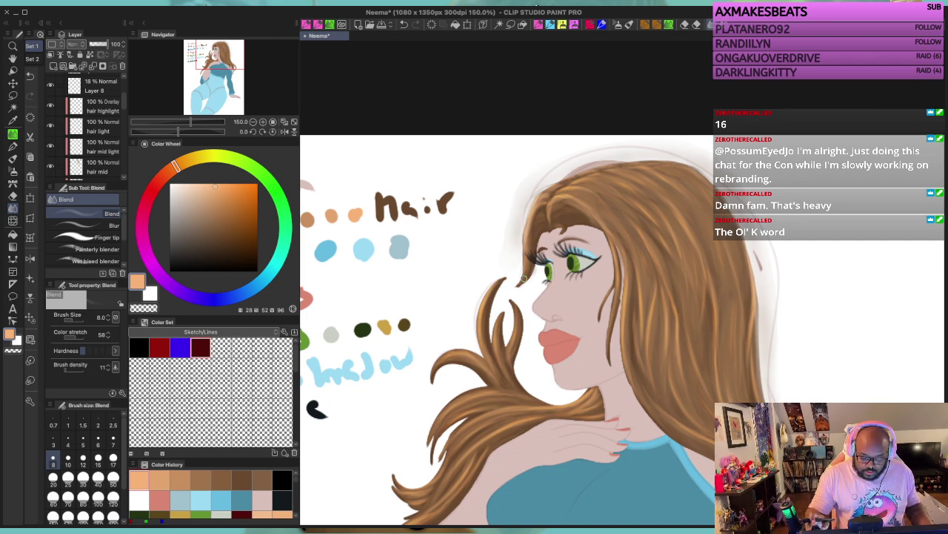
{"action": "key", "text": "ctrl+z"}
{"action": "key", "text": "ctrl+z"}
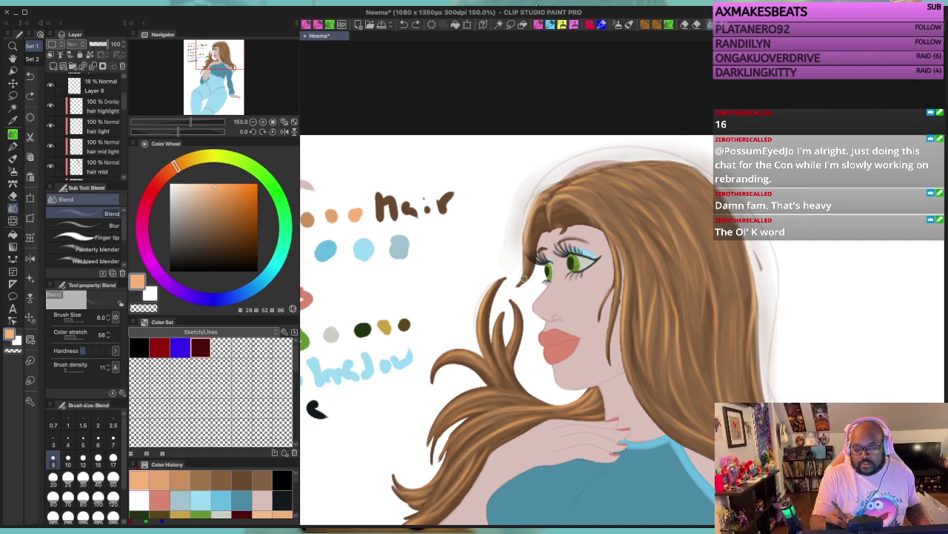
Step: Choose the Soft eraser, set its size to 17 and finally 8, and erase the smudged haze along the outer edge of the back hair
{"action": "left_click", "coordinate": [669, 25]}
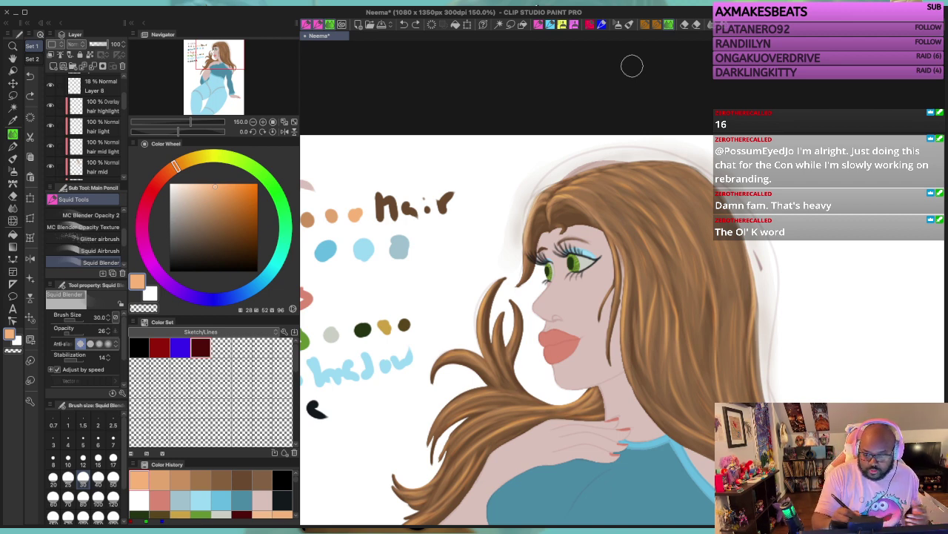
{"action": "left_click", "coordinate": [697, 25]}
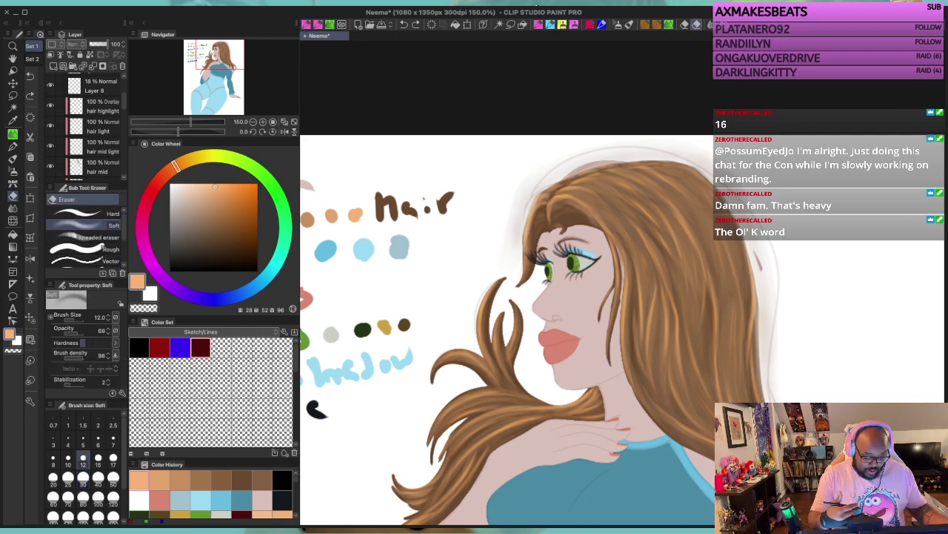
{"action": "key", "text": "super+minus"}
{"action": "key", "text": "super+plus"}
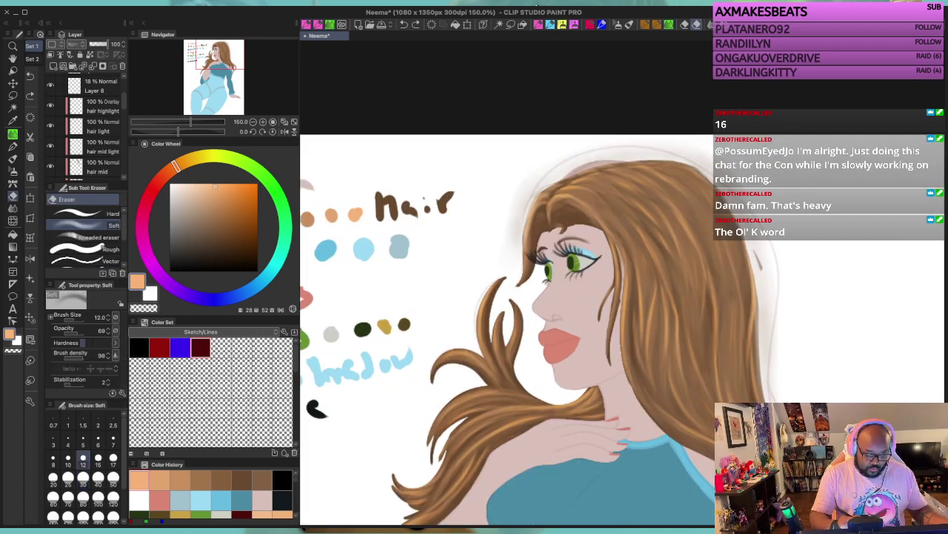
{"action": "key", "text": "bracketright"}
{"action": "key", "text": "bracketright"}
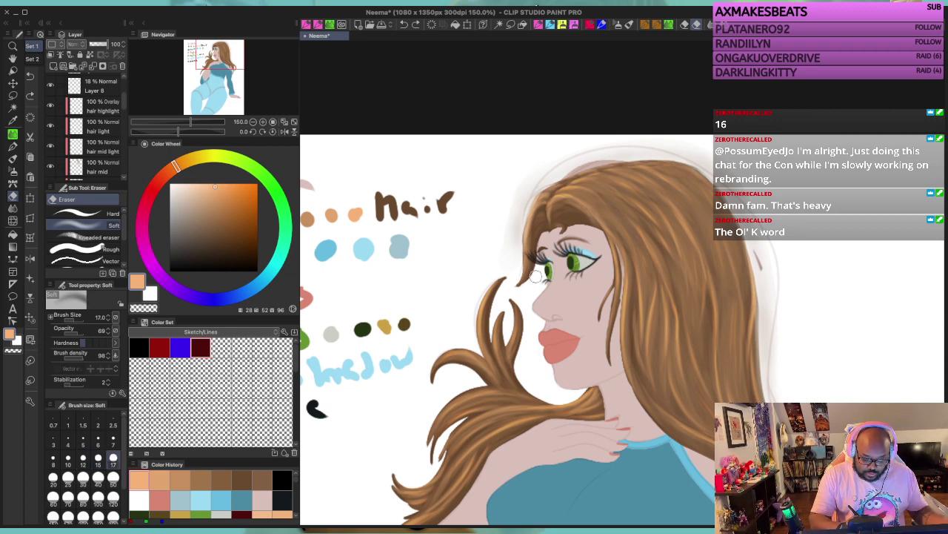
{"action": "key", "text": "bracketleft"}
{"action": "key", "text": "bracketleft"}
{"action": "key", "text": "bracketleft"}
{"action": "key", "text": "bracketleft"}
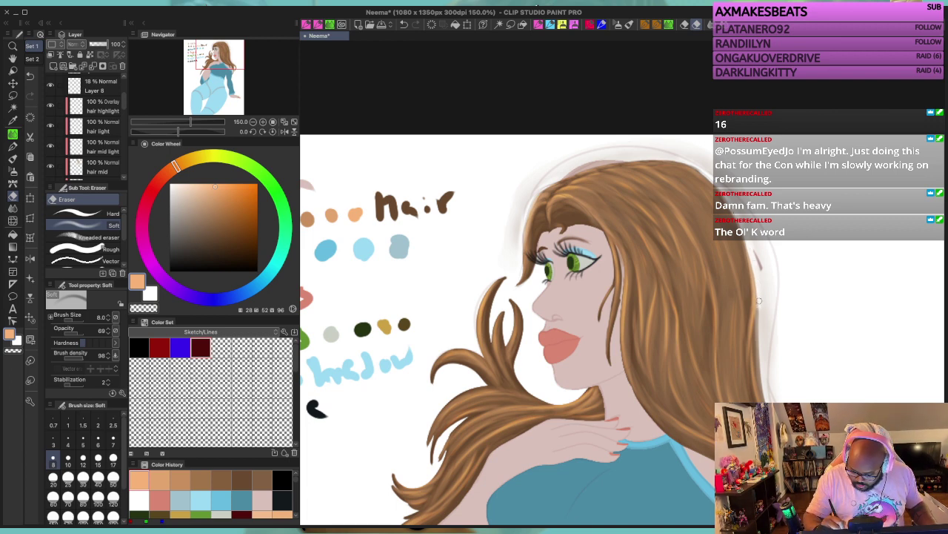
{"action": "left_click_drag", "start_coordinate": [760, 334], "coordinate": [767, 394]}
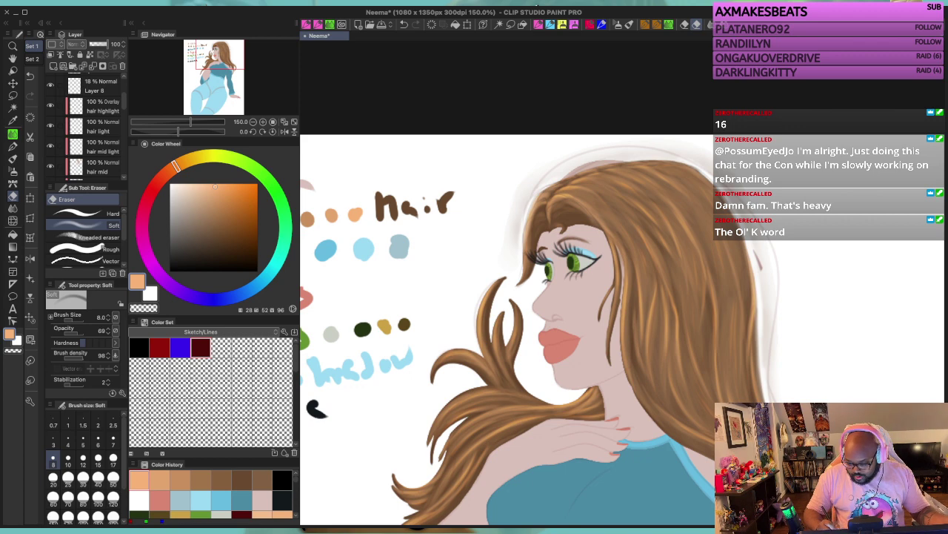
Step: Clean the outer edge and tips of the back hair around the shoulder with the Soft eraser
{"action": "left_click_drag", "start_coordinate": [783, 348], "coordinate": [657, 243]}
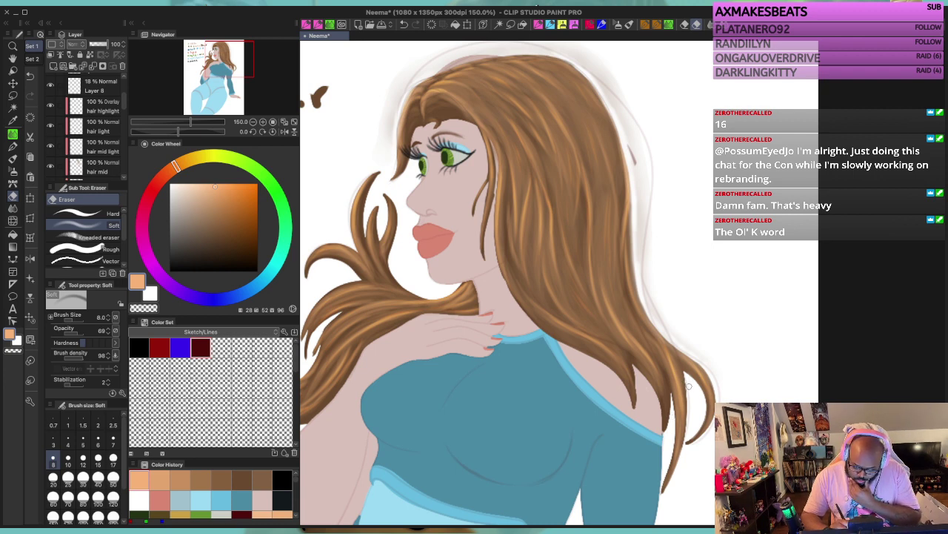
{"action": "key", "text": "h"}
{"action": "key", "text": "h"}
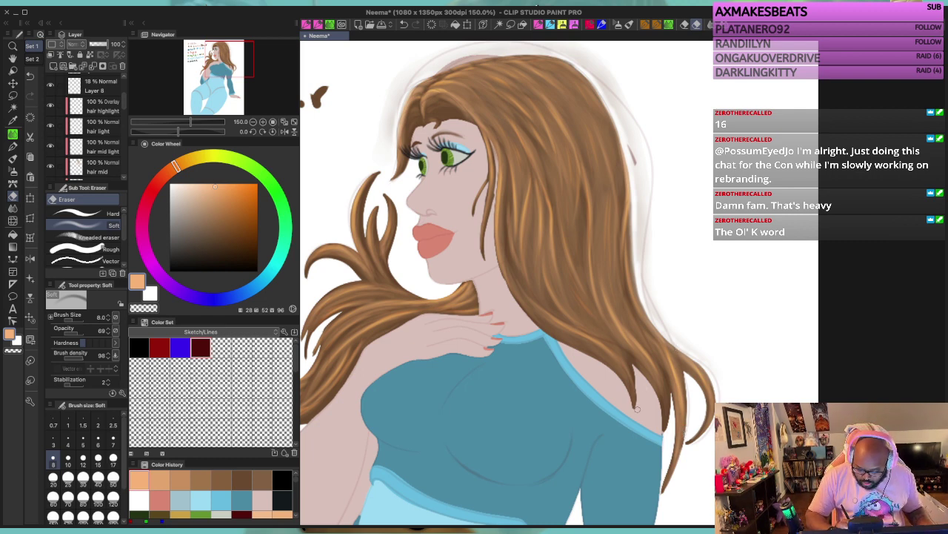
{"action": "key", "text": "h"}
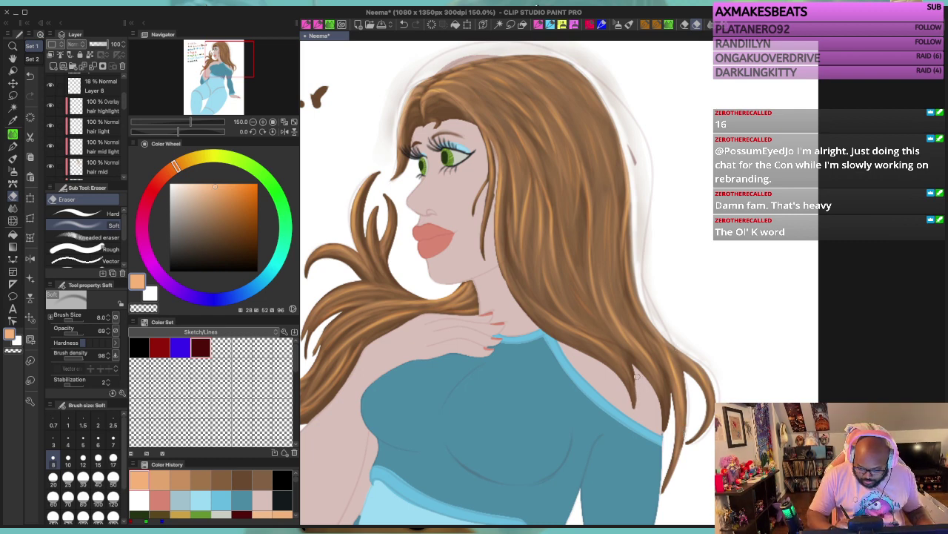
{"action": "key", "text": "h"}
{"action": "key", "text": "h"}
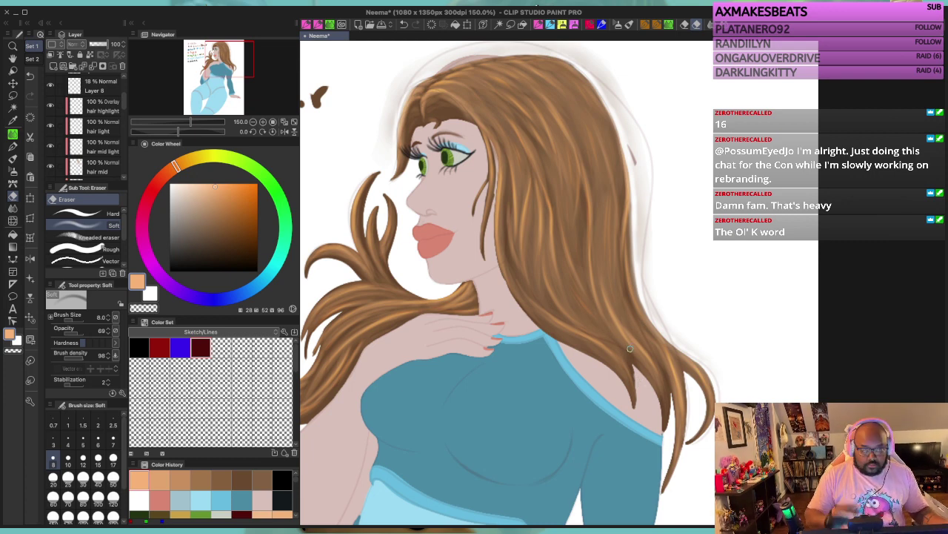
{"action": "key", "text": "h"}
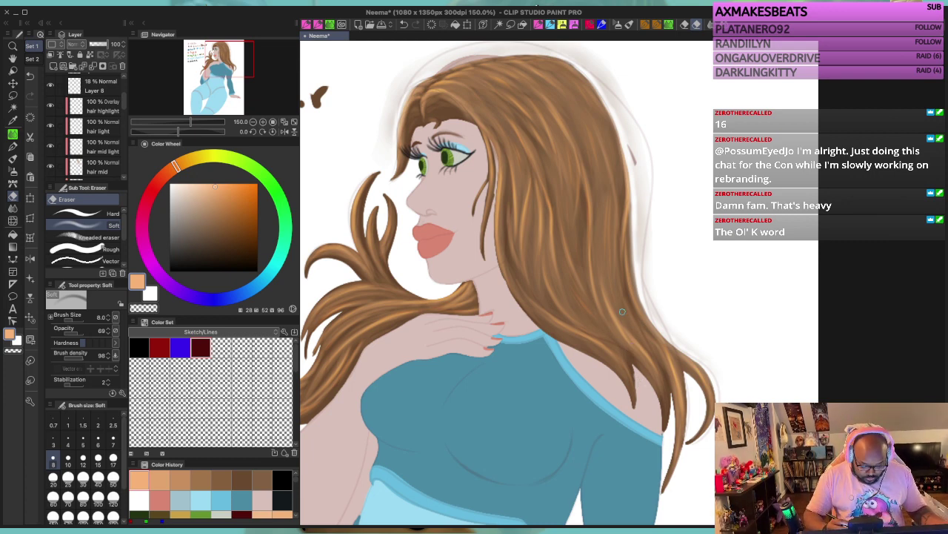
{"action": "key", "text": "h"}
Step: Reduce the Soft eraser's size to 5 and erase the haze between the hair tips over the bare shoulder
{"action": "key", "text": "bracketleft"}
{"action": "key", "text": "bracketleft"}
{"action": "key", "text": "bracketleft"}
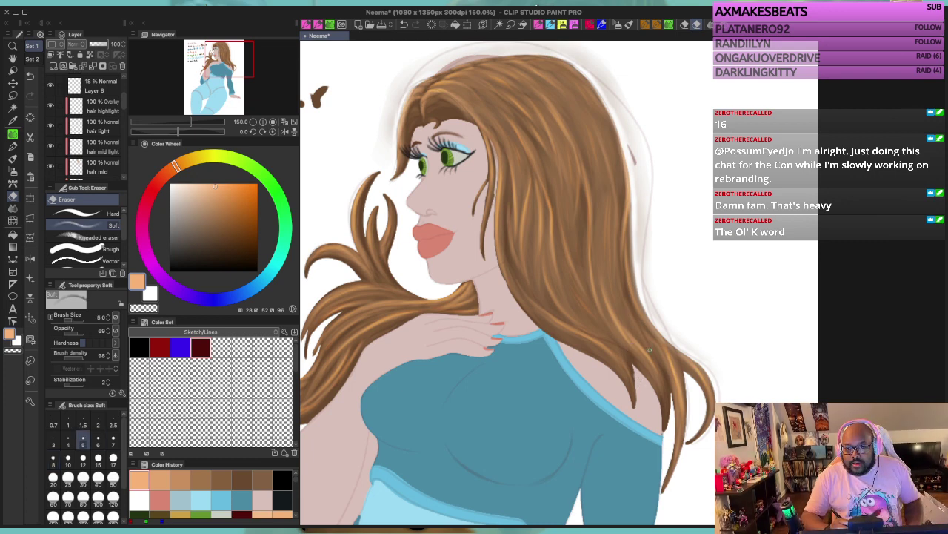
{"action": "key", "text": "h"}
{"action": "key", "text": "h"}
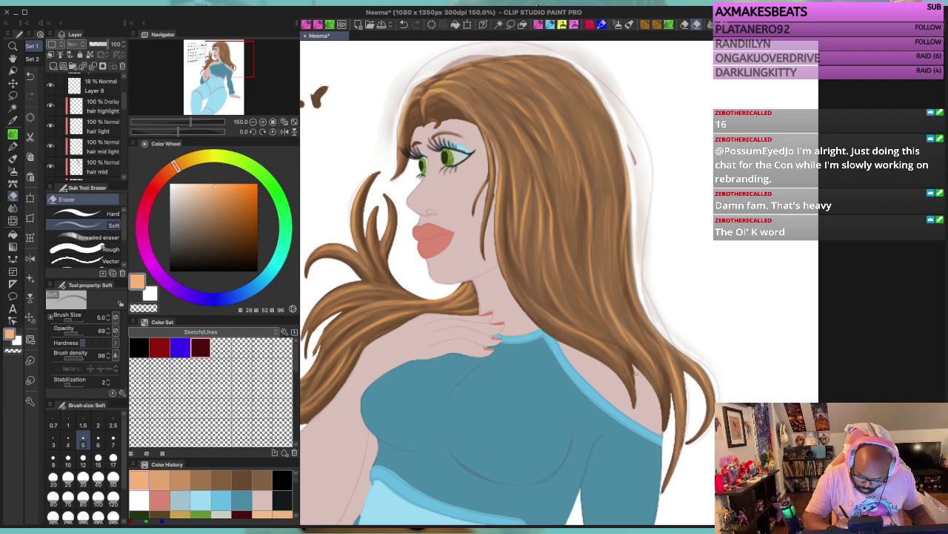
{"action": "key", "text": "h"}
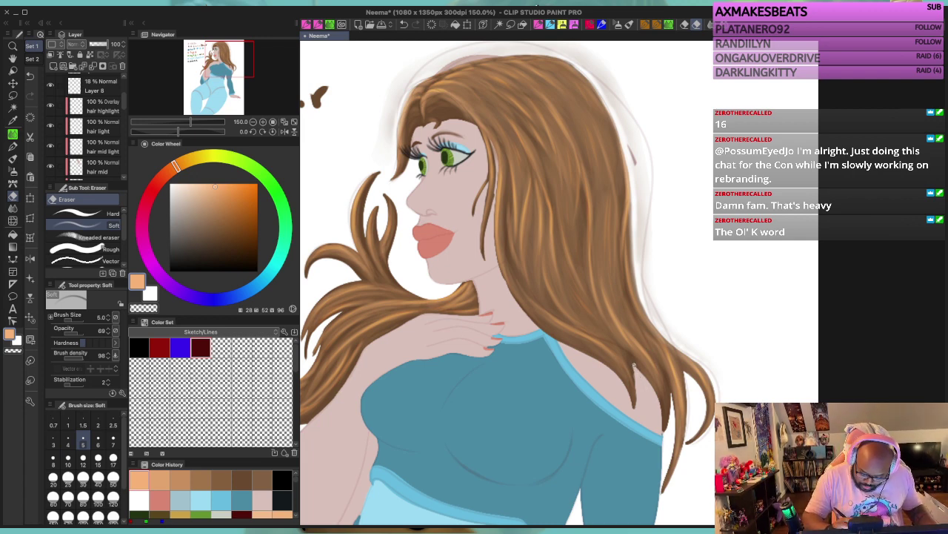
{"action": "key", "text": "h"}
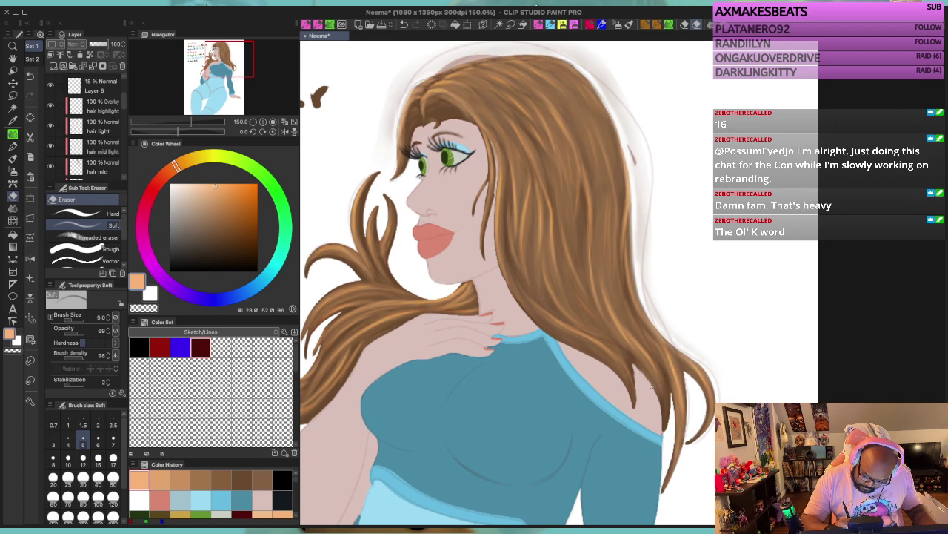
{"action": "key", "text": "h"}
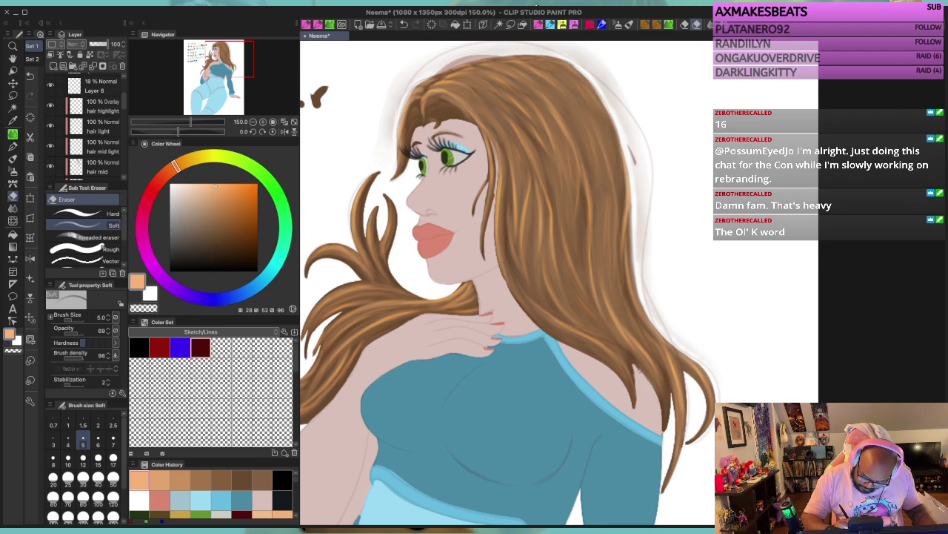
{"action": "left_click_drag", "start_coordinate": [634, 366], "coordinate": [637, 404]}
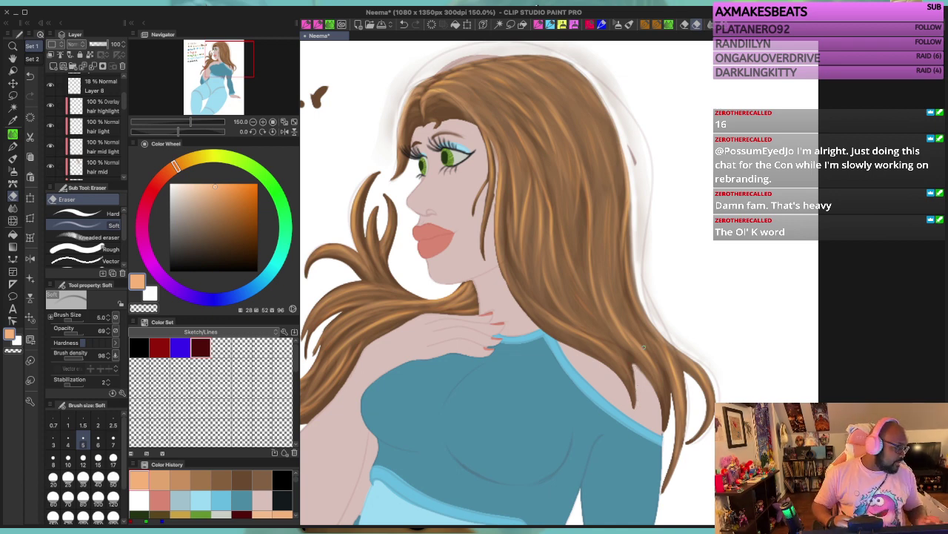
{"action": "key", "text": "h"}
{"action": "key", "text": "h"}
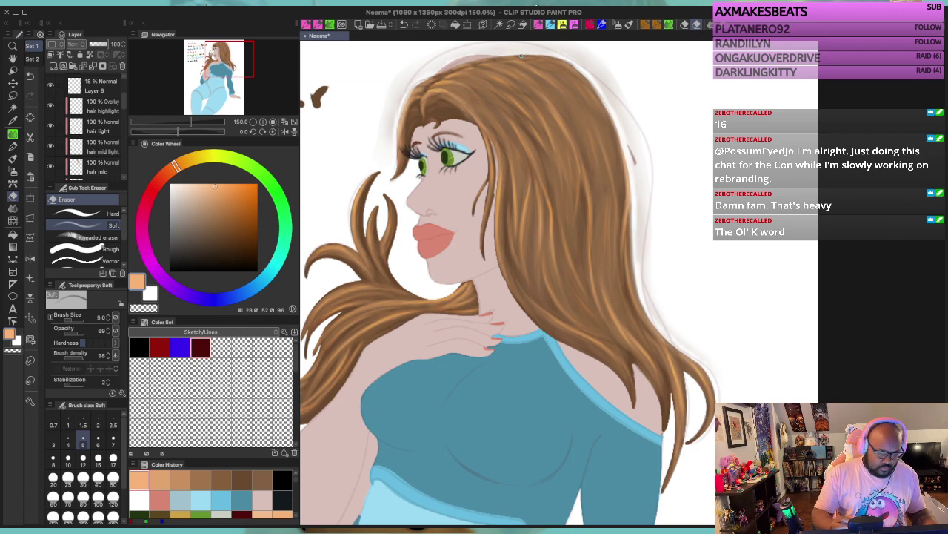
Step: Check the head with the hair dark layer hidden, show it again, and erase the skin layer's excess above the crown
{"action": "left_click_drag", "start_coordinate": [123, 101], "coordinate": [124, 111]}
{"action": "left_click", "coordinate": [51, 149]}
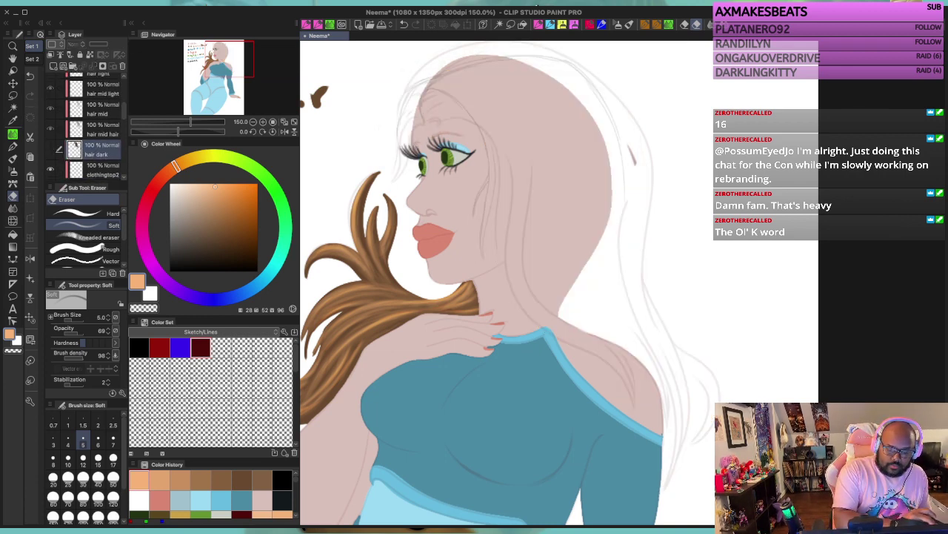
{"action": "left_click", "coordinate": [51, 149]}
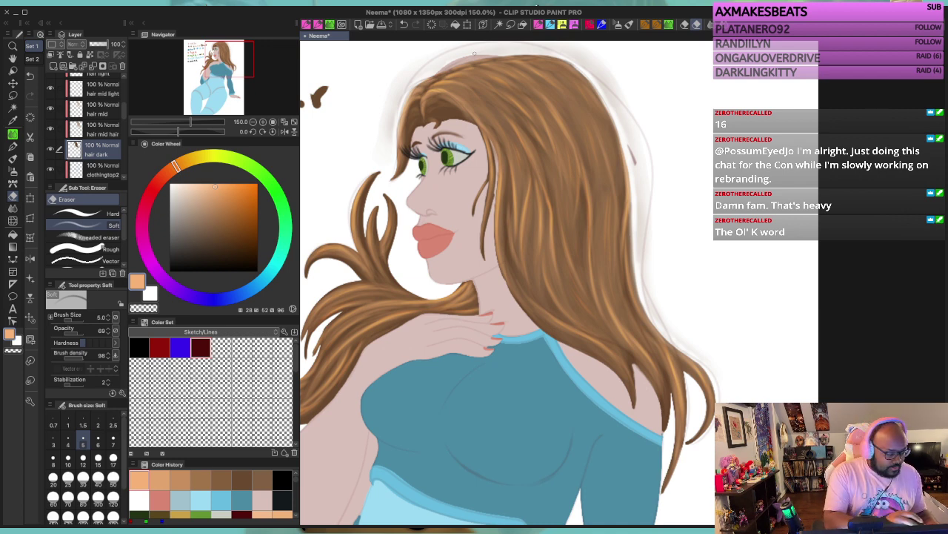
{"action": "scroll", "coordinate": [85, 126], "scroll_direction": "down", "scroll_amount": 6}
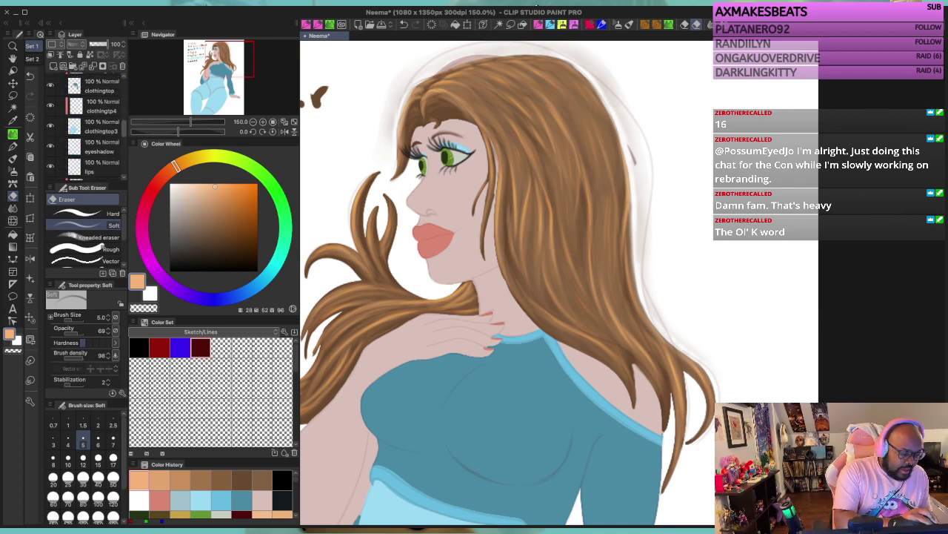
{"action": "scroll", "coordinate": [85, 126], "scroll_direction": "down", "scroll_amount": 3}
{"action": "left_click", "coordinate": [96, 106]}
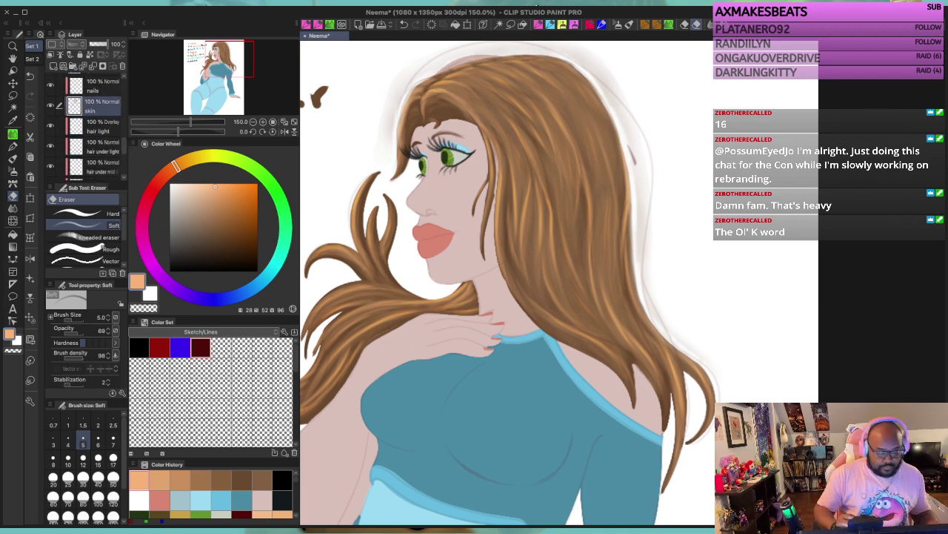
{"action": "left_click_drag", "start_coordinate": [463, 58], "coordinate": [530, 218]}
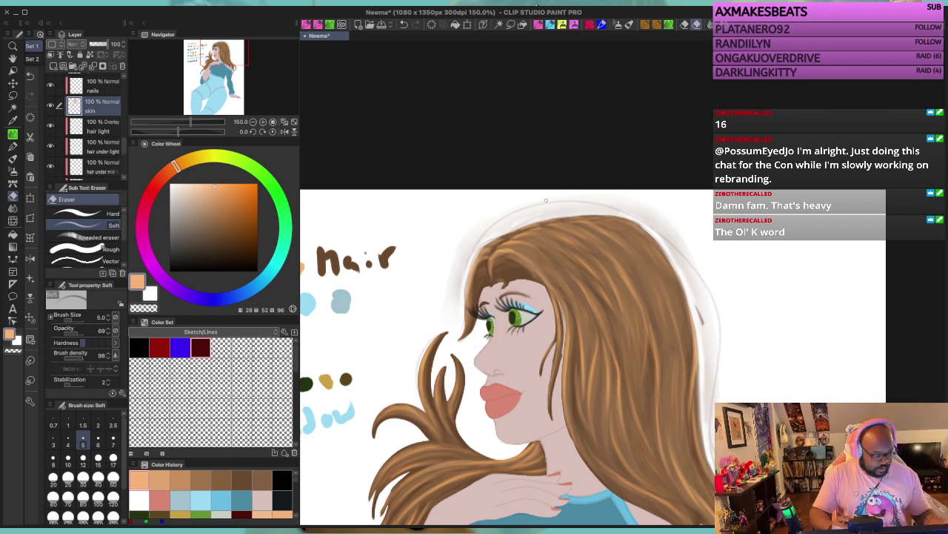
{"action": "left_click_drag", "start_coordinate": [538, 400], "coordinate": [507, 243]}
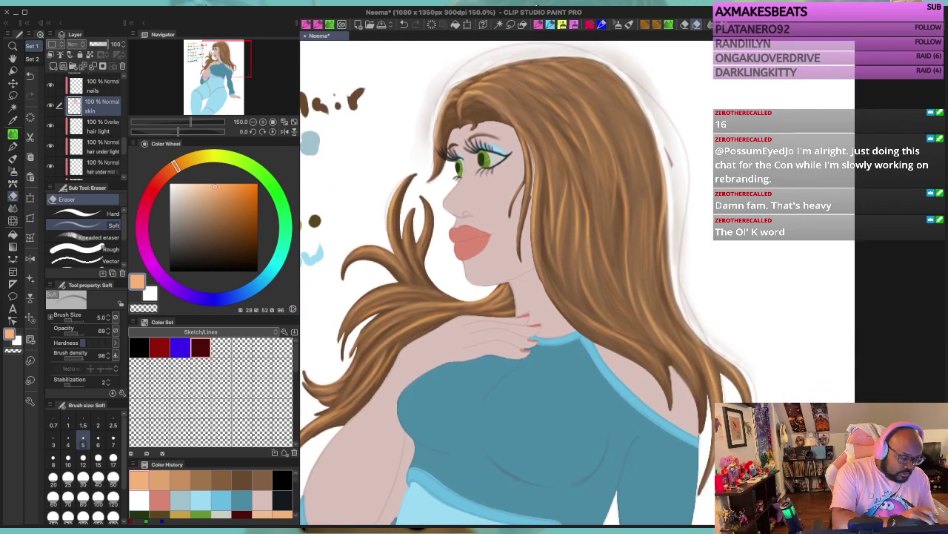
Step: Select the hair dark layer, and finally the hair under dark layer above the bkg folder
{"action": "scroll", "coordinate": [85, 126], "scroll_direction": "up", "scroll_amount": 3}
{"action": "scroll", "coordinate": [85, 126], "scroll_direction": "down", "scroll_amount": 5}
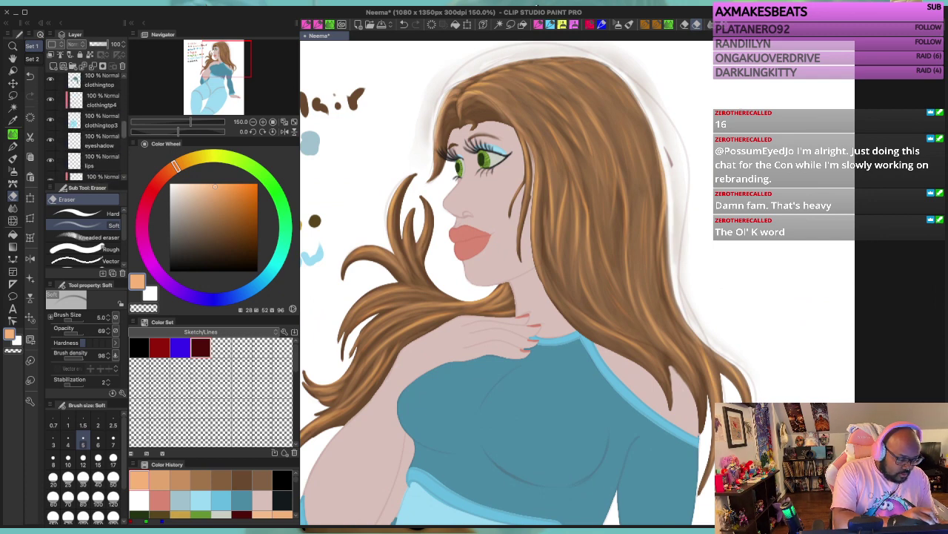
{"action": "left_click", "coordinate": [97, 149]}
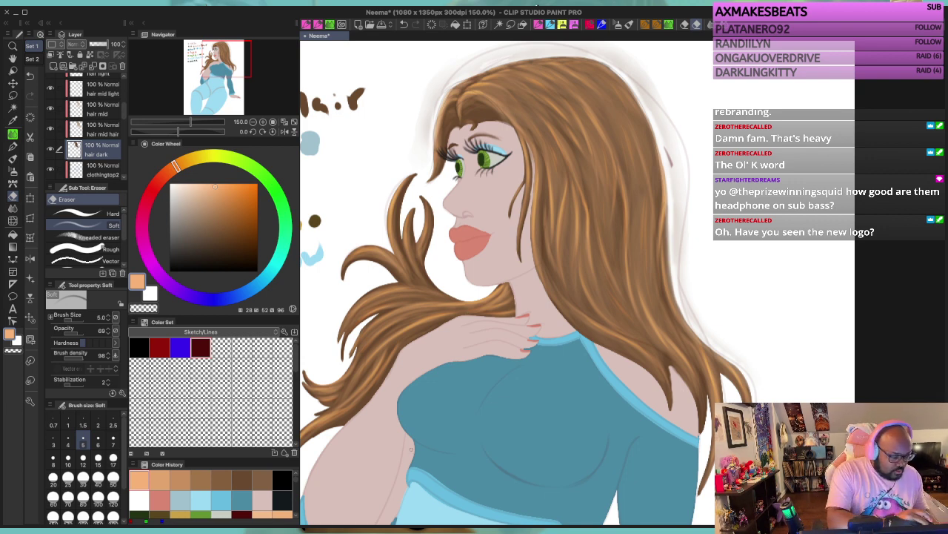
{"action": "scroll", "coordinate": [86, 126], "scroll_direction": "down", "scroll_amount": 5}
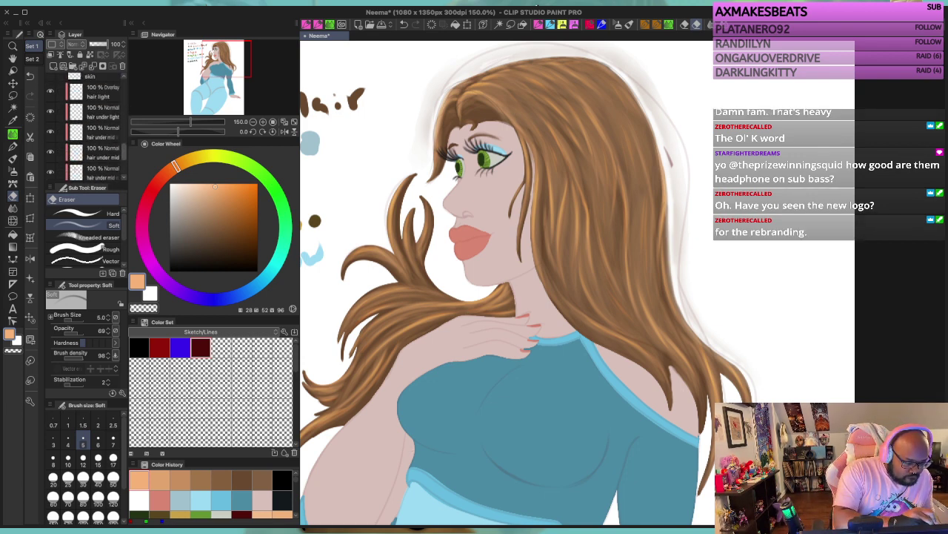
{"action": "scroll", "coordinate": [85, 126], "scroll_direction": "down", "scroll_amount": 1}
{"action": "left_click", "coordinate": [96, 121]}
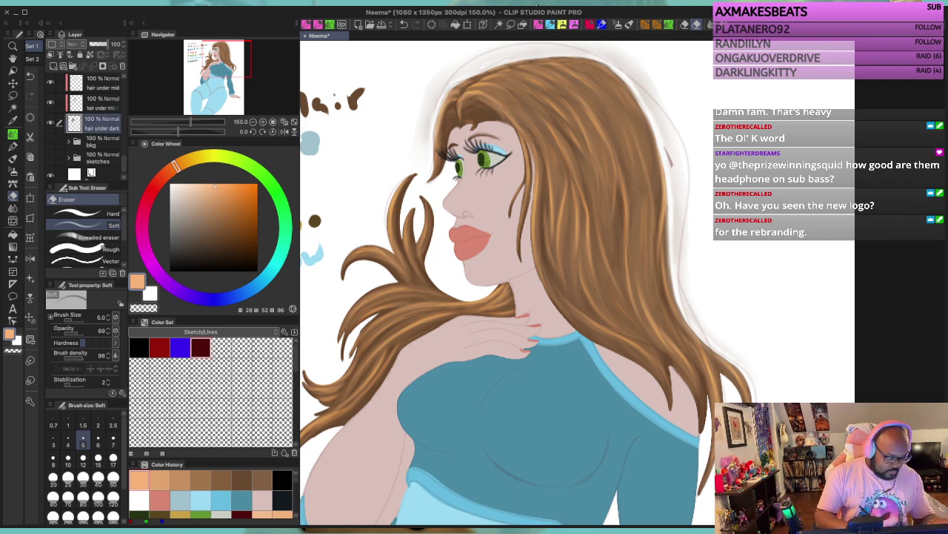
{"action": "left_click_drag", "start_coordinate": [611, 258], "coordinate": [721, 250]}
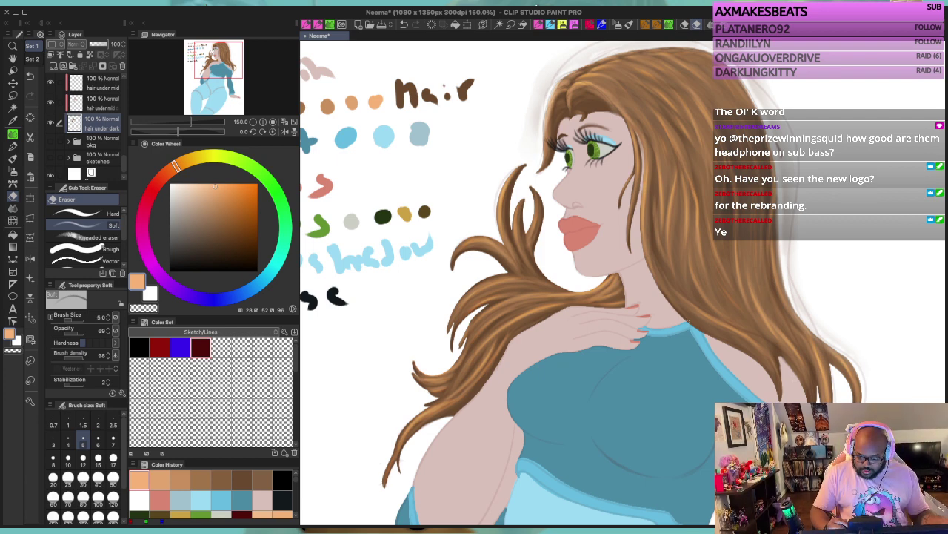
Step: Show the bkg folder to check the character against the curtained window background
{"action": "scroll", "coordinate": [687, 323], "scroll_direction": "down", "scroll_amount": 2}
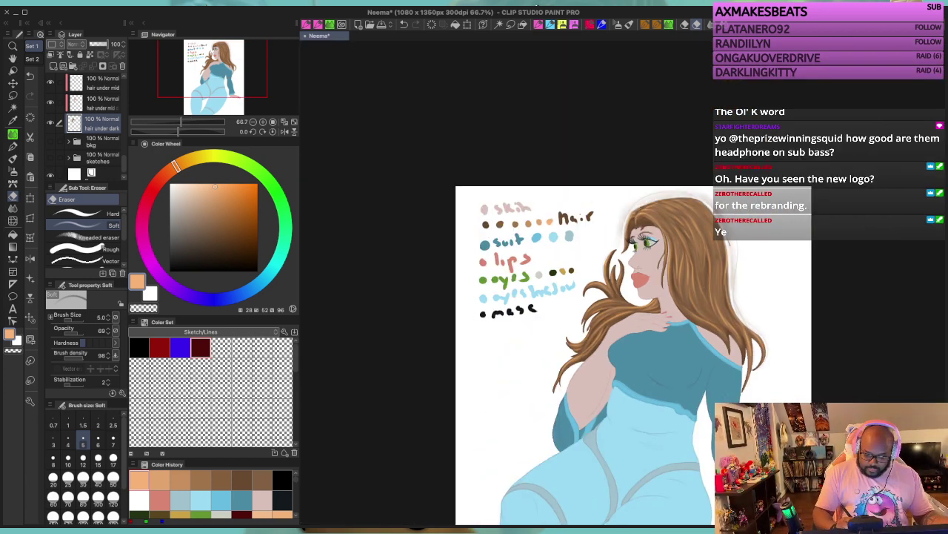
{"action": "left_click_drag", "start_coordinate": [688, 322], "coordinate": [638, 192]}
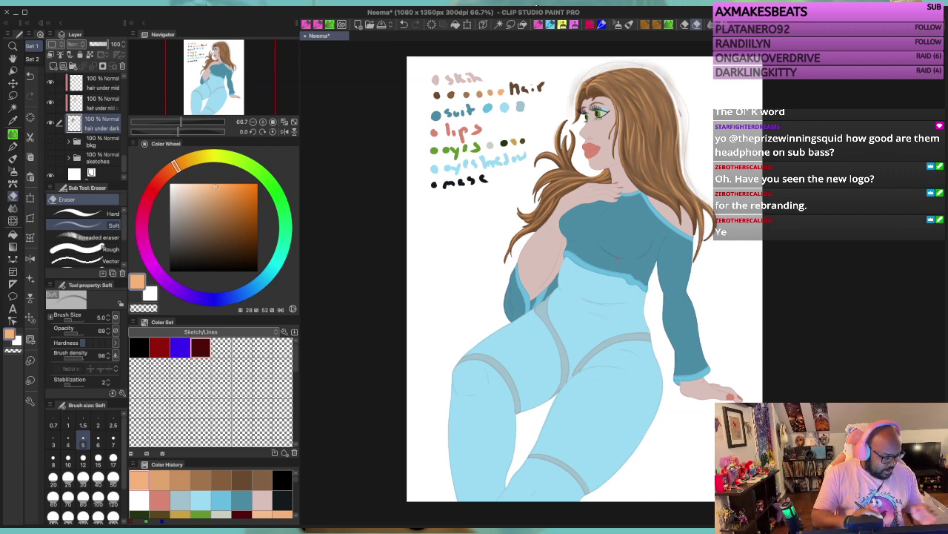
{"action": "scroll", "coordinate": [85, 134], "scroll_direction": "down", "scroll_amount": 1}
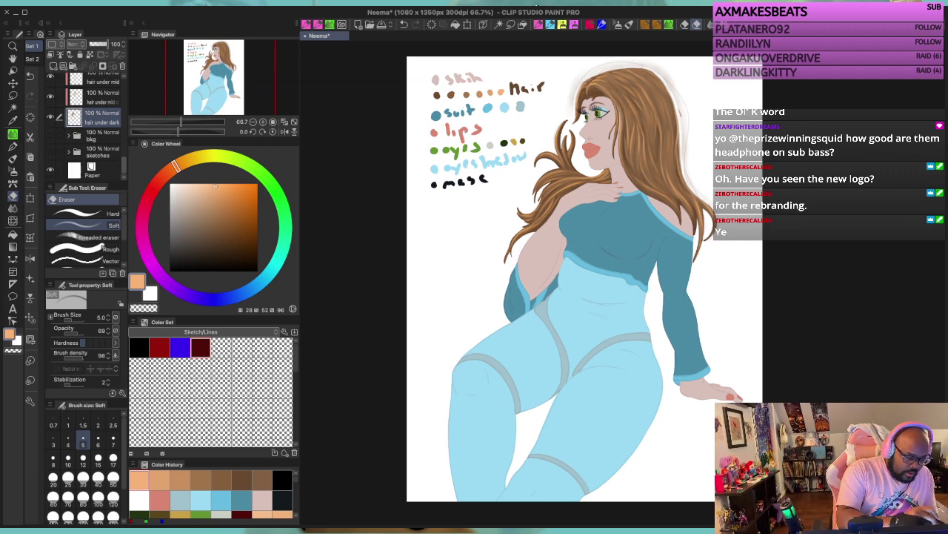
{"action": "left_click", "coordinate": [50, 135]}
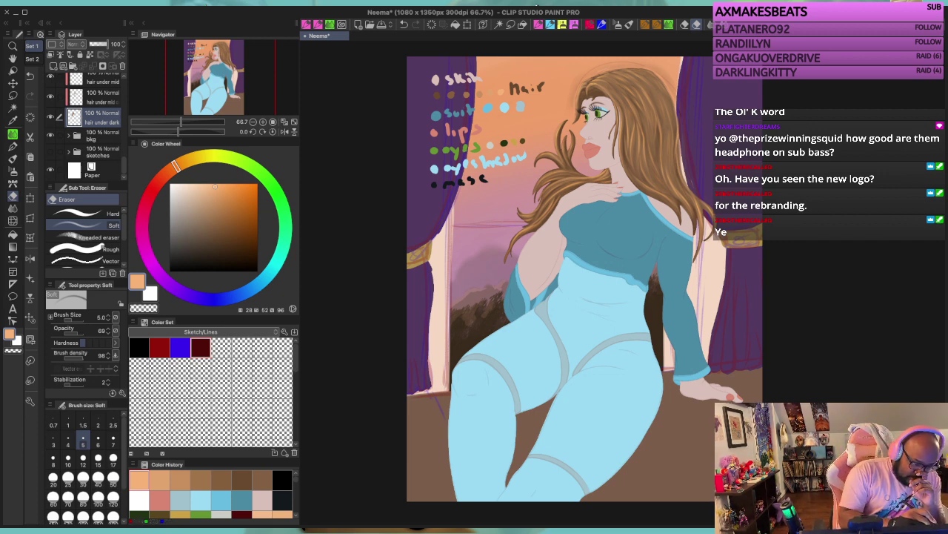
Step: Create a layer folder between the lineart and mascara layers and name it char
{"action": "scroll", "coordinate": [86, 126], "scroll_direction": "up", "scroll_amount": 3}
{"action": "scroll", "coordinate": [85, 126], "scroll_direction": "up", "scroll_amount": 5}
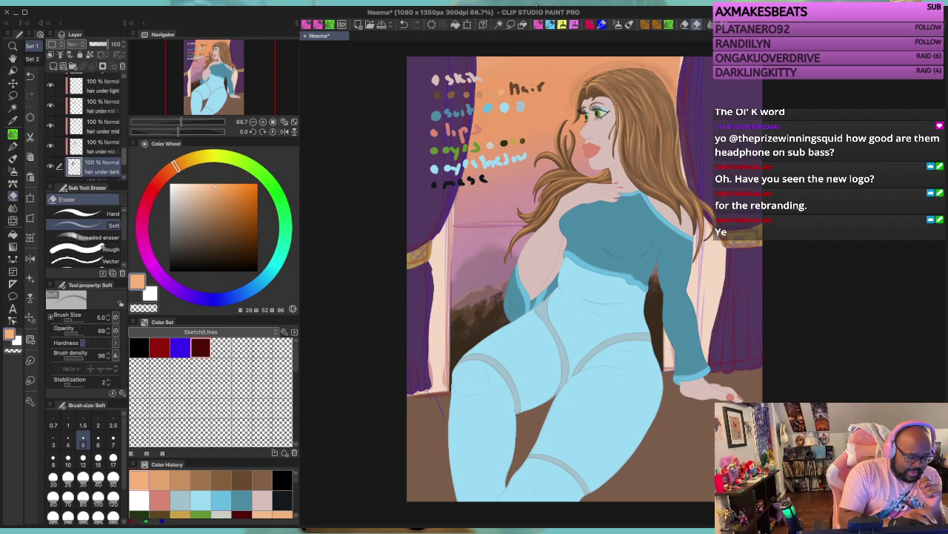
{"action": "scroll", "coordinate": [93, 126], "scroll_direction": "up", "scroll_amount": 5}
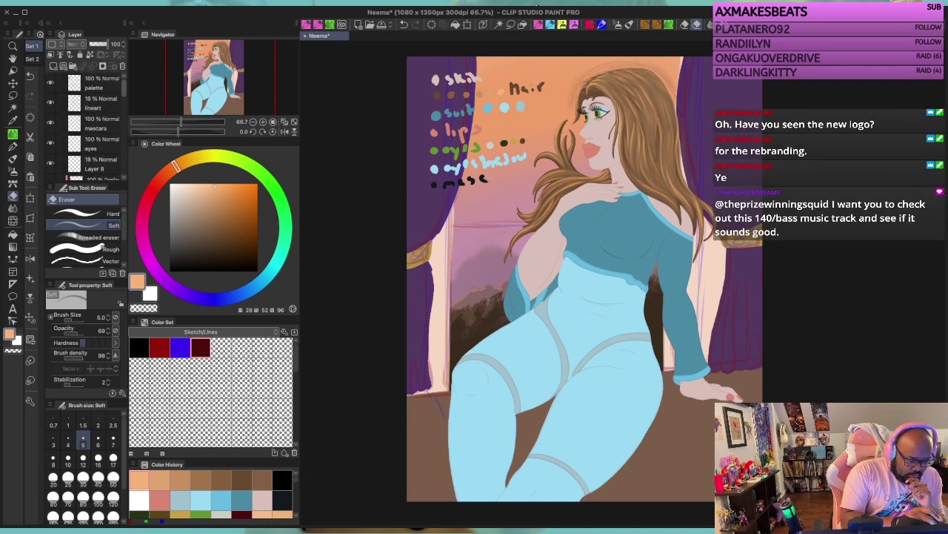
{"action": "left_click", "coordinate": [100, 103]}
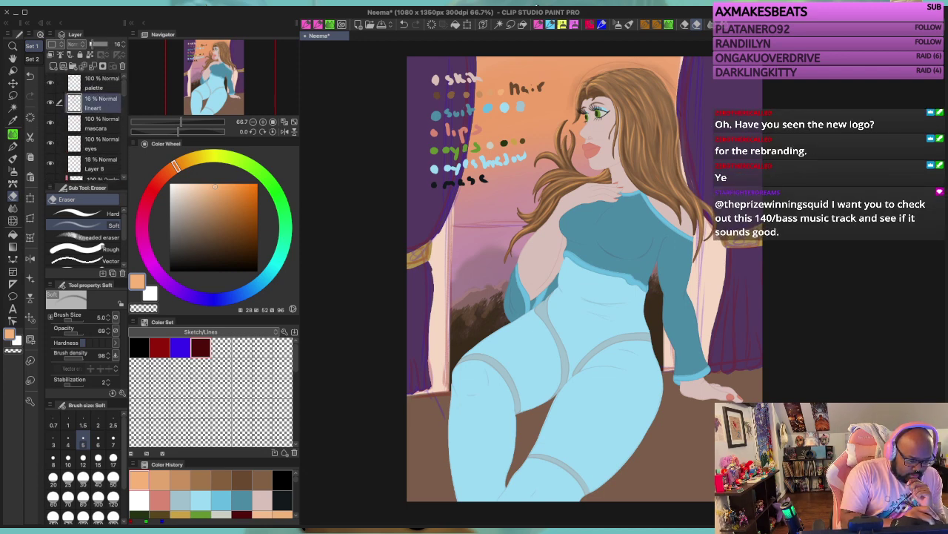
{"action": "left_click", "coordinate": [99, 124]}
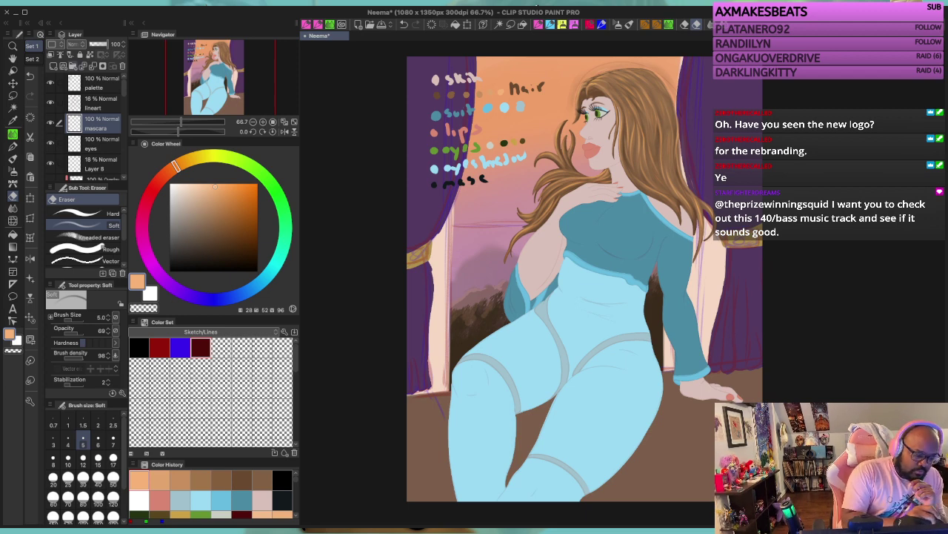
{"action": "left_click", "coordinate": [74, 66]}
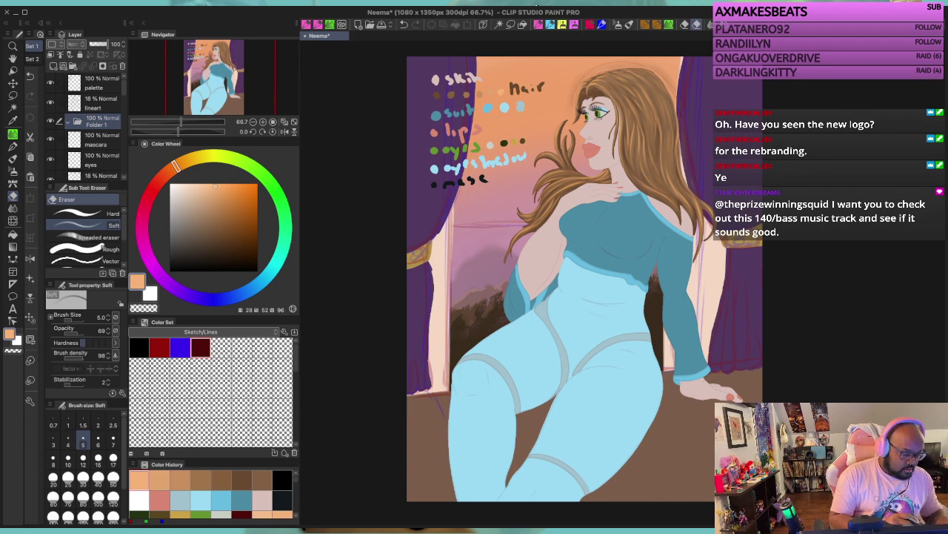
{"action": "type", "text": "chR"}
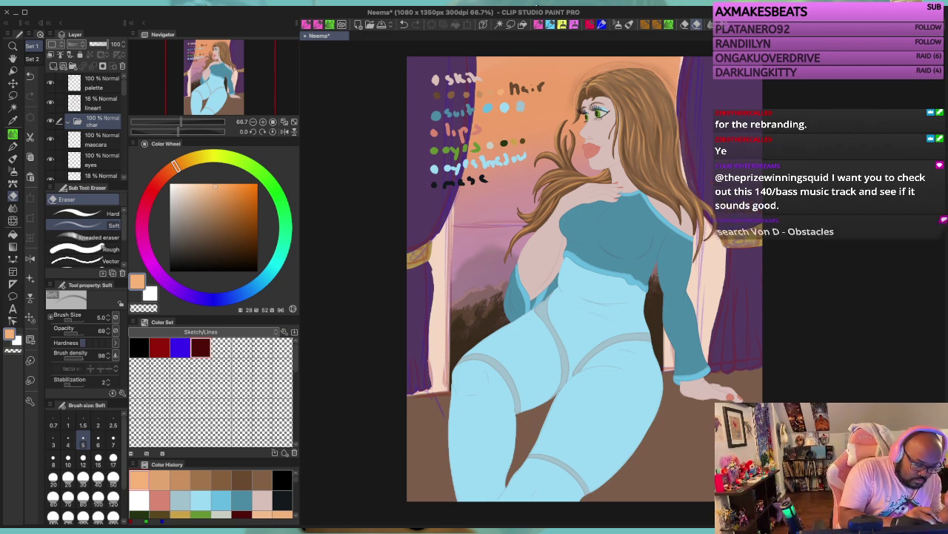
Step: Move all the character layers, from mascara down through hair under dark above the bkg folder, into the char folder and collapse it
{"action": "left_click_drag", "start_coordinate": [124, 86], "coordinate": [124, 93]}
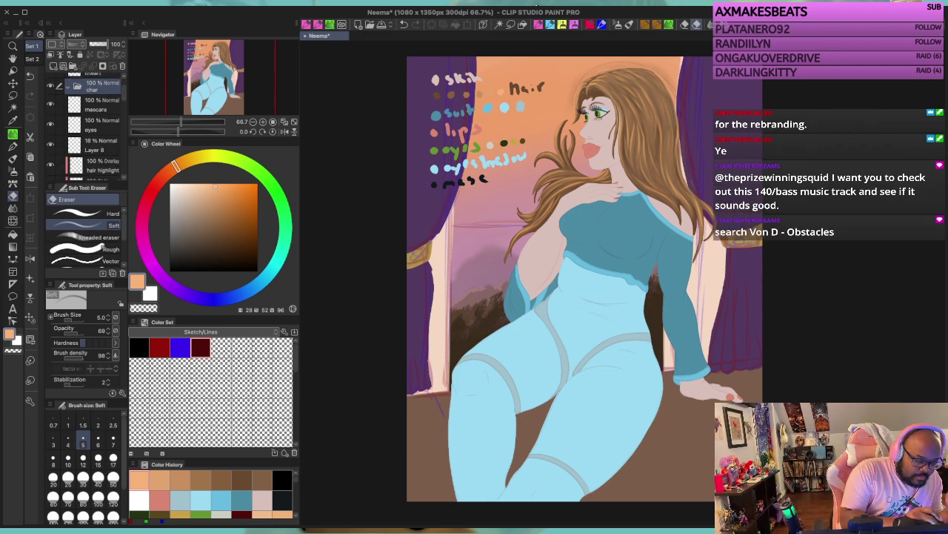
{"action": "left_click", "coordinate": [100, 105]}
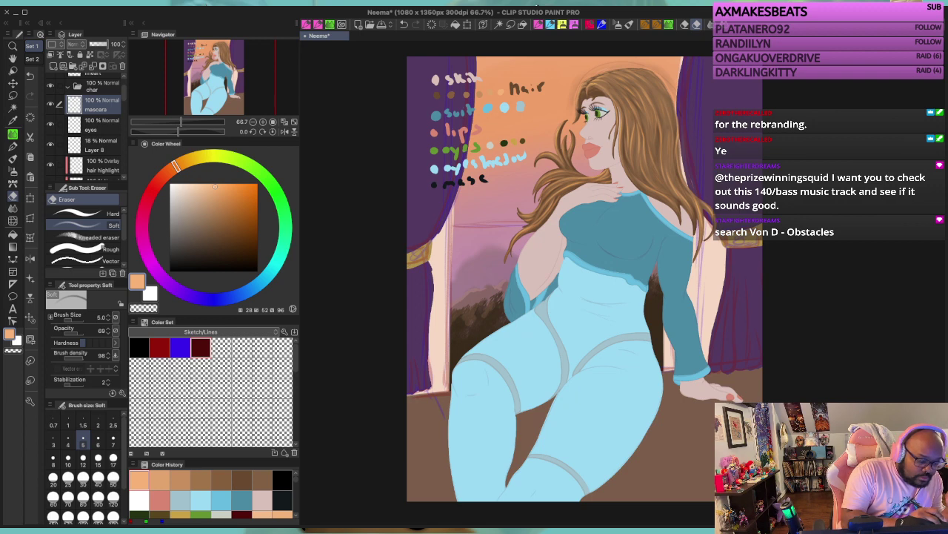
{"action": "left_click", "coordinate": [59, 125]}
{"action": "left_click", "coordinate": [59, 145]}
{"action": "left_click", "coordinate": [59, 164]}
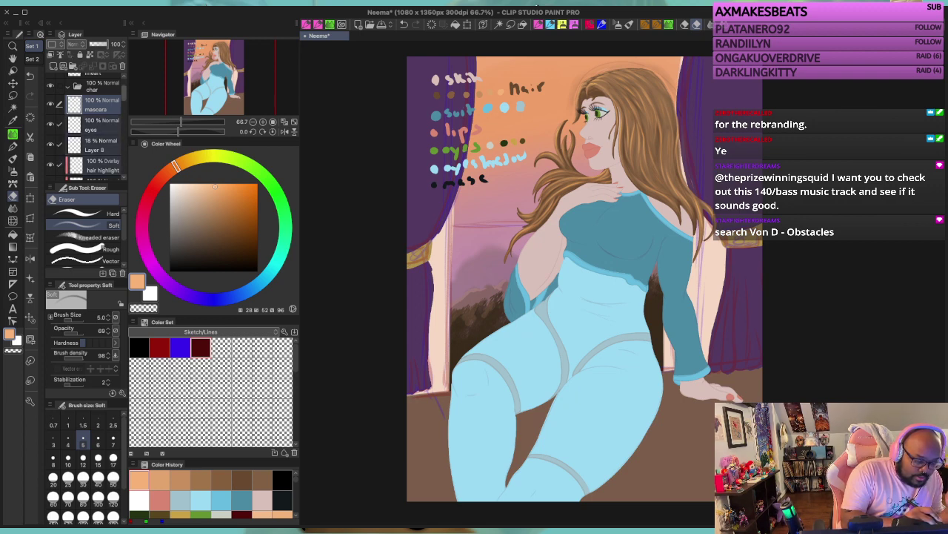
{"action": "scroll", "coordinate": [86, 126], "scroll_direction": "down", "scroll_amount": 2}
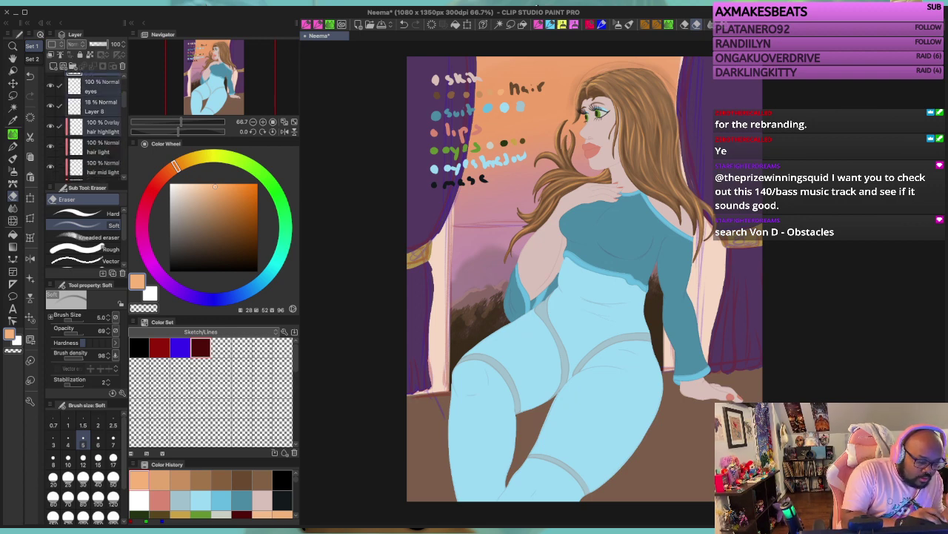
{"action": "left_click", "coordinate": [59, 146]}
{"action": "left_click", "coordinate": [59, 167]}
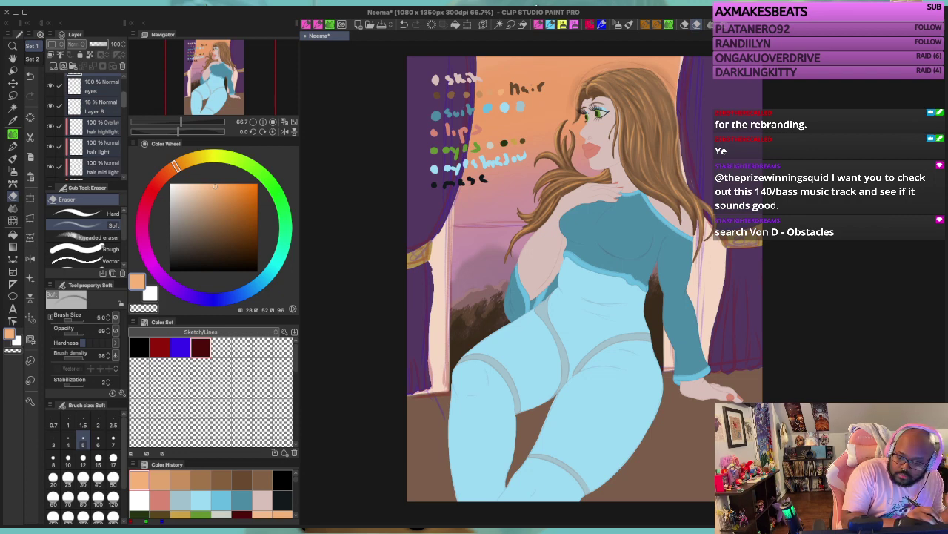
{"action": "scroll", "coordinate": [86, 126], "scroll_direction": "down", "scroll_amount": 3}
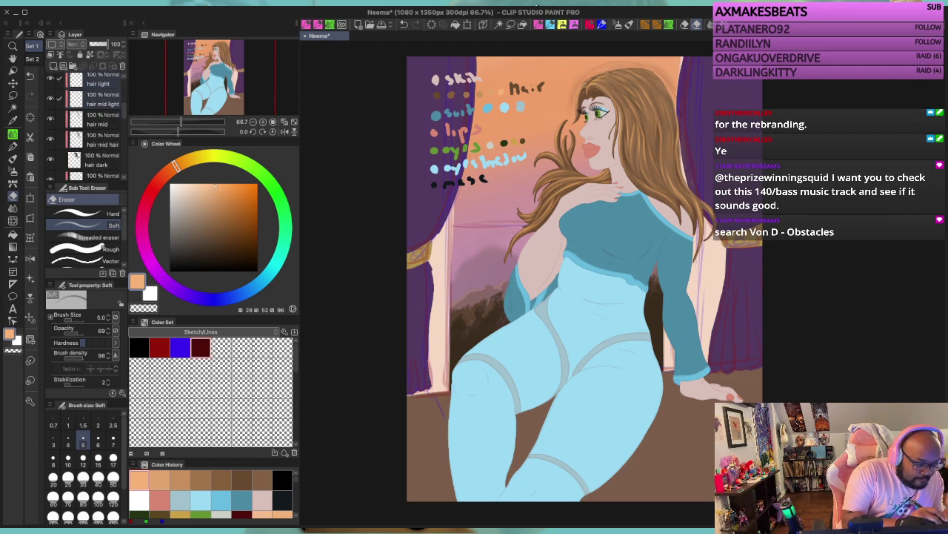
{"action": "left_click", "coordinate": [59, 119]}
{"action": "left_click", "coordinate": [60, 139]}
{"action": "left_click", "coordinate": [60, 159]}
{"action": "left_click_drag", "start_coordinate": [125, 110], "coordinate": [124, 119]}
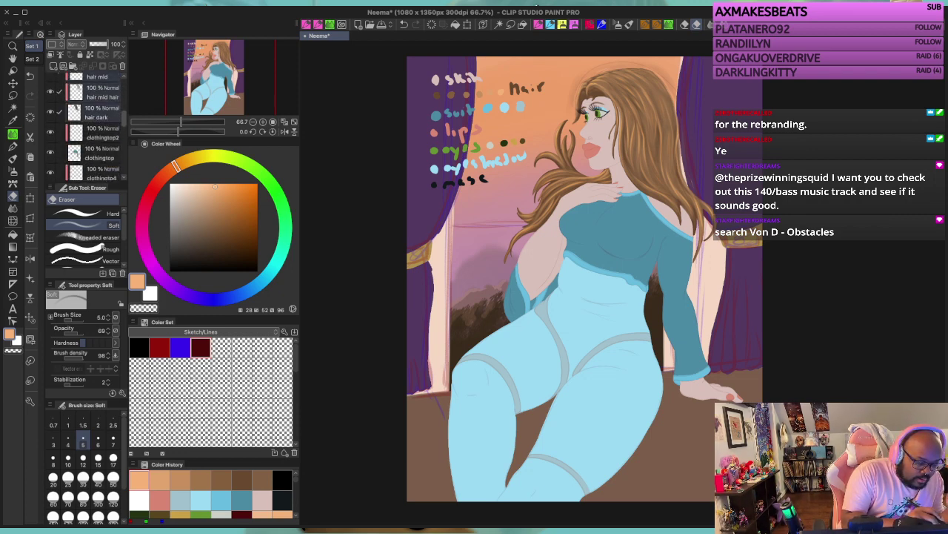
{"action": "scroll", "coordinate": [85, 126], "scroll_direction": "down", "scroll_amount": 1}
{"action": "left_click", "coordinate": [59, 114]}
{"action": "left_click", "coordinate": [60, 134]}
{"action": "left_click", "coordinate": [59, 154]}
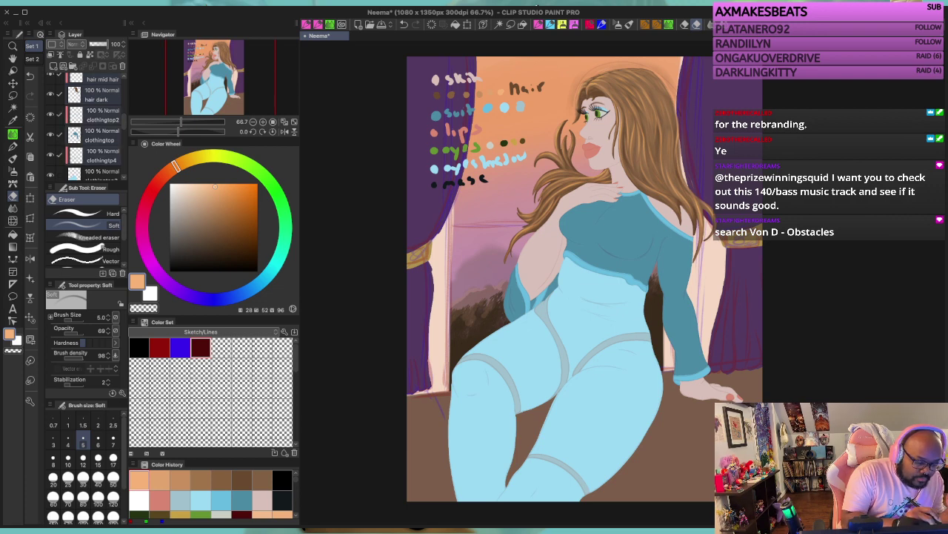
{"action": "scroll", "coordinate": [85, 126], "scroll_direction": "down", "scroll_amount": 3}
{"action": "left_click", "coordinate": [59, 110]}
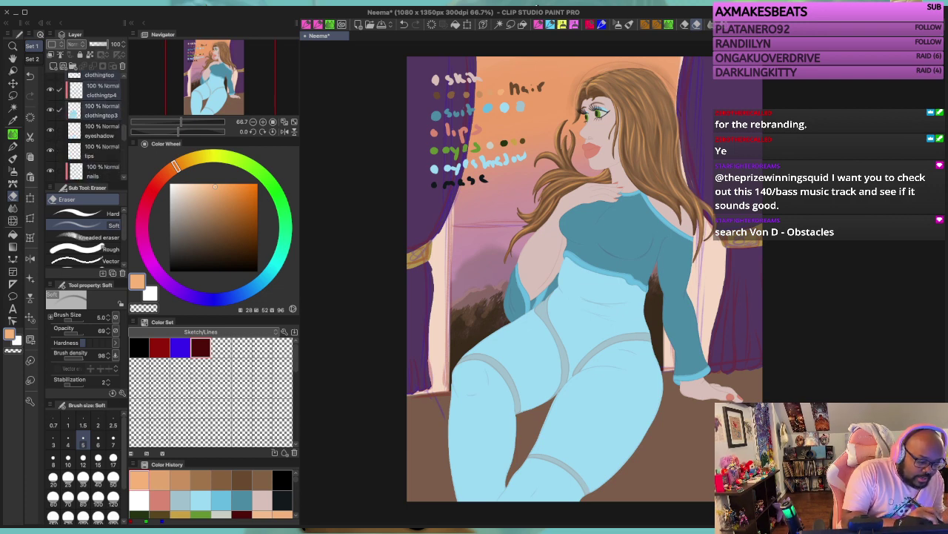
{"action": "left_click", "coordinate": [59, 130]}
{"action": "left_click", "coordinate": [59, 150]}
{"action": "left_click_drag", "start_coordinate": [124, 132], "coordinate": [124, 142]}
{"action": "left_click", "coordinate": [59, 112]}
{"action": "left_click", "coordinate": [59, 132]}
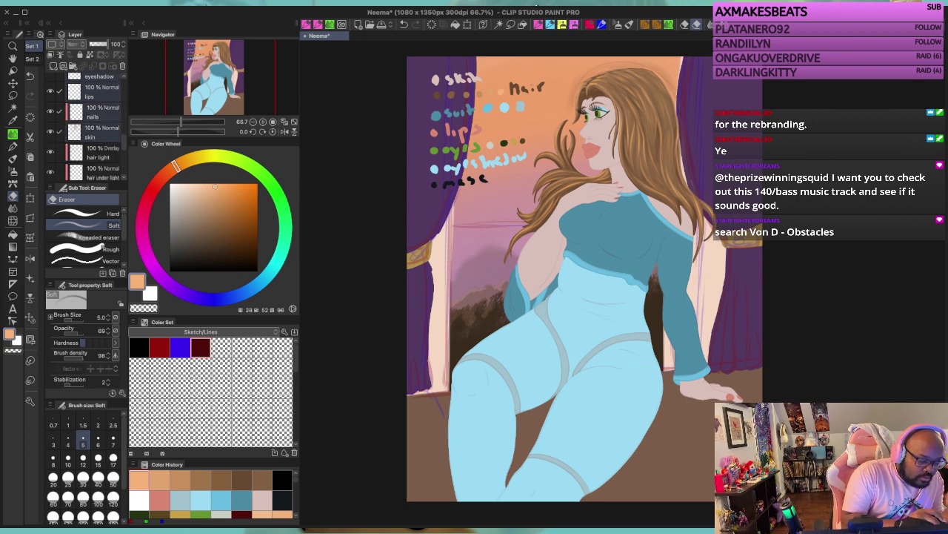
{"action": "left_click", "coordinate": [60, 152]}
{"action": "left_click_drag", "start_coordinate": [124, 142], "coordinate": [124, 151]}
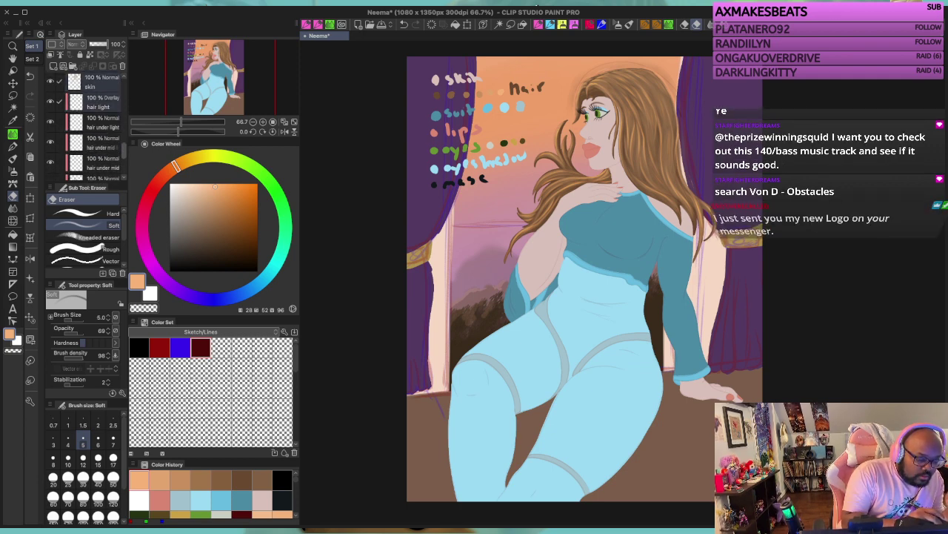
{"action": "left_click", "coordinate": [59, 121]}
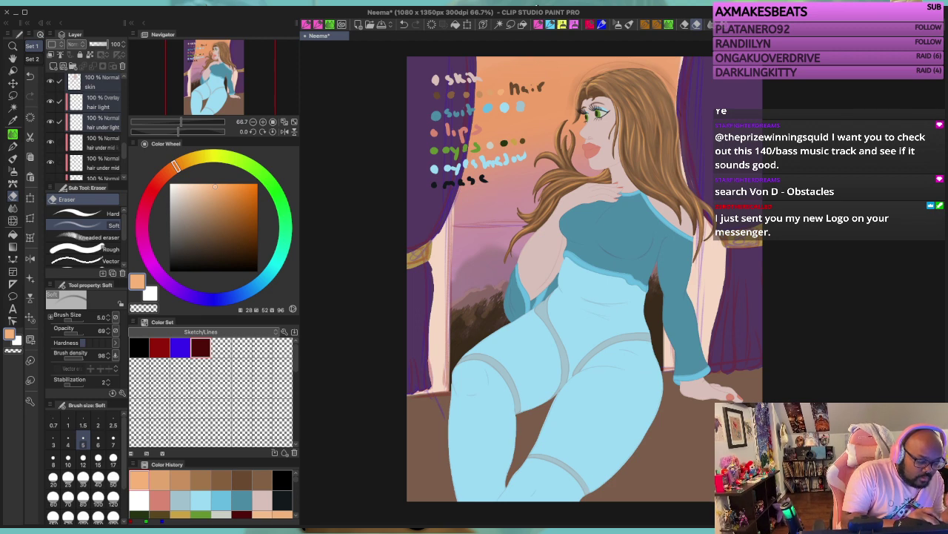
{"action": "left_click", "coordinate": [59, 141]}
{"action": "left_click", "coordinate": [60, 162]}
{"action": "scroll", "coordinate": [85, 126], "scroll_direction": "down", "scroll_amount": 2}
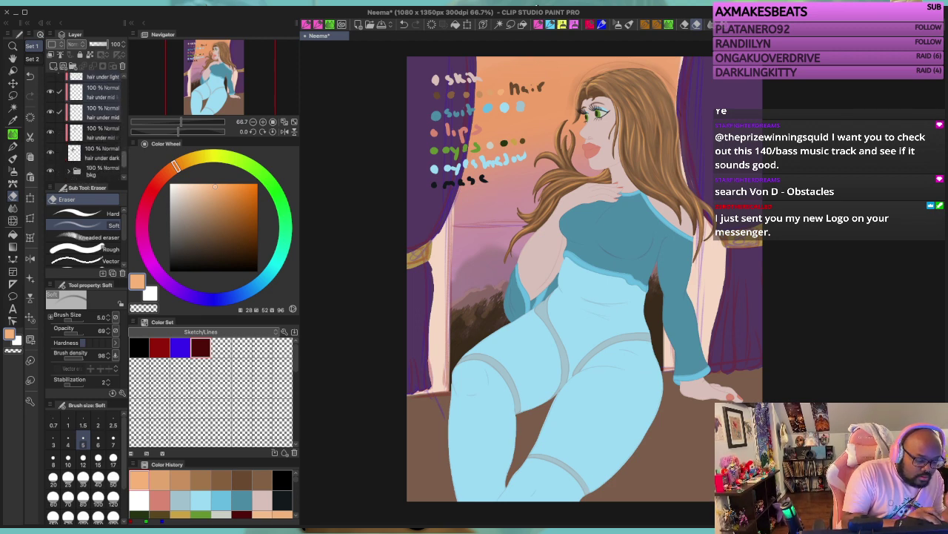
{"action": "left_click", "coordinate": [59, 129]}
{"action": "left_click", "coordinate": [59, 149]}
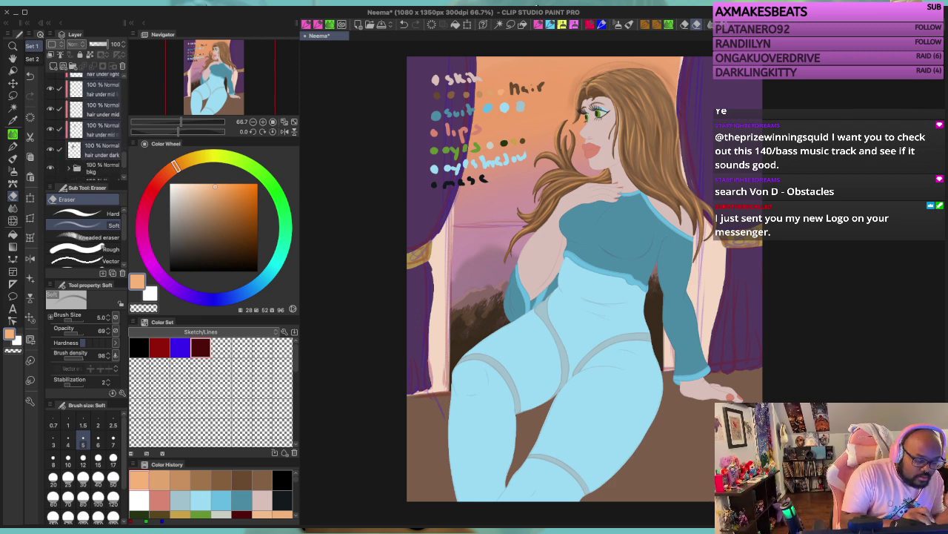
{"action": "left_click_drag", "start_coordinate": [124, 159], "coordinate": [125, 161]}
{"action": "scroll", "coordinate": [85, 126], "scroll_direction": "up", "scroll_amount": 10}
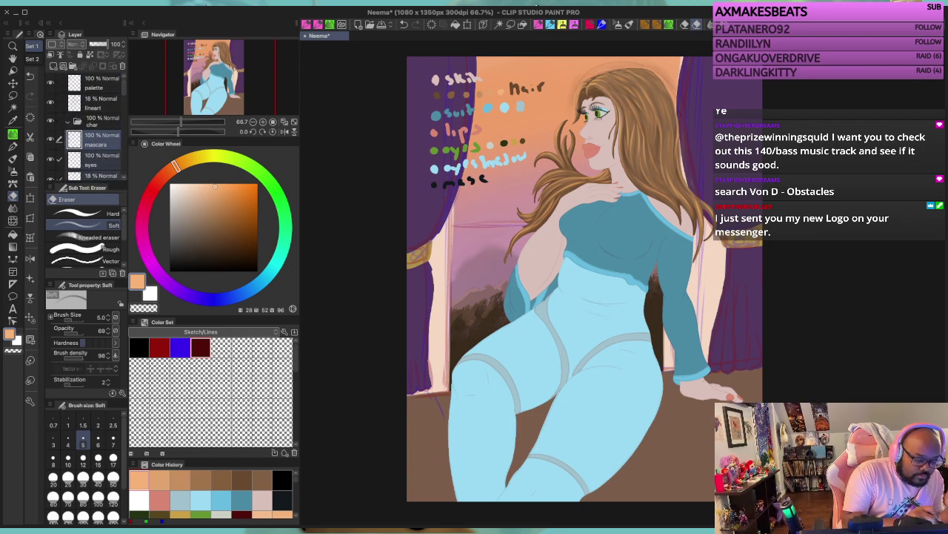
{"action": "mouse_move", "coordinate": [96, 140]}
{"action": "left_mouse_down"}
{"action": "mouse_move", "coordinate": [94, 122]}
{"action": "mouse_move", "coordinate": [125, 142]}
{"action": "left_mouse_up"}
{"action": "left_click", "coordinate": [68, 121]}
{"action": "left_click", "coordinate": [68, 120]}
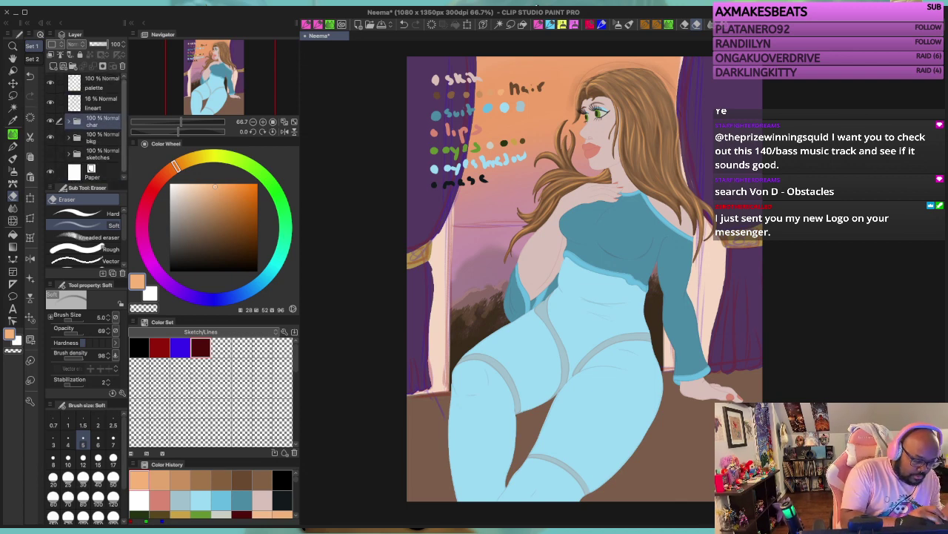
Step: Delete Layer 8 from between the eyes and hair highlight layers in the char folder
{"action": "scroll", "coordinate": [93, 133], "scroll_direction": "down", "scroll_amount": 4}
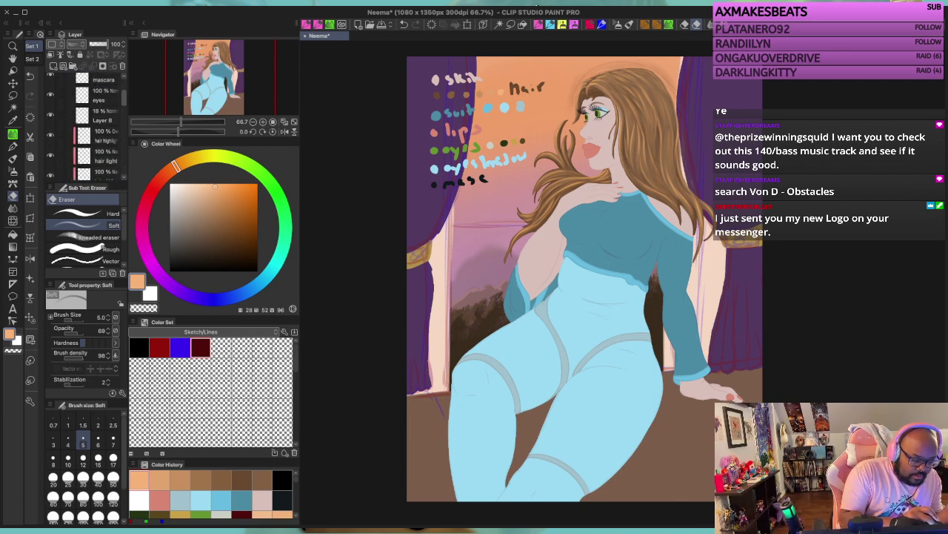
{"action": "left_click", "coordinate": [102, 104]}
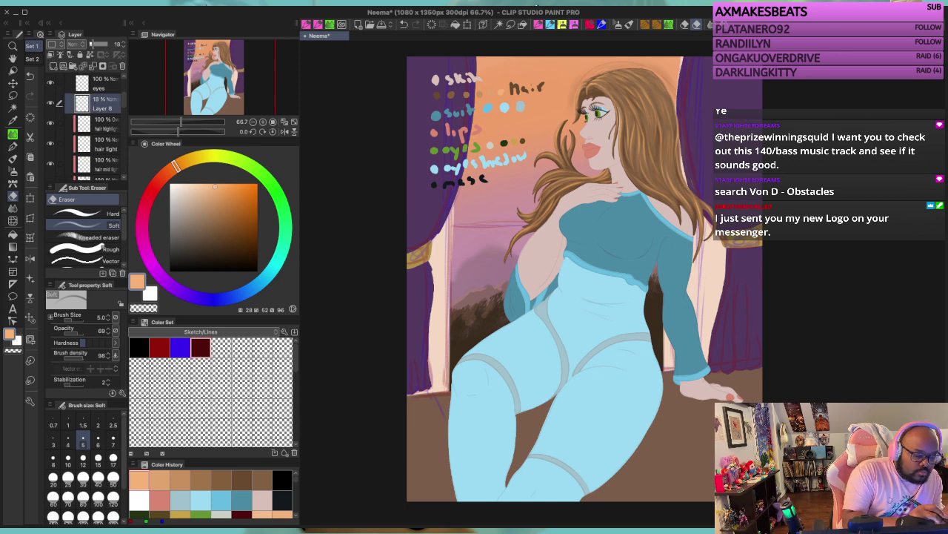
{"action": "left_click", "coordinate": [123, 66]}
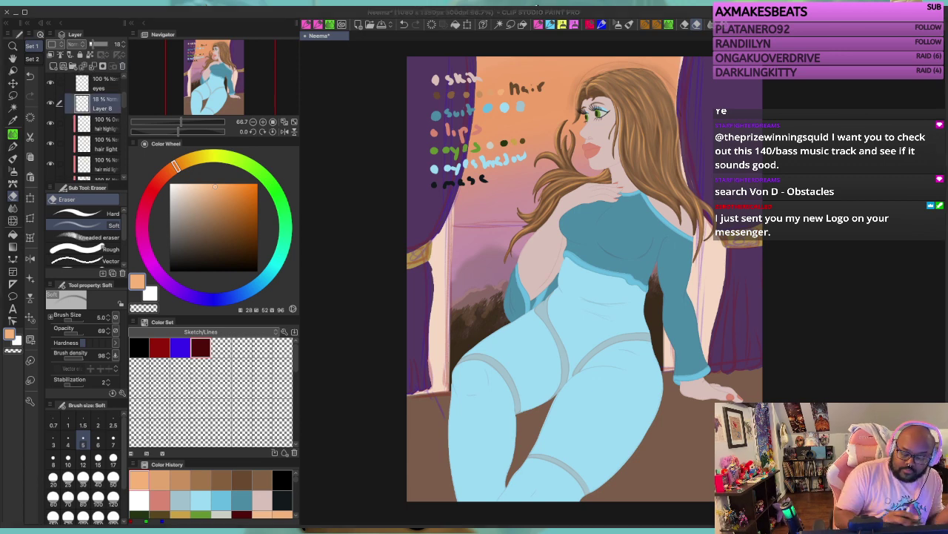
{"action": "left_click", "coordinate": [487, 251]}
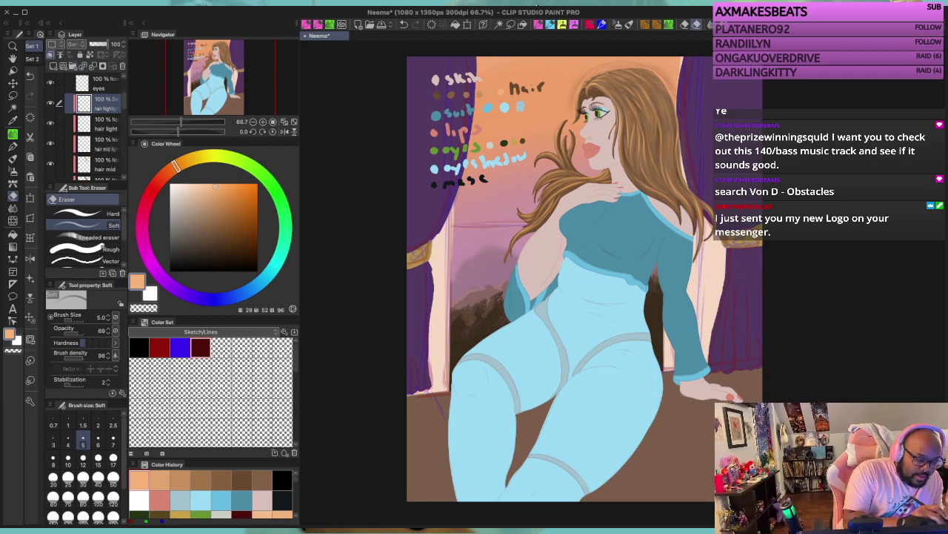
Step: Create a layer folder above the hair highlight layer and name it hair top
{"action": "left_click", "coordinate": [73, 66]}
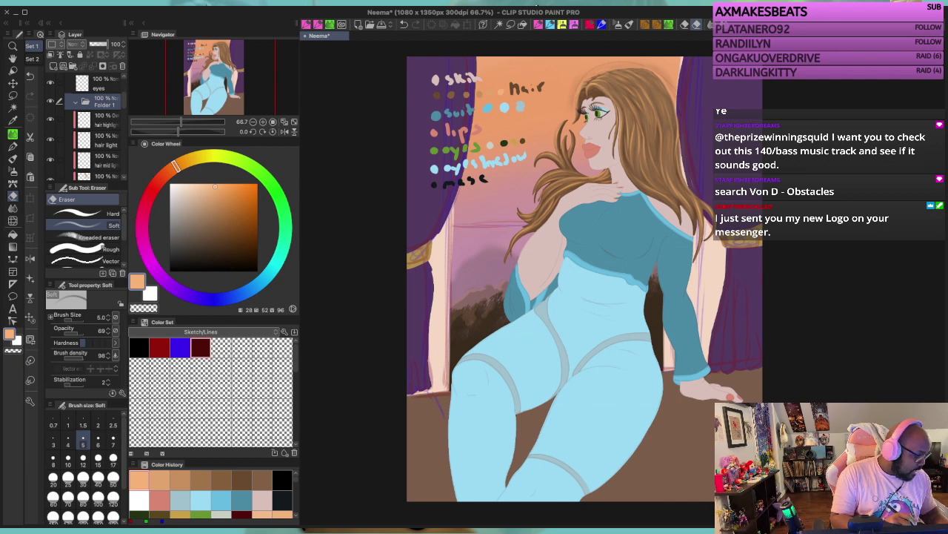
{"action": "type", "text": "hair top"}
{"action": "key", "text": "Return"}
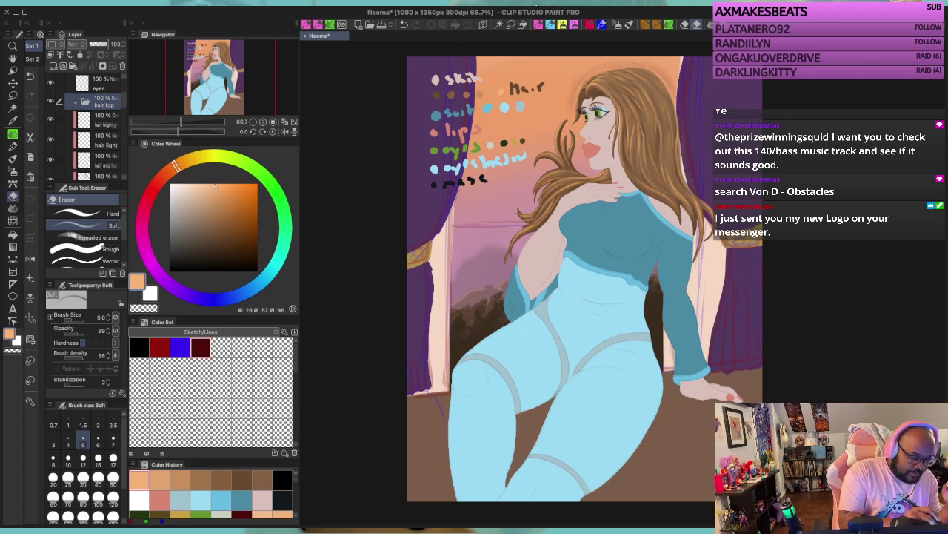
Step: Move the layers from hair highlight down through hair dark into the hair top folder and collapse it
{"action": "left_click_drag", "start_coordinate": [124, 100], "coordinate": [124, 106]}
{"action": "left_click", "coordinate": [105, 91]}
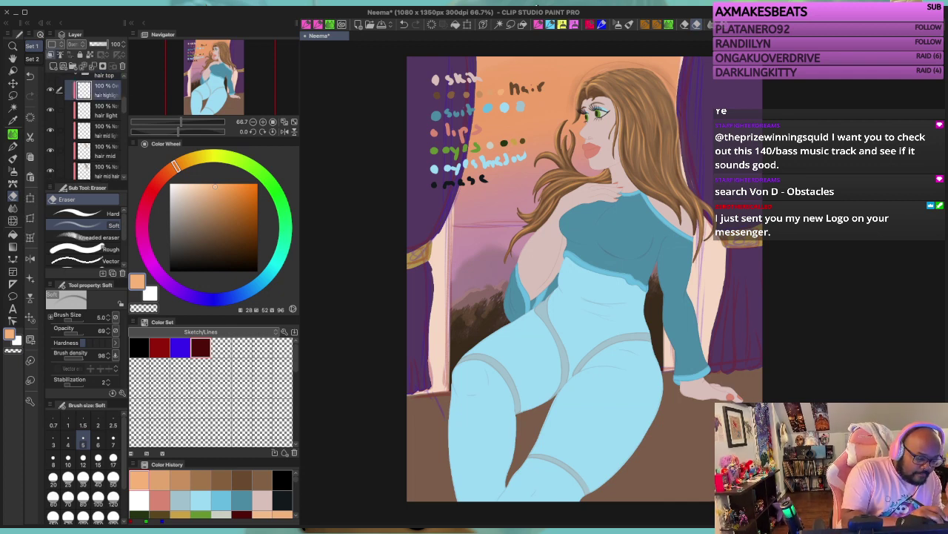
{"action": "left_click_drag", "start_coordinate": [59, 111], "coordinate": [60, 130]}
{"action": "left_click", "coordinate": [59, 152]}
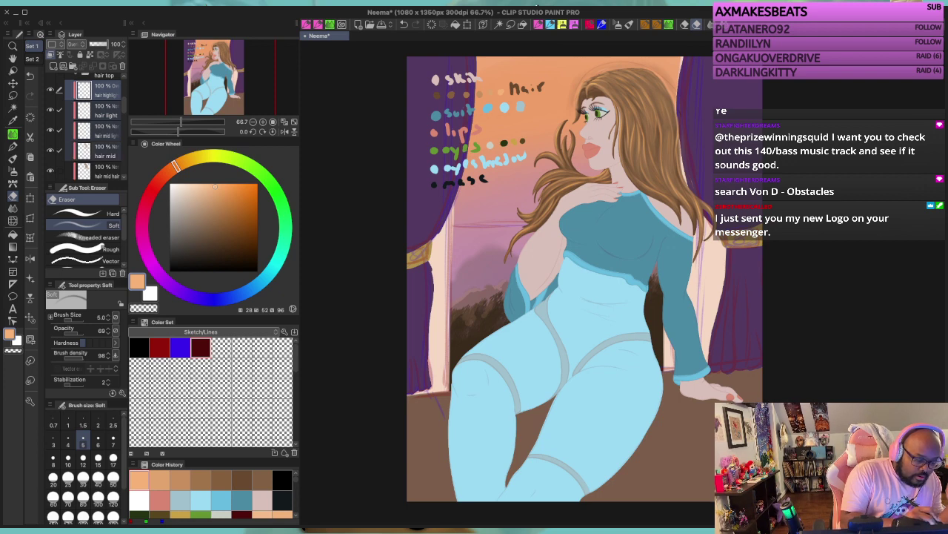
{"action": "scroll", "coordinate": [89, 126], "scroll_direction": "down", "scroll_amount": 2}
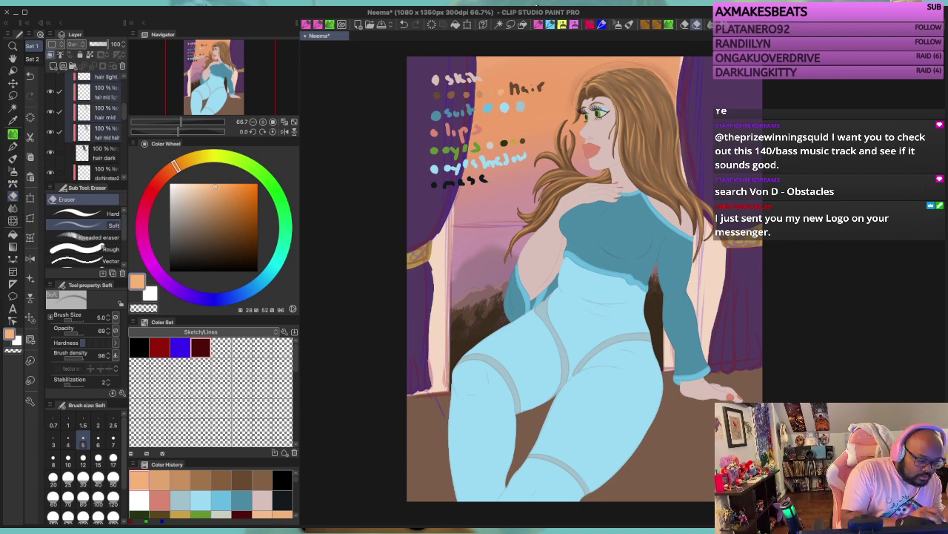
{"action": "scroll", "coordinate": [89, 126], "scroll_direction": "up", "scroll_amount": 3}
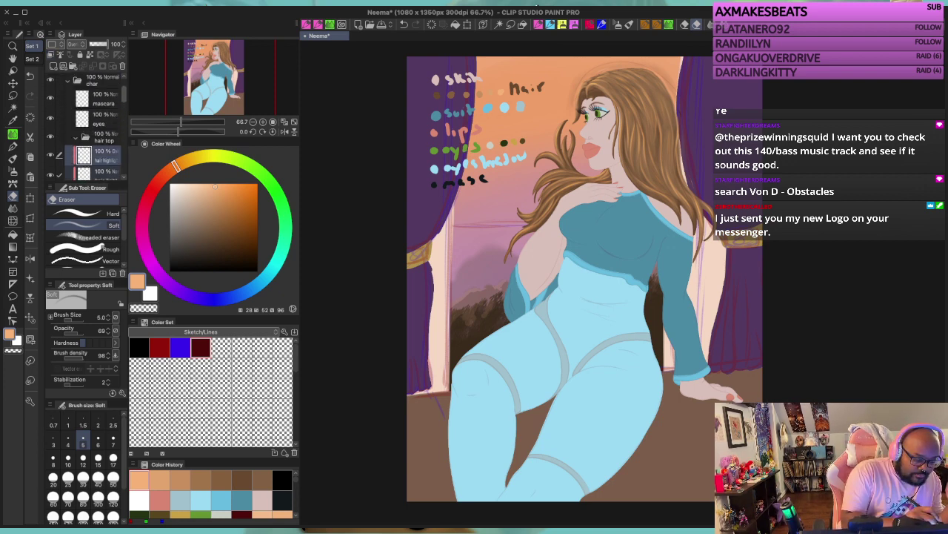
{"action": "scroll", "coordinate": [89, 126], "scroll_direction": "down", "scroll_amount": 1}
{"action": "left_click_drag", "start_coordinate": [104, 146], "coordinate": [125, 112]}
{"action": "left_click", "coordinate": [76, 126]}
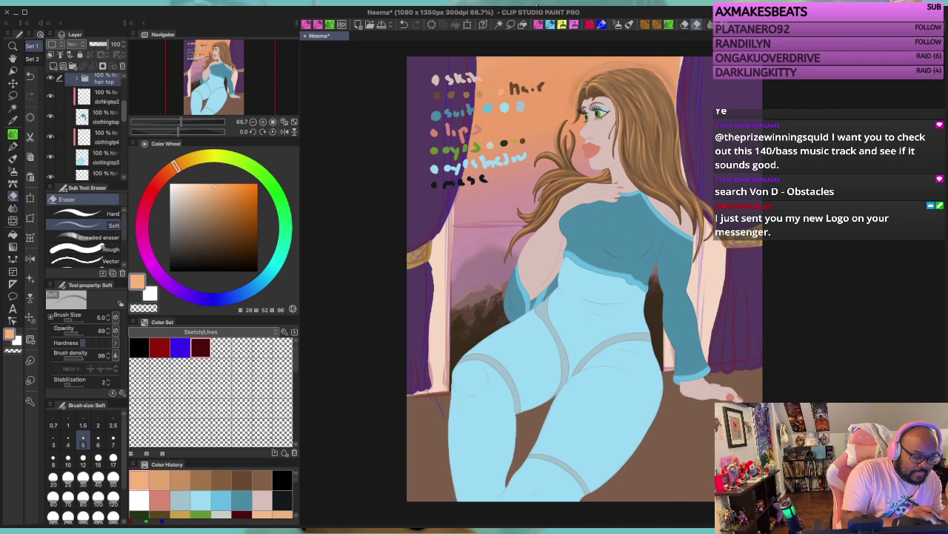
Step: Create a layer folder above the clothingtop2 layer and name it clothing
{"action": "left_click", "coordinate": [105, 97]}
{"action": "left_click", "coordinate": [73, 65]}
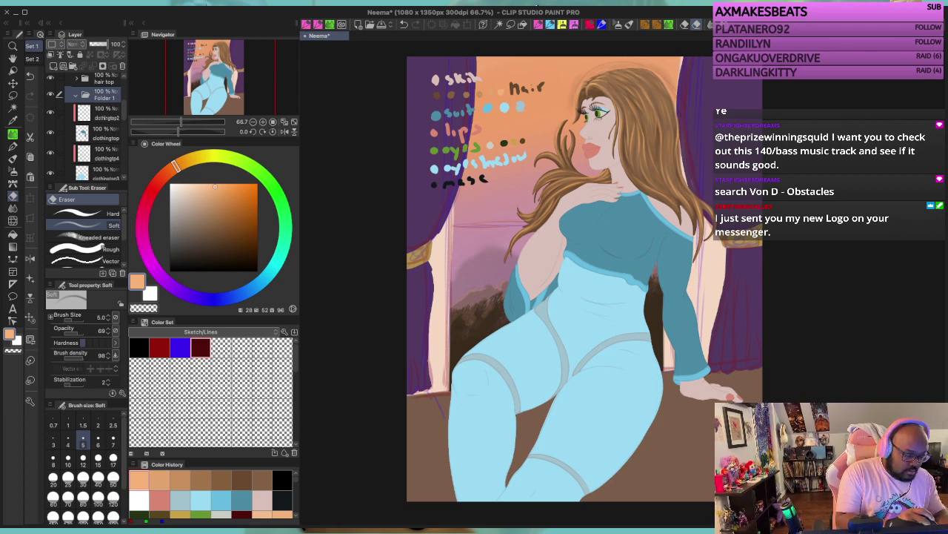
{"action": "type", "text": "clothing"}
{"action": "key", "text": "Return"}
Step: Move the four clothing layers, from clothingtop2 down through clothingtop3, into the clothing folder and collapse it
{"action": "left_click", "coordinate": [105, 113]}
{"action": "left_click", "coordinate": [59, 133]}
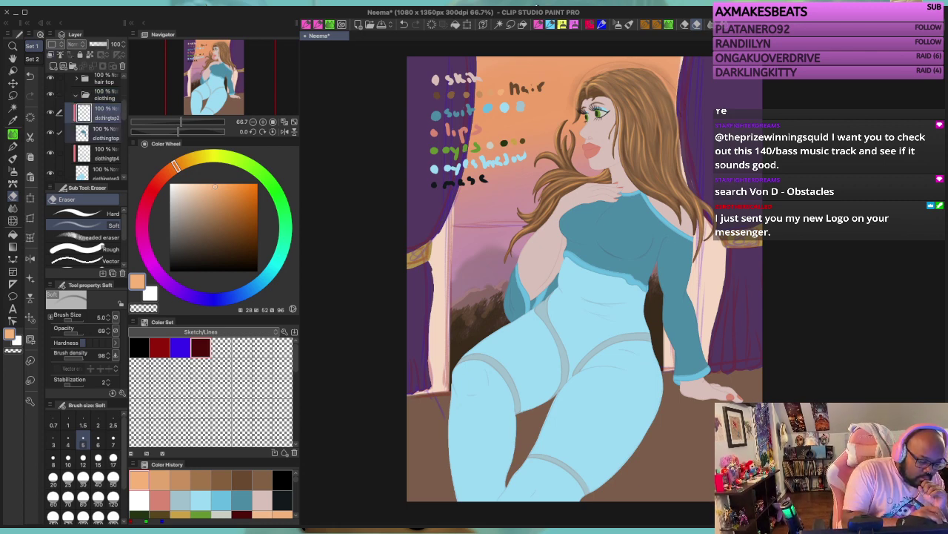
{"action": "left_click", "coordinate": [59, 154]}
{"action": "left_click", "coordinate": [59, 174]}
{"action": "left_click_drag", "start_coordinate": [125, 110], "coordinate": [104, 99]}
{"action": "left_click", "coordinate": [76, 99]}
Step: Create a layer folder named hair under above the hair light layer below skin, and select that hair light layer
{"action": "left_click", "coordinate": [105, 117]}
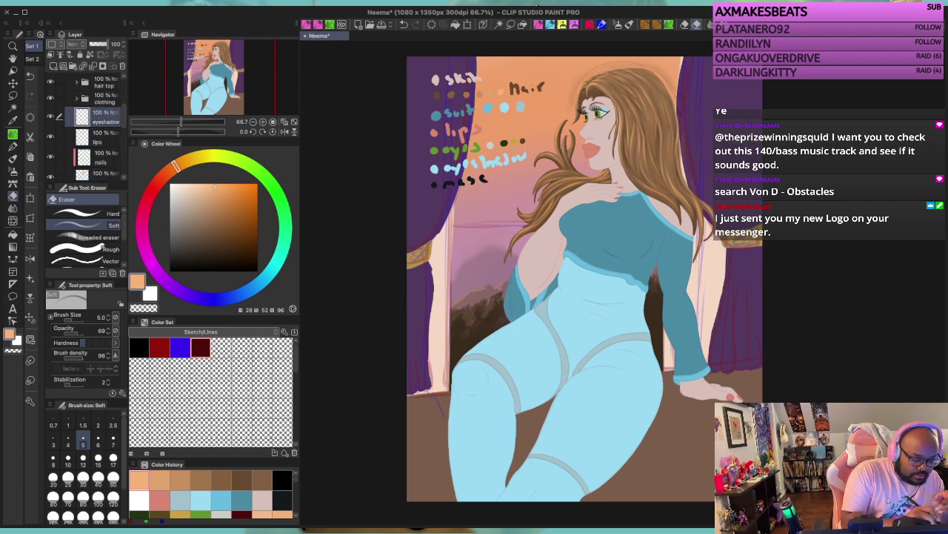
{"action": "scroll", "coordinate": [87, 126], "scroll_direction": "down", "scroll_amount": 3}
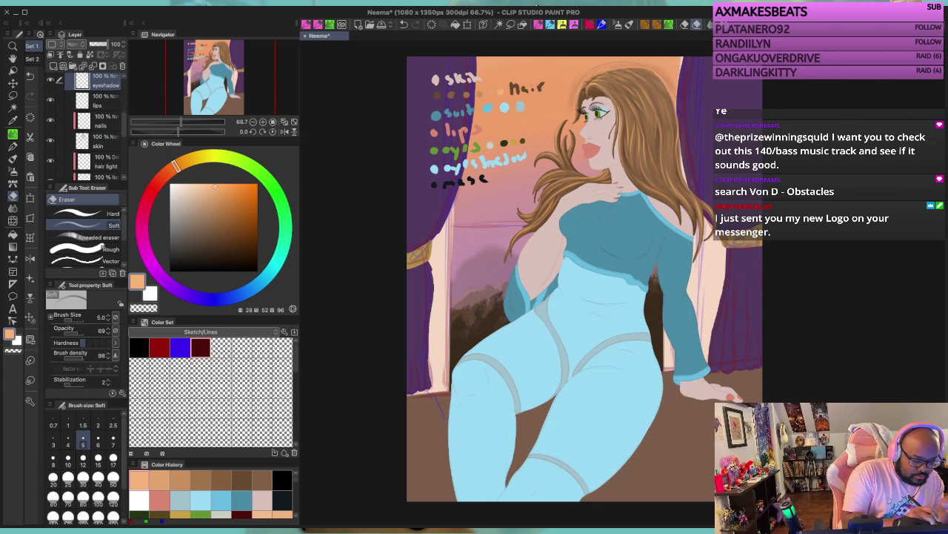
{"action": "scroll", "coordinate": [87, 126], "scroll_direction": "down", "scroll_amount": 2}
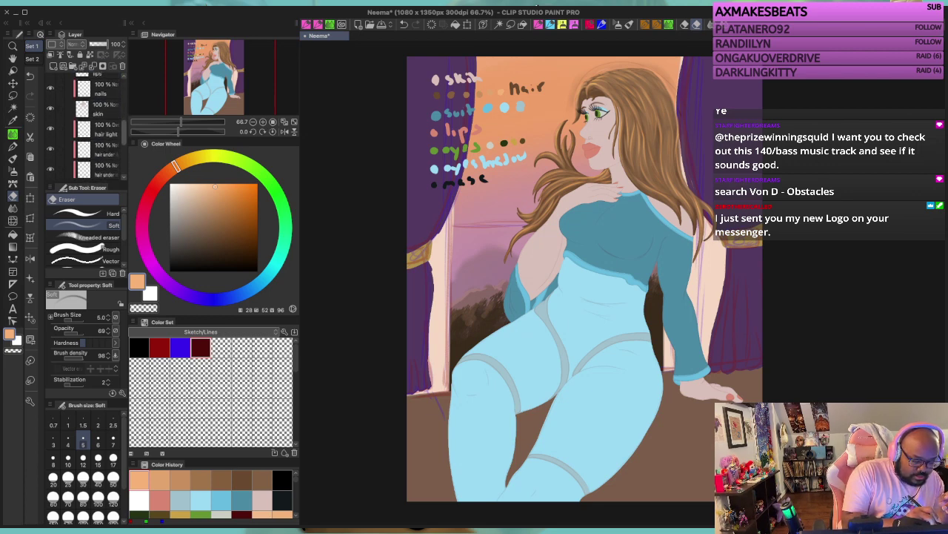
{"action": "scroll", "coordinate": [87, 126], "scroll_direction": "down", "scroll_amount": 1}
{"action": "left_click", "coordinate": [105, 114]}
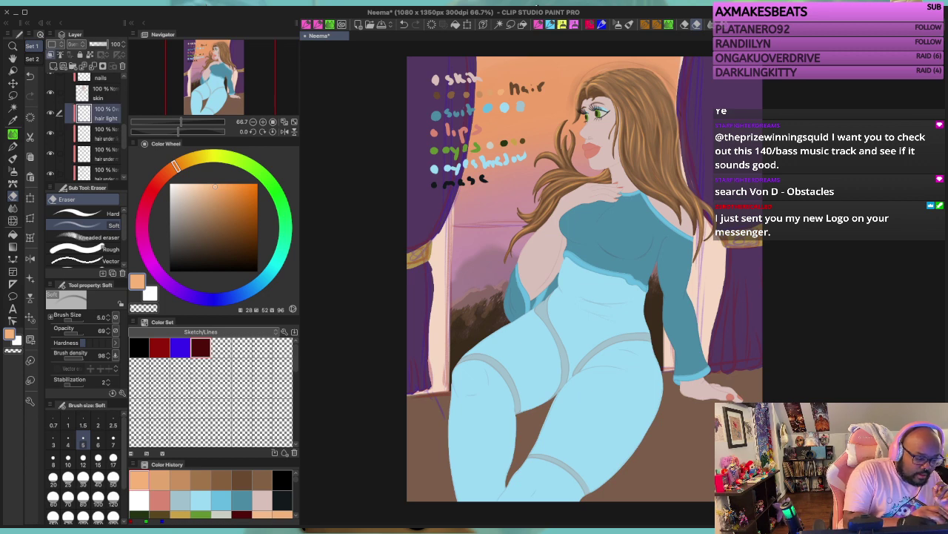
{"action": "left_click", "coordinate": [73, 66]}
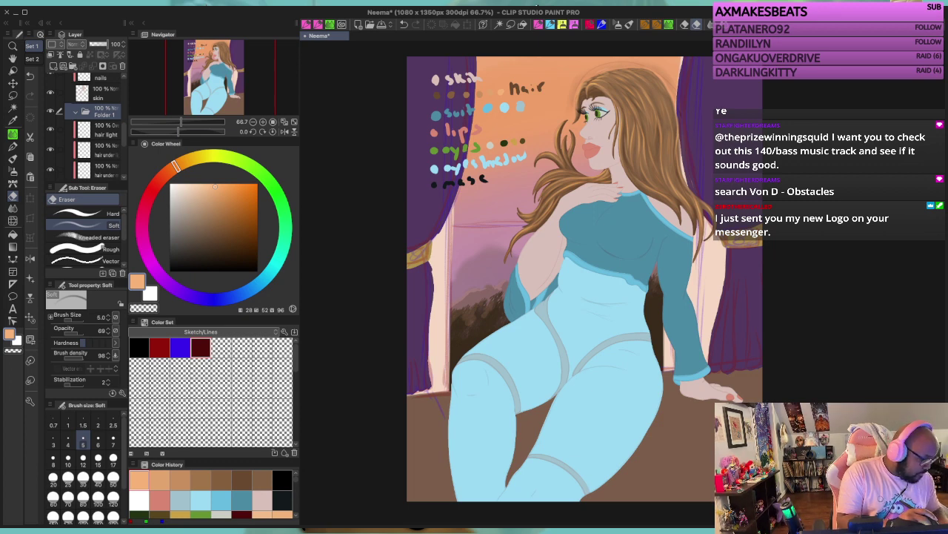
{"action": "key", "text": "Return"}
{"action": "left_click", "coordinate": [106, 131]}
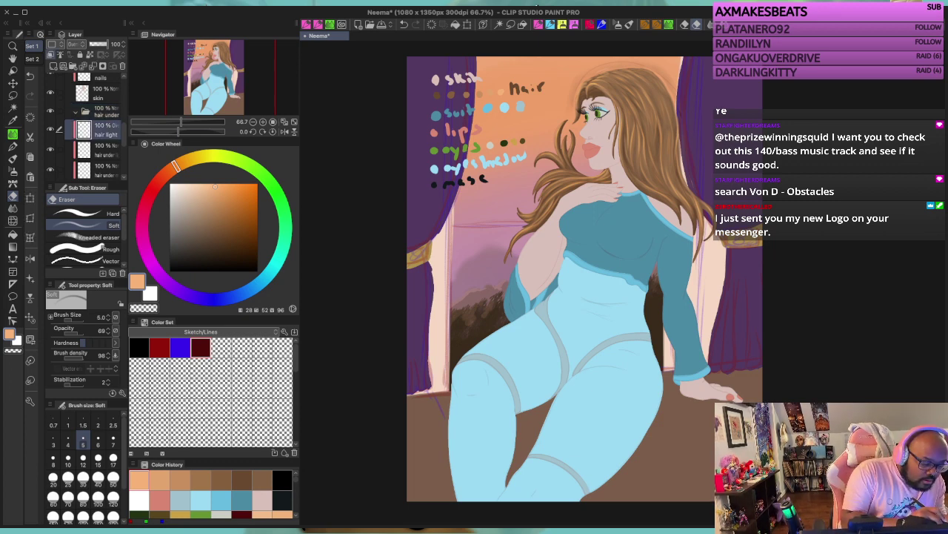
Step: Move the layers from hair light down through the lowest hair under layer into the hair under folder and collapse it
{"action": "left_click", "coordinate": [106, 150], "text": "super"}
{"action": "left_click", "coordinate": [106, 171], "text": "super"}
{"action": "left_click_drag", "start_coordinate": [125, 137], "coordinate": [124, 150]}
{"action": "left_click", "coordinate": [106, 130], "text": "super"}
{"action": "left_click", "coordinate": [106, 151], "text": "super"}
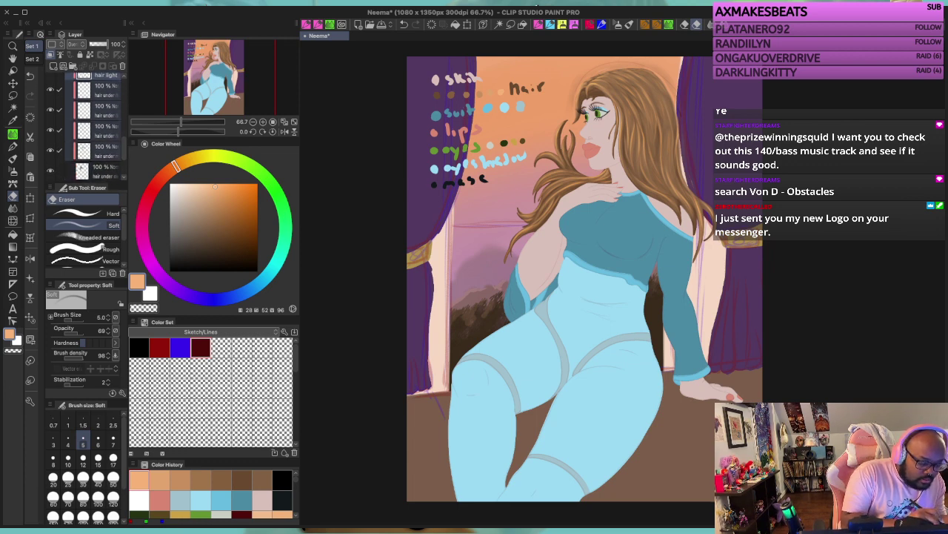
{"action": "left_click", "coordinate": [106, 171], "text": "super"}
{"action": "mouse_move", "coordinate": [124, 148]}
{"action": "left_mouse_down"}
{"action": "mouse_move", "coordinate": [125, 156]}
{"action": "mouse_move", "coordinate": [125, 139]}
{"action": "left_mouse_up"}
{"action": "scroll", "coordinate": [89, 126], "scroll_direction": "up", "scroll_amount": 1}
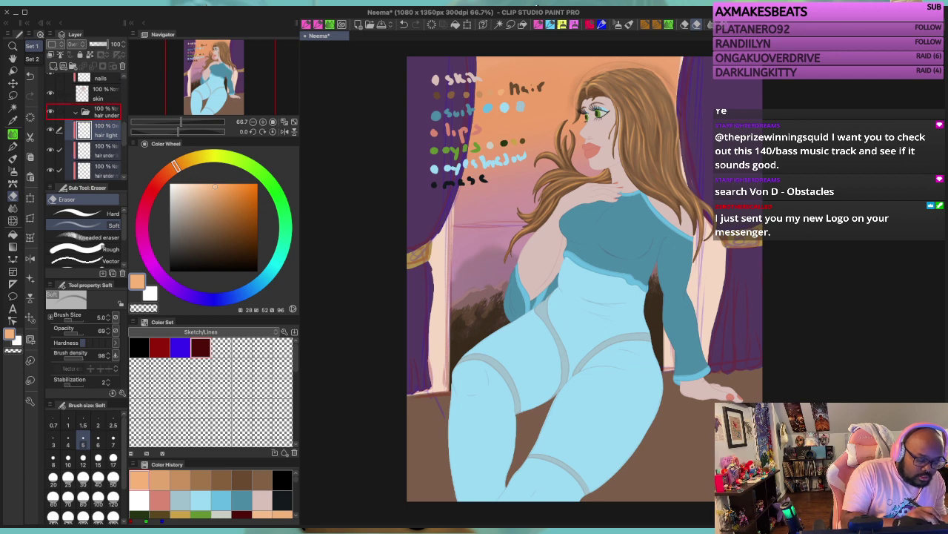
{"action": "left_click", "coordinate": [76, 112]}
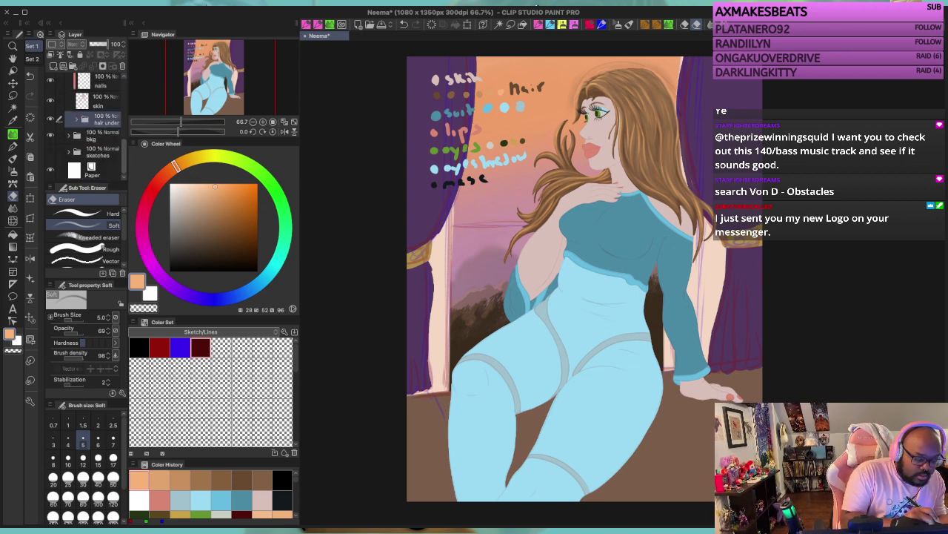
Step: Collapse the char folder that holds the character's layers
{"action": "scroll", "coordinate": [86, 126], "scroll_direction": "up", "scroll_amount": 5}
{"action": "left_click", "coordinate": [67, 120]}
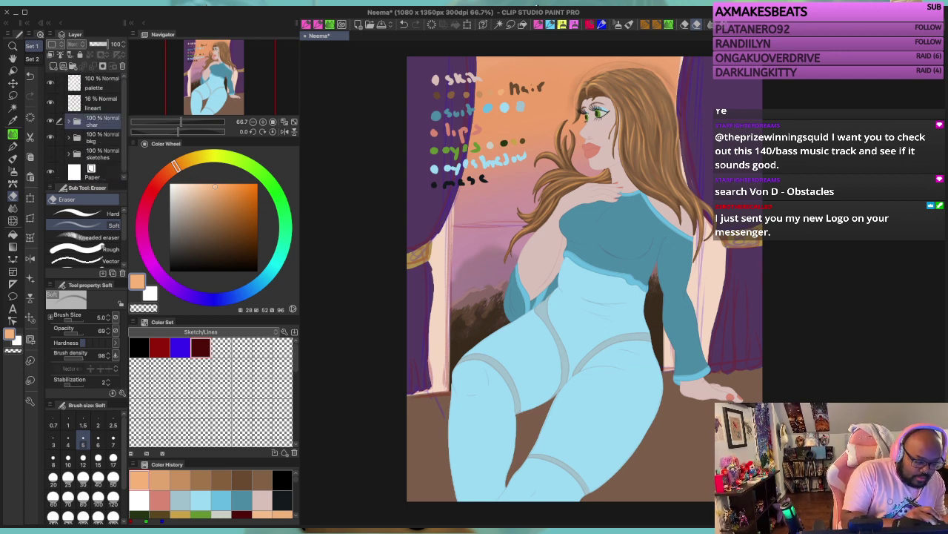
{"action": "scroll", "coordinate": [86, 126], "scroll_direction": "down", "scroll_amount": 1}
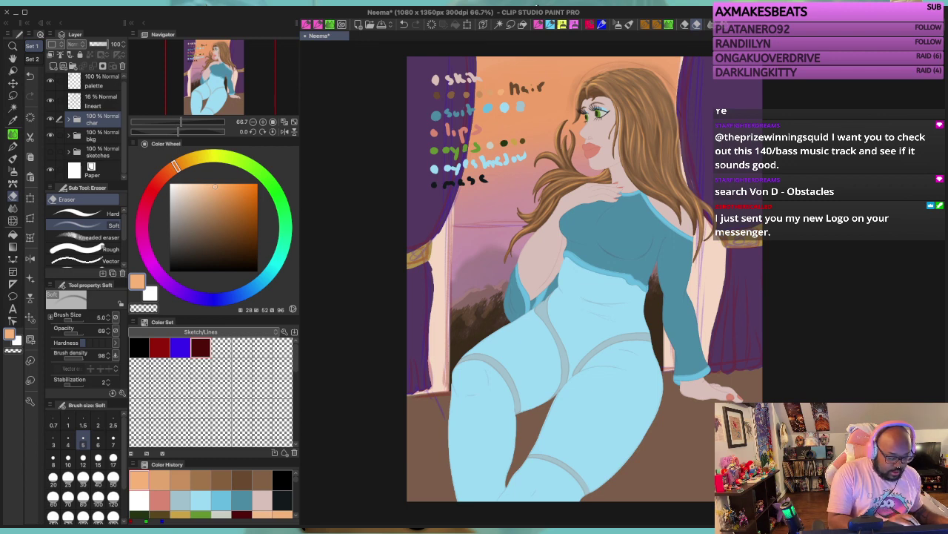
Step: Save the Neema illustration with its reorganised layers
{"action": "left_click", "coordinate": [536, 6]}
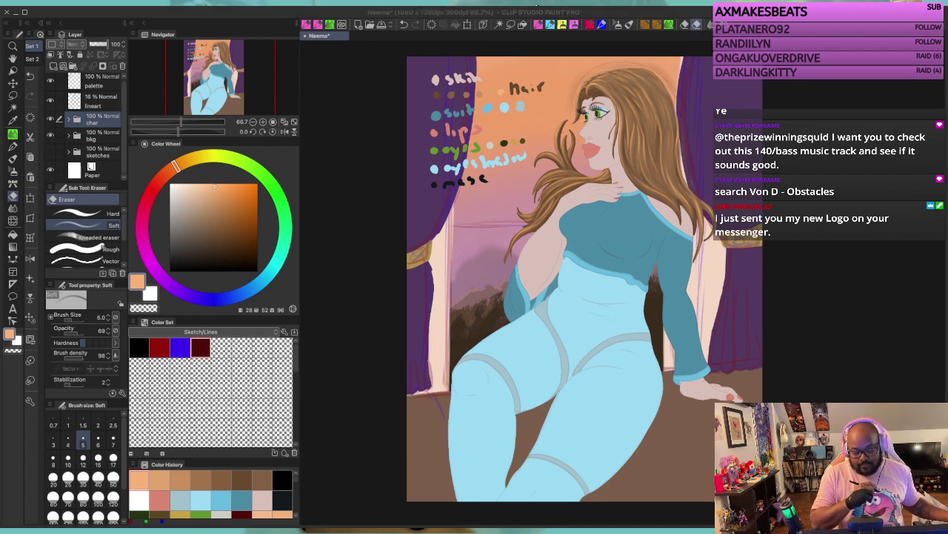
{"action": "left_click", "coordinate": [537, 6]}
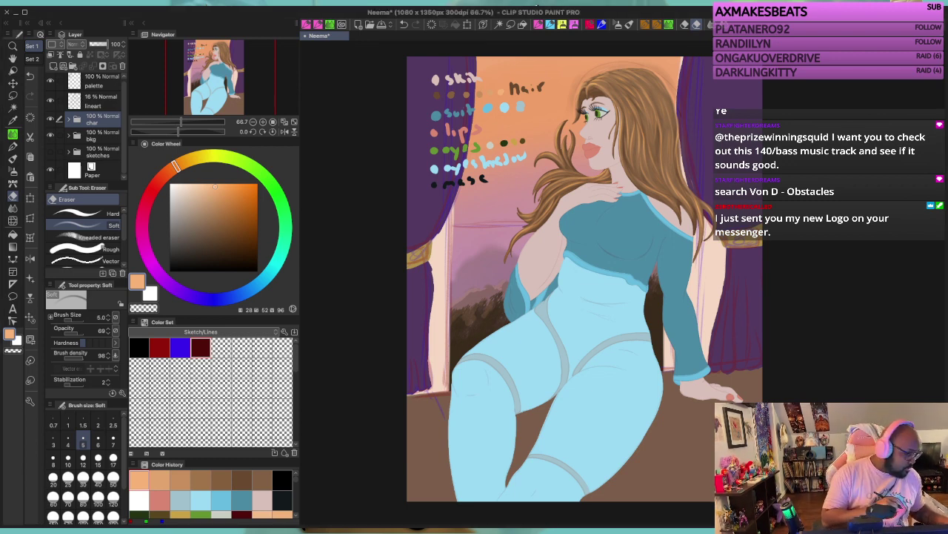
{"action": "left_click", "coordinate": [537, 6]}
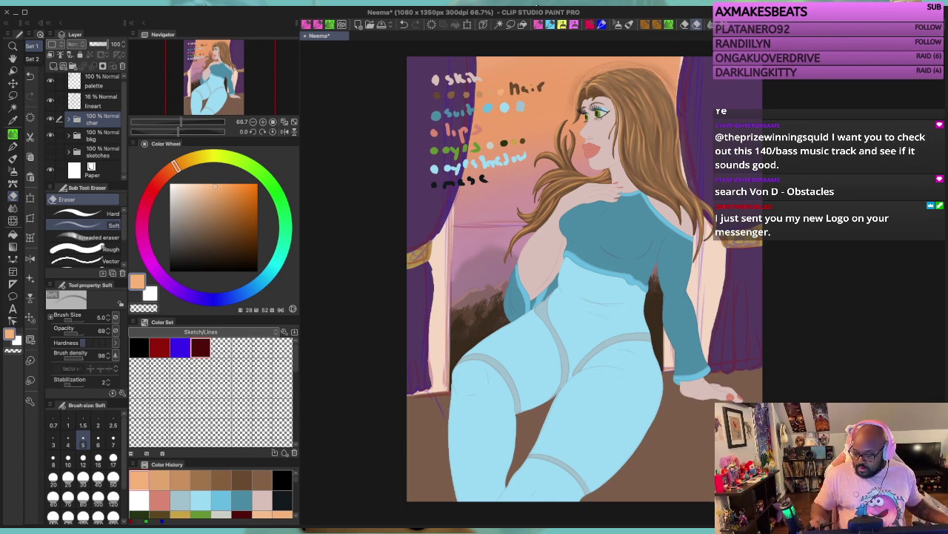
{"action": "key", "text": "ctrl+s"}
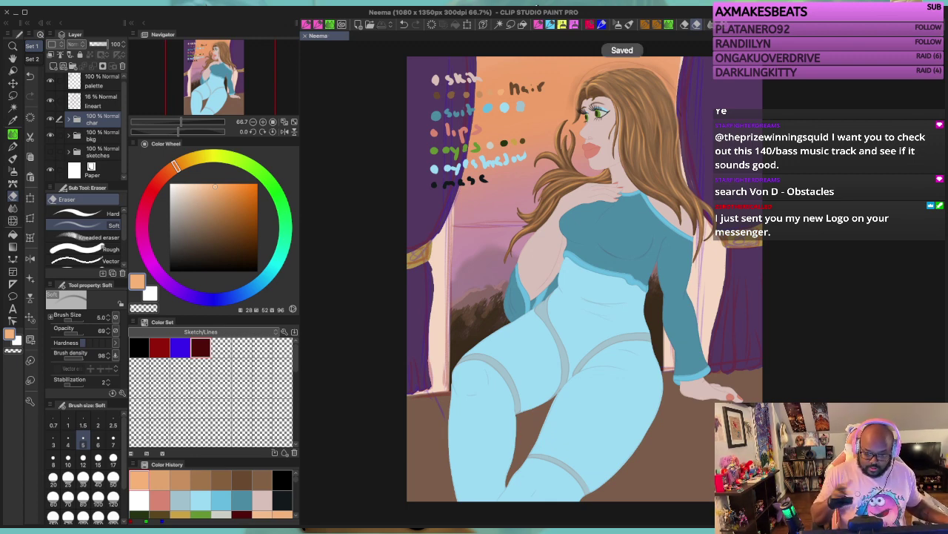